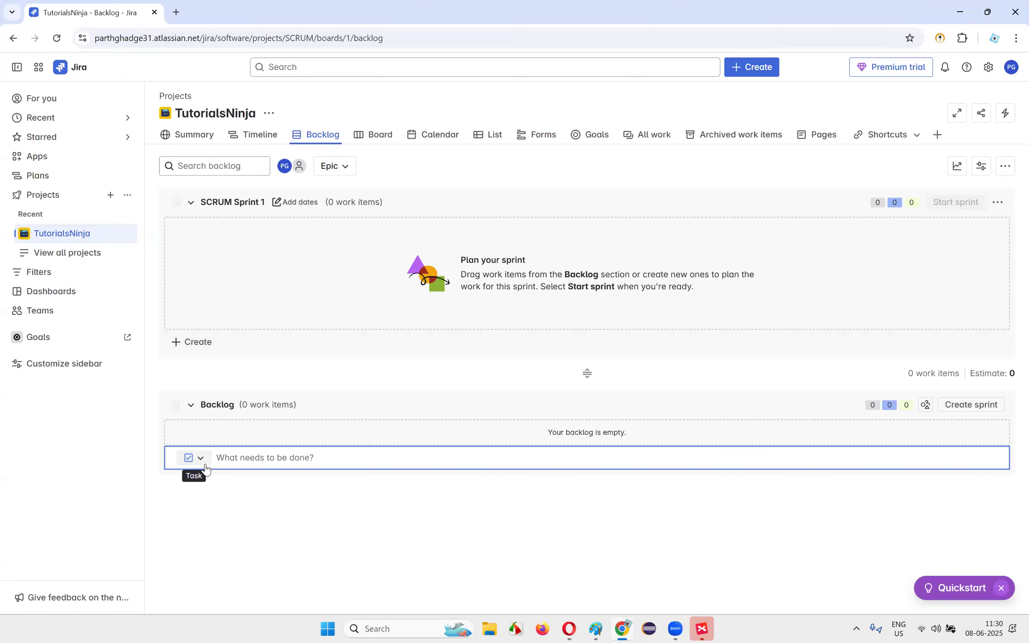
# - Examine the Task work type's field configuration in the project settings and return to the backlog
pyautogui.click(202, 464)
pyautogui.click(210, 481)
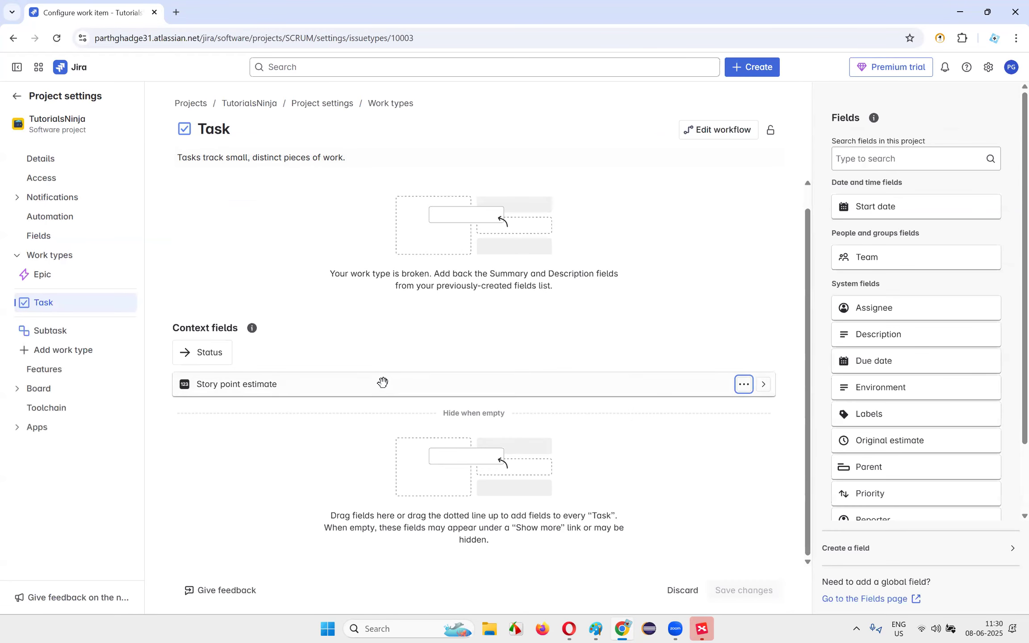
pyautogui.scroll(1, 481, 359)
pyautogui.click(14, 39)
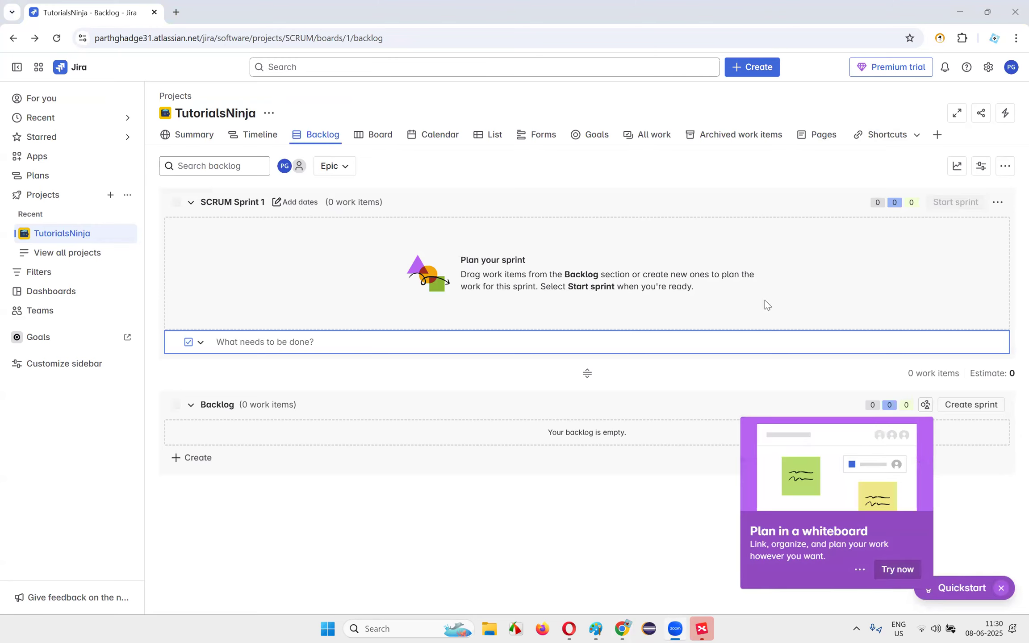
# - Open the form for a new work item in the TutorialsNinja project and review the available work types
pyautogui.click(757, 69)
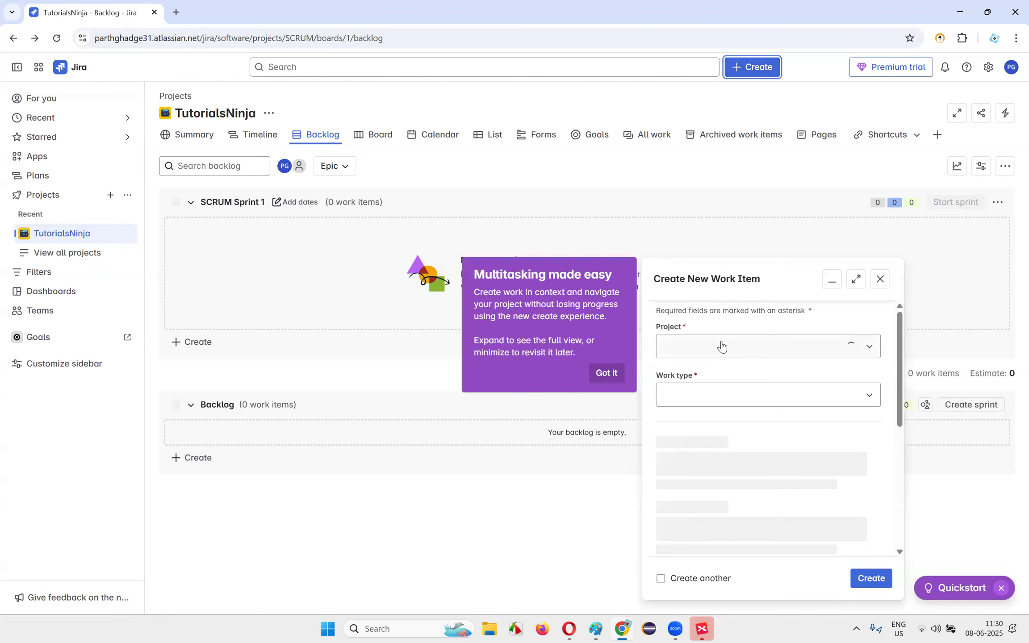
pyautogui.click(870, 350)
pyautogui.click(833, 316)
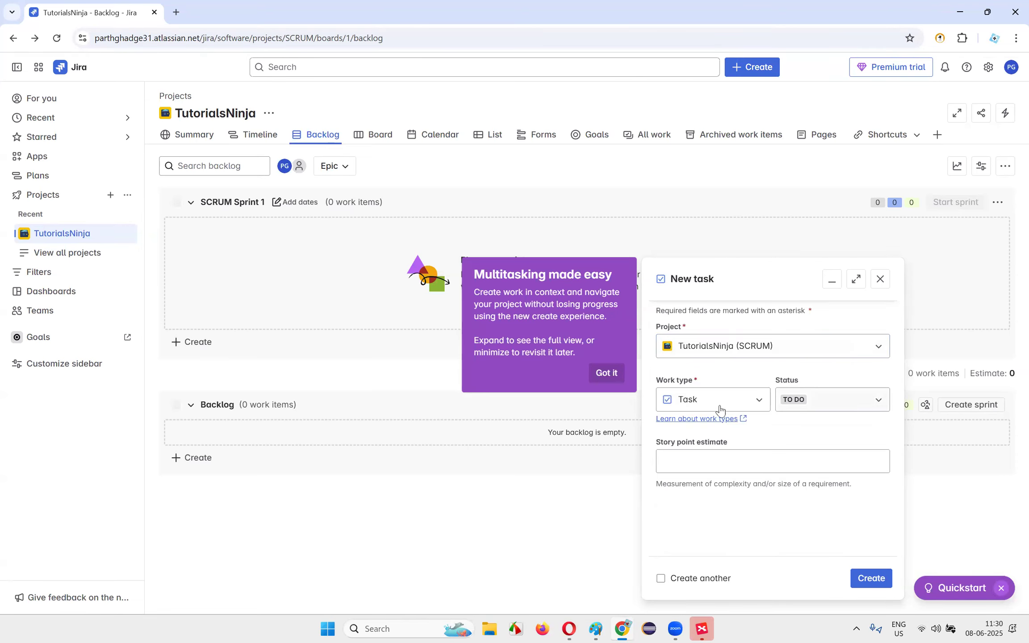
pyautogui.click(758, 404)
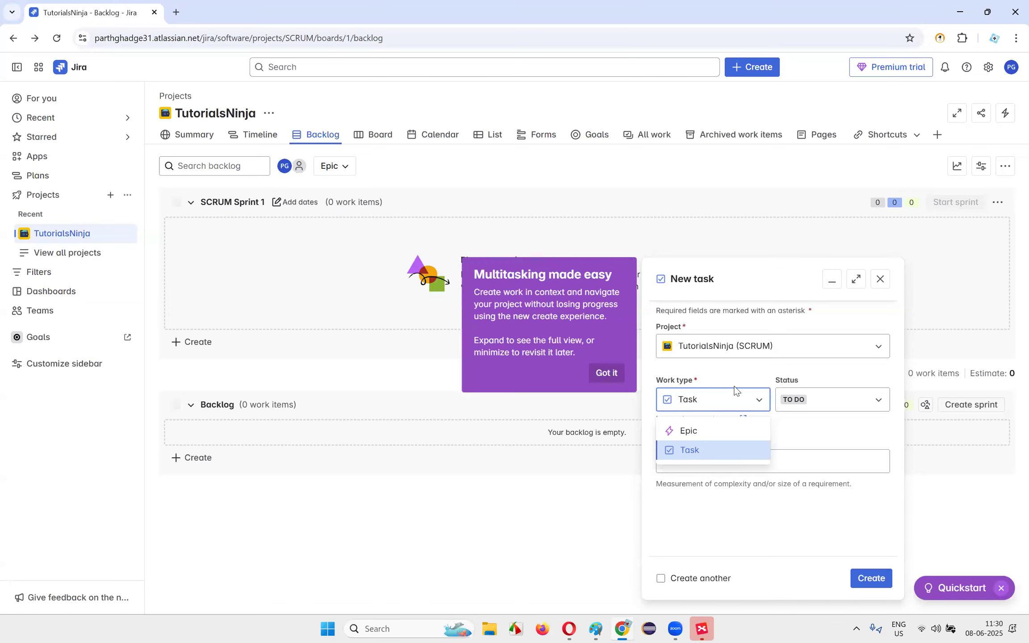
pyautogui.click(735, 369)
pyautogui.click(756, 401)
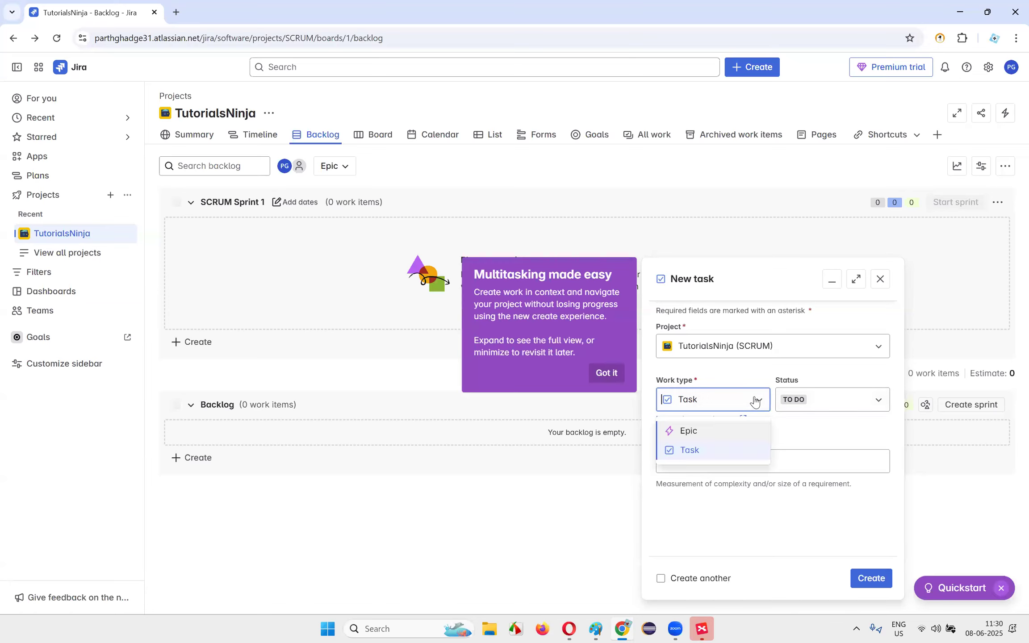
pyautogui.click(758, 400)
# - Open the help page about work types, return to the new task form, and recheck its work type choices
pyautogui.click(718, 421)
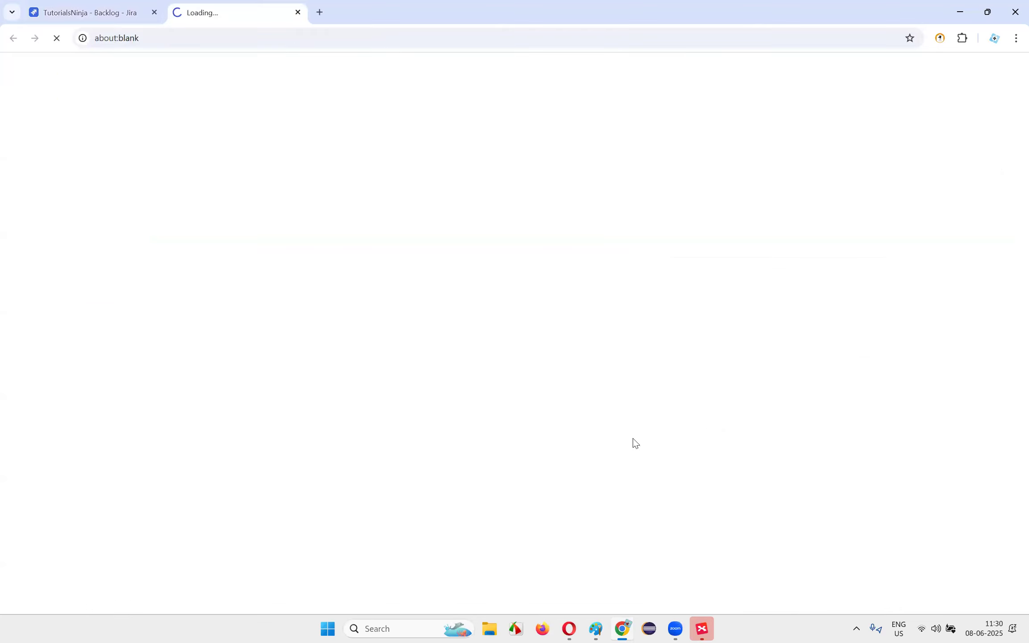
pyautogui.click(121, 3)
pyautogui.click(732, 402)
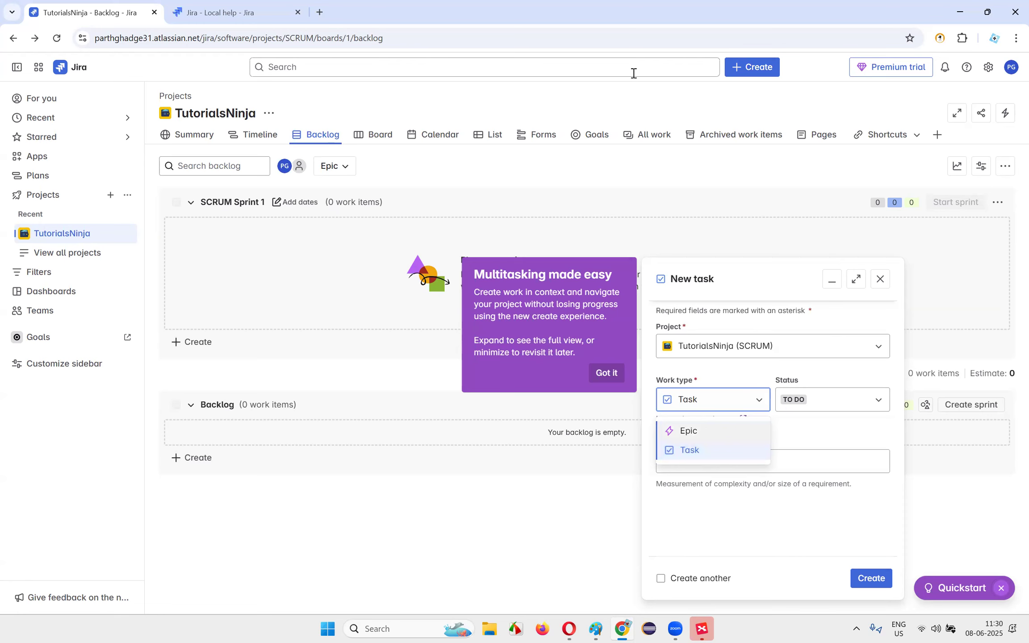
pyautogui.click(856, 373)
# - Review the status options and the story point estimate field in the new task form
pyautogui.click(863, 403)
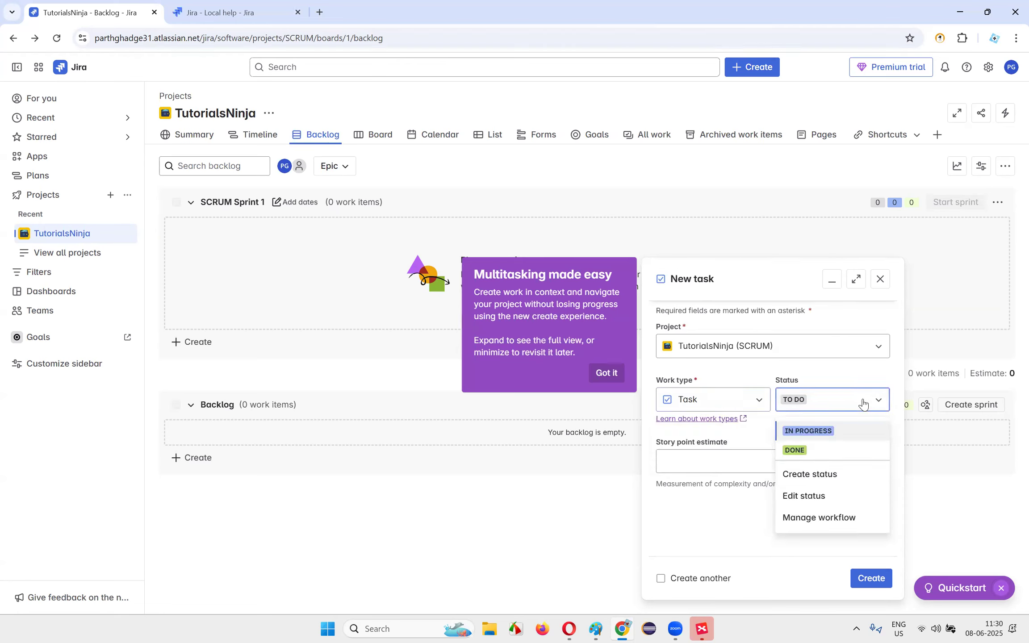
pyautogui.click(862, 403)
pyautogui.click(701, 458)
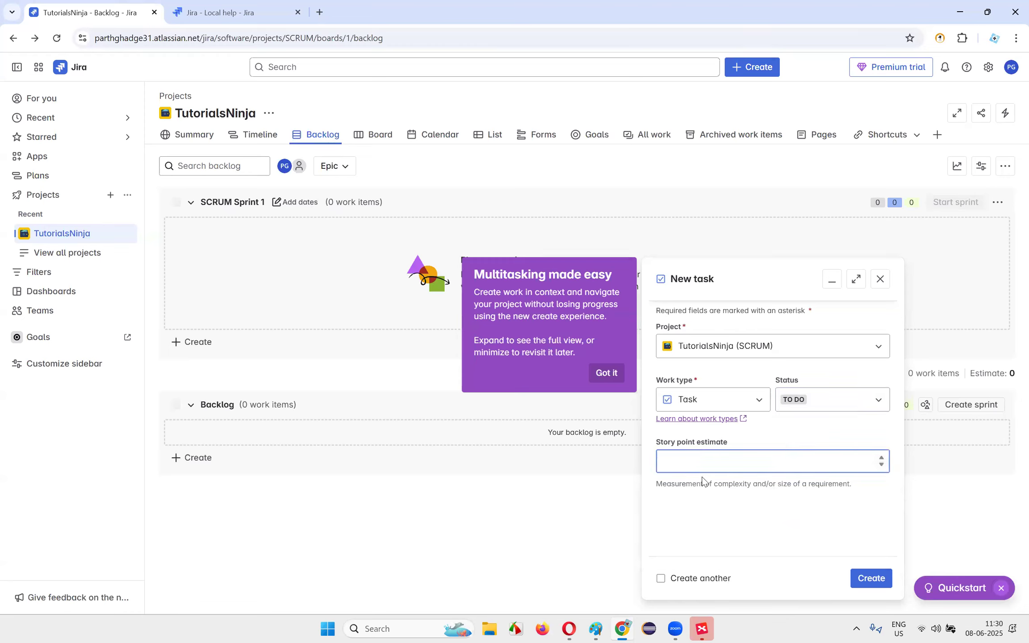
# - Compare the new item form for the Epic and Task work types, and close the form without creating anything
pyautogui.click(688, 404)
pyautogui.click(690, 429)
pyautogui.click(700, 461)
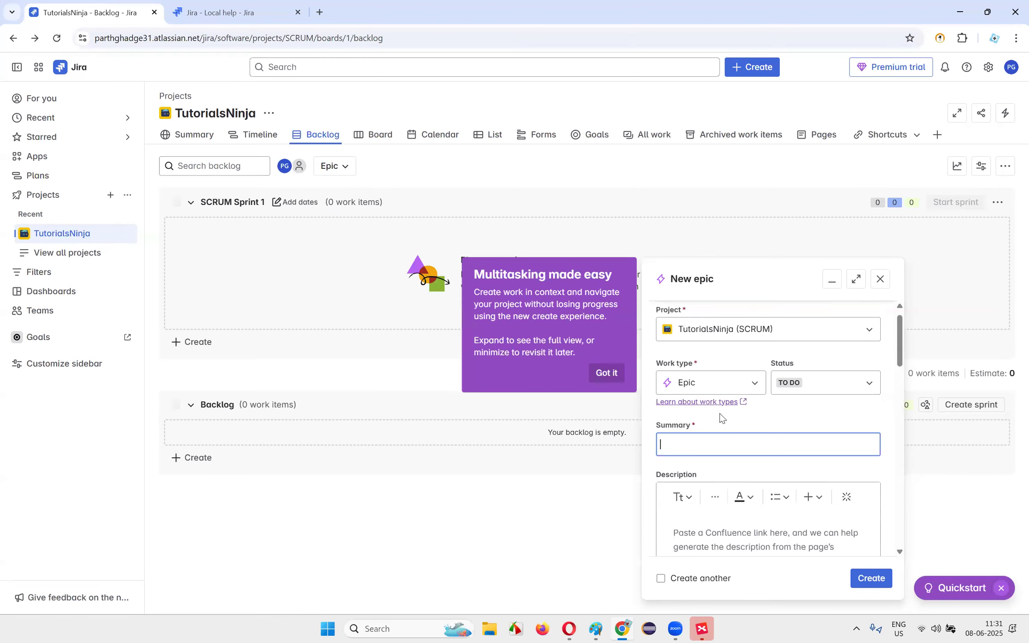
pyautogui.click(699, 399)
pyautogui.click(682, 428)
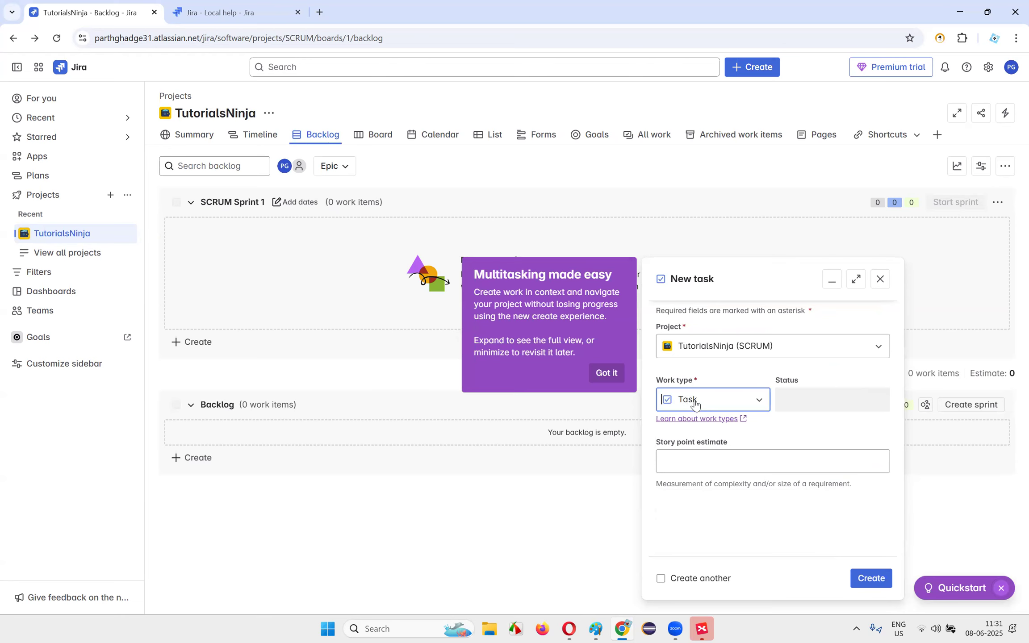
pyautogui.click(698, 463)
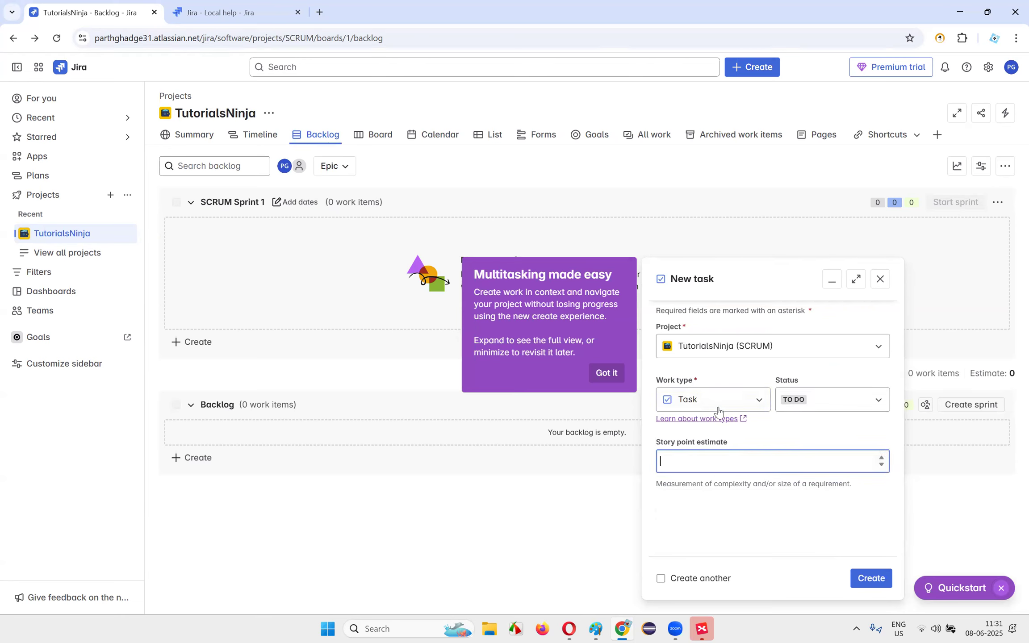
pyautogui.click(880, 281)
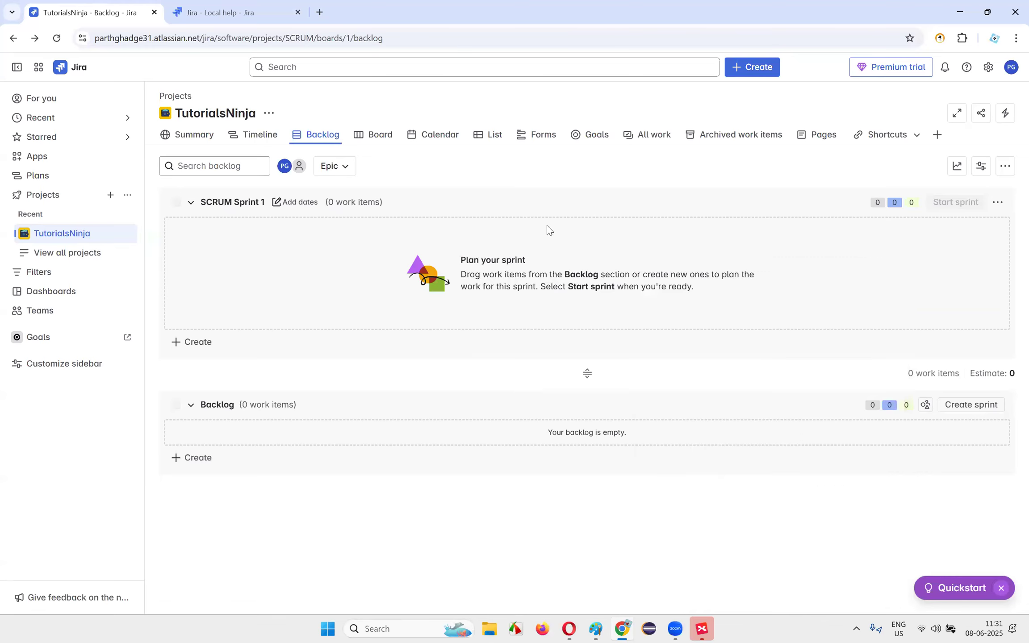
# - Reopen the work item creation form and examine which work types it offers
pyautogui.click(764, 76)
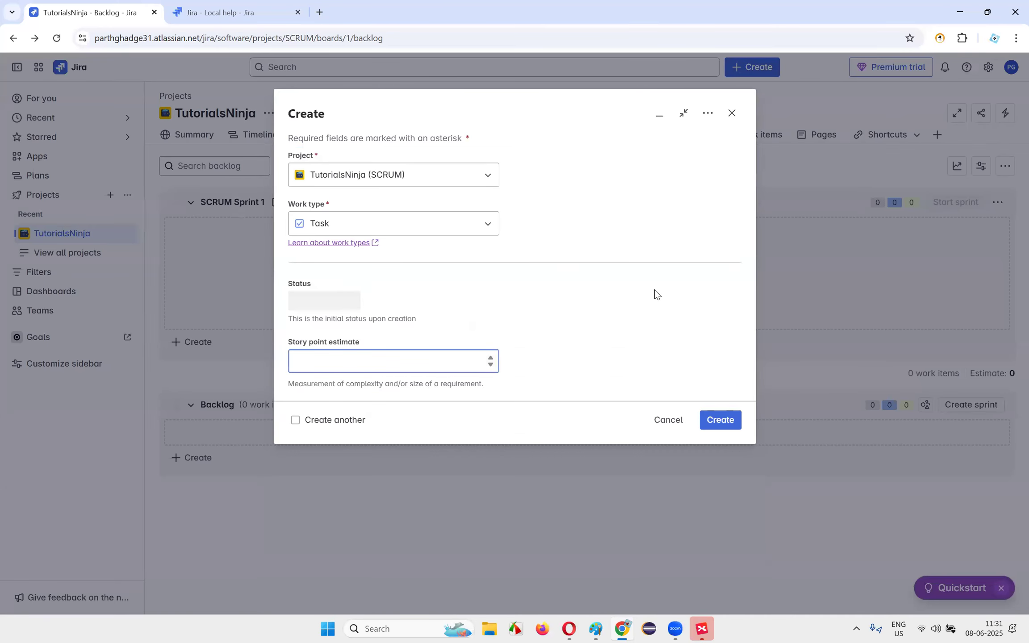
pyautogui.click(489, 228)
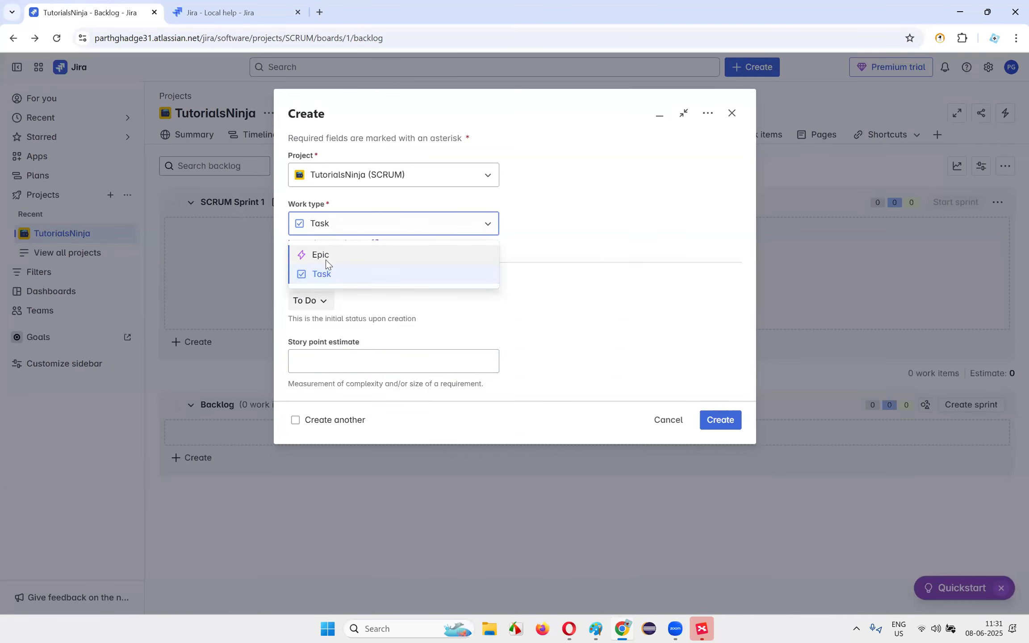
pyautogui.click(616, 212)
pyautogui.click(386, 224)
pyautogui.click(609, 225)
pyautogui.click(334, 231)
pyautogui.click(347, 225)
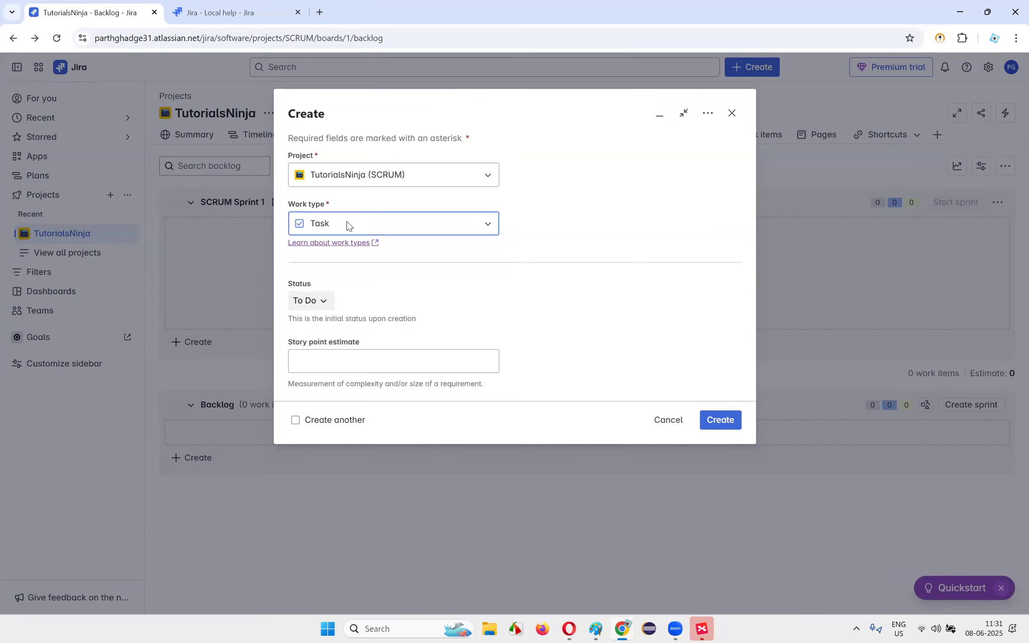
pyautogui.click(300, 226)
pyautogui.click(344, 221)
# - Review the Jira issue types help page, replace it with an empty browser tab, and check the creation form's project field
pyautogui.click(235, 9)
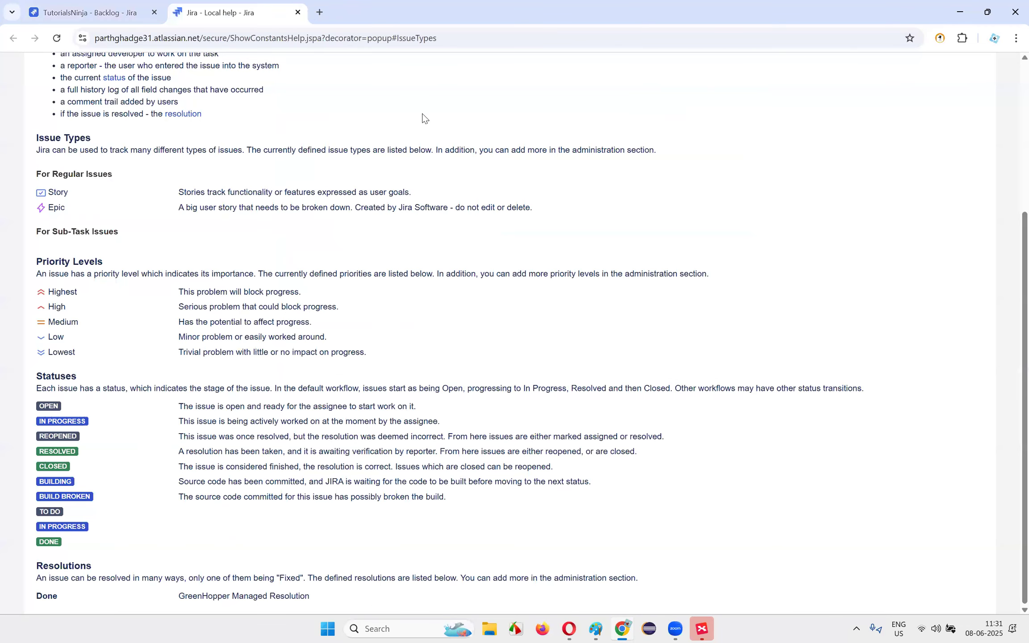
pyautogui.click(297, 12)
pyautogui.click(175, 12)
pyautogui.click(137, 20)
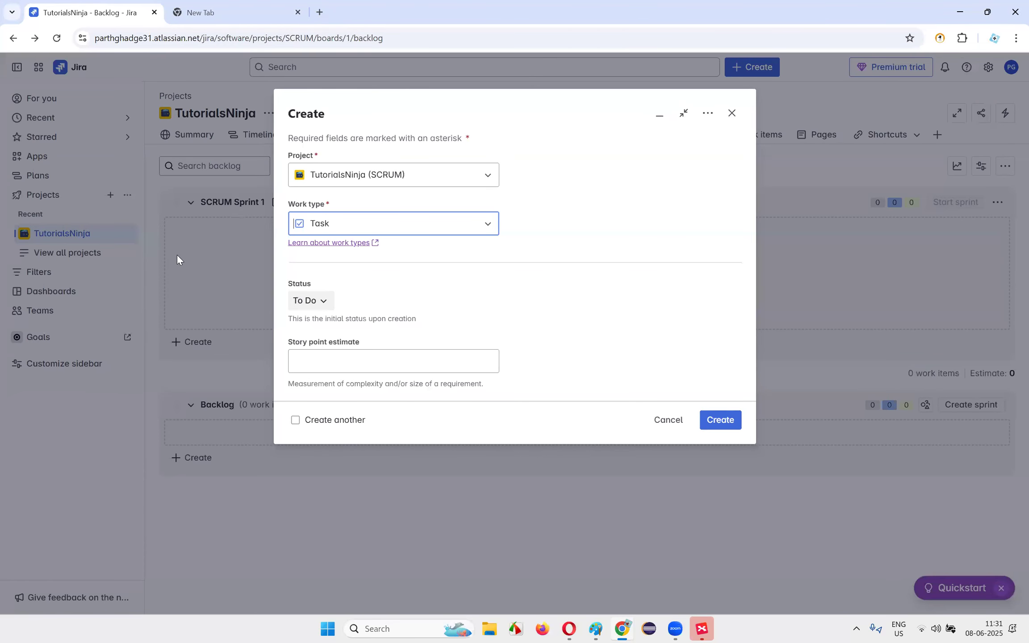
pyautogui.click(478, 186)
pyautogui.click(536, 173)
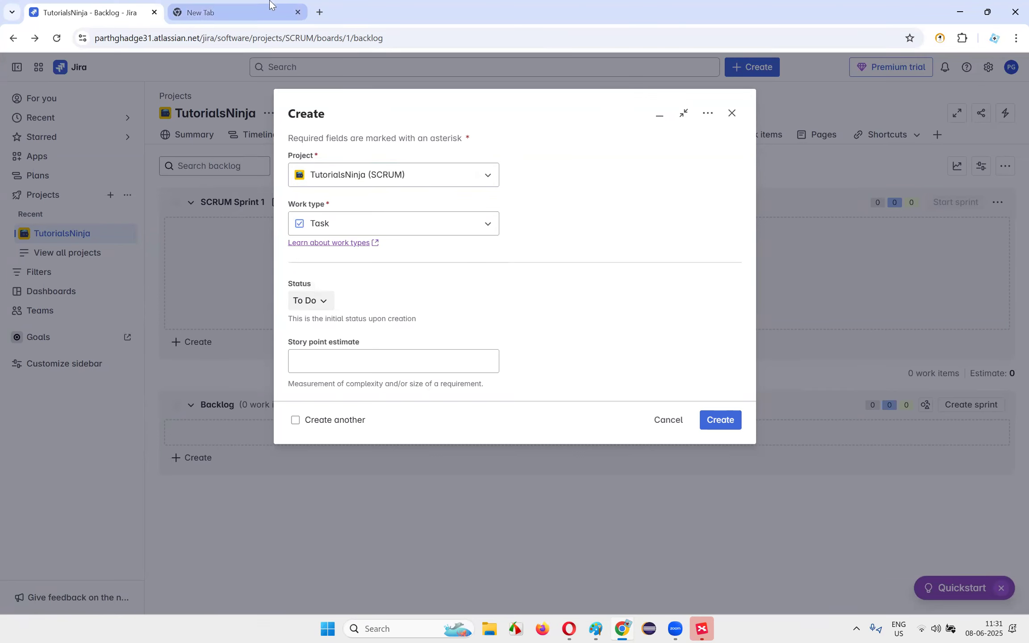
# - Search Google for "jira" in the empty browser tab
pyautogui.click(255, 13)
pyautogui.write('jira')
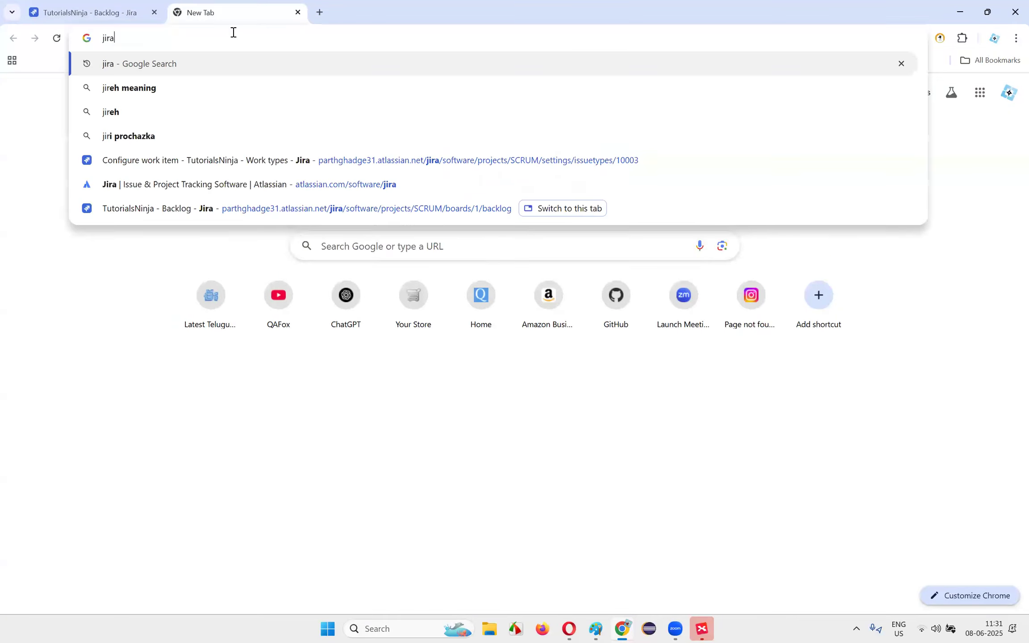
pyautogui.press('Return')
# - Look through the search results and open Atlassian's main website, "Collaboration software for software, IT and business teams"
pyautogui.scroll(-10, 268, 397)
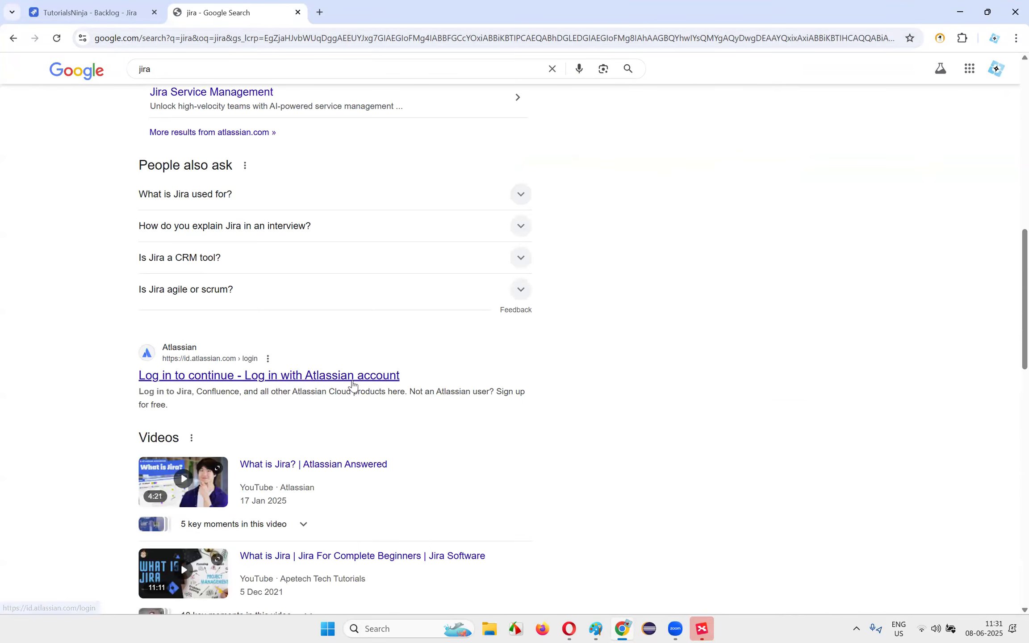
pyautogui.scroll(-5, 435, 343)
pyautogui.scroll(-5, 436, 343)
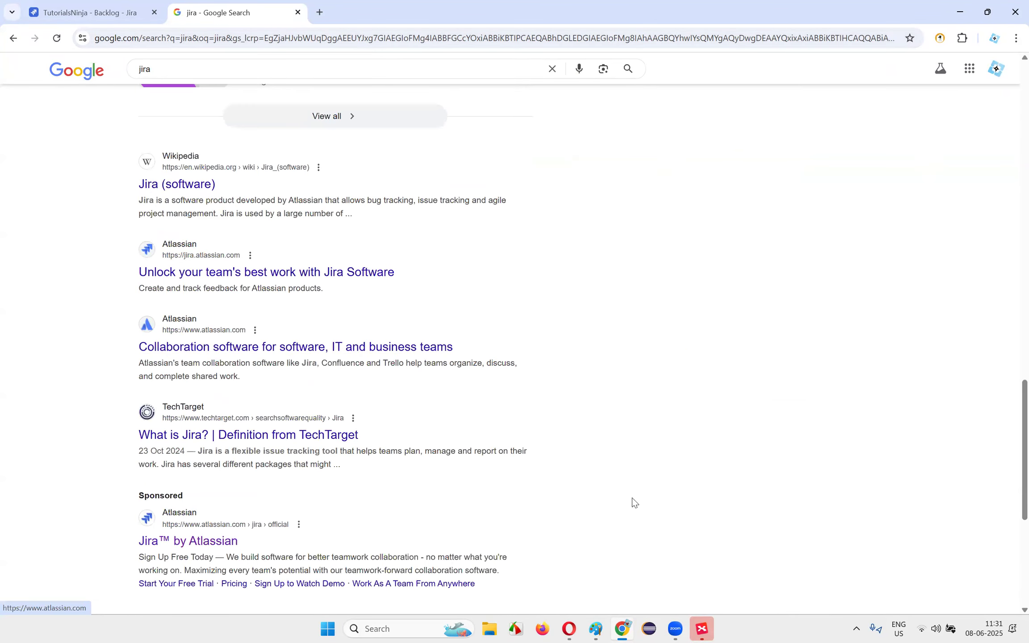
pyautogui.scroll(-5, 536, 332)
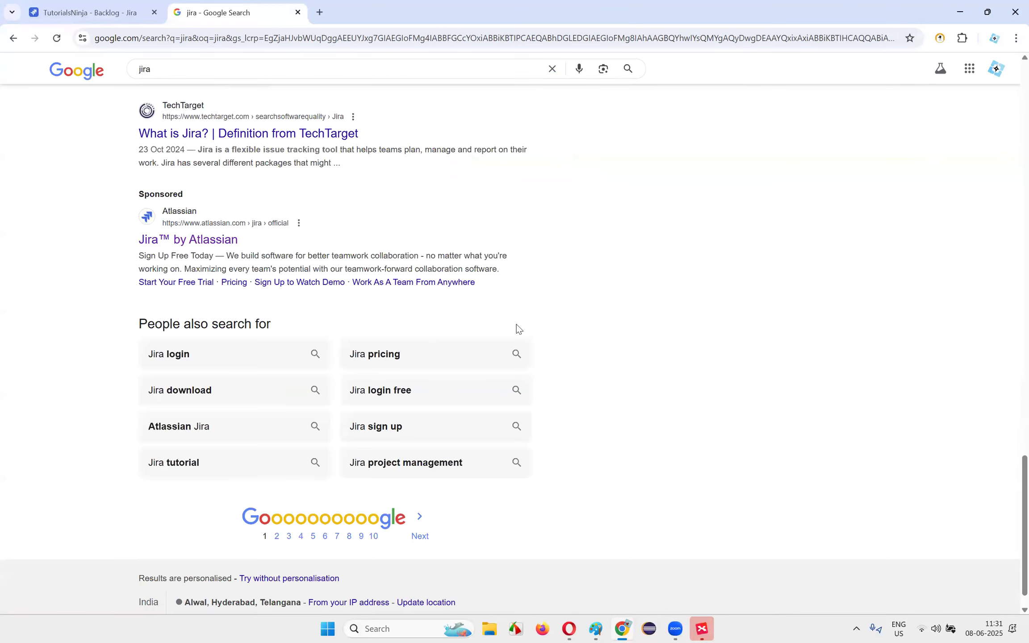
pyautogui.scroll(1, 517, 326)
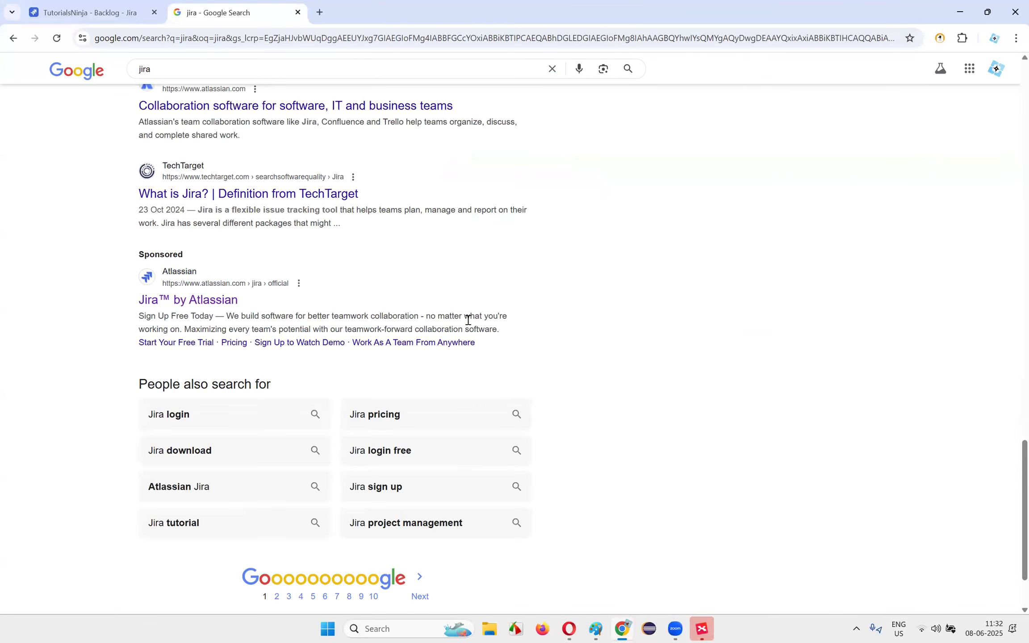
pyautogui.scroll(3, 468, 321)
pyautogui.scroll(10, 468, 321)
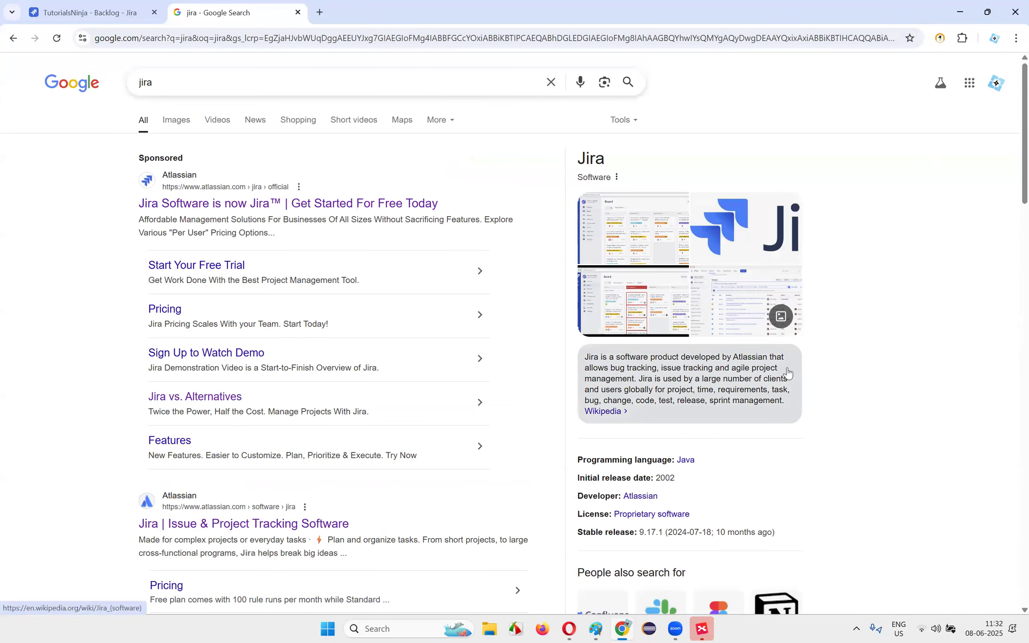
pyautogui.scroll(-5, 482, 316)
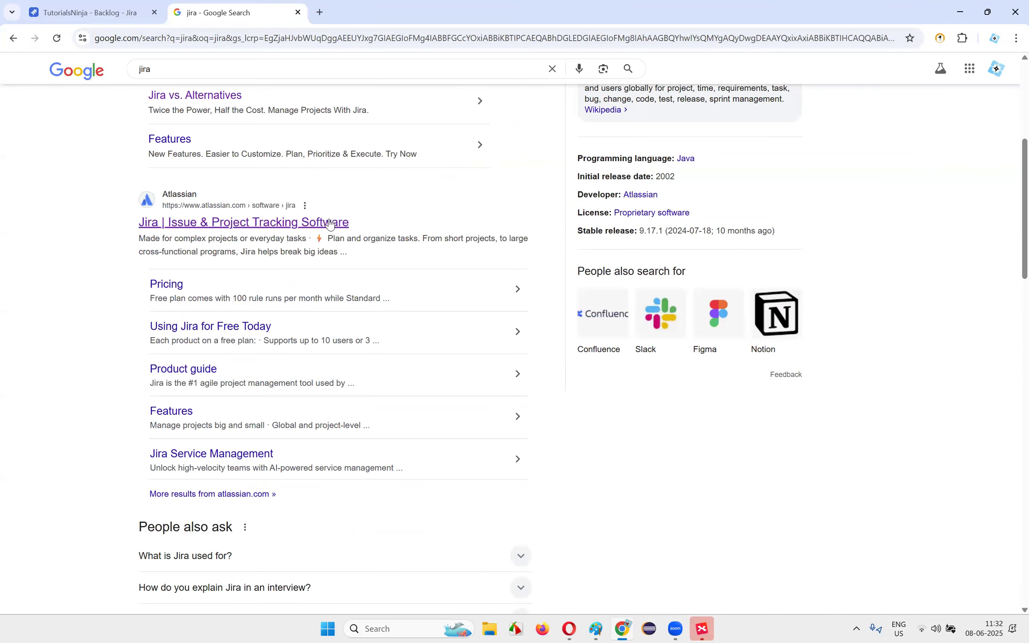
pyautogui.scroll(5, 326, 223)
pyautogui.scroll(-5, 312, 203)
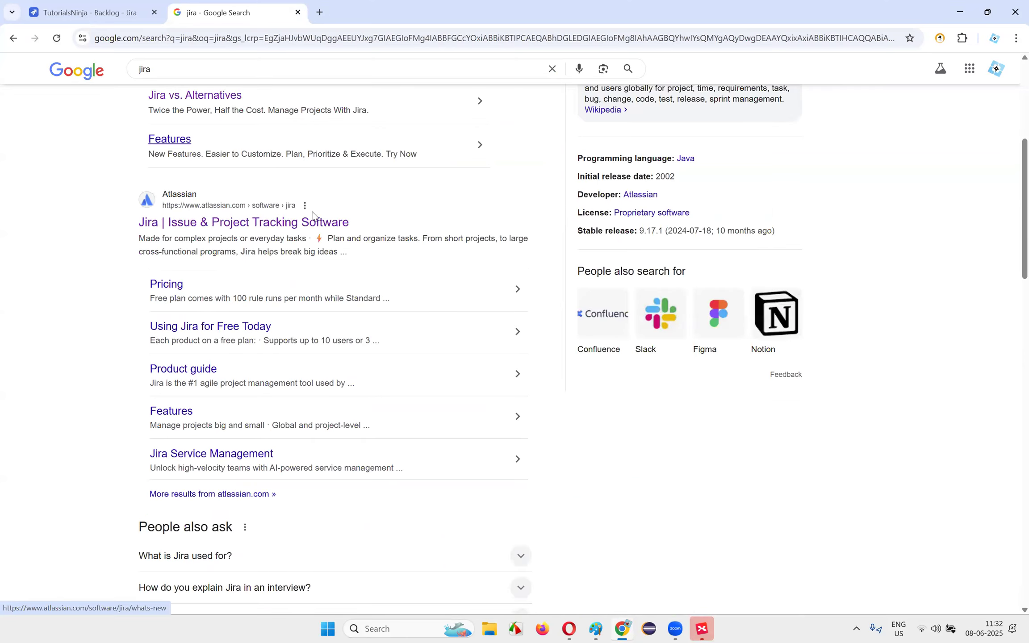
pyautogui.scroll(5, 290, 228)
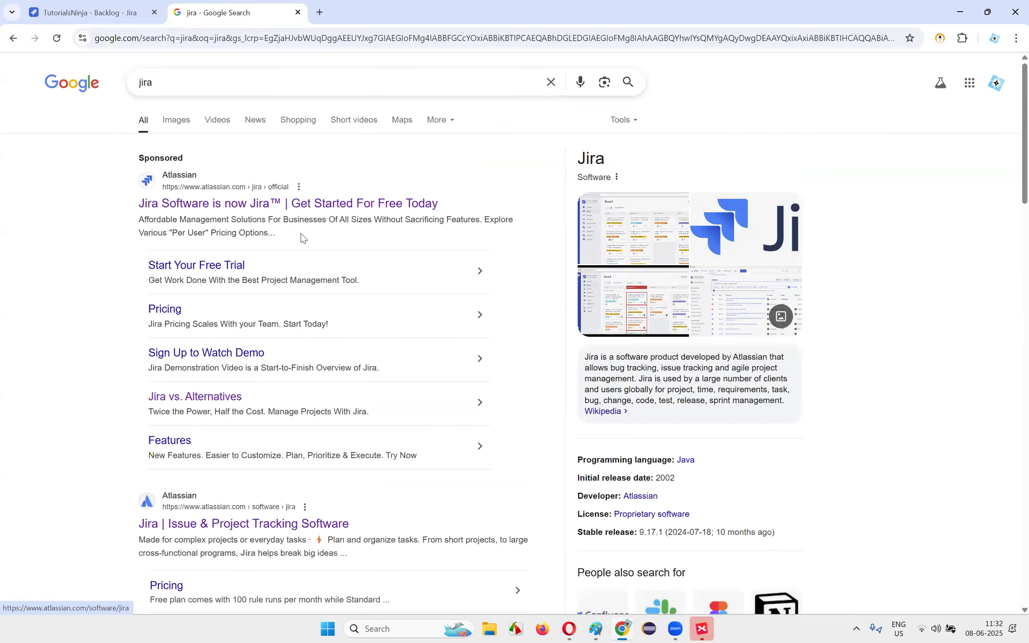
pyautogui.scroll(-5, 296, 229)
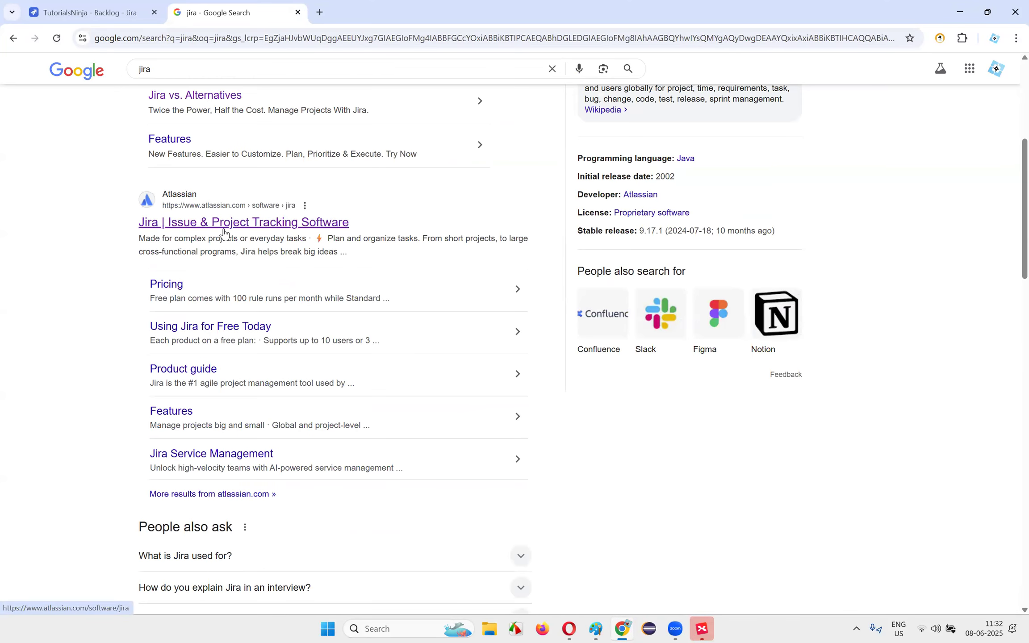
pyautogui.scroll(-3, 319, 246)
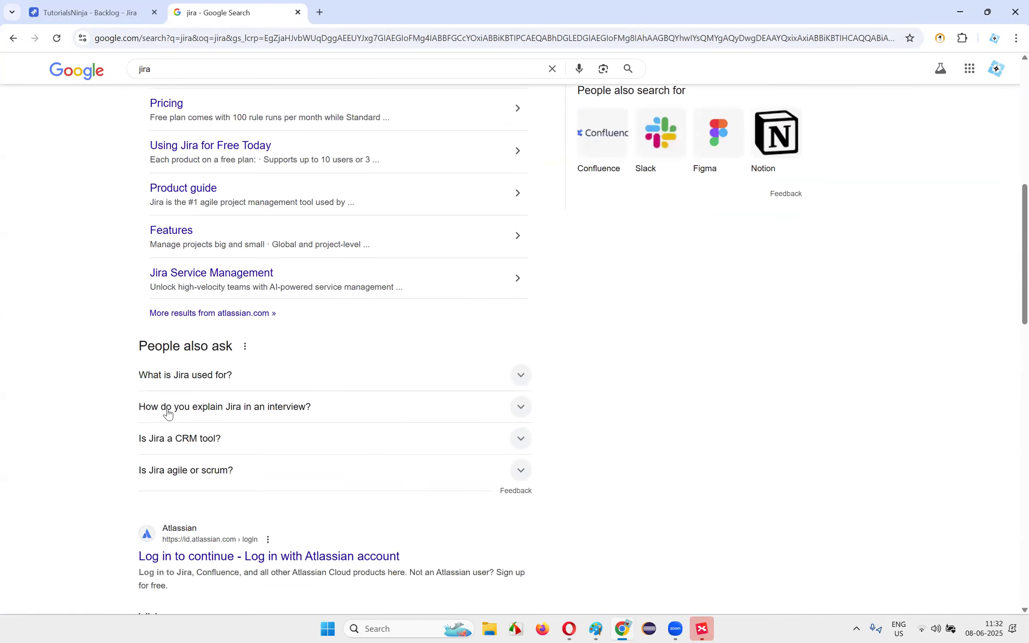
pyautogui.scroll(-3, 169, 387)
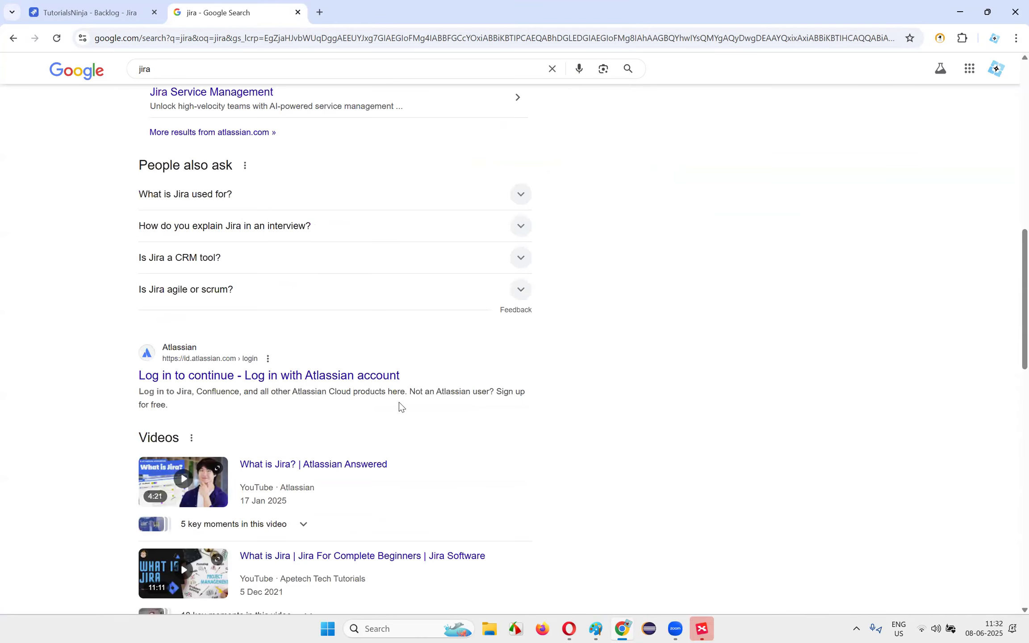
pyautogui.scroll(-9, 399, 406)
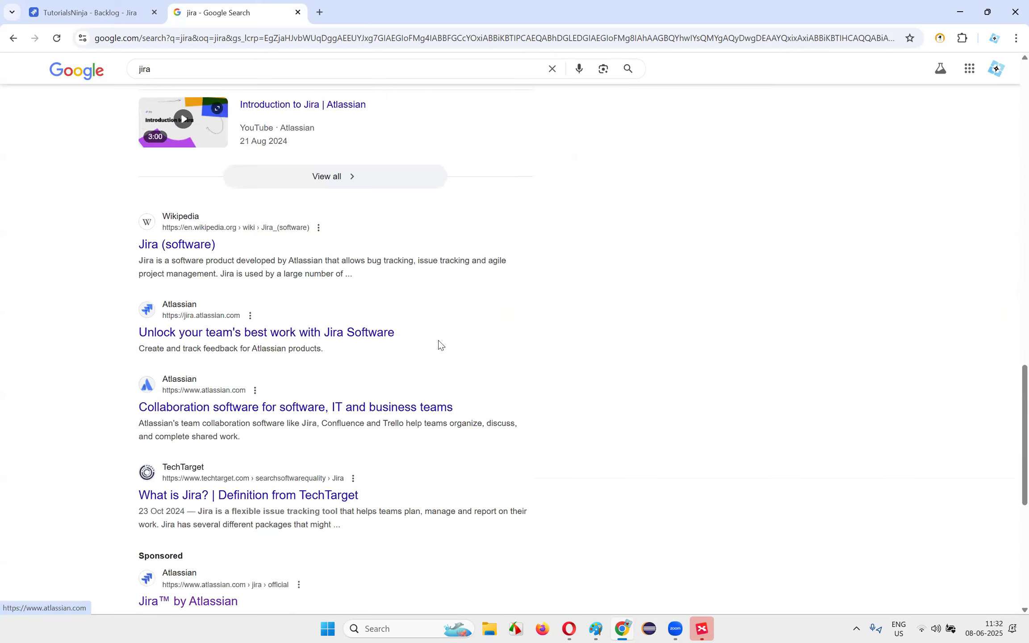
pyautogui.scroll(-4, 444, 343)
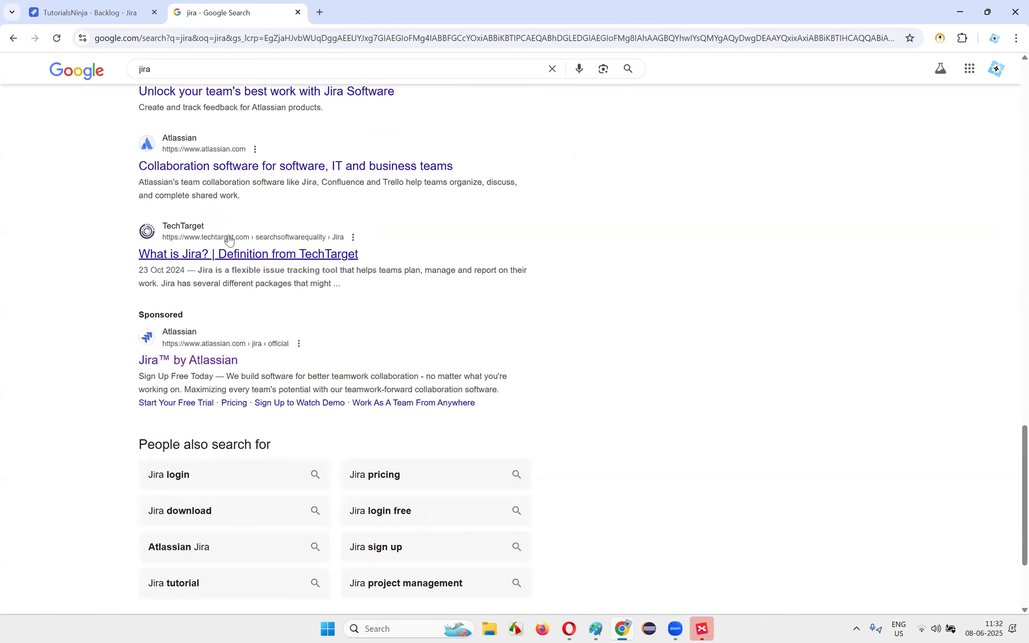
pyautogui.scroll(2, 226, 234)
pyautogui.click(226, 288)
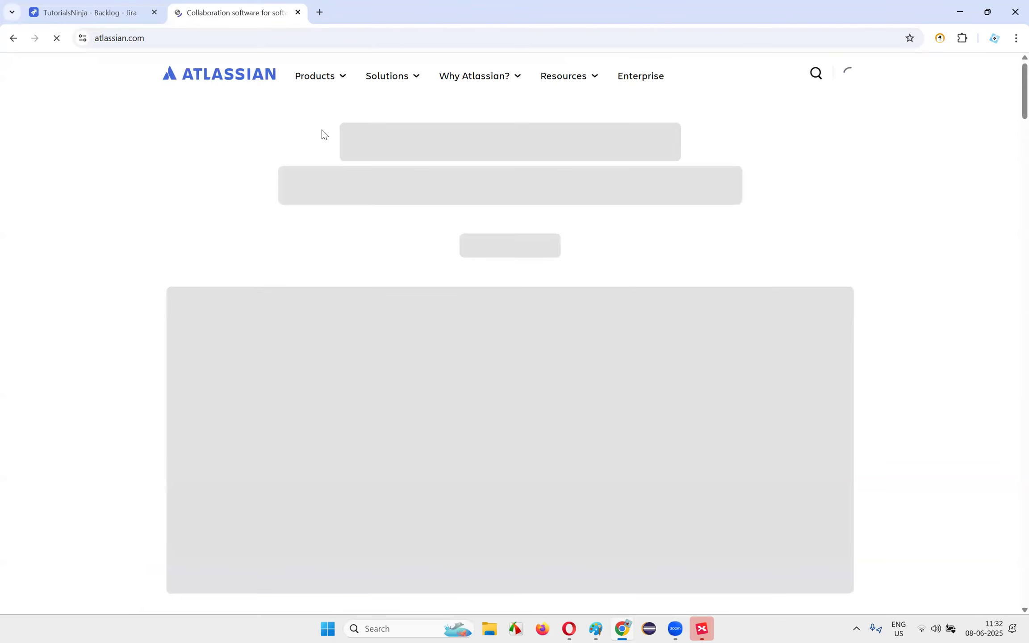
# - Look through the Products, Solutions and Why Atlassian? offerings on the Atlassian website, and close its browser tab
pyautogui.click(328, 83)
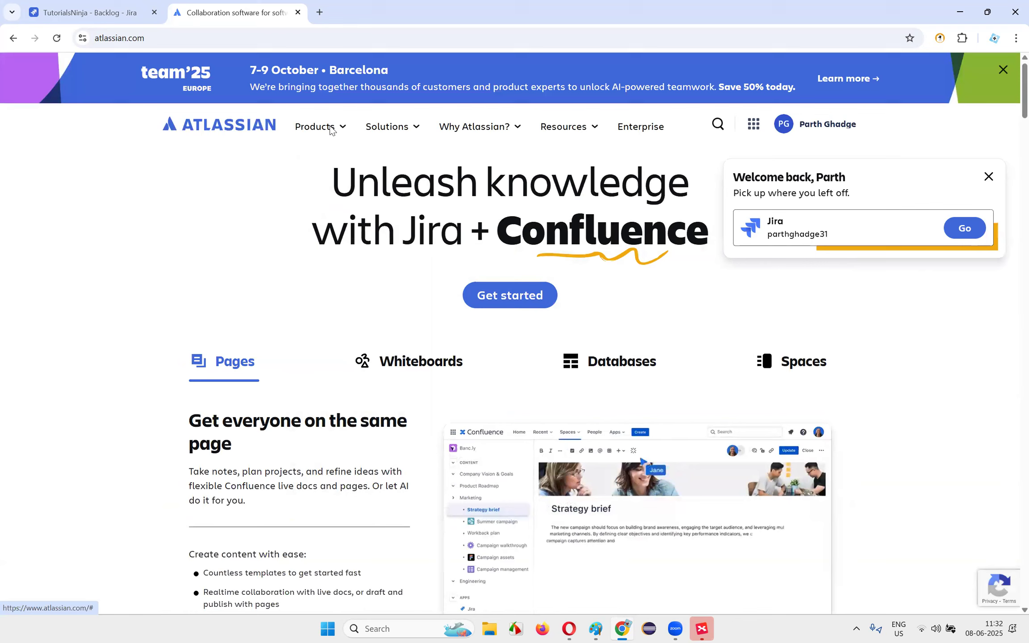
pyautogui.click(330, 129)
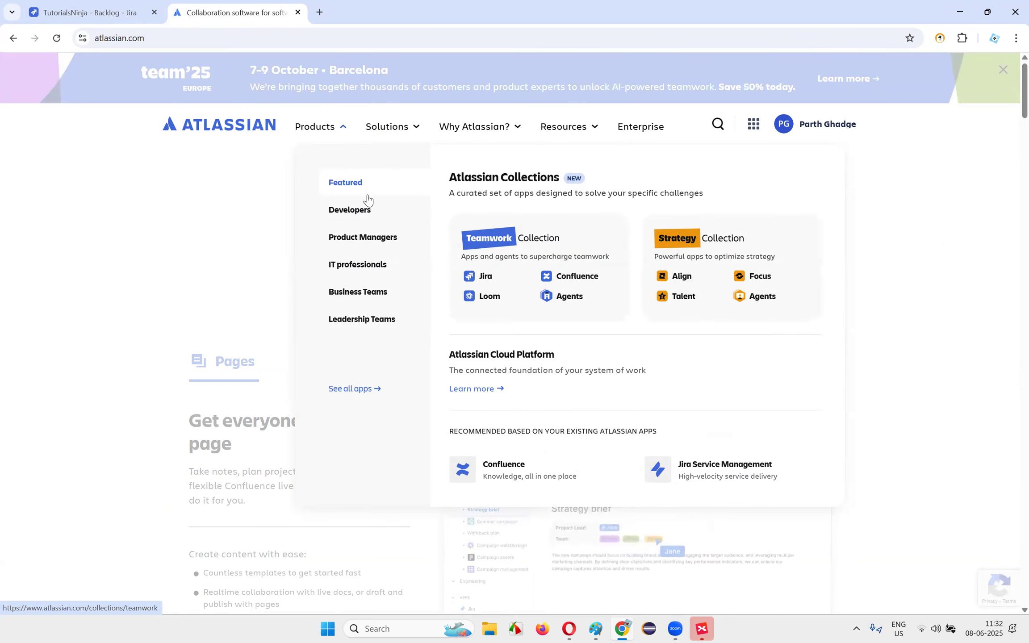
pyautogui.click(392, 129)
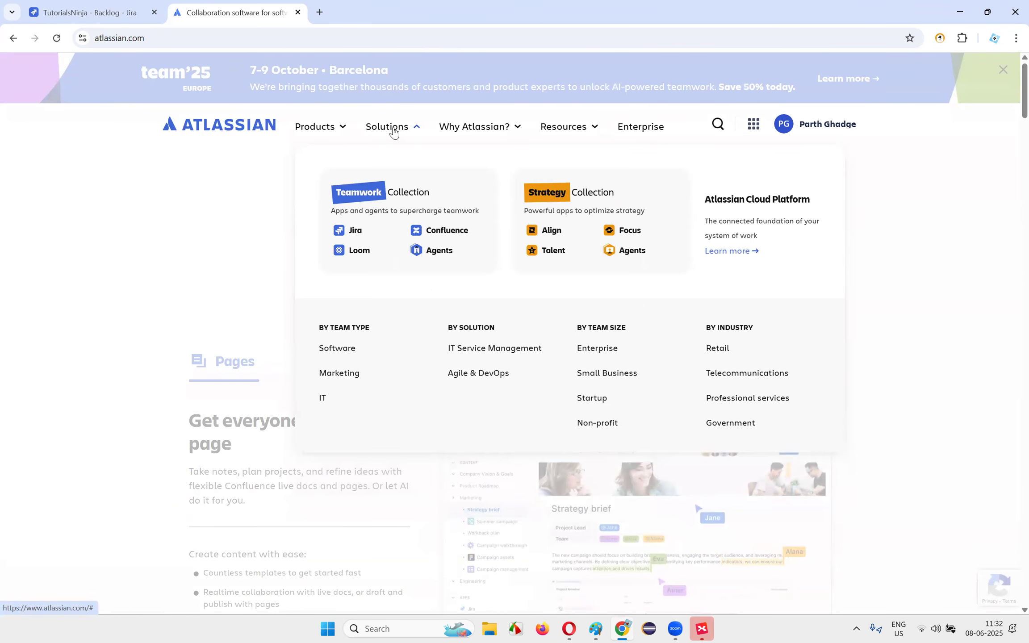
pyautogui.click(503, 129)
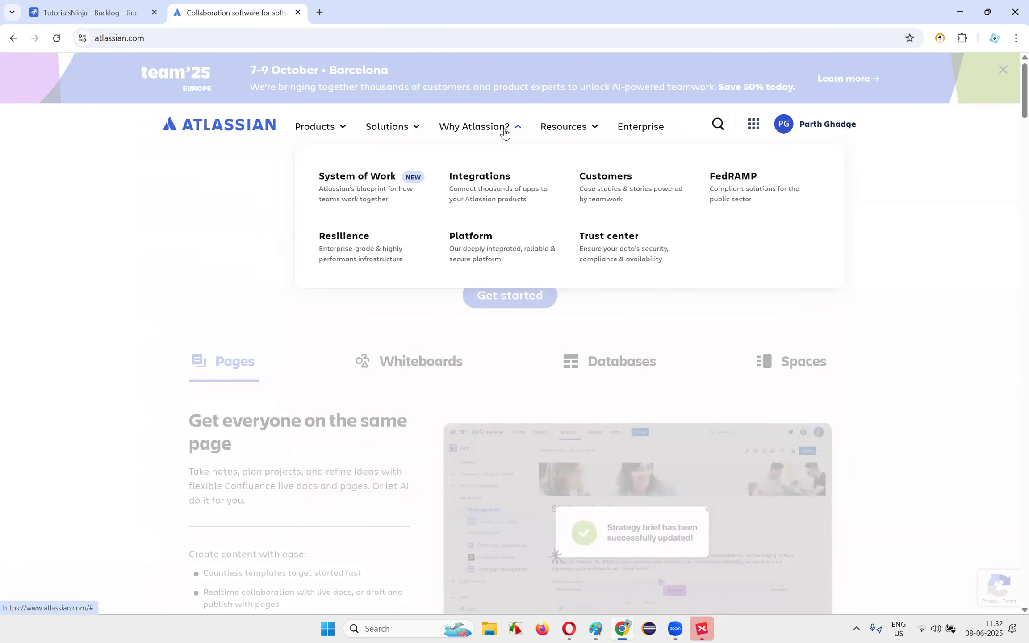
pyautogui.click(297, 12)
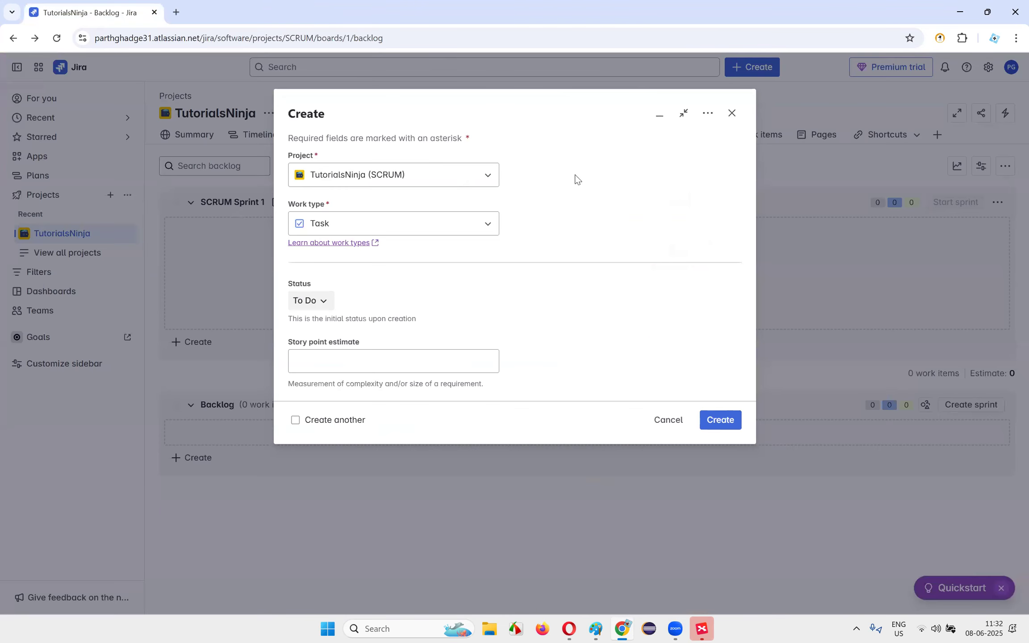
# - Set the new work item's work type to Epic and review the fields of its creation form
pyautogui.click(410, 222)
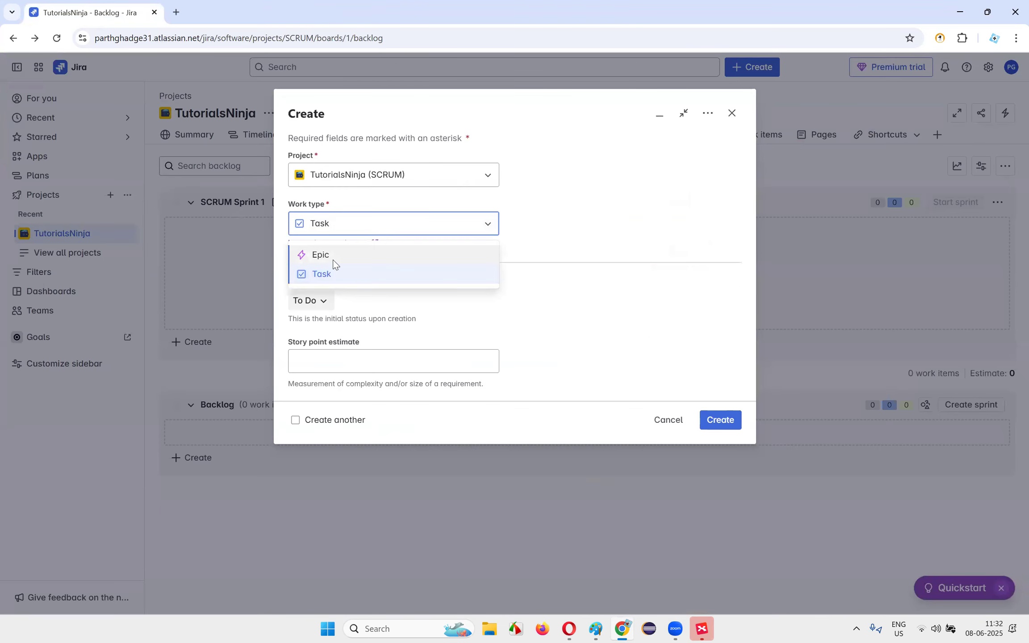
pyautogui.click(334, 263)
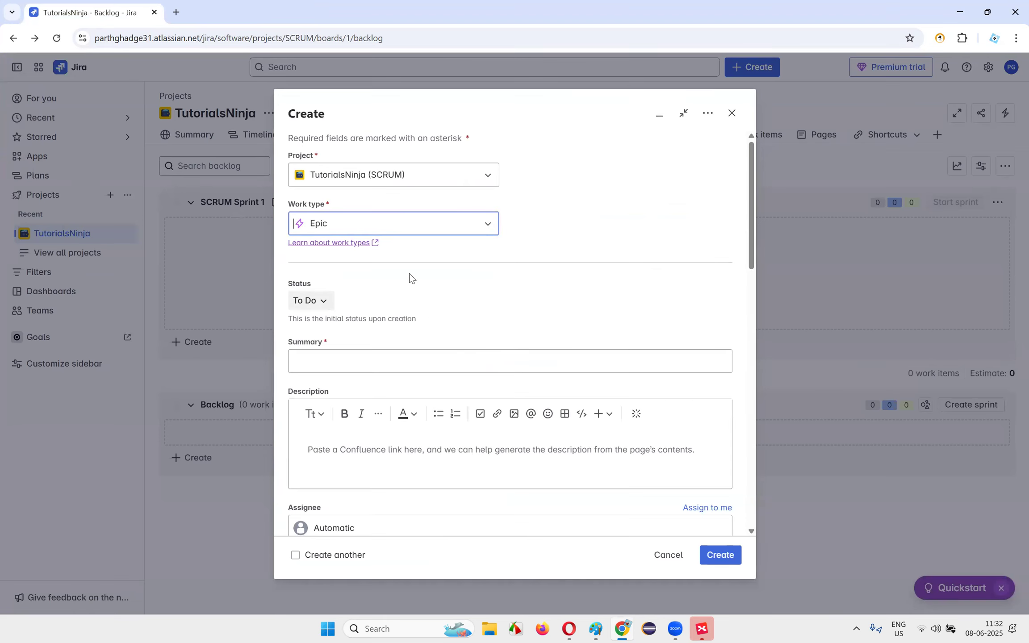
pyautogui.scroll(-10, 409, 290)
pyautogui.scroll(10, 413, 294)
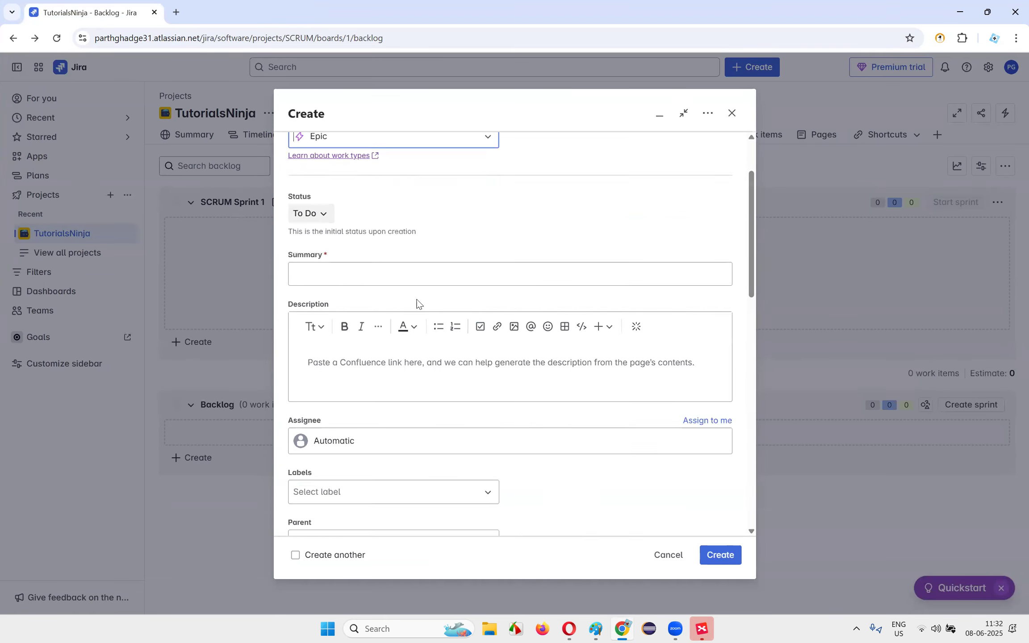
# - Open ChatGPT in a new browser tab and place that tab ahead of the Jira tab
pyautogui.click(177, 12)
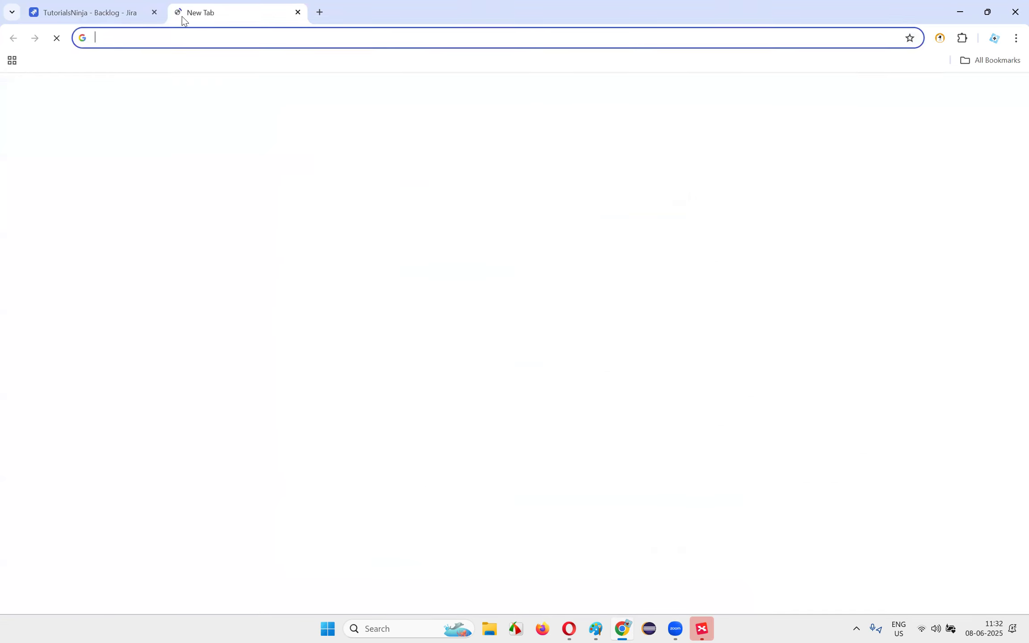
pyautogui.write('c')
pyautogui.press('Return')
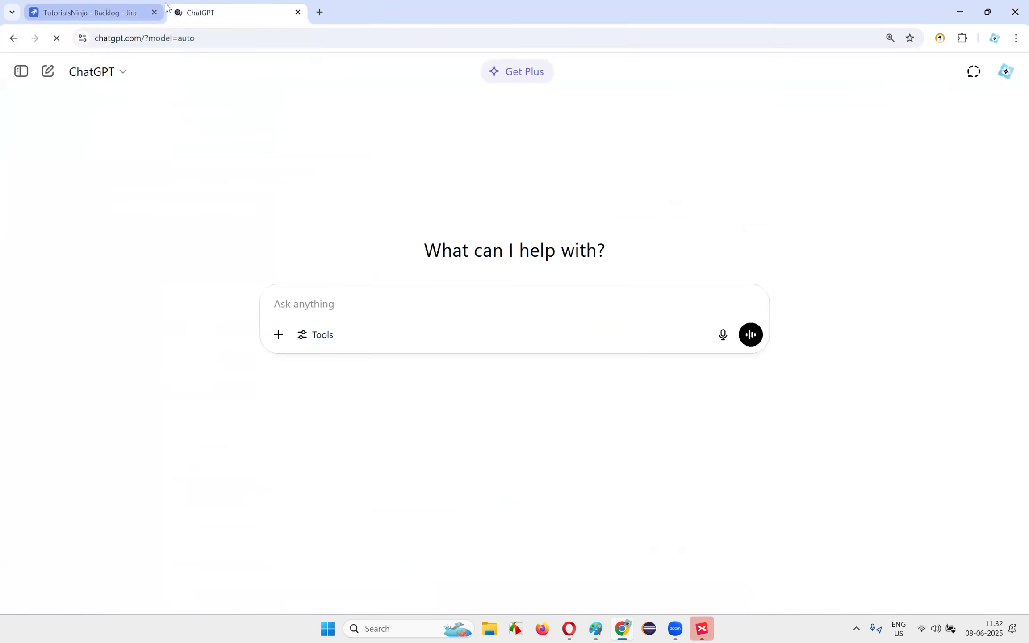
pyautogui.moveTo(162, 6); pyautogui.dragTo(169, 5)
pyautogui.click(116, 7)
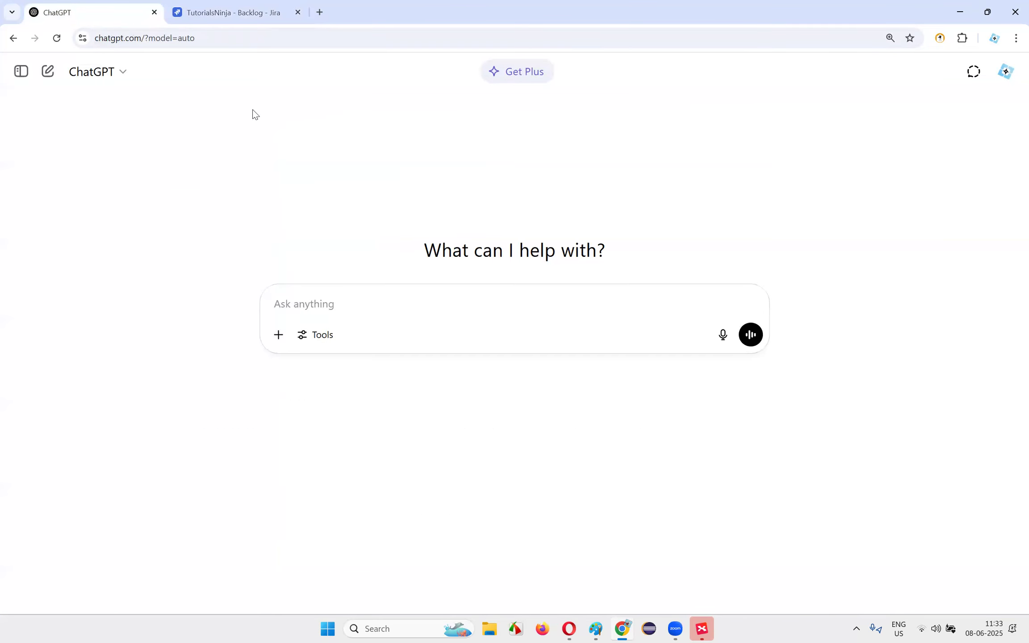
# - Return to the Jira creation form and check its work type options
pyautogui.click(245, 14)
pyautogui.click(351, 223)
pyautogui.click(351, 225)
pyautogui.click(117, 8)
pyautogui.click(250, 12)
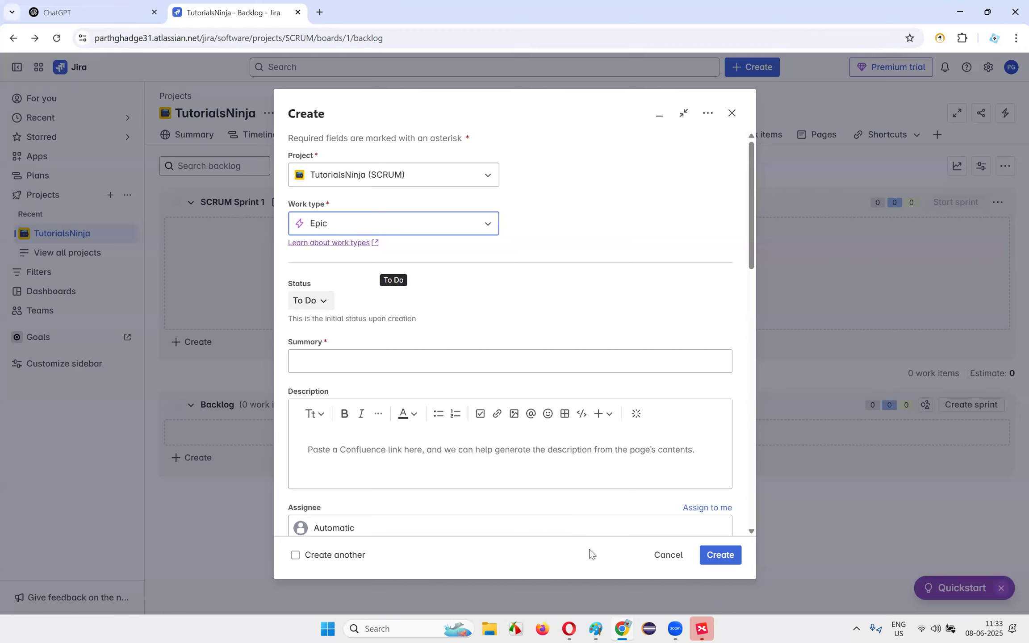
pyautogui.click(673, 628)
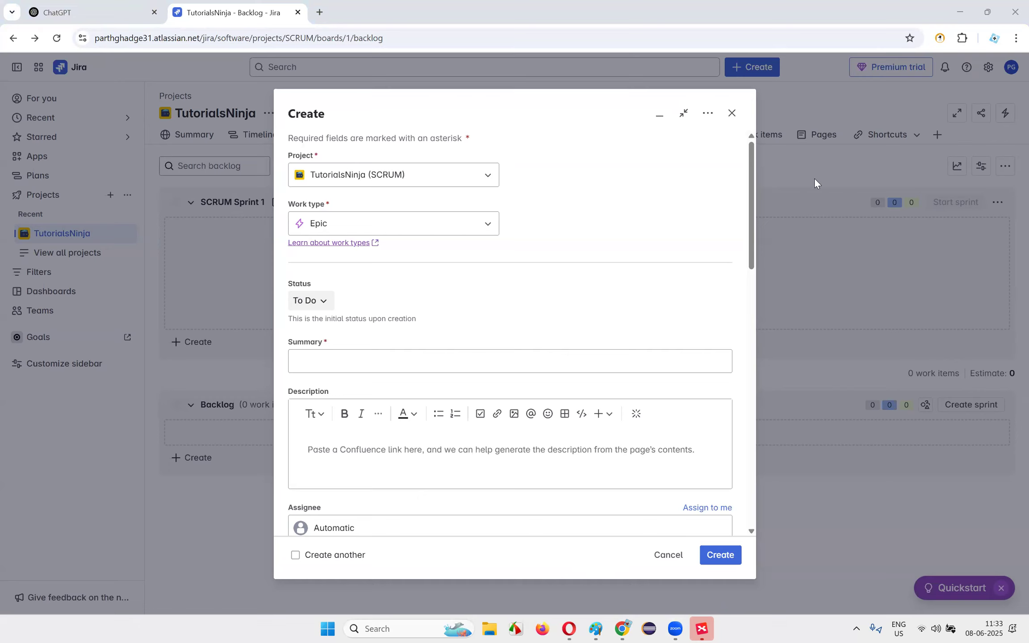
# - Switch to Paint and add the text labels "Epic" and "User Story" on opposite sides below the Jira Tool box
pyautogui.click(597, 629)
pyautogui.click(206, 55)
pyautogui.moveTo(130, 257); pyautogui.dragTo(410, 325)
pyautogui.write('Epic')
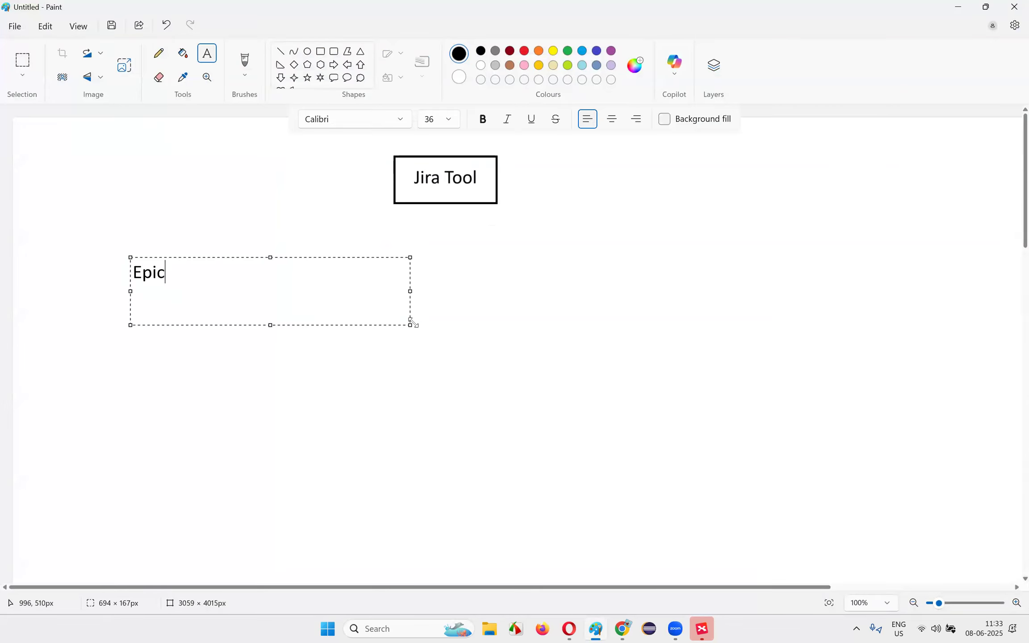
pyautogui.click(623, 290)
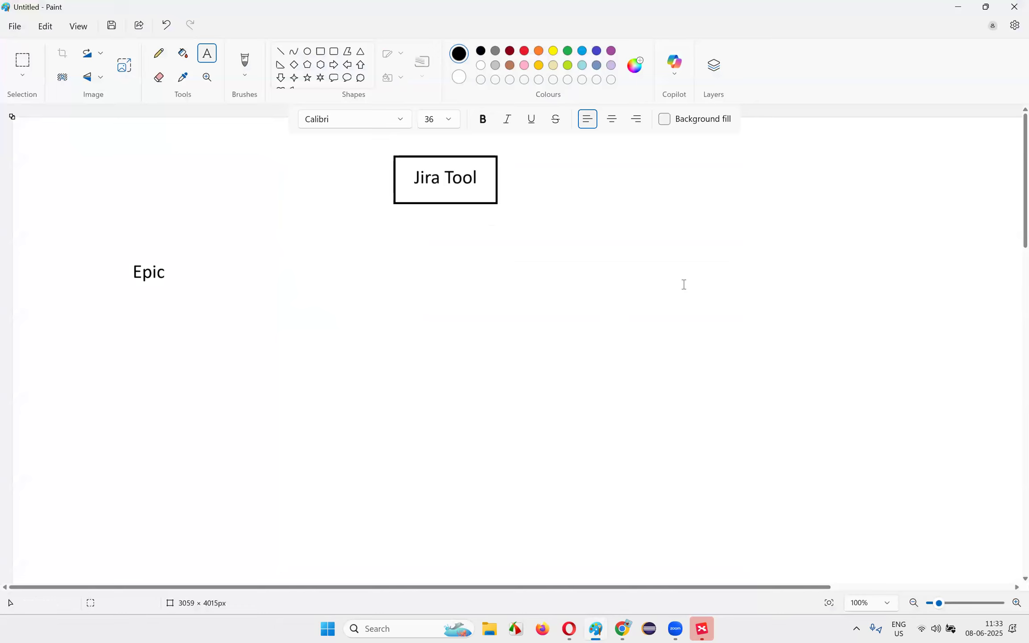
pyautogui.moveTo(731, 247); pyautogui.dragTo(885, 315)
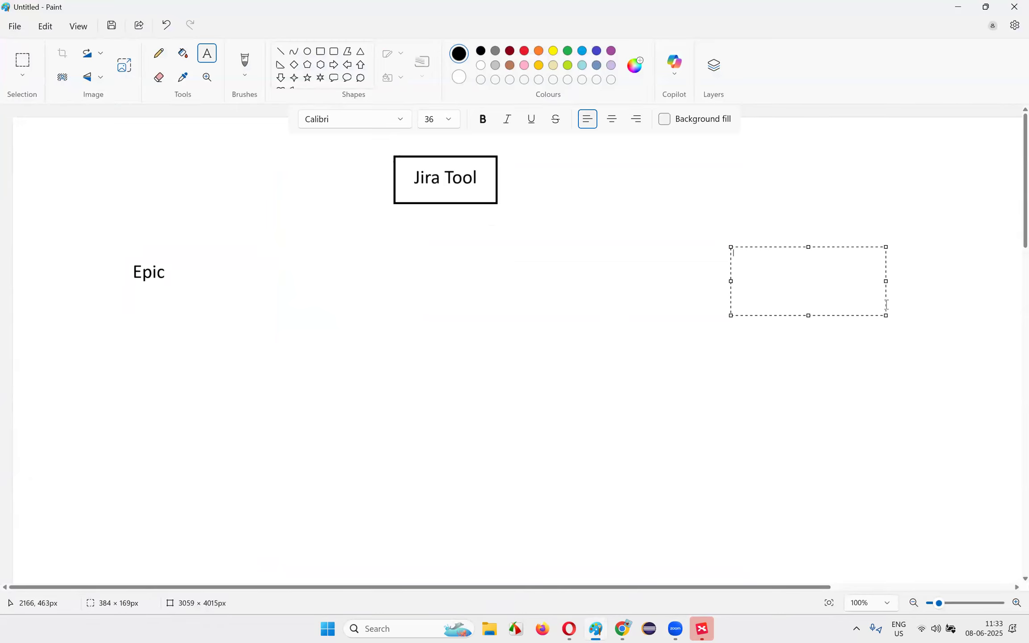
pyautogui.write('User Story')
pyautogui.click(757, 385)
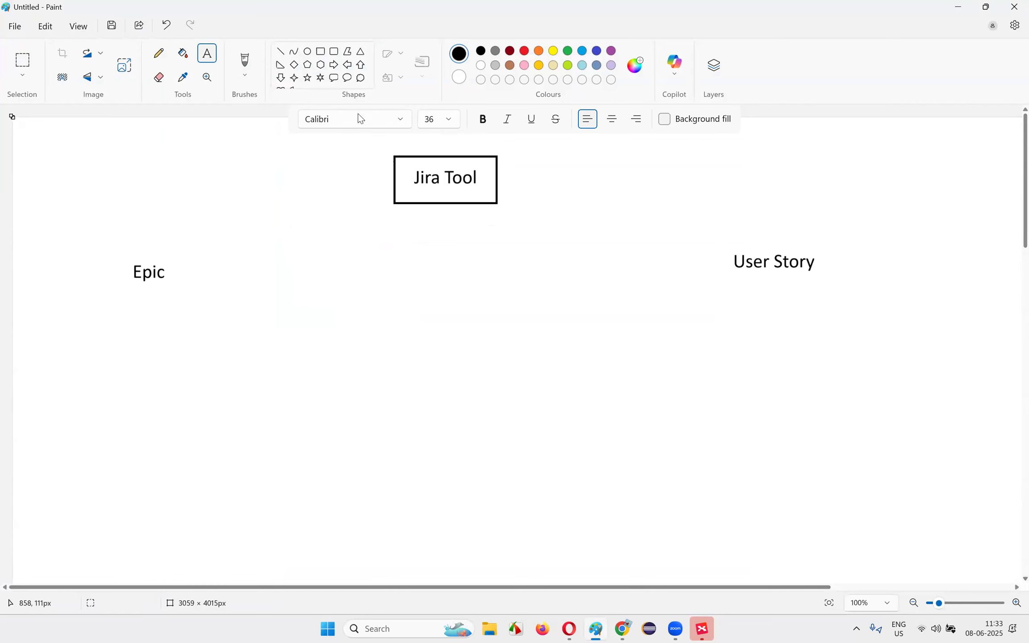
# - Draw a rectangle around the Epic label and one about 299 × 125 px around the User Story label
pyautogui.click(622, 628)
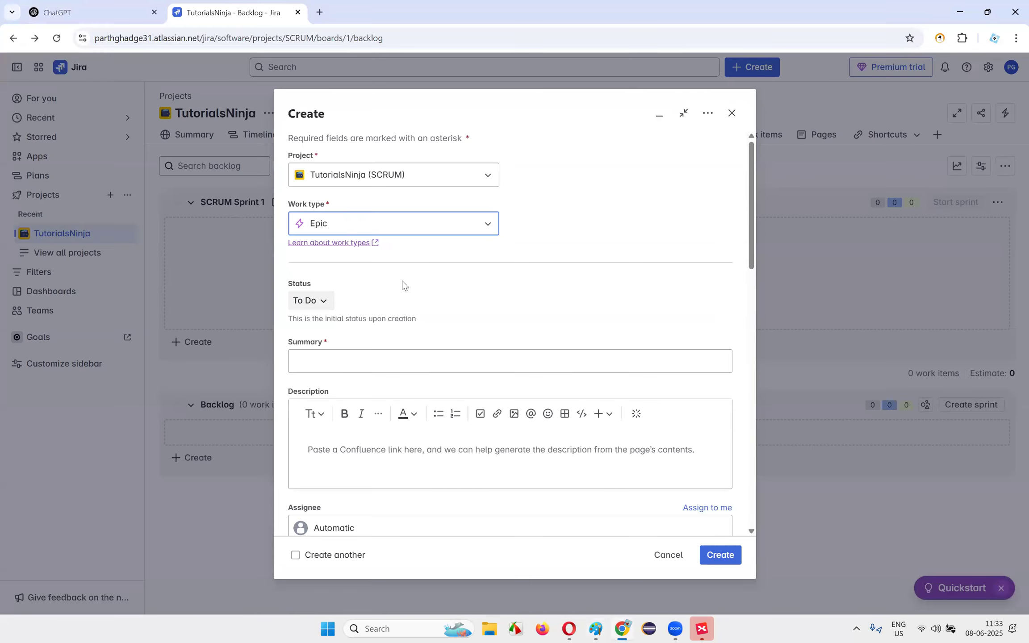
pyautogui.click(623, 629)
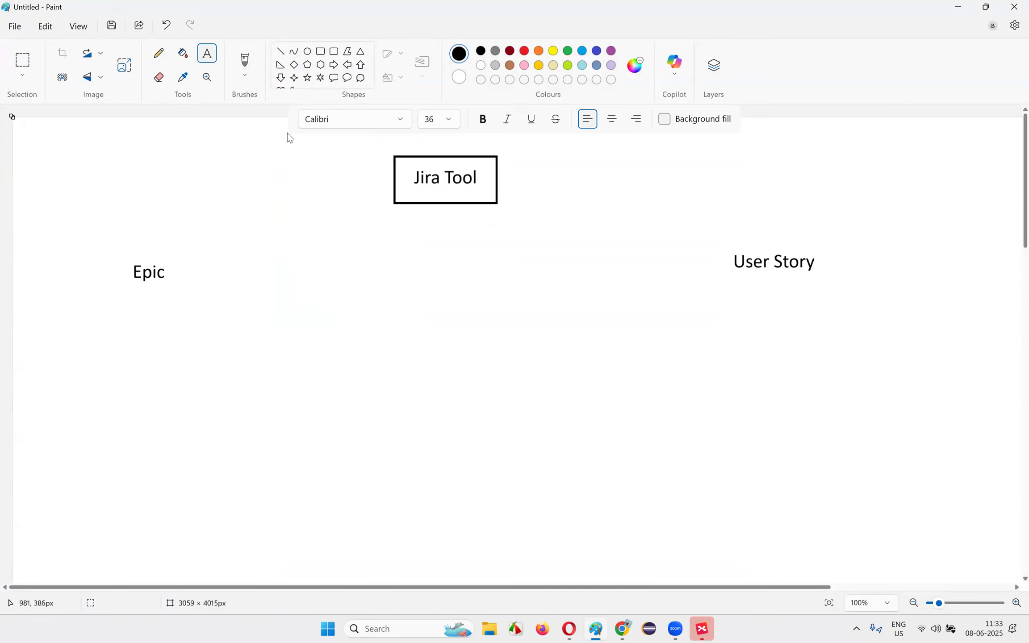
pyautogui.click(320, 51)
pyautogui.moveTo(116, 246); pyautogui.dragTo(210, 308)
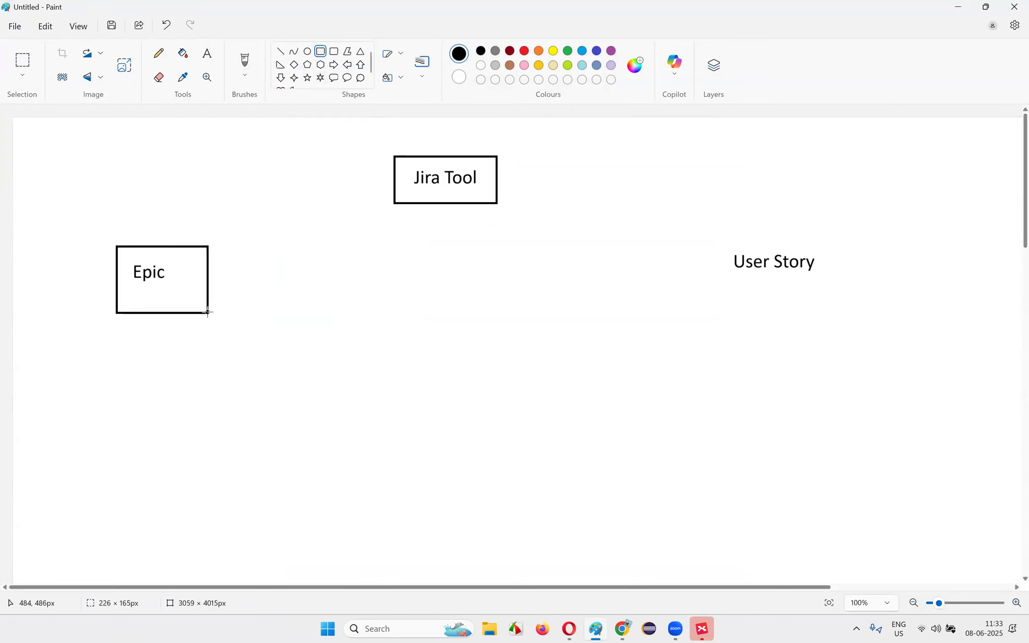
pyautogui.moveTo(714, 240); pyautogui.dragTo(835, 291)
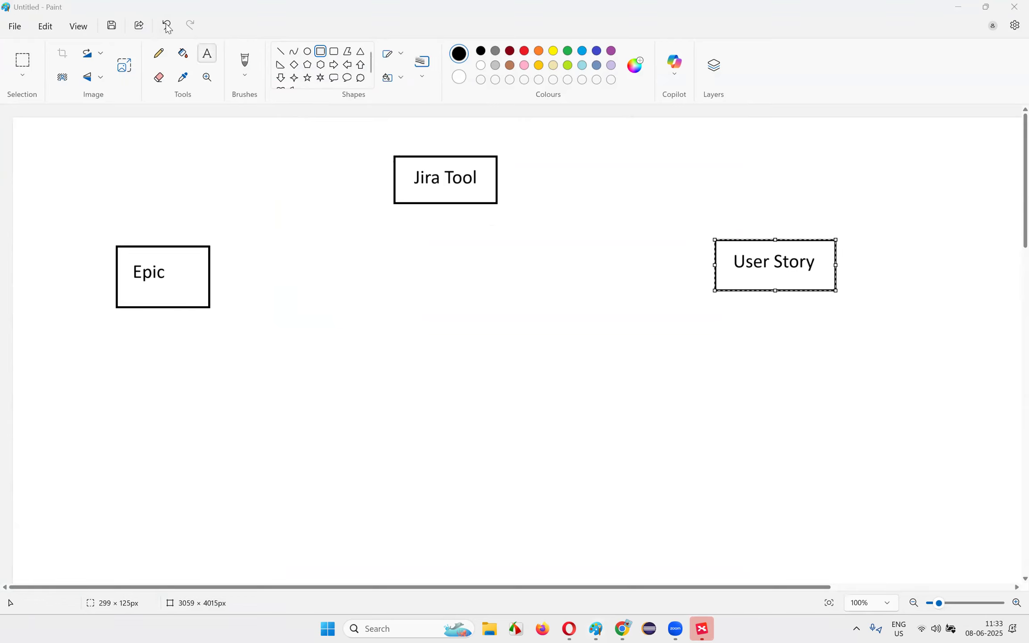
# - Add a text box under the Epic rectangle and begin its definition with "EPIC is"
pyautogui.click(206, 53)
pyautogui.moveTo(117, 327); pyautogui.dragTo(323, 382)
pyautogui.write('EPIC is ')
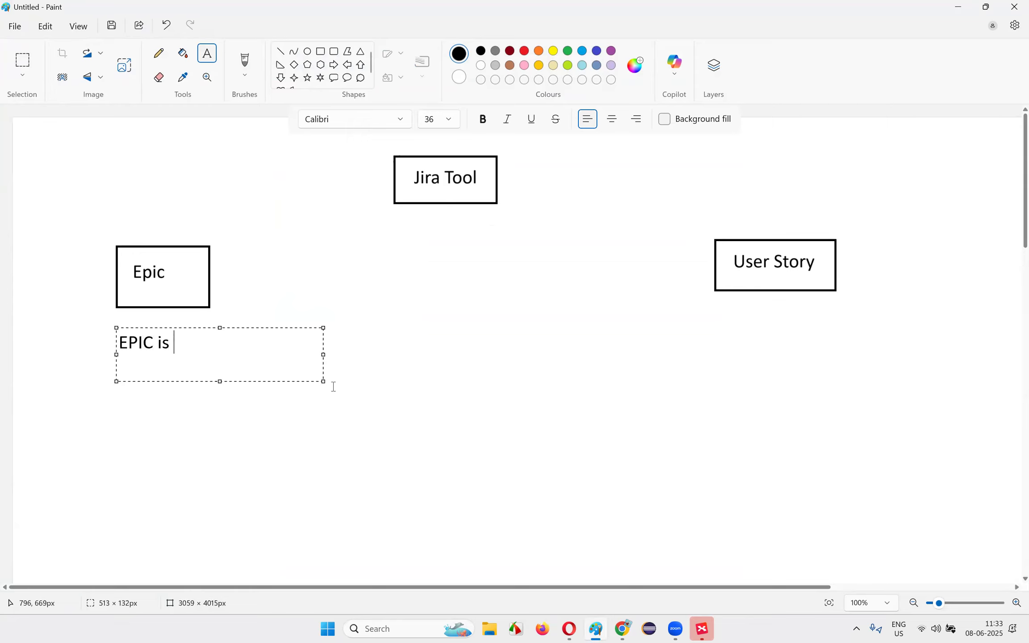
pyautogui.write('large requi')
pyautogui.press('BackSpace')
pyautogui.write('uirement')
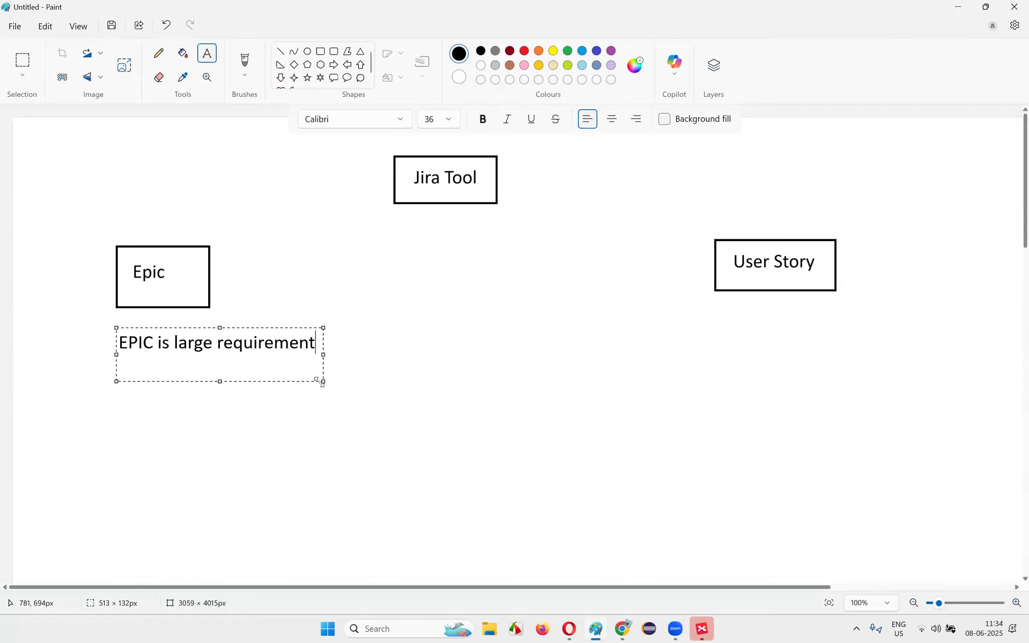
pyautogui.press('BackSpace')
pyautogui.press('BackSpace')
pyautogui.press('BackSpace')
pyautogui.press('BackSpace')
pyautogui.press('BackSpace')
pyautogui.press('BackSpace')
pyautogui.press('BackSpace')
pyautogui.press('BackSpace')
pyautogui.press('BackSpace')
pyautogui.press('BackSpace')
pyautogui.press('BackSpace')
pyautogui.press('BackSpace')
pyautogui.press('BackSpace')
pyautogui.press('BackSpace')
pyautogui.press('BackSpace')
pyautogui.press('BackSpace')
pyautogui.press('BackSpace')
pyautogui.press('BackSpace')
# - Continue the Epic definition with "high level requirement which can be broken down further into small"
pyautogui.write('high level rfequ')
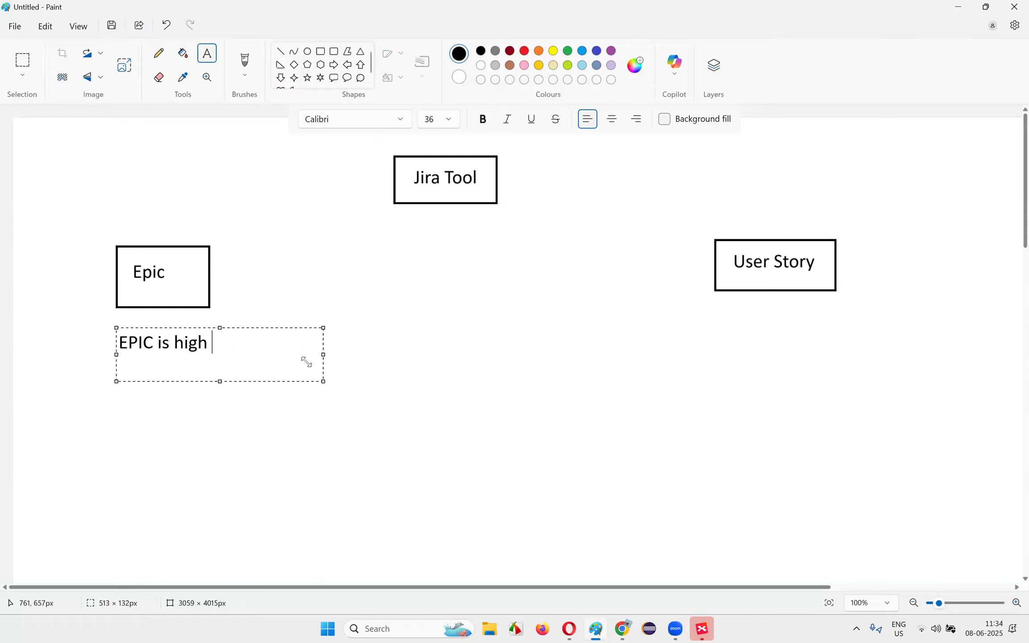
pyautogui.press('BackSpace')
pyautogui.press('BackSpace')
pyautogui.press('BackSpace')
pyautogui.press('BackSpace')
pyautogui.write('equirement')
pyautogui.press('BackSpace')
pyautogui.write('nt which can be broken donw')
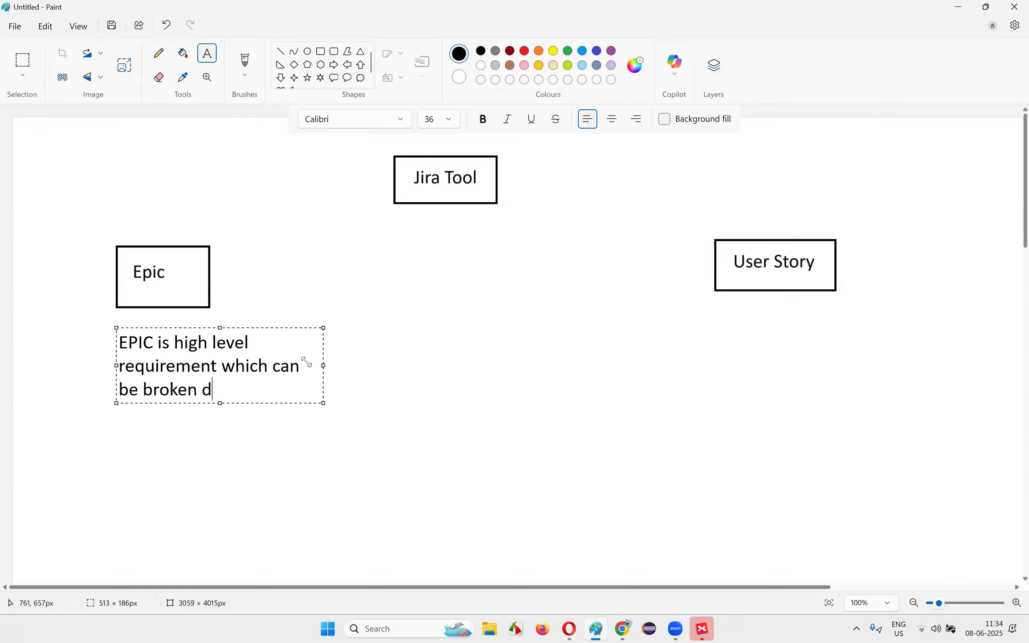
pyautogui.press('BackSpace')
pyautogui.press('BackSpace')
pyautogui.write('wn further into ')
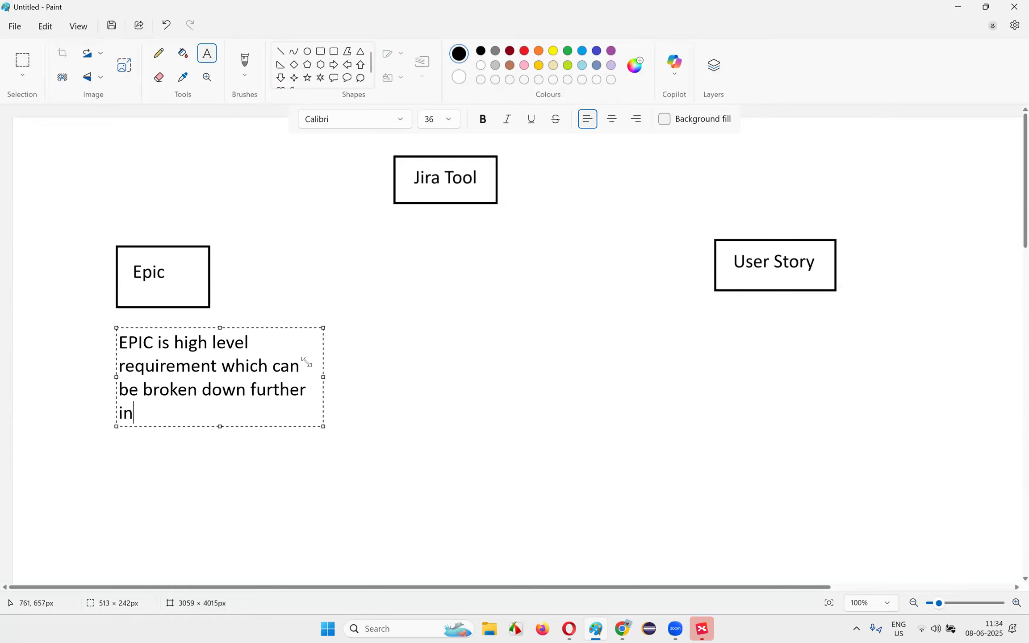
pyautogui.write('msall')
pyautogui.press('BackSpace')
pyautogui.press('BackSpace')
pyautogui.press('BackSpace')
pyautogui.press('BackSpace')
pyautogui.press('BackSpace')
pyautogui.write('small')
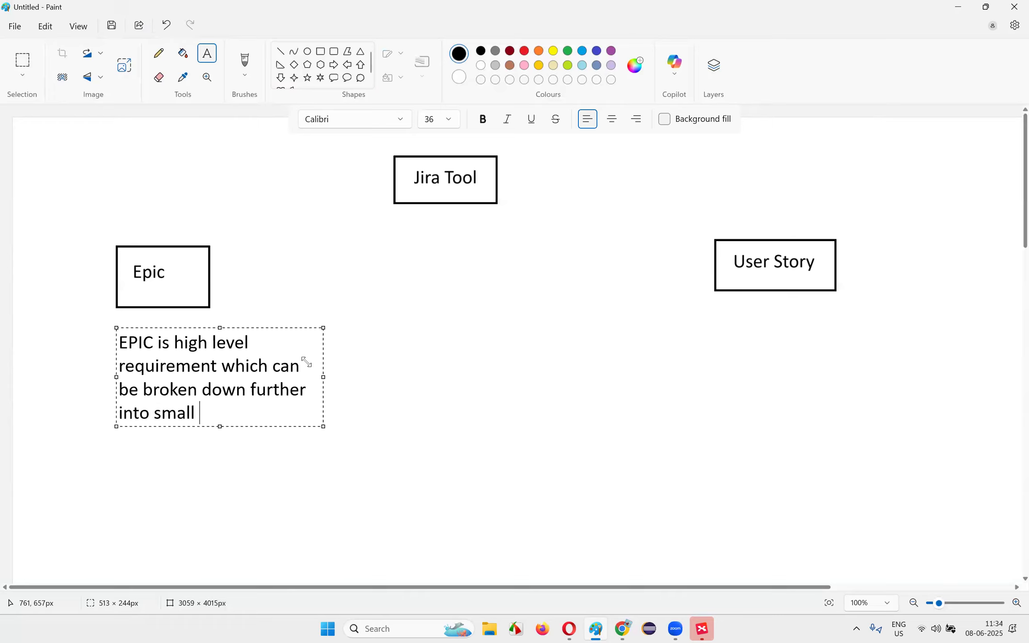
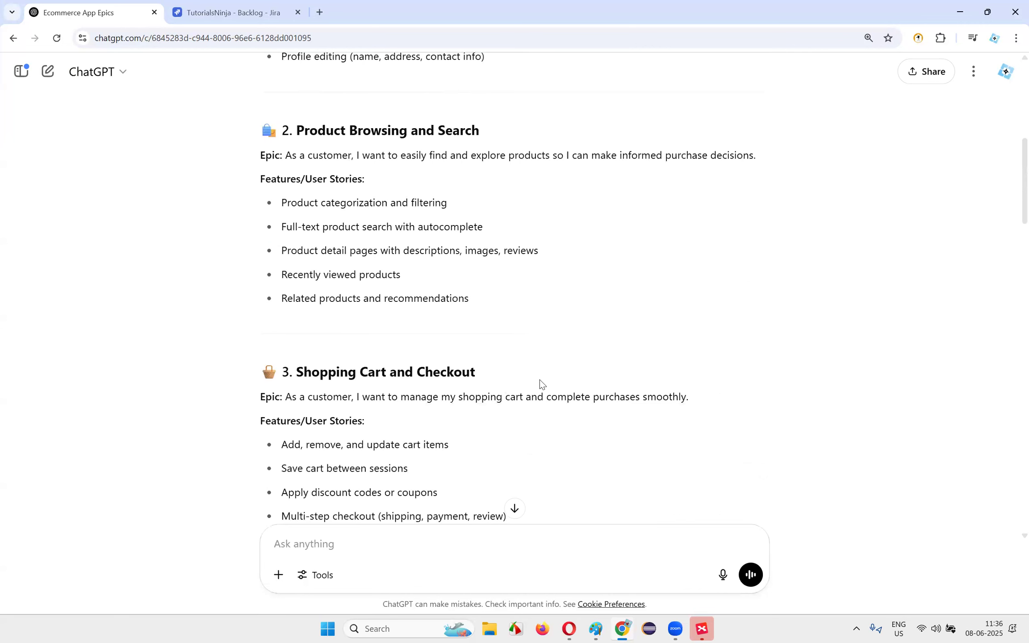
# - Review ChatGPT's sample ecommerce epics from Shopping Cart and Checkout through Security and Compliance
pyautogui.moveTo(282, 372); pyautogui.dragTo(534, 375)
pyautogui.click(533, 374)
pyautogui.scroll(-4, 520, 381)
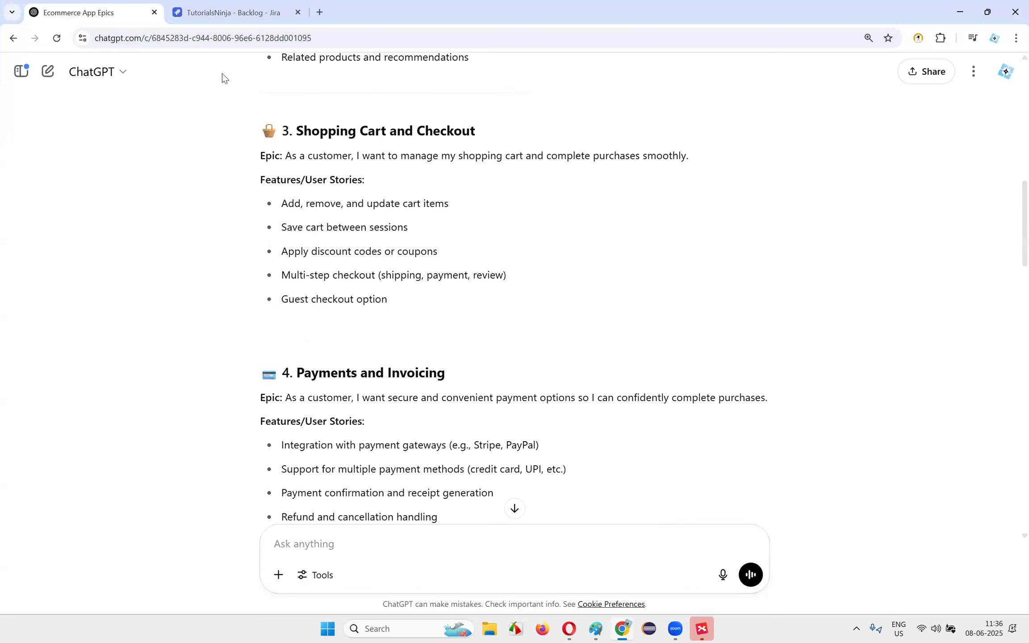
pyautogui.moveTo(283, 372); pyautogui.dragTo(493, 397)
pyautogui.scroll(-4, 482, 409)
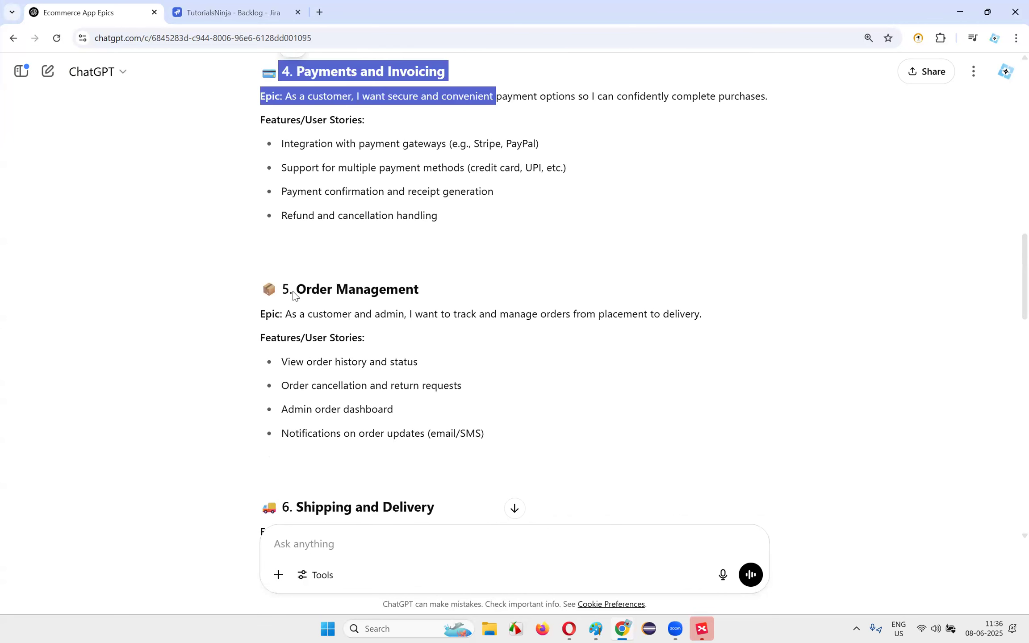
pyautogui.moveTo(279, 289); pyautogui.dragTo(512, 416)
pyautogui.scroll(-5, 491, 397)
pyautogui.moveTo(296, 281); pyautogui.dragTo(482, 413)
pyautogui.click(483, 413)
pyautogui.scroll(-4, 482, 413)
pyautogui.moveTo(302, 303); pyautogui.dragTo(510, 449)
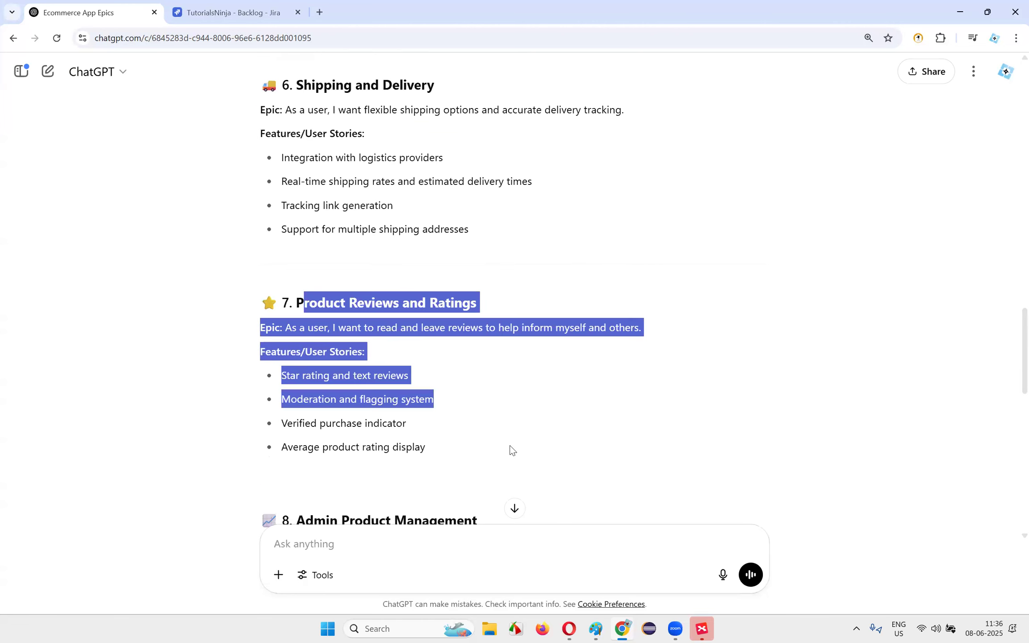
pyautogui.click(510, 449)
pyautogui.scroll(-3, 478, 422)
pyautogui.moveTo(305, 399); pyautogui.dragTo(475, 463)
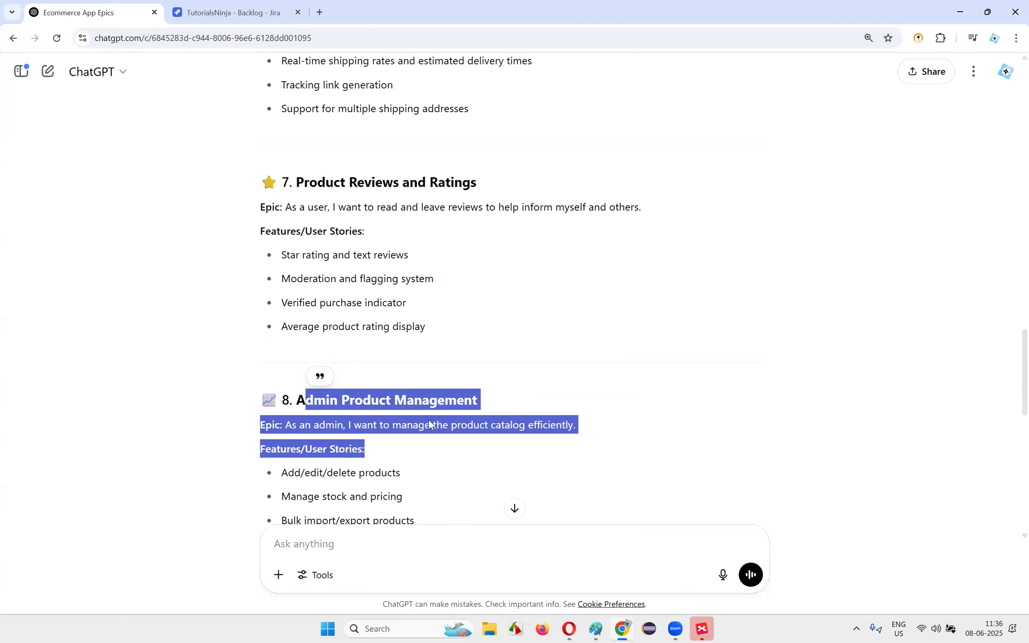
pyautogui.scroll(-4, 510, 476)
pyautogui.moveTo(294, 437); pyautogui.dragTo(534, 482)
pyautogui.scroll(-5, 534, 467)
pyautogui.moveTo(308, 354); pyautogui.dragTo(507, 451)
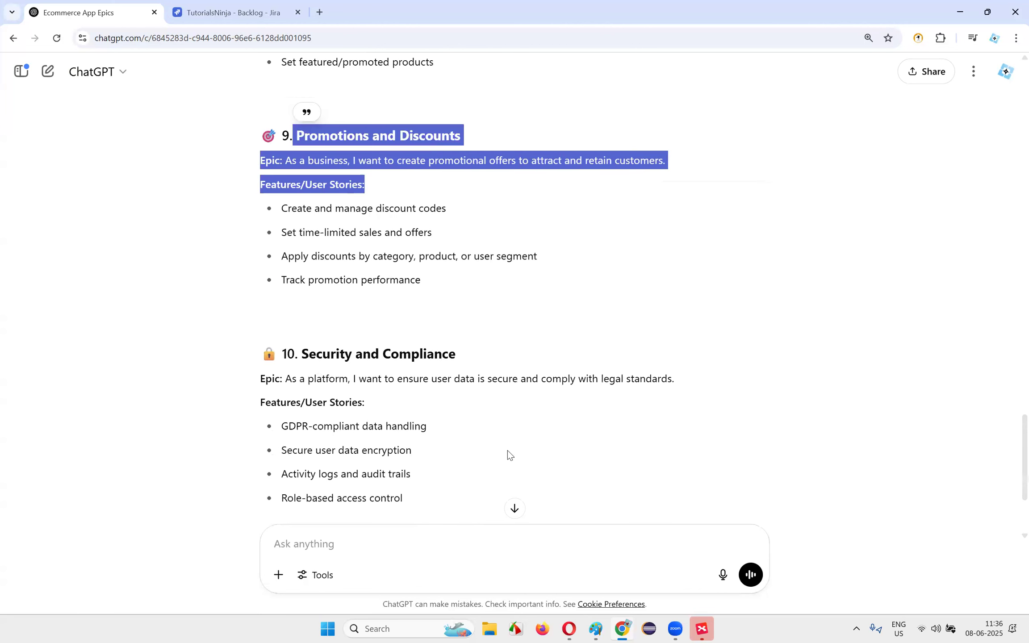
# - Go back to the start of the ChatGPT answer and examine the User Registration and Authentication epic
pyautogui.scroll(20, 472, 335)
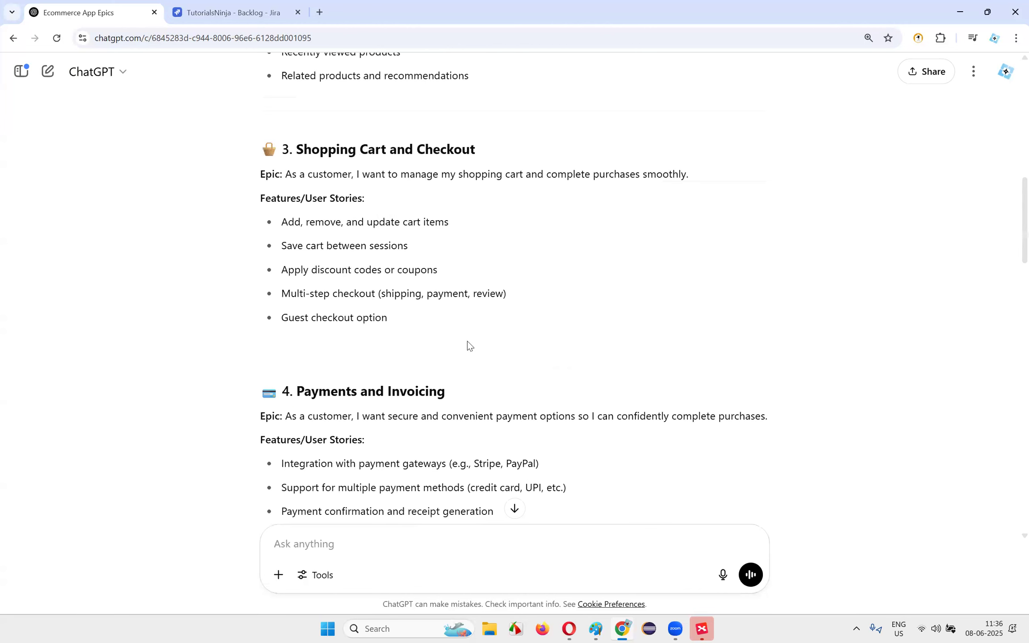
pyautogui.scroll(10, 467, 346)
pyautogui.moveTo(557, 291); pyautogui.dragTo(525, 291)
pyautogui.click(351, 365)
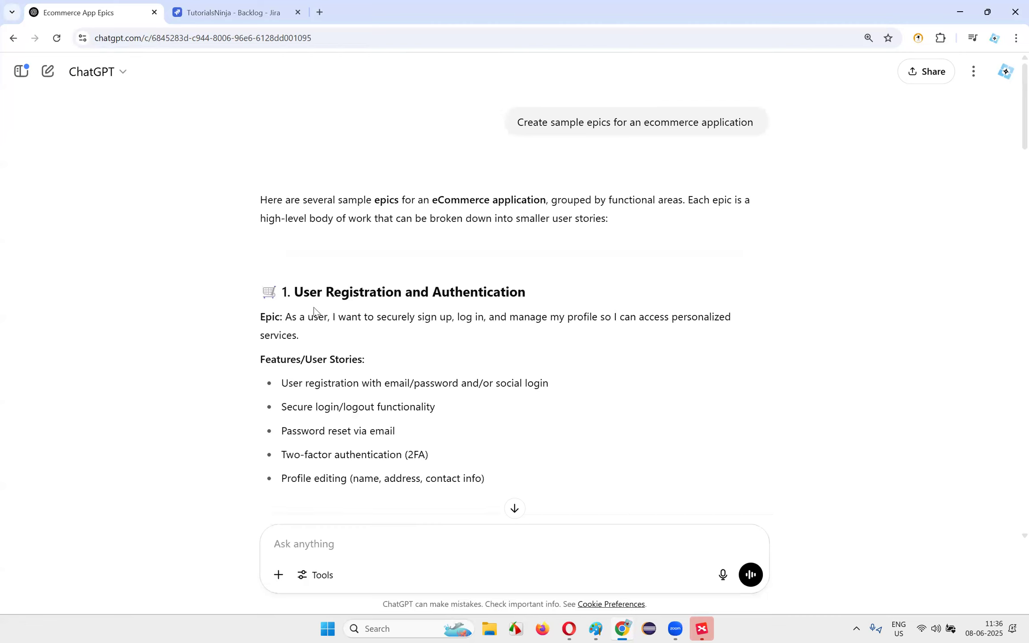
# - Compare ChatGPT's User Registration and Authentication heading with the Paint definitions and the open Epic form in Jira
pyautogui.tripleClick(556, 290)
pyautogui.click(294, 338)
pyautogui.click(623, 628)
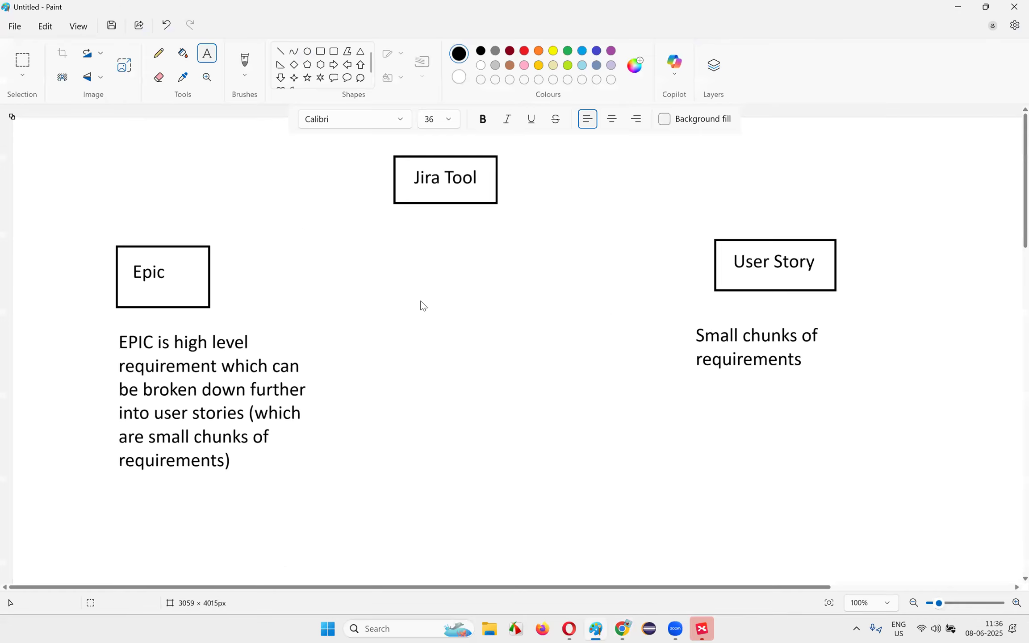
pyautogui.hotkey('alt', 'Tab')
pyautogui.hotkey('ctrl', 'Tab')
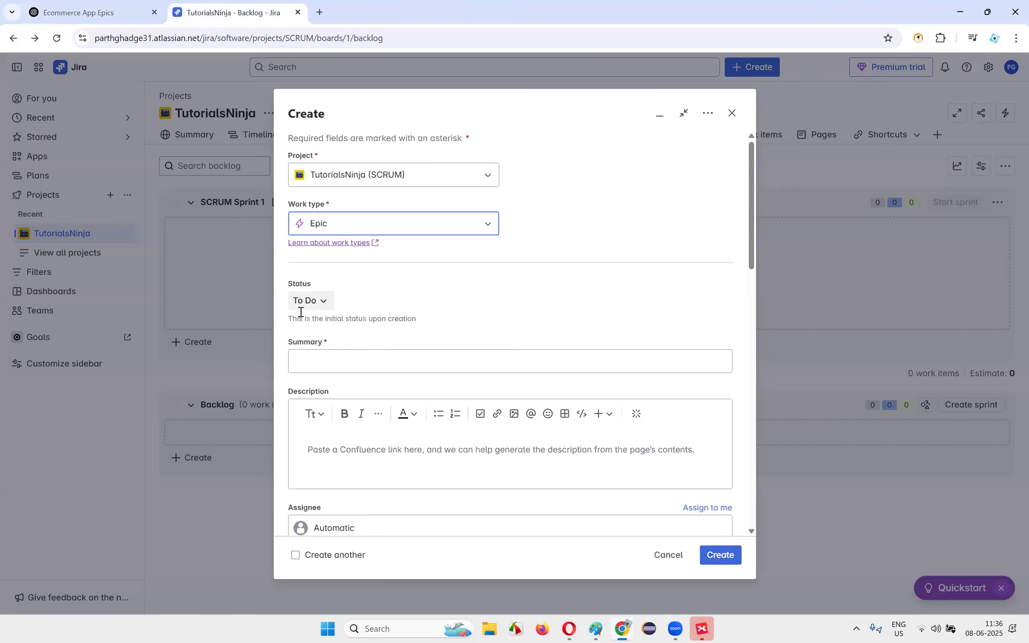
pyautogui.hotkey('ctrl', 'shift', 'Tab')
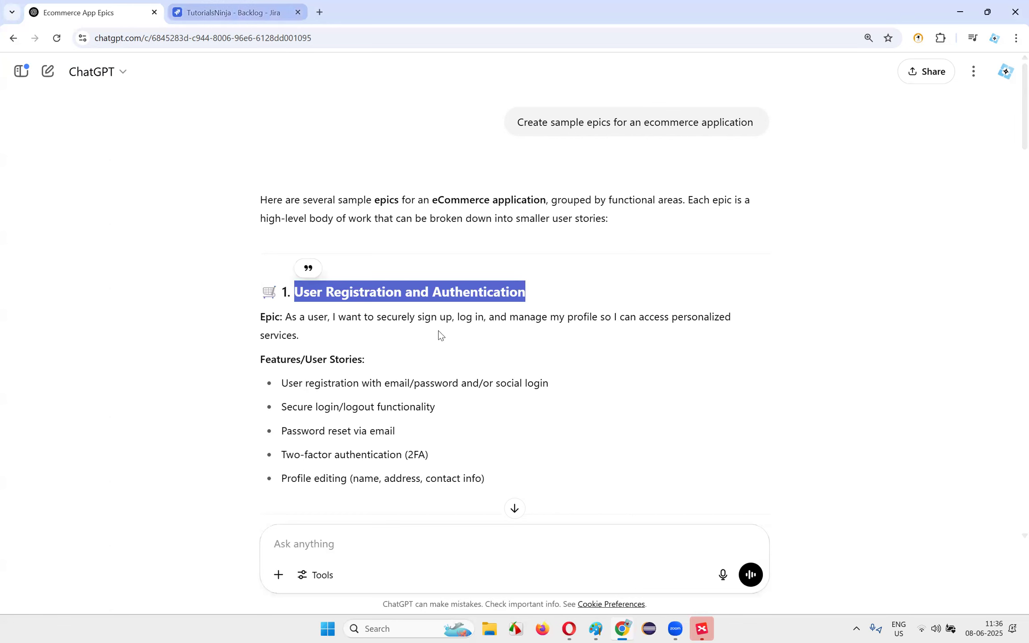
# - Copy ChatGPT's User Registration and Authentication epic sentence, starting "As a user", into the new Jira Epic's Summary and highlight it
pyautogui.hotkey('ctrl', 'Tab')
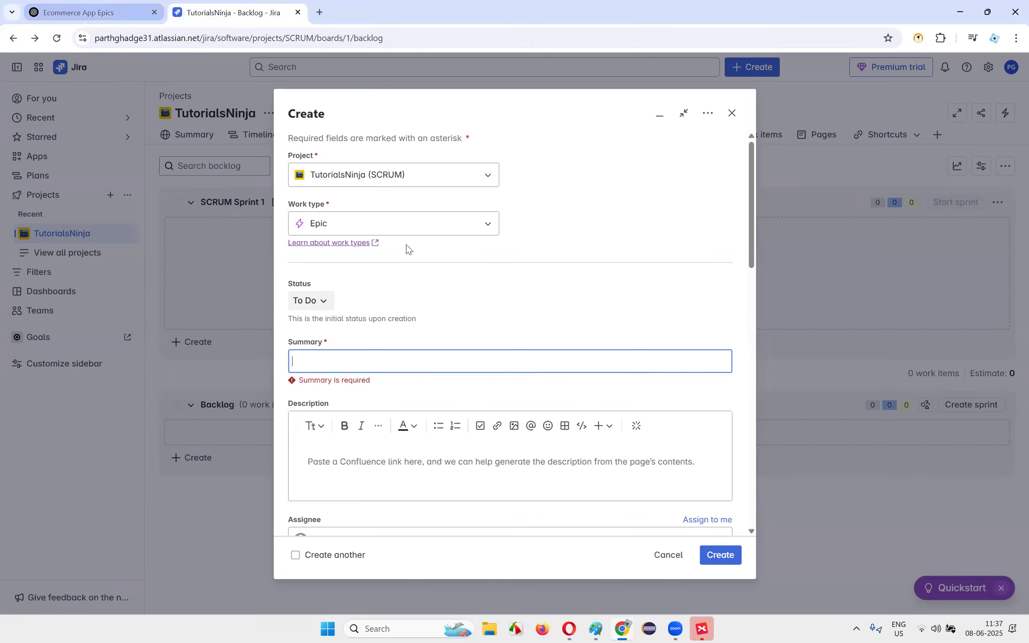
pyautogui.hotkey('ctrl', 'Tab')
pyautogui.click(288, 315)
pyautogui.keyDown('shift'); pyautogui.click(328, 332); pyautogui.keyUp('shift')
pyautogui.hotkey('ctrl', 'c')
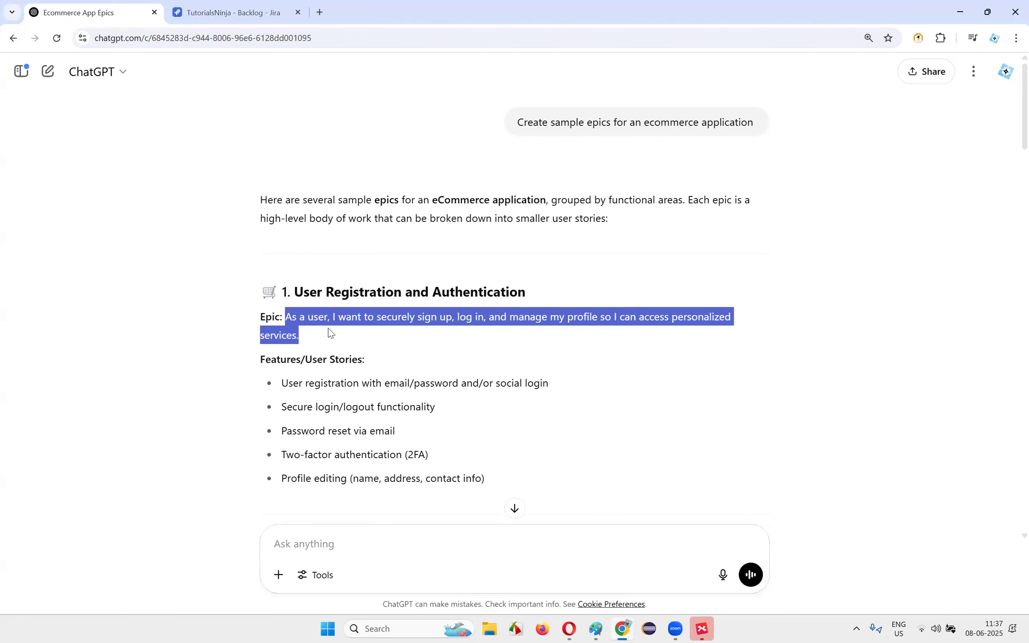
pyautogui.hotkey('ctrl', 'Tab')
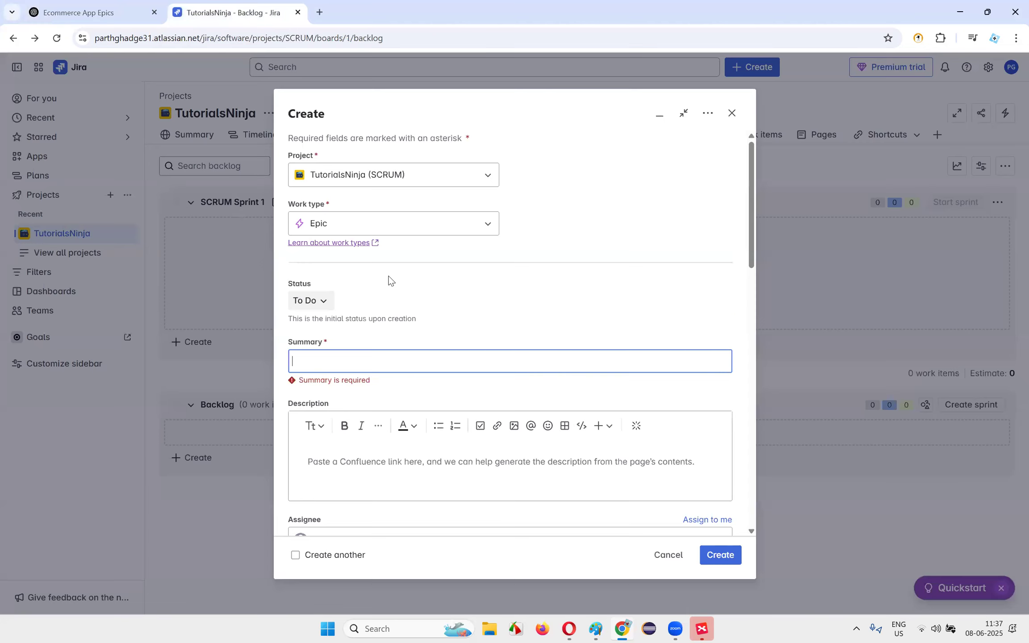
pyautogui.hotkey('ctrl', 'v')
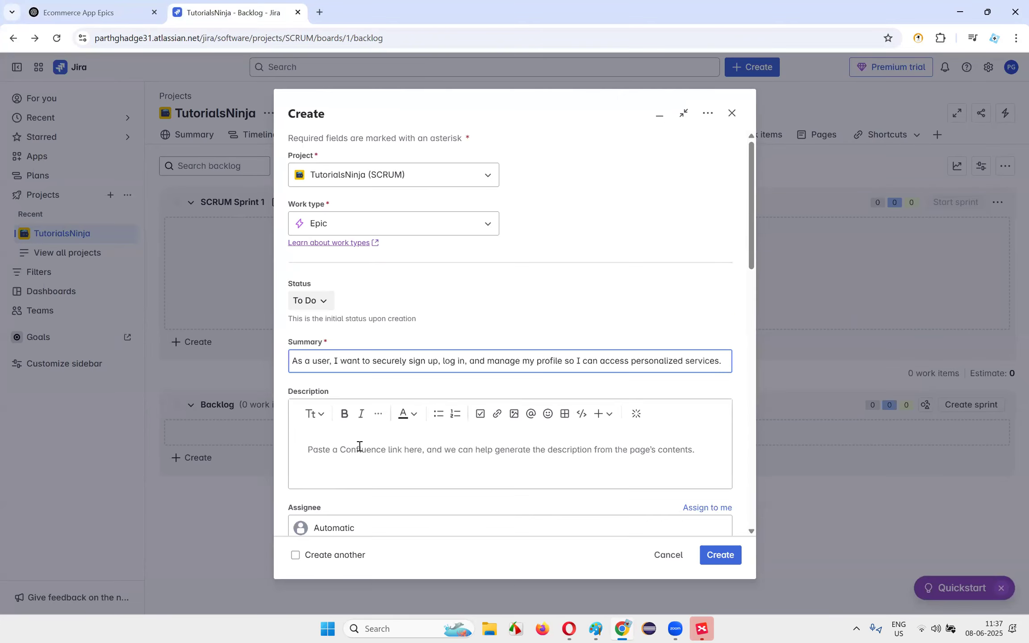
pyautogui.click(595, 231)
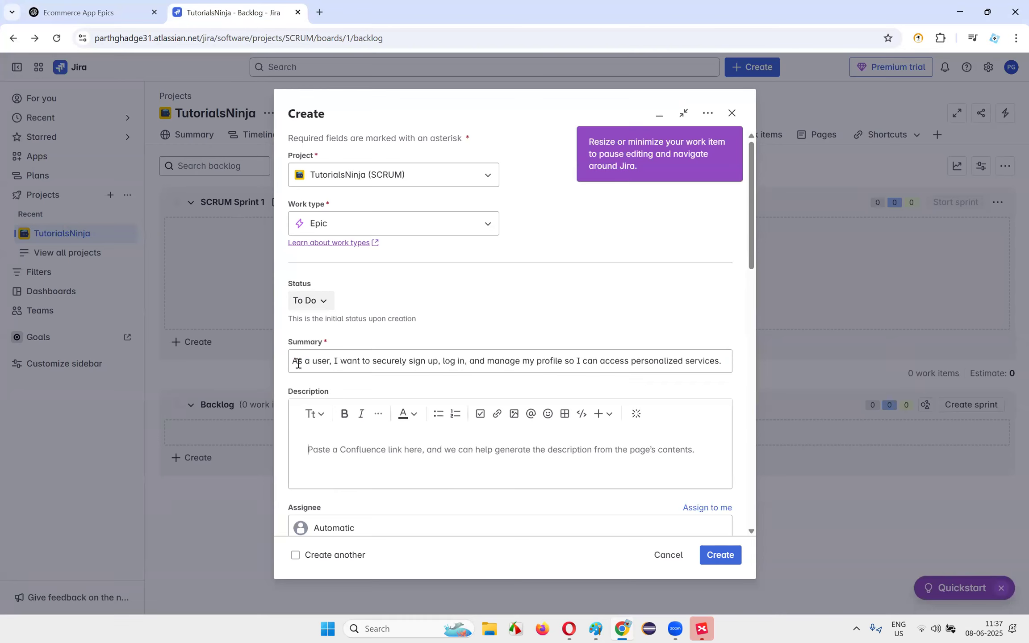
pyautogui.moveTo(293, 361); pyautogui.dragTo(723, 360)
pyautogui.click(667, 360)
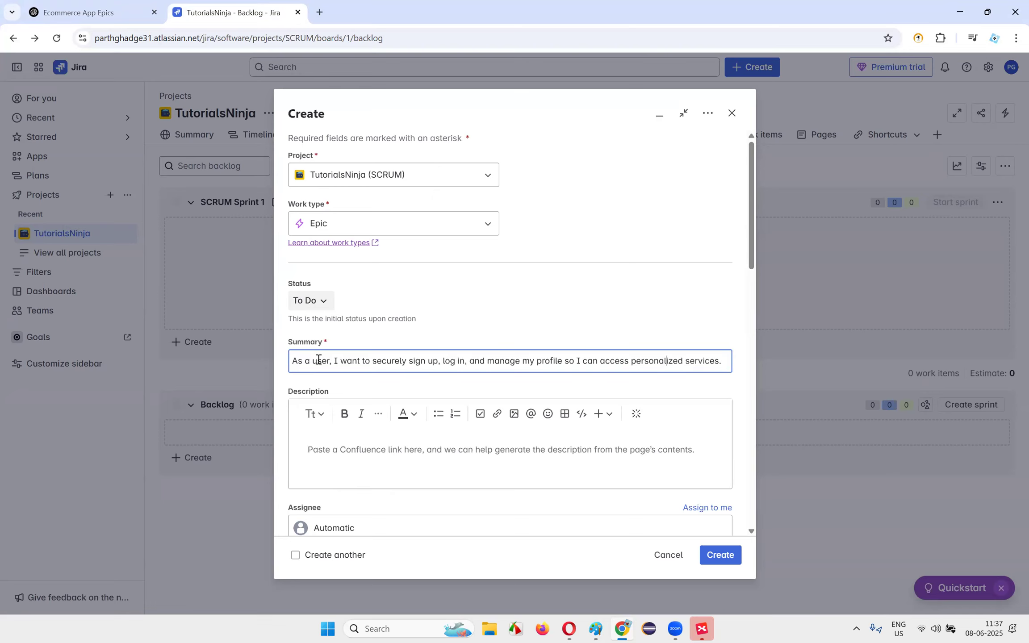
pyautogui.moveTo(295, 361); pyautogui.dragTo(753, 358)
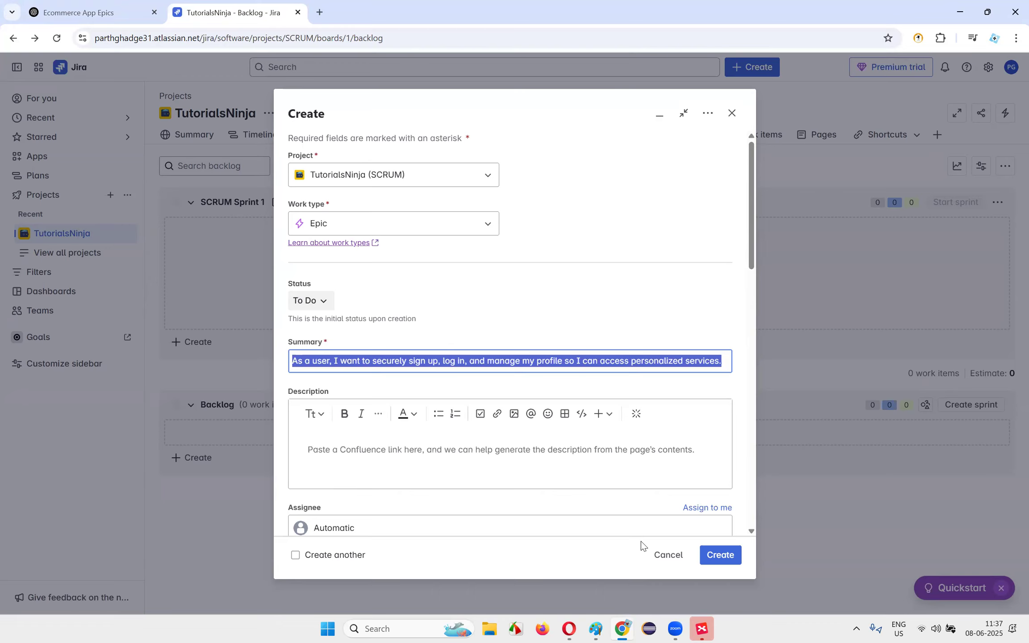
# - In Paint, add a text box below the Epic definition reading "As a something, I want to do something, so that something will happen"
pyautogui.hotkey('alt', 'Tab')
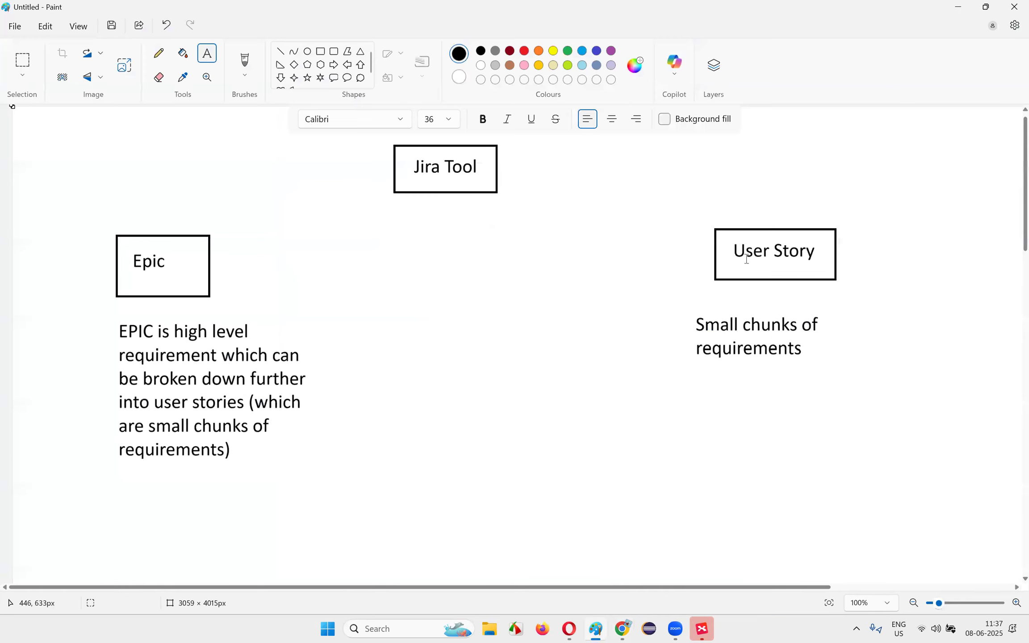
pyautogui.scroll(-3, 108, 355)
pyautogui.moveTo(106, 356); pyautogui.dragTo(353, 445)
pyautogui.write('As a ')
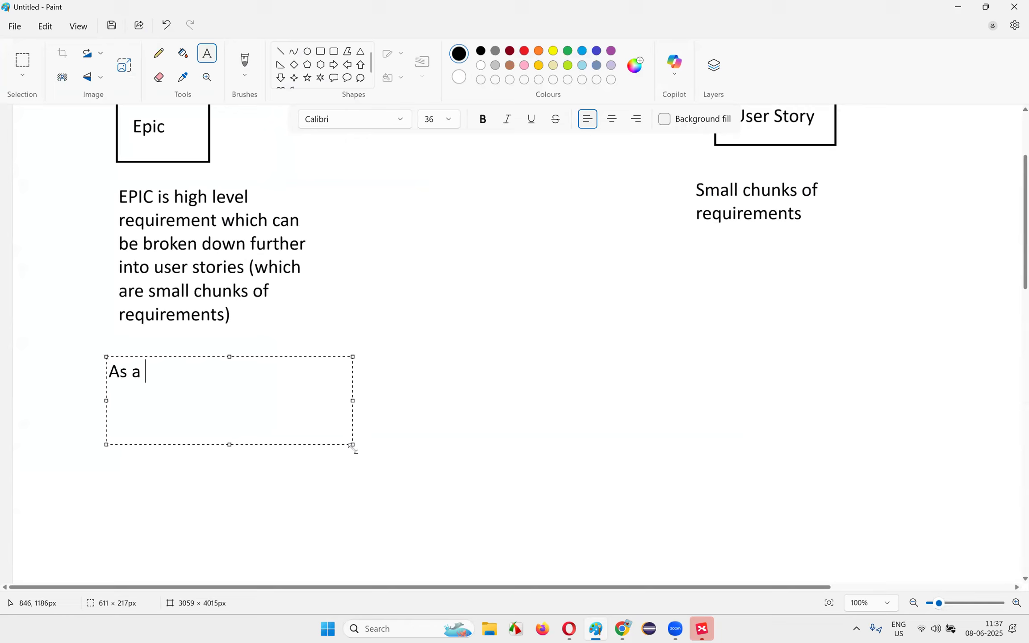
pyautogui.write('something')
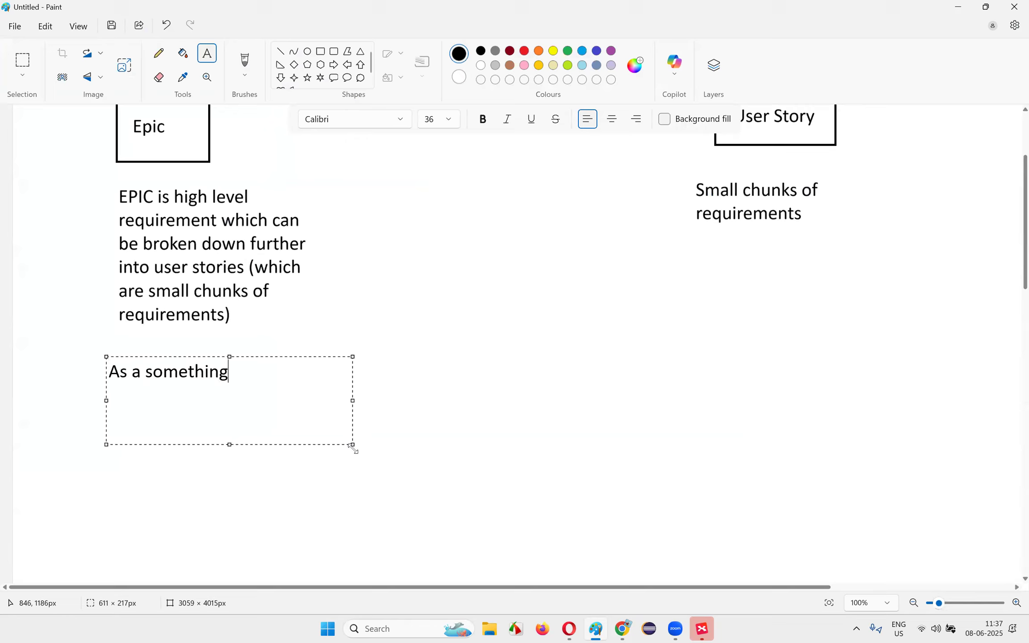
pyautogui.write(', I want to do something, so t')
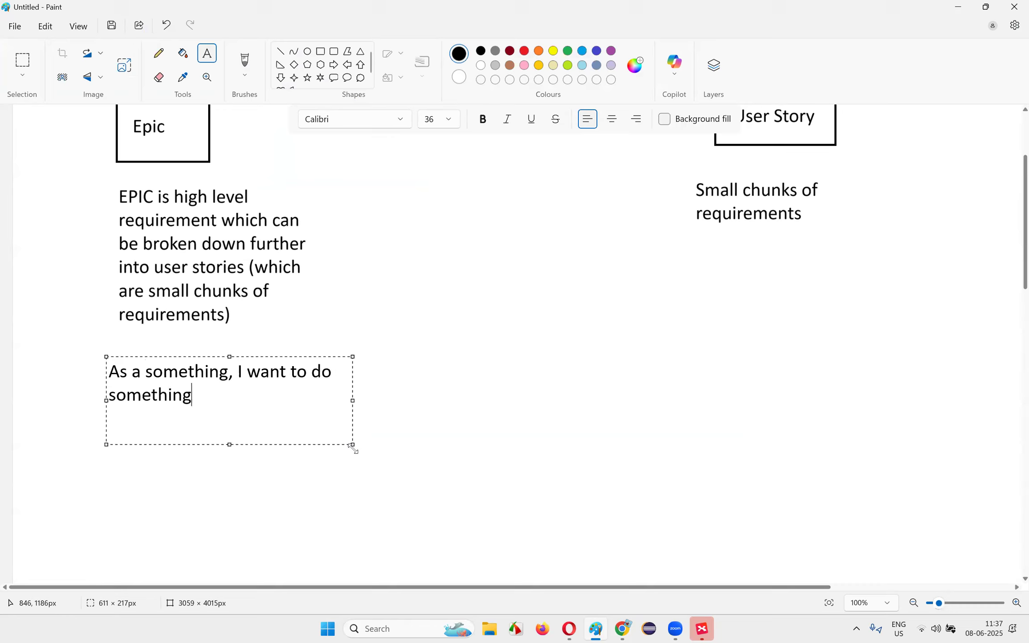
pyautogui.write('hat so')
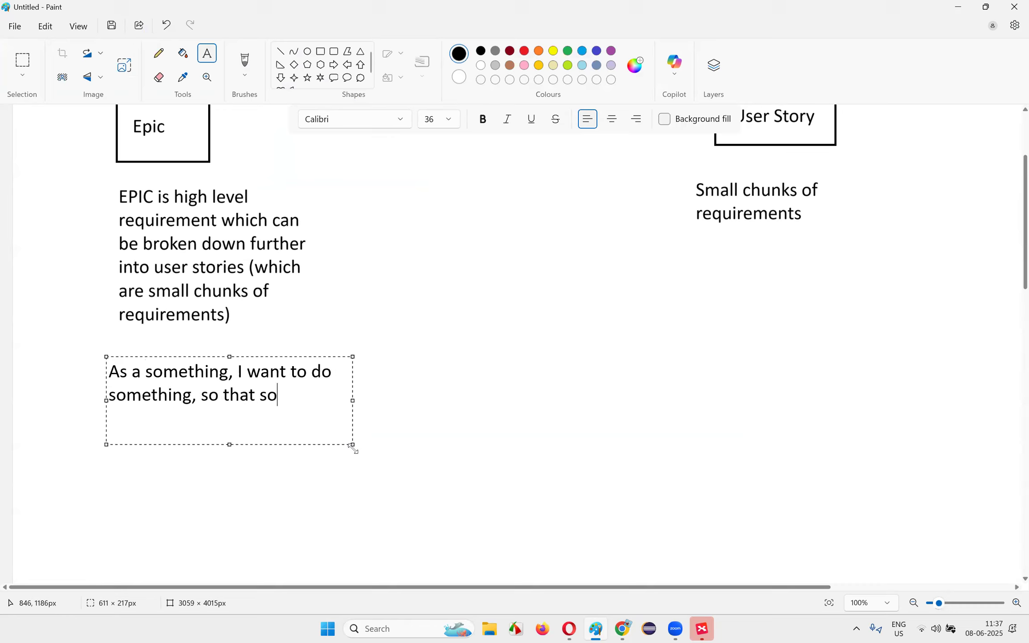
pyautogui.write('mething will happen')
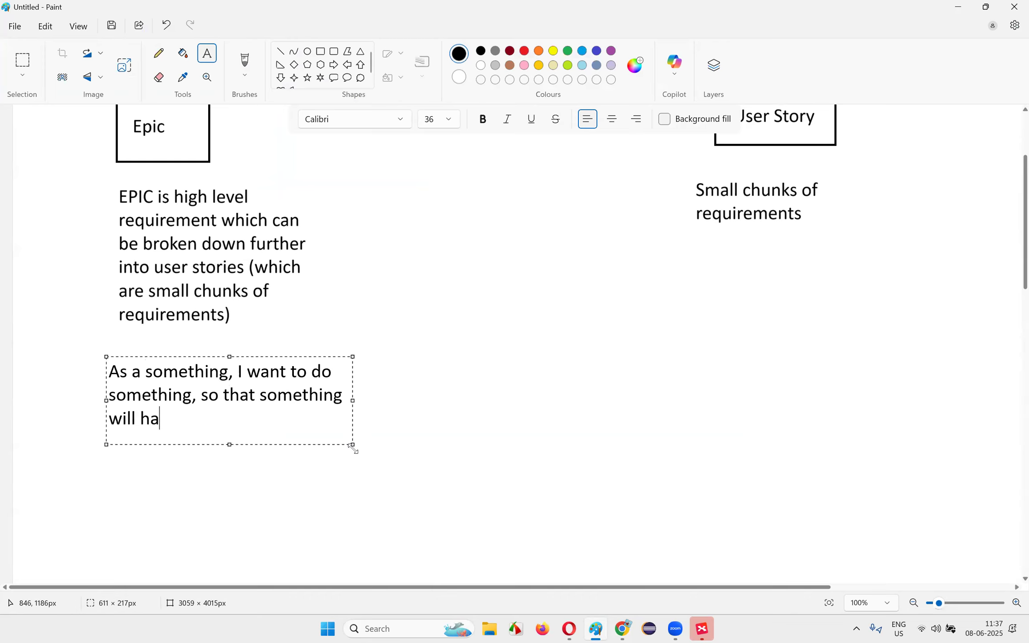
pyautogui.click(696, 362)
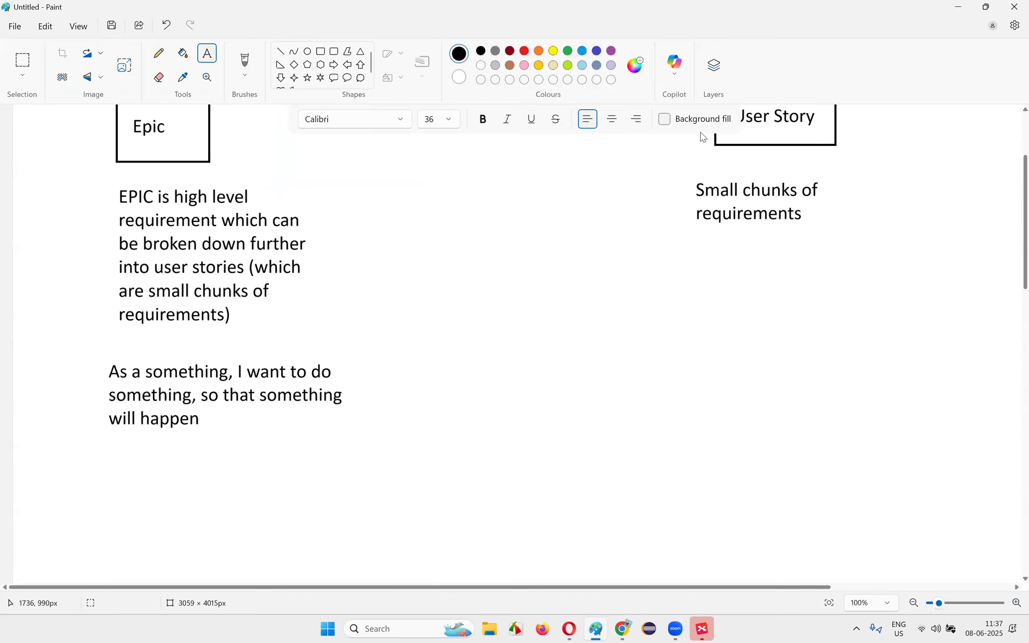
# - Draw a rectangle of about 767 × 255 px around the "As a something" template text
pyautogui.scroll(2, 700, 135)
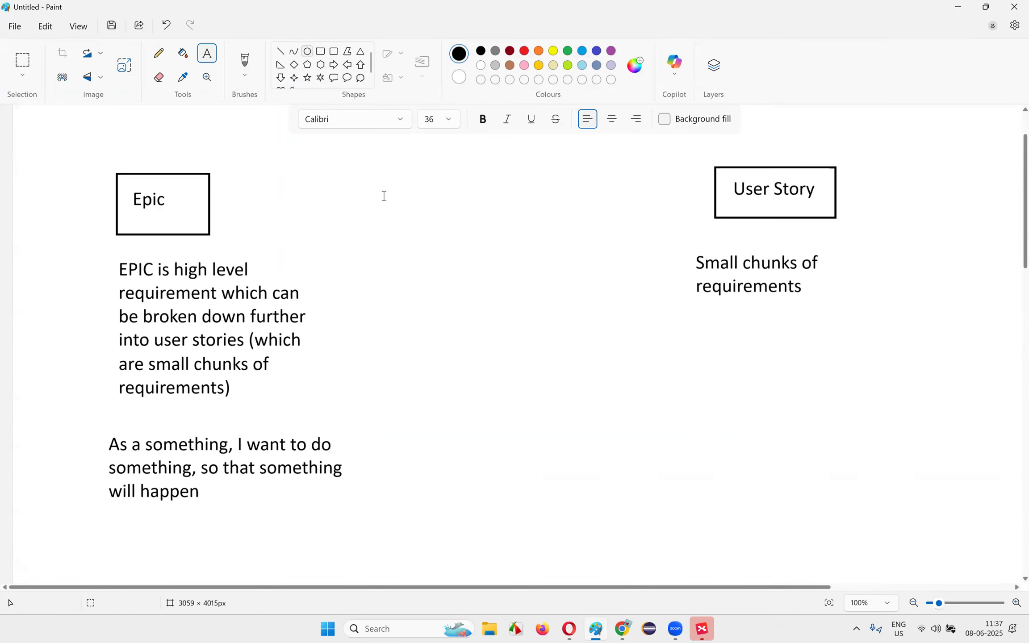
pyautogui.scroll(-4, 877, 563)
pyautogui.scroll(-1, 635, 378)
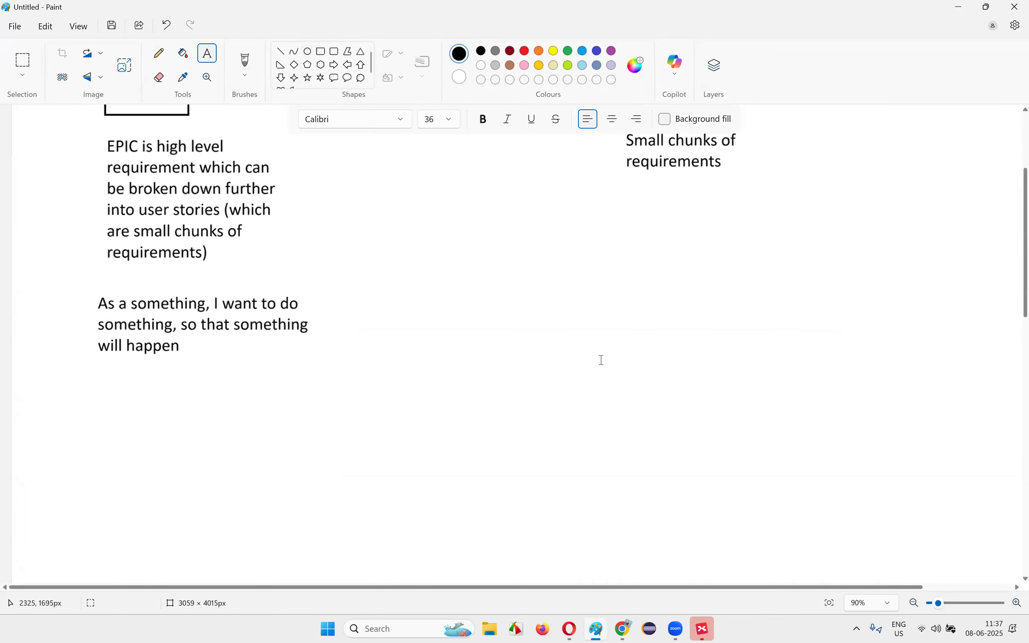
pyautogui.scroll(4, 622, 298)
pyautogui.scroll(1, 291, 444)
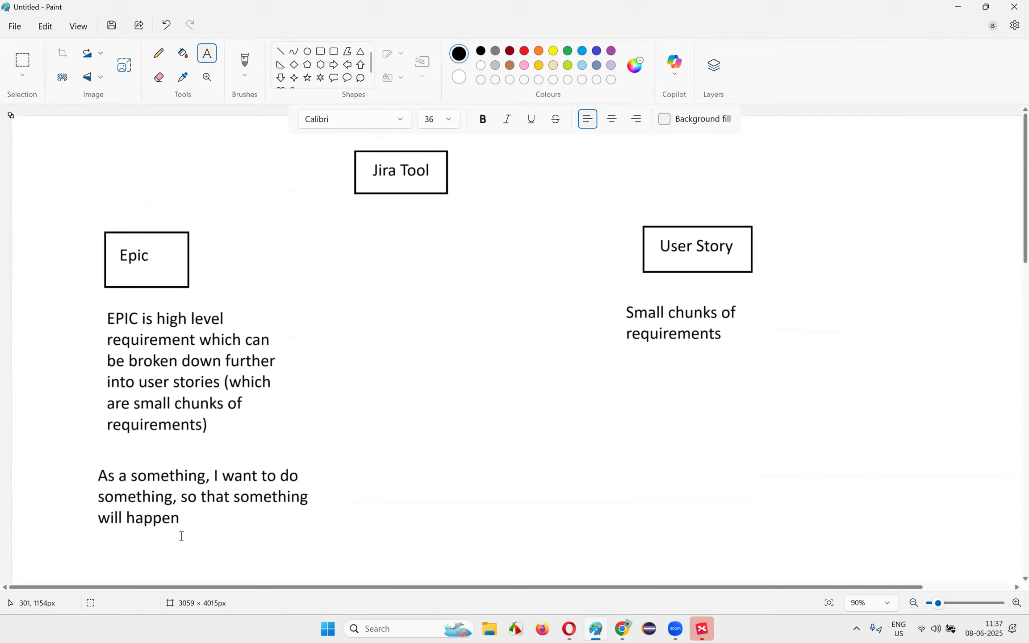
pyautogui.click(320, 51)
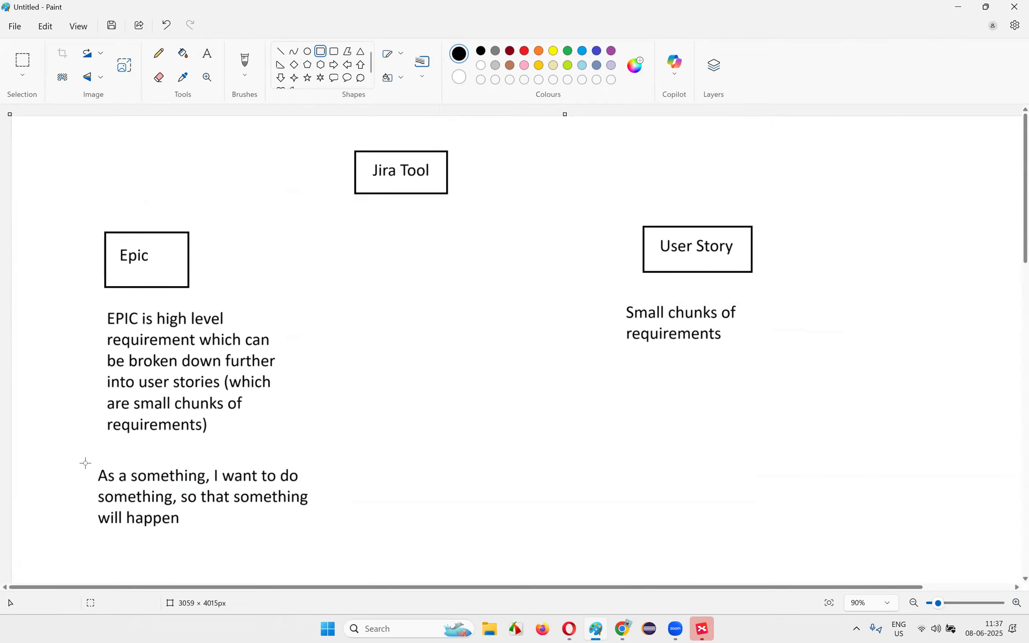
pyautogui.moveTo(69, 453); pyautogui.dragTo(347, 545)
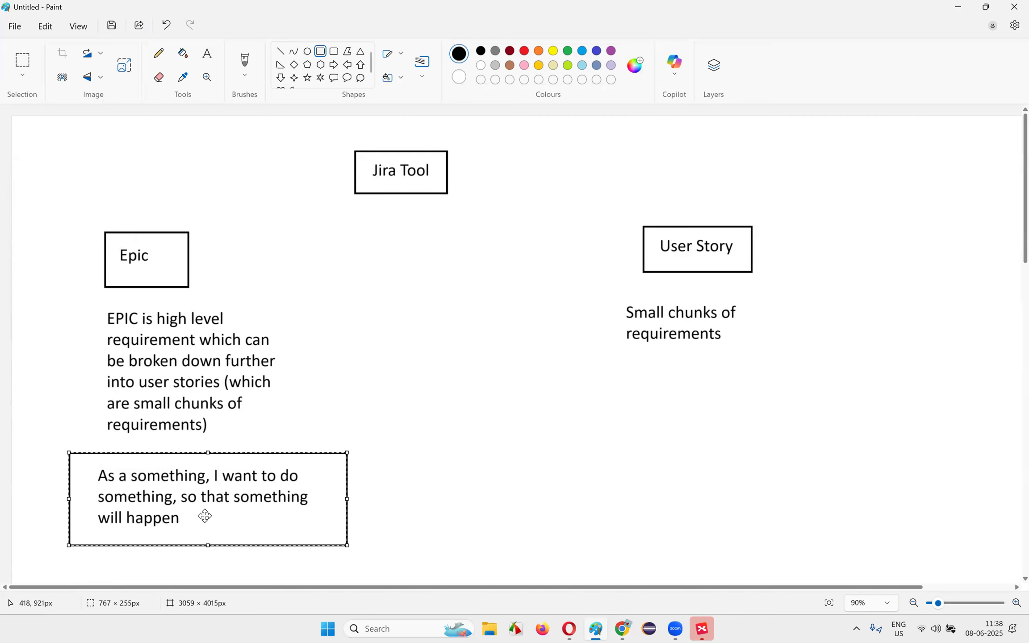
# - Open the Register Account page of tutorialsninja.com/demo in Chrome and compare it with the epic template in Paint
pyautogui.click(624, 627)
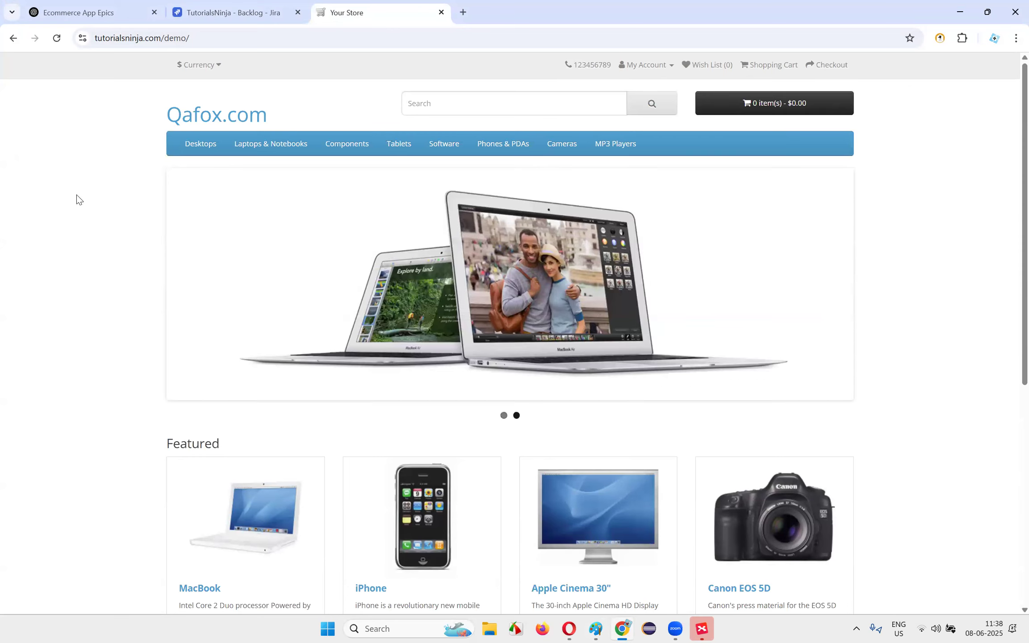
pyautogui.click(647, 65)
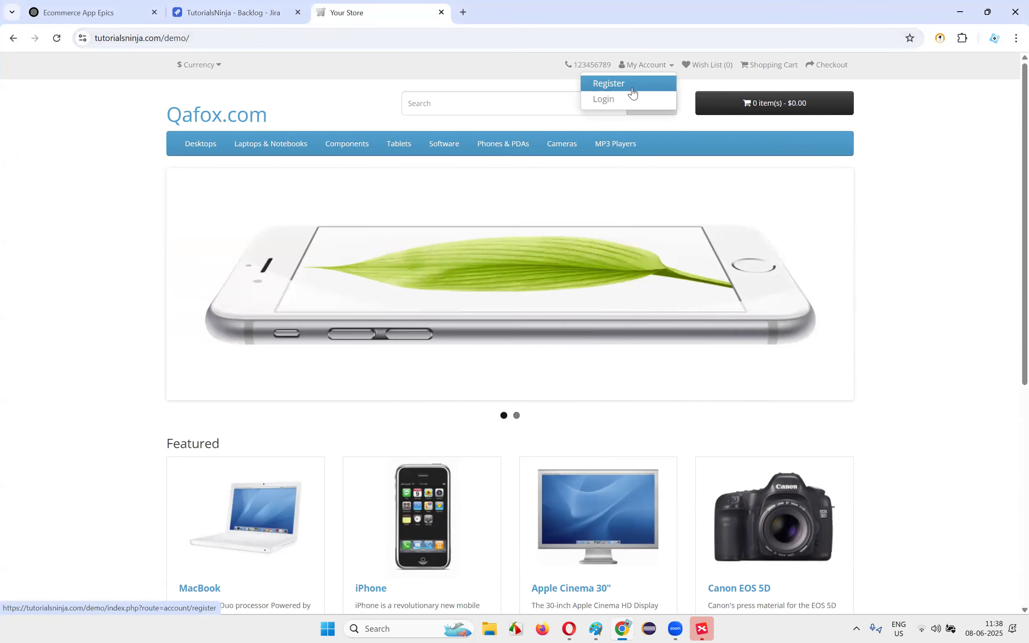
pyautogui.click(628, 88)
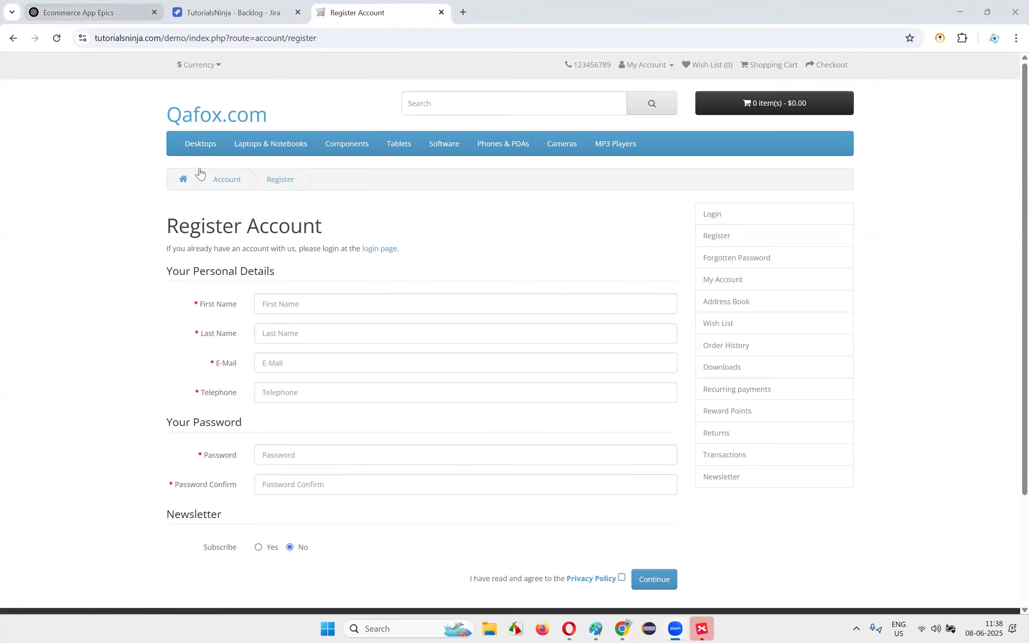
pyautogui.click(596, 628)
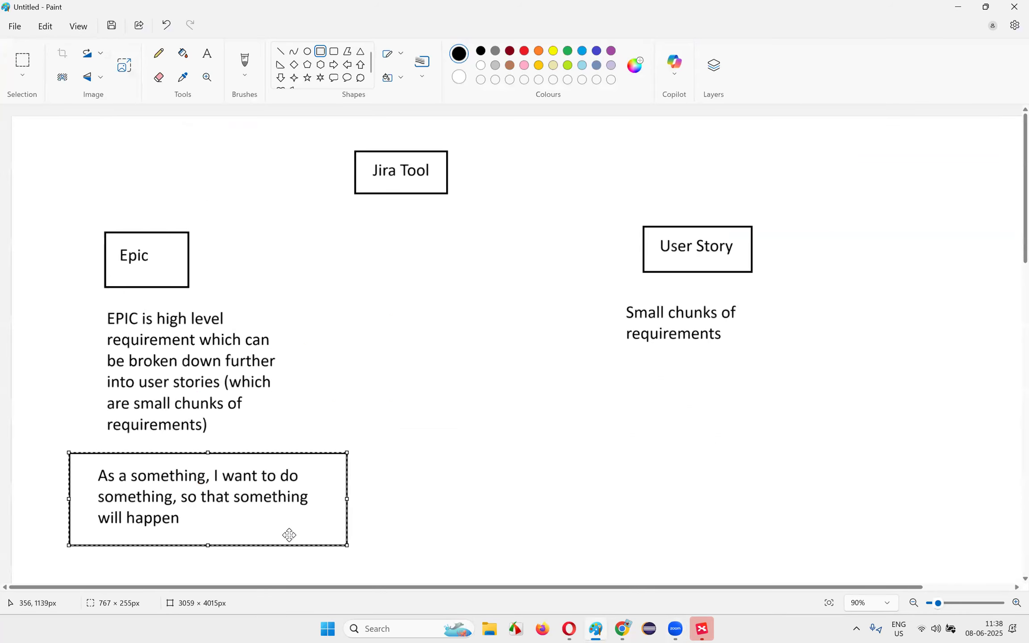
pyautogui.hotkey('alt', 'Tab')
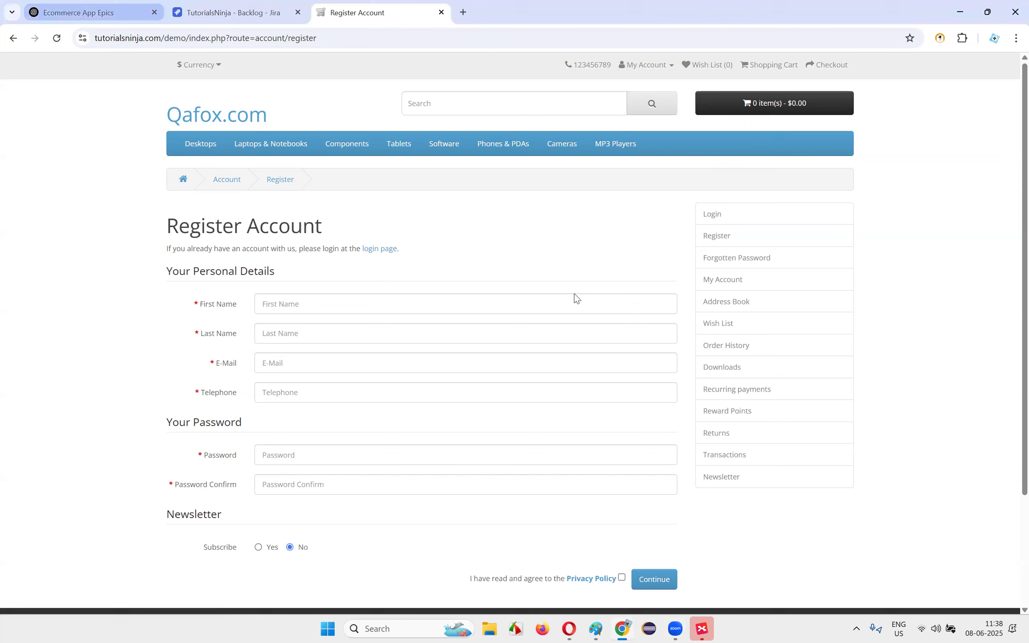
# - Return to ChatGPT and examine the User Registration and Authentication epic sentence alongside its Features/User Stories list
pyautogui.hotkey('ctrl', 'Tab')
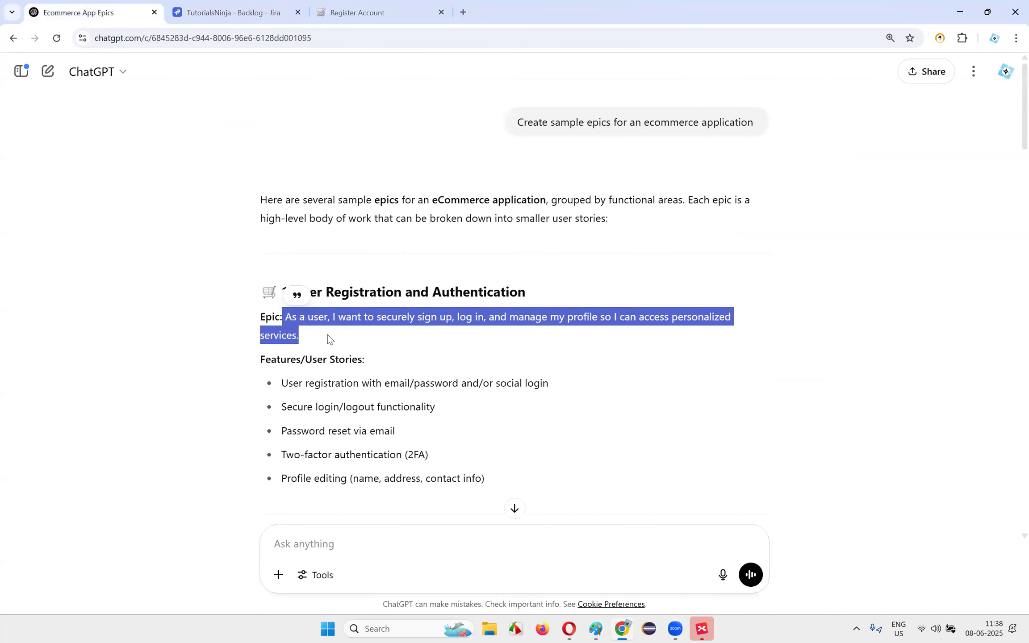
pyautogui.moveTo(282, 383); pyautogui.dragTo(554, 493)
pyautogui.click(623, 402)
pyautogui.scroll(-5, 620, 397)
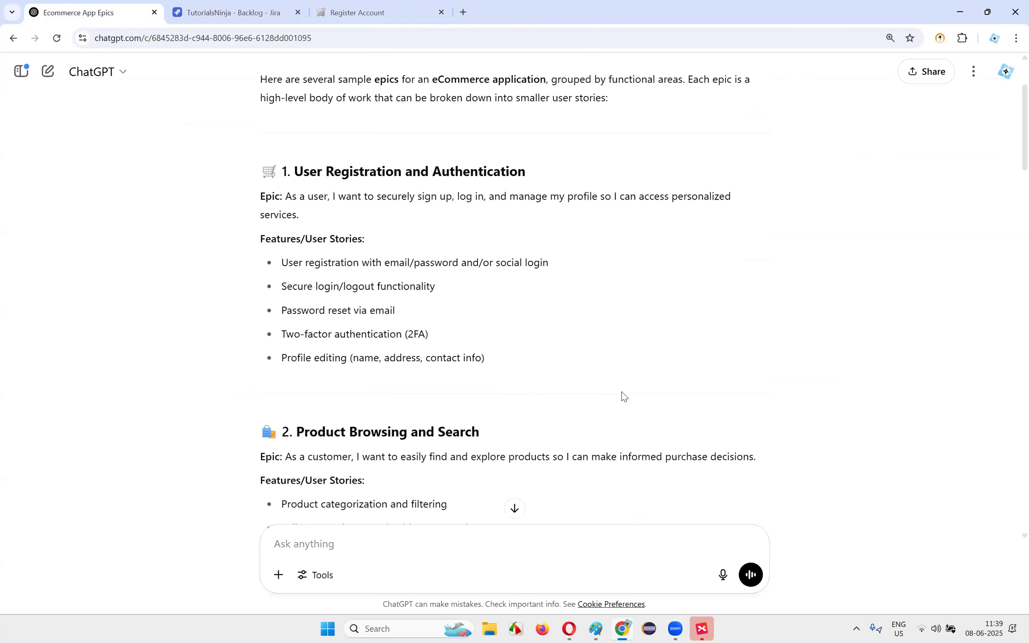
pyautogui.scroll(5, 339, 321)
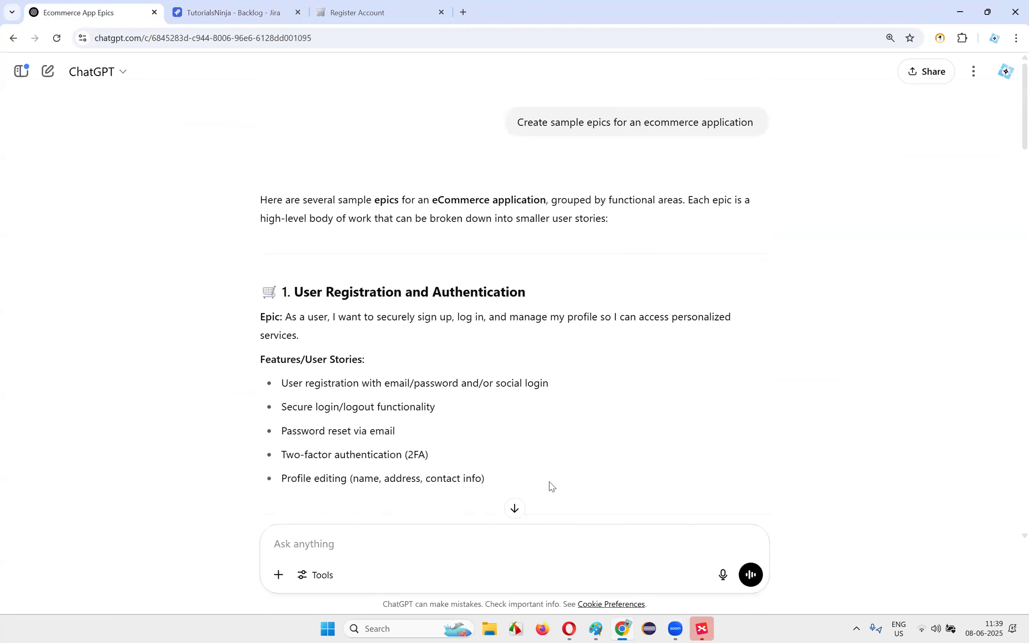
pyautogui.moveTo(261, 357); pyautogui.dragTo(549, 482)
pyautogui.moveTo(262, 356); pyautogui.dragTo(539, 454)
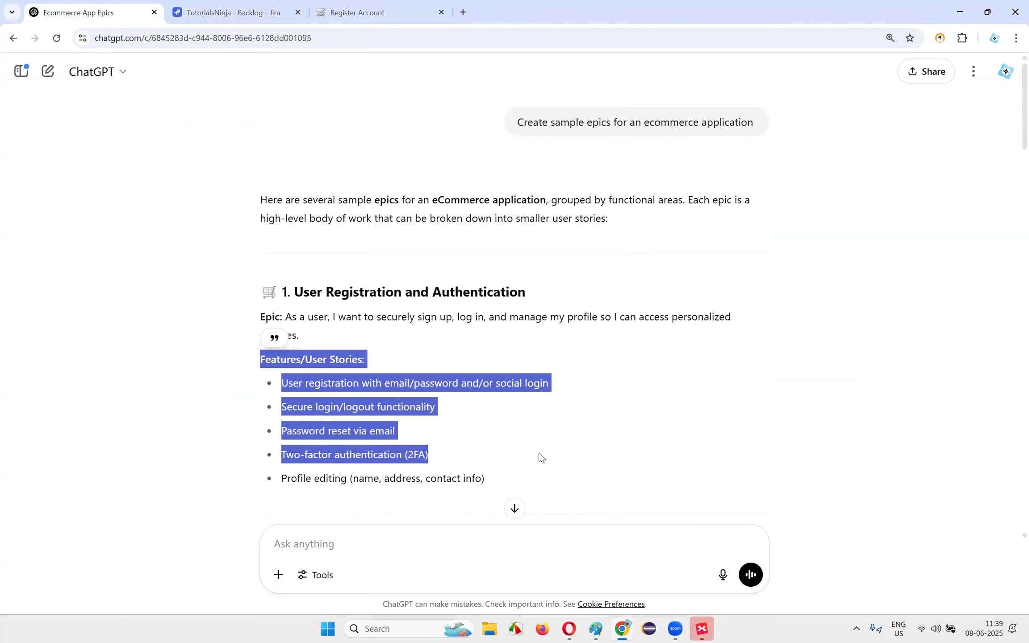
pyautogui.tripleClick(336, 338)
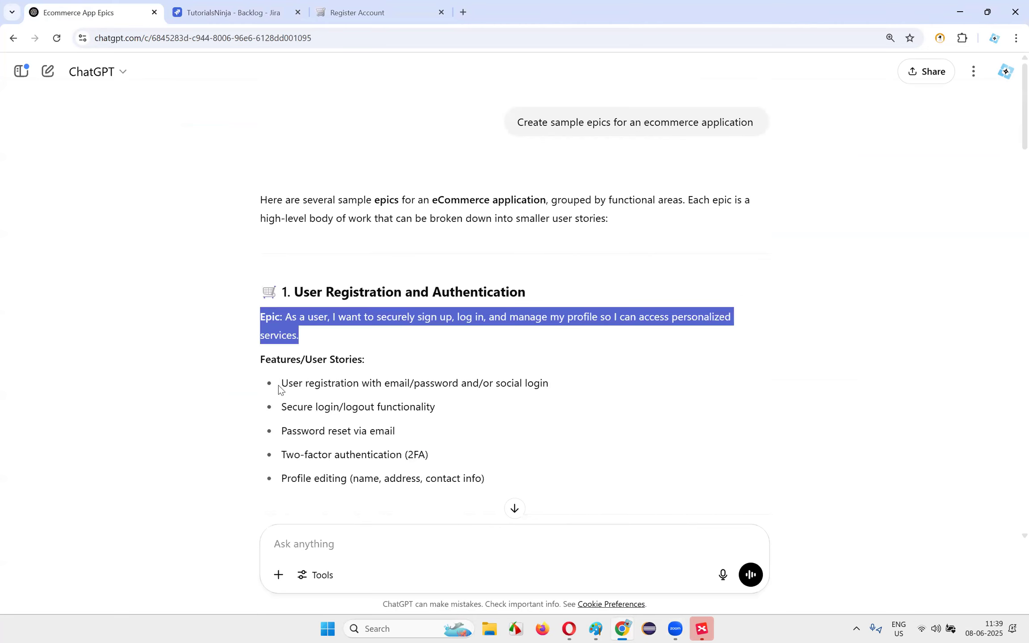
pyautogui.tripleClick(526, 484)
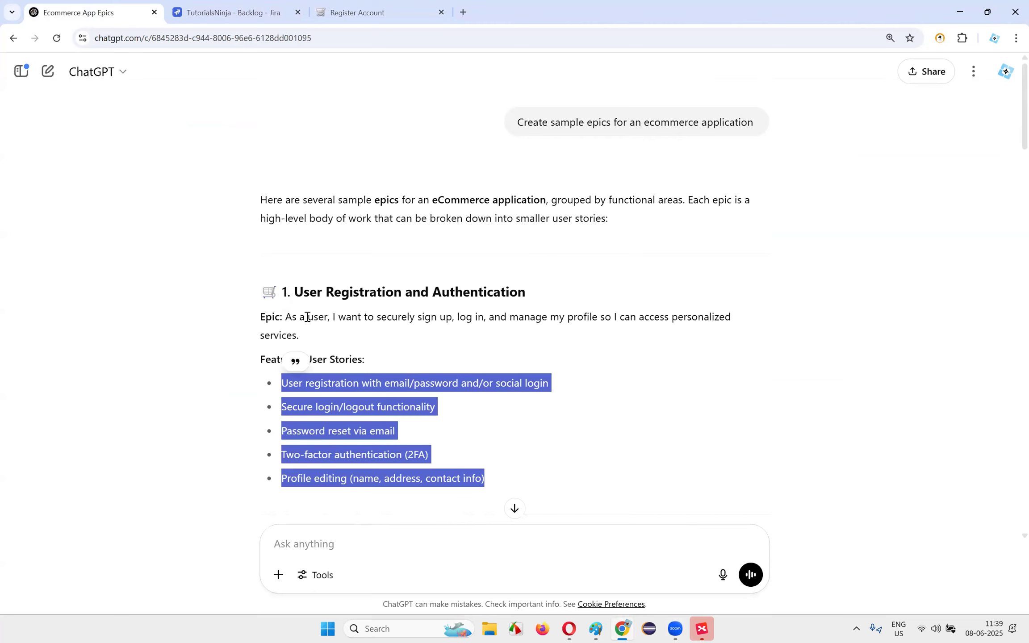
pyautogui.moveTo(260, 317); pyautogui.dragTo(336, 341)
pyautogui.moveTo(273, 382); pyautogui.dragTo(553, 475)
pyautogui.click(554, 480)
pyautogui.scroll(-1, 518, 390)
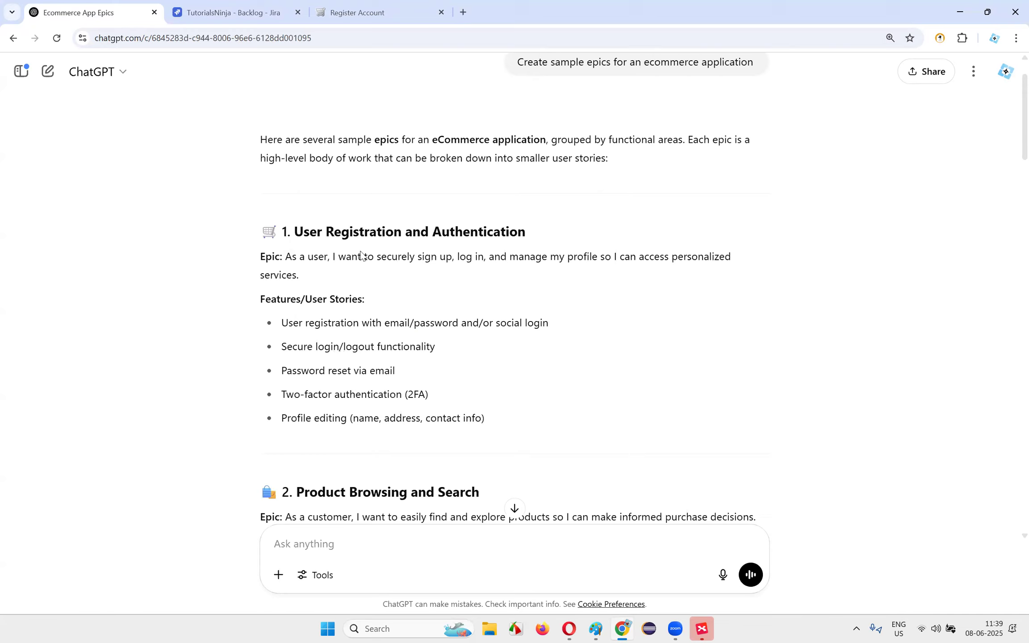
pyautogui.tripleClick(556, 232)
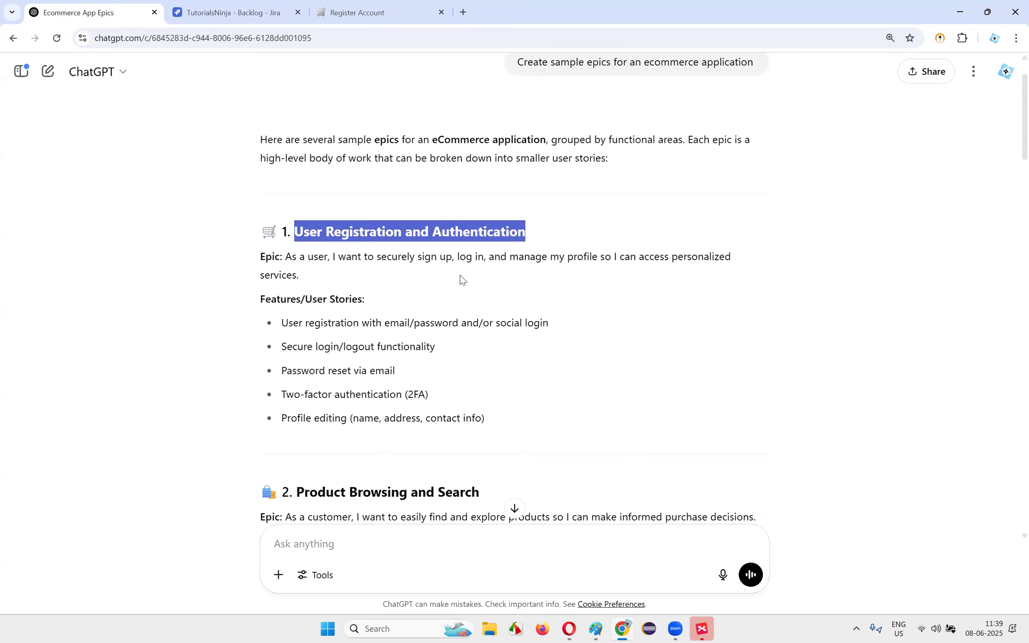
# - Reread the User Registration and Authentication heading and its full epic sentence in the ChatGPT answer
pyautogui.click(303, 232)
pyautogui.moveTo(302, 232); pyautogui.dragTo(402, 233)
pyautogui.click(298, 251)
pyautogui.moveTo(284, 257); pyautogui.dragTo(454, 258)
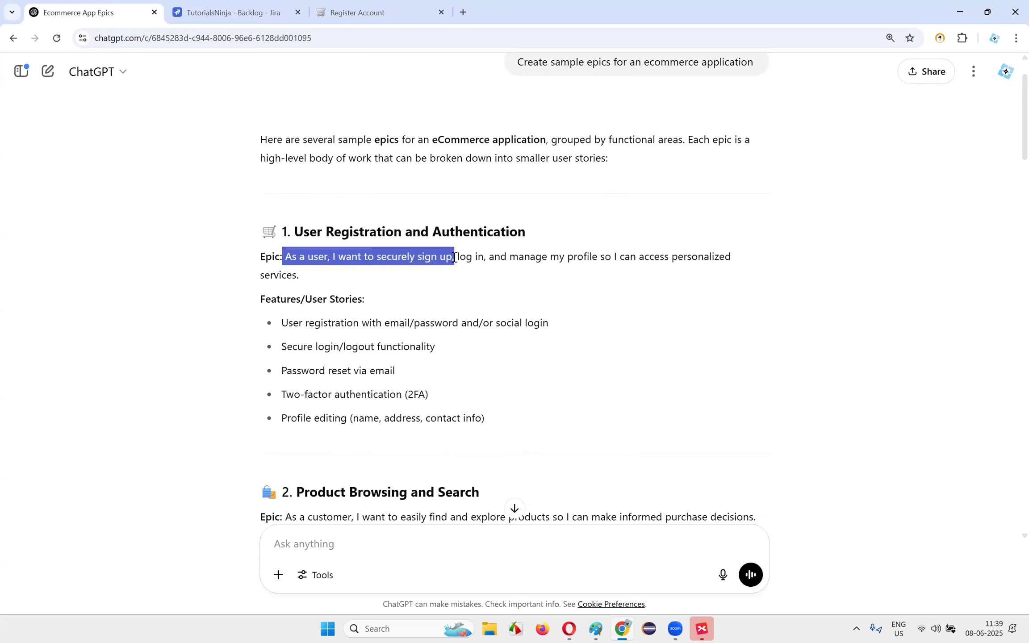
pyautogui.moveTo(666, 259); pyautogui.dragTo(312, 282)
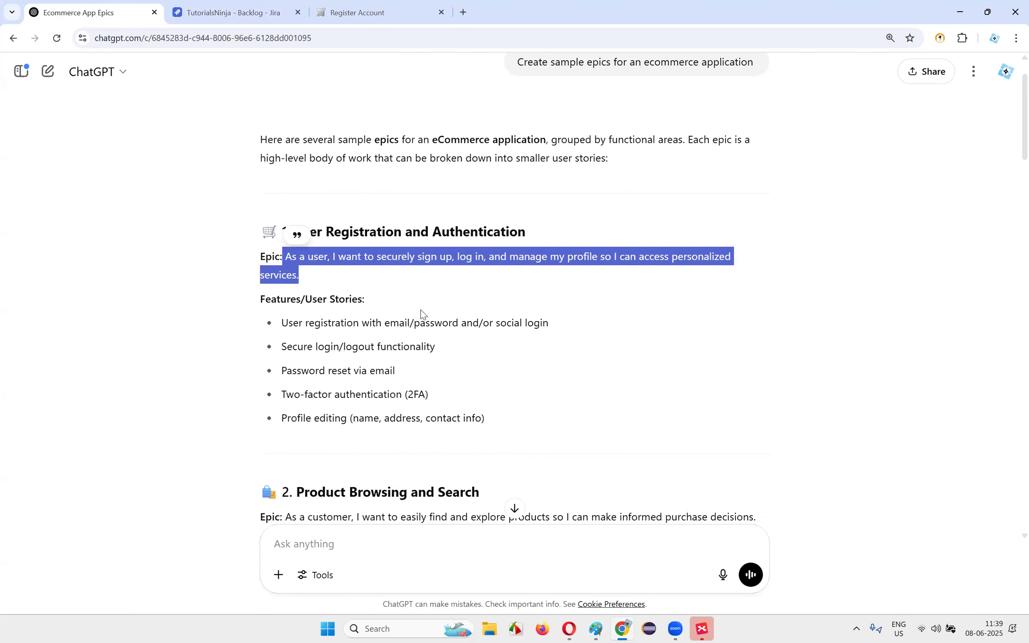
pyautogui.click(420, 315)
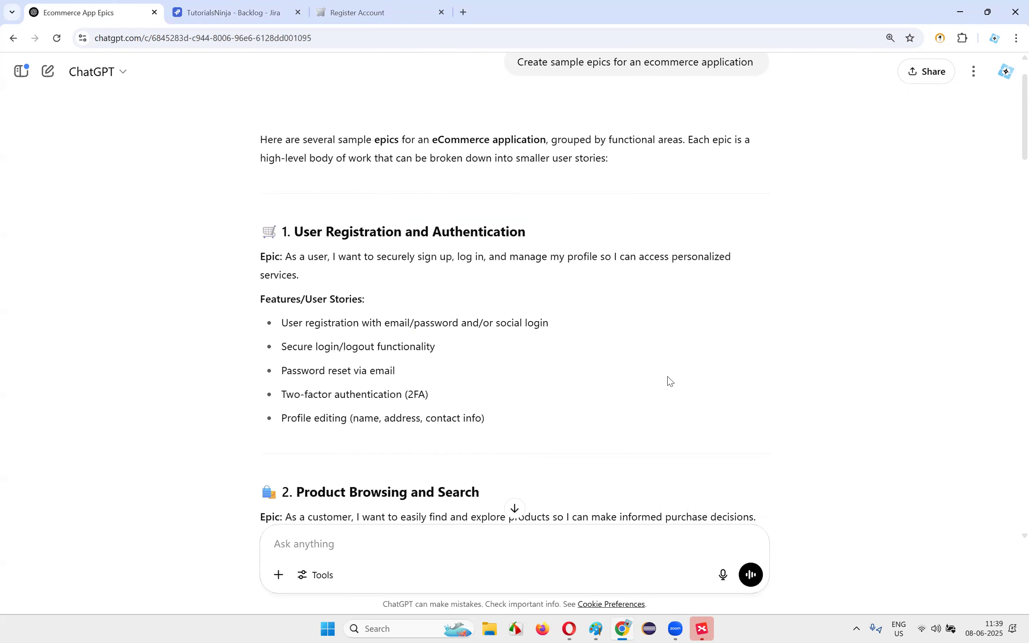
# - In Jira, shorten the Epic summary to "As a user, I want to securely sign up, so I can access personalized services."
pyautogui.click(218, 12)
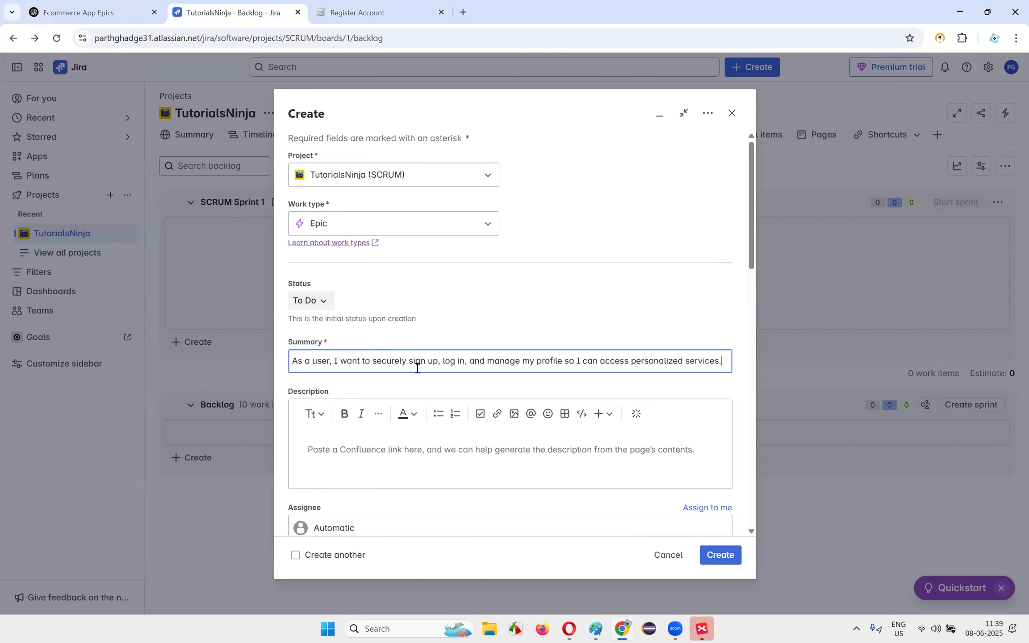
pyautogui.moveTo(437, 361); pyautogui.dragTo(466, 361)
pyautogui.moveTo(543, 361); pyautogui.dragTo(564, 361)
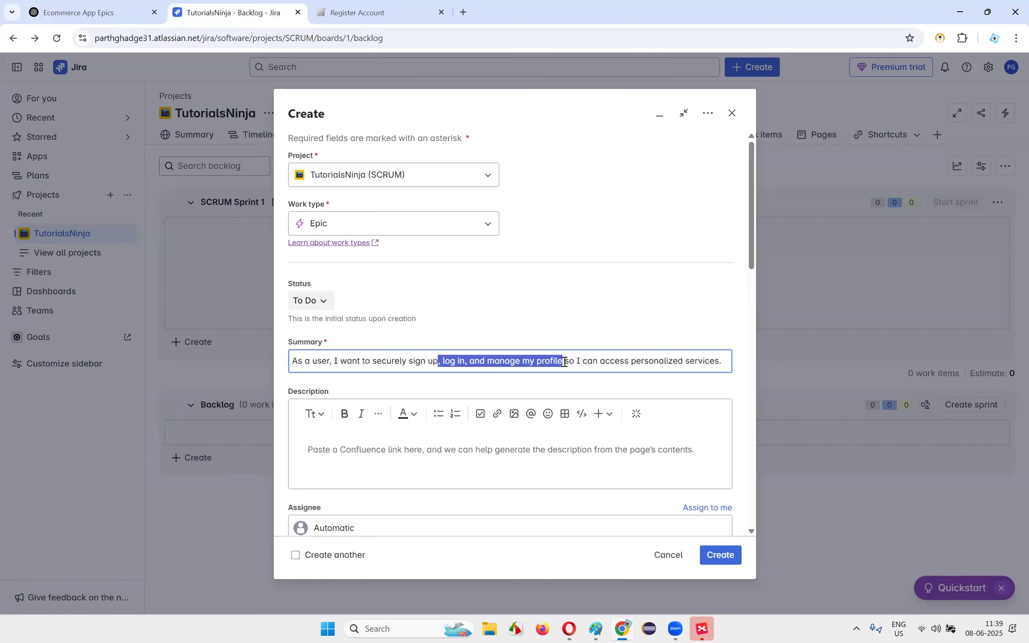
pyautogui.press('BackSpace')
pyautogui.write(',')
pyautogui.press('alt')
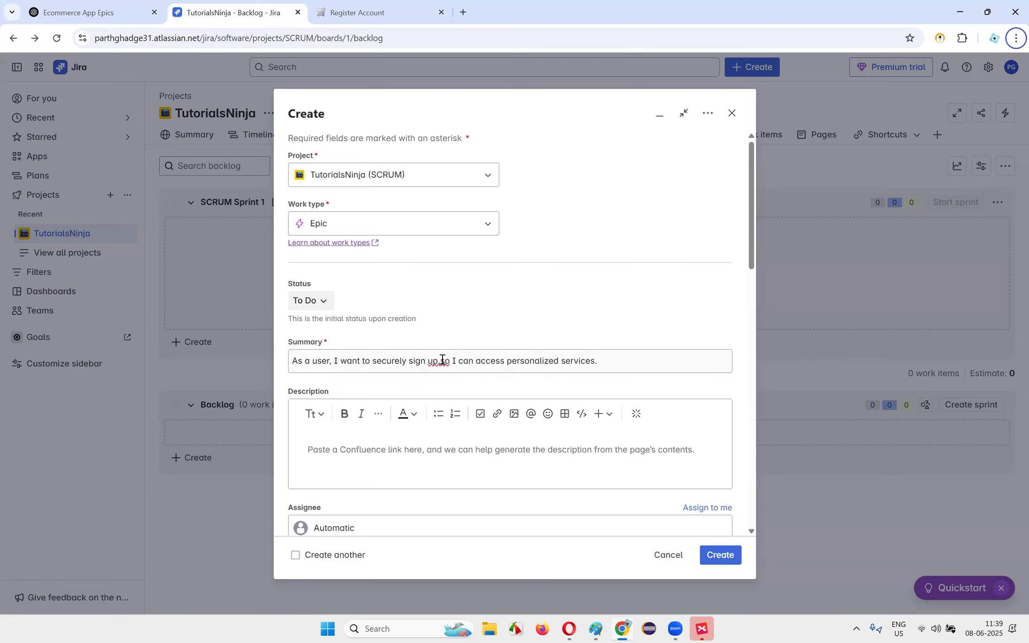
pyautogui.press('Escape')
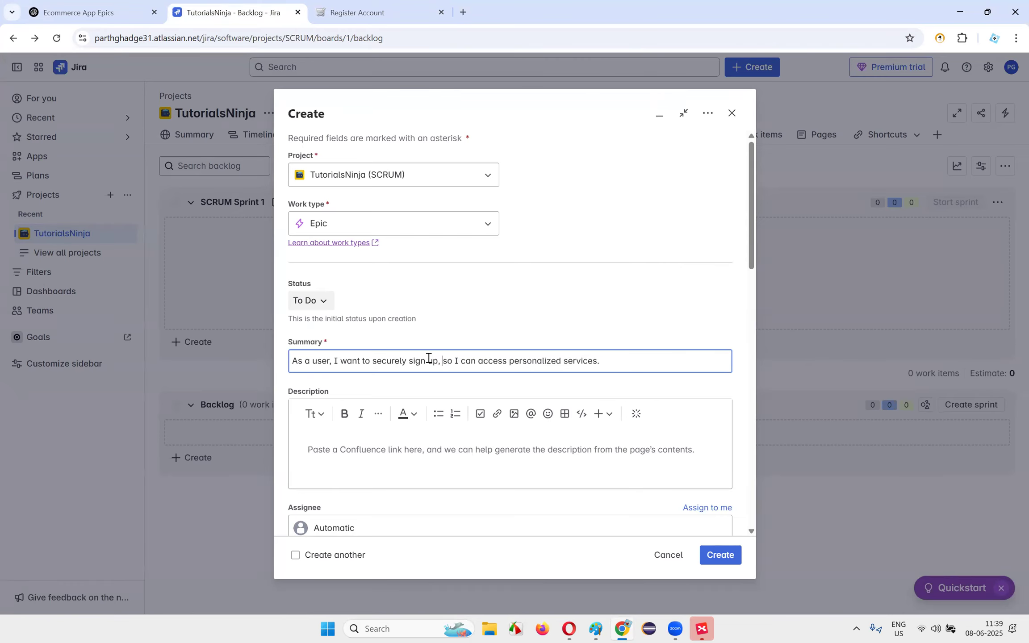
# - Replace "securely sign up" in the Epic summary with "create an account" and reread the sentence
pyautogui.moveTo(427, 360); pyautogui.dragTo(372, 360)
pyautogui.write('eate an ')
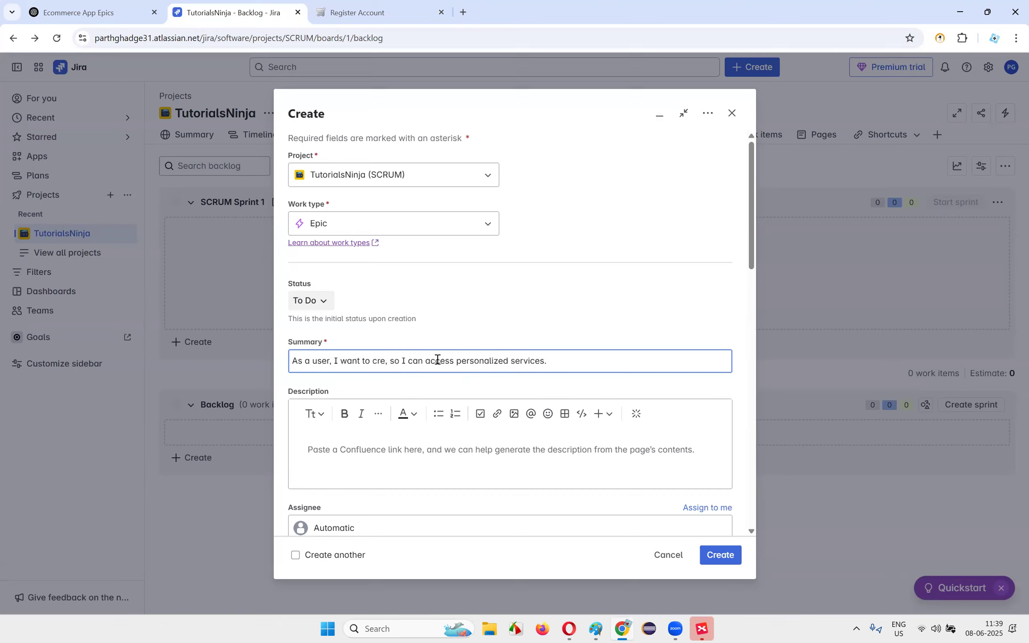
pyautogui.write('account')
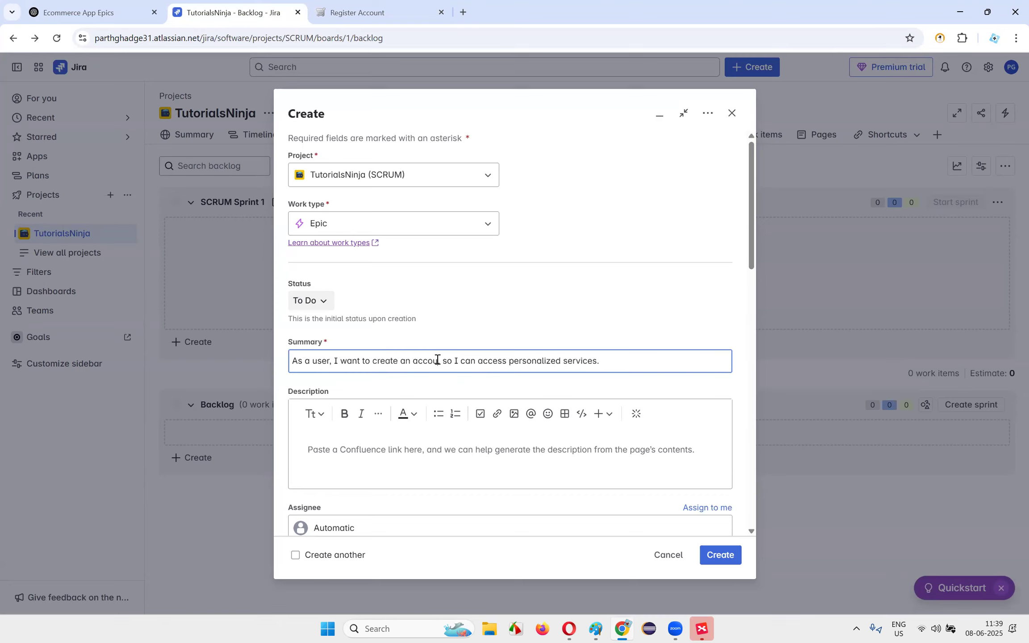
pyautogui.doubleClick(465, 362)
pyautogui.click(633, 358)
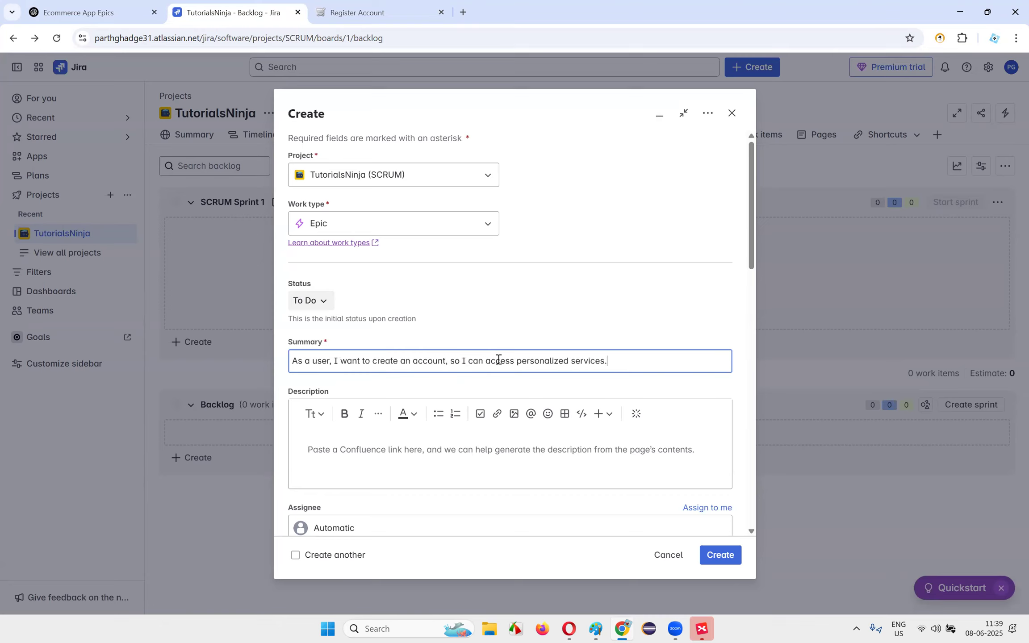
pyautogui.moveTo(473, 362); pyautogui.dragTo(663, 363)
pyautogui.click(662, 363)
pyautogui.moveTo(516, 366); pyautogui.dragTo(622, 363)
pyautogui.click(622, 364)
pyautogui.click(424, 468)
# - Switch to ChatGPT and copy the complete epic line under User Registration and Authentication
pyautogui.click(121, 12)
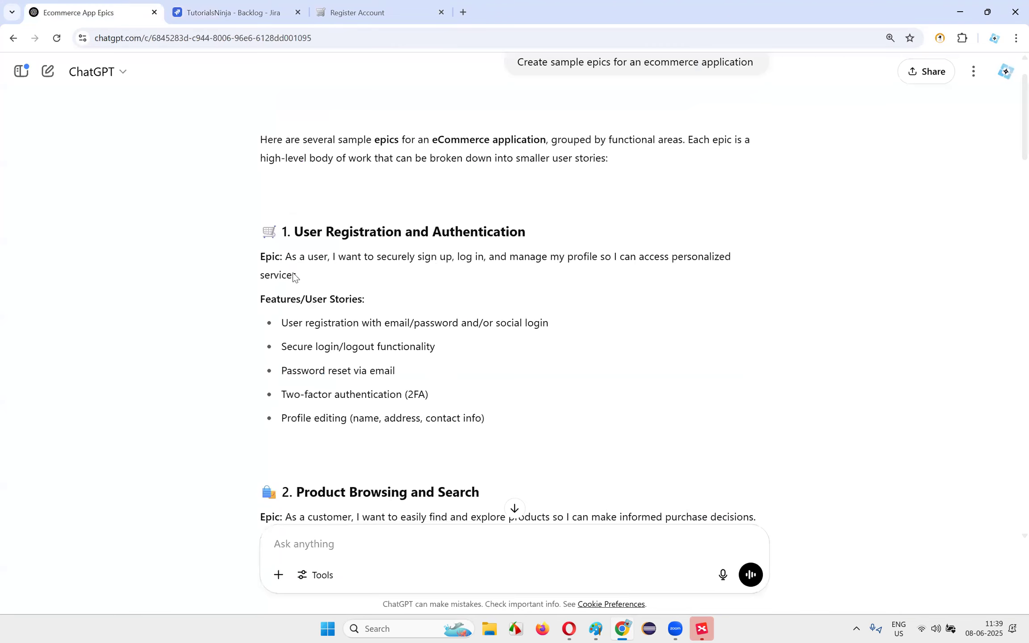
pyautogui.moveTo(308, 271); pyautogui.dragTo(286, 258)
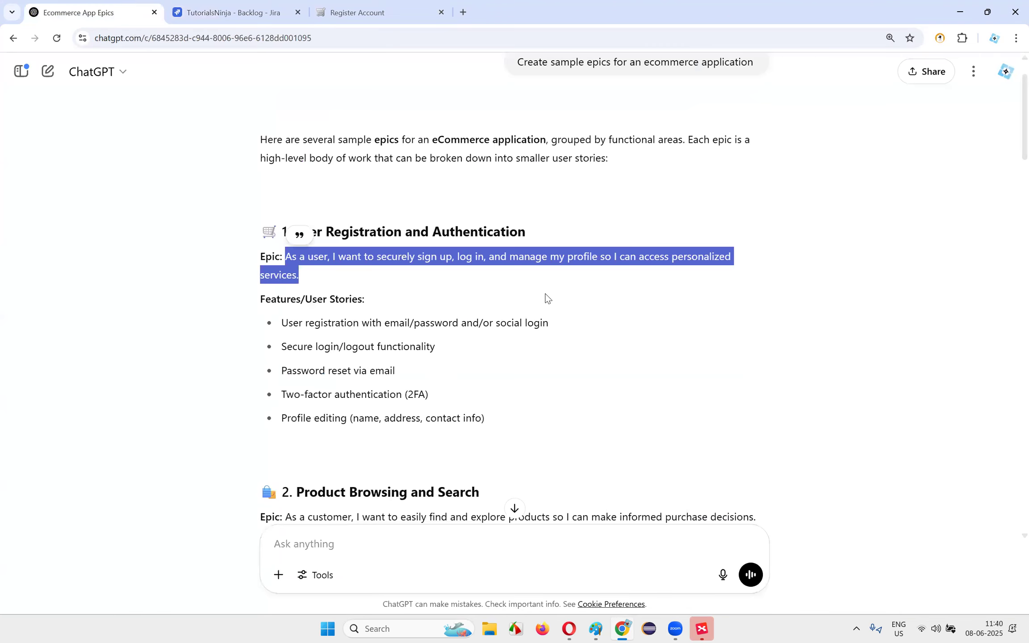
pyautogui.scroll(-5, 504, 324)
pyautogui.scroll(5, 296, 272)
pyautogui.click(288, 267)
pyautogui.tripleClick(303, 277)
pyautogui.hotkey('ctrl', 'c')
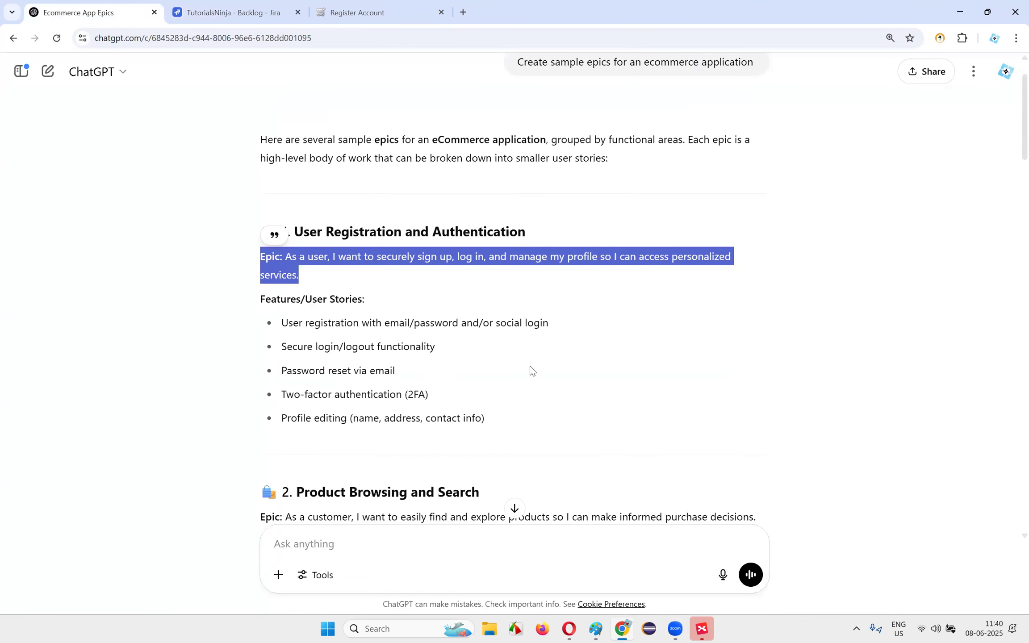
# - Paste the copied epic into a new ChatGPT prompt and add "Can you create a realistic epic for this"
pyautogui.scroll(-15, 300, 556)
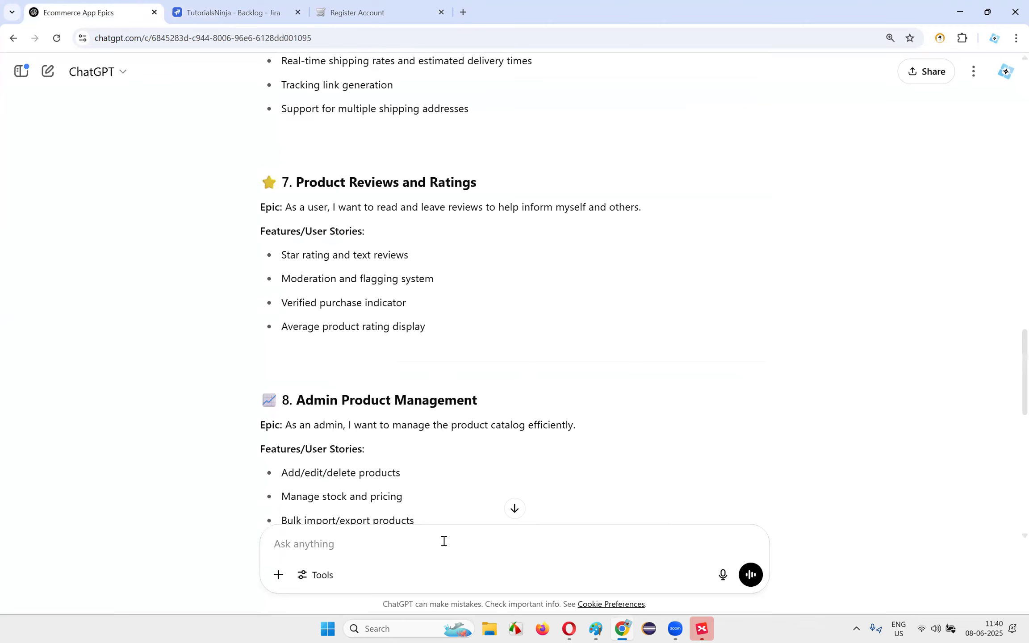
pyautogui.click(338, 547)
pyautogui.hotkey('ctrl', 'v')
pyautogui.write('Can you cre')
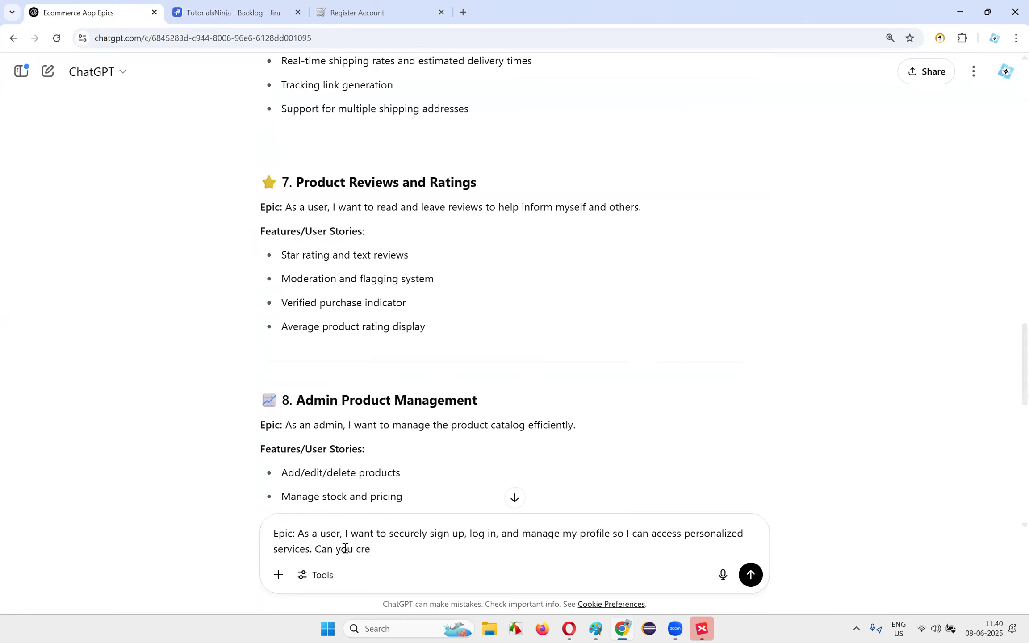
pyautogui.write('ate a realist')
pyautogui.write('ic epic, whi')
pyautogui.press('BackSpace')
pyautogui.press('BackSpace')
pyautogui.press('BackSpace')
pyautogui.press('BackSpace')
pyautogui.write('epic for this')
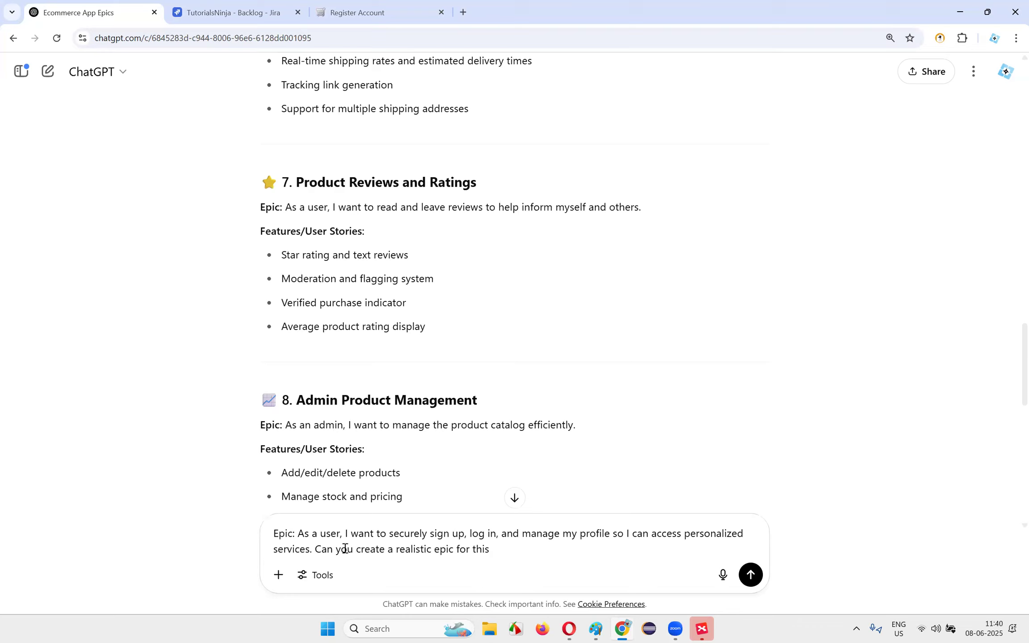
# - Complete the prompt with ", so that I can created it in Jira tool" and send it
pyautogui.write(', so that I can ')
pyautogui.write('post')
pyautogui.press('BackSpace')
pyautogui.press('BackSpace')
pyautogui.write('created it in Jira ')
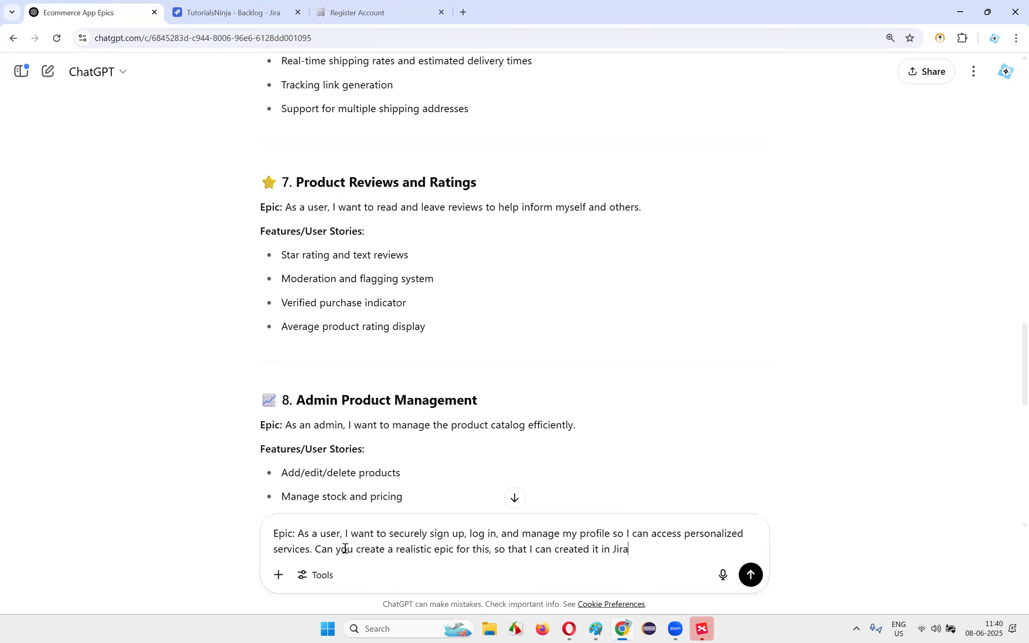
pyautogui.write('tool')
pyautogui.press('Return')
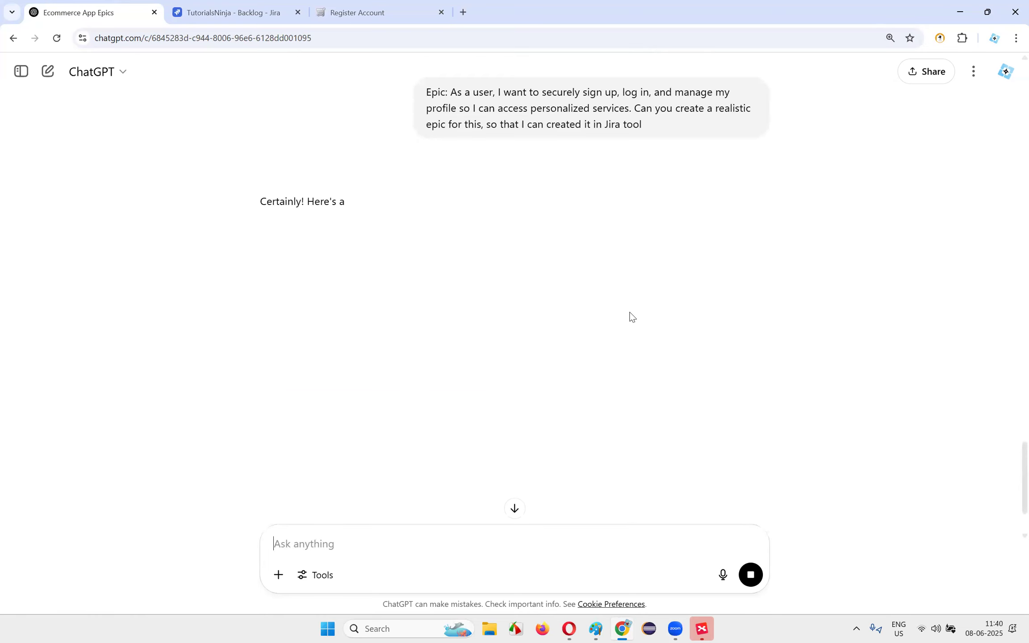
# - Examine the Epic Name and Epic Summary in ChatGPT's new answer
pyautogui.scroll(-2, 621, 308)
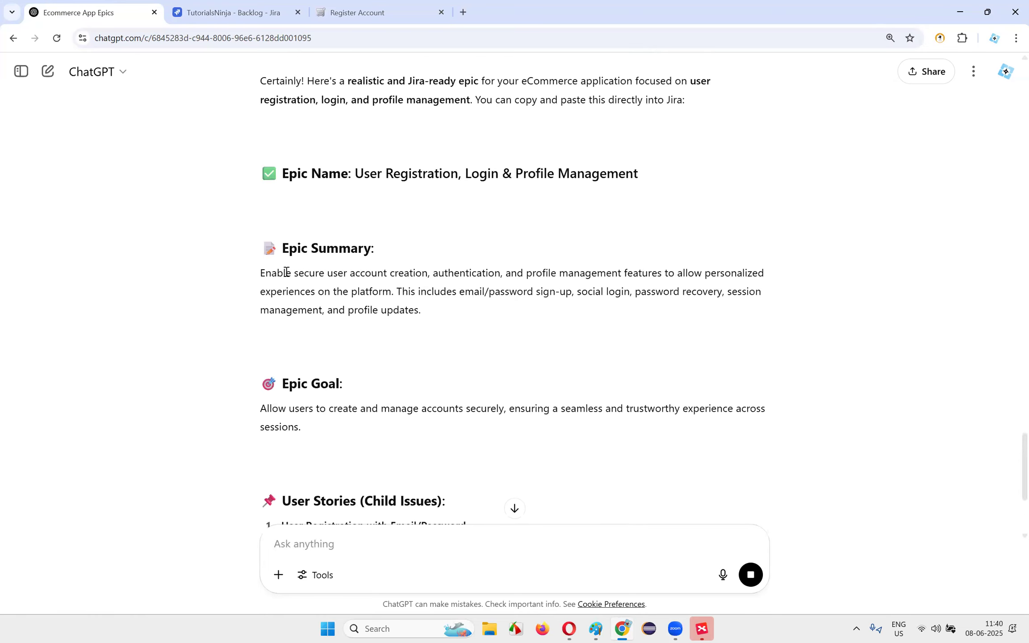
pyautogui.scroll(1, 348, 225)
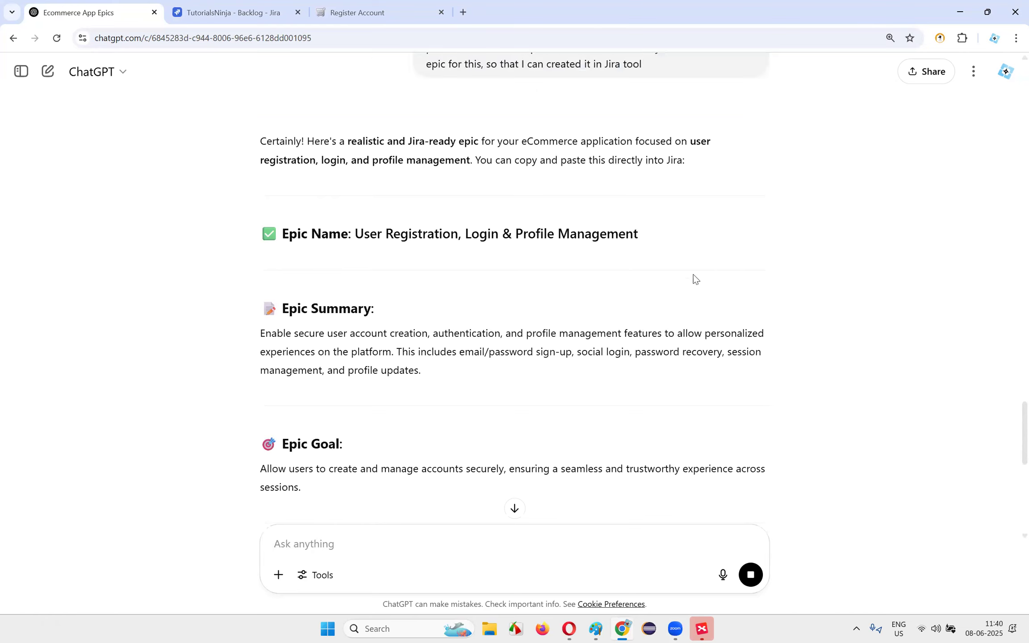
pyautogui.moveTo(354, 233); pyautogui.dragTo(671, 241)
pyautogui.moveTo(445, 237); pyautogui.dragTo(713, 246)
pyautogui.moveTo(261, 338); pyautogui.dragTo(496, 339)
# - Copy the original User Registration and Authentication epic sentence from ChatGPT and replace the Jira Epic's Summary with it
pyautogui.scroll(10, 473, 326)
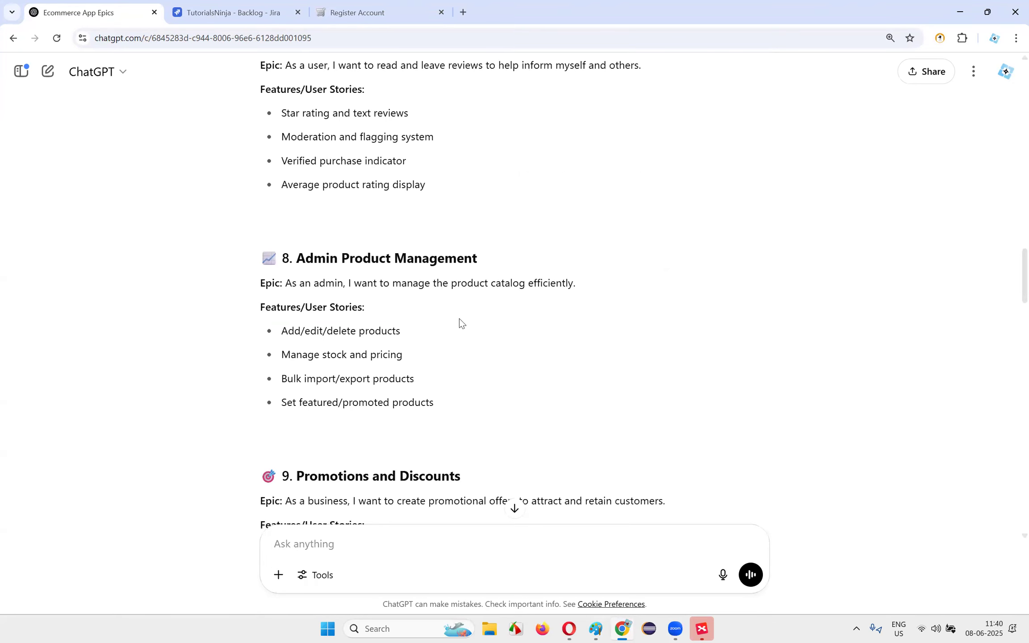
pyautogui.scroll(10, 400, 306)
pyautogui.scroll(8, 289, 352)
pyautogui.moveTo(285, 318); pyautogui.dragTo(314, 330)
pyautogui.hotkey('ctrl', 'c')
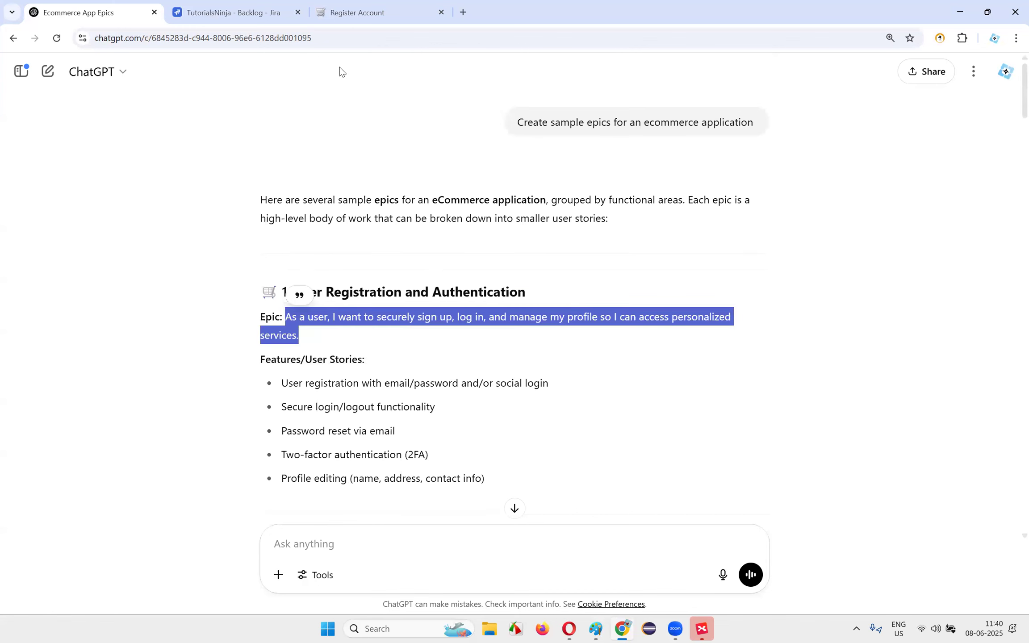
pyautogui.hotkey('ctrl', 'Tab')
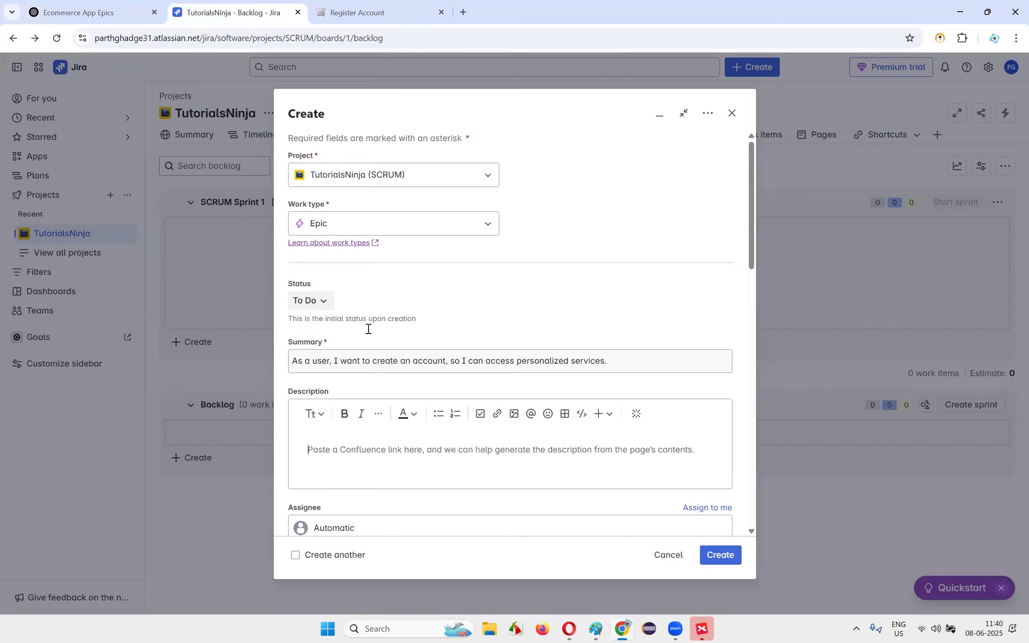
pyautogui.hotkey('ctrl', 'a')
pyautogui.hotkey('ctrl', 'v')
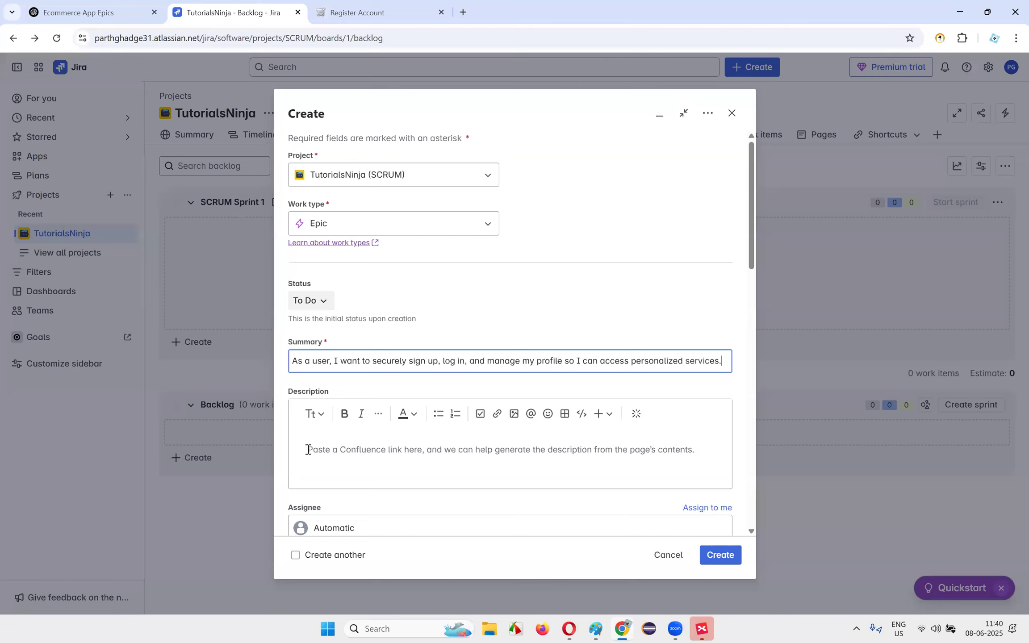
# - Copy the Epic Summary paragraph from ChatGPT's Jira-ready epic and paste it into the Jira Epic's Description
pyautogui.hotkey('ctrl', 'shift', 'Tab')
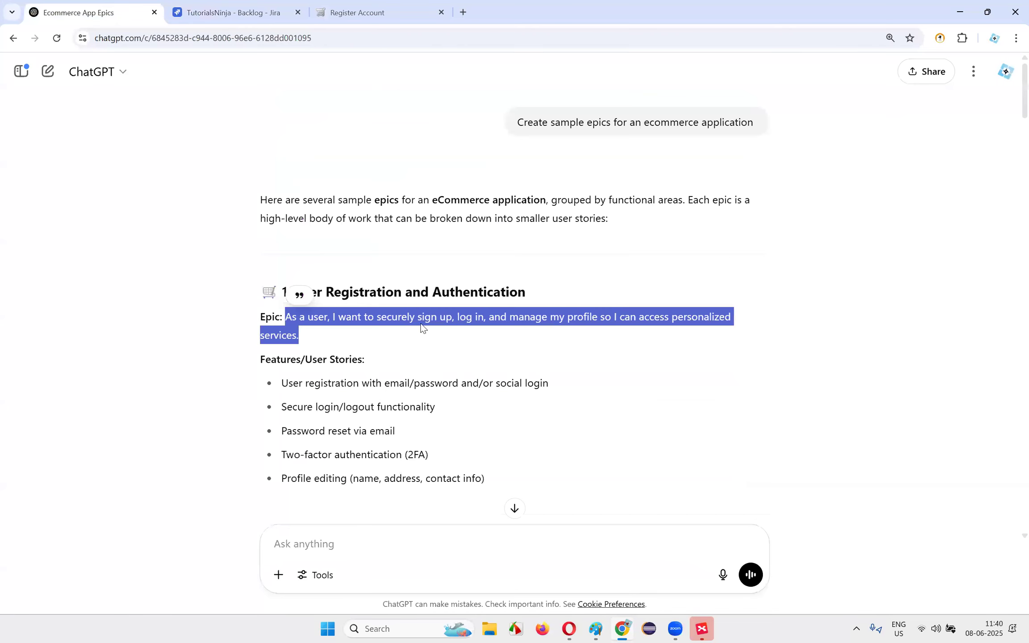
pyautogui.scroll(-6, 418, 317)
pyautogui.scroll(-15, 416, 315)
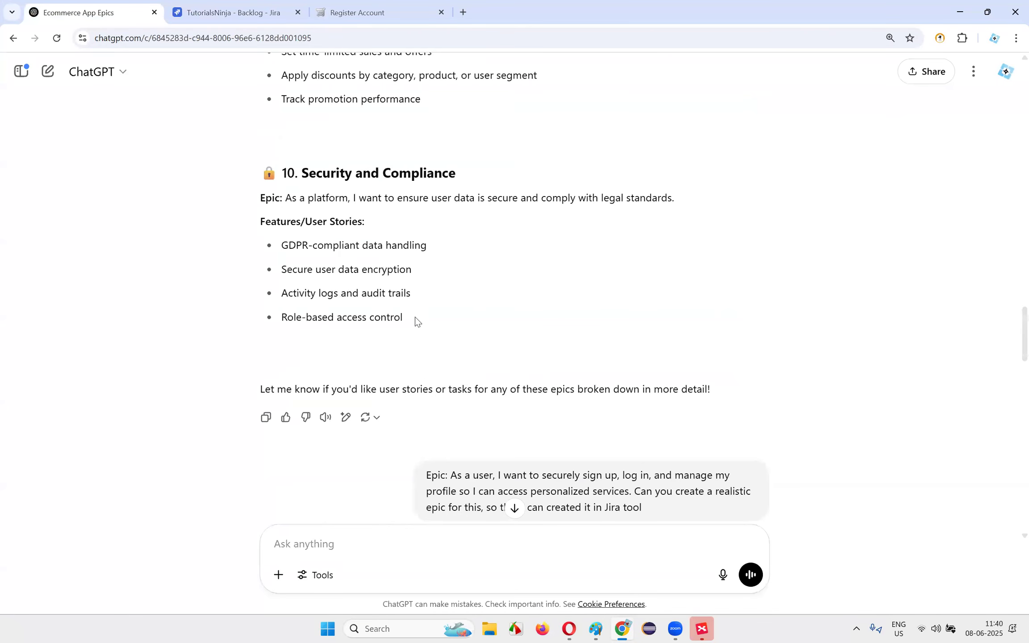
pyautogui.scroll(-10, 415, 316)
pyautogui.scroll(10, 412, 318)
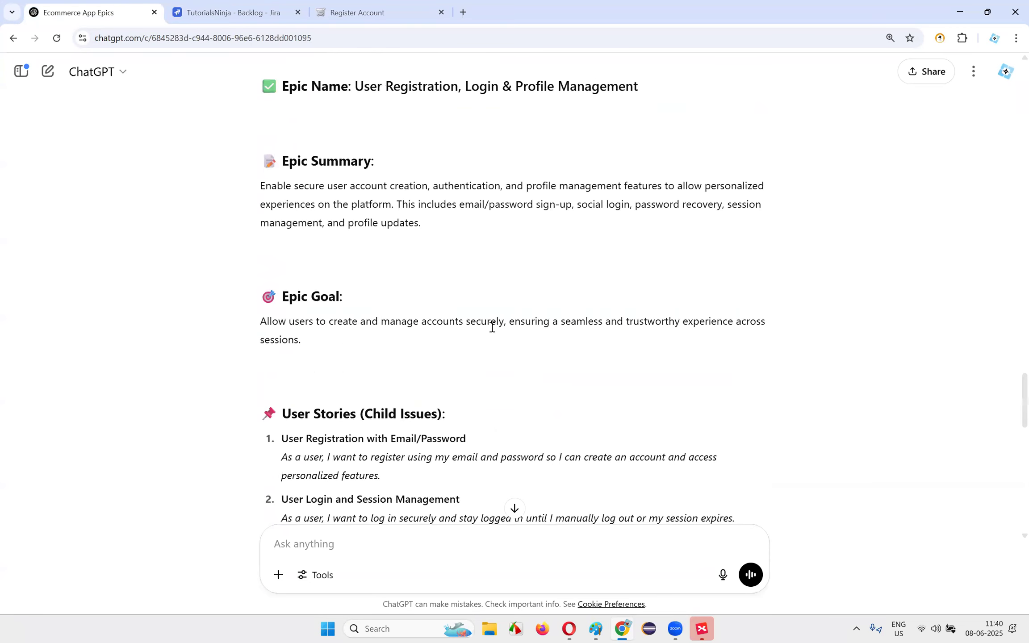
pyautogui.scroll(6, 489, 324)
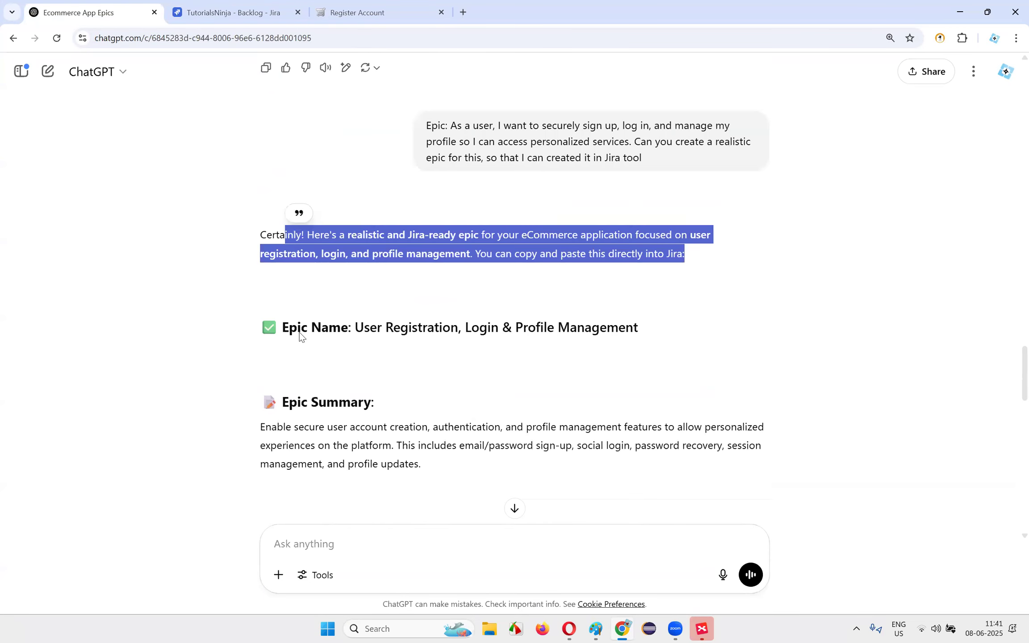
pyautogui.scroll(-3, 299, 331)
pyautogui.moveTo(267, 251); pyautogui.dragTo(450, 294)
pyautogui.hotkey('ctrl', 'c')
pyautogui.click(250, 13)
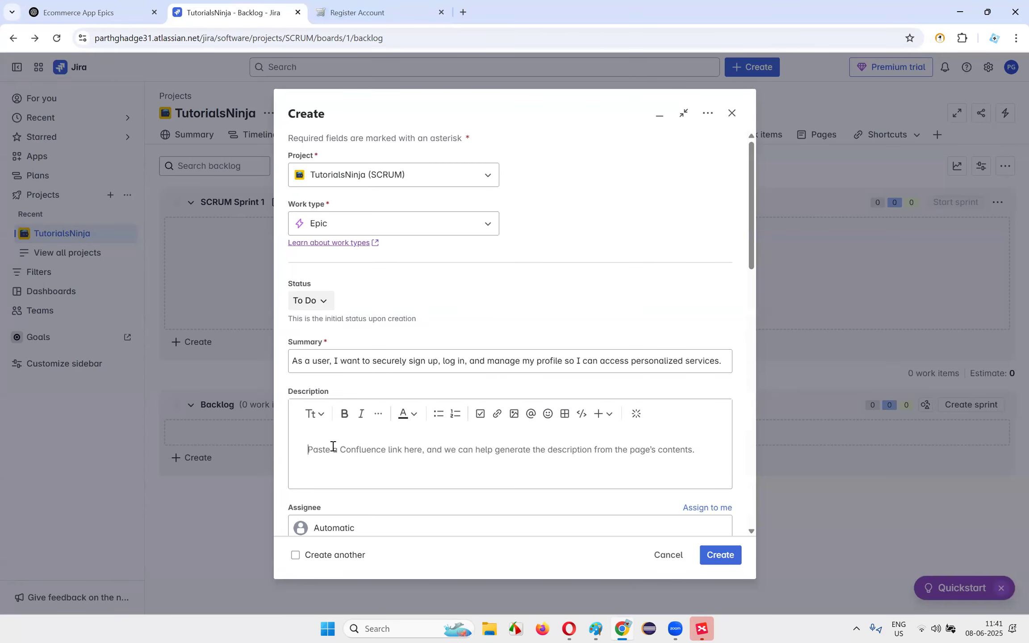
pyautogui.hotkey('ctrl', 'v')
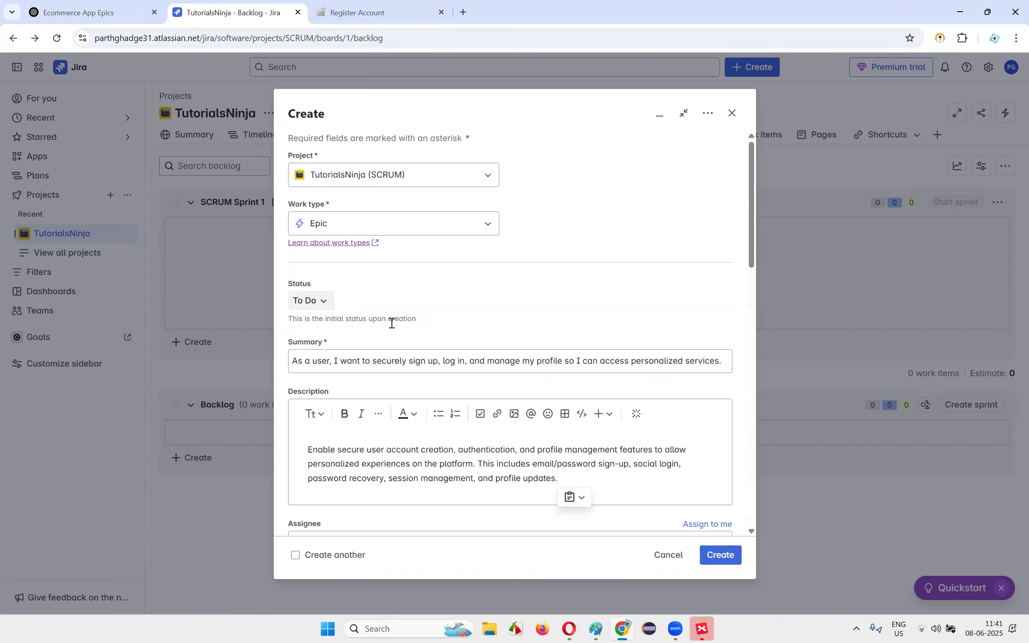
# - Review the Epic's Summary sentence and read through its Description text in Jira
pyautogui.moveTo(725, 362); pyautogui.dragTo(297, 361)
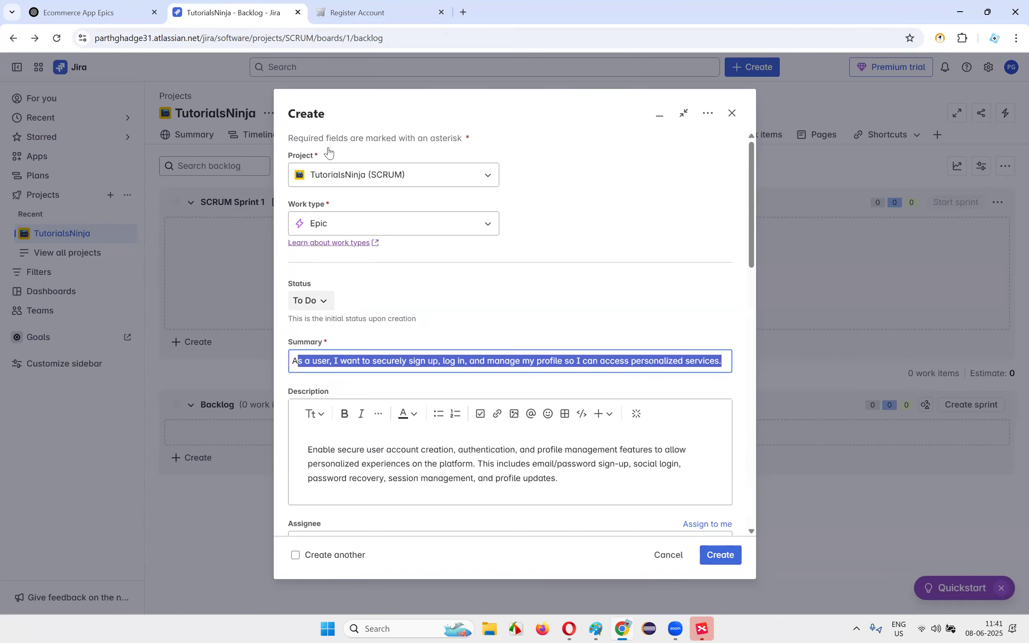
pyautogui.moveTo(628, 488); pyautogui.dragTo(610, 478)
pyautogui.scroll(-2, 609, 437)
pyautogui.moveTo(318, 333); pyautogui.dragTo(454, 331)
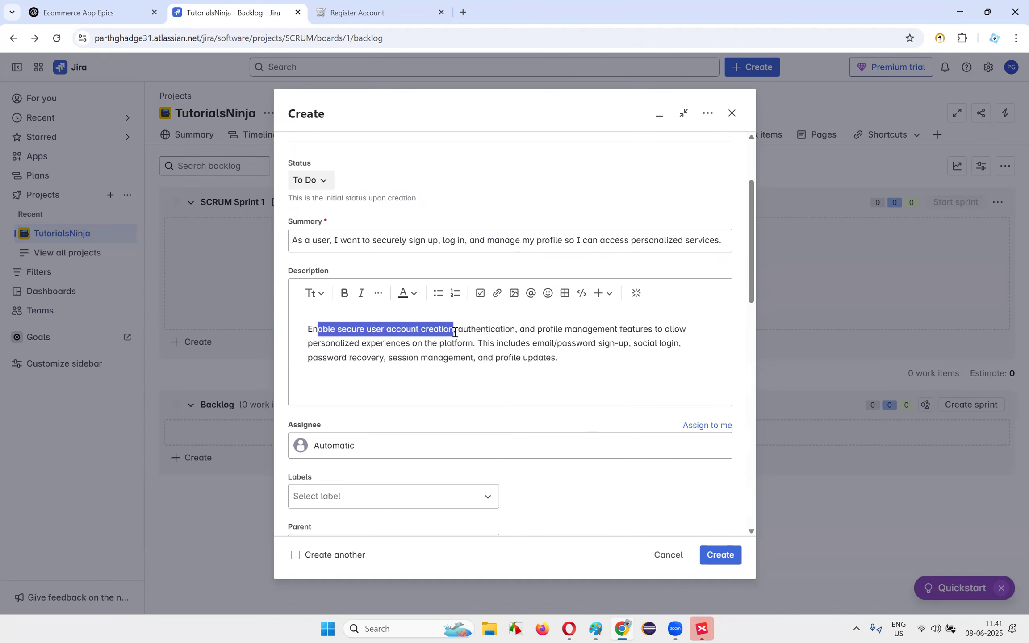
pyautogui.moveTo(517, 331); pyautogui.dragTo(690, 333)
pyautogui.moveTo(362, 346); pyautogui.dragTo(597, 357)
pyautogui.click(597, 357)
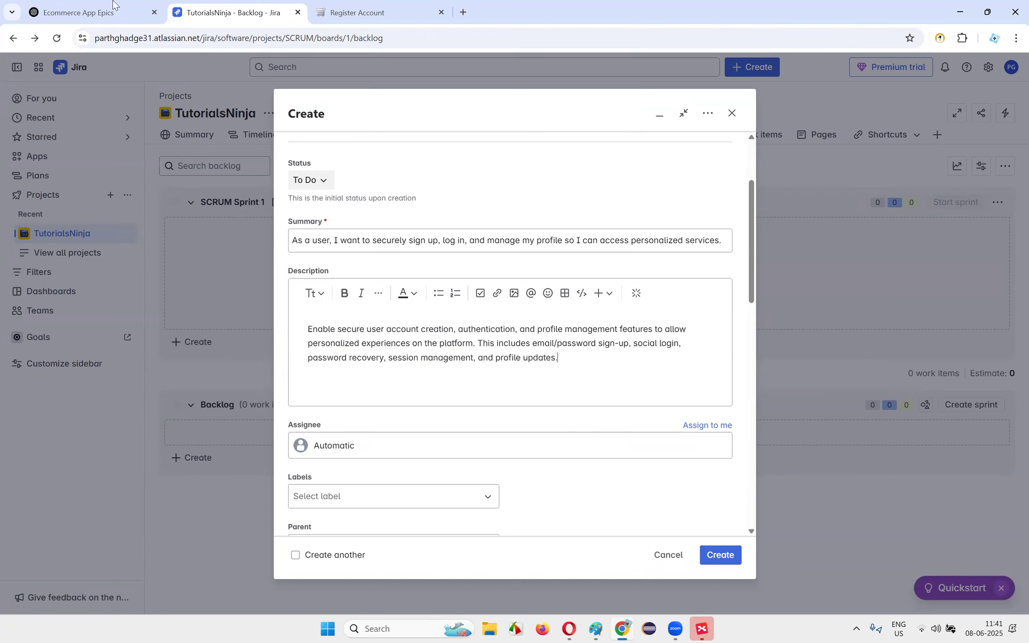
# - Check the Epic Goal and User Stories sections in ChatGPT's answer and return to the Jira Epic form
pyautogui.hotkey('ctrl', 'shift', 'Tab')
pyautogui.click(394, 337)
pyautogui.scroll(-2, 394, 313)
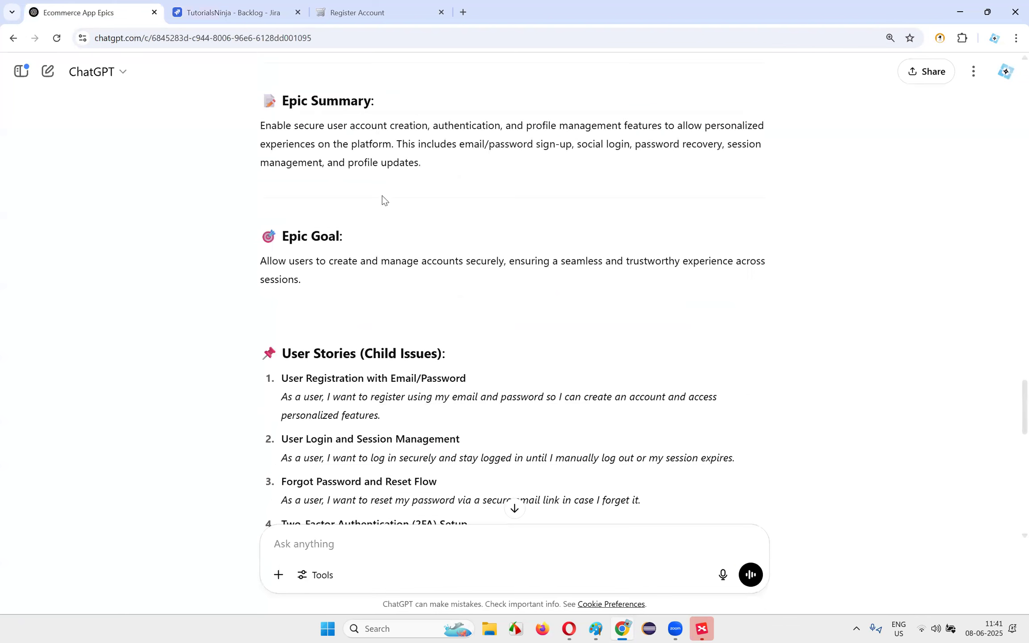
pyautogui.hotkey('ctrl', 'Tab')
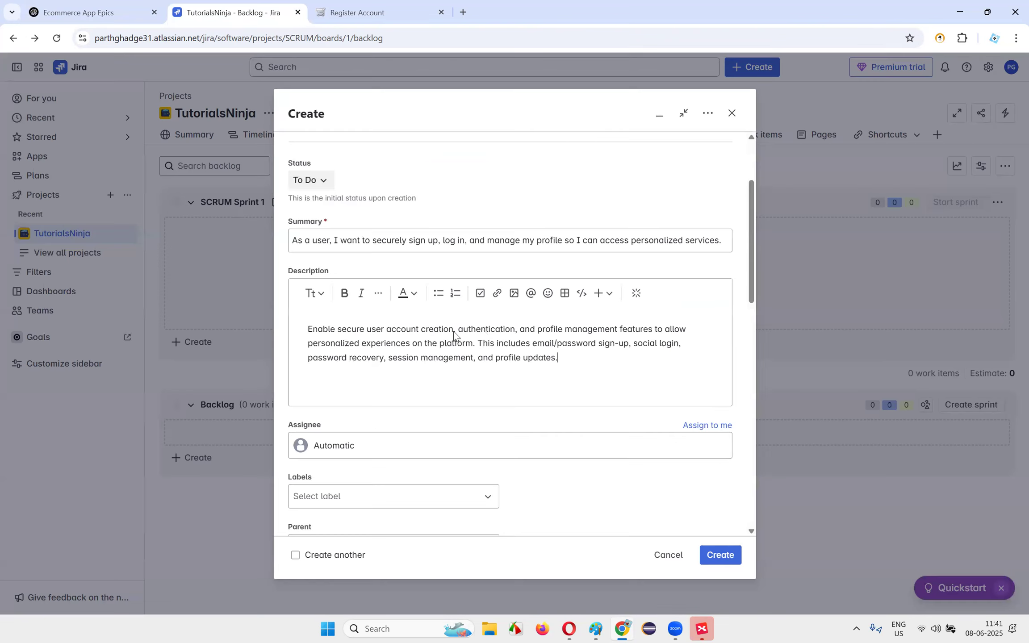
# - Look through the Epic form's optional fields, checking the Labels, Parent and Team choices and the date fields
pyautogui.scroll(-4, 453, 337)
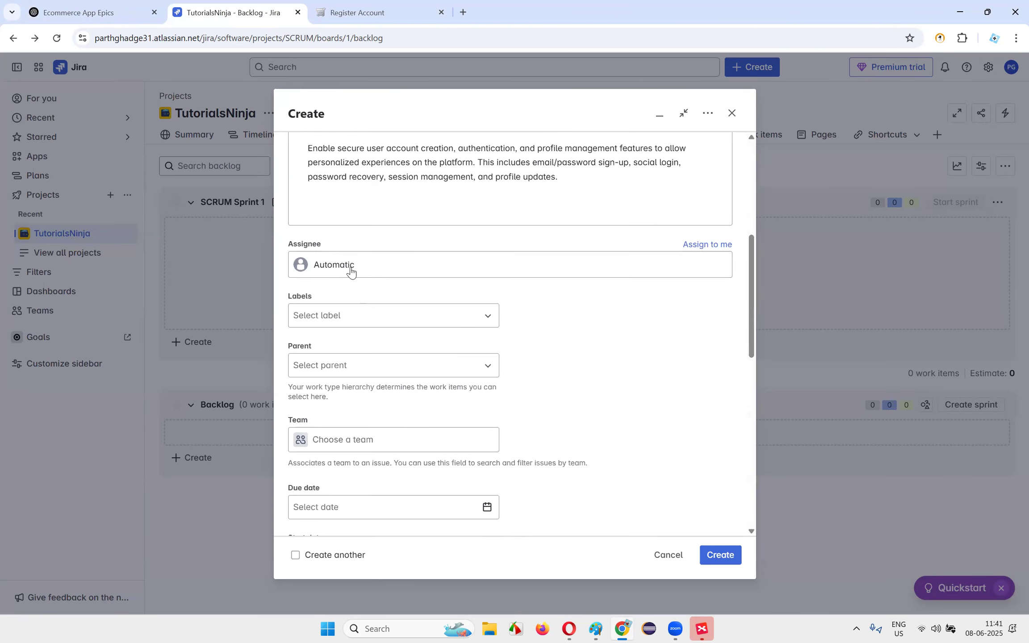
pyautogui.click(343, 321)
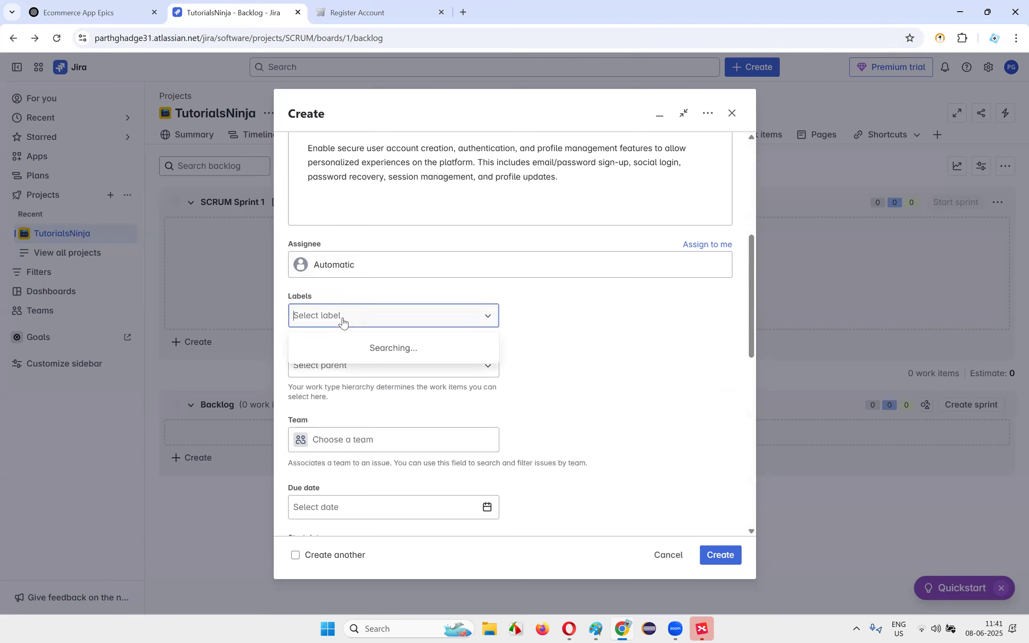
pyautogui.click(427, 367)
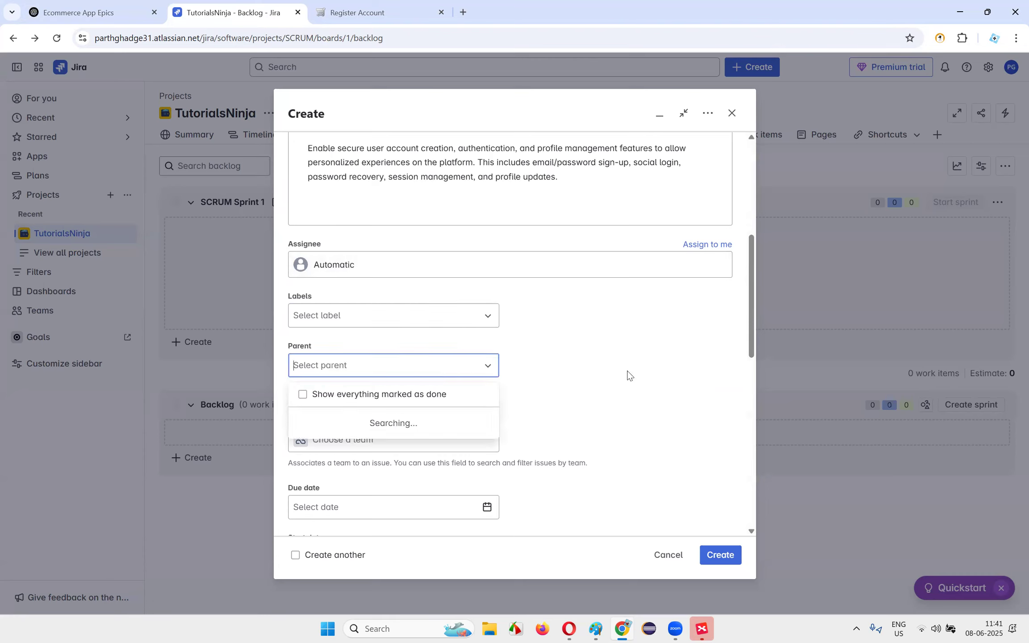
pyautogui.scroll(-3, 596, 368)
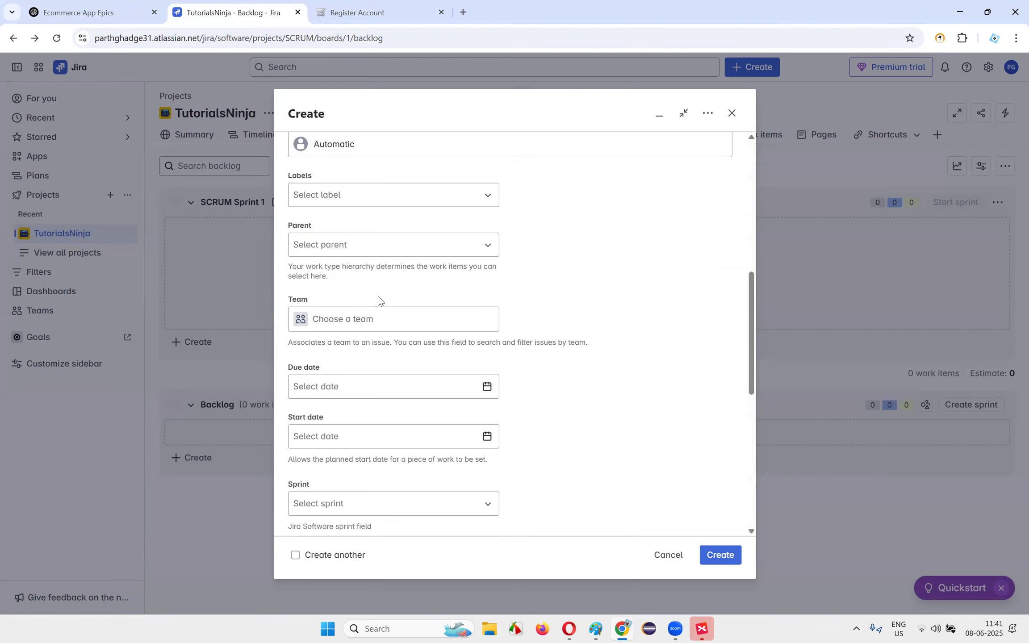
pyautogui.click(424, 331)
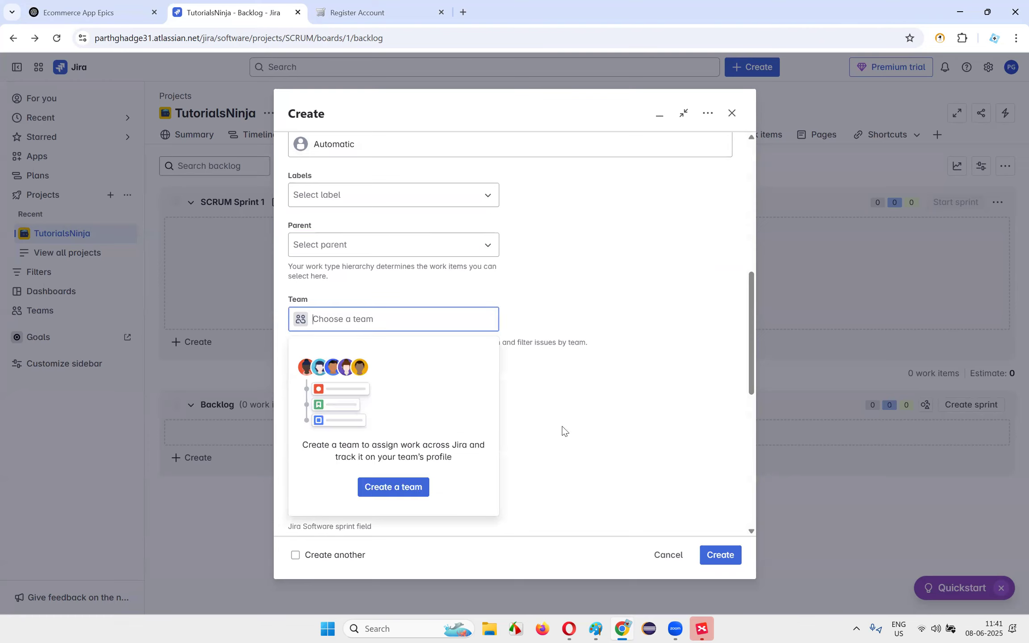
pyautogui.click(578, 346)
pyautogui.scroll(-6, 447, 351)
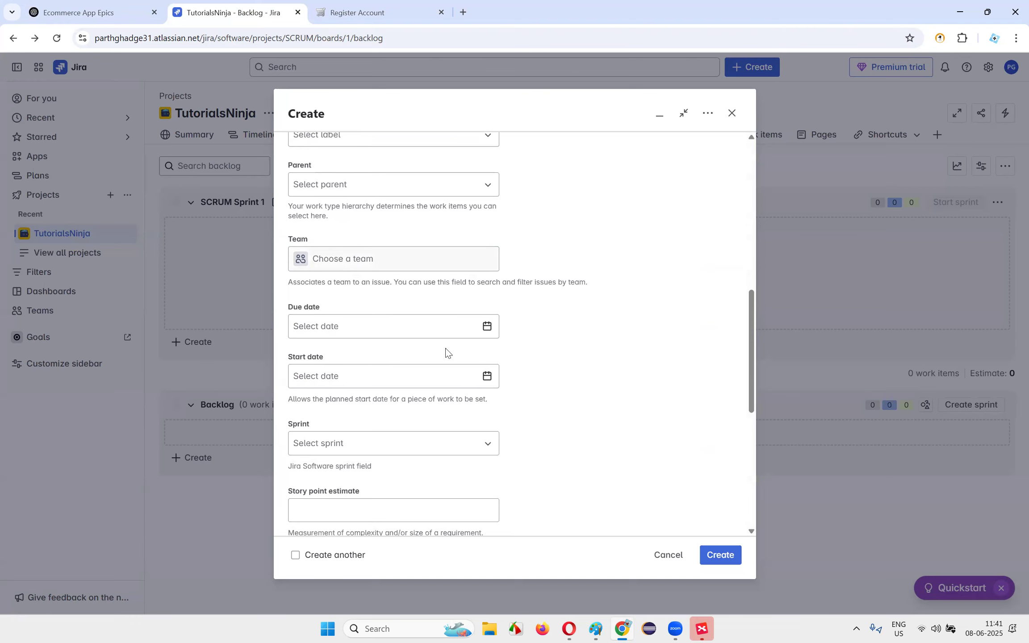
pyautogui.scroll(1, 335, 223)
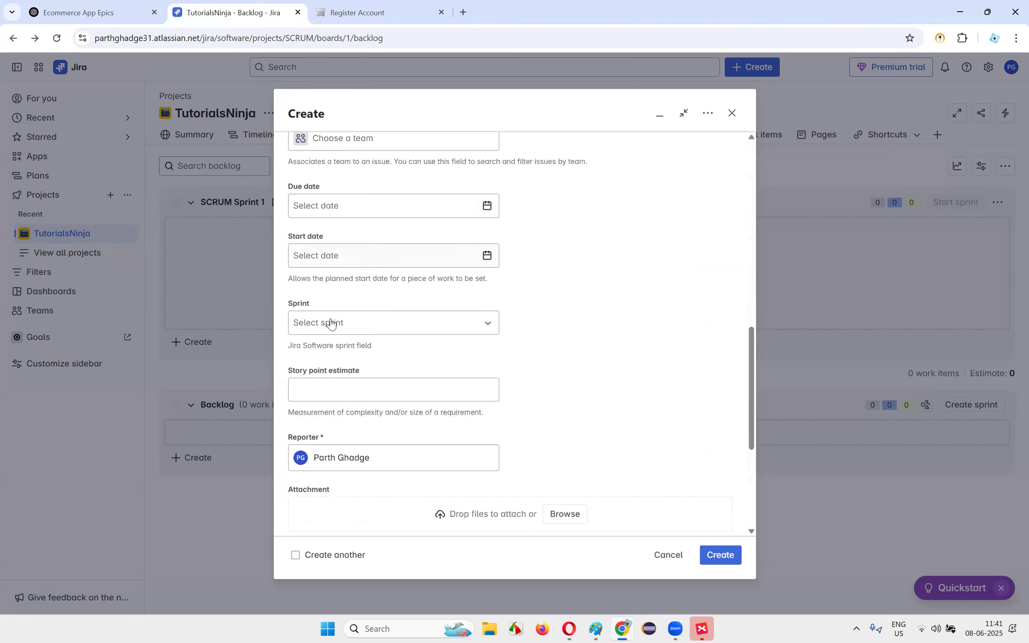
pyautogui.click(361, 329)
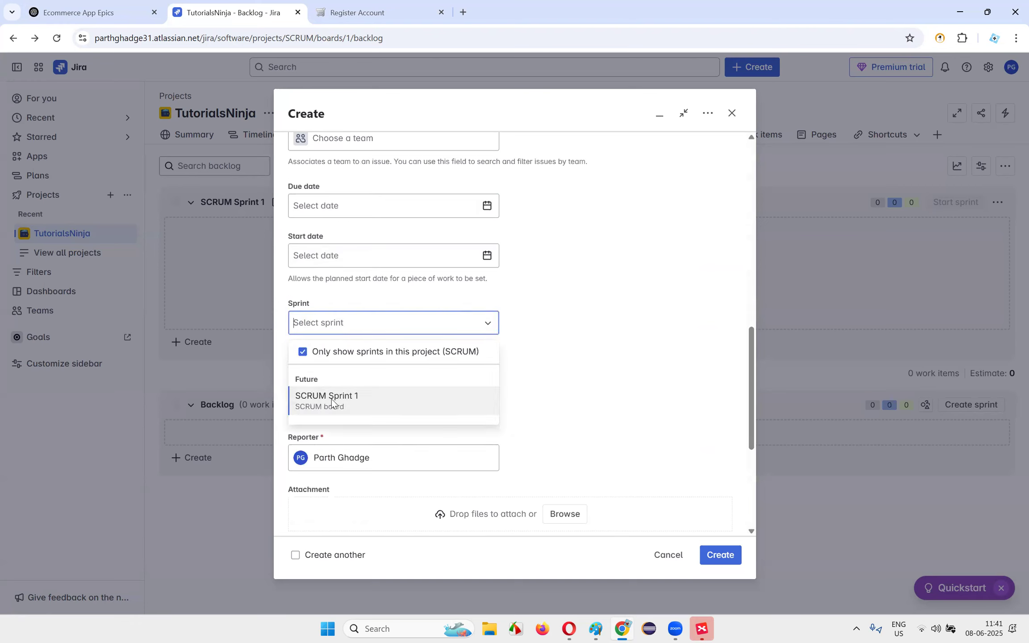
pyautogui.click(331, 404)
pyautogui.click(470, 323)
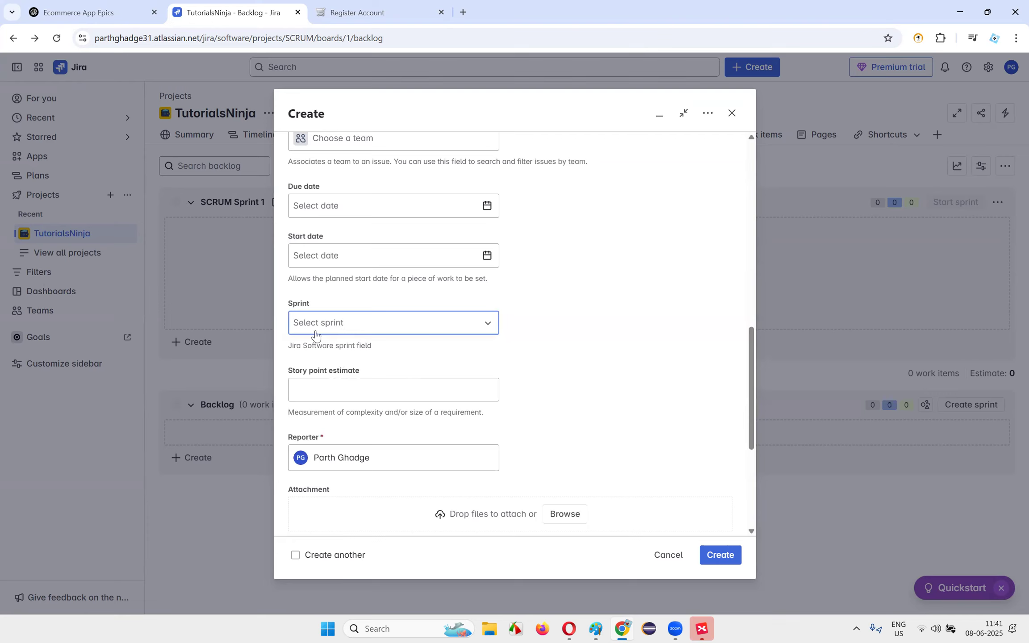
pyautogui.click(529, 359)
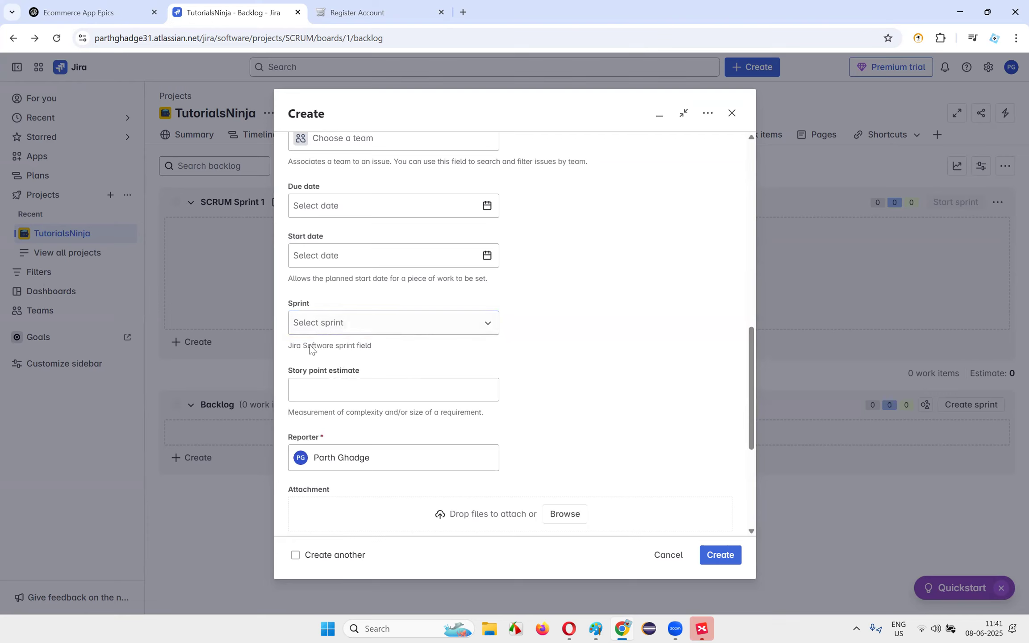
# - Check the Epic form's remaining fields down to Issue color, and review the Summary and Description text again
pyautogui.scroll(-3, 304, 390)
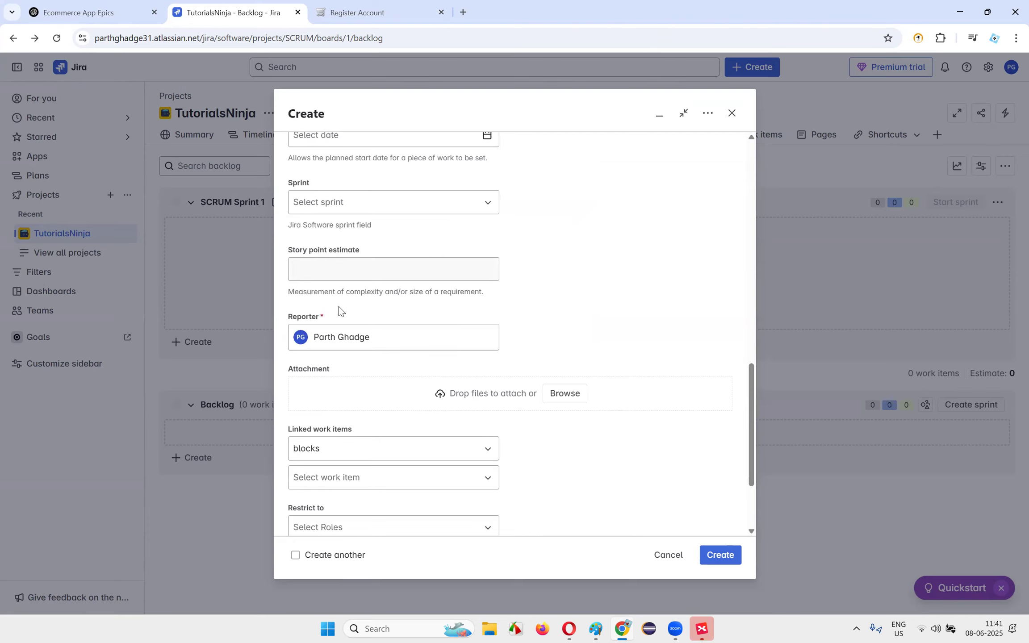
pyautogui.scroll(-3, 411, 360)
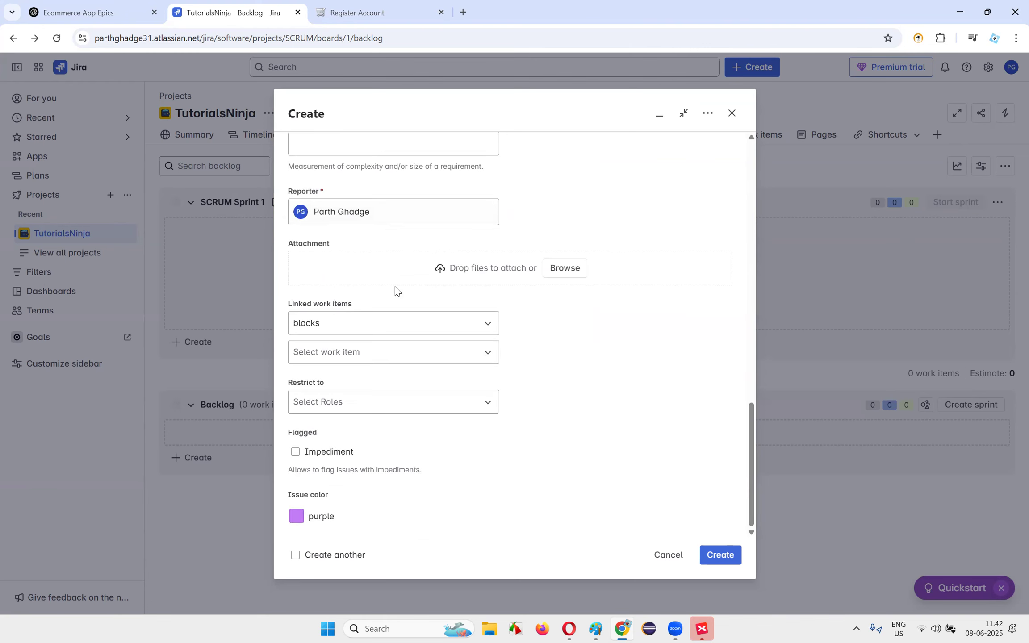
pyautogui.scroll(10, 419, 366)
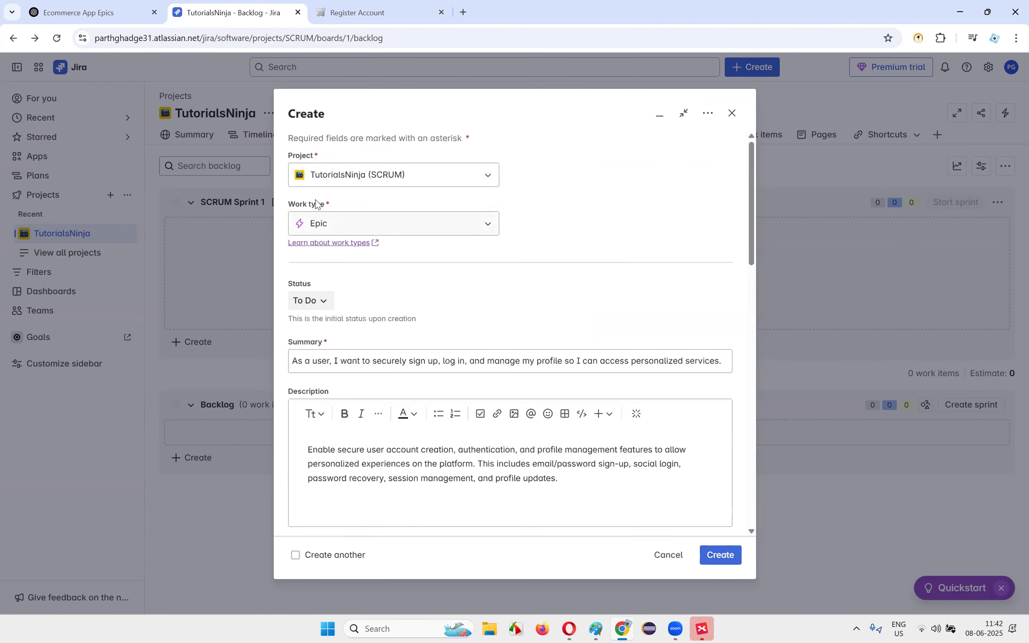
pyautogui.moveTo(298, 361); pyautogui.dragTo(422, 373)
pyautogui.scroll(-1, 531, 380)
pyautogui.click(347, 400)
pyautogui.moveTo(329, 390); pyautogui.dragTo(552, 429)
pyautogui.scroll(-5, 587, 406)
pyautogui.scroll(3, 602, 322)
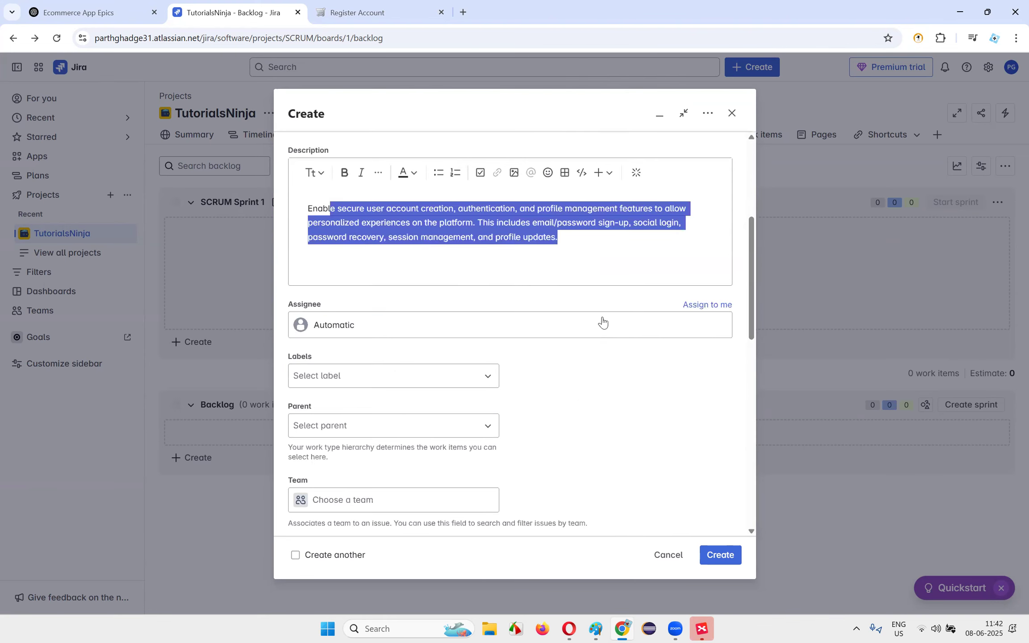
pyautogui.scroll(-10, 594, 406)
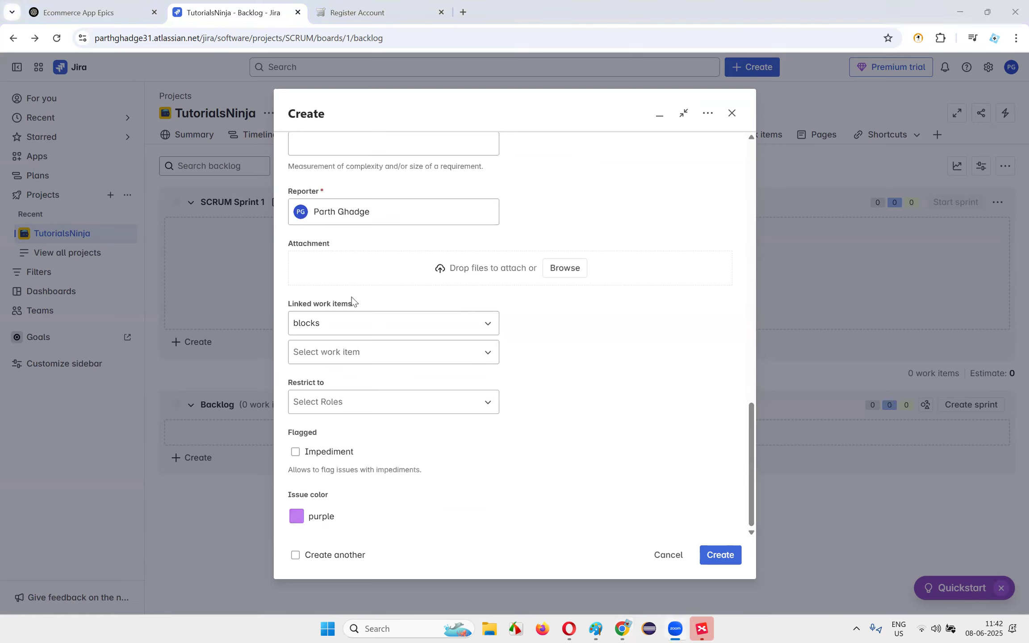
# - Switch to ChatGPT and review the Jira-ready epic's Summary, Goal, User Stories and Estimated Timeline sections
pyautogui.hotkey('ctrl', 'shift', 'Tab')
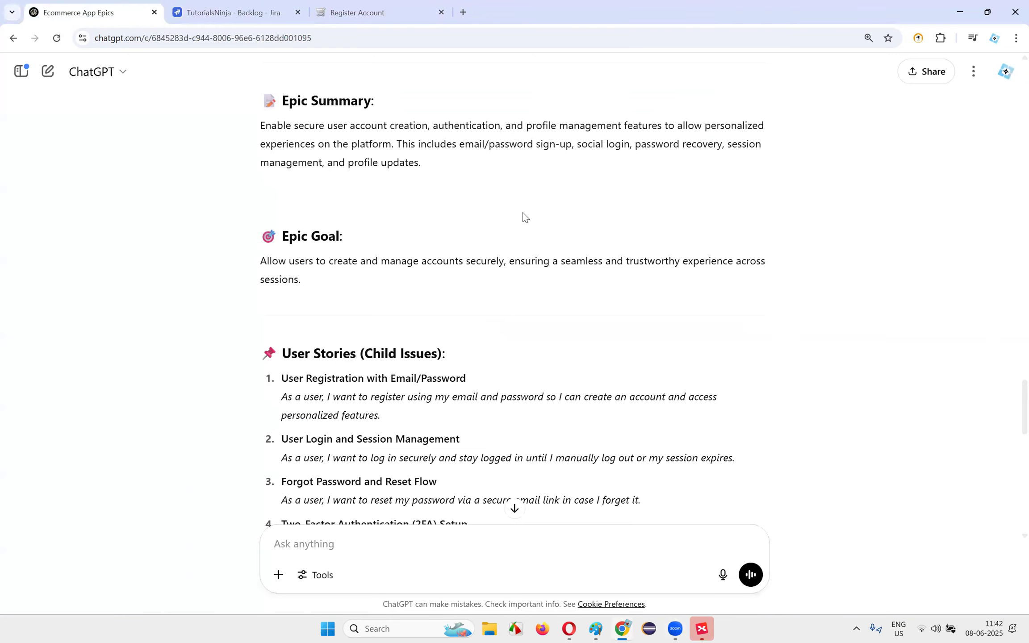
pyautogui.scroll(3, 286, 267)
pyautogui.moveTo(261, 382); pyautogui.dragTo(471, 420)
pyautogui.click(461, 379)
pyautogui.scroll(-1, 737, 421)
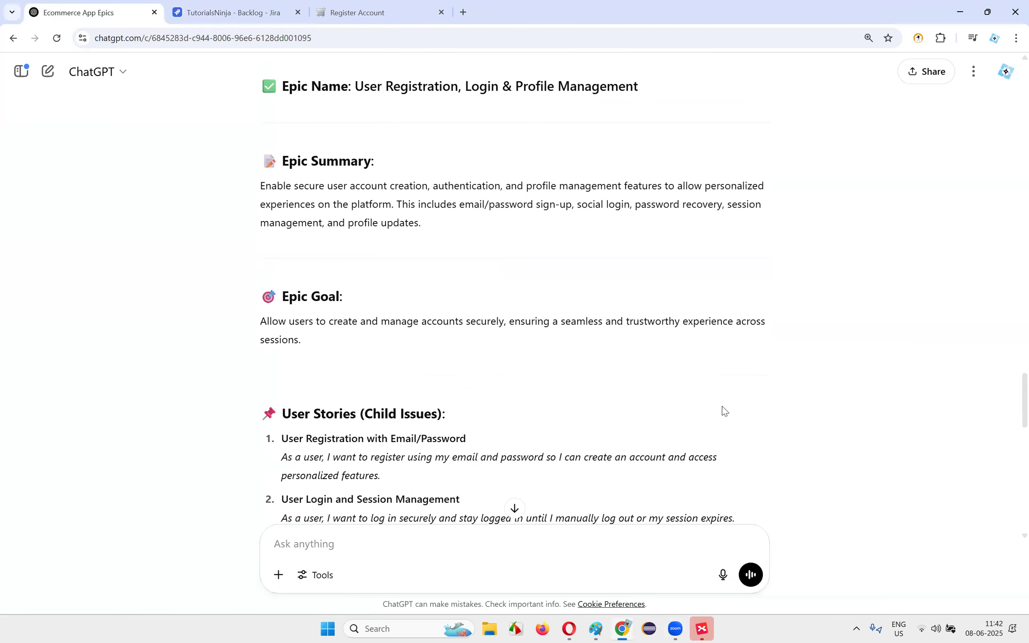
pyautogui.scroll(-5, 728, 415)
pyautogui.scroll(-10, 721, 397)
pyautogui.scroll(5, 721, 397)
pyautogui.click(622, 628)
pyautogui.click(622, 628)
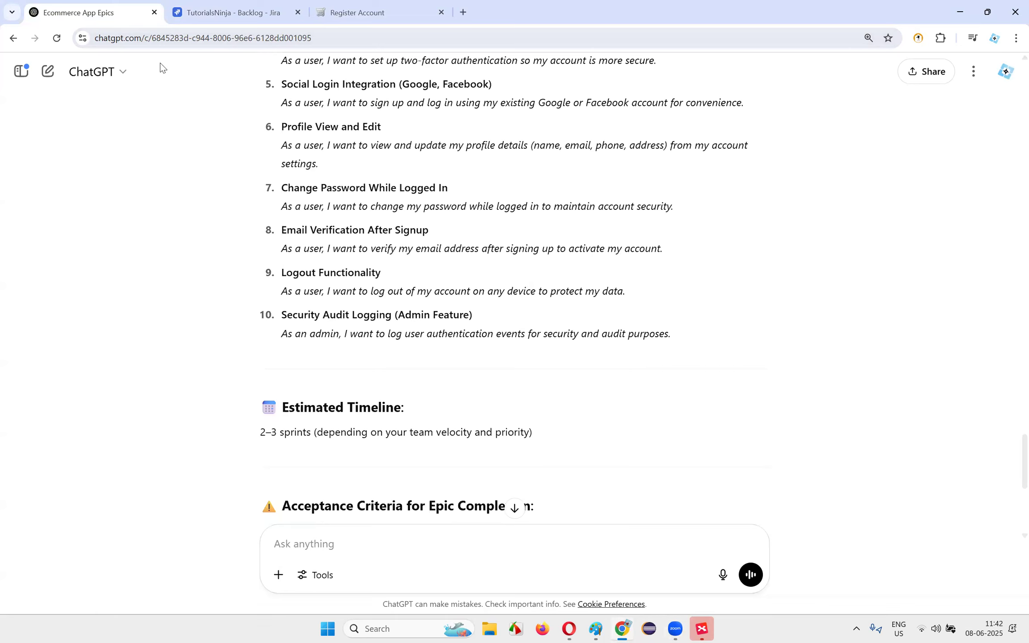
# - Return to Jira, recheck the Epic's Summary and Description, and create the Epic in the TutorialsNinja project
pyautogui.hotkey('ctrl', 'Tab')
pyautogui.scroll(10, 404, 291)
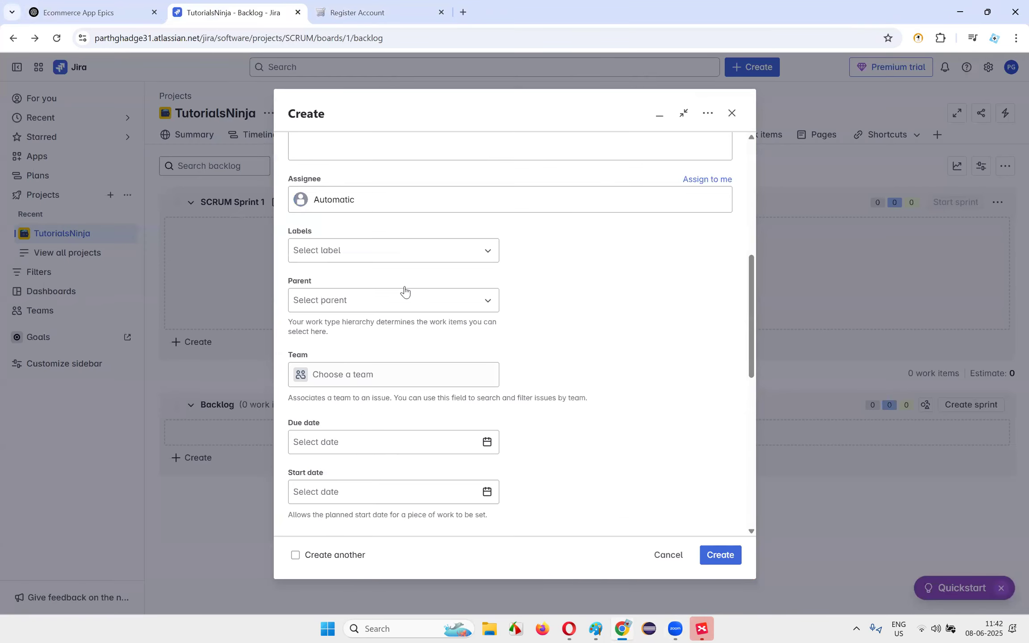
pyautogui.moveTo(298, 360); pyautogui.dragTo(467, 393)
pyautogui.click(365, 466)
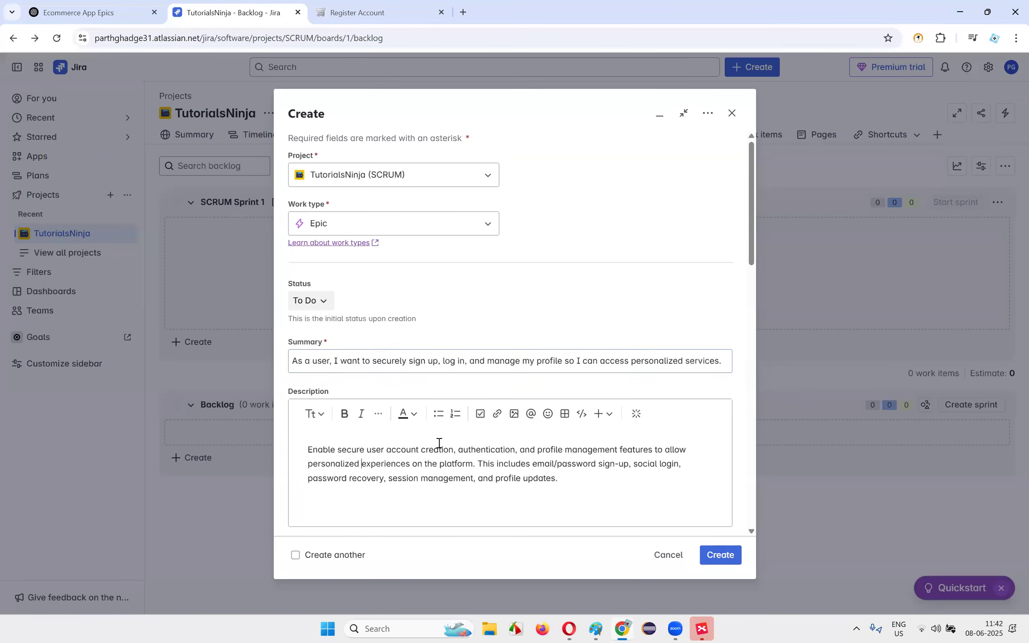
pyautogui.scroll(-10, 475, 404)
pyautogui.click(720, 555)
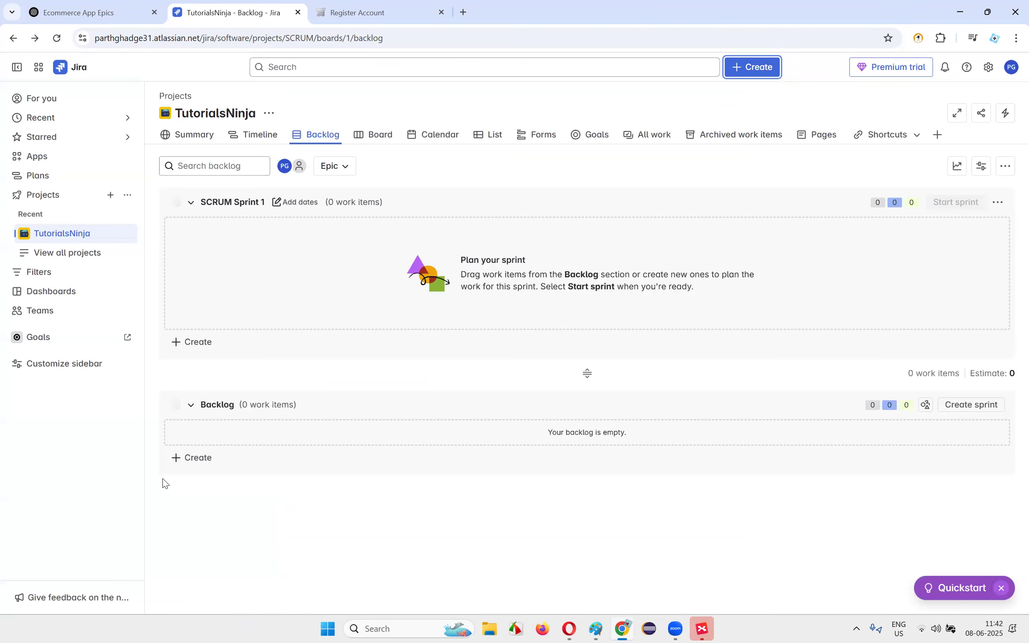
# - Reload the TutorialsNinja backlog and check the Epic filter's options for the new epic
pyautogui.click(56, 38)
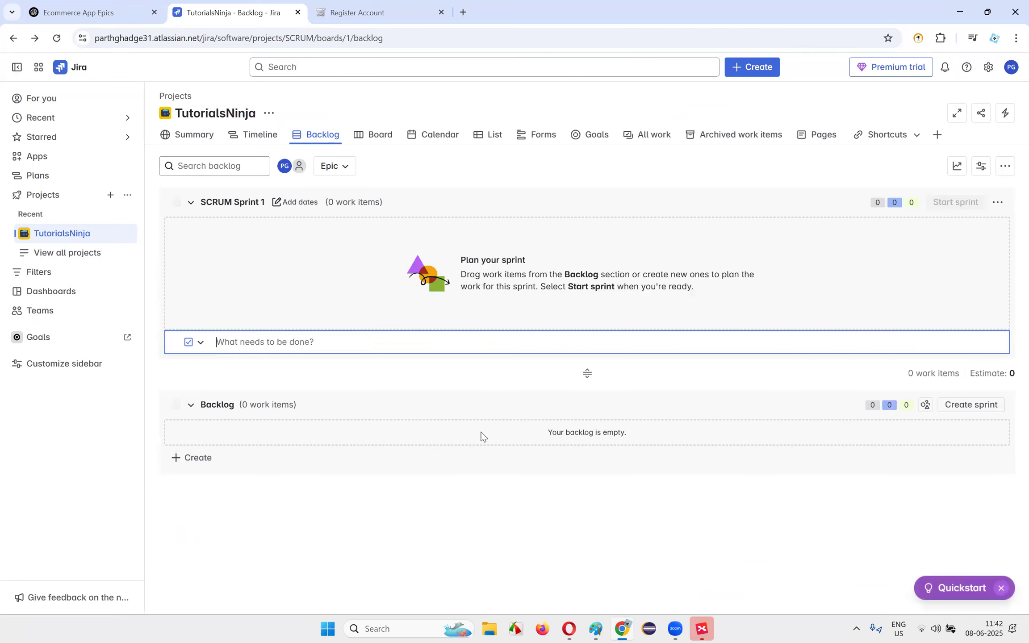
pyautogui.click(608, 512)
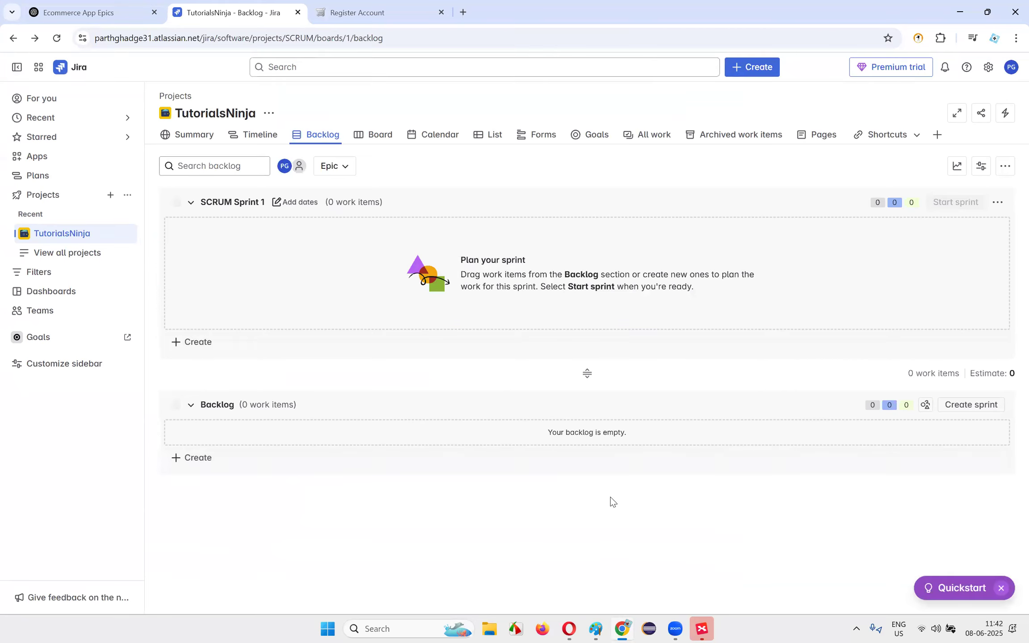
pyautogui.click(329, 166)
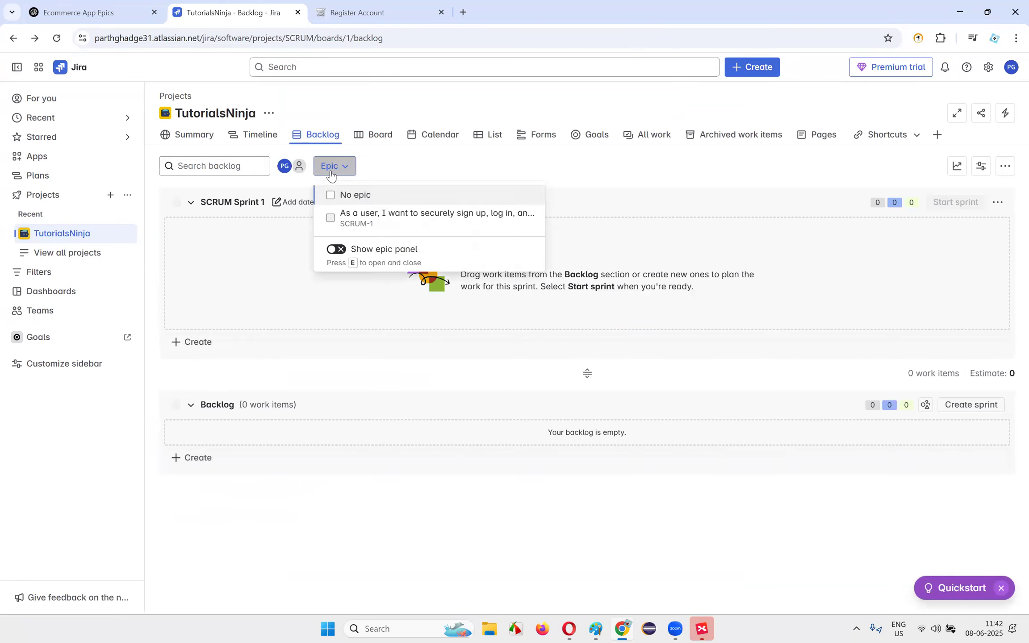
pyautogui.click(437, 168)
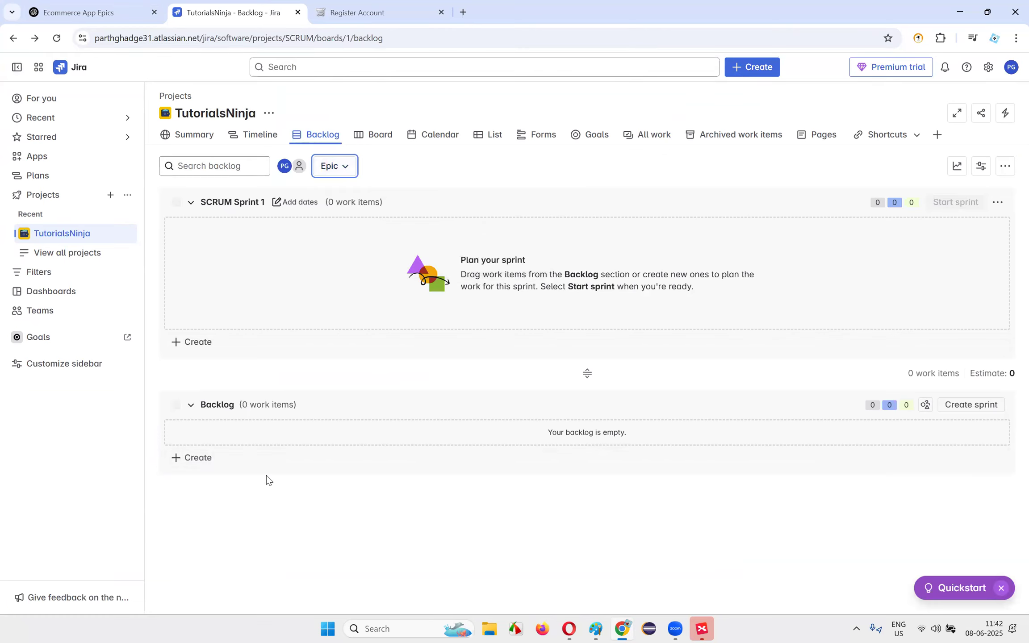
# - Show the epic panel in the backlog and select the secure sign-up epic to filter by it
pyautogui.click(333, 166)
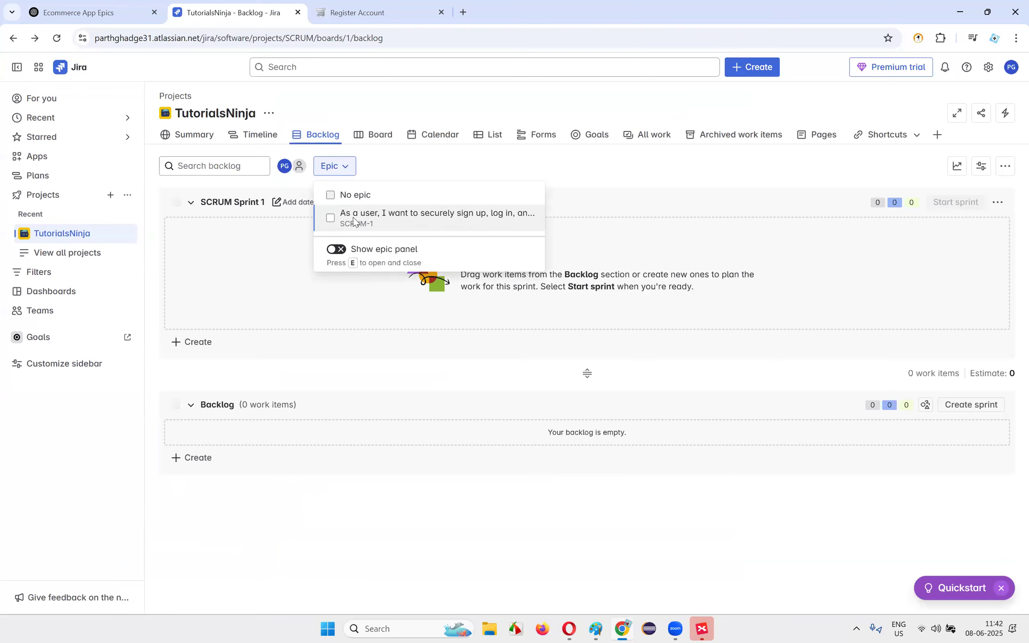
pyautogui.click(334, 249)
pyautogui.click(242, 439)
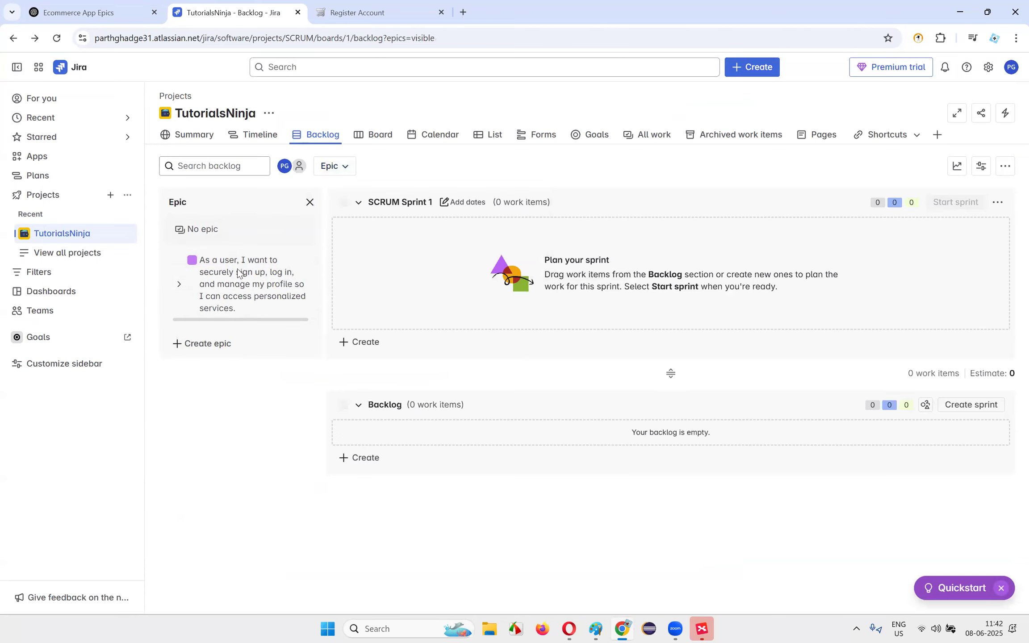
pyautogui.moveTo(250, 279); pyautogui.dragTo(393, 438)
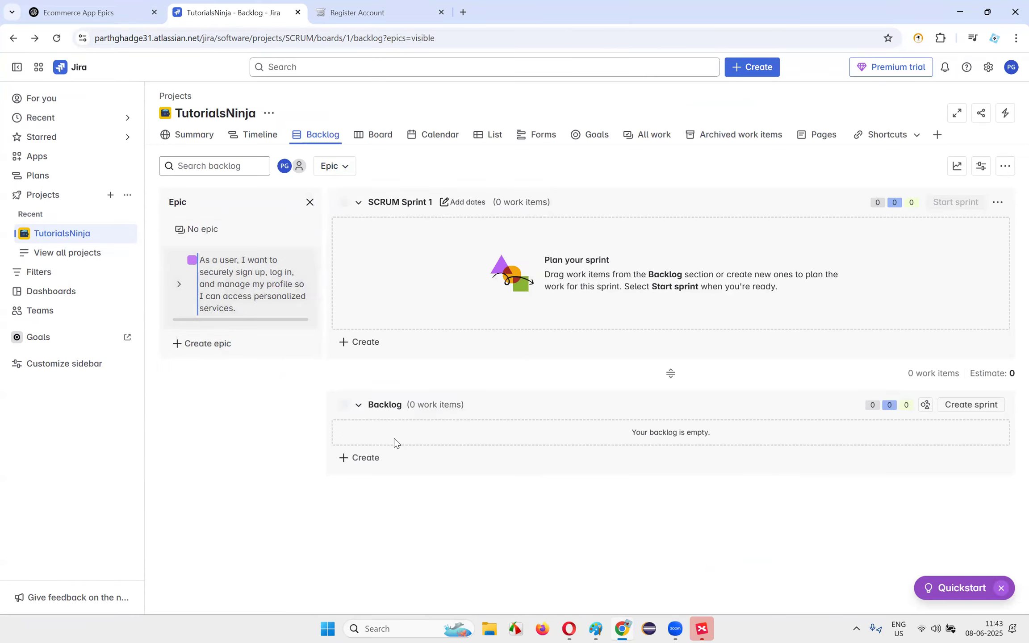
pyautogui.click(217, 293)
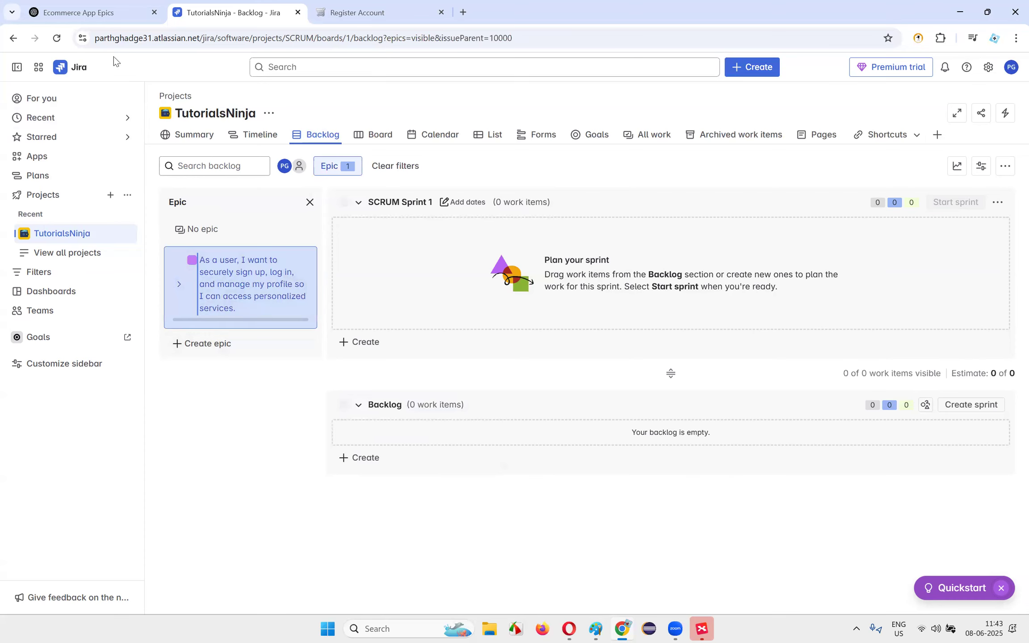
# - Switch to ChatGPT and copy the epic sentence under Product Browsing and Search
pyautogui.click(103, 12)
pyautogui.scroll(15, 500, 291)
pyautogui.scroll(20, 489, 302)
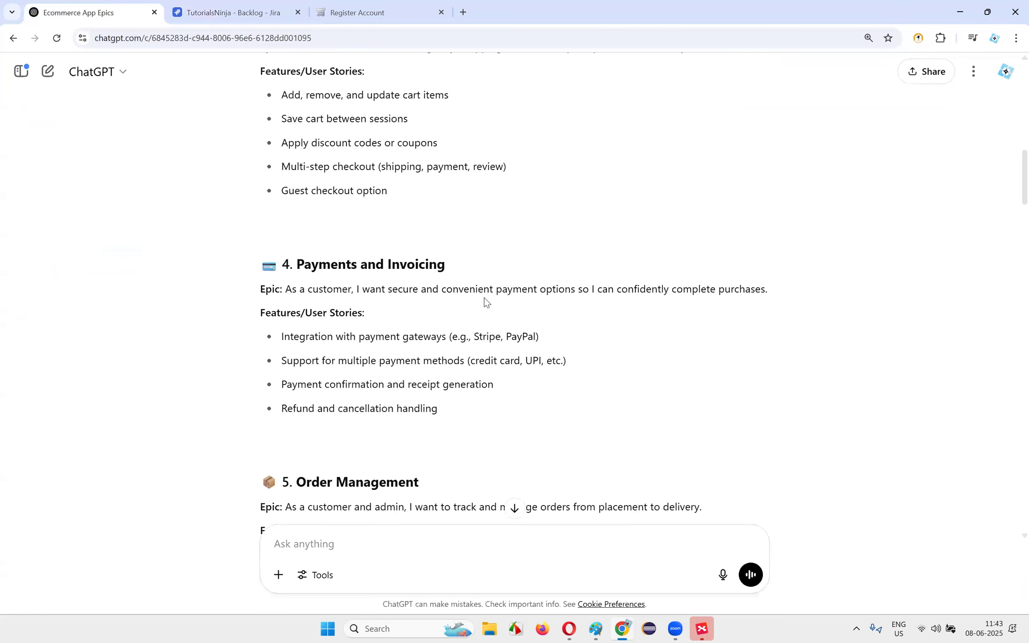
pyautogui.scroll(-5, 467, 308)
pyautogui.moveTo(283, 335); pyautogui.dragTo(427, 336)
pyautogui.click(332, 337)
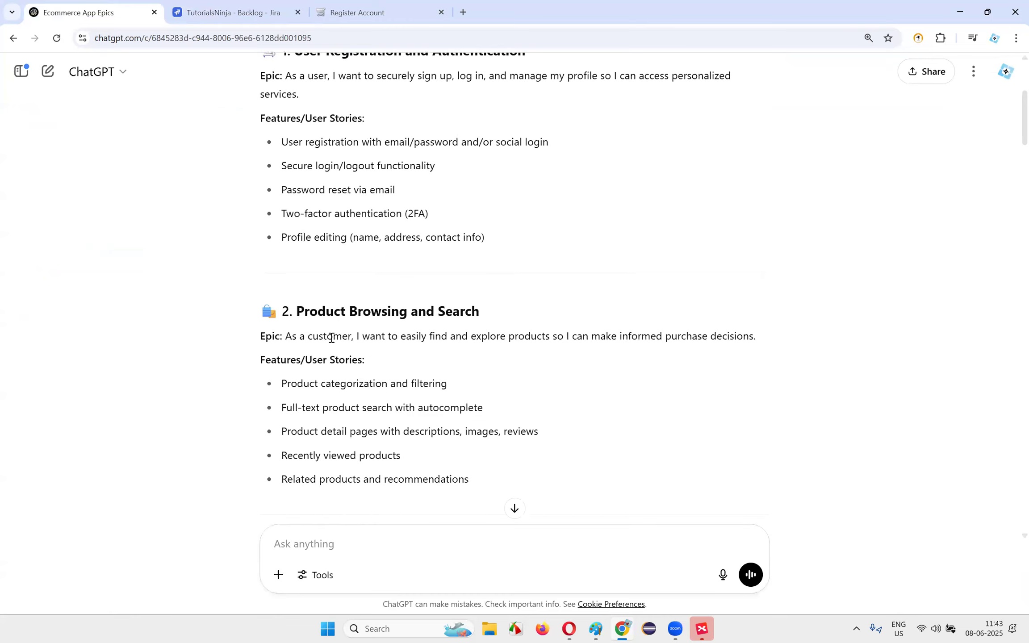
pyautogui.moveTo(286, 335); pyautogui.dragTo(793, 344)
pyautogui.hotkey('ctrl', 'c')
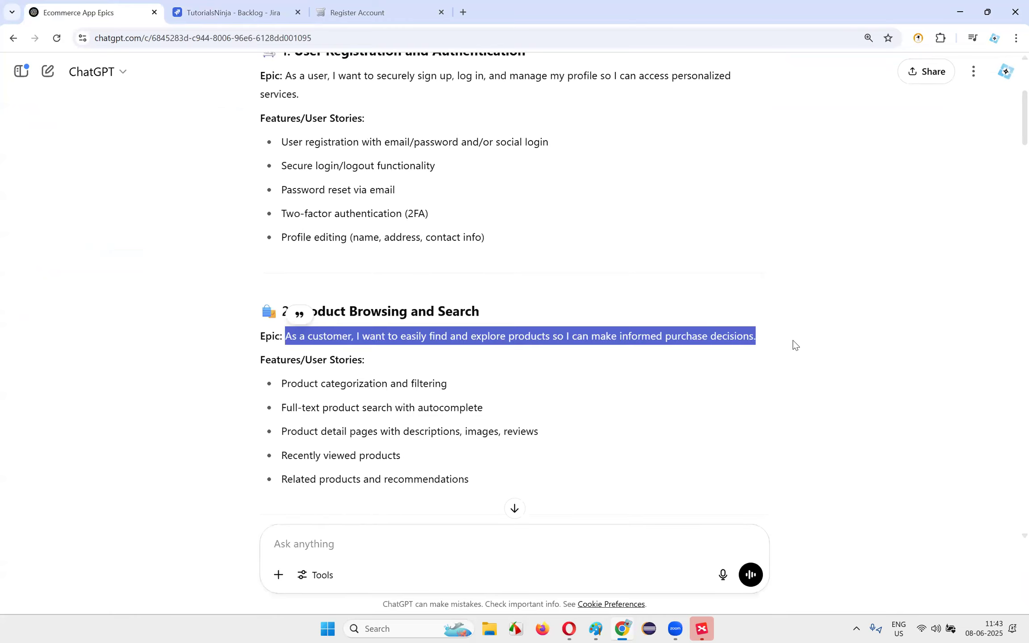
# - Submit "As a customer, I want to easily find and explore products so I can make informed purchase decisions." as a new ChatGPT prompt
pyautogui.scroll(-20, 571, 434)
pyautogui.scroll(-10, 476, 491)
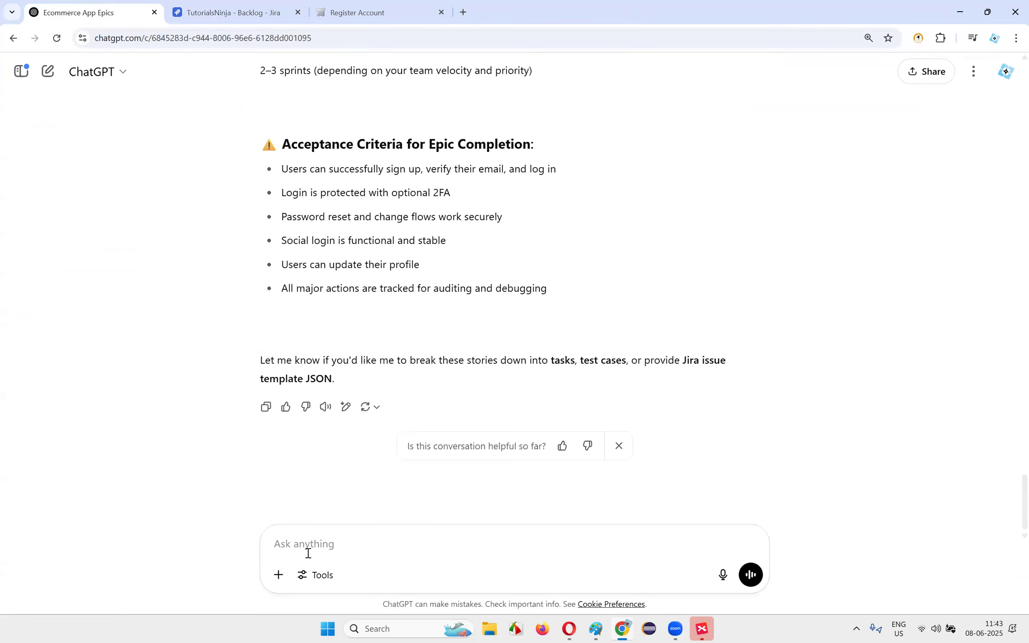
pyautogui.click(379, 546)
pyautogui.hotkey('ctrl', 'v')
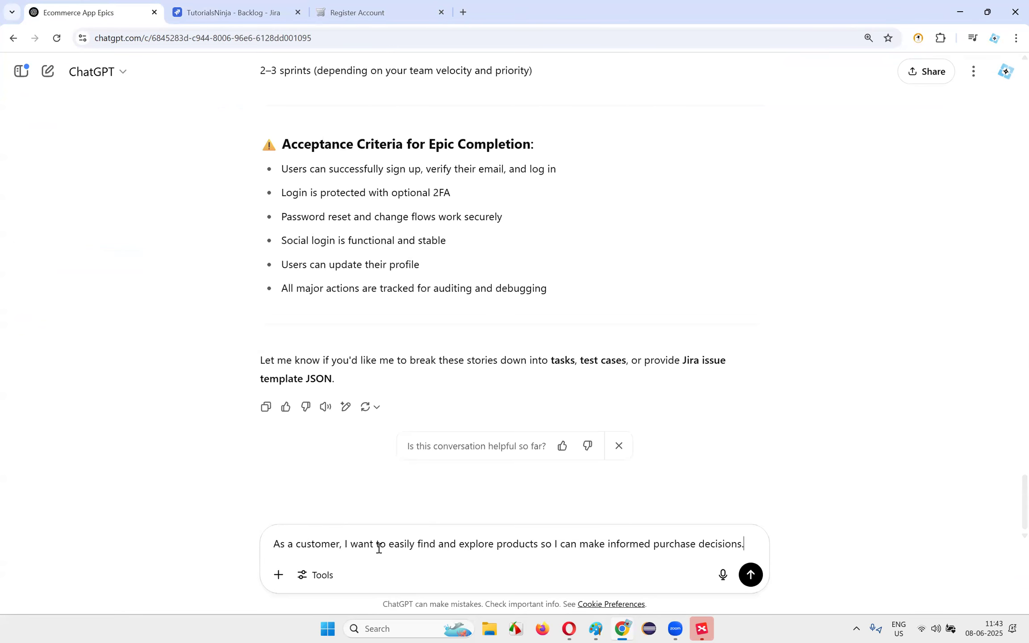
pyautogui.press('Return')
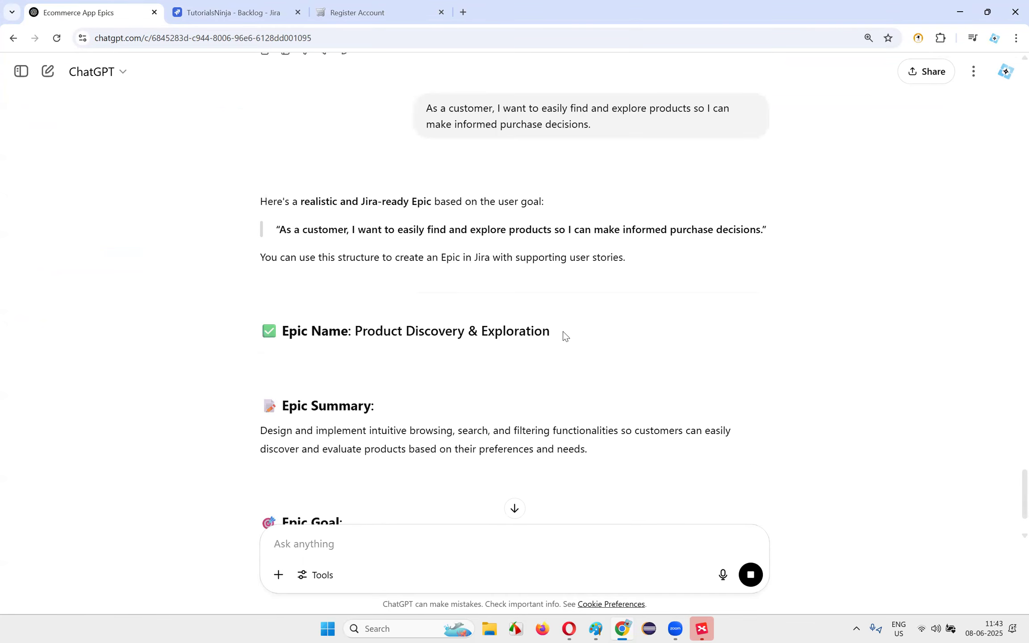
# - Switch to Jira and create an epic named "As a customer, I want to easily find and explore products so I can make informed purchase decisions."
pyautogui.scroll(-3, 420, 327)
pyautogui.scroll(1, 317, 244)
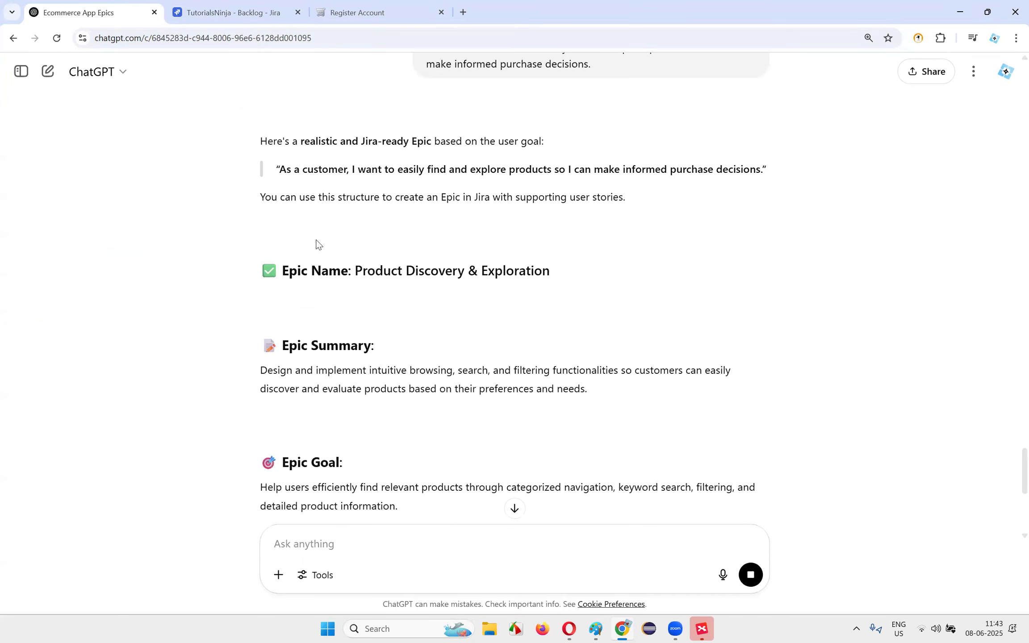
pyautogui.scroll(4, 434, 211)
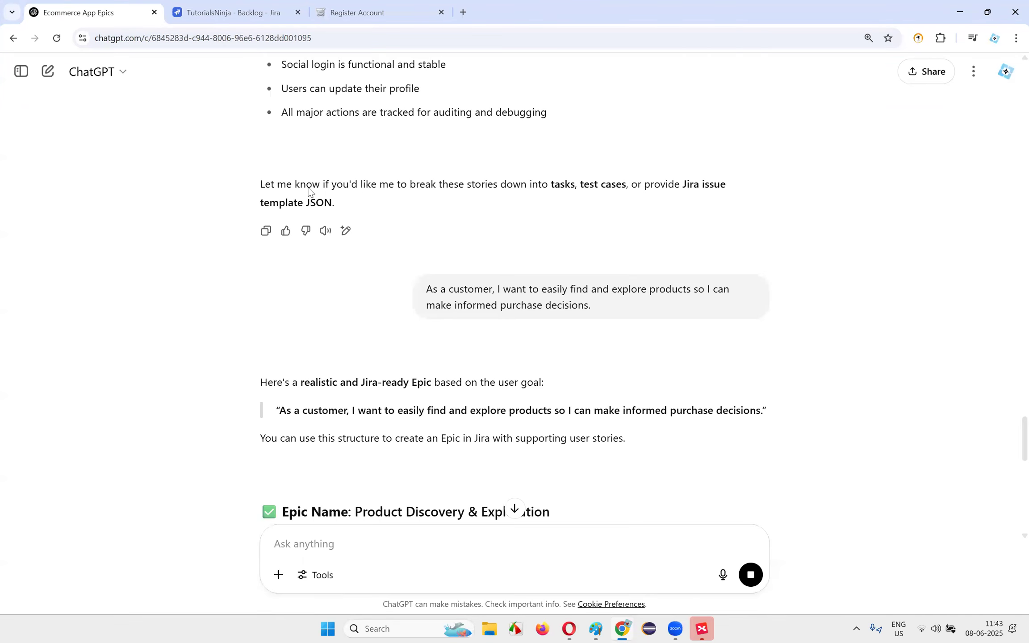
pyautogui.click(172, 14)
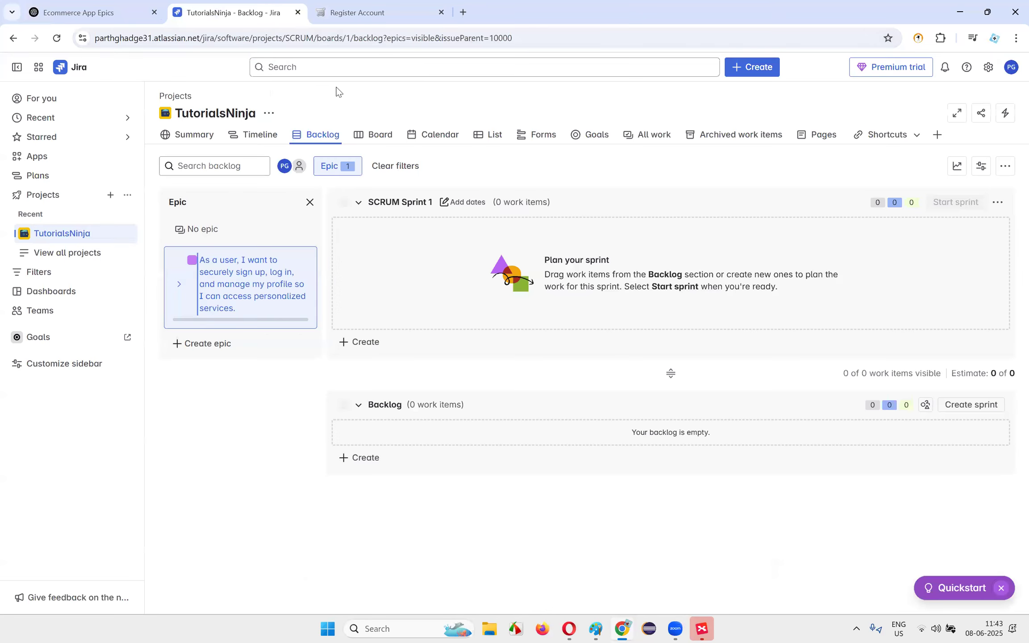
pyautogui.click(210, 344)
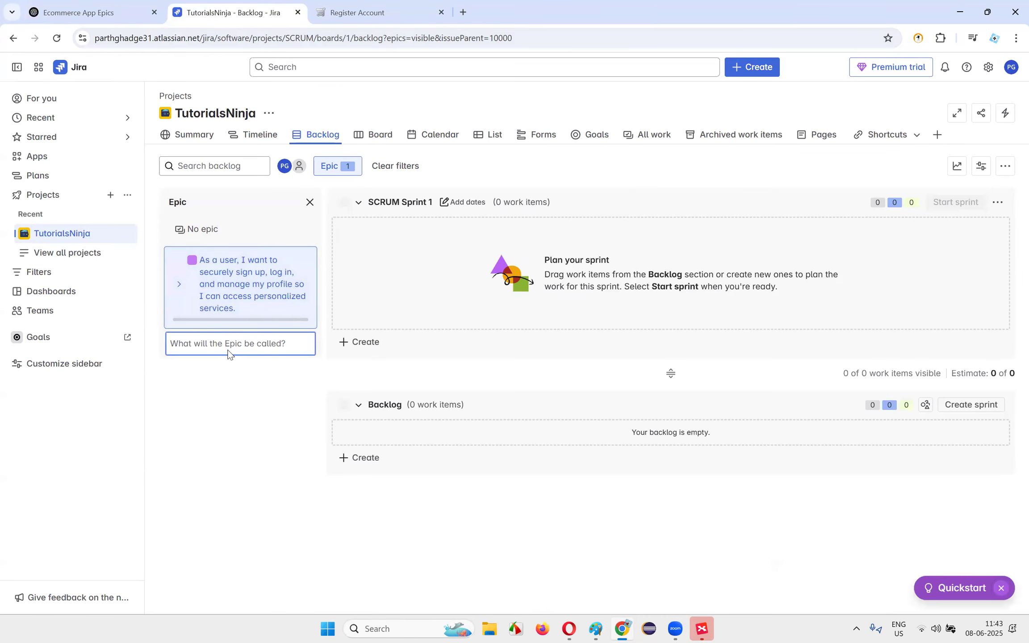
pyautogui.click(230, 381)
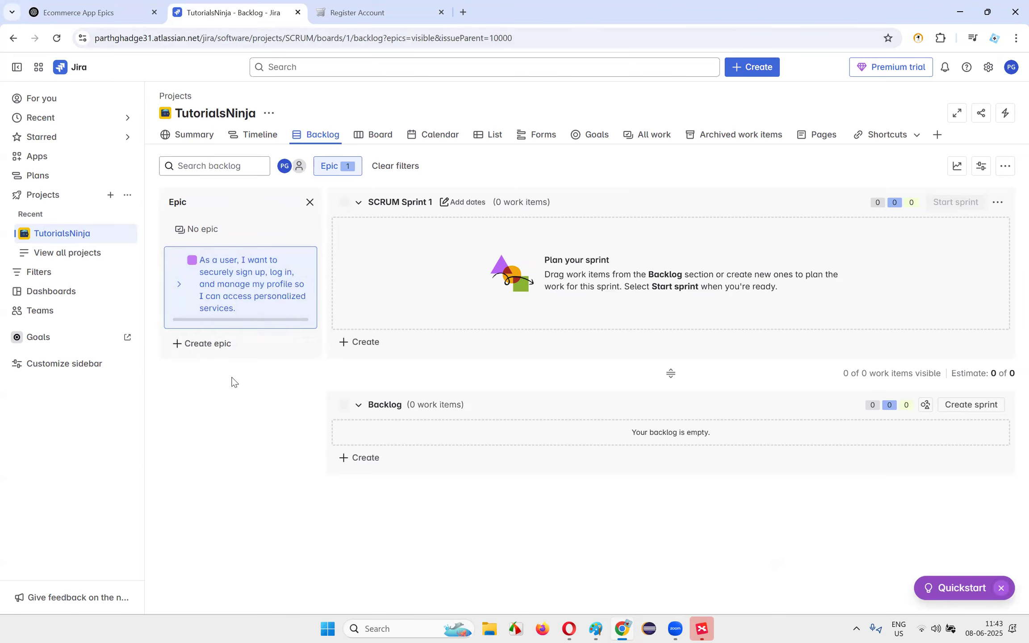
pyautogui.click(214, 346)
pyautogui.hotkey('ctrl', 'v')
pyautogui.moveTo(216, 348); pyautogui.dragTo(53, 338)
pyautogui.click(201, 343)
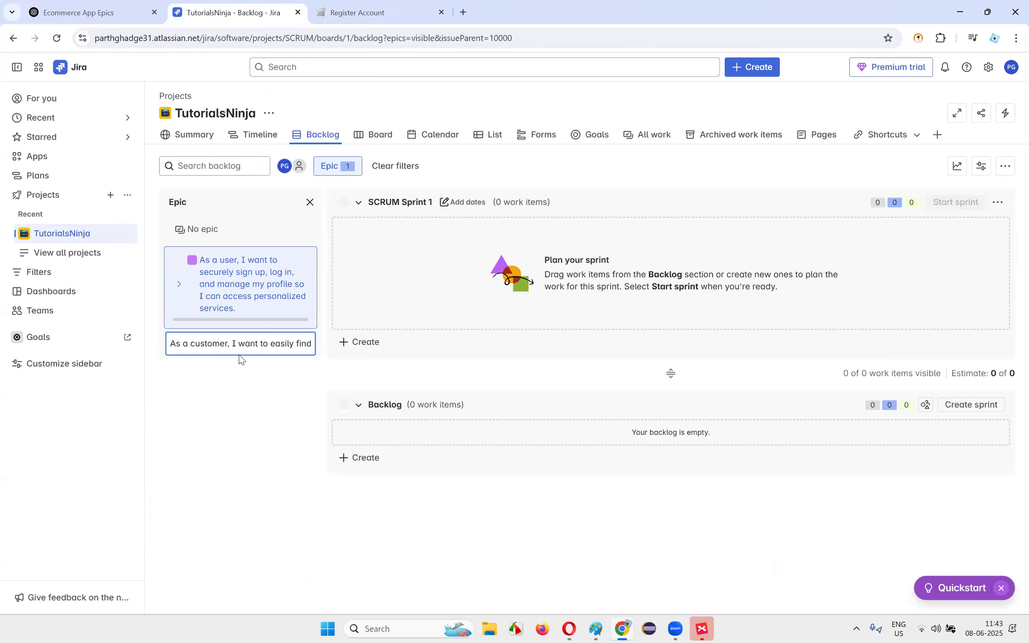
pyautogui.moveTo(226, 344); pyautogui.dragTo(314, 347)
pyautogui.click(303, 343)
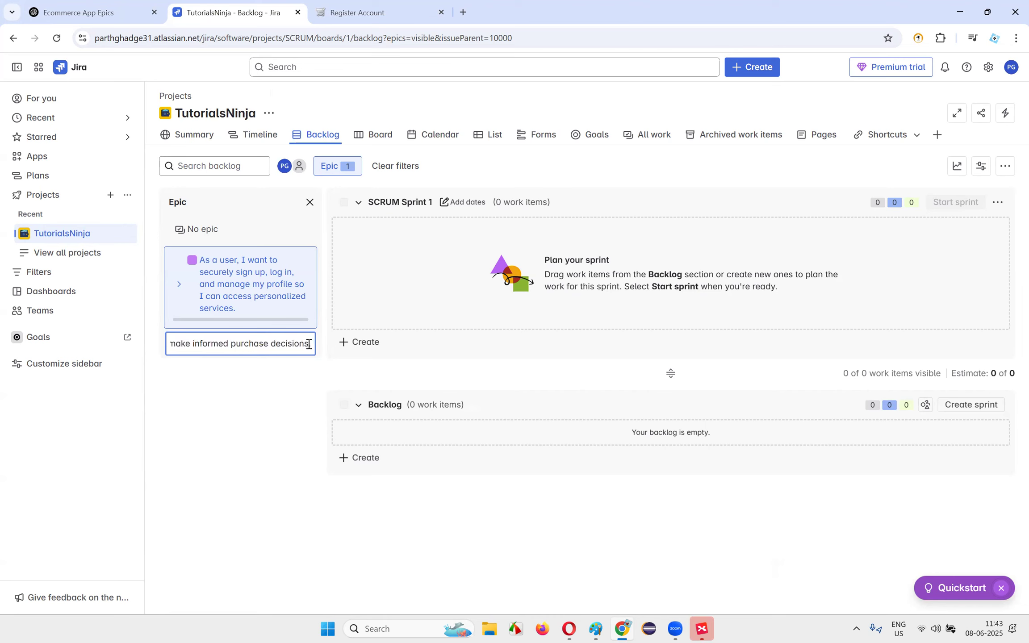
pyautogui.press('Return')
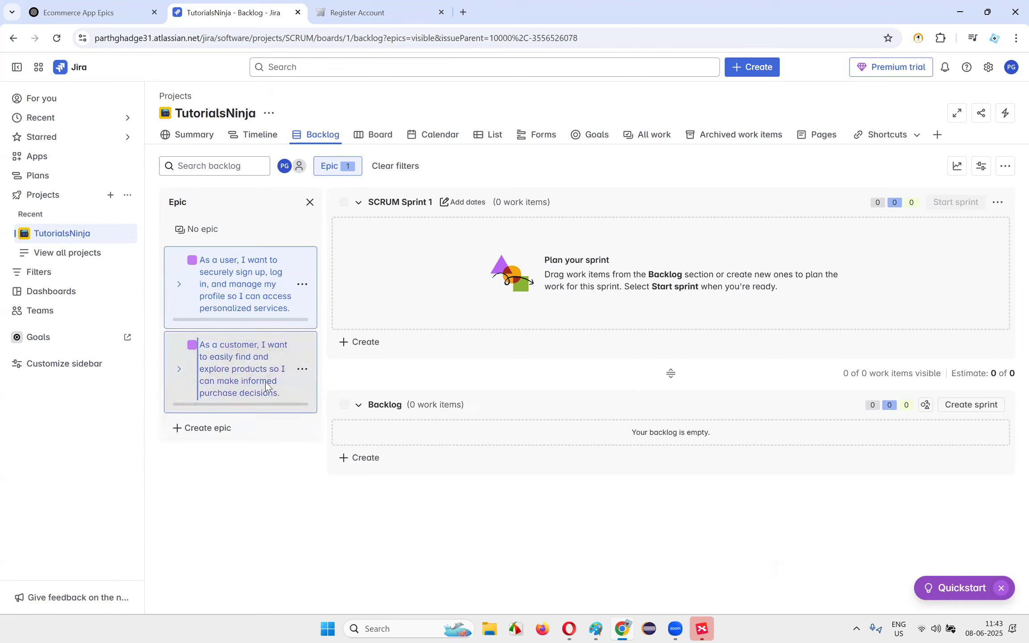
# - Add the new product exploration epic to the backlog's epic filter and reload the page
pyautogui.click(302, 368)
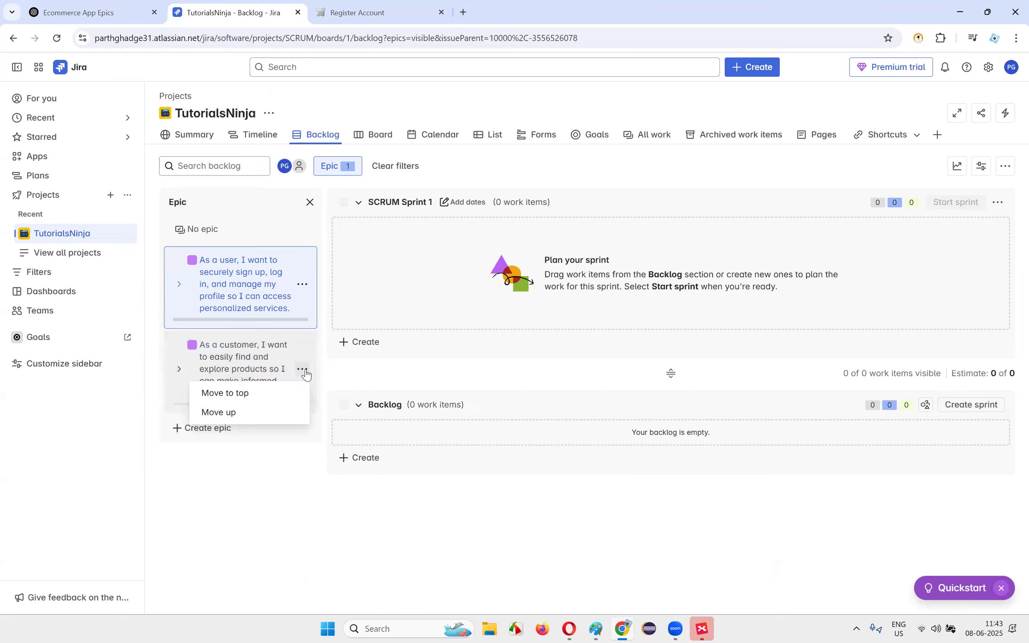
pyautogui.click(237, 373)
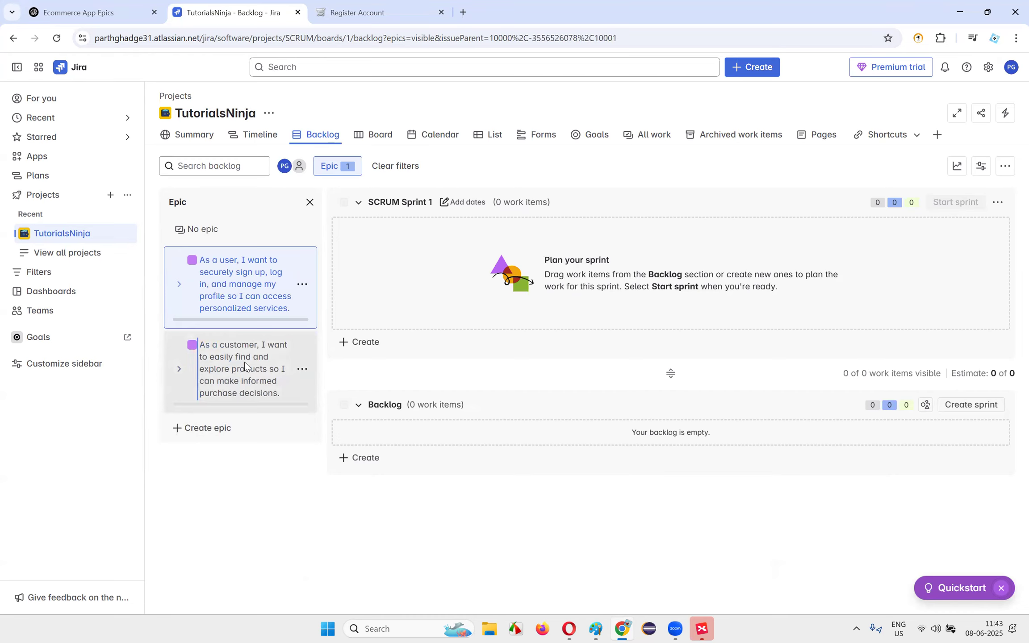
pyautogui.rightClick(293, 362)
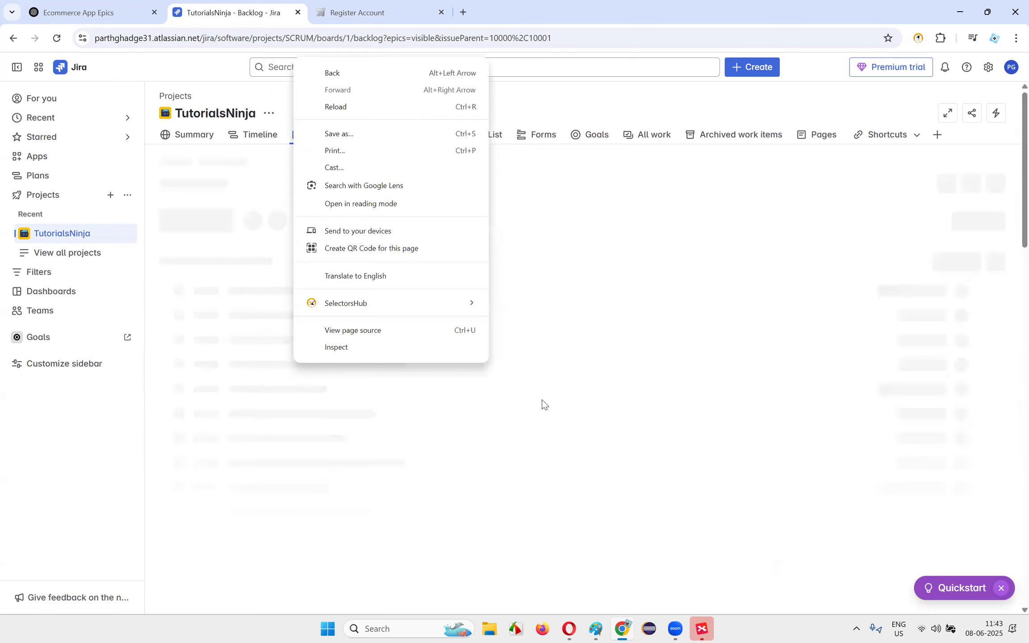
pyautogui.click(645, 292)
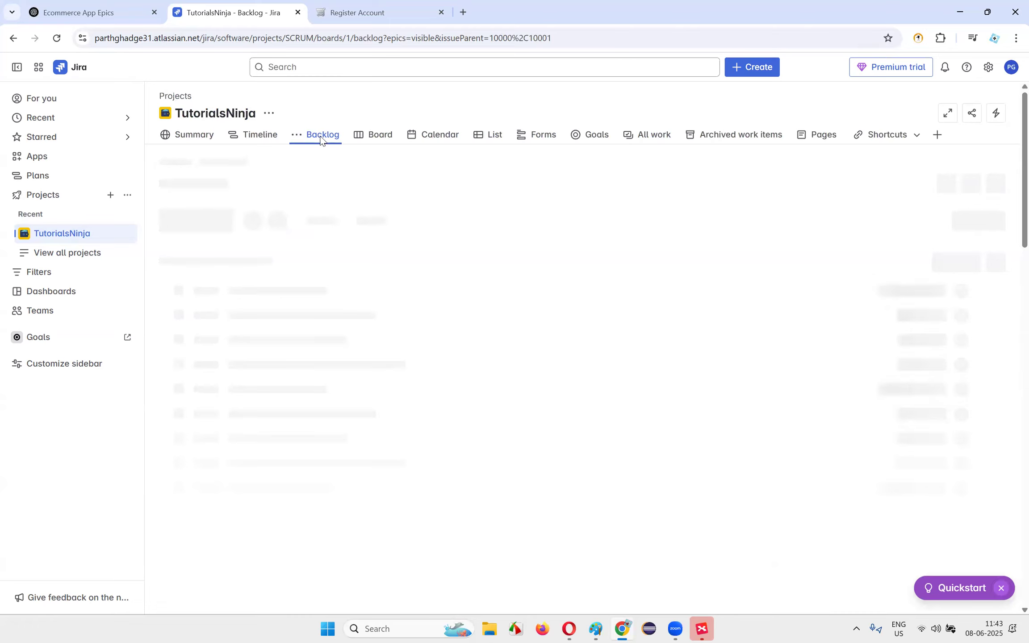
pyautogui.click(61, 41)
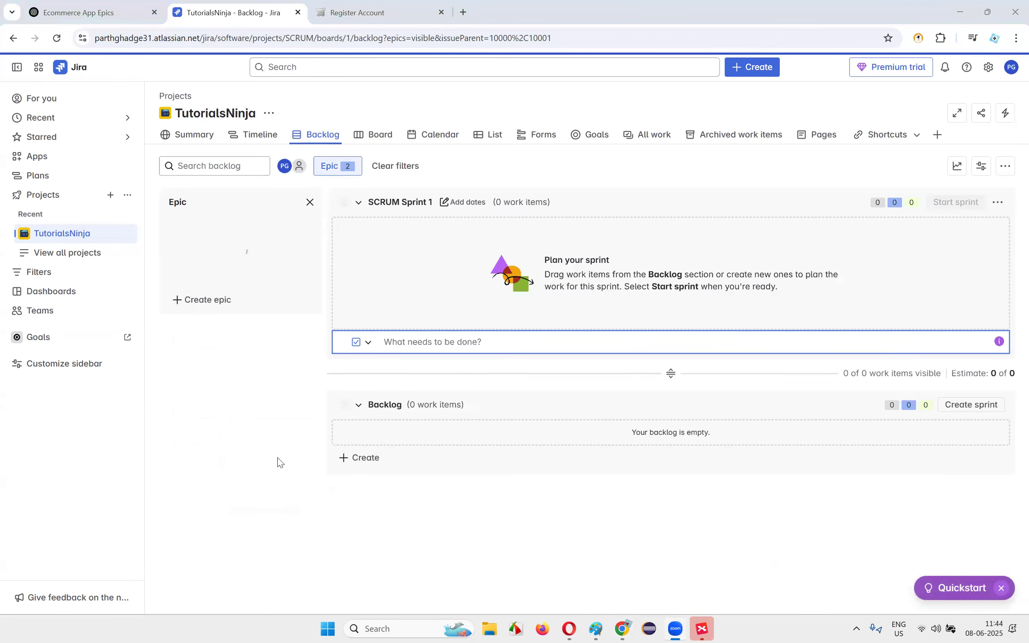
# - Expand the product exploration epic in the epic list and open its full details
pyautogui.click(302, 369)
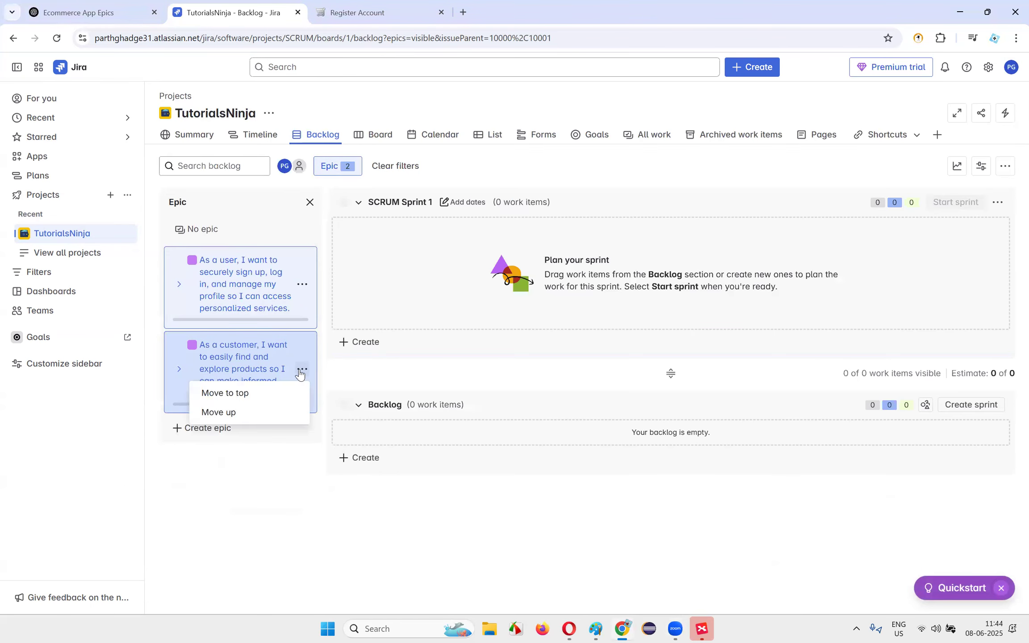
pyautogui.click(209, 458)
pyautogui.click(242, 373)
pyautogui.click(302, 371)
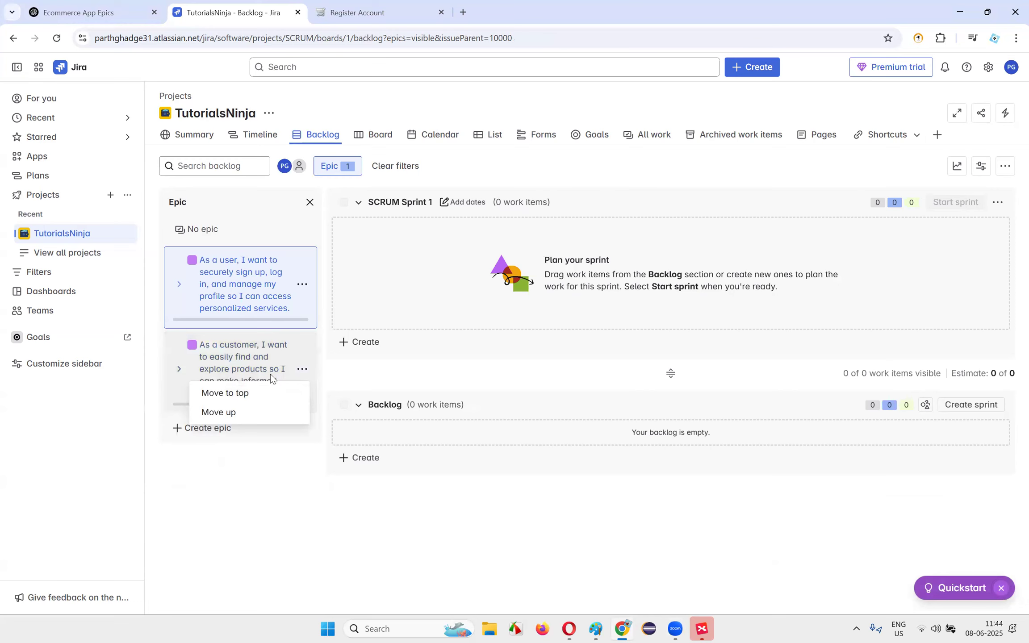
pyautogui.click(203, 374)
pyautogui.click(179, 372)
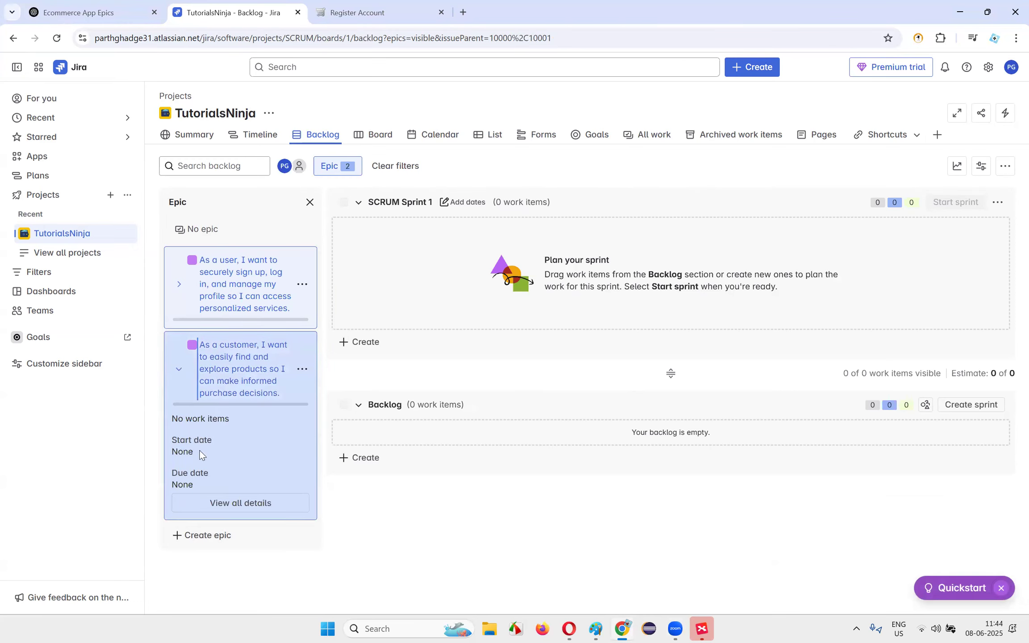
pyautogui.click(230, 504)
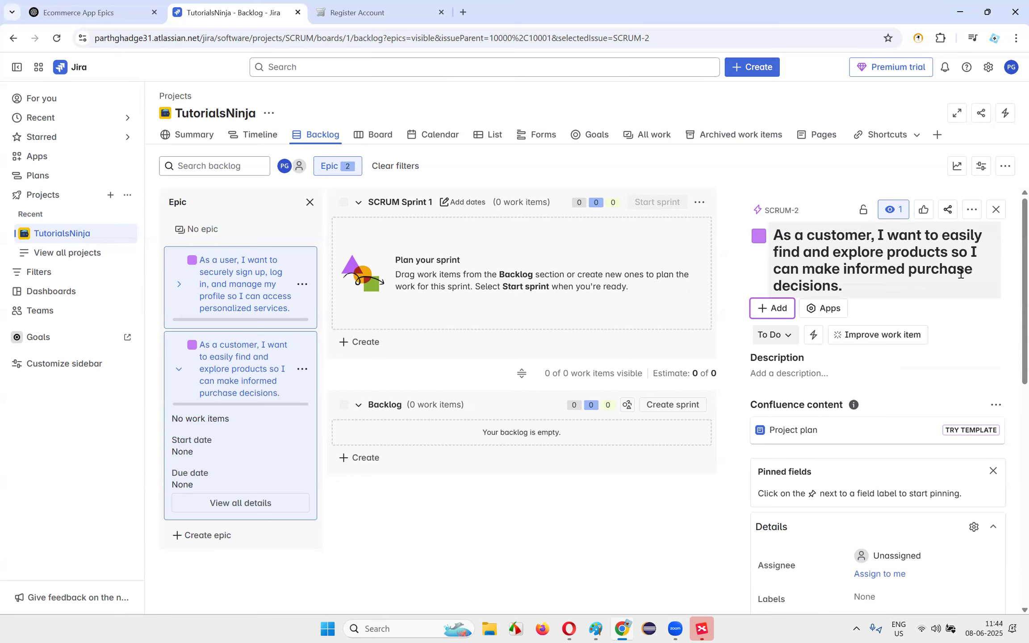
# - Open the epic's description for editing, and copy the Epic Summary paragraph of the Product Discovery & Exploration epic from ChatGPT
pyautogui.scroll(-1, 912, 301)
pyautogui.scroll(1, 902, 326)
pyautogui.scroll(-3, 989, 347)
pyautogui.scroll(3, 859, 294)
pyautogui.scroll(-5, 985, 335)
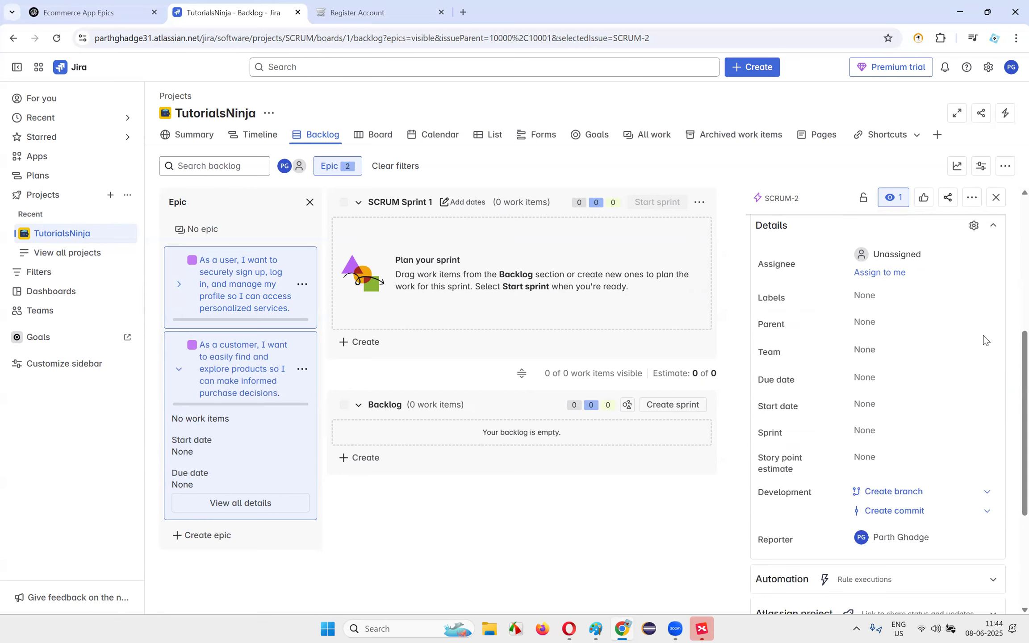
pyautogui.scroll(5, 974, 339)
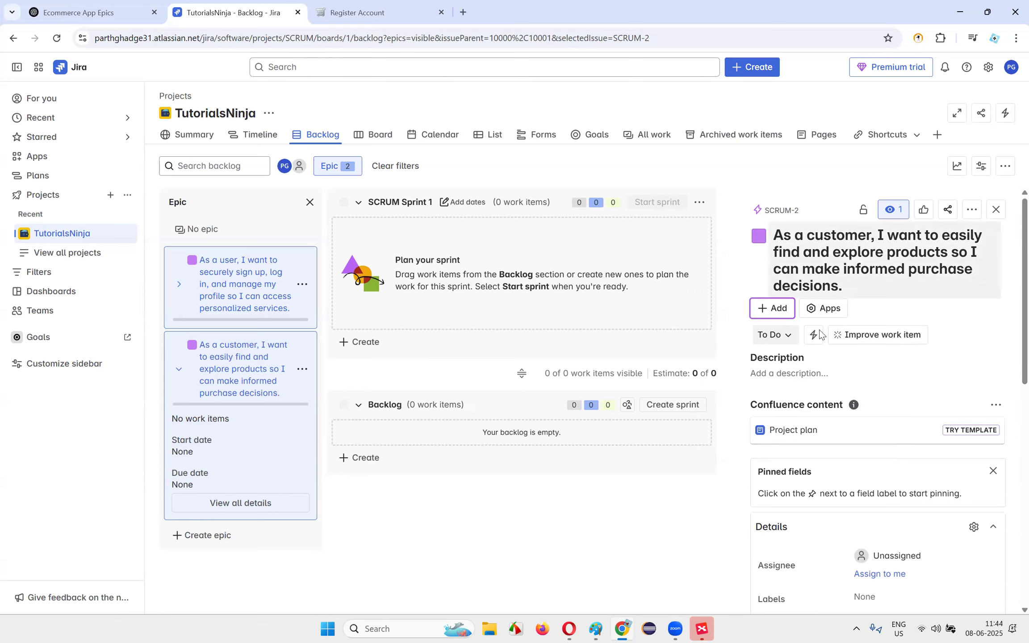
pyautogui.click(796, 380)
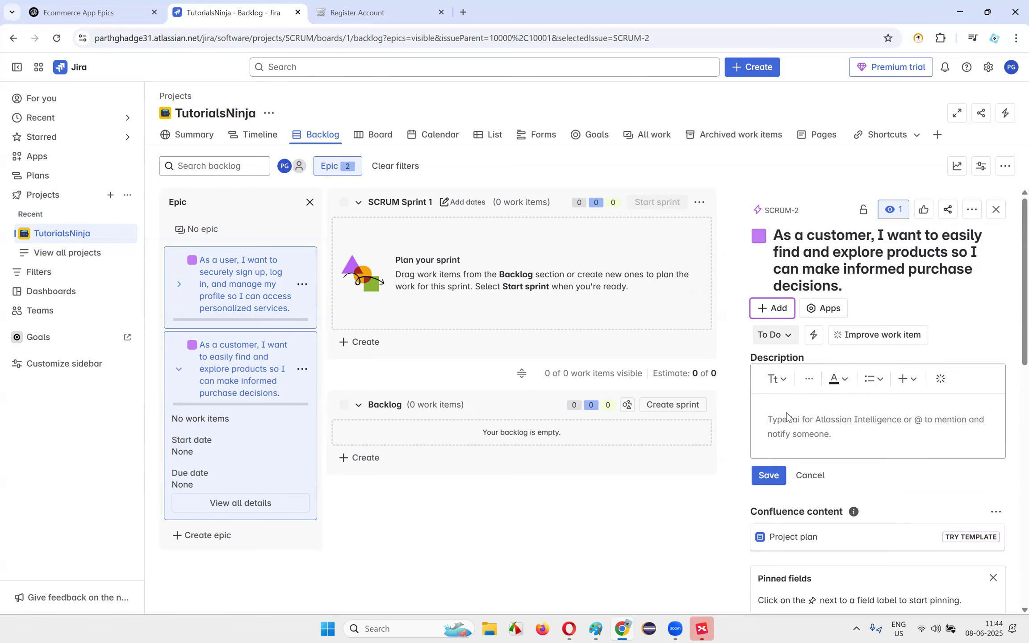
pyautogui.click(67, 5)
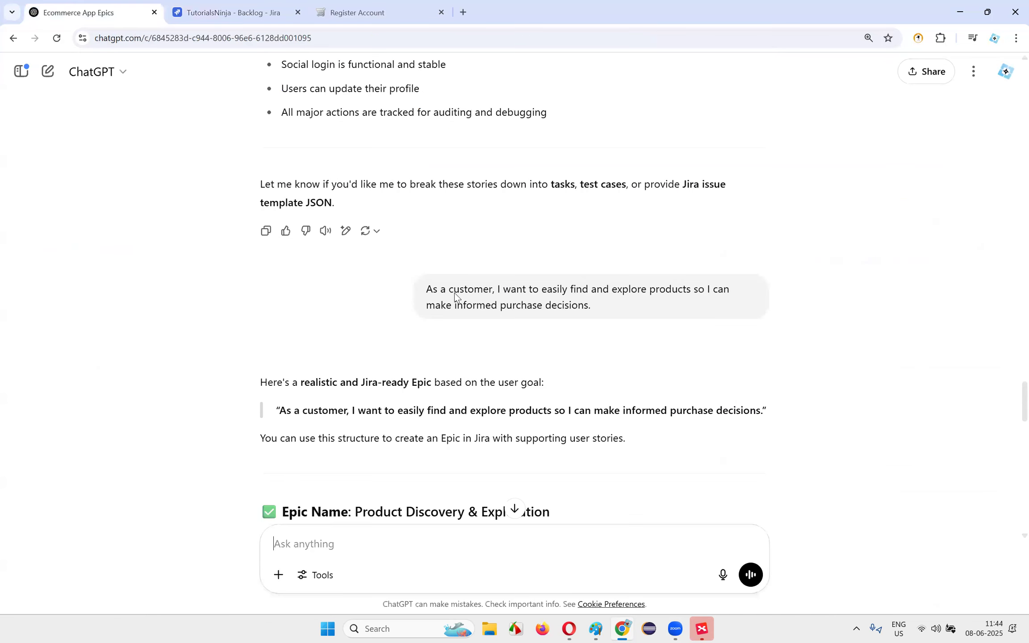
pyautogui.scroll(-5, 299, 363)
pyautogui.moveTo(262, 373); pyautogui.dragTo(616, 396)
pyautogui.hotkey('ctrl', 'c')
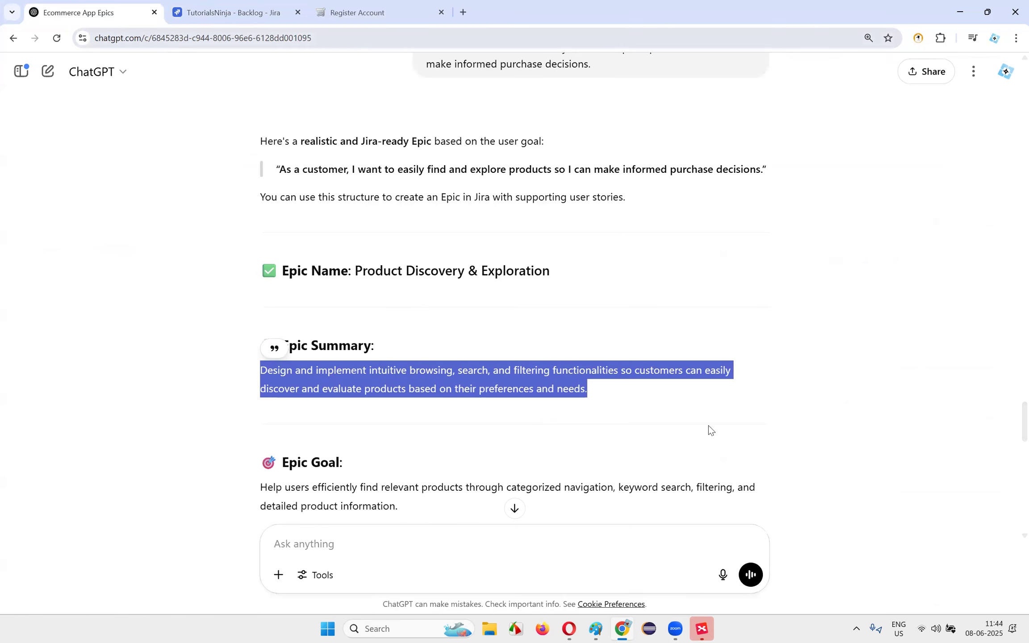
# - Return to Jira, paste the copied summary as the product exploration epic's description and save it
pyautogui.hotkey('ctrl', 'Tab')
pyautogui.hotkey('ctrl', 'v')
pyautogui.click(769, 508)
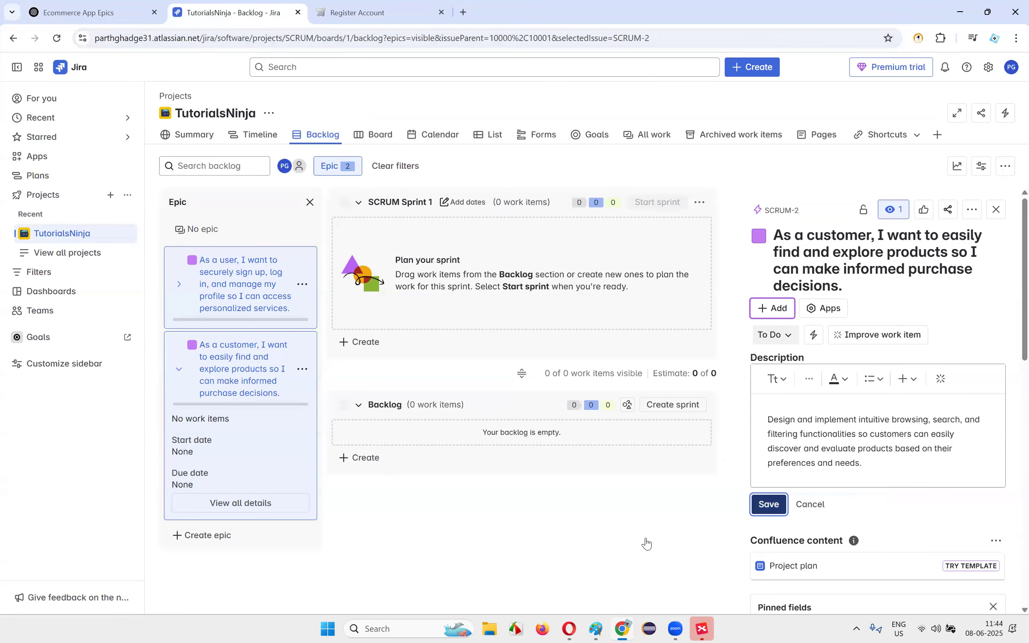
pyautogui.scroll(-7, 935, 419)
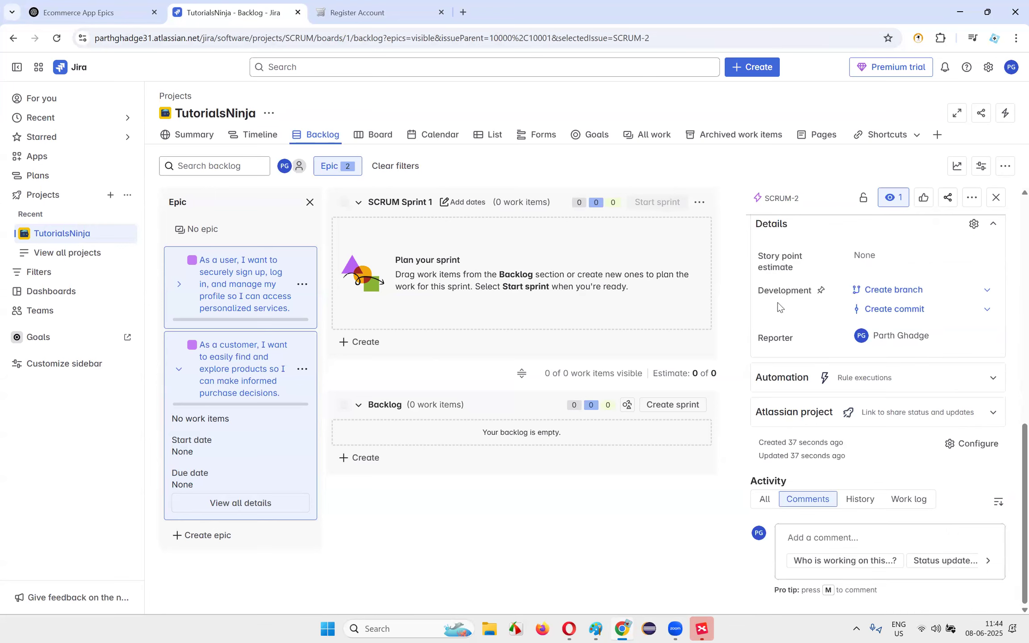
pyautogui.scroll(5, 936, 418)
pyautogui.scroll(2, 936, 418)
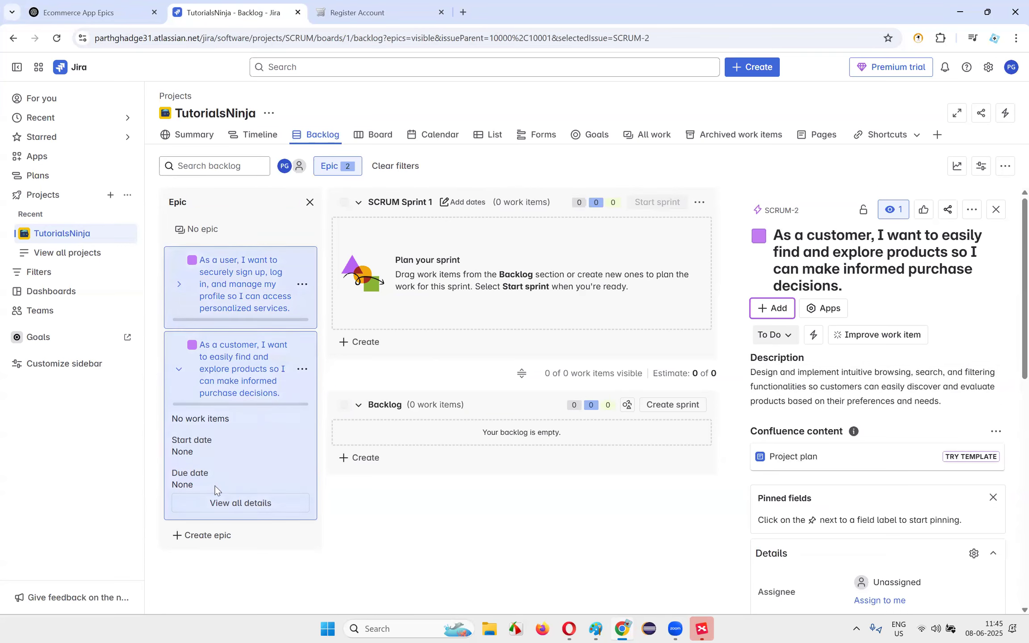
# - Start another epic in the backlog, and copy the epic sentence under Shopping Cart and Checkout from ChatGPT
pyautogui.click(208, 535)
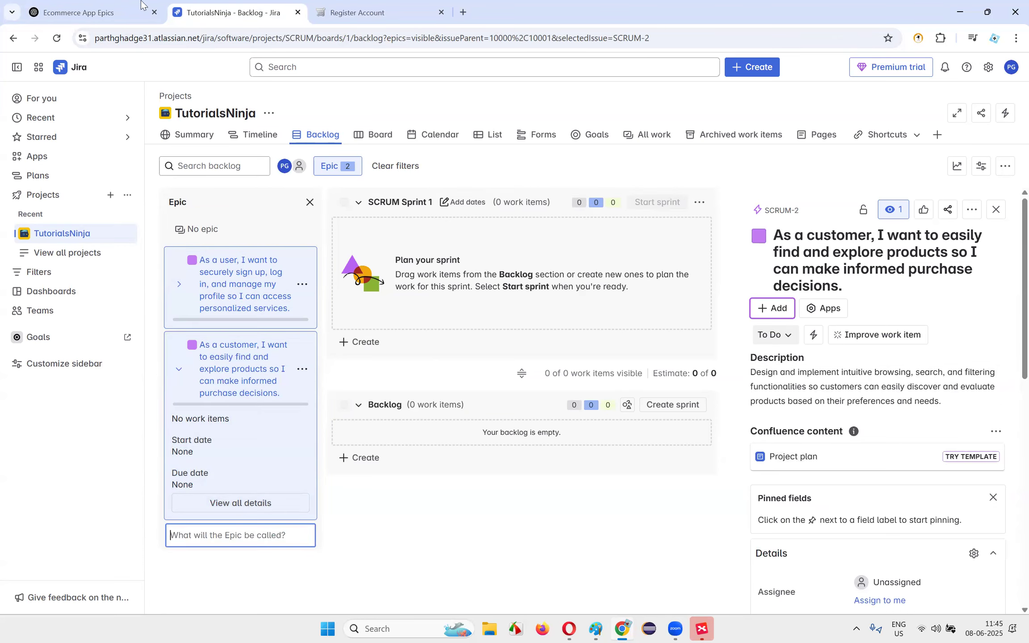
pyautogui.click(89, 13)
pyautogui.scroll(20, 350, 297)
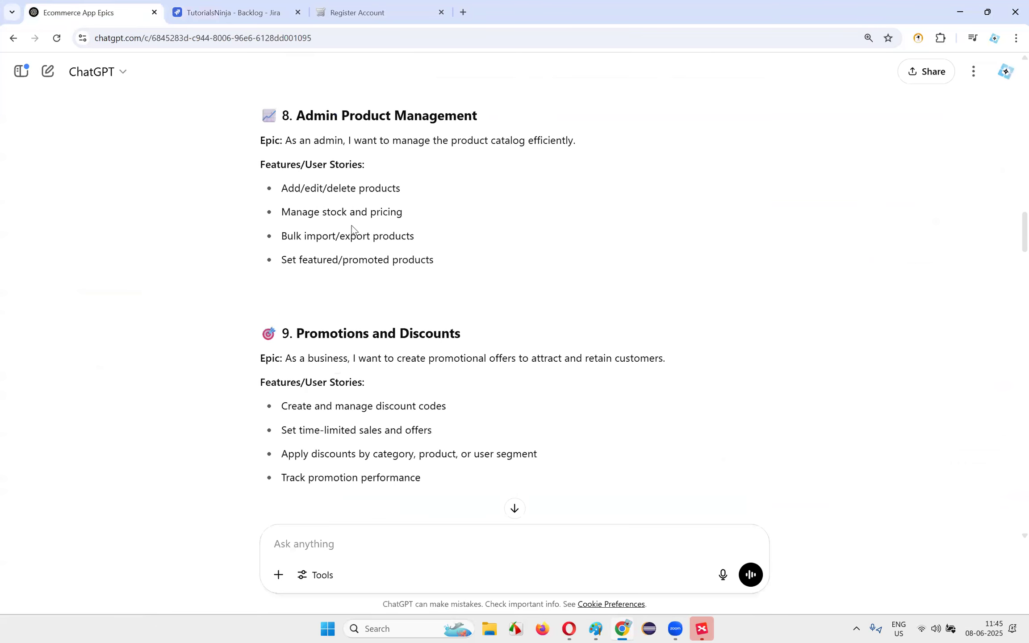
pyautogui.scroll(5, 352, 236)
pyautogui.scroll(-5, 375, 242)
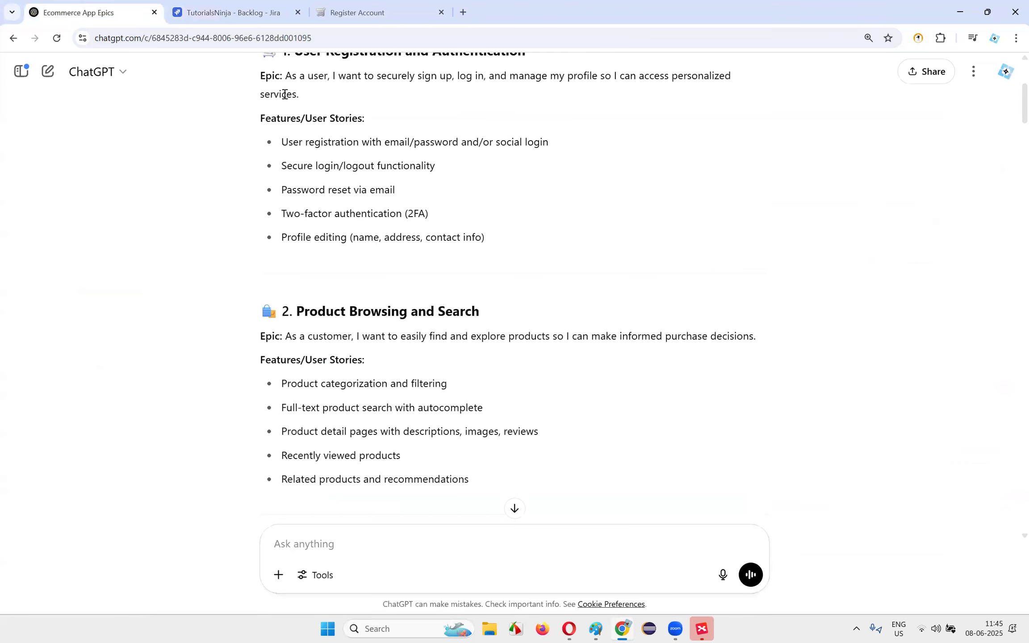
pyautogui.scroll(3, 375, 242)
pyautogui.moveTo(293, 171); pyautogui.dragTo(558, 318)
pyautogui.click(558, 317)
pyautogui.scroll(-10, 554, 328)
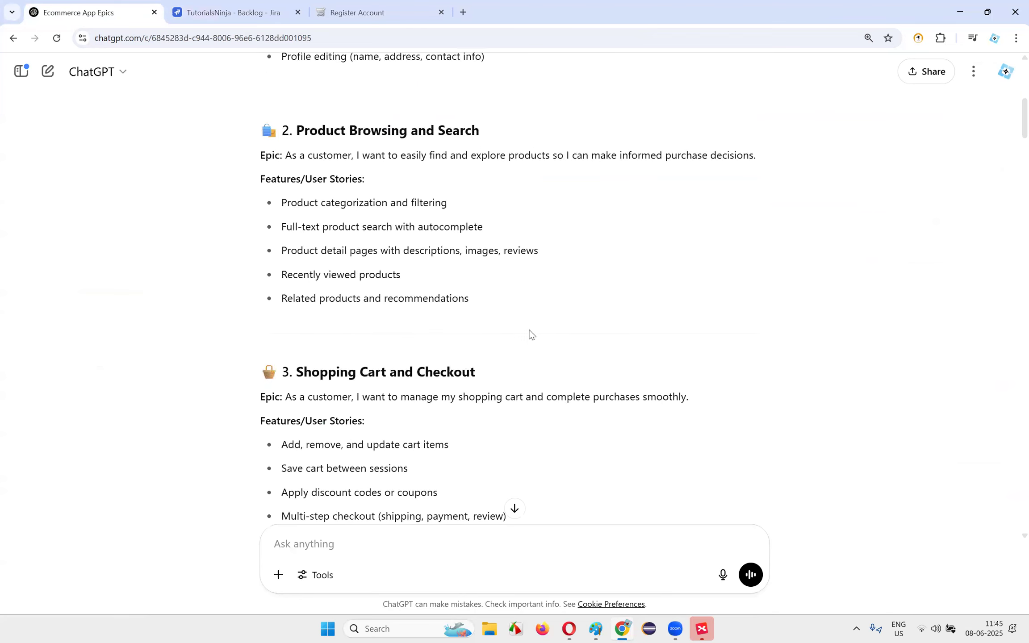
pyautogui.moveTo(288, 217); pyautogui.dragTo(690, 216)
pyautogui.hotkey('ctrl', 'c')
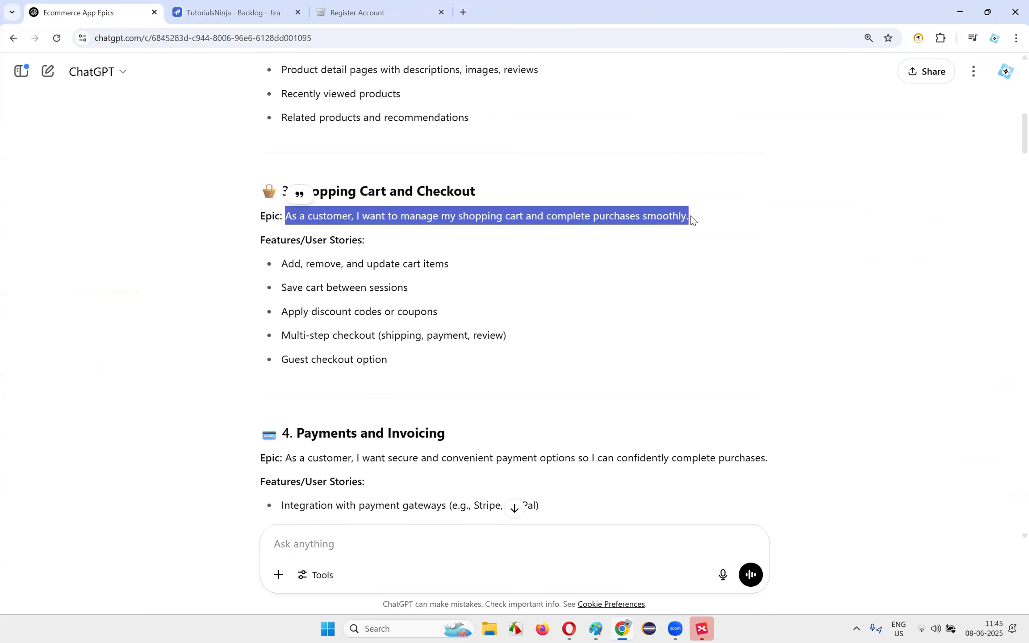
# - Return to Jira and create the epic "As a customer, I want to manage my shopping cart and complete purchases smoothly."
pyautogui.click(267, 4)
pyautogui.hotkey('ctrl', 'v')
pyautogui.press('Return')
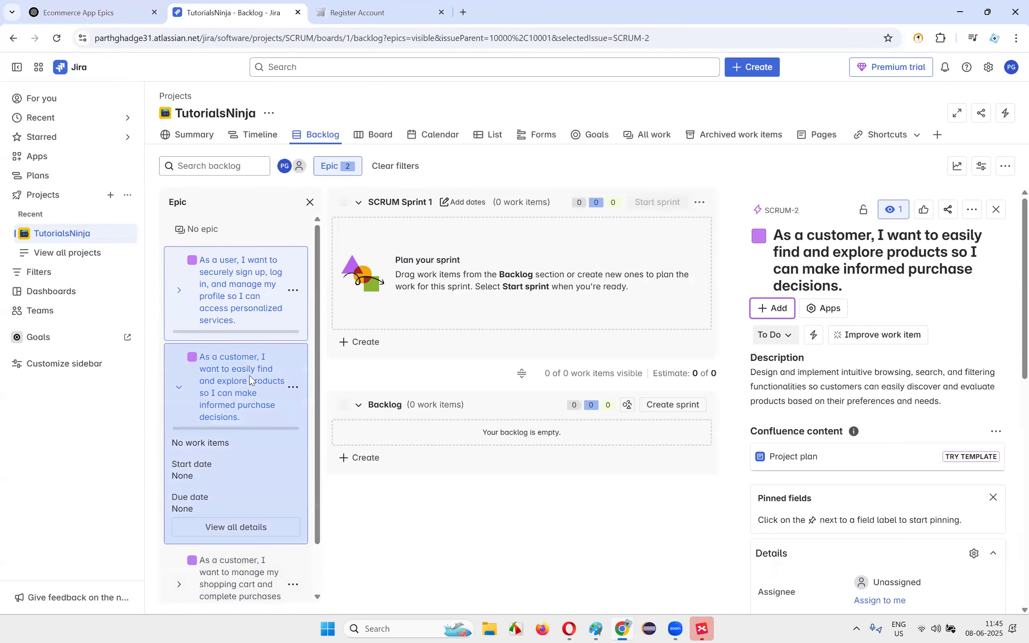
# - Open the details of the shopping cart epic and start editing its empty description
pyautogui.click(179, 386)
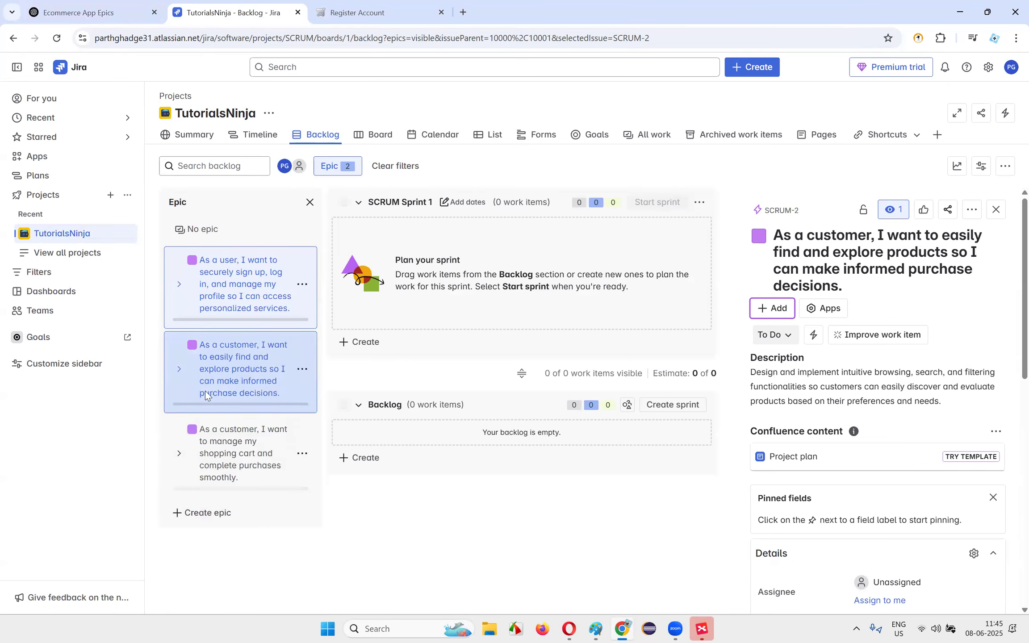
pyautogui.click(178, 459)
pyautogui.click(233, 559)
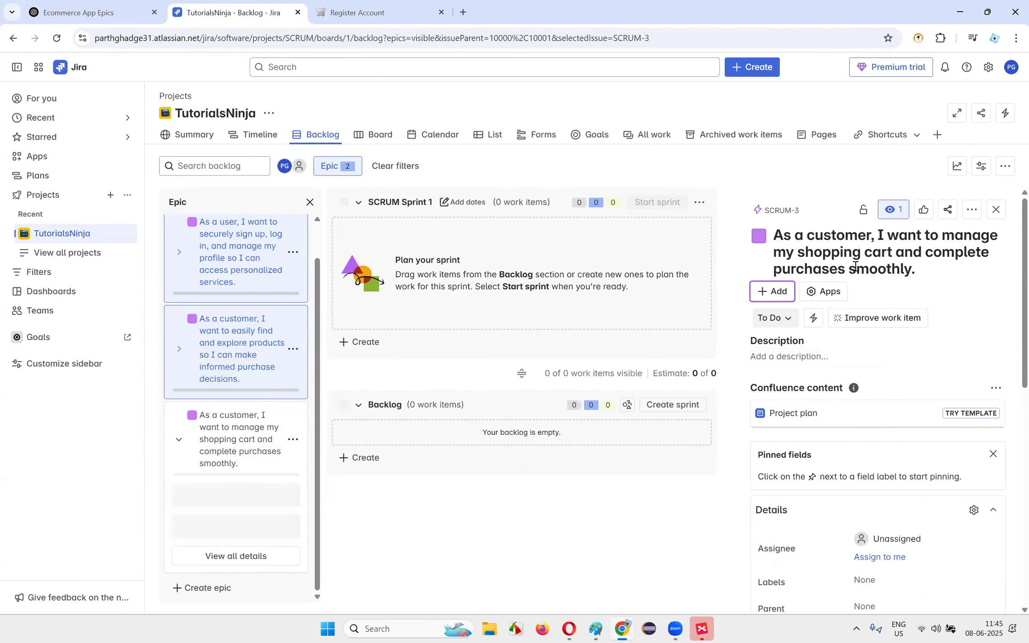
pyautogui.scroll(-3, 799, 353)
pyautogui.scroll(2, 804, 292)
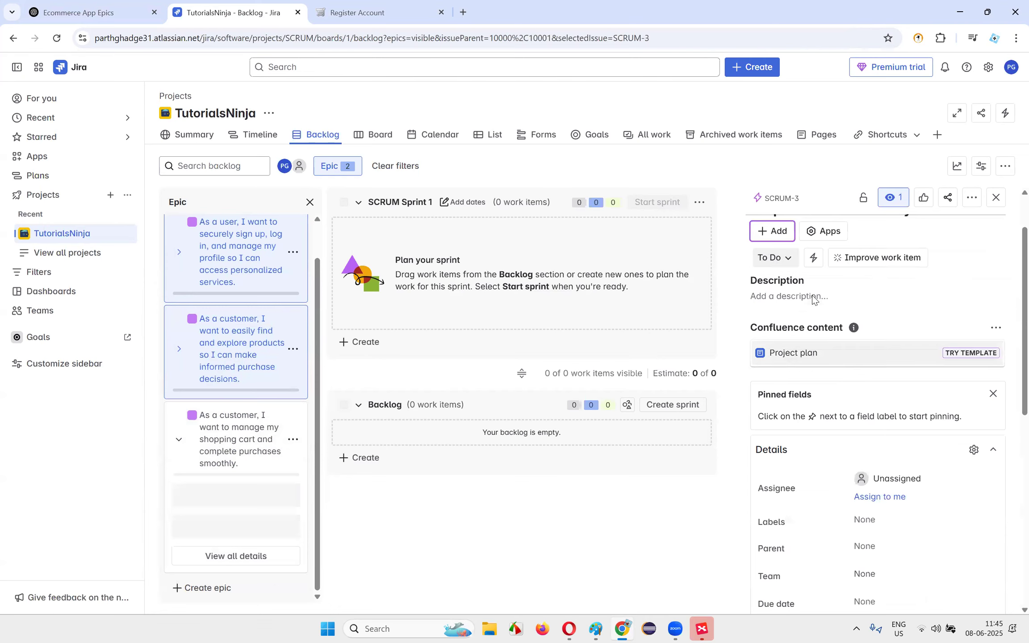
pyautogui.click(788, 300)
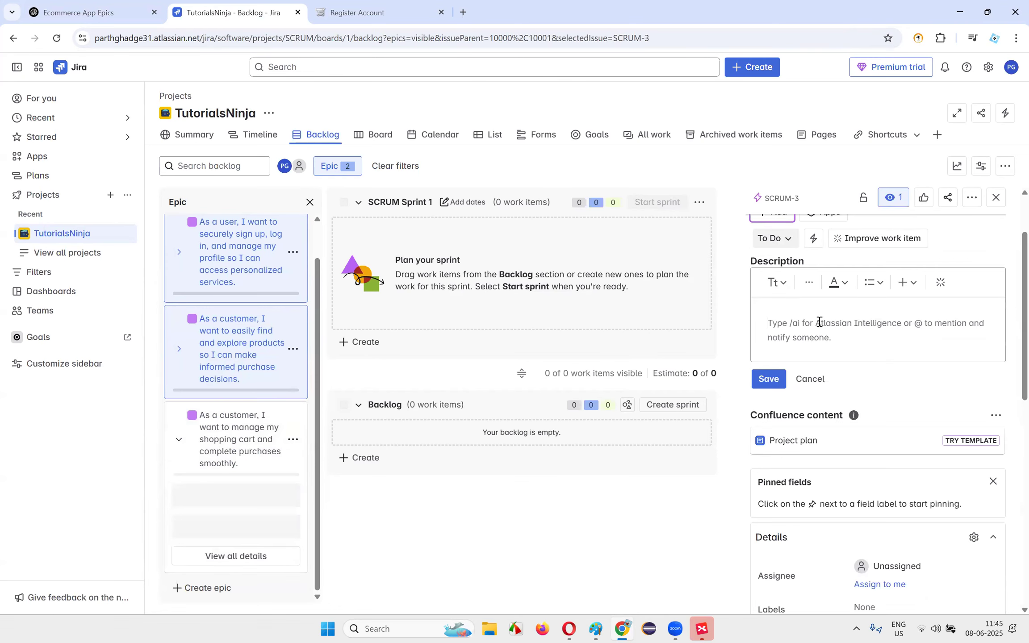
# - Switch to ChatGPT and submit the prompt "As a customer, I want to manage my shopping cart and complete purchases smoothly."
pyautogui.click(78, 12)
pyautogui.scroll(-5, 429, 277)
pyautogui.scroll(3, 442, 275)
pyautogui.scroll(-9, 441, 275)
pyautogui.scroll(8, 441, 275)
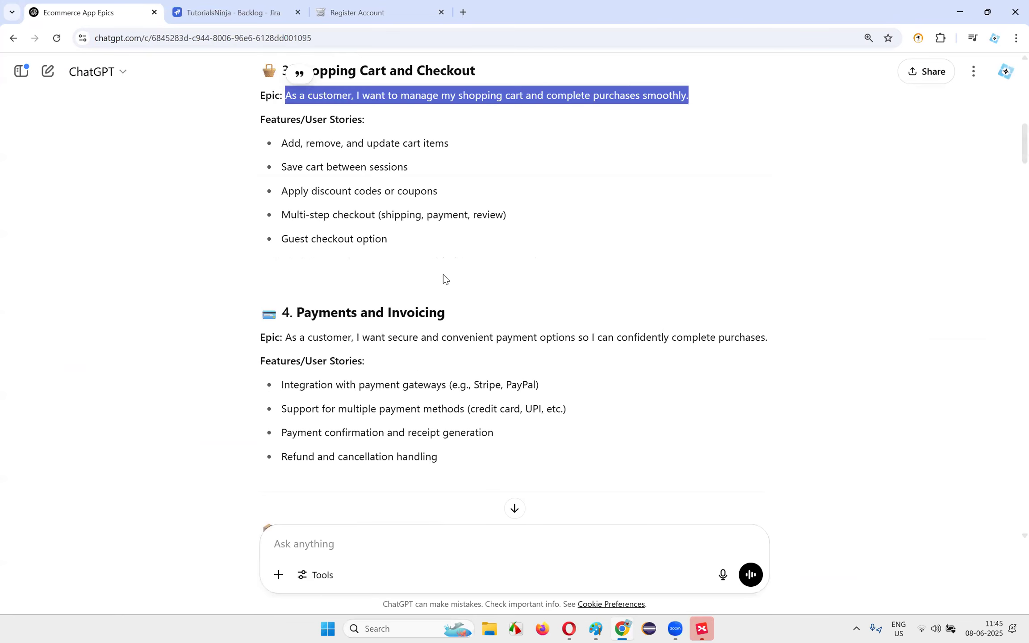
pyautogui.scroll(-20, 484, 291)
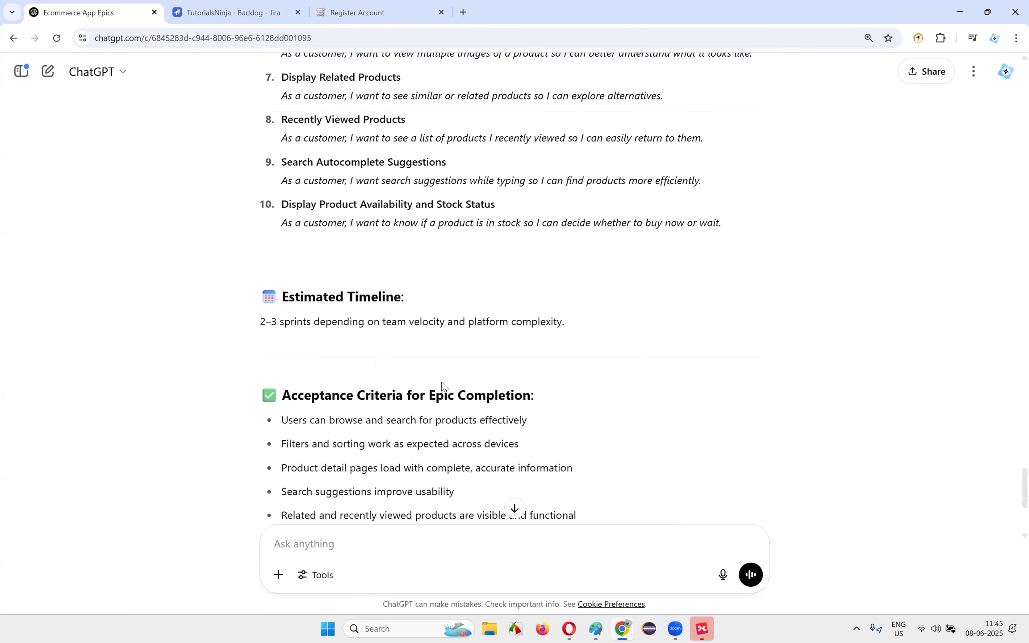
pyautogui.scroll(-5, 437, 388)
pyautogui.click(320, 542)
pyautogui.hotkey('ctrl', 'v')
pyautogui.press('Return')
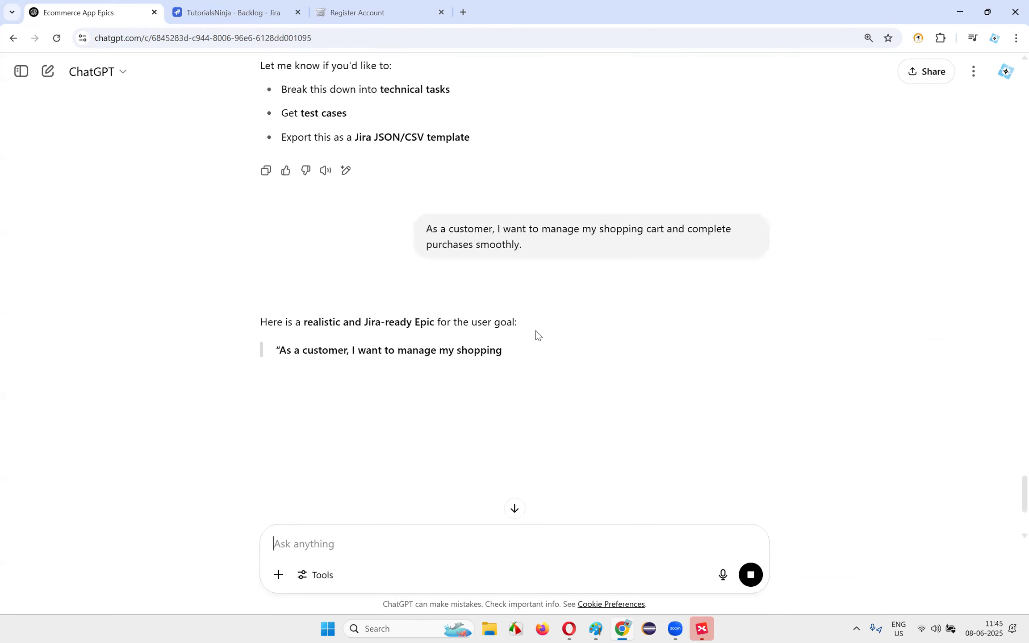
# - Copy ChatGPT's Epic Summary for Shopping Cart & Checkout Experience into the Jira epic's description, save it and close the epic's details
pyautogui.scroll(-1, 446, 322)
pyautogui.moveTo(261, 329); pyautogui.dragTo(728, 344)
pyautogui.click(233, 13)
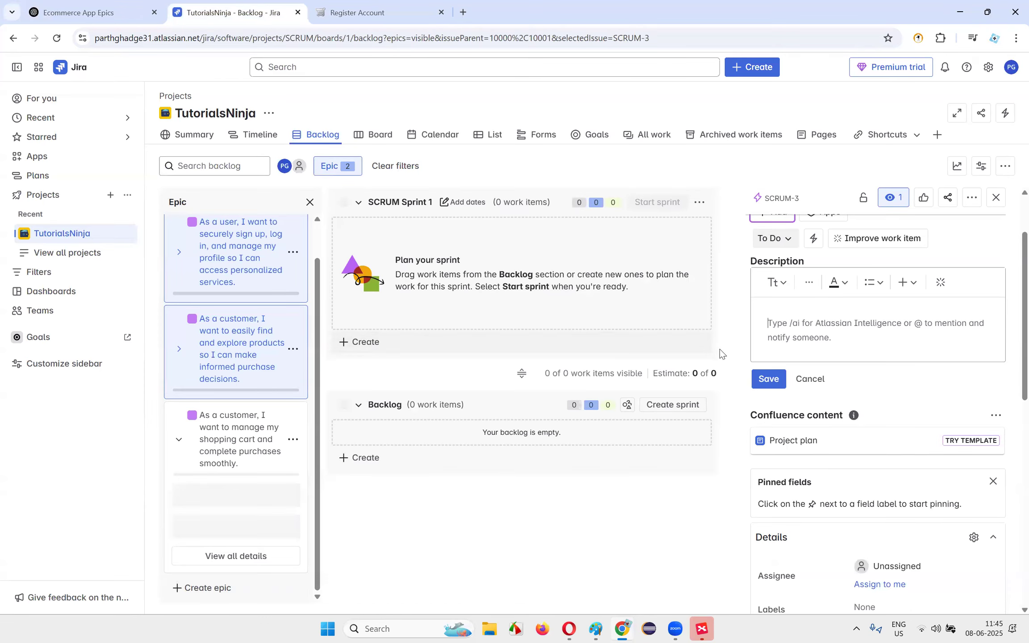
pyautogui.write('Develop a responsive and intuitive cart and checkout system that allows users to easily add, view, and remove products from their shopping cart, apply discounts, and complete purchases with minimal friction.')
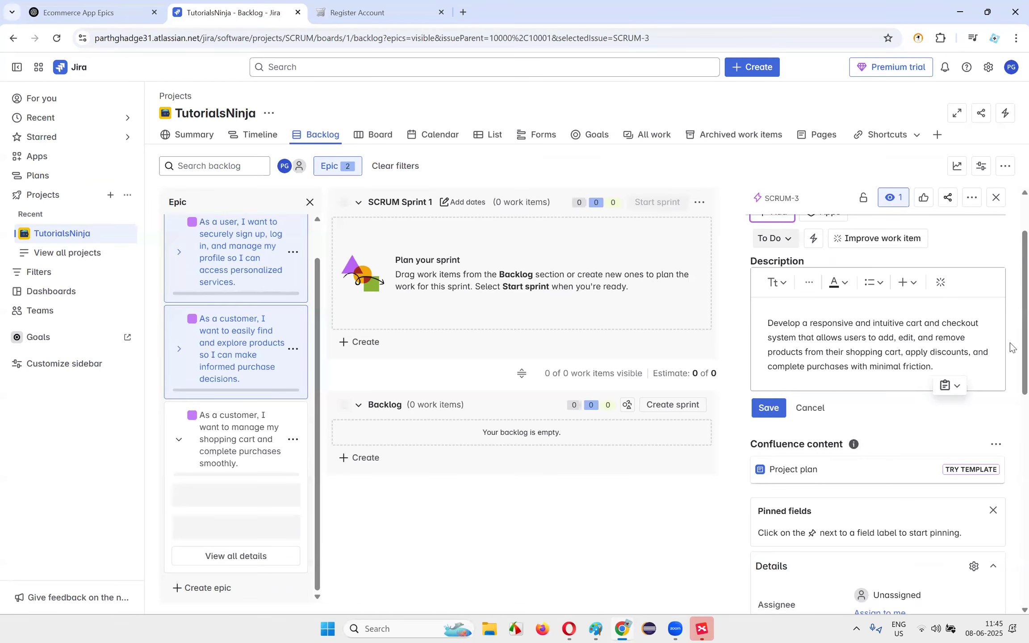
pyautogui.click(777, 409)
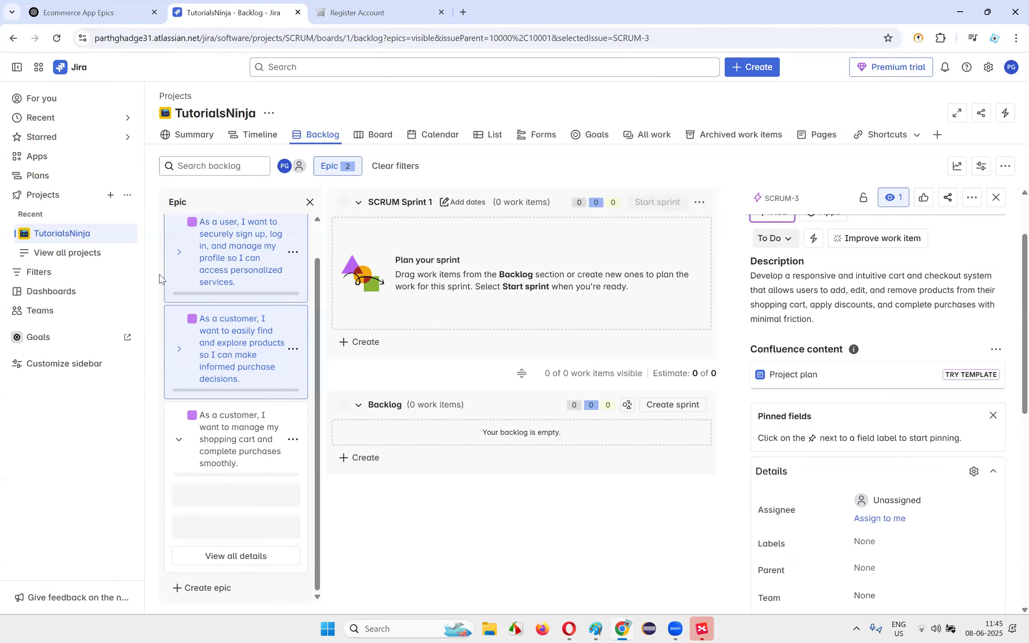
pyautogui.scroll(1, 231, 337)
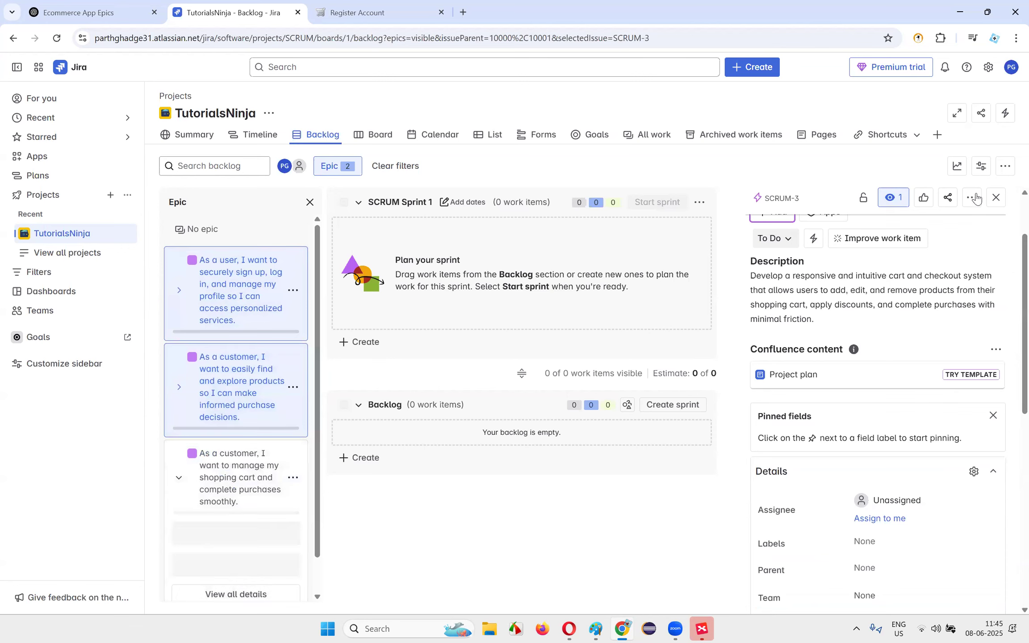
pyautogui.click(996, 197)
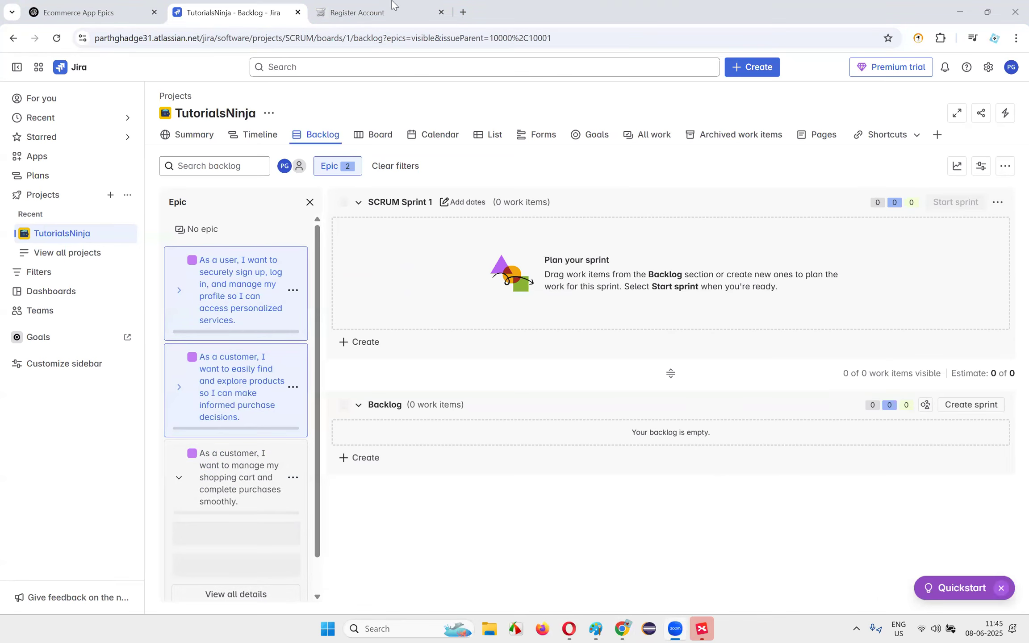
# - Reload the backlog and remove the epic about secure sign-up, login and profile management from the epic filter
pyautogui.click(59, 40)
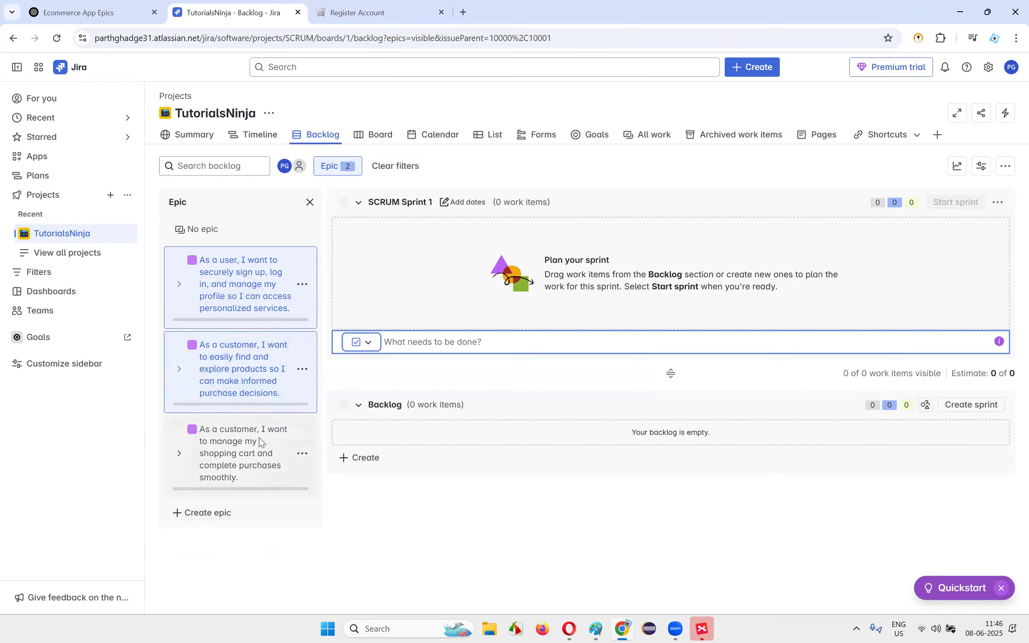
pyautogui.click(606, 527)
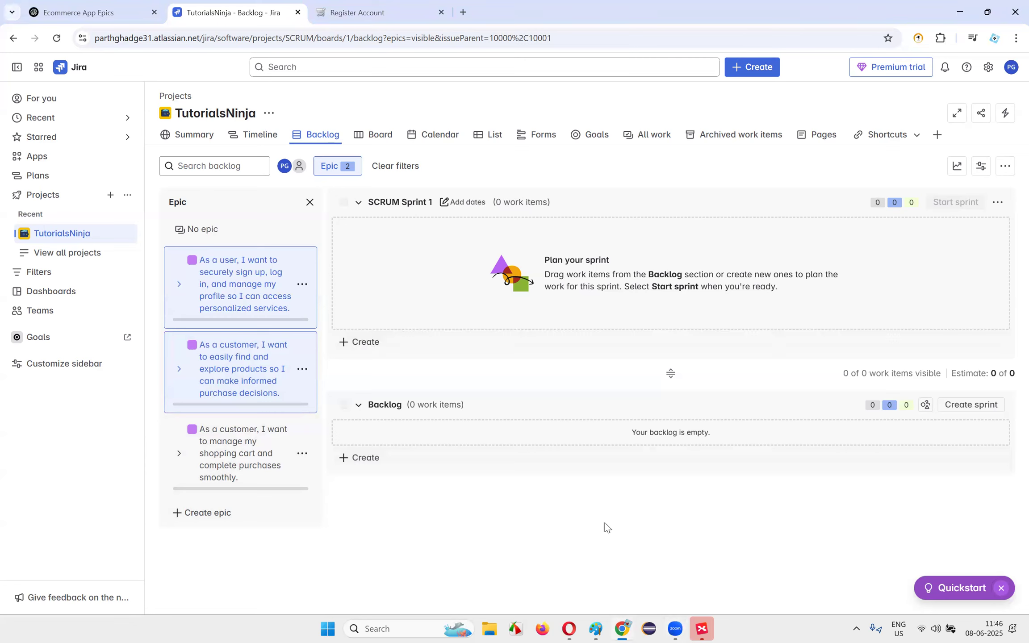
pyautogui.click(274, 285)
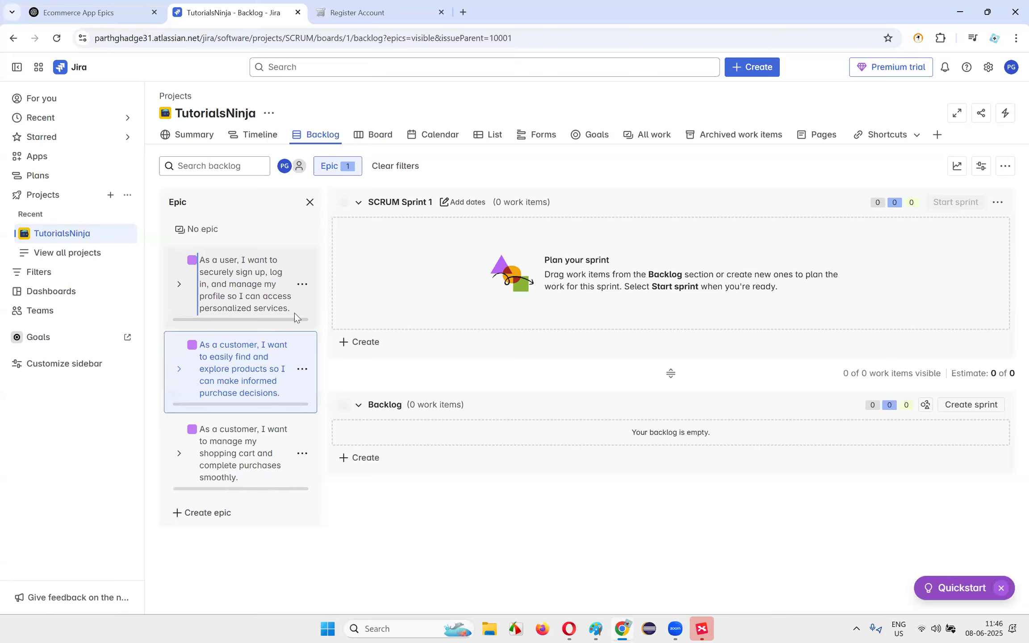
# - Switch to ChatGPT and review the User Registration, Login & Profile Management epic and its list of user stories
pyautogui.click(595, 629)
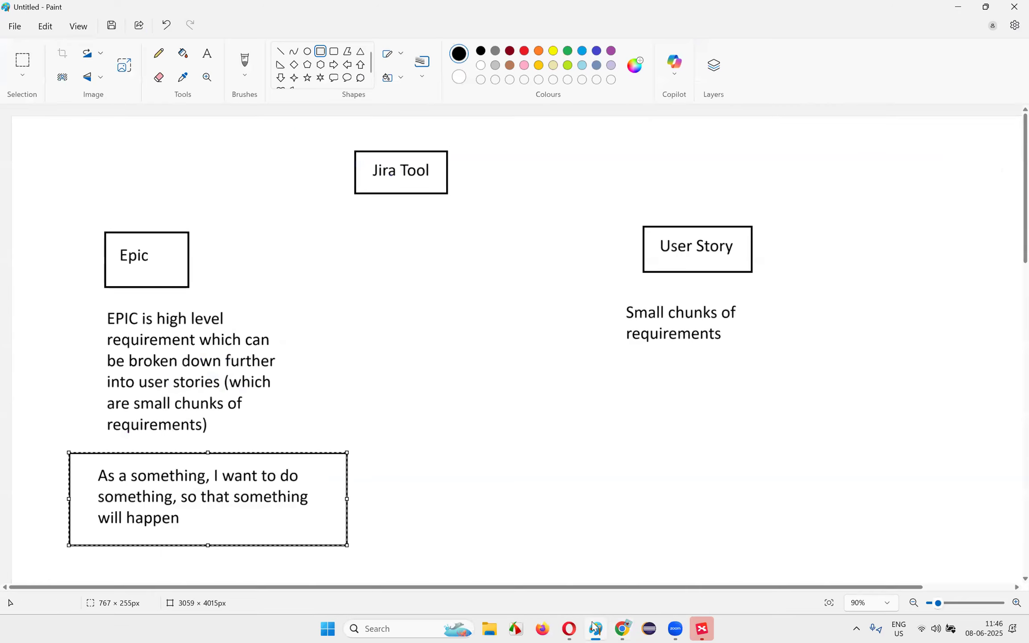
pyautogui.click(624, 628)
pyautogui.click(94, 14)
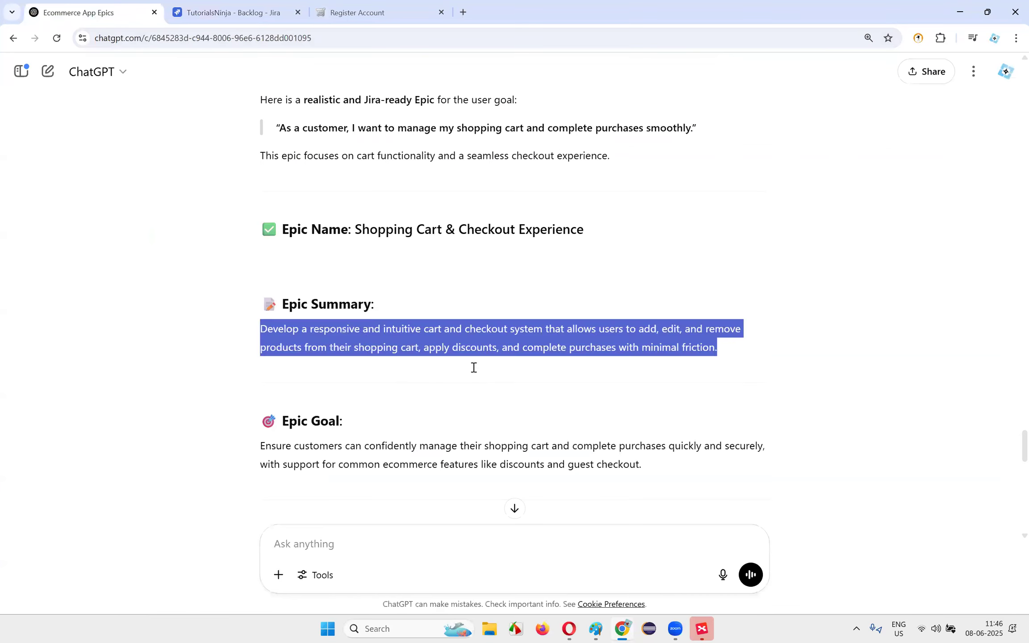
pyautogui.scroll(12, 442, 299)
pyautogui.scroll(20, 439, 295)
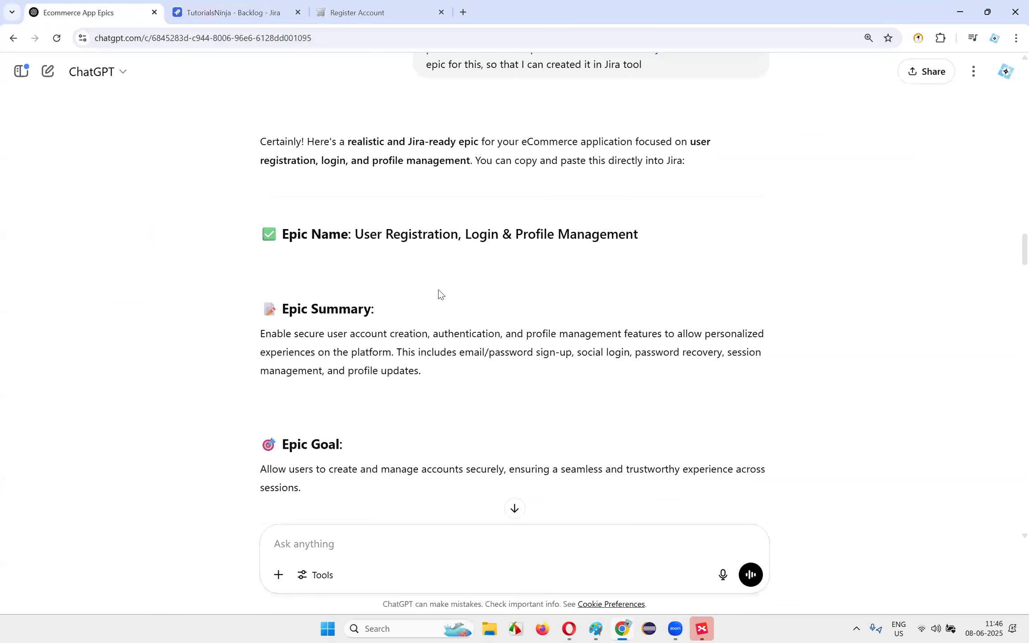
pyautogui.scroll(4, 438, 293)
pyautogui.moveTo(485, 209); pyautogui.dragTo(682, 255)
pyautogui.scroll(-6, 474, 307)
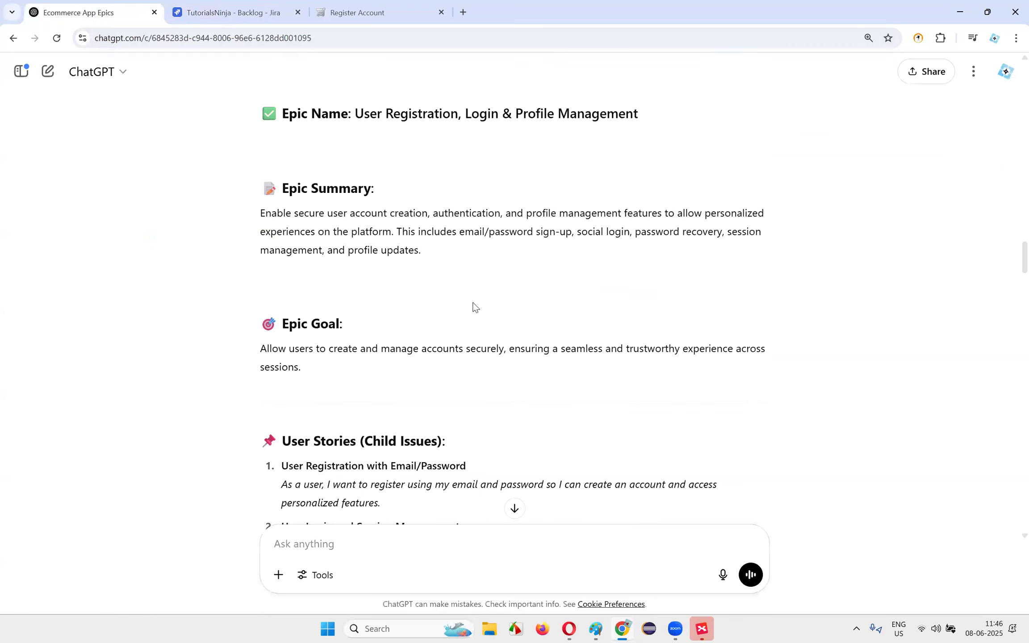
pyautogui.scroll(-4, 474, 307)
pyautogui.moveTo(287, 257); pyautogui.dragTo(380, 260)
pyautogui.click(492, 261)
pyautogui.scroll(-3, 493, 263)
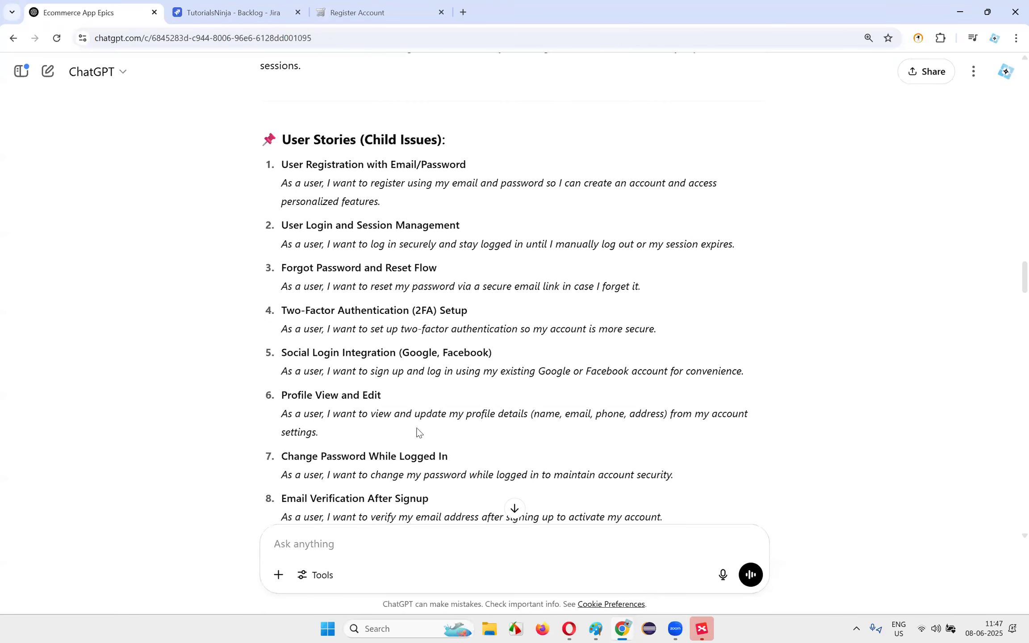
# - Copy the title of the first user story, "User Registration with Email/Password"
pyautogui.moveTo(287, 165); pyautogui.dragTo(467, 165)
pyautogui.rightClick(466, 168)
pyautogui.click(487, 181)
pyautogui.click(298, 178)
# - Copy the first user story's sentence, "As a user, I want to register using my email and password so I can create an account and access personalized features."
pyautogui.moveTo(294, 139); pyautogui.dragTo(396, 140)
pyautogui.moveTo(283, 183); pyautogui.dragTo(399, 200)
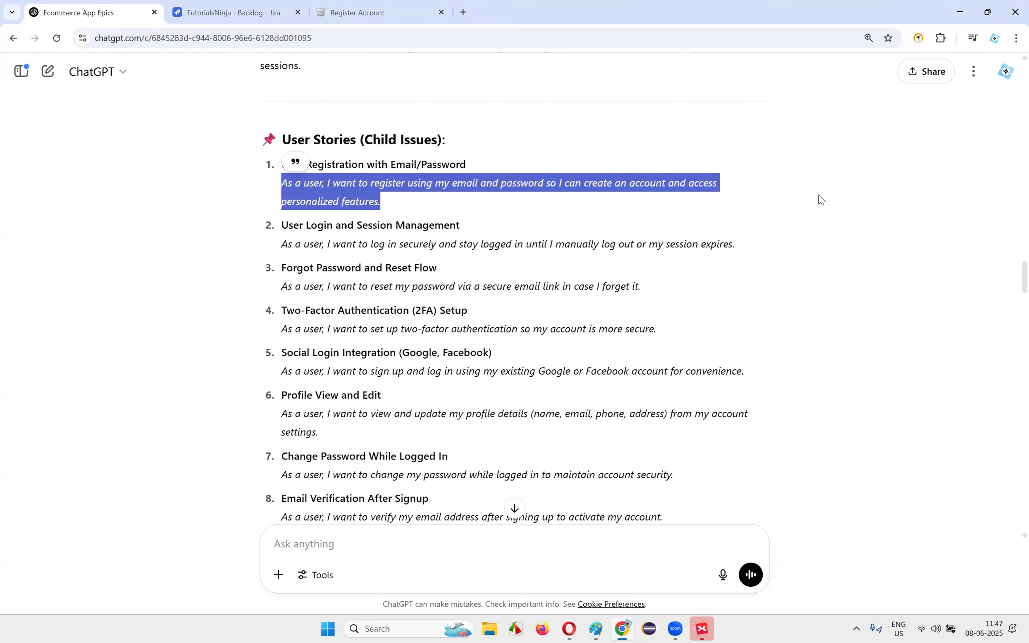
pyautogui.click(317, 212)
pyautogui.moveTo(284, 185); pyautogui.dragTo(422, 205)
pyautogui.rightClick(399, 202)
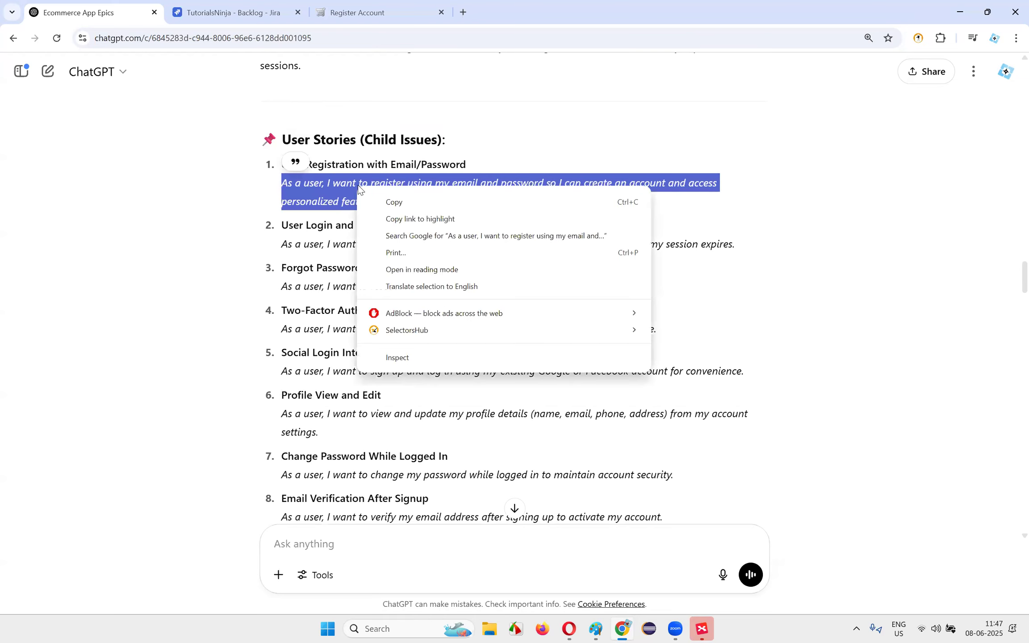
pyautogui.click(404, 202)
pyautogui.scroll(3, 394, 193)
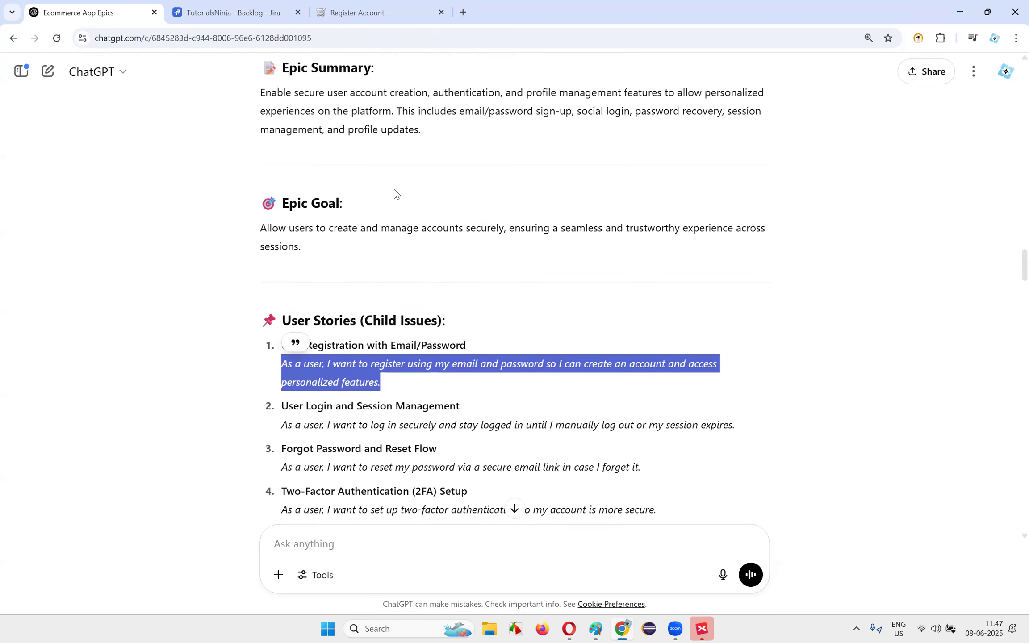
pyautogui.scroll(-2, 351, 325)
pyautogui.scroll(4, 379, 223)
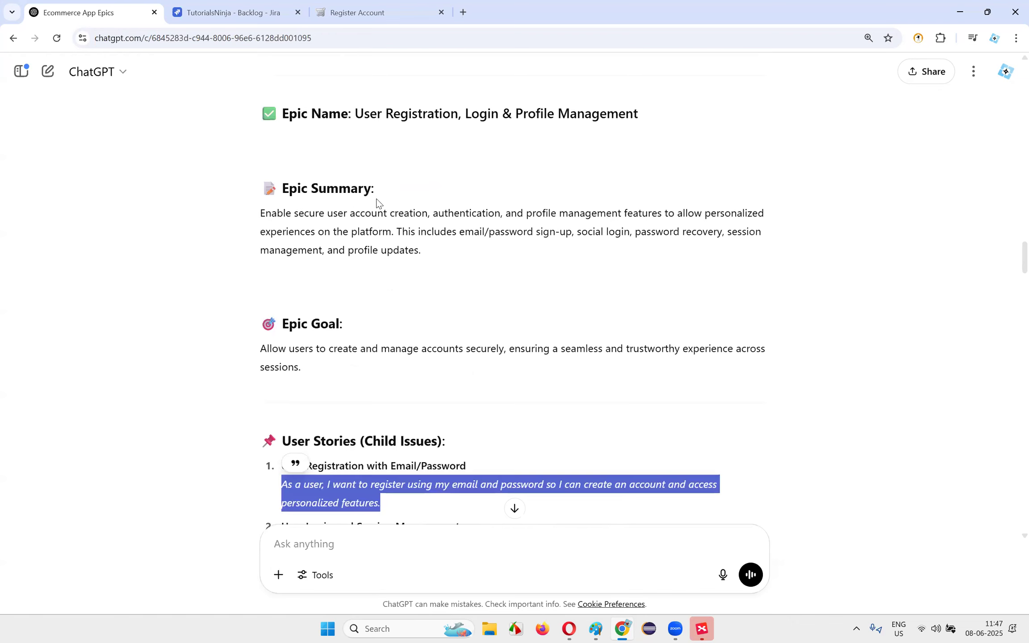
pyautogui.scroll(-4, 427, 278)
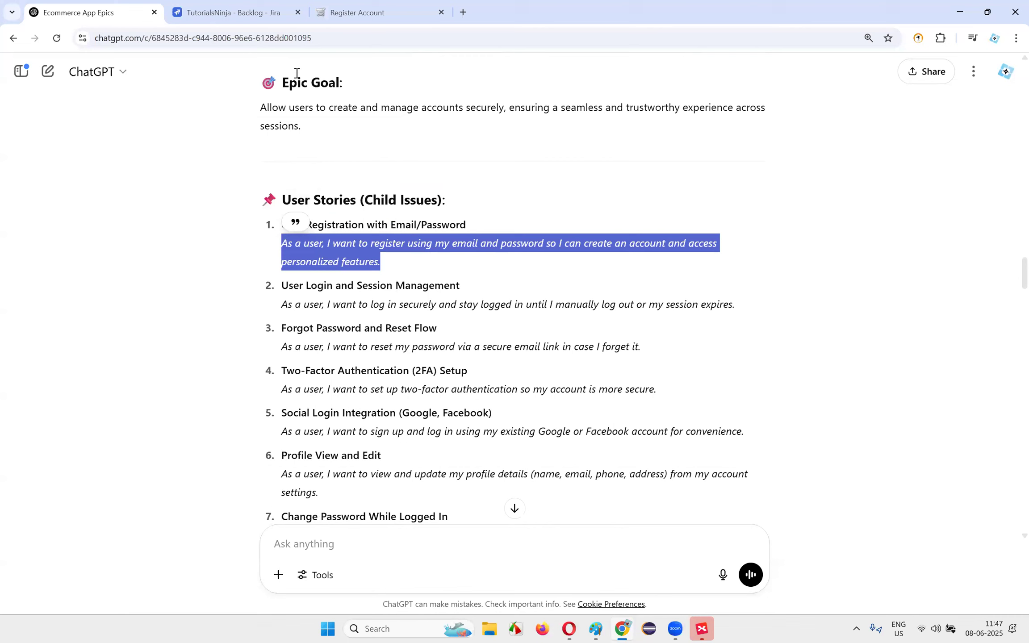
# - Return to Jira and create a Task in the backlog with the copied user story about registering with email and password as its summary
pyautogui.hotkey('ctrl', 'Tab')
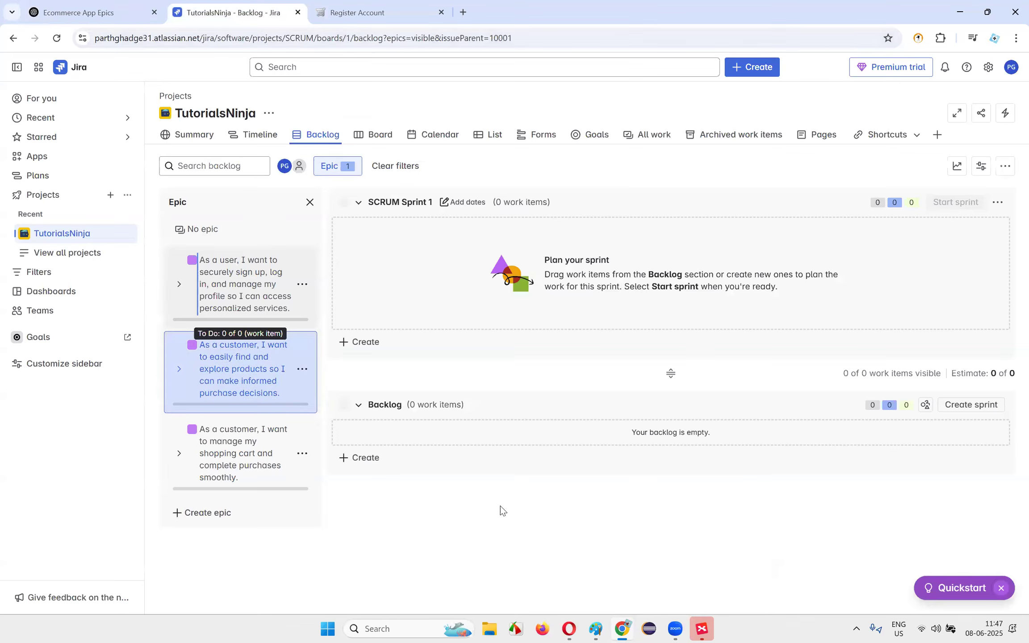
pyautogui.click(369, 466)
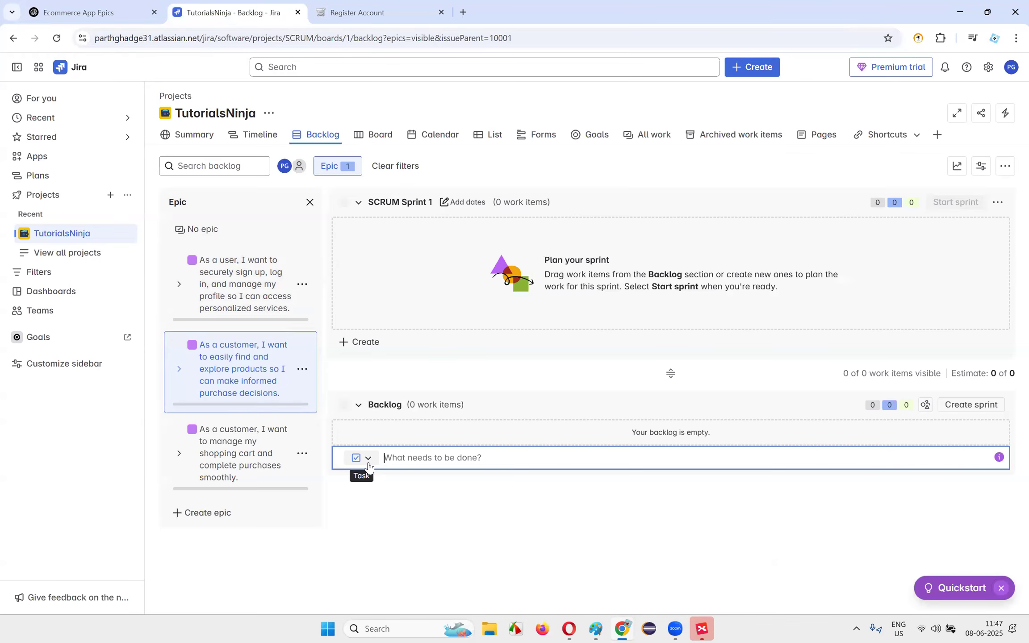
pyautogui.click(368, 457)
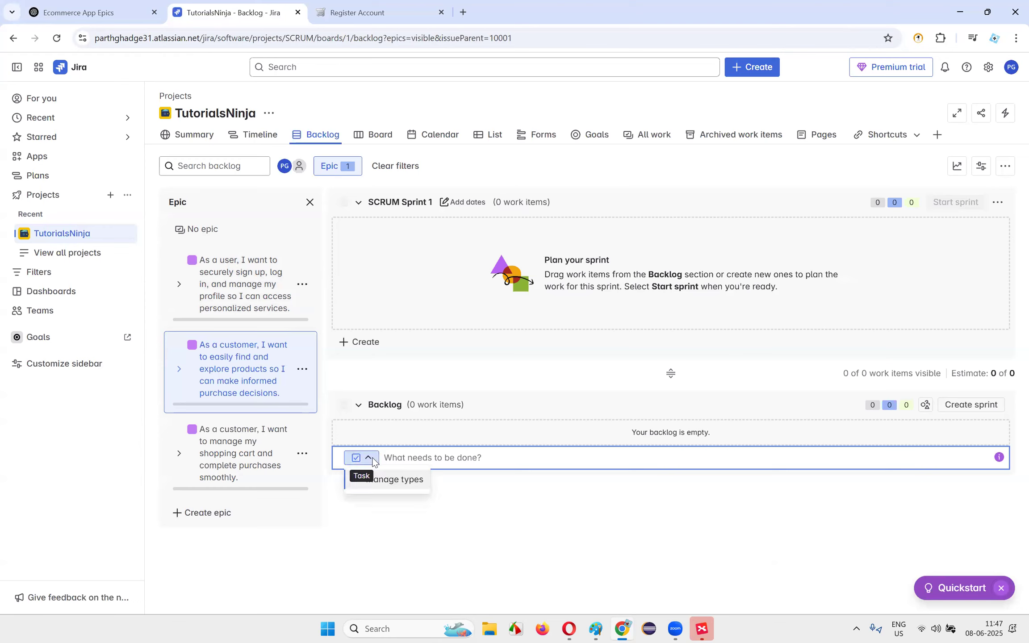
pyautogui.click(453, 460)
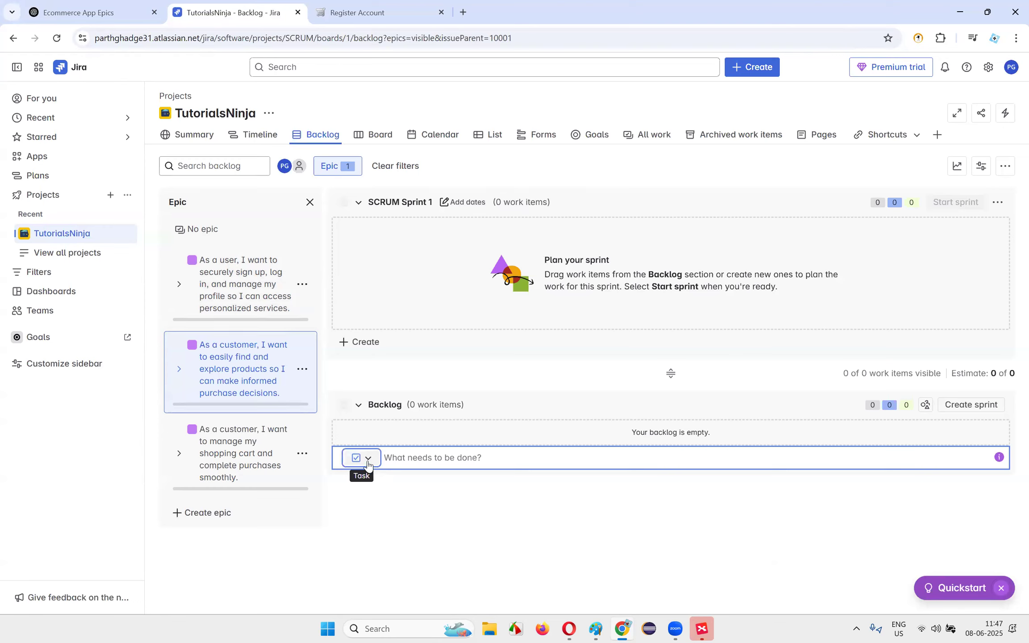
pyautogui.click(403, 457)
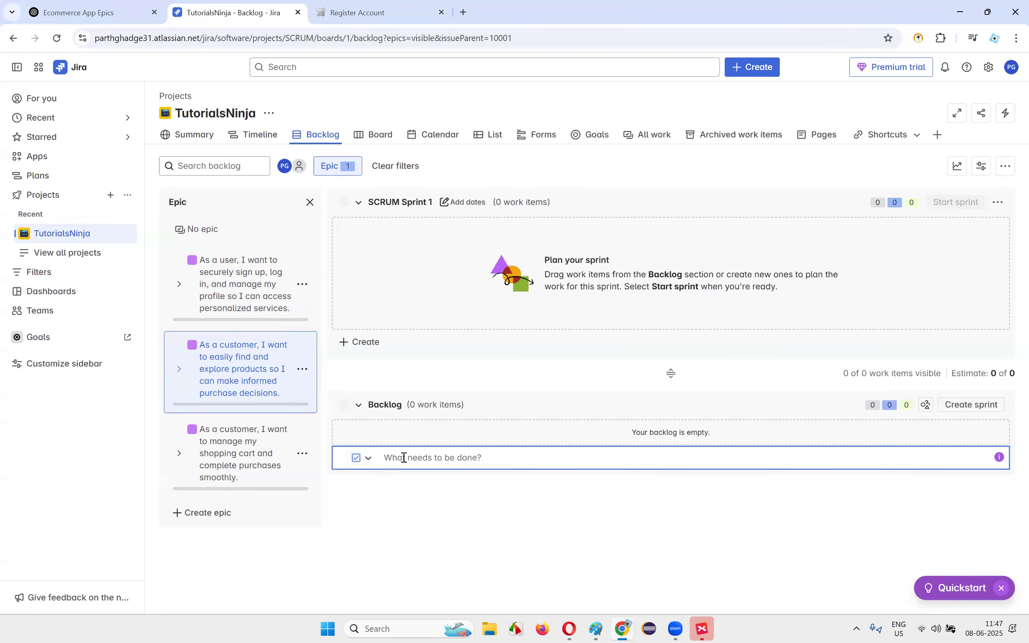
pyautogui.hotkey('ctrl', 'v')
pyautogui.press('Return')
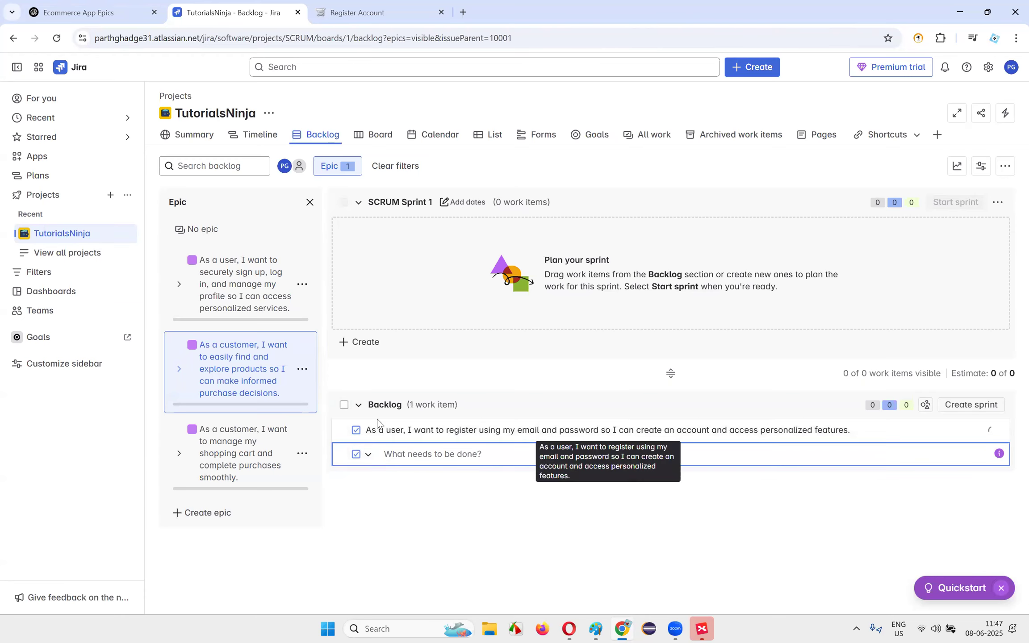
pyautogui.click(414, 517)
# - Open the details of the new registration work item, dismiss the notice about grouped fields and look through its fields
pyautogui.click(428, 435)
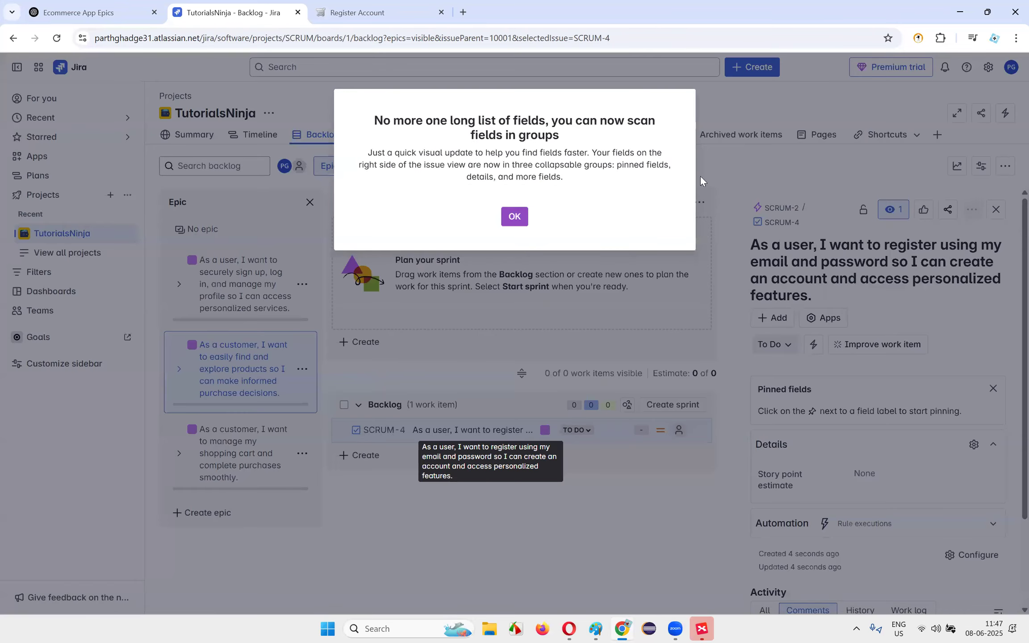
pyautogui.click(513, 384)
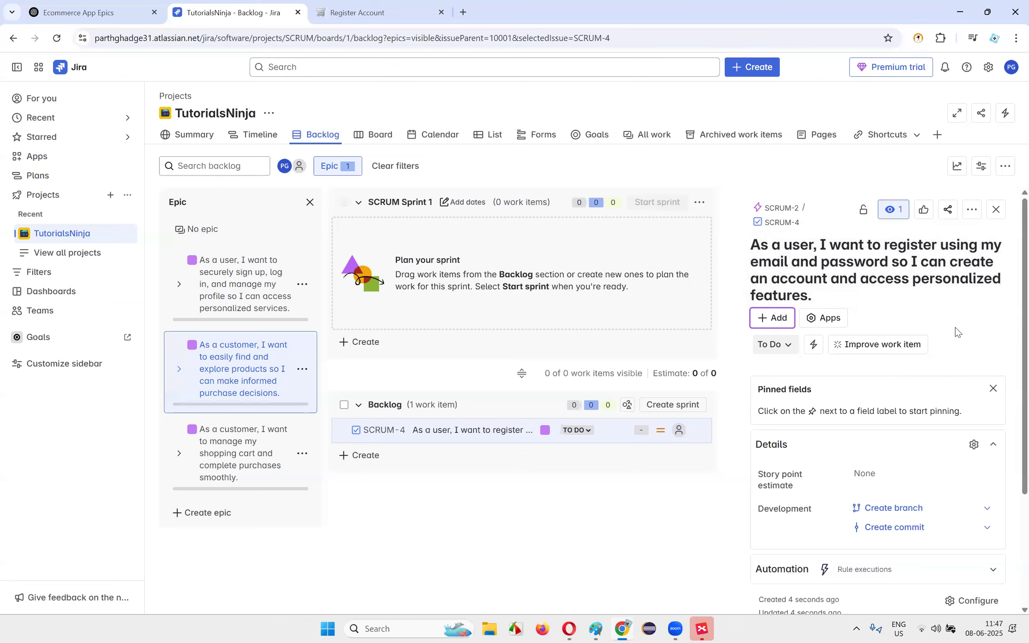
pyautogui.scroll(-3, 804, 476)
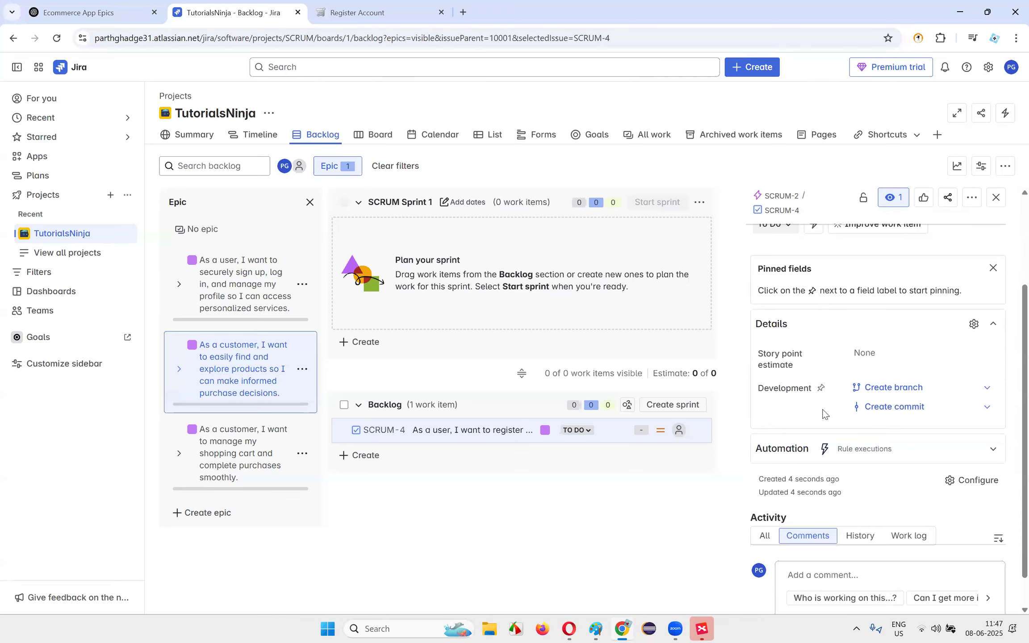
pyautogui.scroll(3, 887, 356)
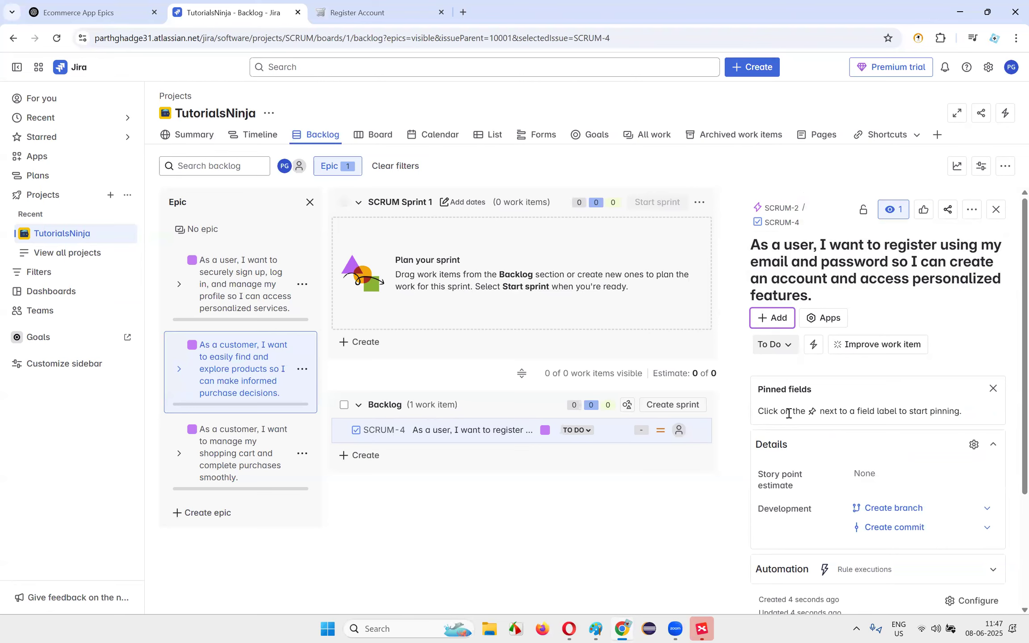
# - Look through the registration work item's fields, activity and available actions, and dismiss the pinned fields notice
pyautogui.scroll(-3, 964, 335)
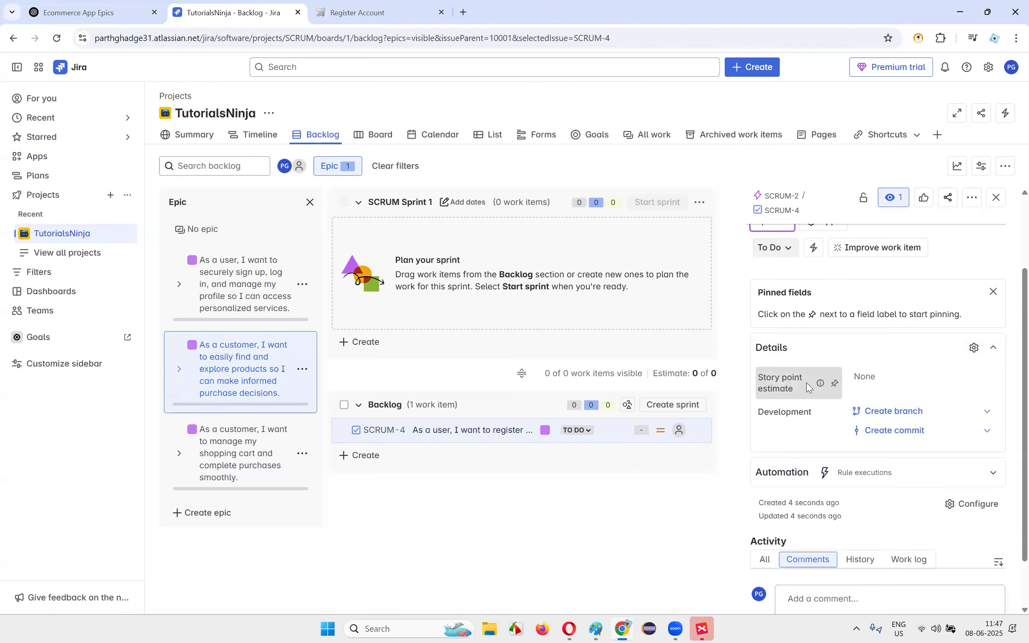
pyautogui.scroll(-2, 779, 442)
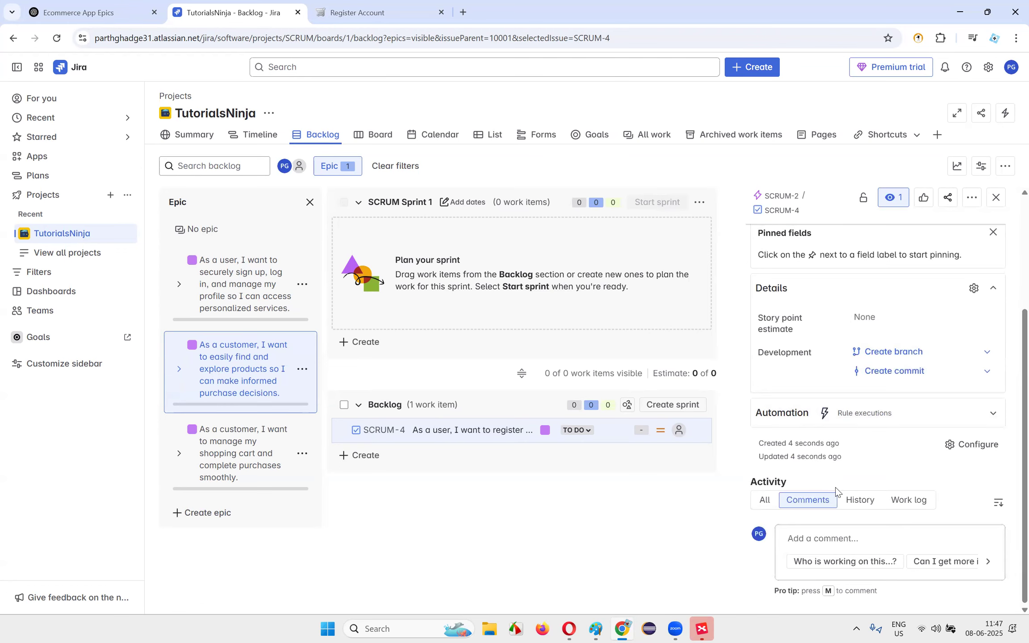
pyautogui.scroll(5, 898, 449)
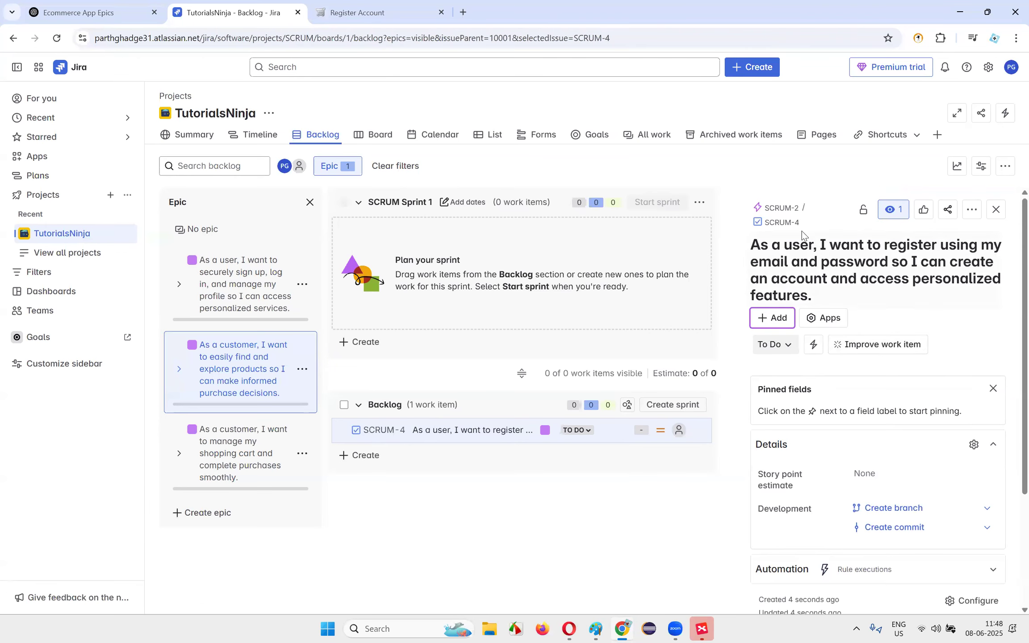
pyautogui.click(972, 211)
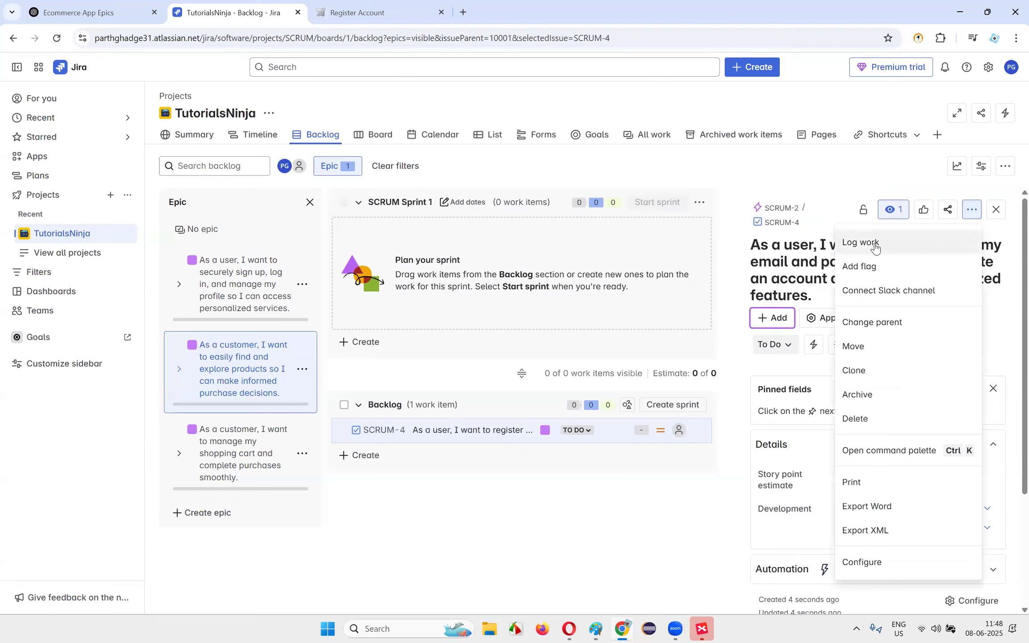
pyautogui.click(781, 374)
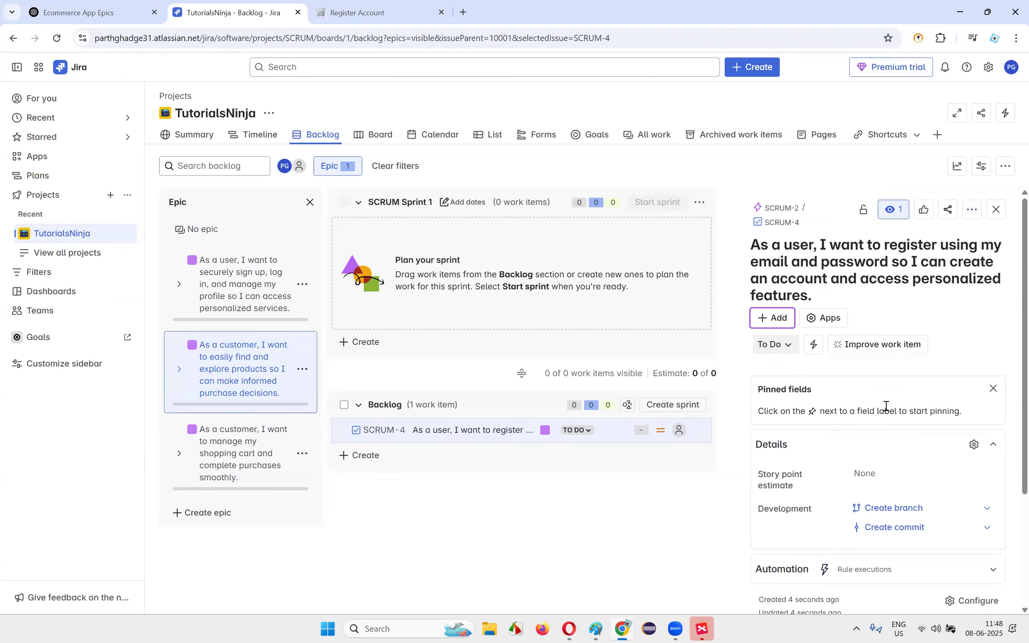
pyautogui.click(992, 388)
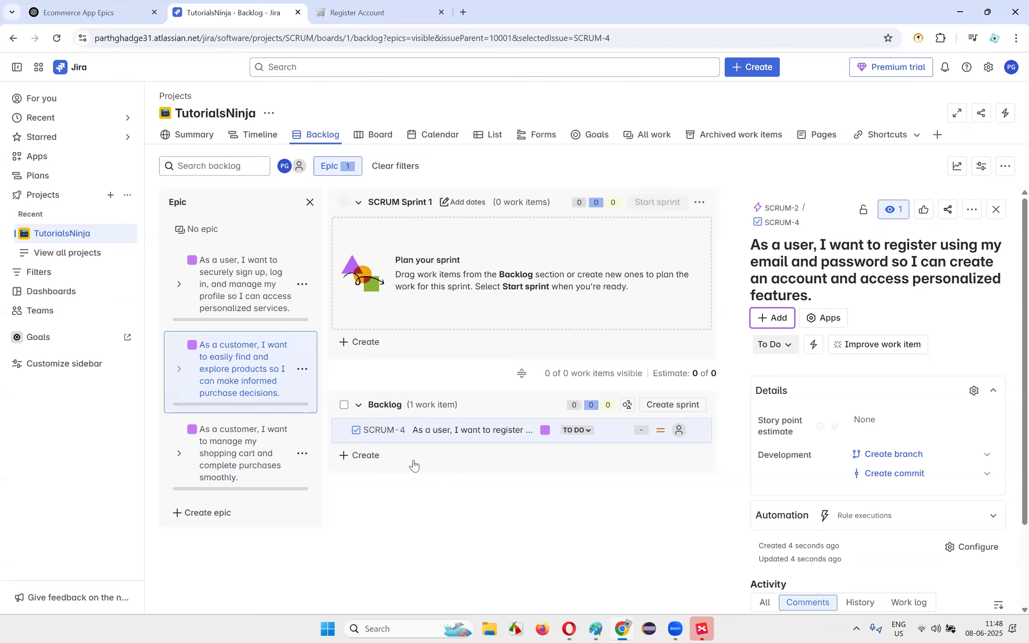
# - Delete the registration work item from the backlog
pyautogui.click(343, 430)
pyautogui.click(696, 430)
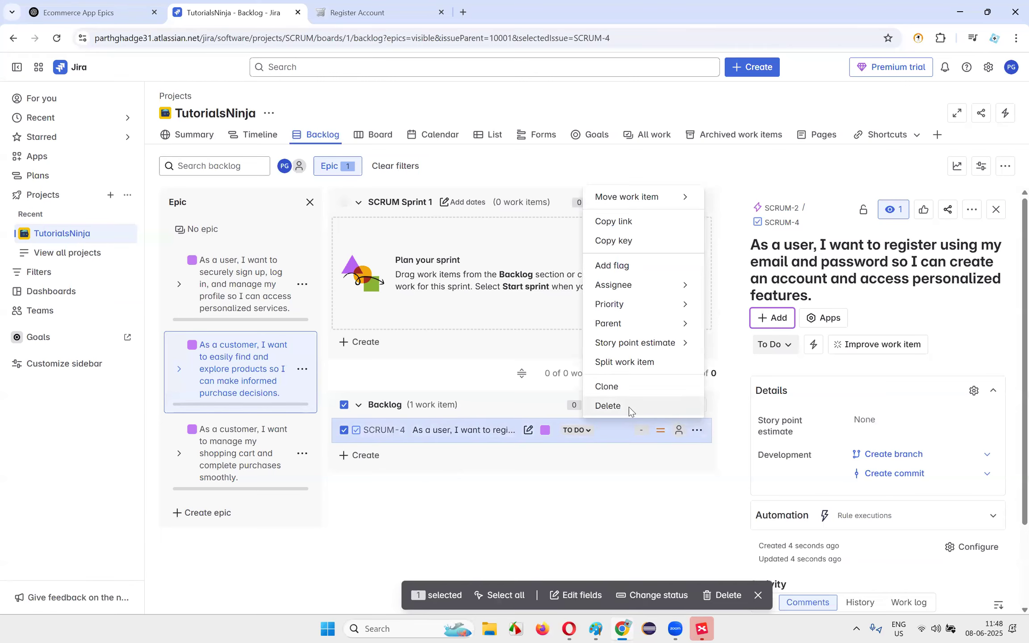
pyautogui.click(608, 405)
pyautogui.click(600, 204)
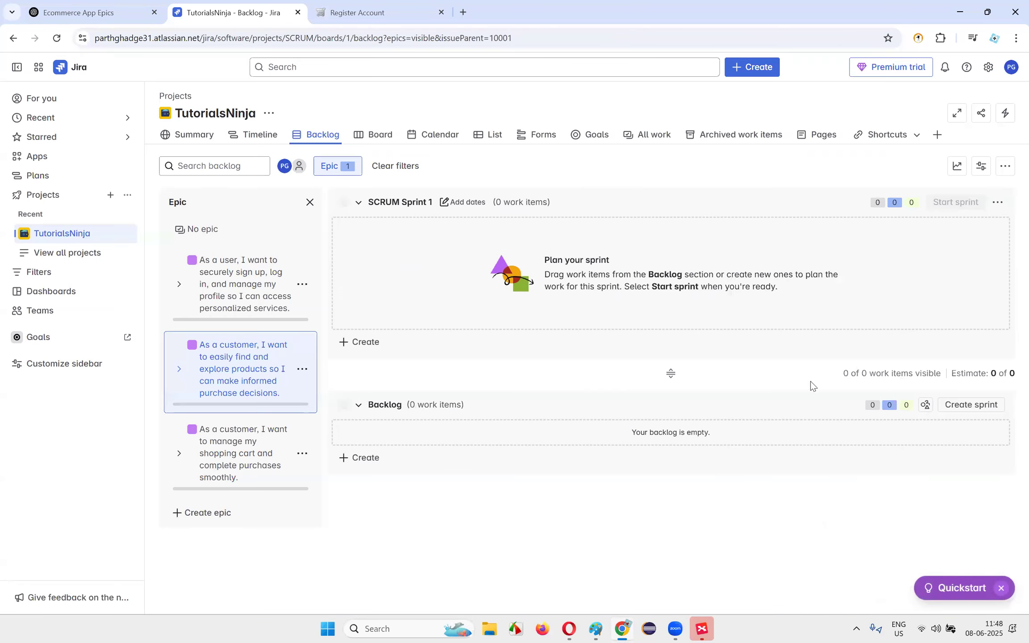
pyautogui.click(758, 69)
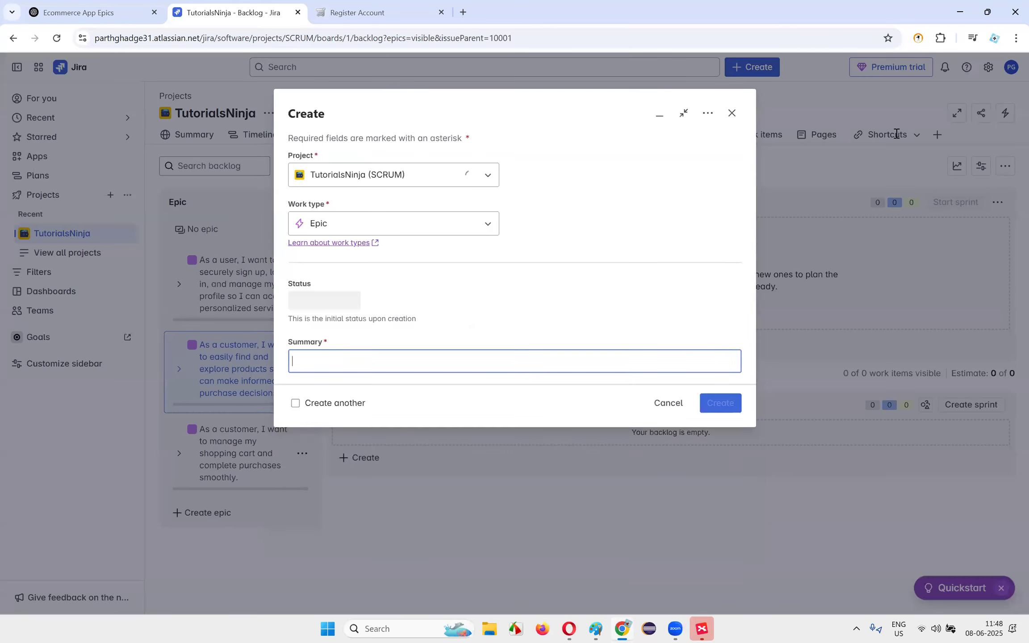
pyautogui.click(401, 226)
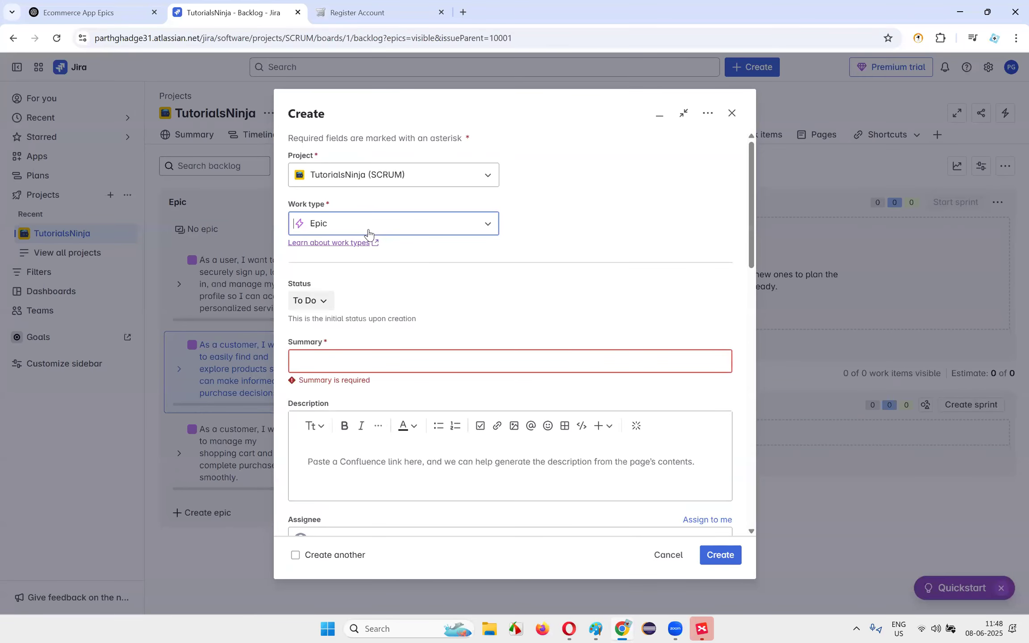
pyautogui.click(342, 275)
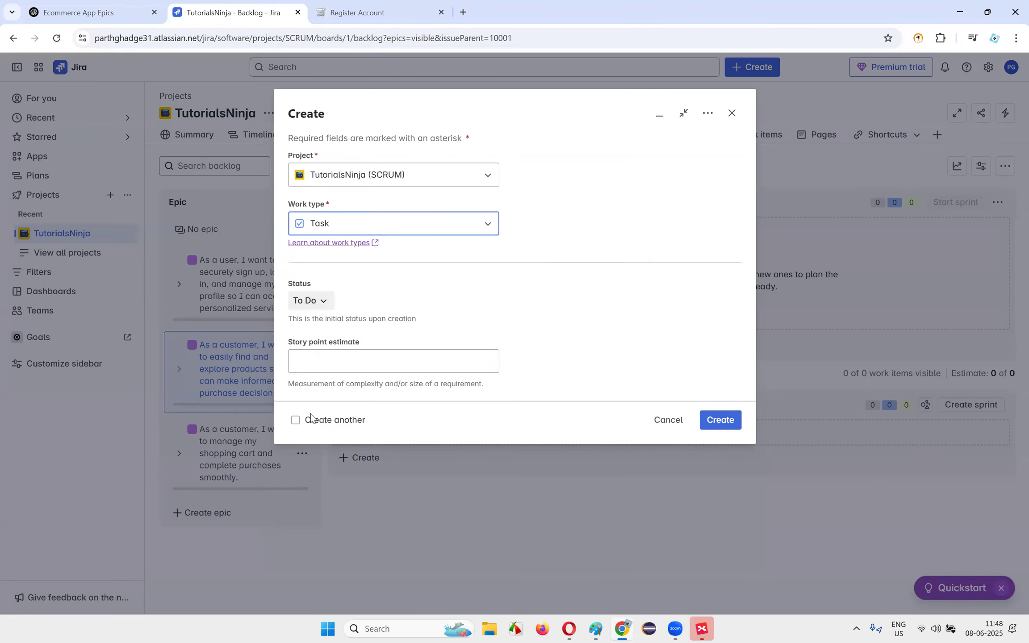
pyautogui.click(668, 421)
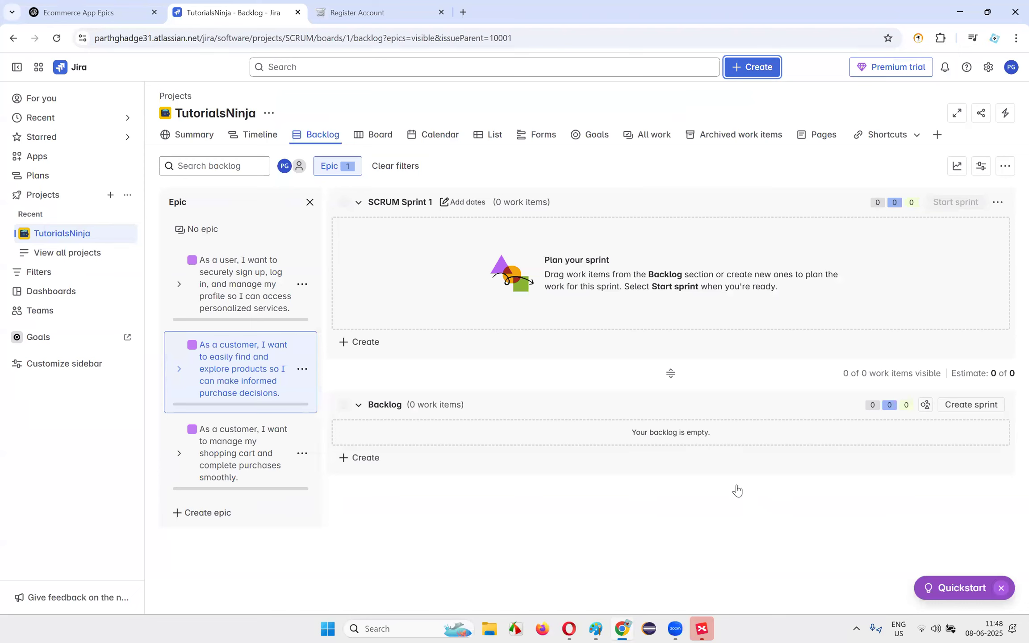
# - Open the Task work type's configuration, adding Assignee to the hide-when-empty context fields and Description to the description fields
pyautogui.click(370, 463)
pyautogui.click(369, 458)
pyautogui.click(391, 479)
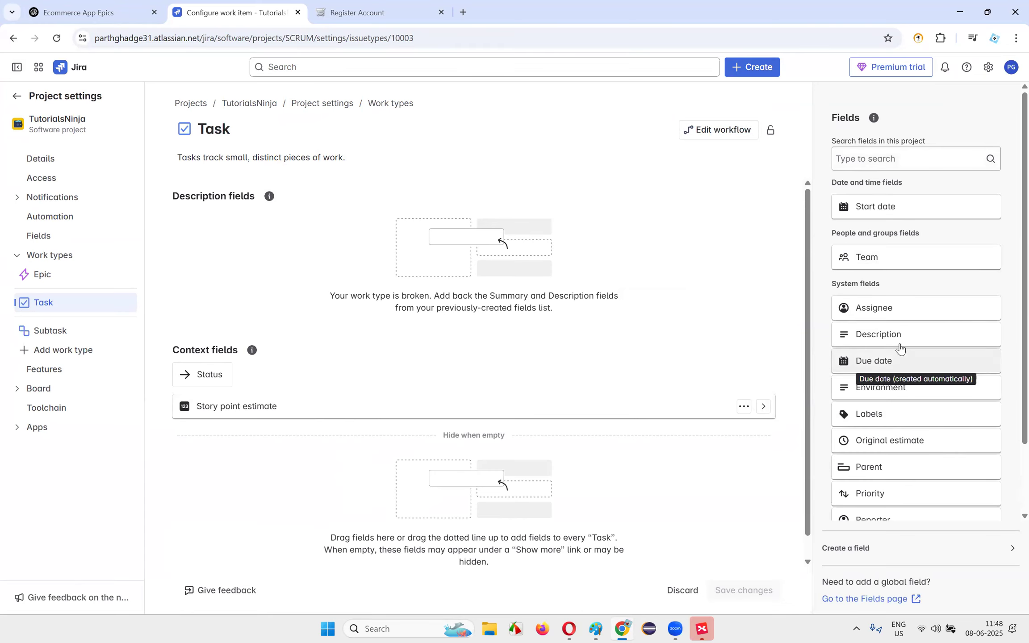
pyautogui.moveTo(871, 338); pyautogui.dragTo(904, 335)
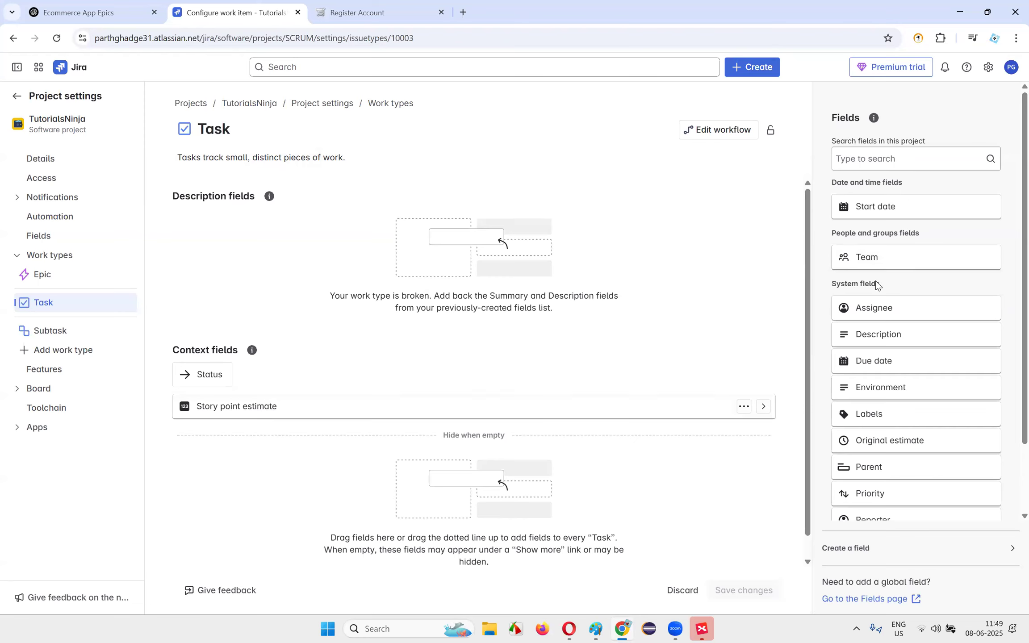
pyautogui.moveTo(897, 311); pyautogui.dragTo(384, 361)
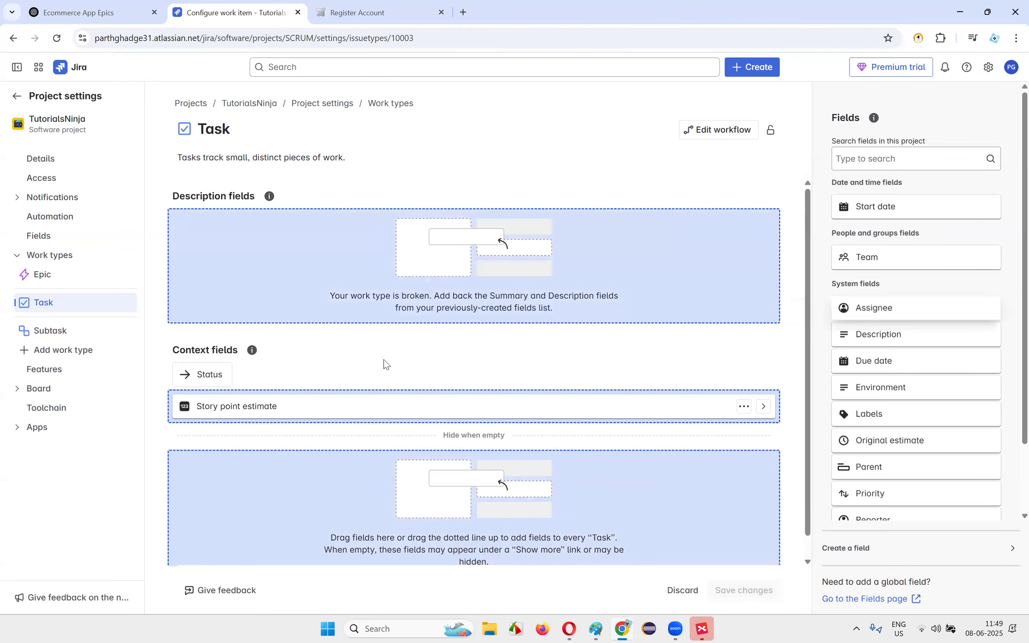
pyautogui.moveTo(898, 312); pyautogui.dragTo(299, 478)
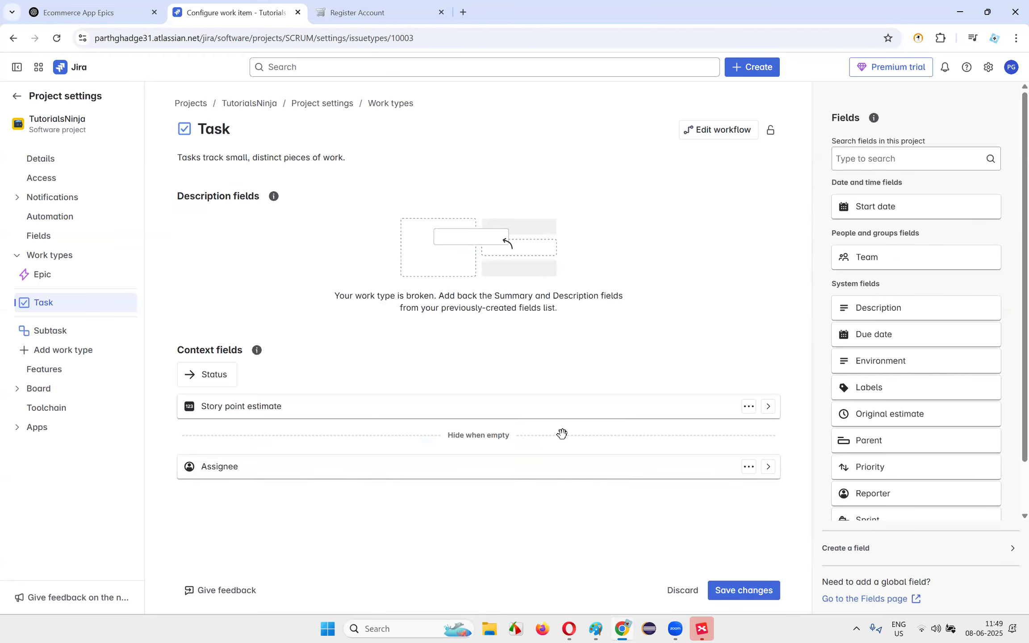
pyautogui.moveTo(898, 314); pyautogui.dragTo(290, 297)
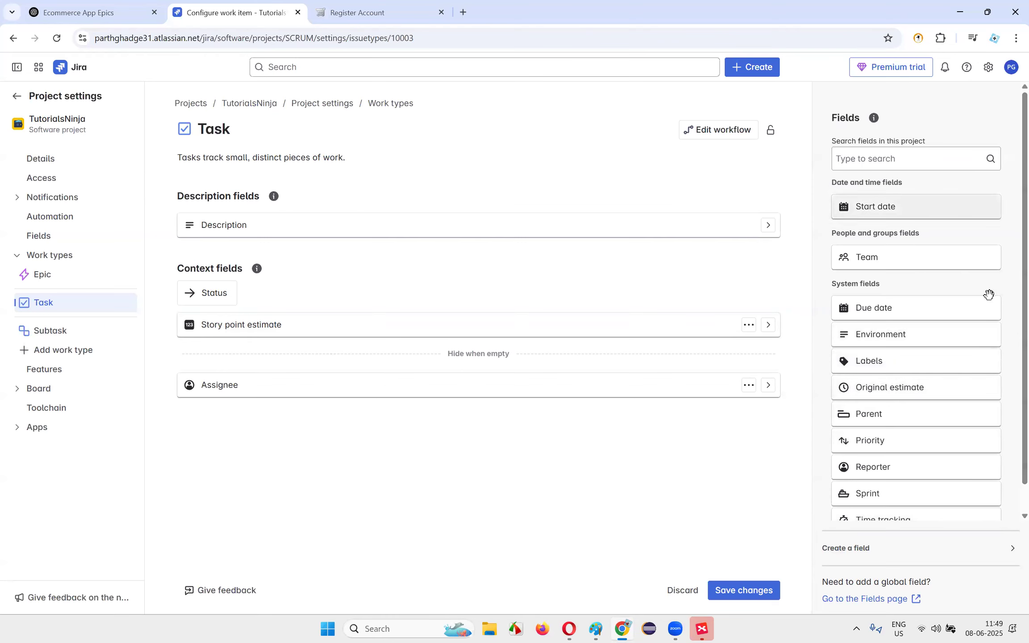
# - Add Parent, Reporter and Sprint to the Task's hide-when-empty context fields and save the changes
pyautogui.moveTo(870, 416); pyautogui.dragTo(276, 402)
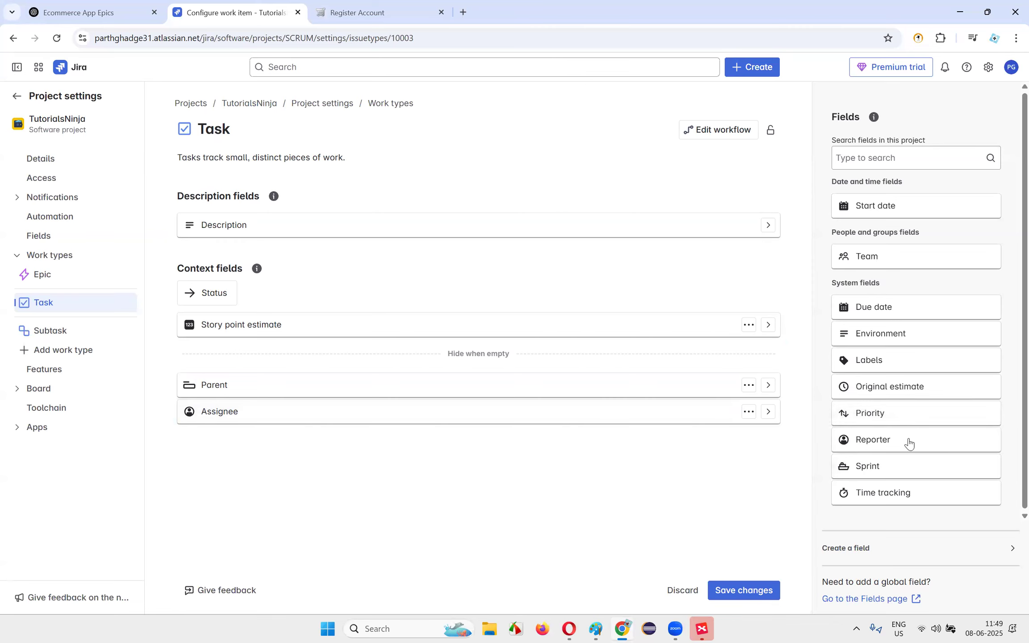
pyautogui.moveTo(909, 444); pyautogui.dragTo(232, 391)
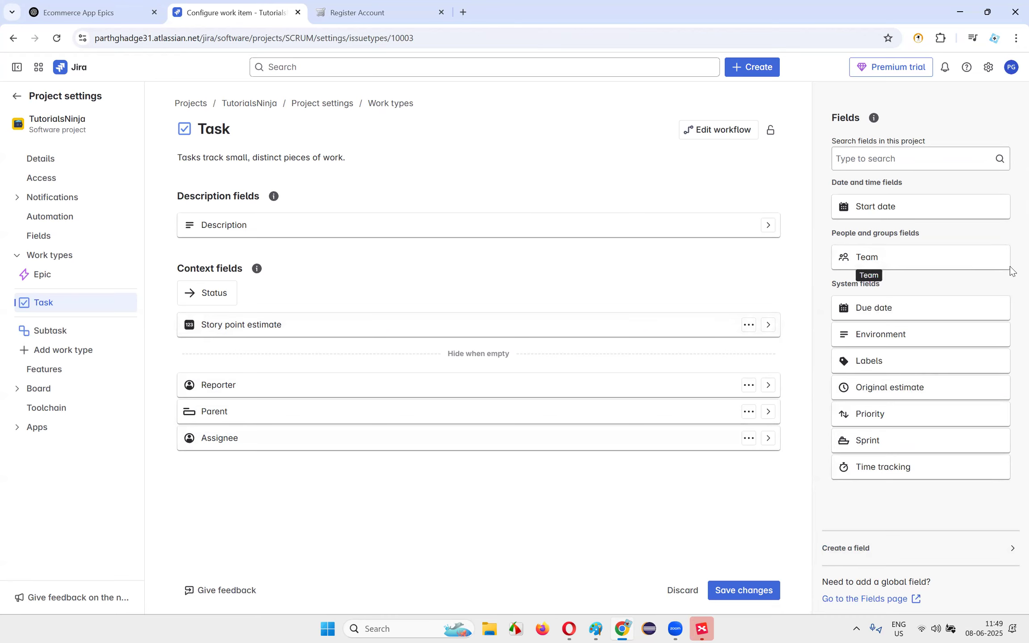
pyautogui.moveTo(902, 440); pyautogui.dragTo(243, 407)
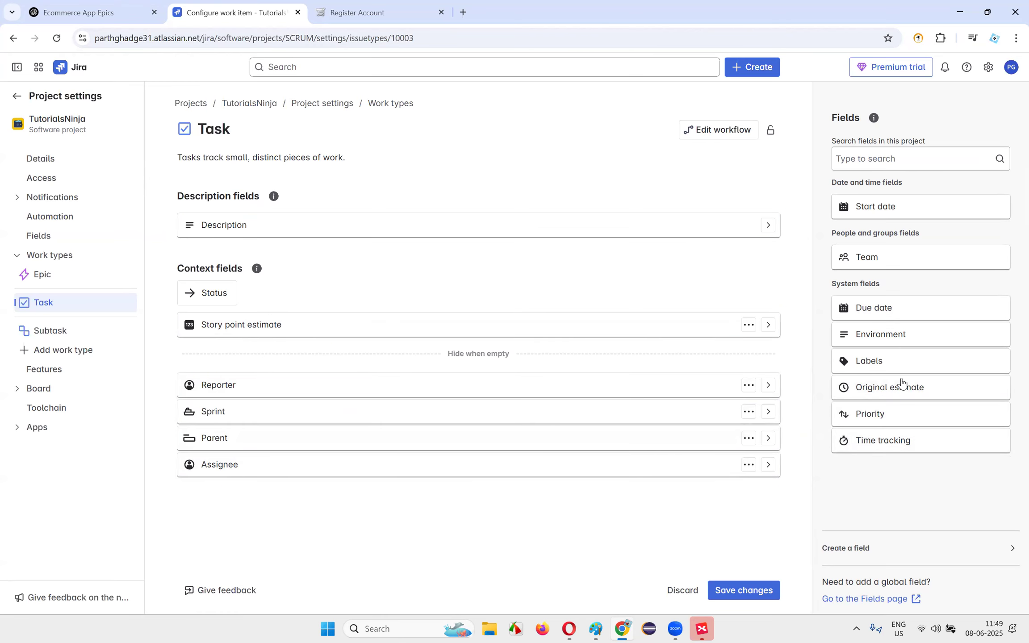
pyautogui.click(749, 590)
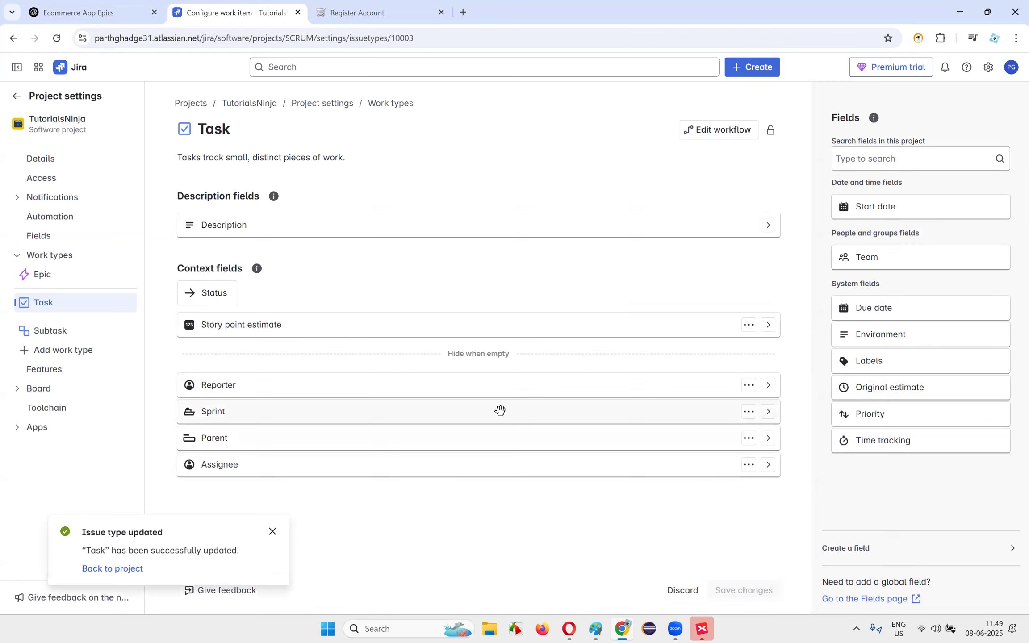
pyautogui.click(273, 531)
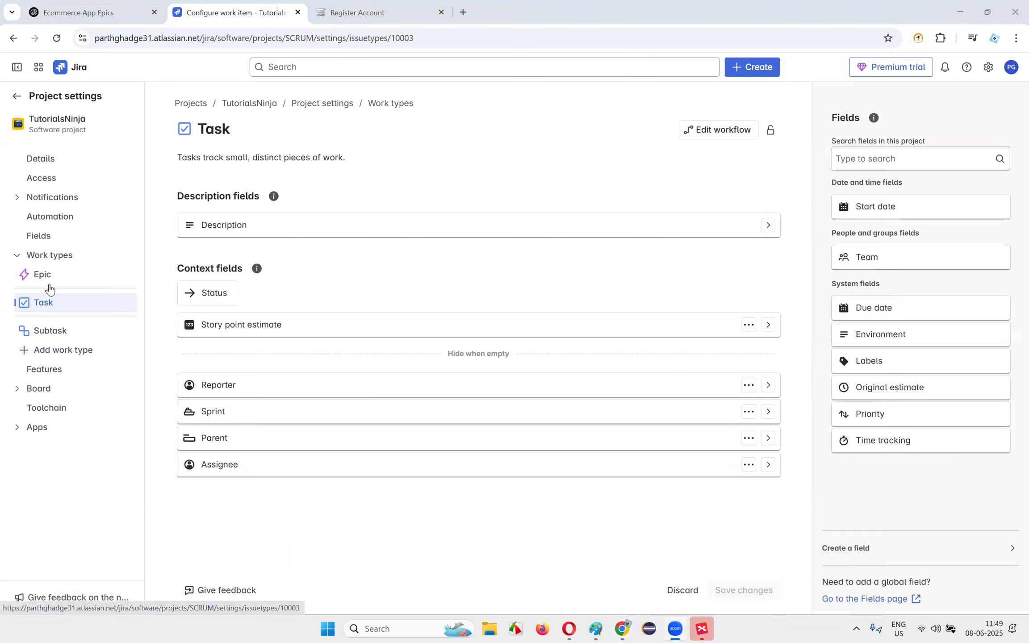
# - Return to the backlog and create a Task there with the copied story about registering with email and password as its summary
pyautogui.click(16, 96)
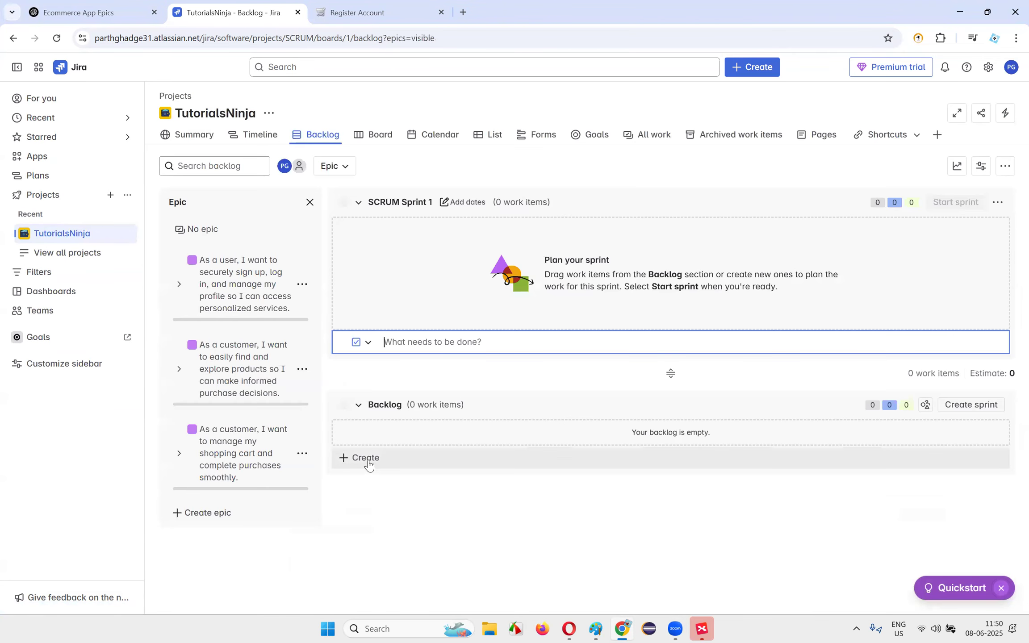
pyautogui.click(367, 459)
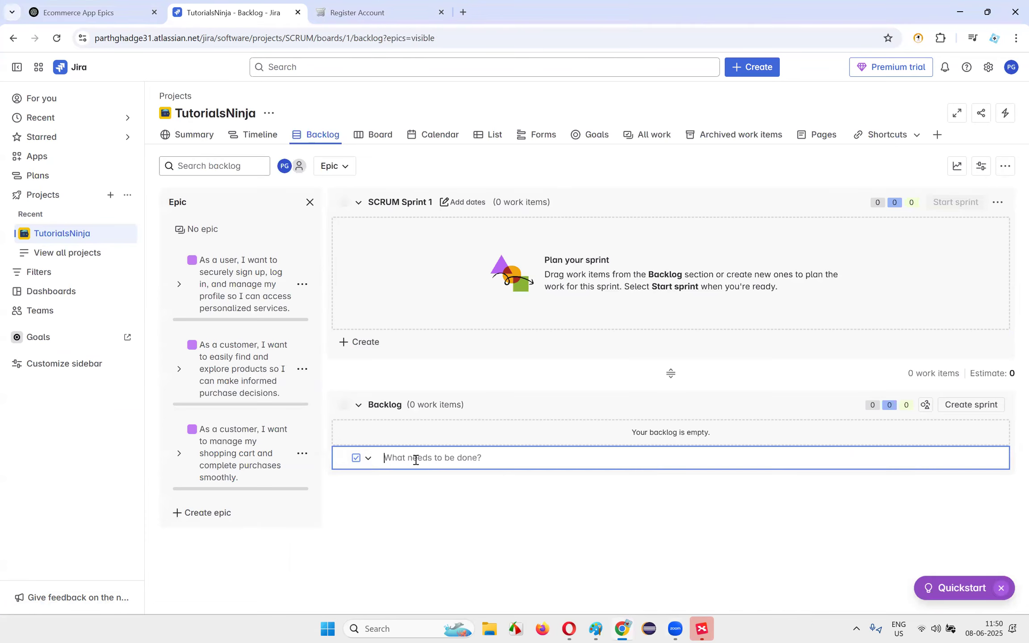
pyautogui.hotkey('ctrl', 'v')
pyautogui.moveTo(482, 459); pyautogui.dragTo(874, 457)
pyautogui.click(874, 457)
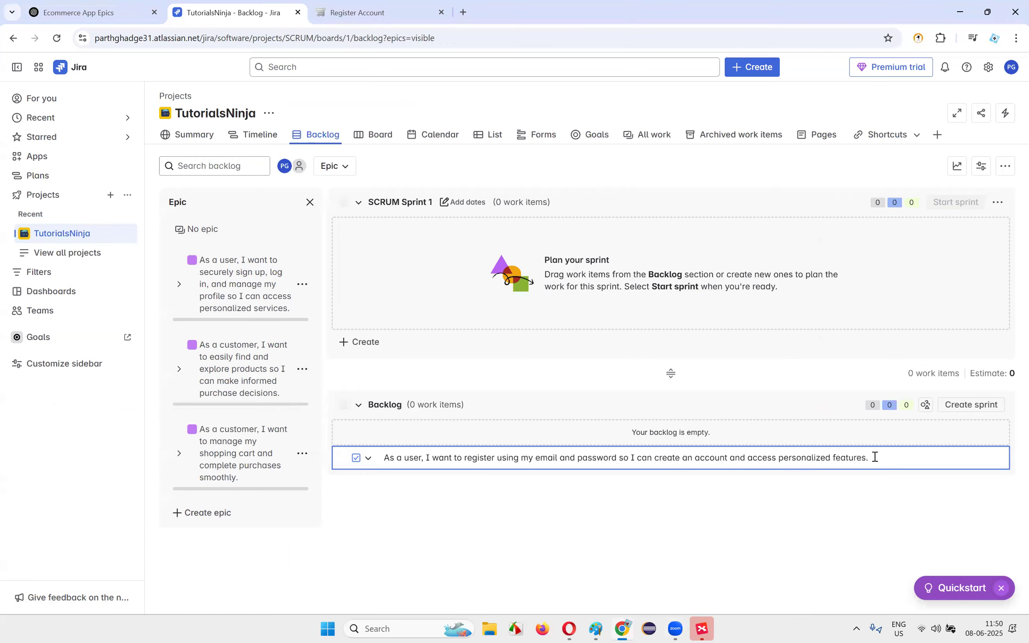
pyautogui.press('Return')
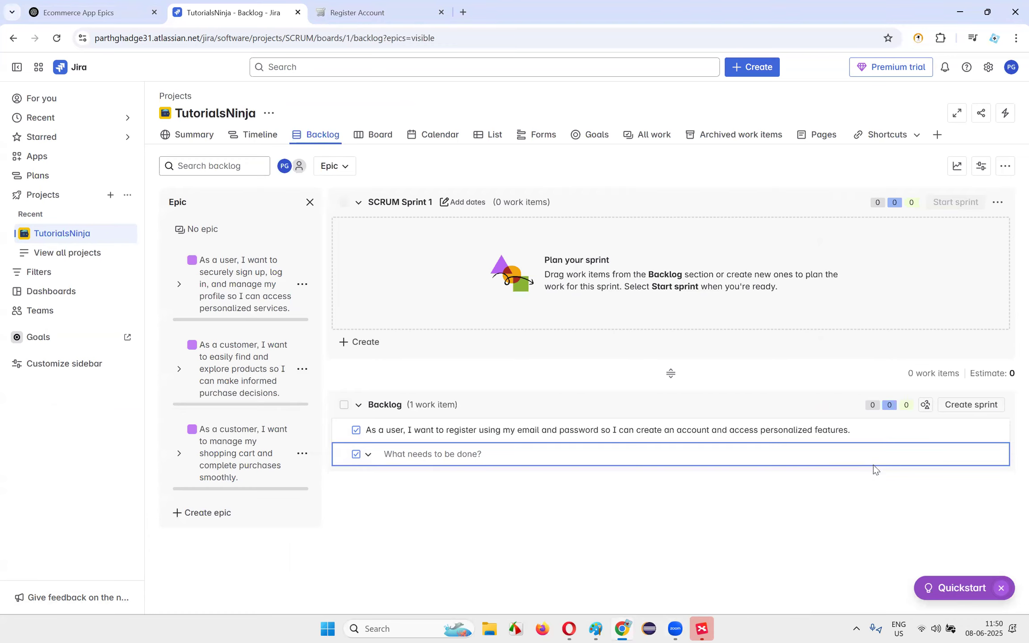
# - Open the new registration work item's details, look through its fields and open its description for editing
pyautogui.click(661, 430)
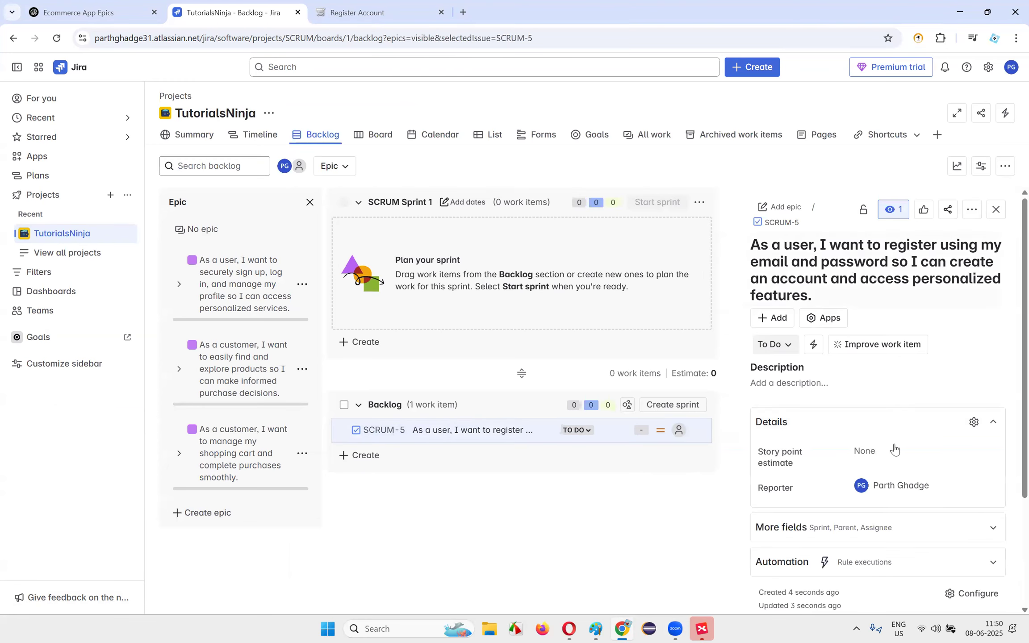
pyautogui.scroll(-3, 927, 343)
pyautogui.scroll(3, 793, 430)
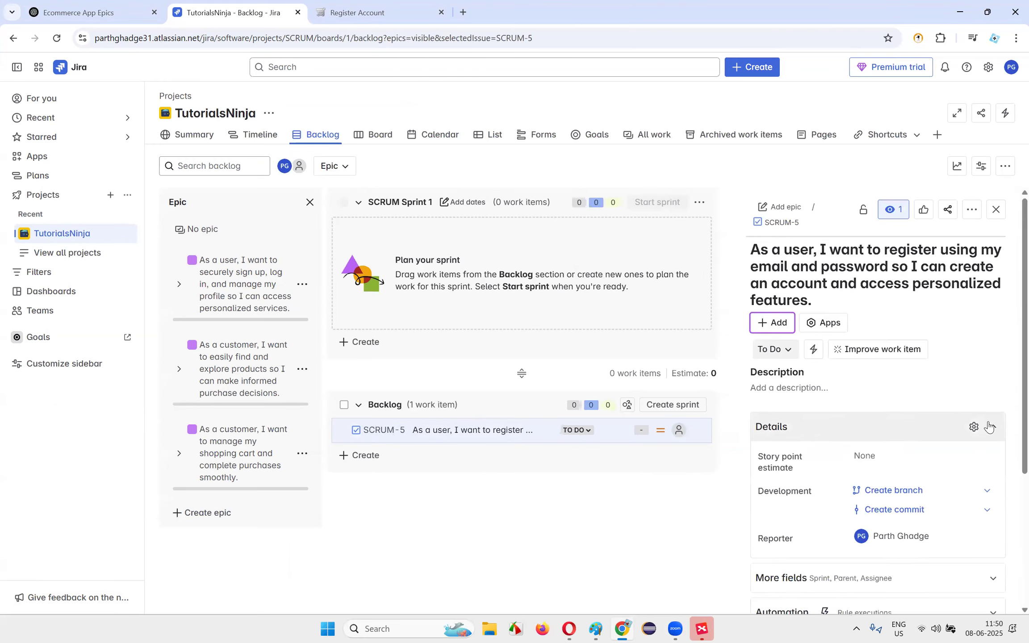
pyautogui.click(795, 378)
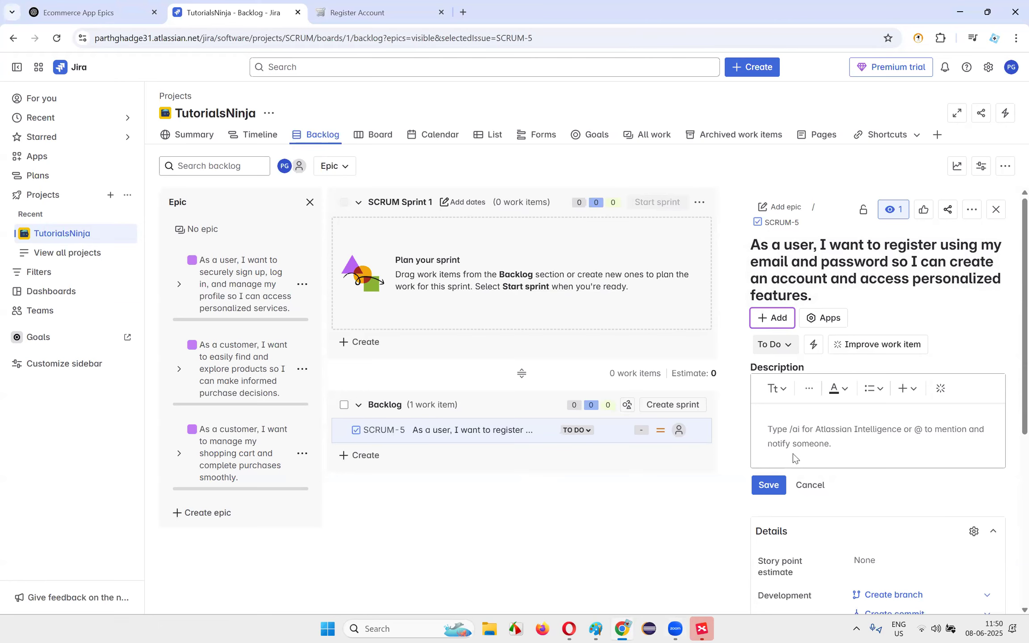
# - Switch to ChatGPT and copy the first user story's sentence about registering with email and password
pyautogui.click(106, 17)
pyautogui.click(529, 338)
pyautogui.moveTo(281, 241); pyautogui.dragTo(413, 262)
pyautogui.hotkey('ctrl', 'c')
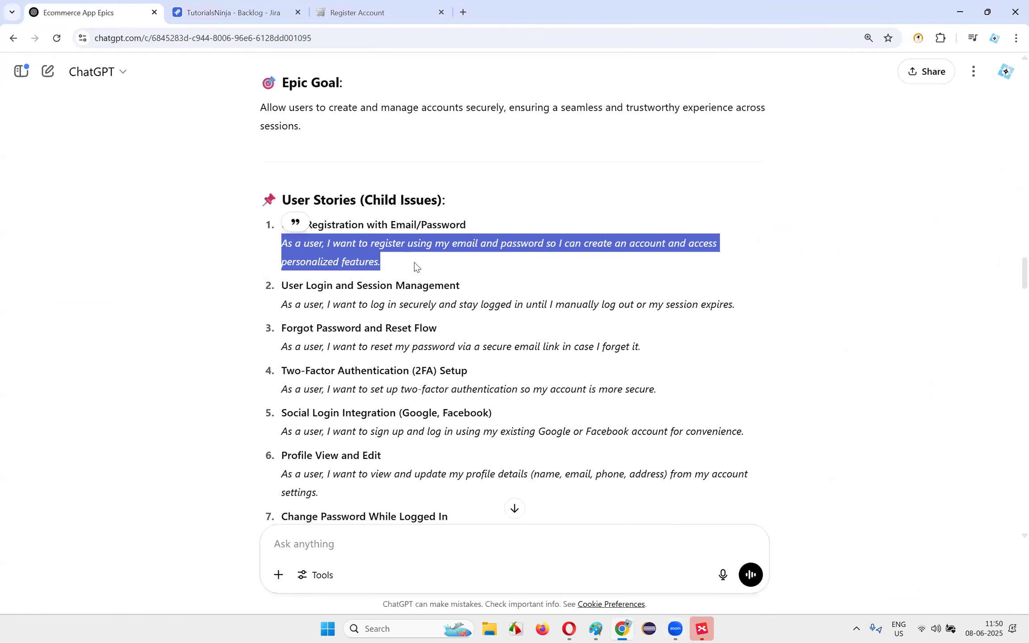
# - Send ChatGPT the prompt "Create User story for Jira for -" followed by the copied sentence about registering with email and password
pyautogui.scroll(-10, 404, 505)
pyautogui.scroll(7, 430, 477)
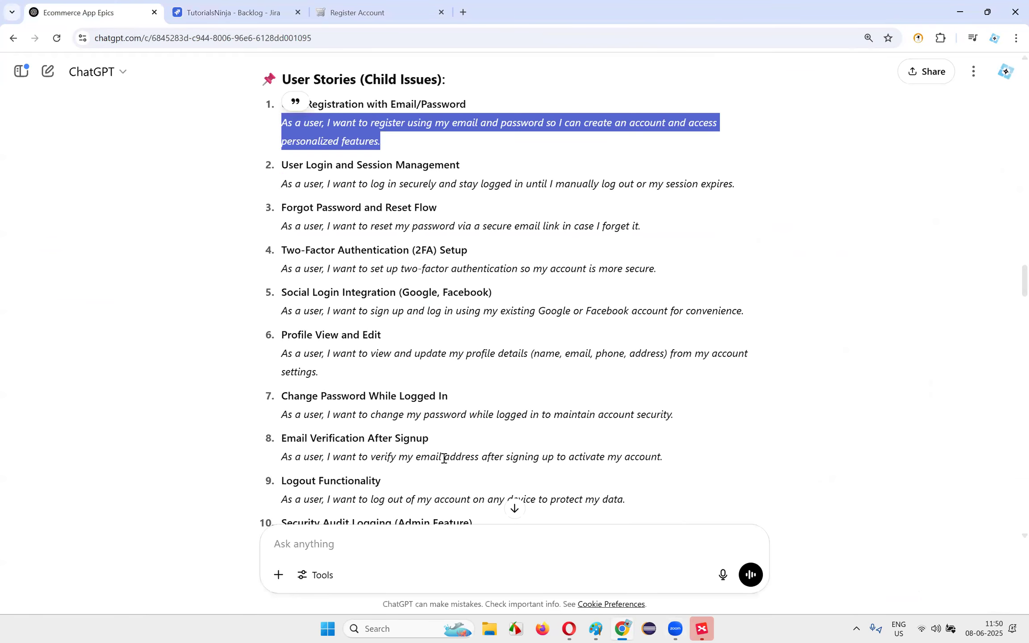
pyautogui.scroll(-6, 404, 509)
pyautogui.click(340, 542)
pyautogui.write('Create')
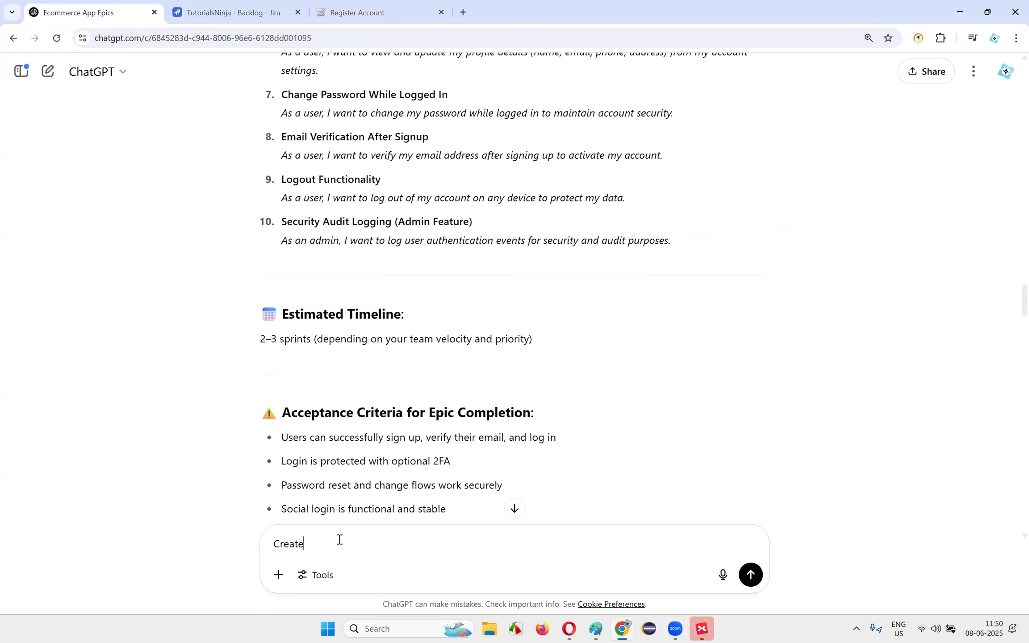
pyautogui.write(' User sto')
pyautogui.write('ry for Jira here')
pyautogui.hotkey('ctrl', 'v')
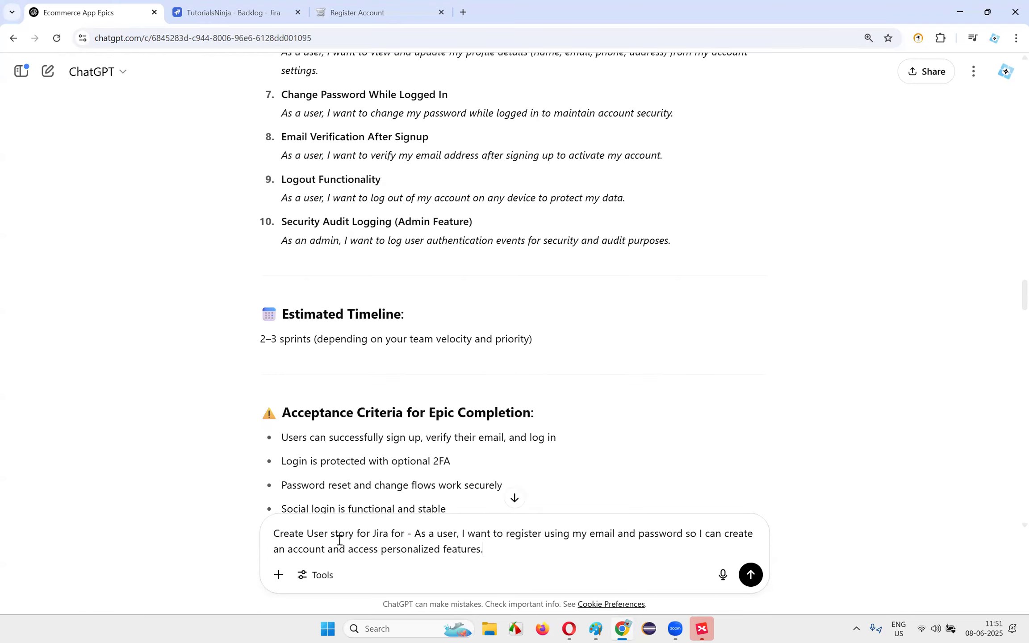
pyautogui.press('Return')
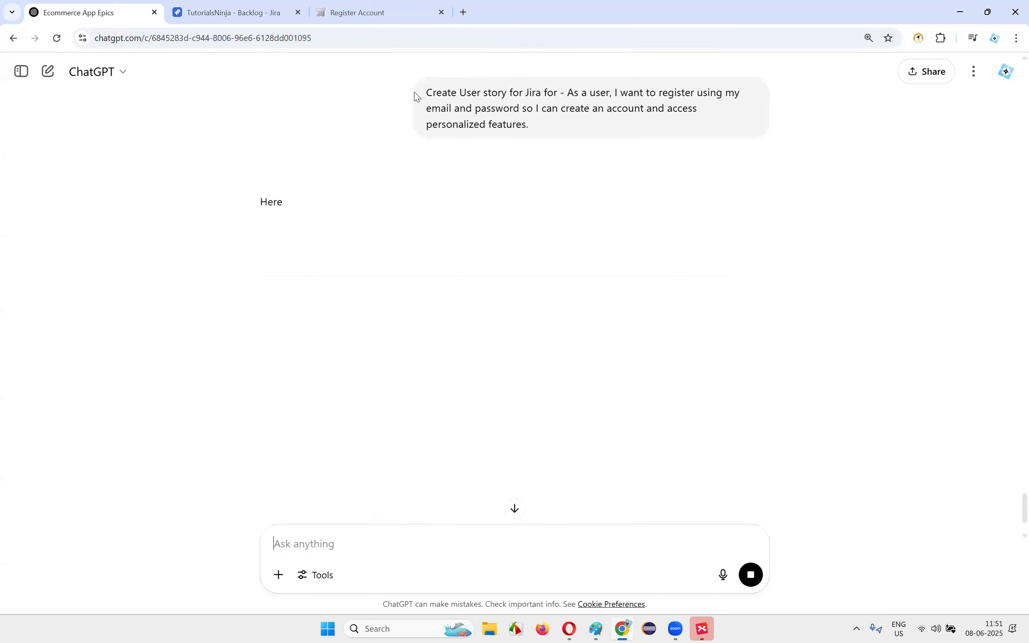
# - Look through the prompt and the beginning of the generated Jira user story
pyautogui.moveTo(416, 93); pyautogui.dragTo(591, 110)
pyautogui.click(569, 178)
pyautogui.scroll(-2, 555, 207)
pyautogui.scroll(3, 537, 211)
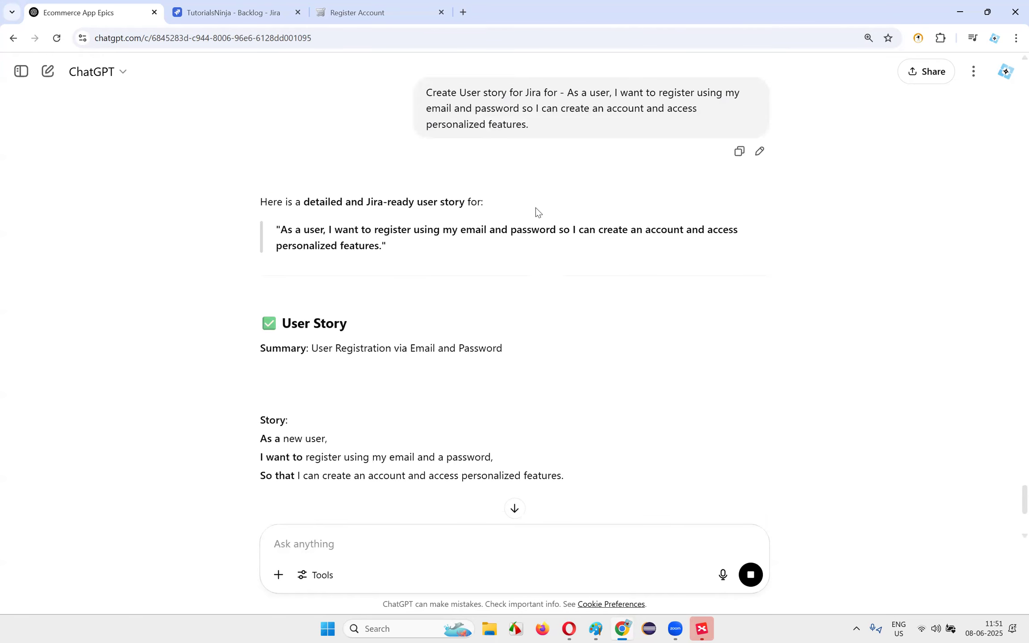
# - Read through the prompt, the summary and the "As a new user" story statement of the generated registration user story
pyautogui.moveTo(439, 103); pyautogui.dragTo(585, 131)
pyautogui.click(500, 183)
pyautogui.scroll(-1, 415, 237)
pyautogui.moveTo(311, 294); pyautogui.dragTo(544, 292)
pyautogui.scroll(-3, 280, 280)
pyautogui.moveTo(260, 197); pyautogui.dragTo(594, 252)
pyautogui.scroll(5, 595, 253)
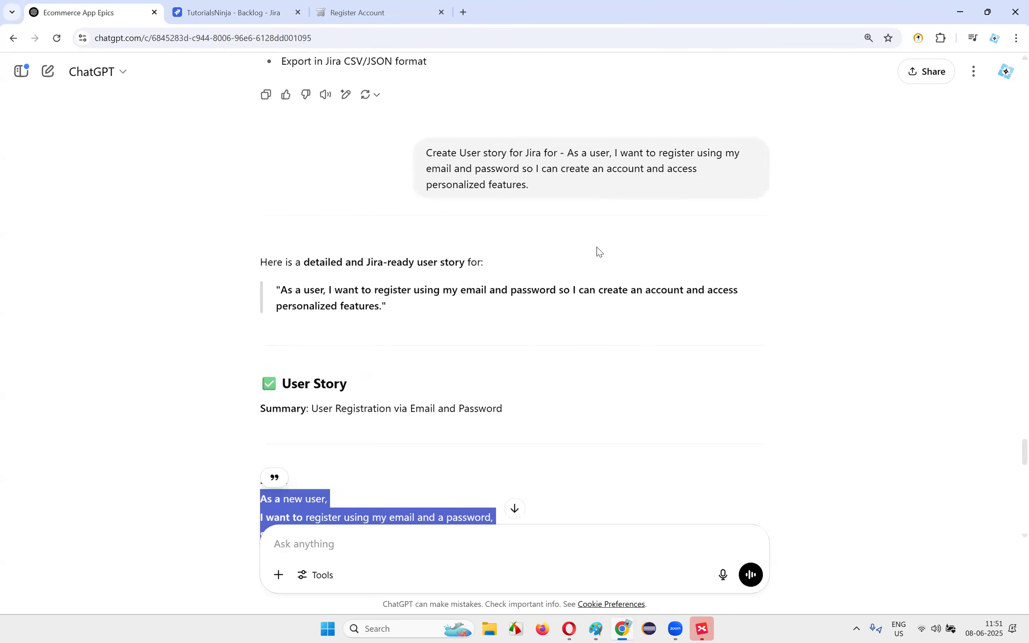
pyautogui.scroll(-5, 596, 247)
pyautogui.scroll(-4, 443, 291)
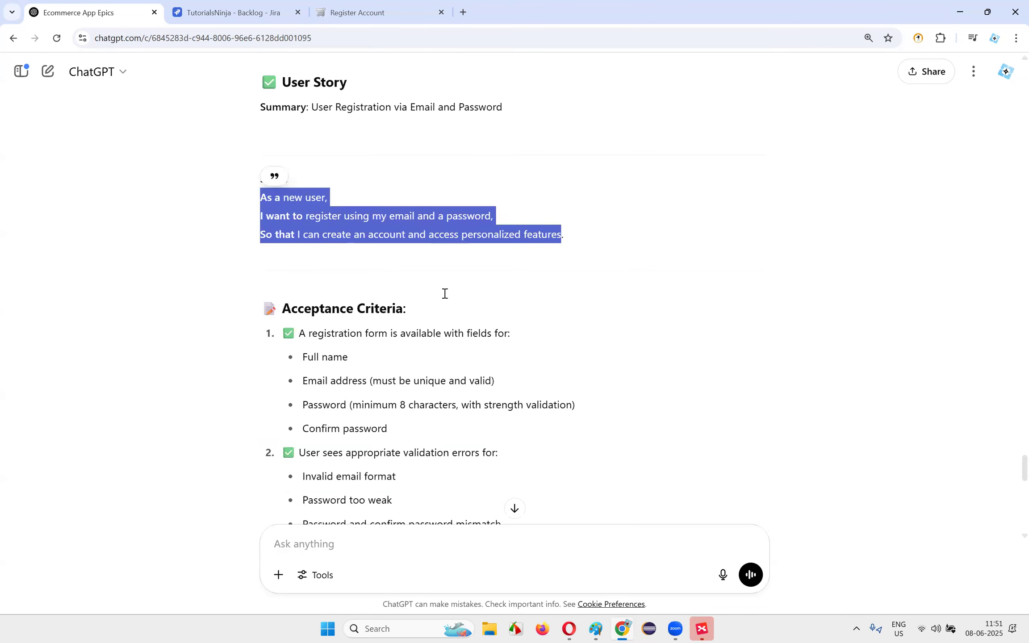
# - Examine the Acceptance Criteria heading and its numbered list in the generated registration user story
pyautogui.moveTo(286, 188); pyautogui.dragTo(516, 289)
pyautogui.click(516, 289)
pyautogui.moveTo(283, 188); pyautogui.dragTo(783, 473)
pyautogui.scroll(-3, 475, 235)
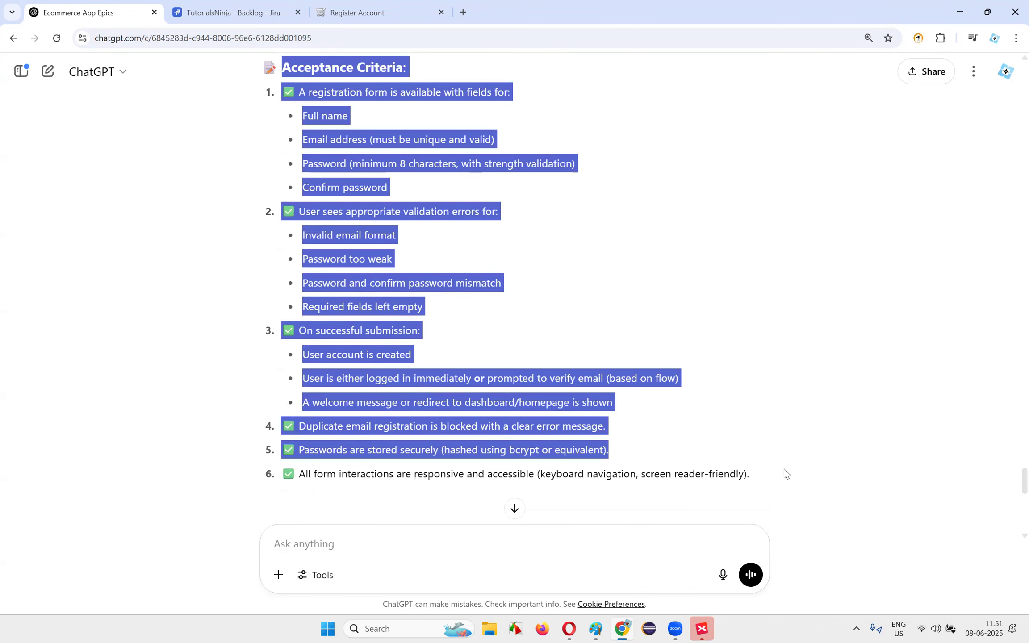
pyautogui.scroll(-2, 522, 367)
pyautogui.click(335, 420)
pyautogui.scroll(4, 334, 419)
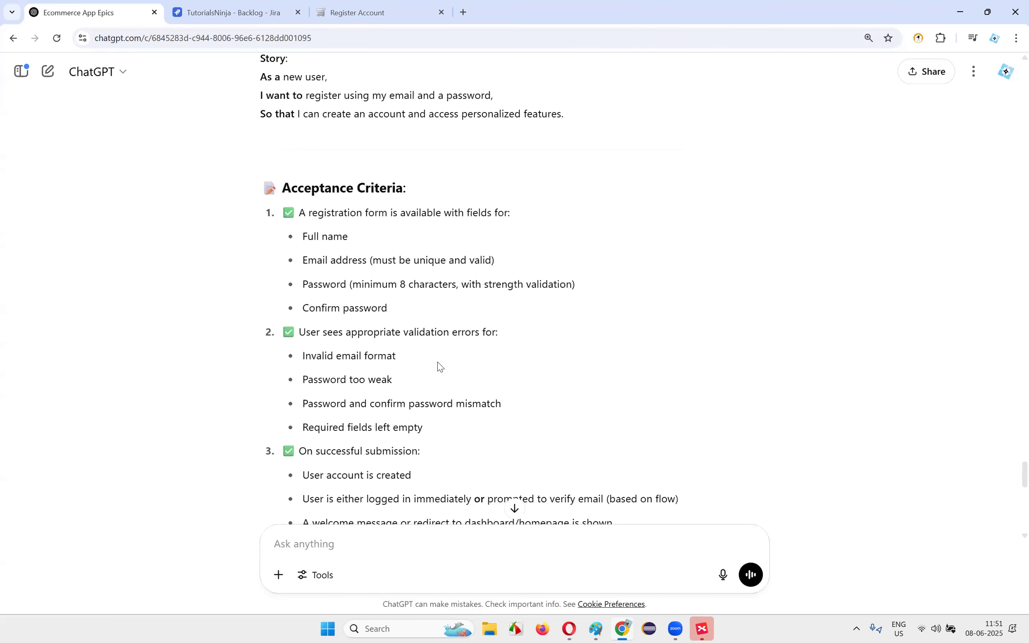
pyautogui.moveTo(285, 212); pyautogui.dragTo(763, 361)
pyautogui.scroll(-5, 510, 263)
pyautogui.scroll(5, 335, 301)
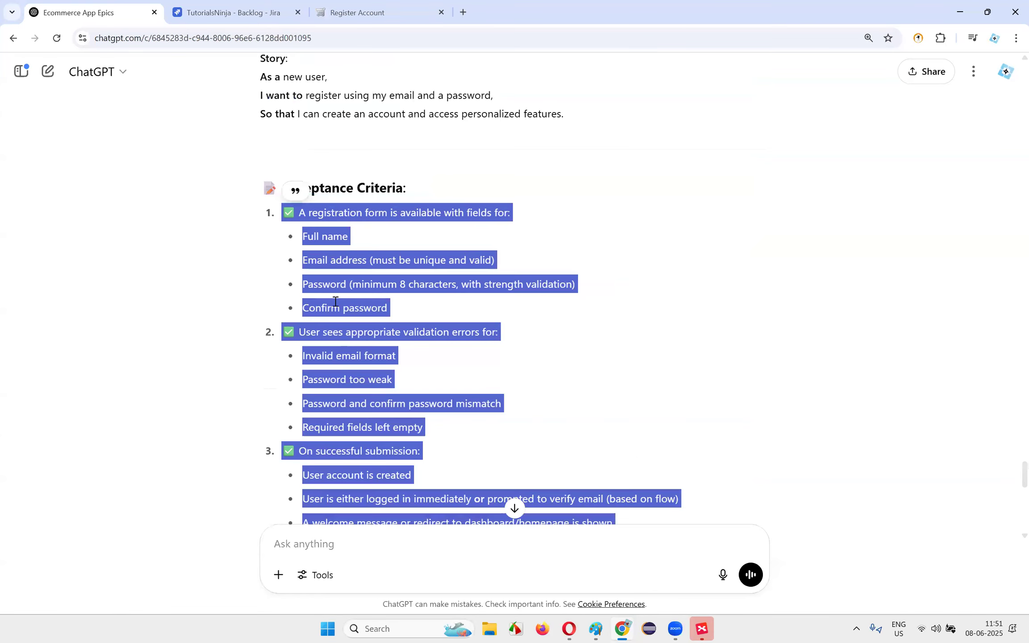
pyautogui.doubleClick(343, 192)
pyautogui.moveTo(406, 188); pyautogui.dragTo(283, 188)
pyautogui.click(498, 263)
pyautogui.moveTo(288, 188); pyautogui.dragTo(423, 193)
pyautogui.click(426, 193)
pyautogui.moveTo(288, 188); pyautogui.dragTo(442, 191)
pyautogui.scroll(3, 442, 191)
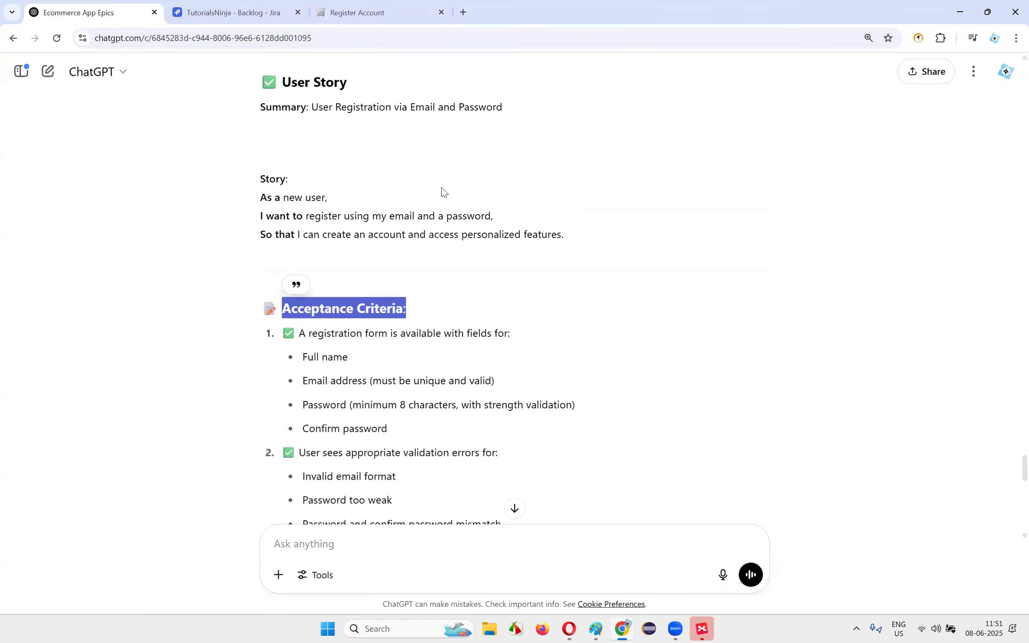
# - Copy the whole Acceptance Criteria section, from its heading through the sixth item about responsive and accessible form interactions
pyautogui.click(279, 320)
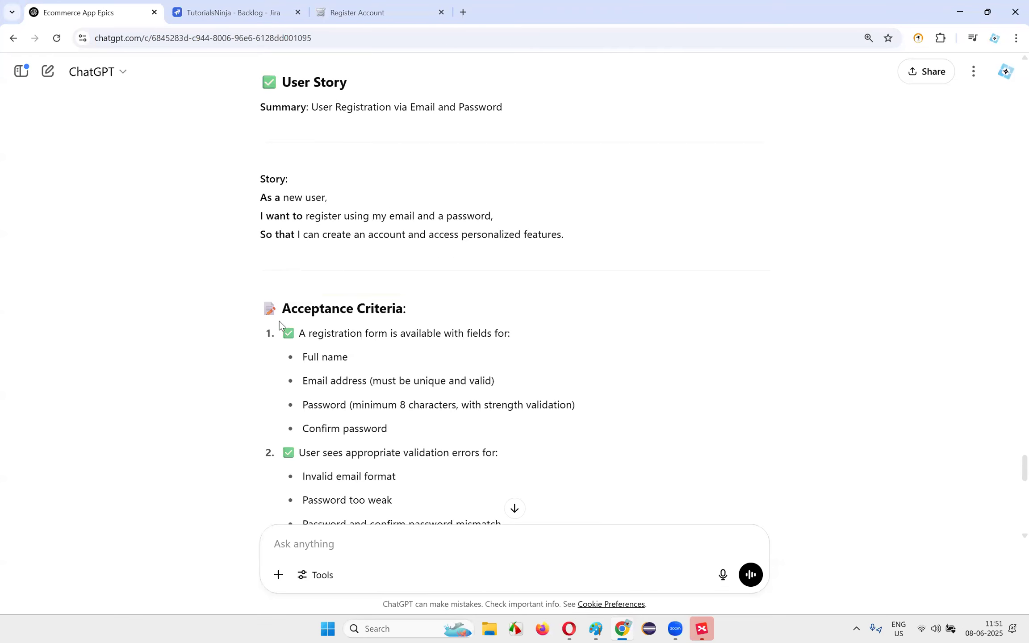
pyautogui.moveTo(263, 314); pyautogui.dragTo(450, 324)
pyautogui.scroll(-10, 450, 328)
pyautogui.moveTo(613, 321); pyautogui.dragTo(315, 215)
pyautogui.scroll(5, 404, 192)
pyautogui.scroll(1, 339, 186)
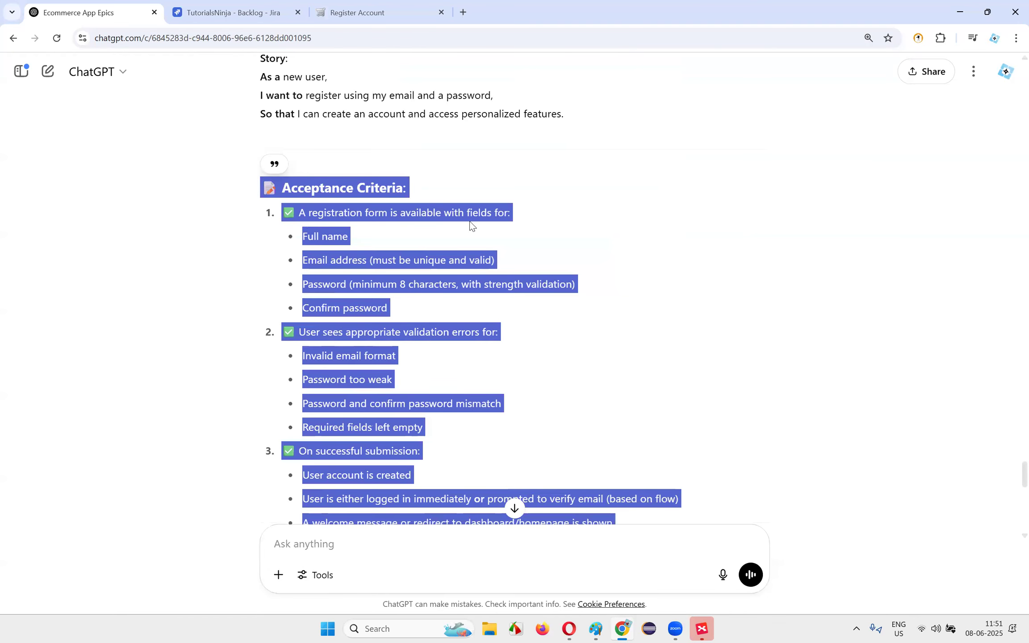
# - Switch to the Jira backlog, paste the copied acceptance criteria into the registration work item's description and save it
pyautogui.hotkey('ctrl', 'Tab')
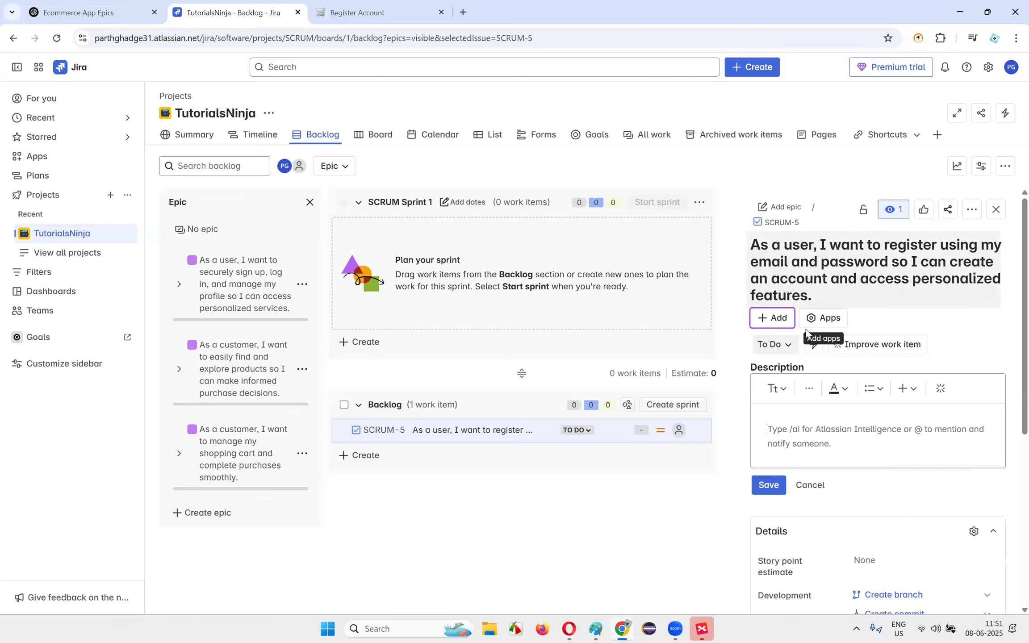
pyautogui.hotkey('ctrl', 'v')
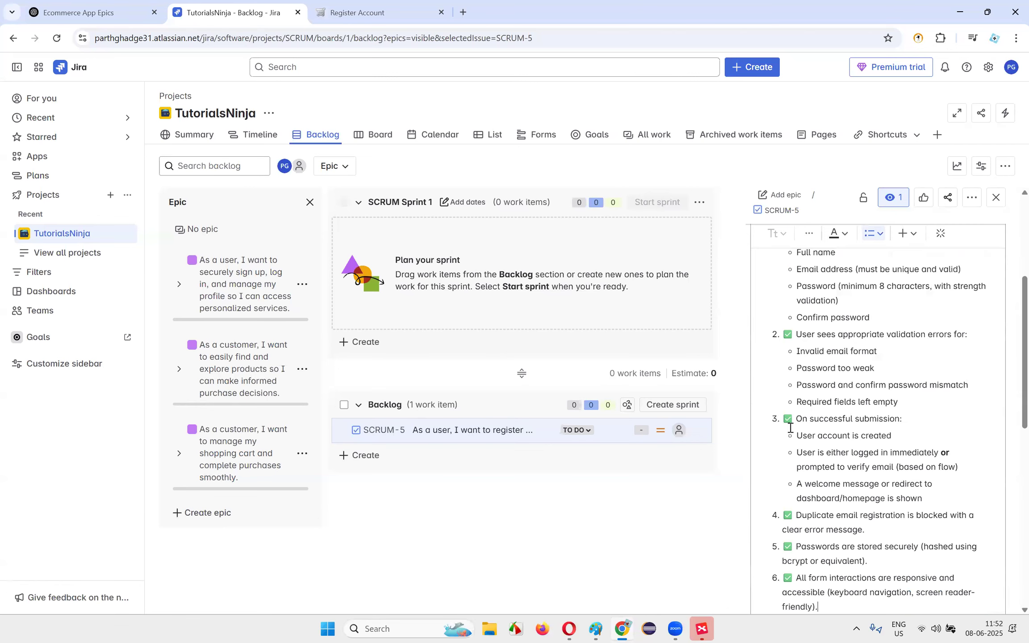
pyautogui.scroll(5, 789, 424)
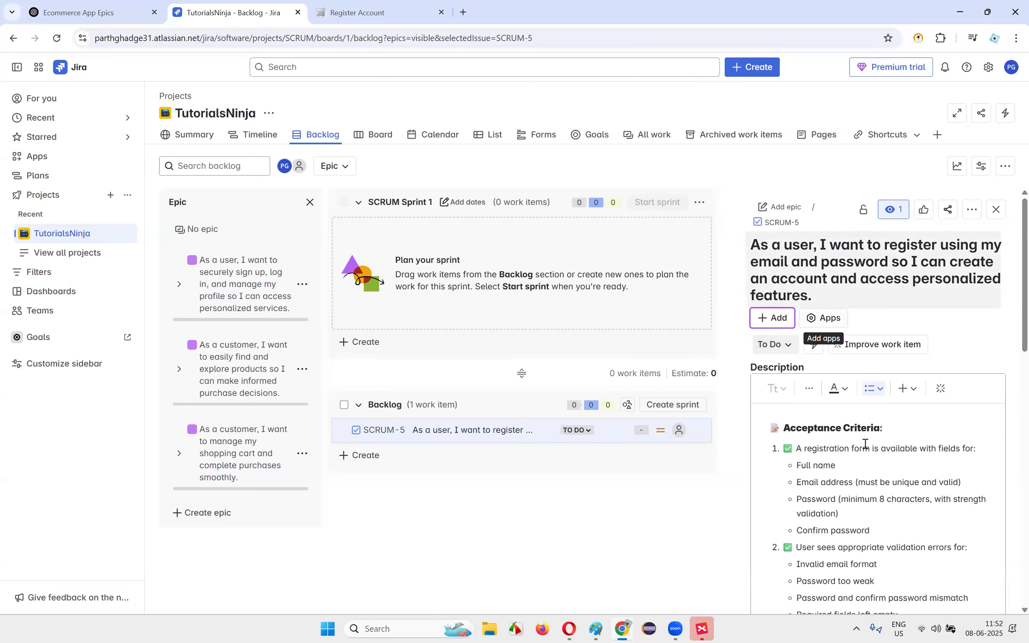
pyautogui.scroll(-8, 832, 418)
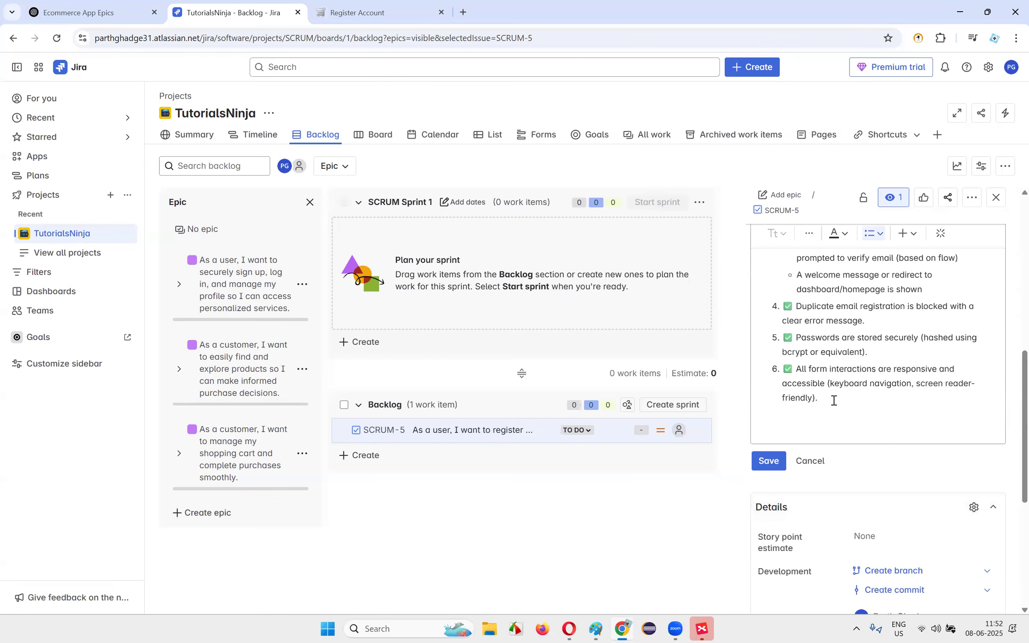
pyautogui.click(768, 461)
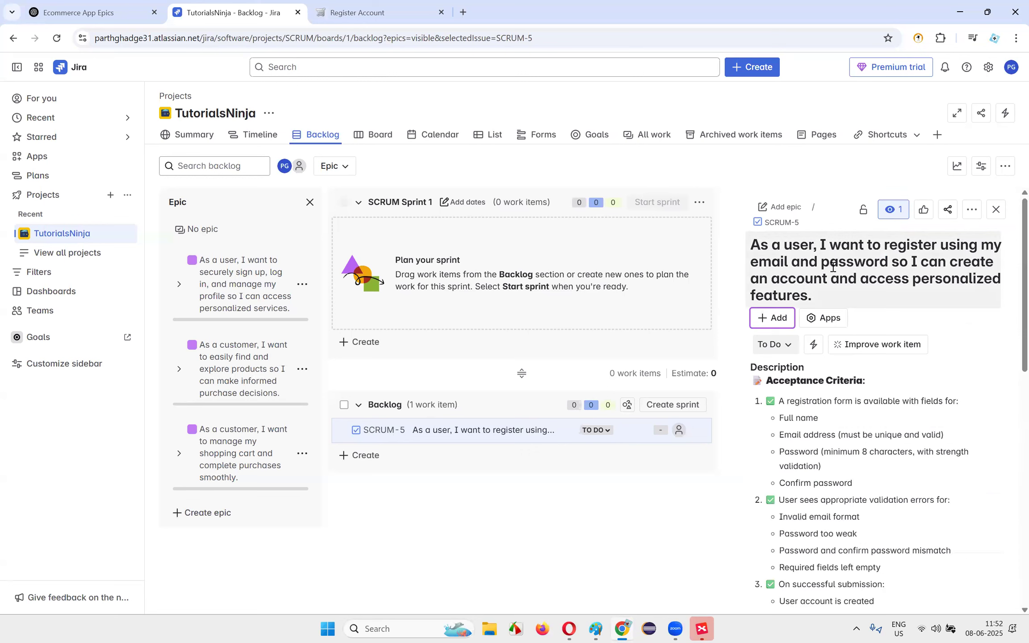
# - Review the registration work item's title, saved acceptance criteria and the detail fields below the description
pyautogui.scroll(-3, 833, 329)
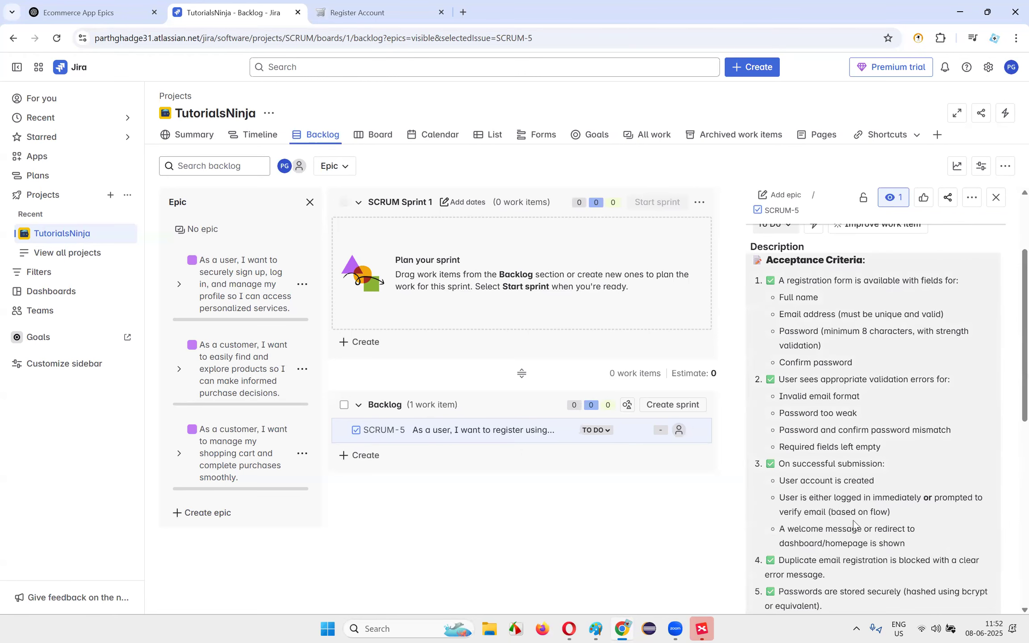
pyautogui.scroll(3, 829, 350)
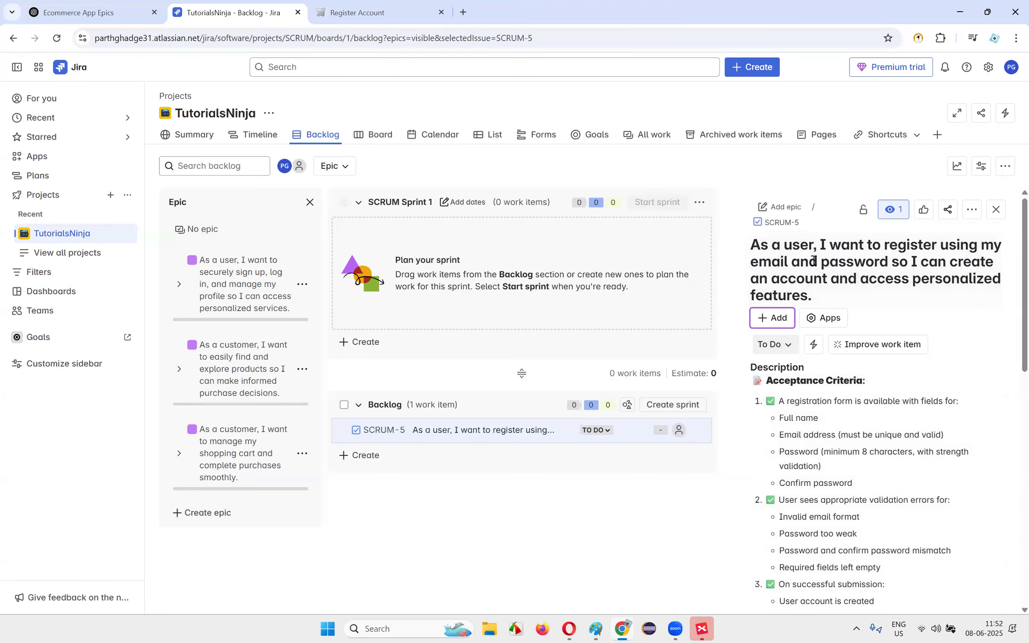
pyautogui.scroll(-5, 864, 351)
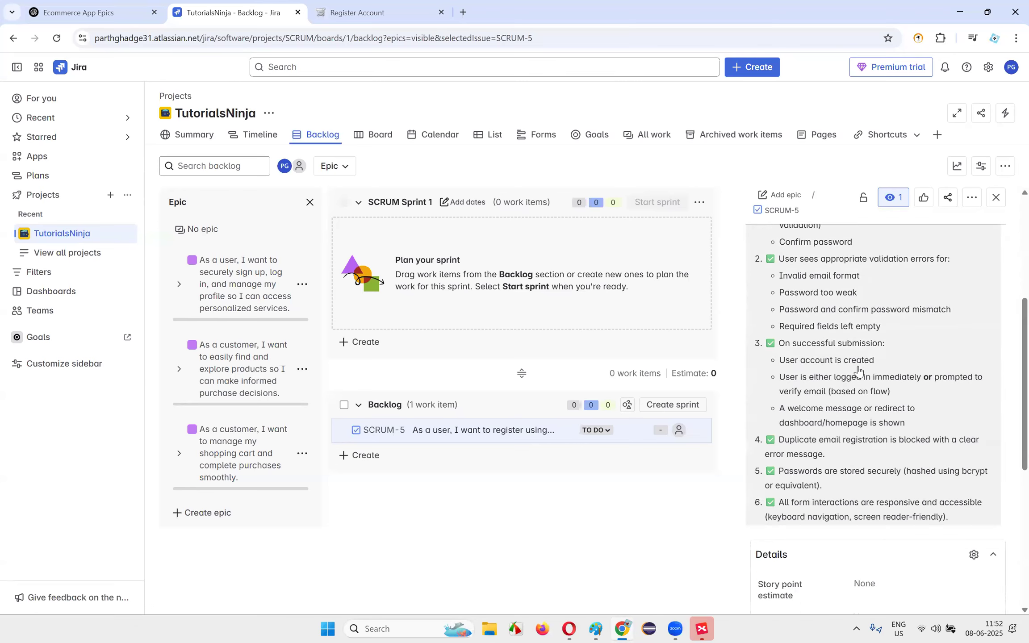
pyautogui.scroll(3, 849, 339)
pyautogui.scroll(-3, 843, 335)
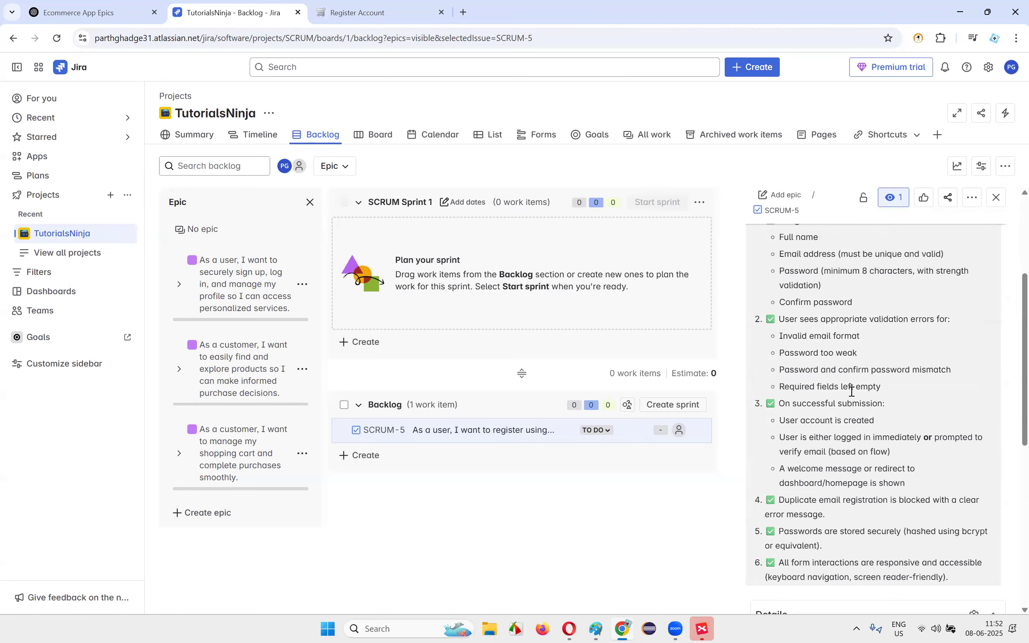
pyautogui.scroll(2, 828, 323)
pyautogui.scroll(2, 828, 324)
pyautogui.scroll(-10, 862, 402)
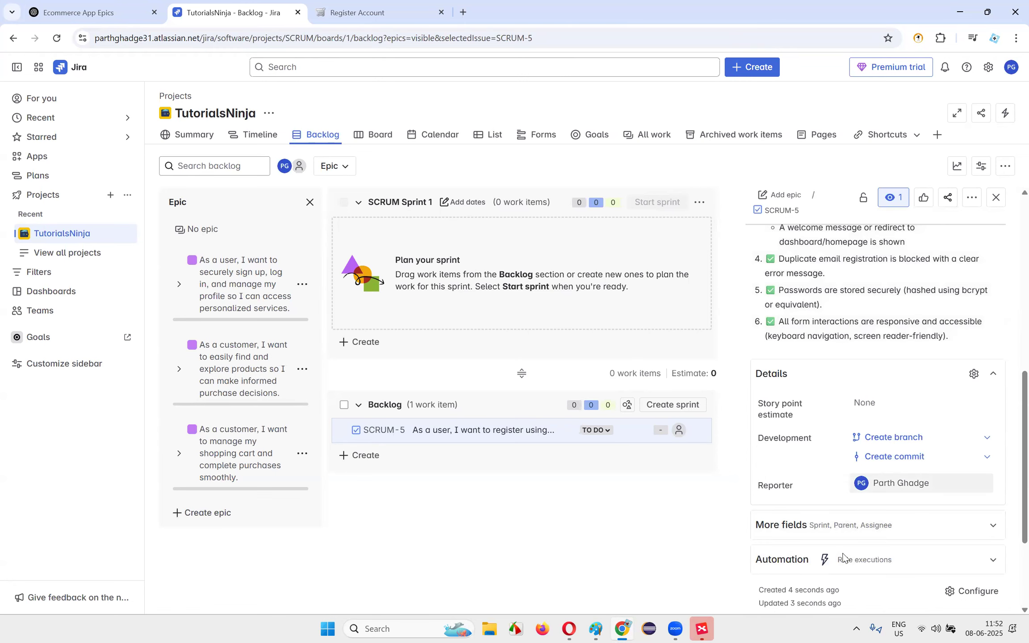
pyautogui.scroll(6, 889, 491)
pyautogui.scroll(3, 898, 374)
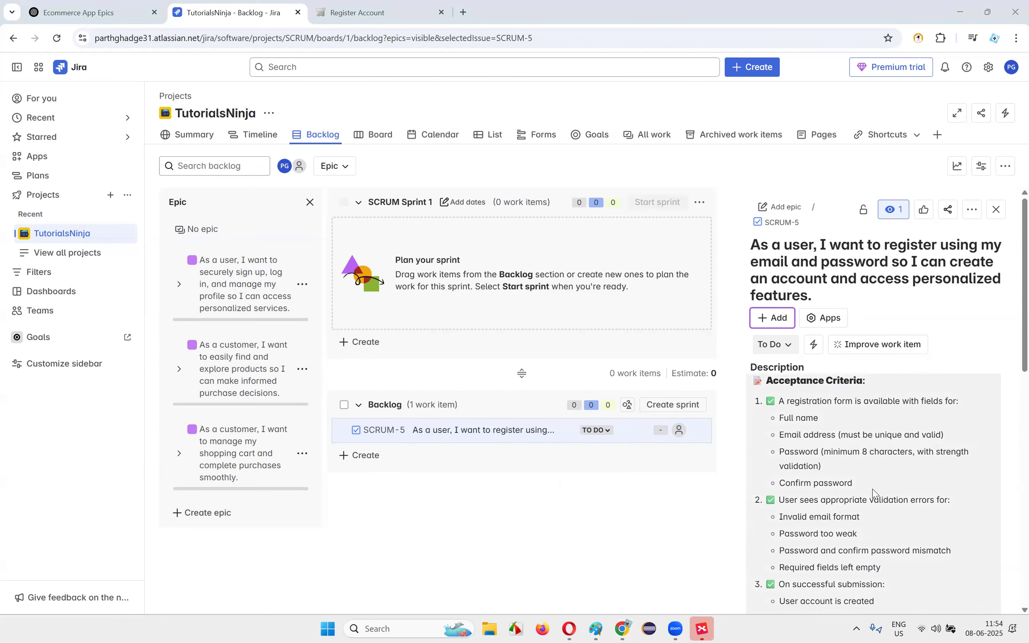
# - Go over the registration story's title and acceptance criteria again, covering form fields, validation errors, successful submission and security
pyautogui.scroll(-5, 872, 488)
pyautogui.scroll(5, 907, 486)
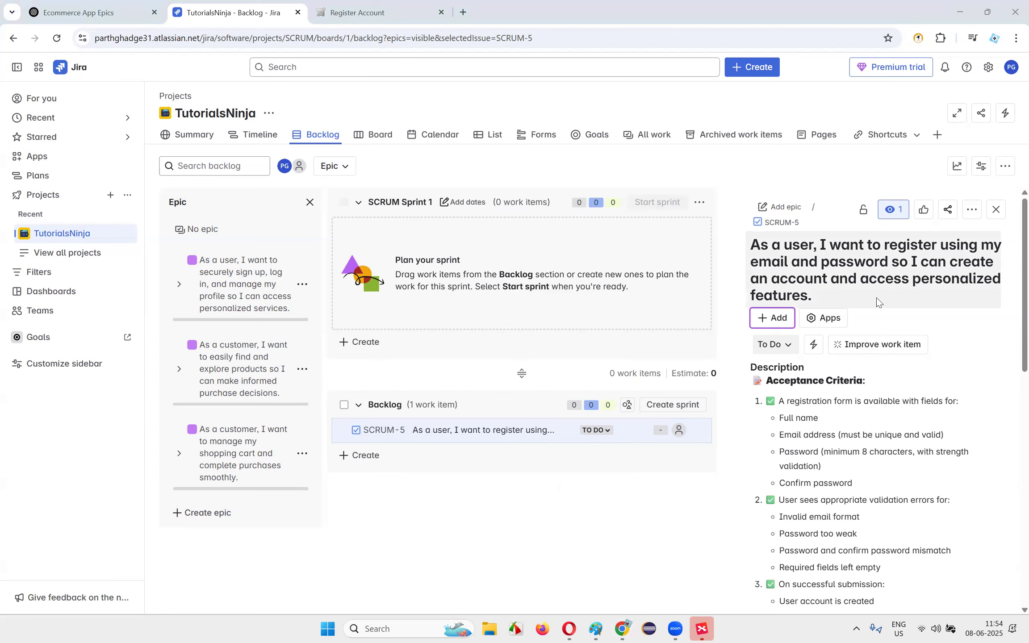
pyautogui.scroll(-2, 904, 341)
pyautogui.scroll(2, 842, 288)
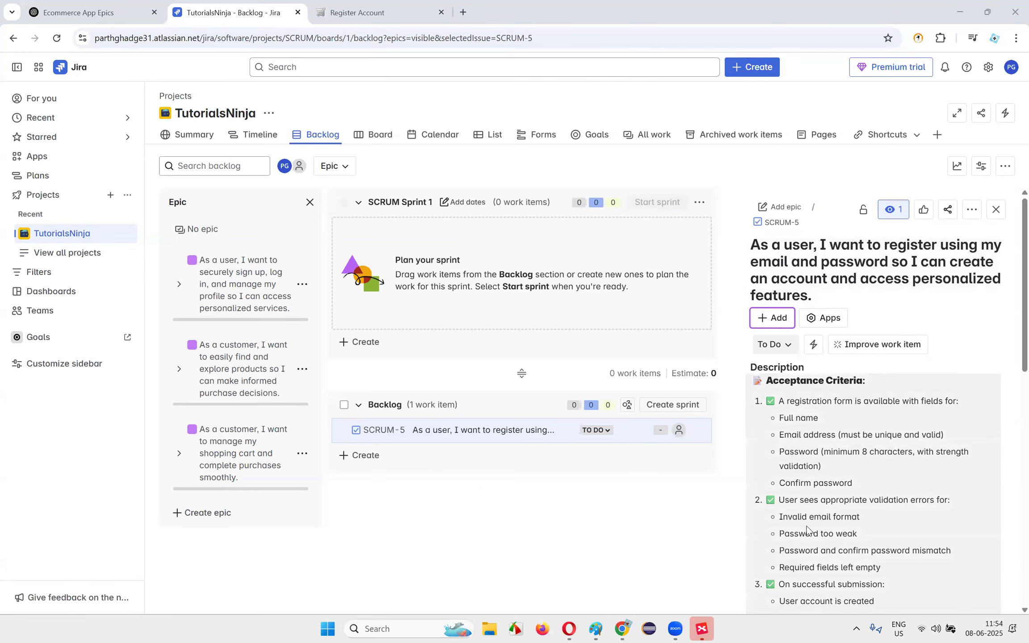
pyautogui.scroll(-4, 806, 530)
pyautogui.scroll(3, 859, 442)
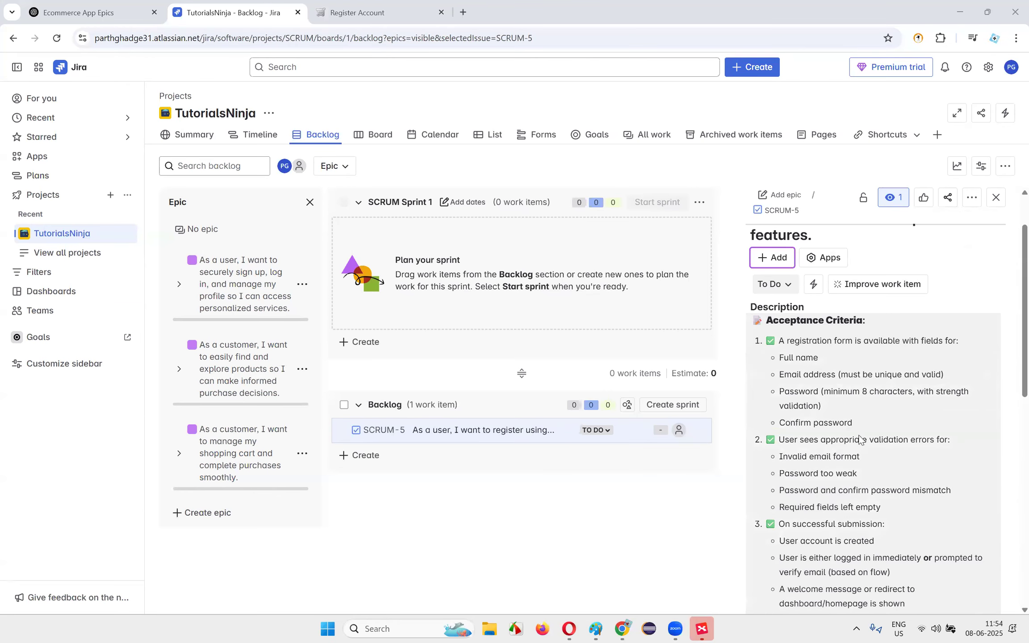
pyautogui.scroll(2, 848, 464)
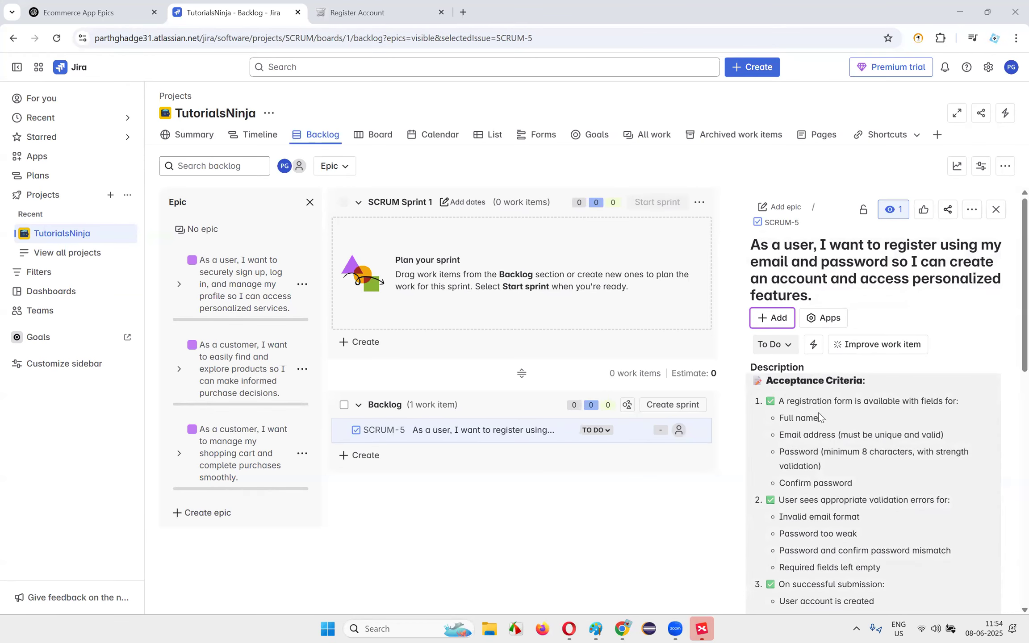
pyautogui.scroll(-2, 821, 416)
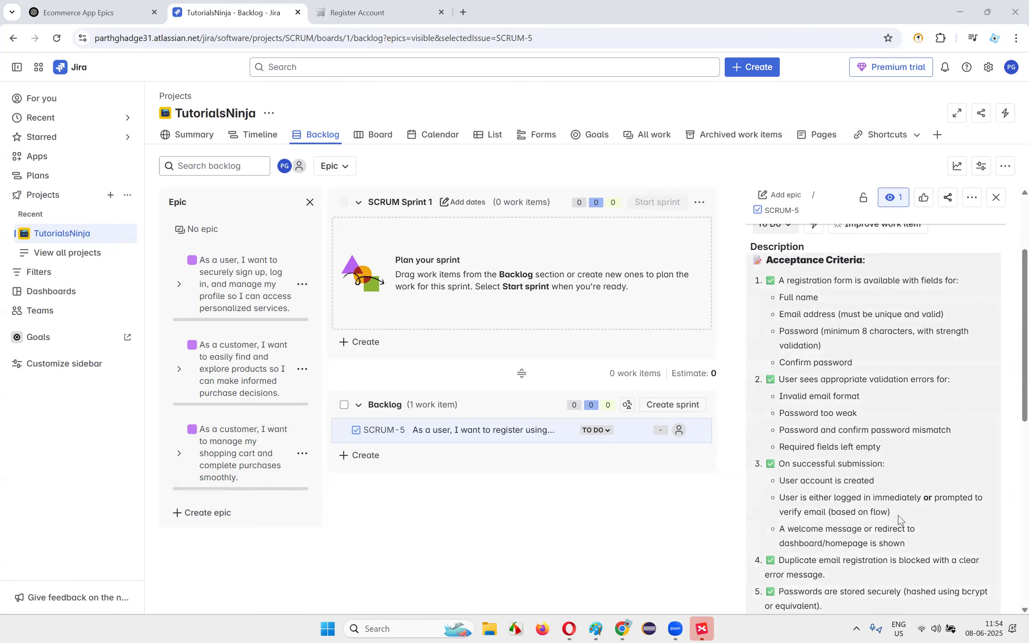
pyautogui.scroll(2, 874, 400)
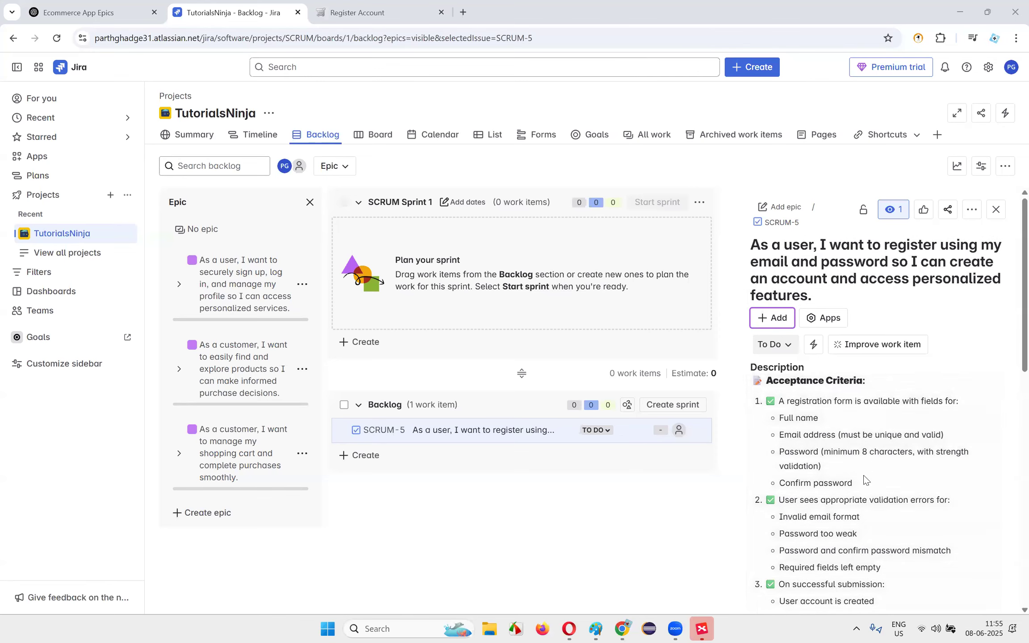
pyautogui.scroll(-3, 847, 407)
pyautogui.scroll(3, 847, 407)
pyautogui.scroll(-2, 865, 473)
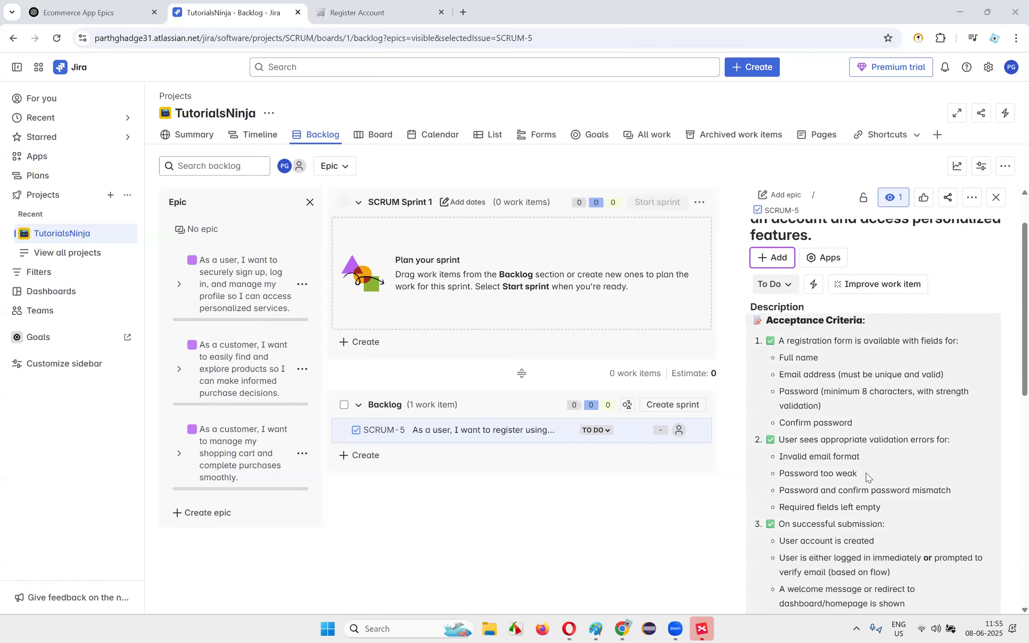
pyautogui.scroll(2, 857, 472)
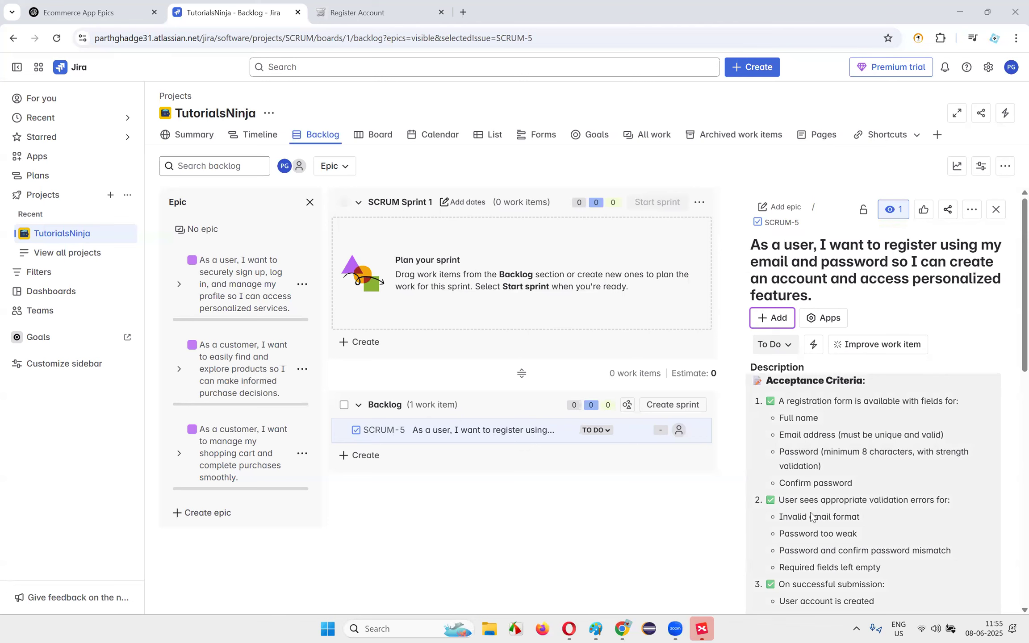
pyautogui.scroll(-2, 861, 484)
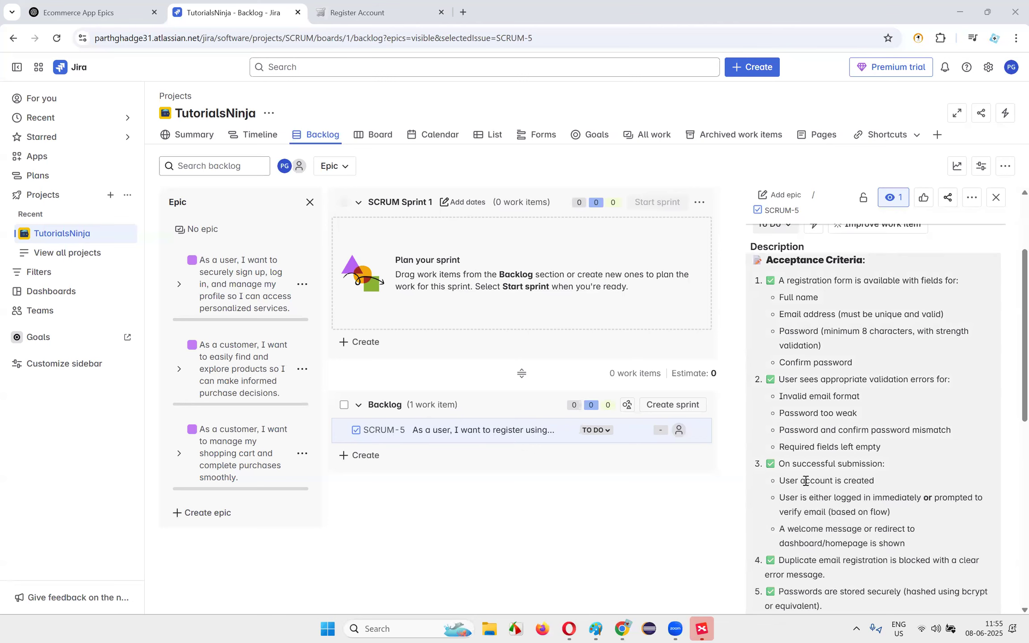
pyautogui.scroll(3, 803, 481)
pyautogui.scroll(-3, 839, 422)
pyautogui.scroll(-1, 866, 537)
pyautogui.scroll(-2, 877, 513)
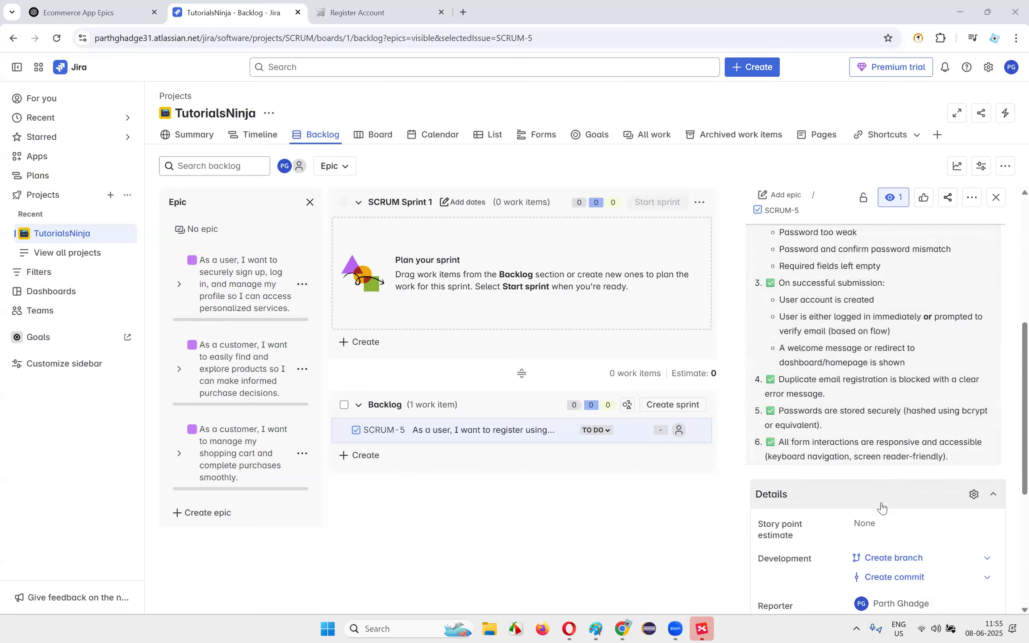
# - Review the acceptance criteria in the description of user story SCRUM-5
pyautogui.scroll(5, 880, 505)
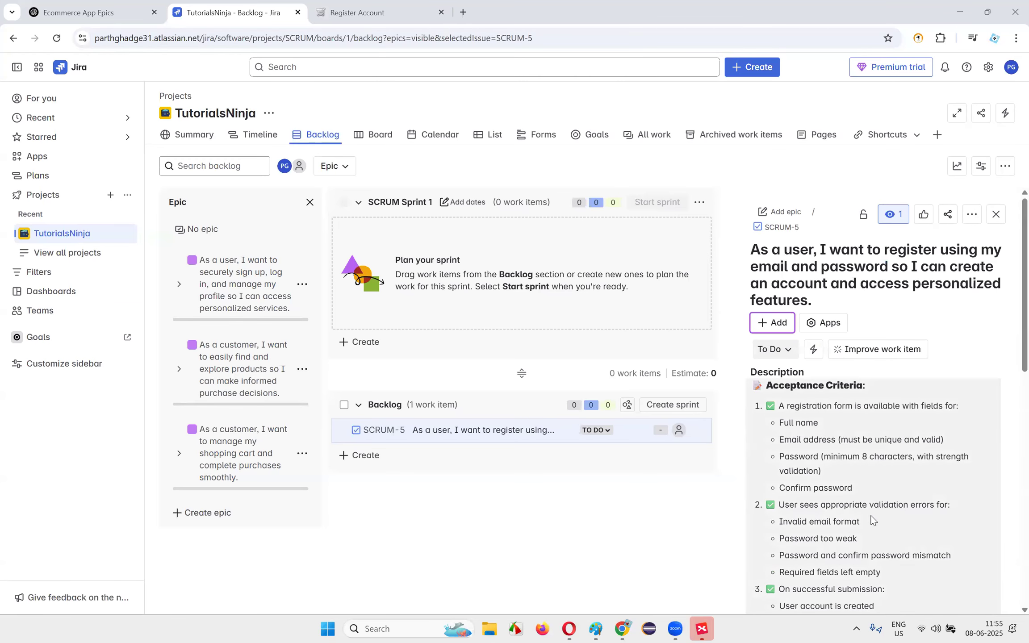
pyautogui.scroll(-2, 860, 419)
pyautogui.scroll(-1, 836, 287)
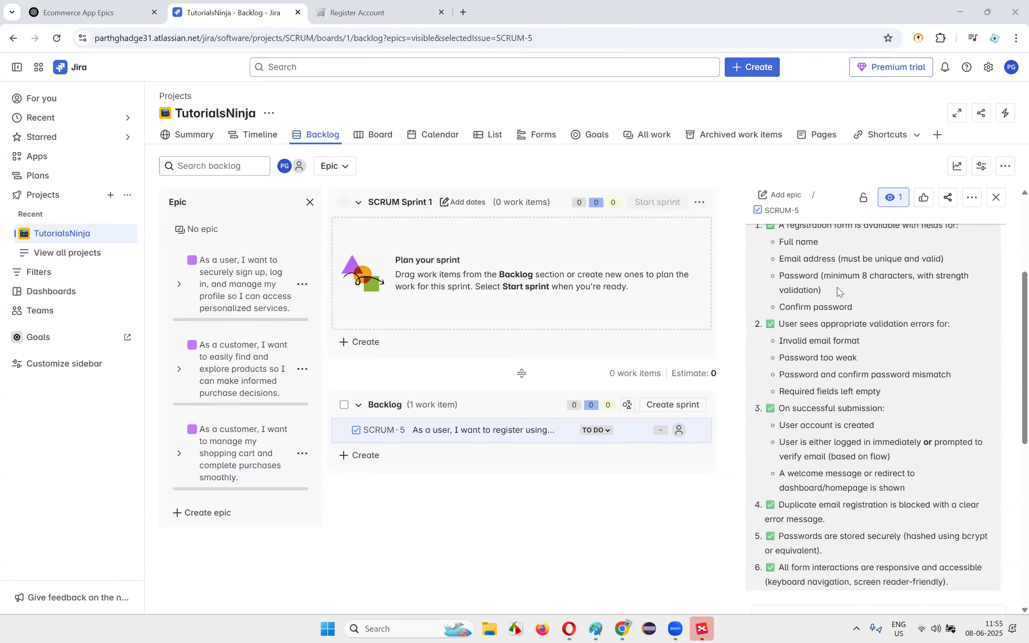
pyautogui.scroll(3, 838, 295)
pyautogui.scroll(-1, 833, 299)
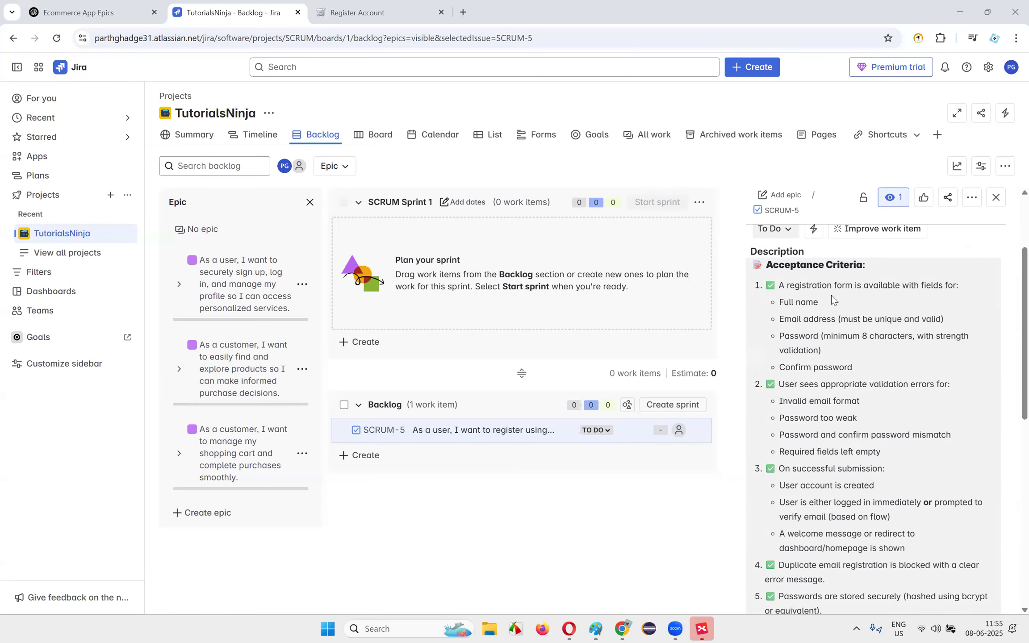
pyautogui.scroll(-2, 838, 456)
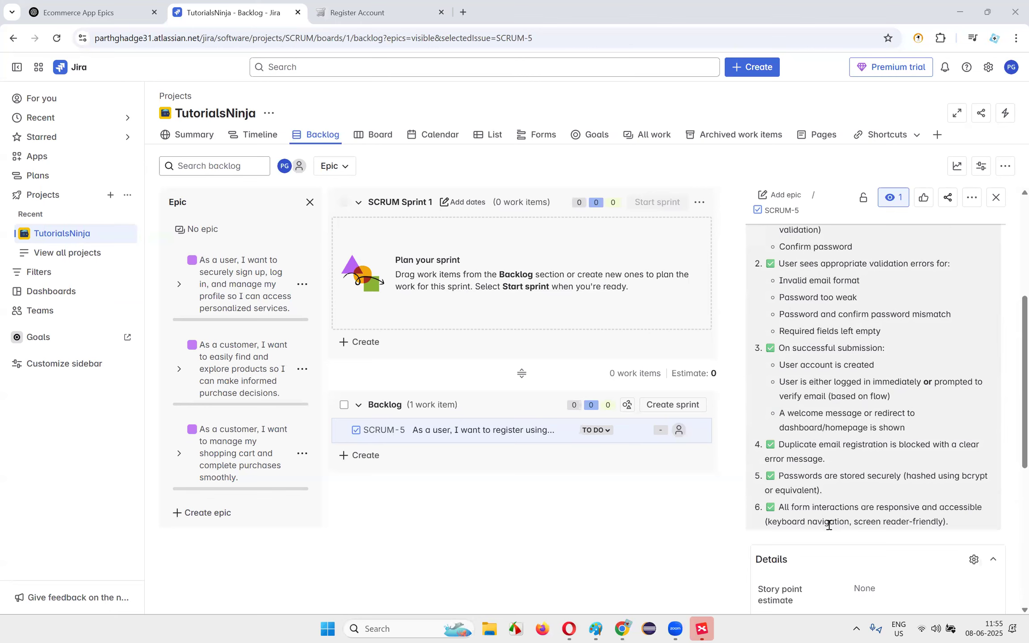
pyautogui.scroll(3, 866, 495)
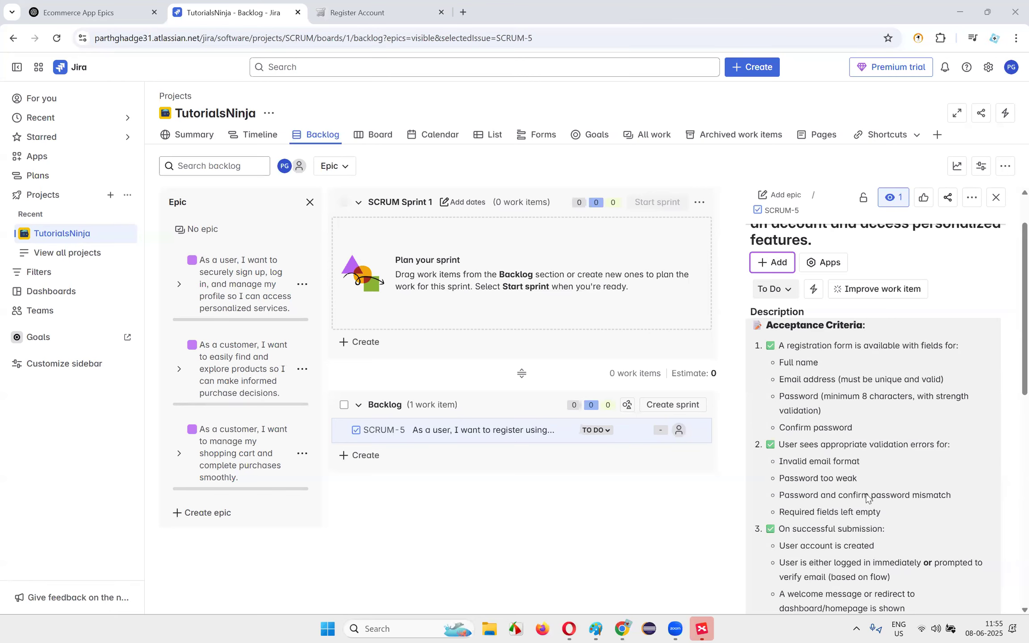
pyautogui.scroll(1, 866, 498)
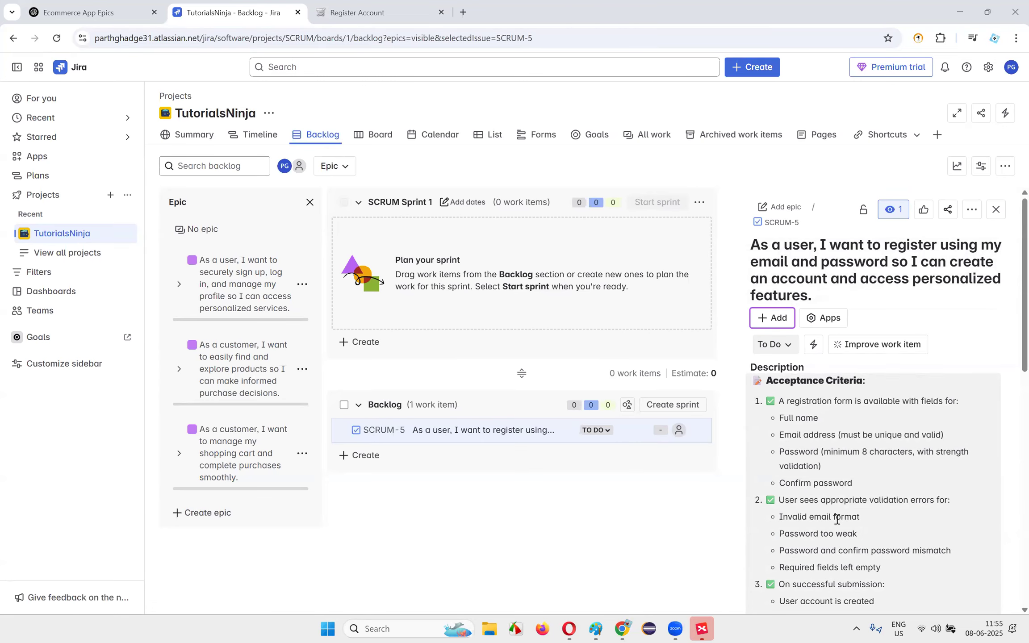
pyautogui.scroll(-2, 895, 417)
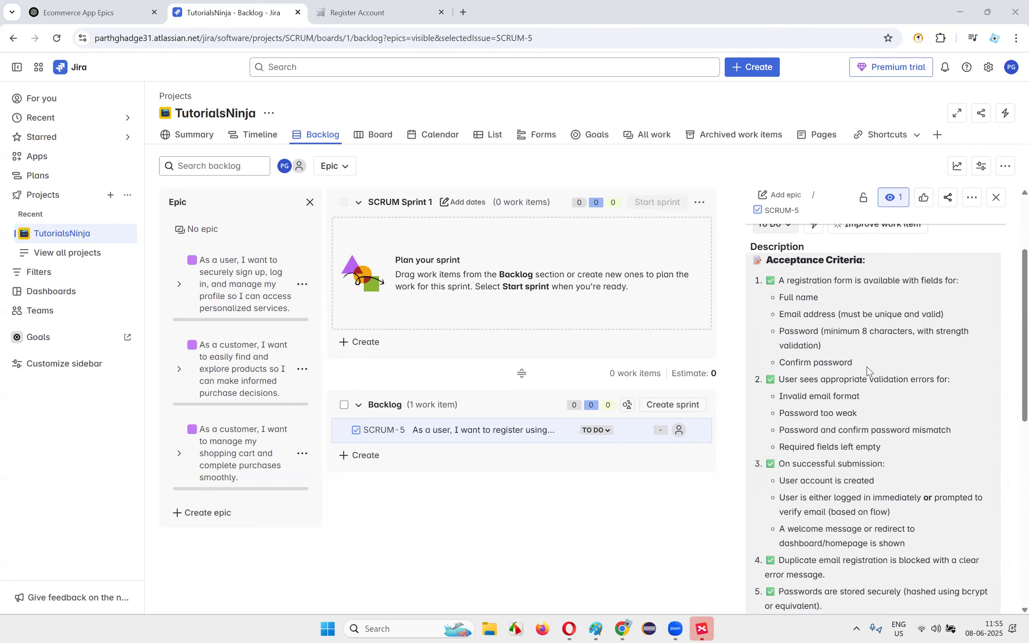
# - Edit the SCRUM-5 description: add a blank bullet after Confirm password and replace Full name with separate First Name and Last Name bullets
pyautogui.click(841, 347)
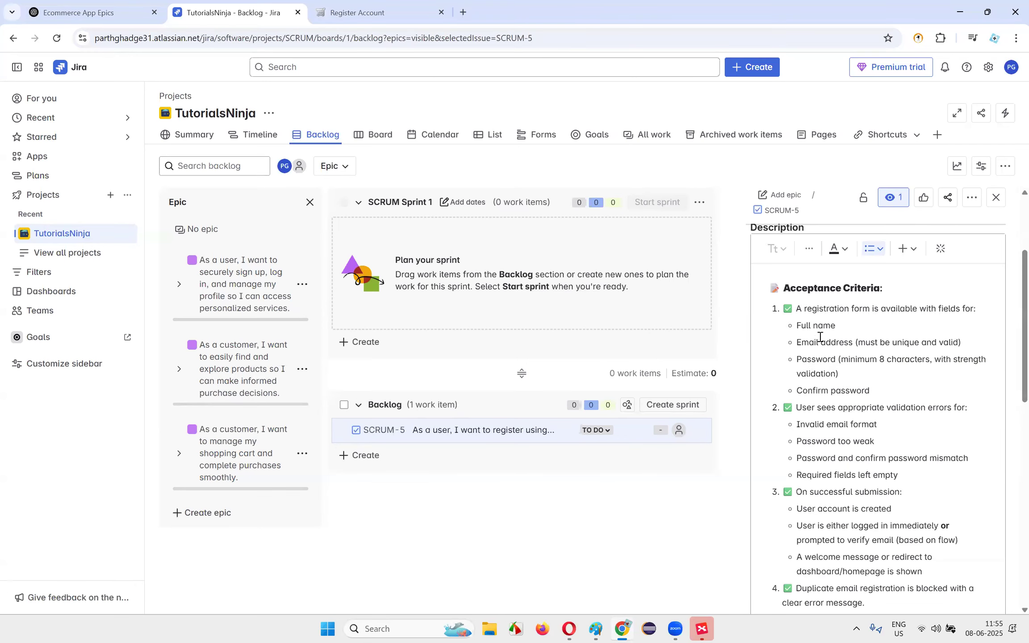
pyautogui.click(877, 390)
pyautogui.press('Return')
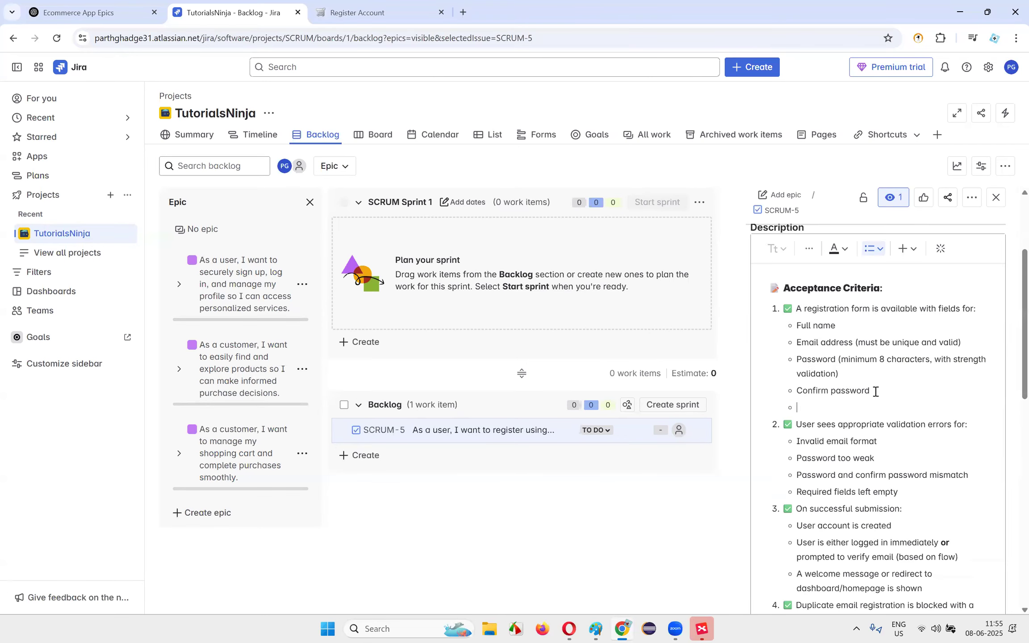
pyautogui.moveTo(796, 325); pyautogui.dragTo(835, 326)
pyautogui.click(850, 355)
pyautogui.write('First Name')
pyautogui.press('Return')
pyautogui.write('Last')
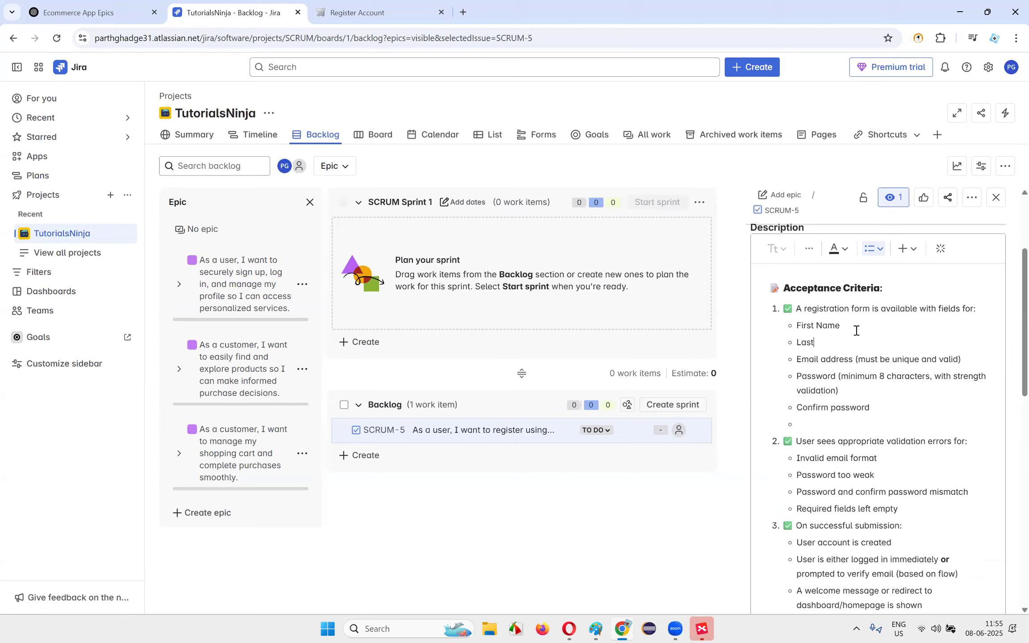
pyautogui.write(' Name')
# - Add a "Telephone numberr" bullet after the Email address field in the registration form criteria
pyautogui.moveTo(797, 359); pyautogui.dragTo(856, 378)
pyautogui.click(858, 395)
pyautogui.click(971, 363)
pyautogui.press('Return')
pyautogui.write('Telephn')
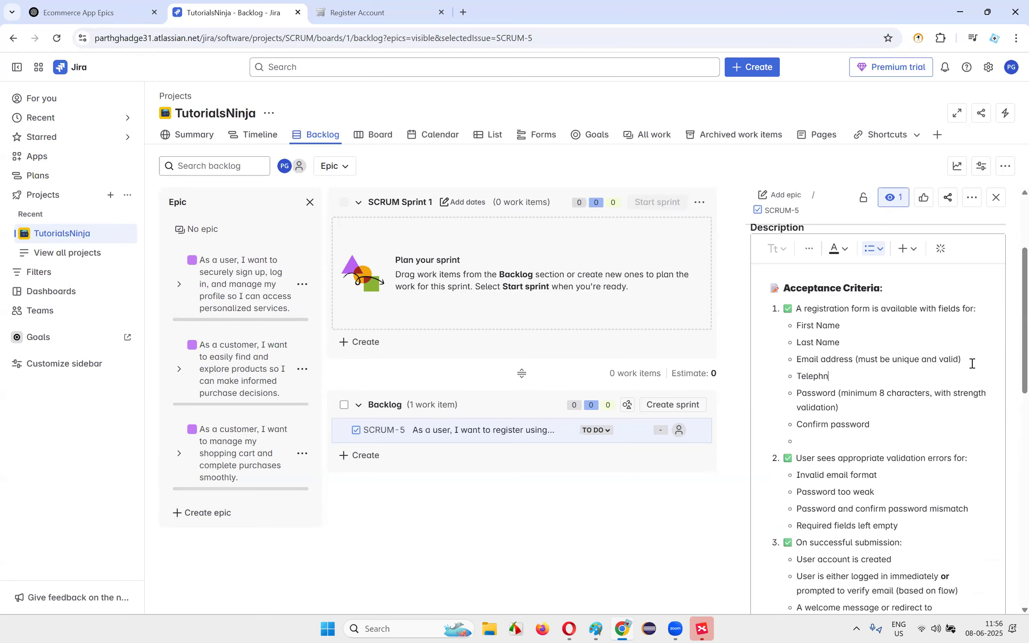
pyautogui.press('BackSpace')
pyautogui.write('one numer')
pyautogui.press('BackSpace')
pyautogui.write('berr')
pyautogui.scroll(-1, 858, 391)
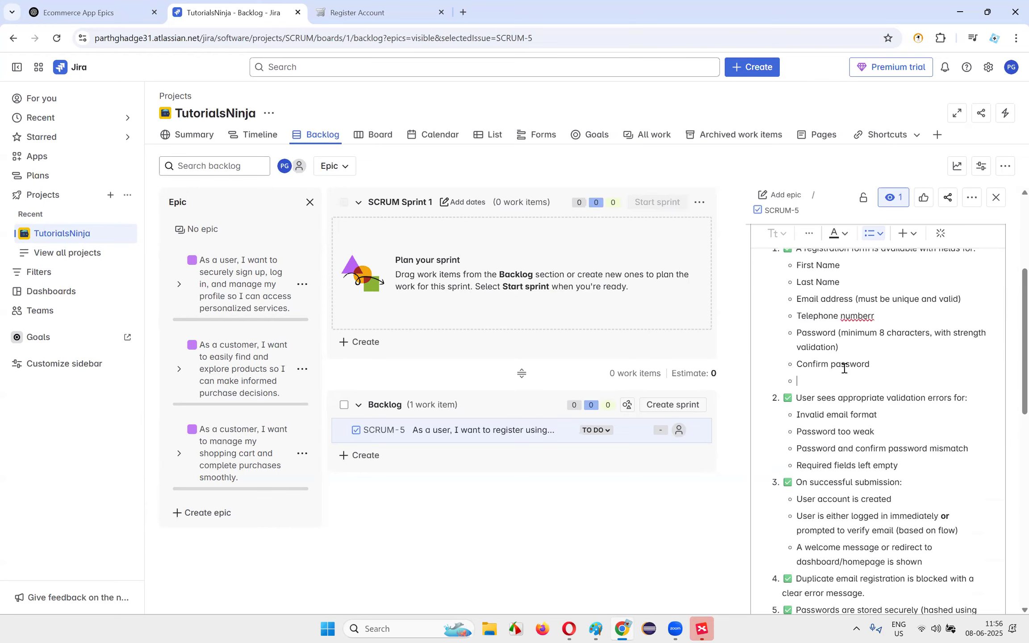
# - Add Newsletter and Privacy Policy as the last two registration form fields, below Confirm password
pyautogui.click(837, 382)
pyautogui.write('Newsletter')
pyautogui.press('Return')
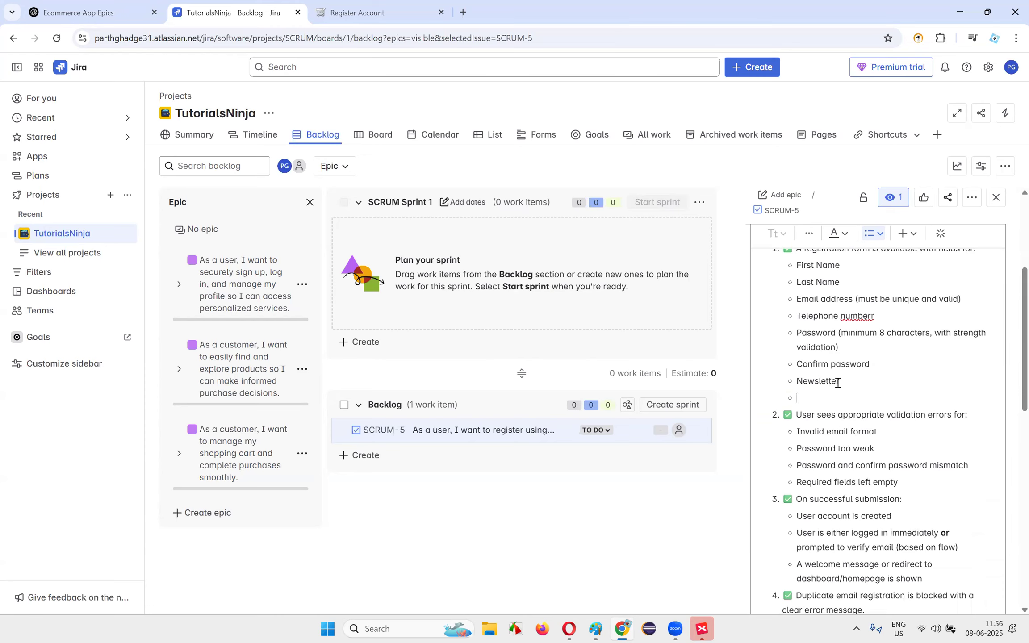
pyautogui.write('Privacy Policy')
pyautogui.scroll(1, 934, 404)
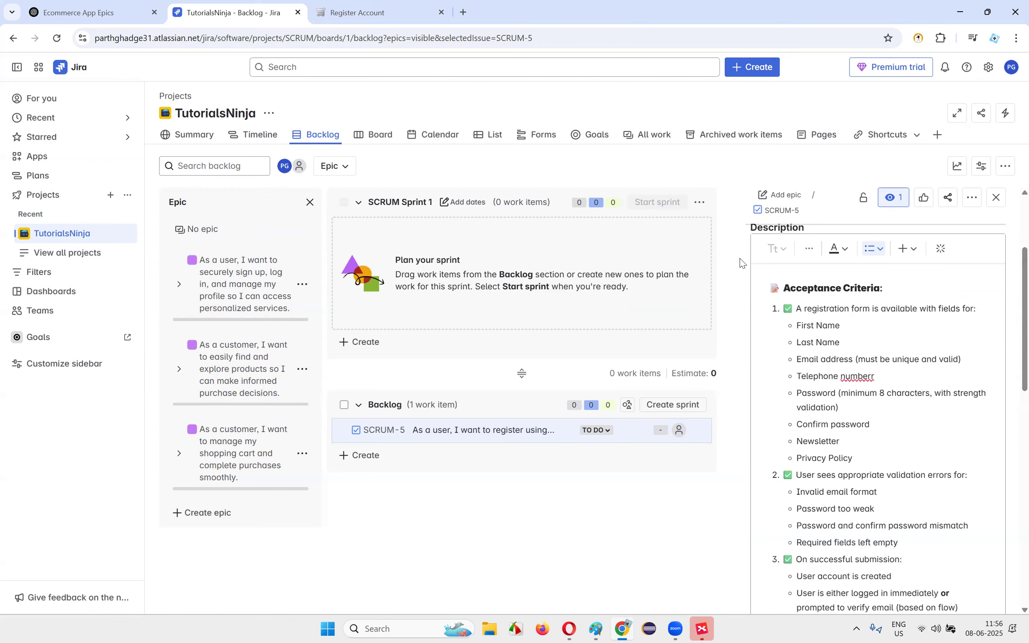
# - Check the edited acceptance criteria through to the end and save the SCRUM-5 description
pyautogui.click(937, 343)
pyautogui.scroll(-10, 937, 342)
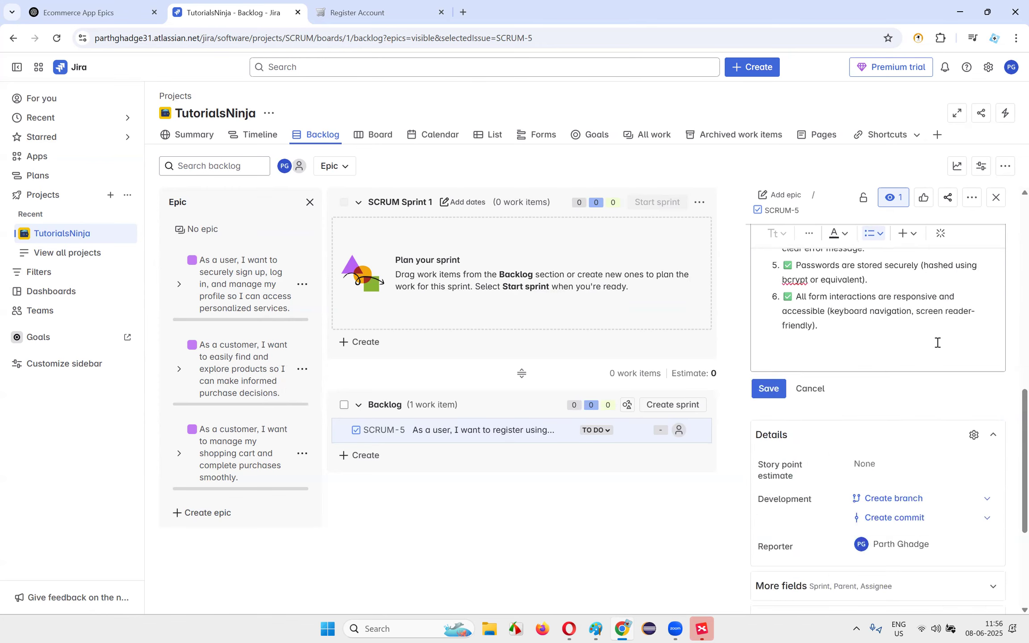
pyautogui.scroll(8, 960, 371)
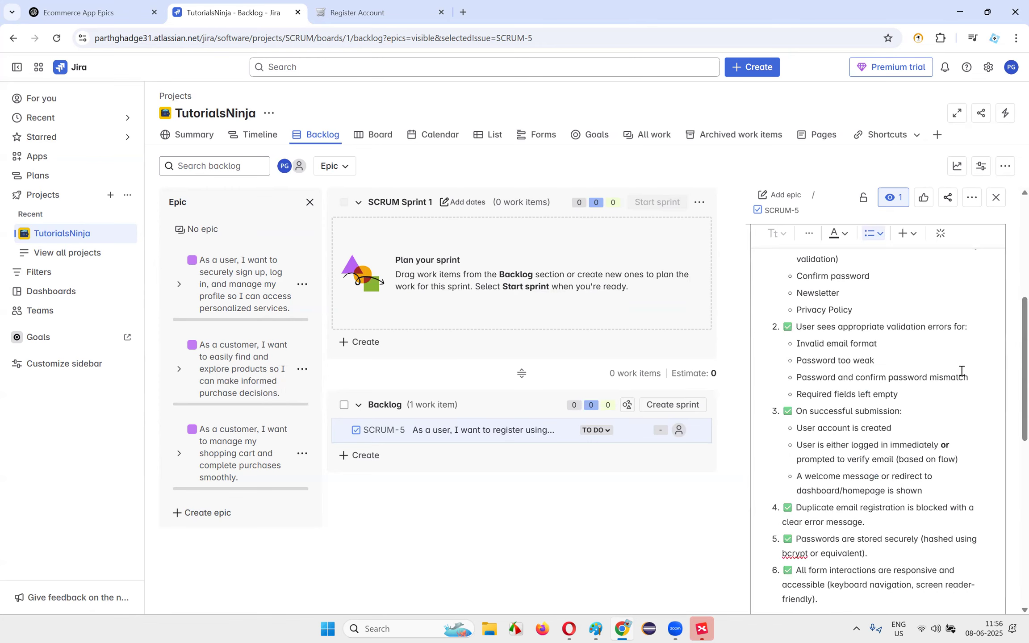
pyautogui.scroll(-10, 906, 418)
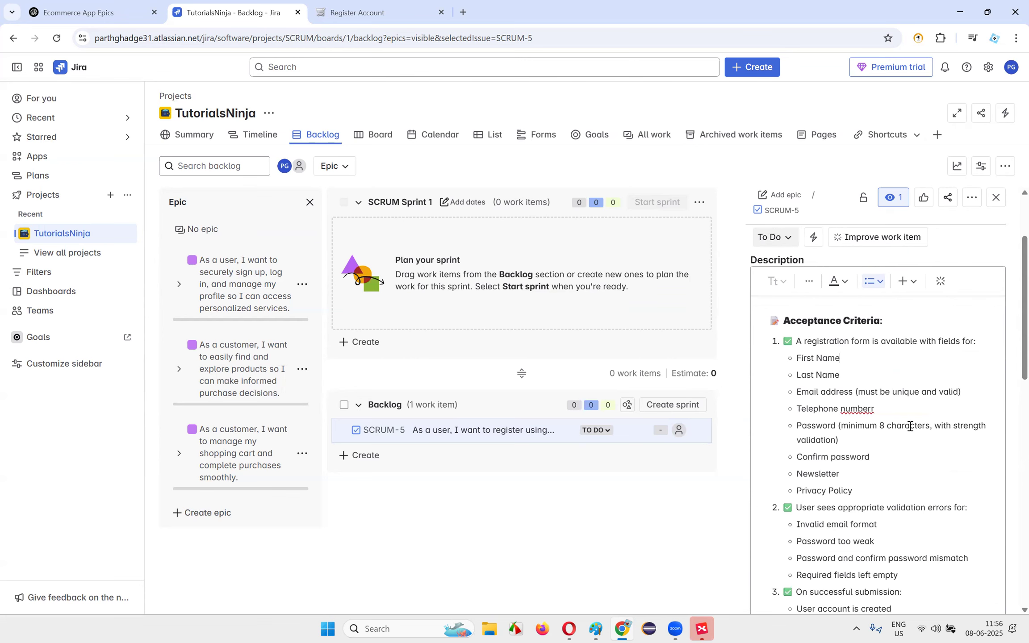
pyautogui.scroll(5, 926, 390)
pyautogui.scroll(1, 926, 390)
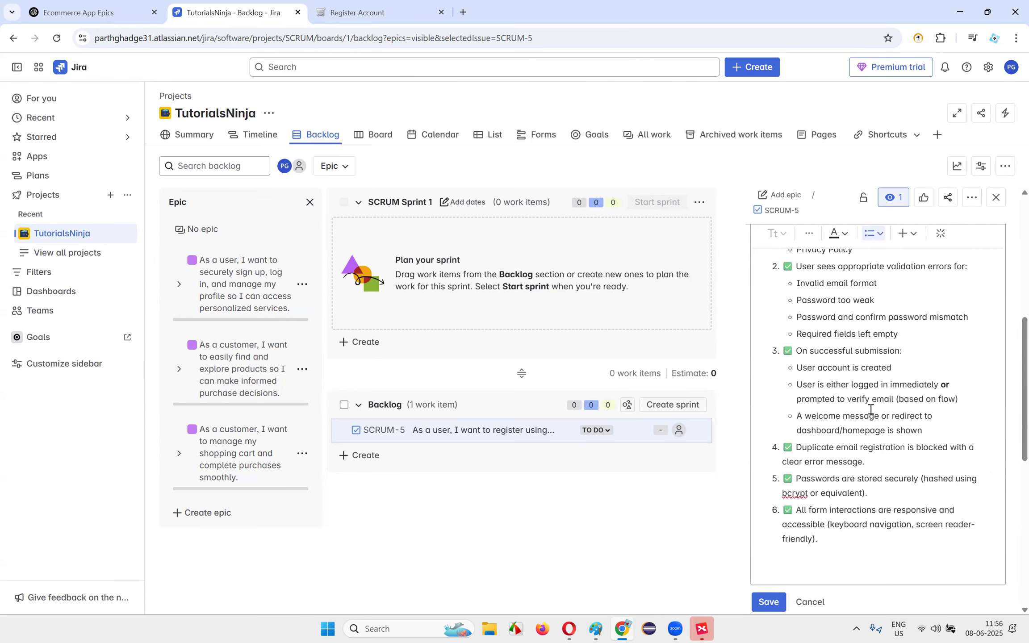
pyautogui.click(767, 602)
# - Read through the saved SCRUM-5 acceptance criteria, including validation errors and successful submission, and look over the story's details and activity sections
pyautogui.scroll(4, 893, 420)
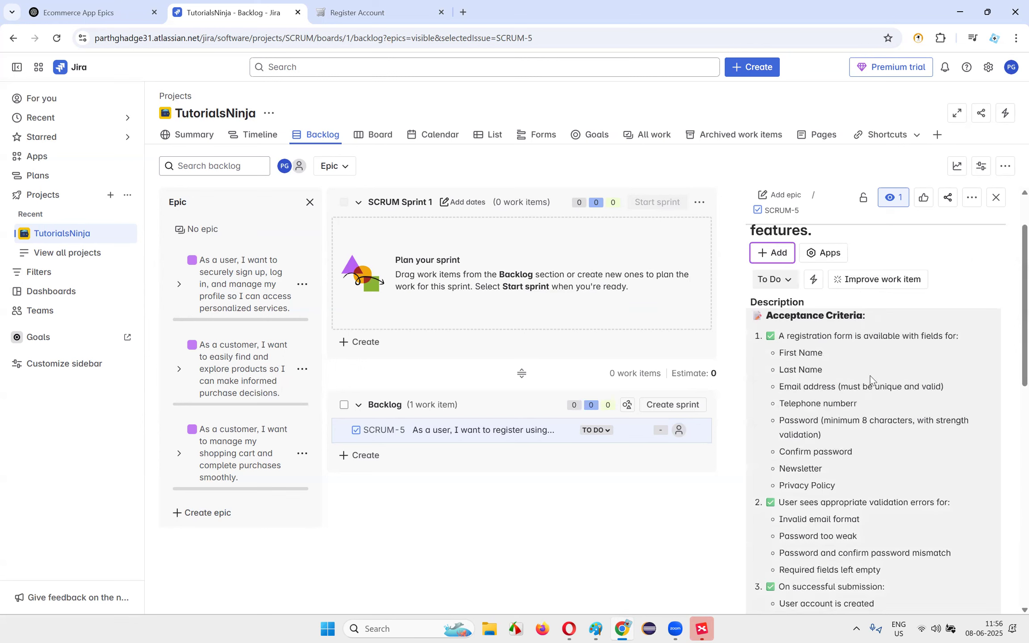
pyautogui.scroll(-2, 857, 378)
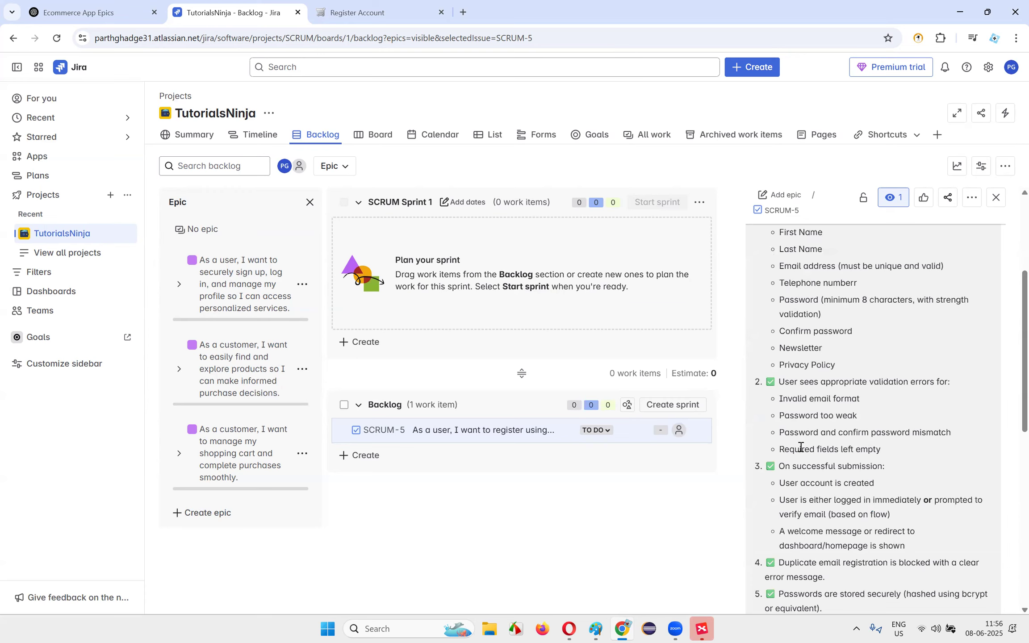
pyautogui.scroll(-1, 870, 450)
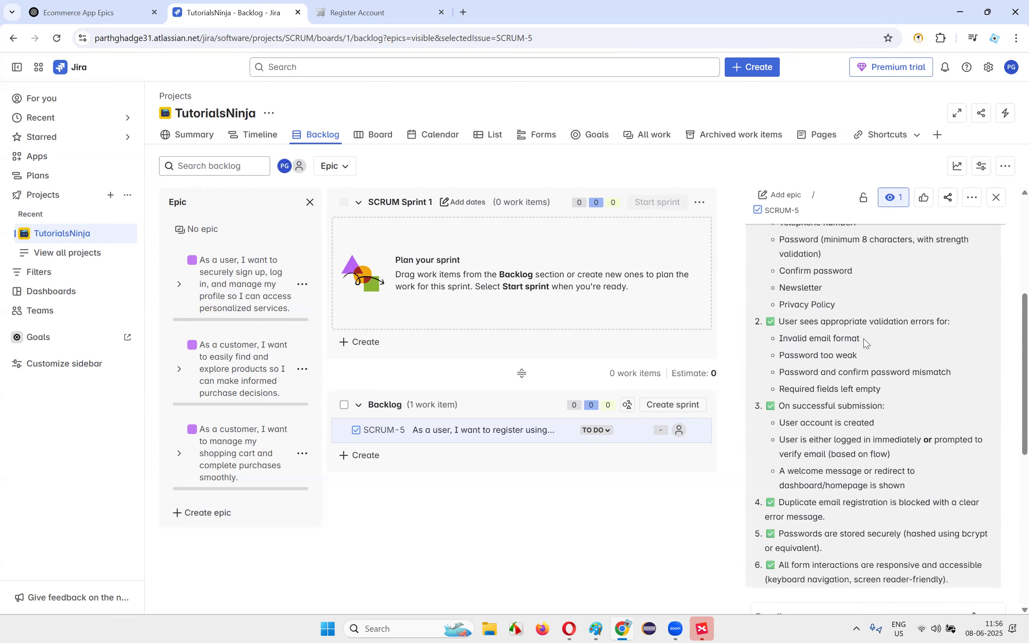
pyautogui.scroll(4, 864, 341)
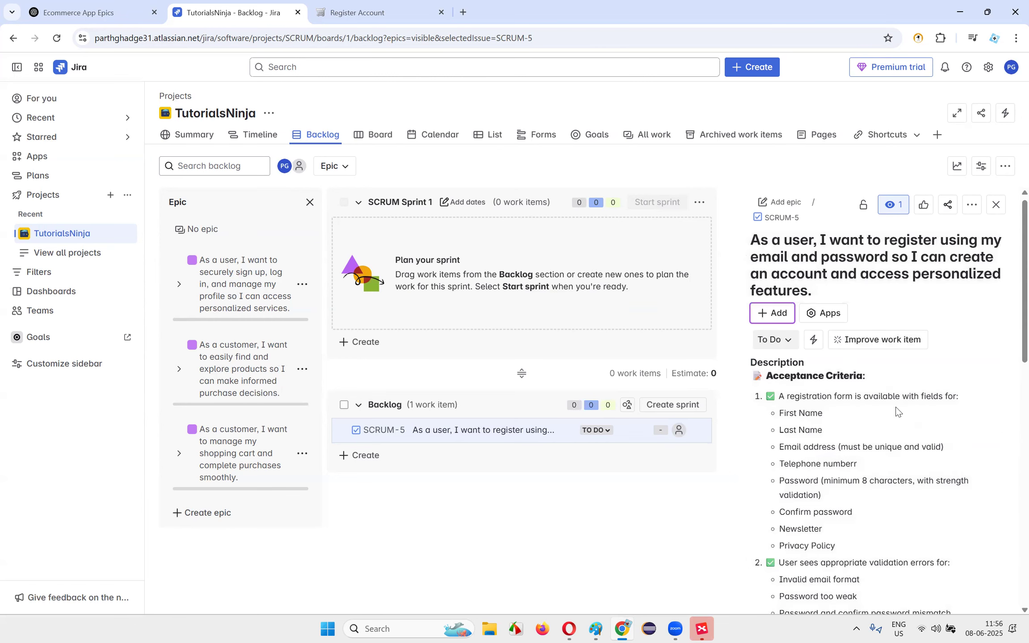
pyautogui.scroll(-4, 907, 433)
pyautogui.scroll(1, 818, 340)
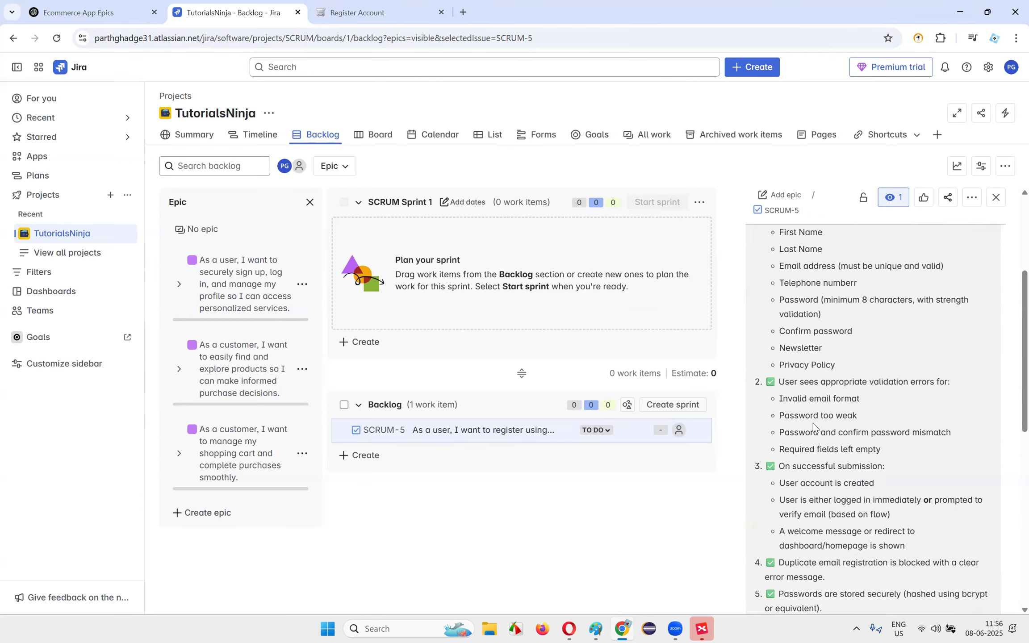
pyautogui.scroll(3, 811, 401)
pyautogui.scroll(-3, 882, 397)
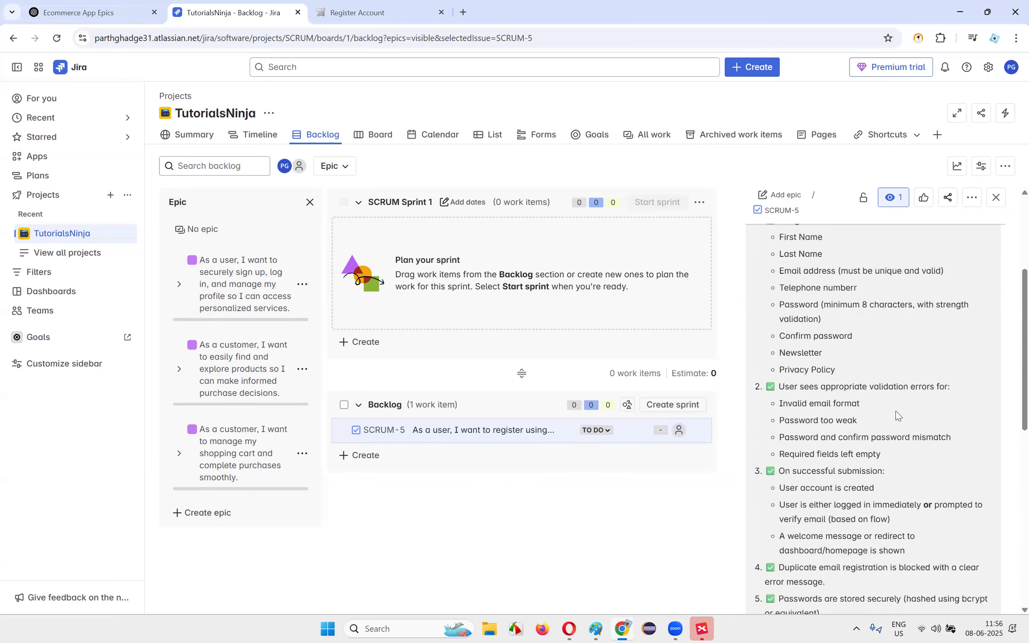
pyautogui.scroll(-2, 897, 415)
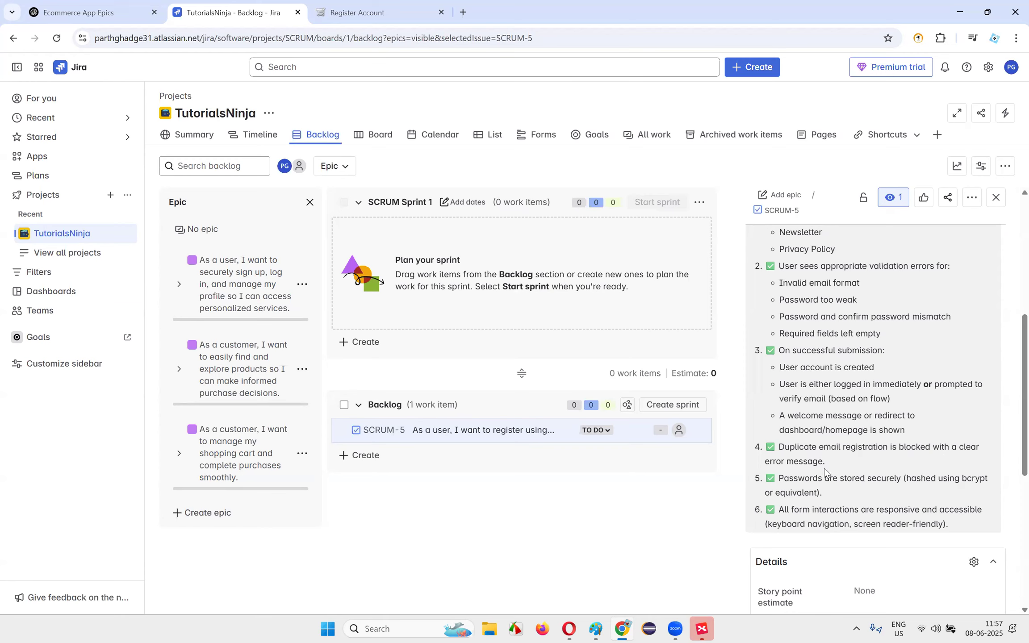
pyautogui.scroll(-1, 867, 492)
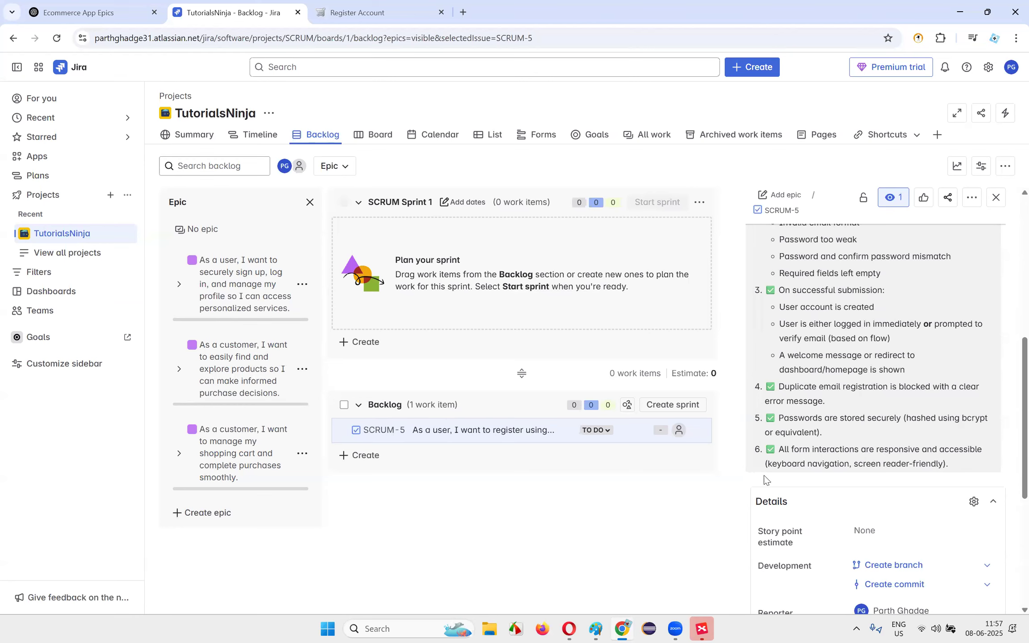
pyautogui.scroll(-5, 822, 415)
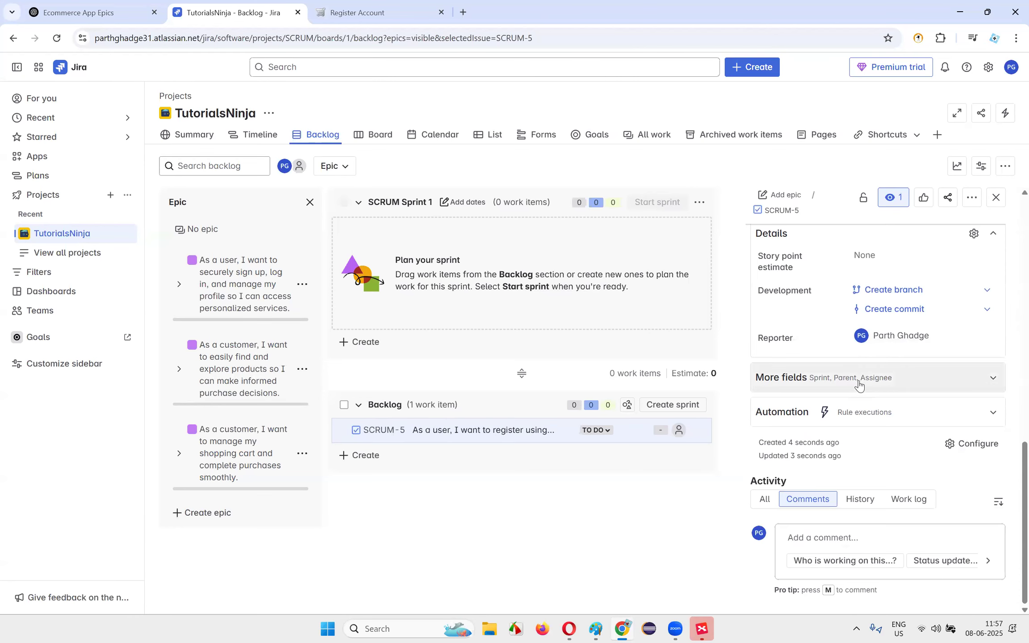
pyautogui.scroll(10, 860, 386)
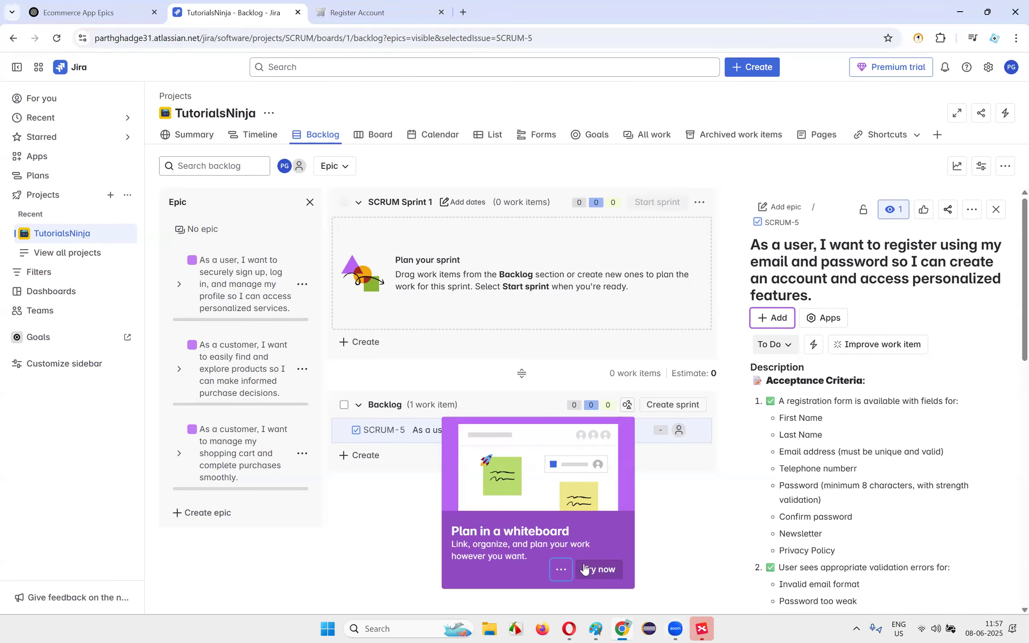
# - Switch to the ChatGPT conversation and find the child user stories for the registration, login and profile management epic
pyautogui.click(621, 627)
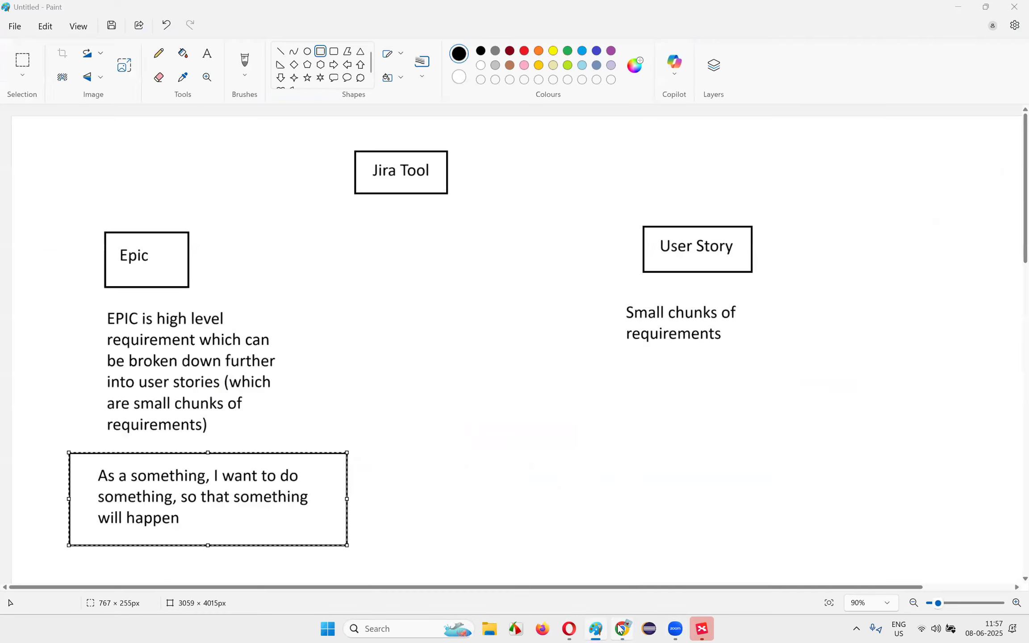
pyautogui.click(621, 627)
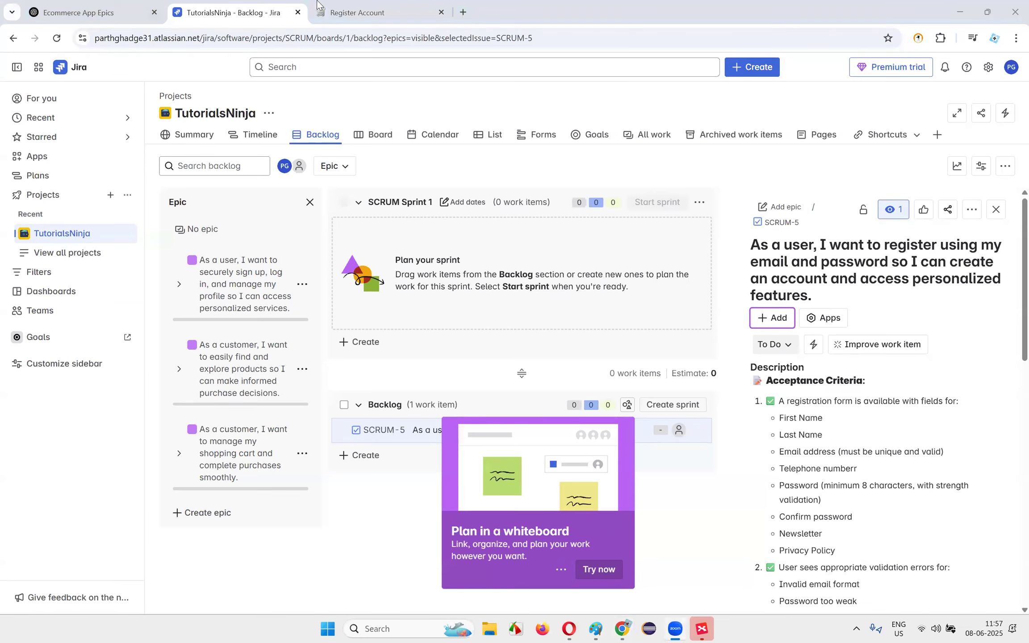
pyautogui.click(89, 13)
pyautogui.scroll(20, 468, 237)
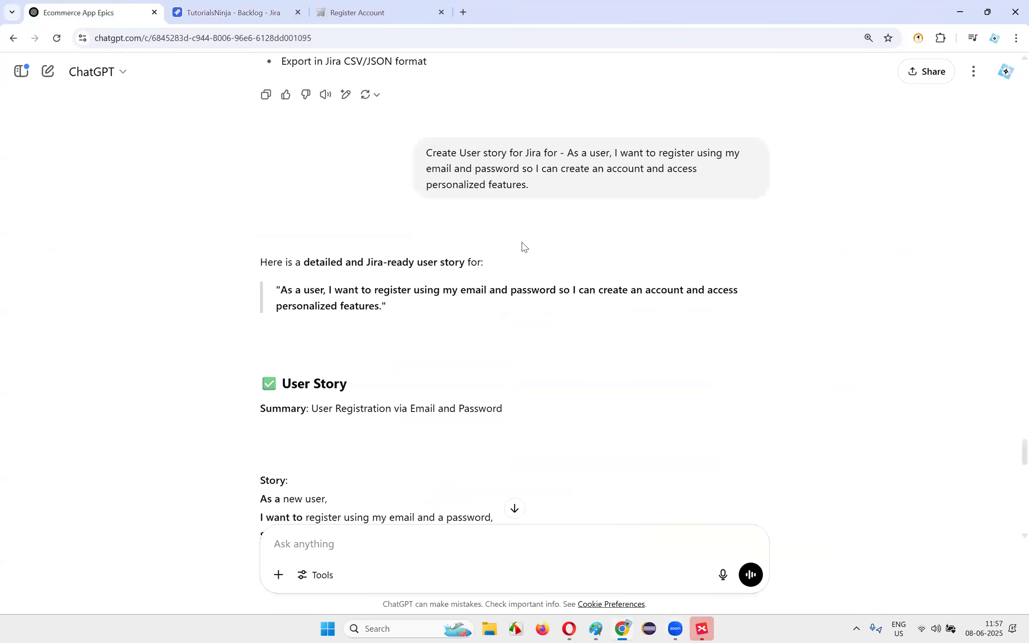
pyautogui.scroll(20, 500, 240)
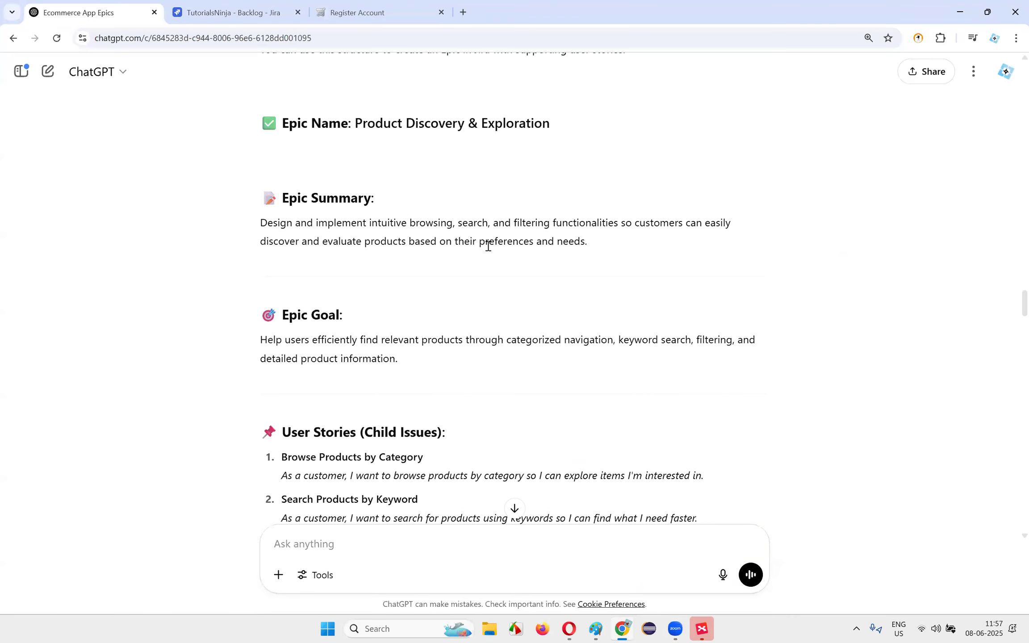
pyautogui.scroll(5, 487, 244)
pyautogui.moveTo(418, 266); pyautogui.dragTo(663, 294)
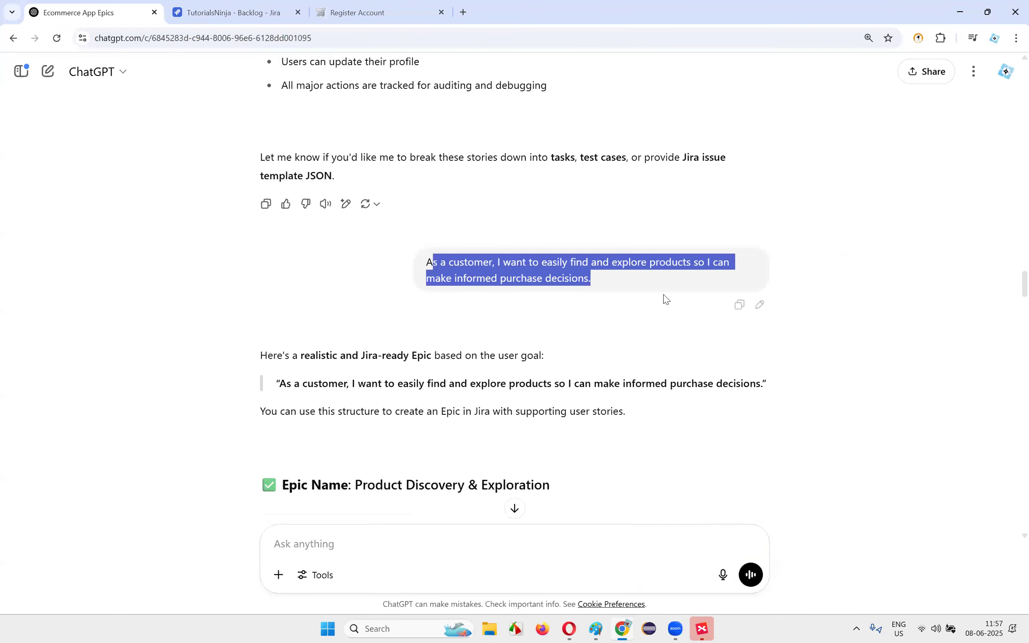
pyautogui.scroll(7, 643, 277)
pyautogui.scroll(15, 642, 277)
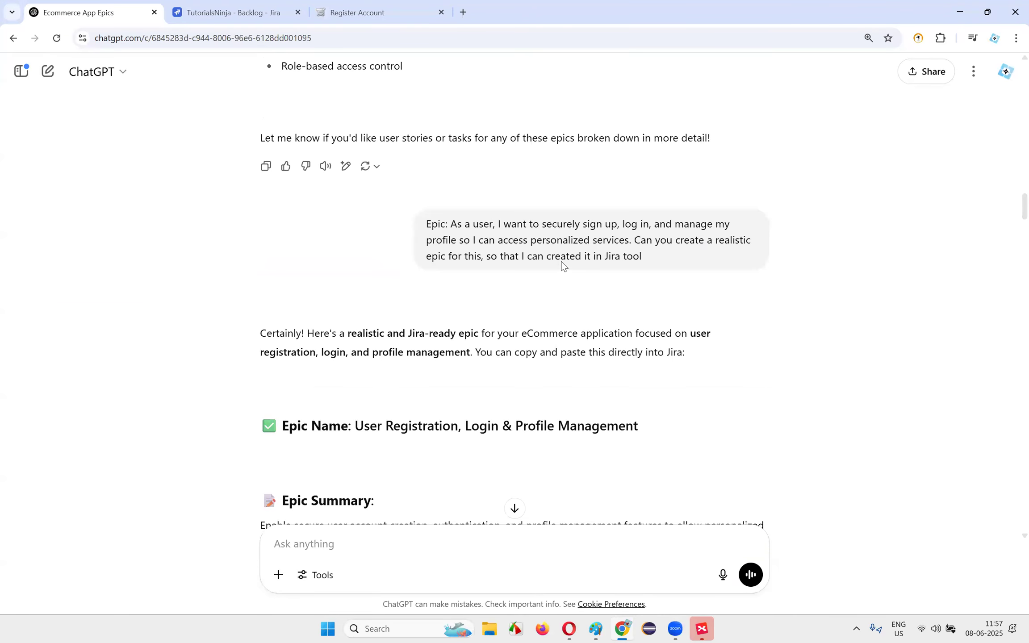
pyautogui.click(643, 271)
pyautogui.scroll(-10, 491, 279)
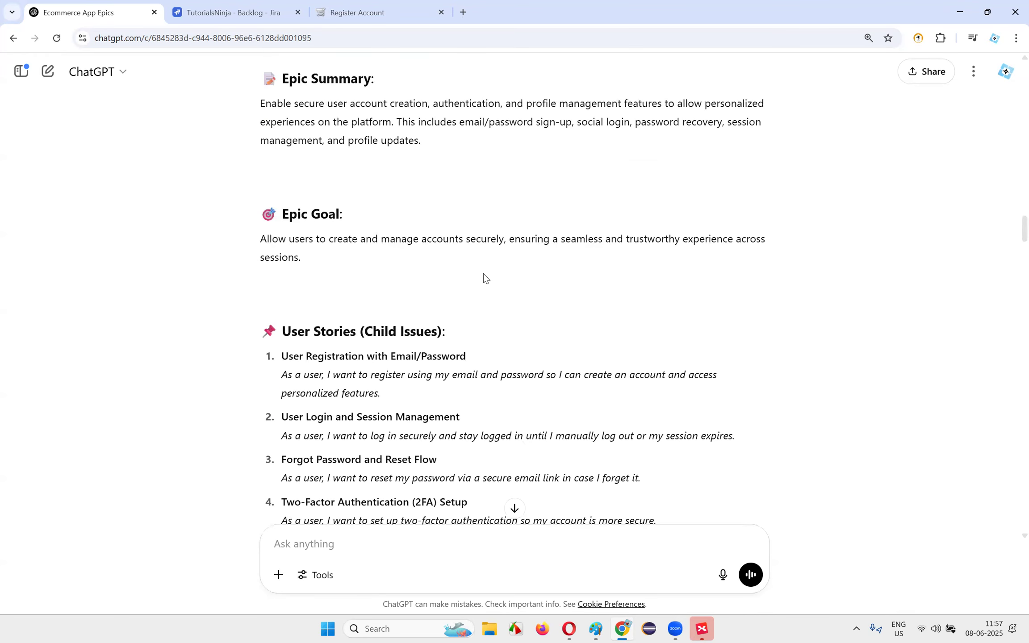
# - Copy the User Login and Session Management story sentence from the child issues list and submit it as a new ChatGPT prompt
pyautogui.moveTo(282, 296); pyautogui.dragTo(479, 295)
pyautogui.click(488, 295)
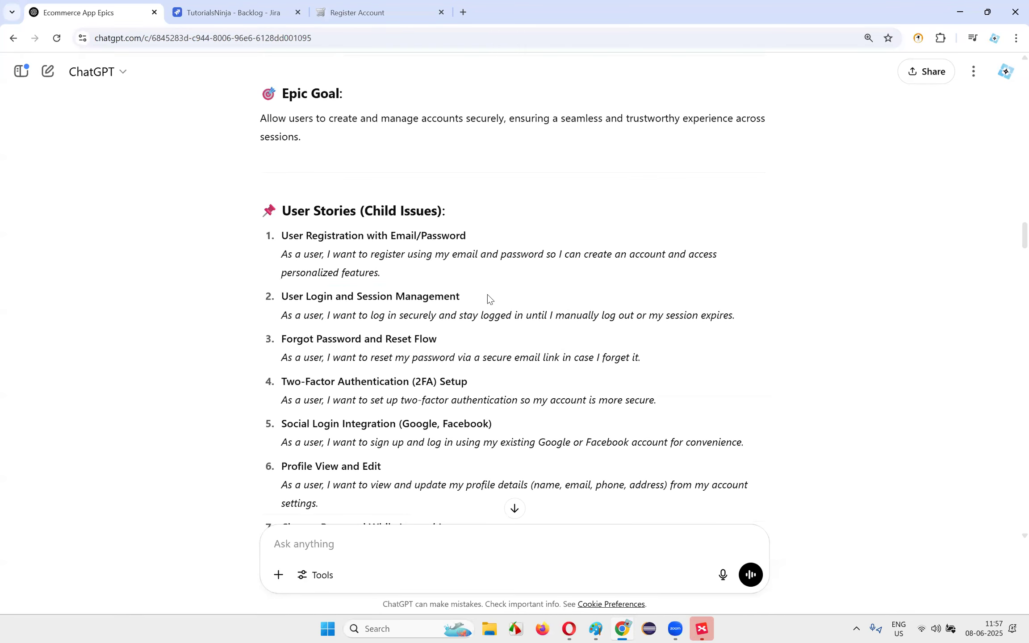
pyautogui.moveTo(282, 315); pyautogui.dragTo(779, 316)
pyautogui.hotkey('ctrl', 'c')
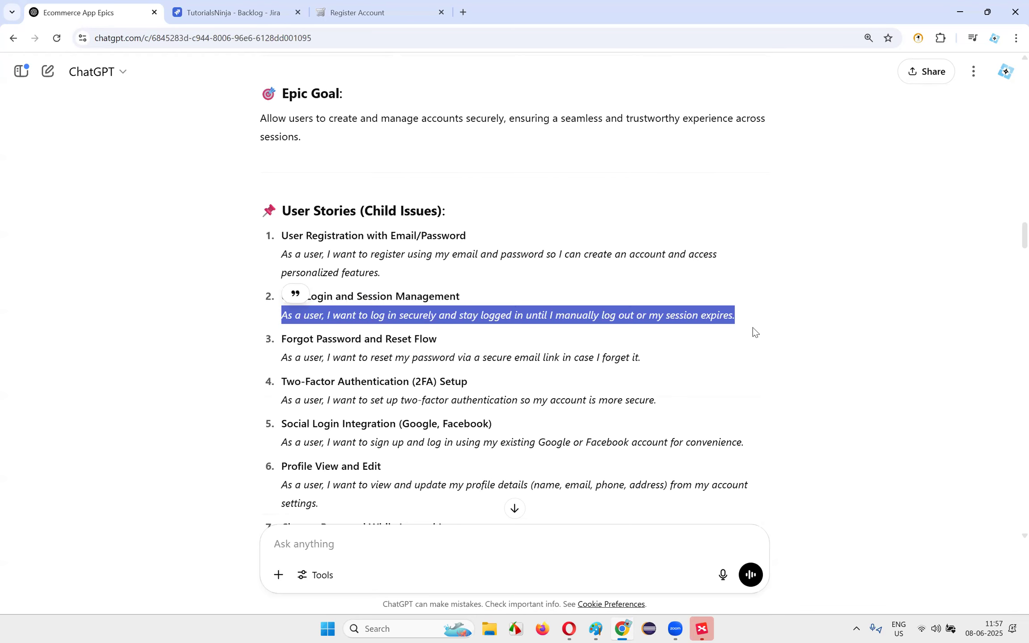
pyautogui.scroll(-20, 303, 357)
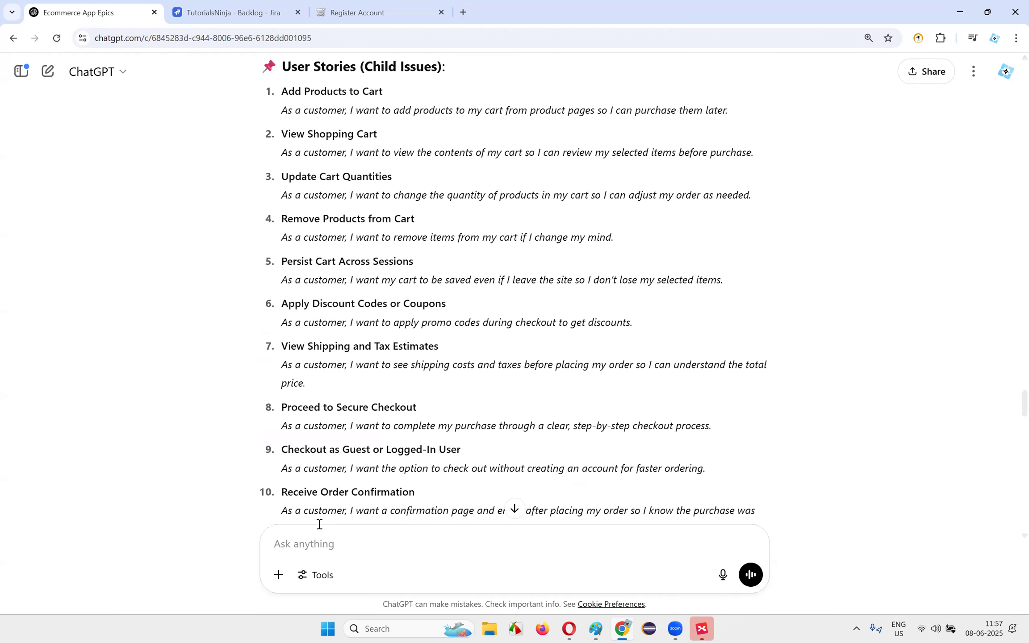
pyautogui.hotkey('ctrl', 'v')
pyautogui.press('Return')
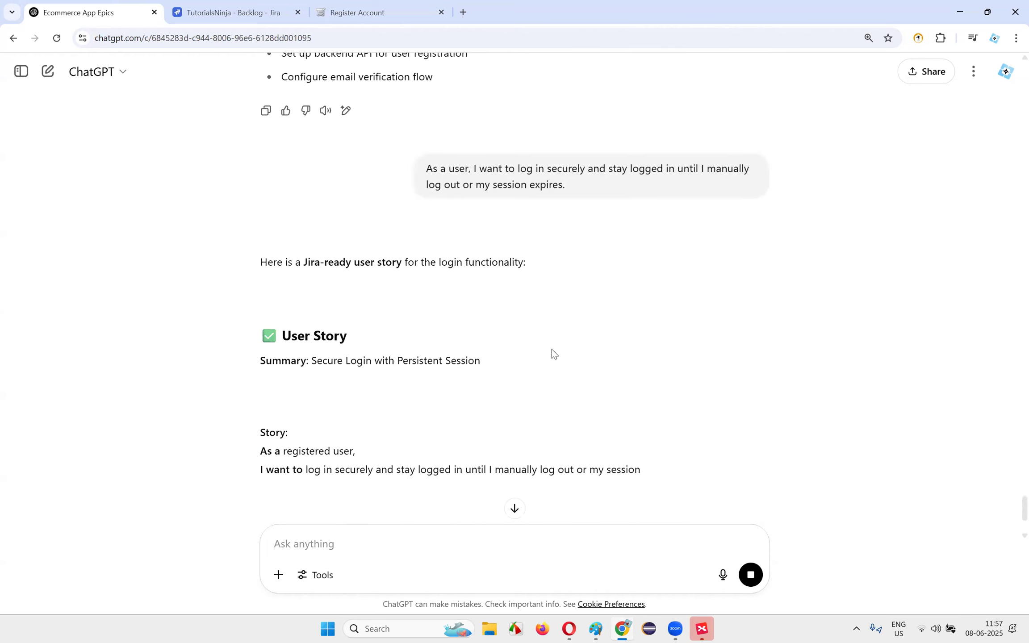
# - Copy the generated login story's "I want to" and "So that" lines and create a Jira backlog work item from them
pyautogui.scroll(-3, 475, 323)
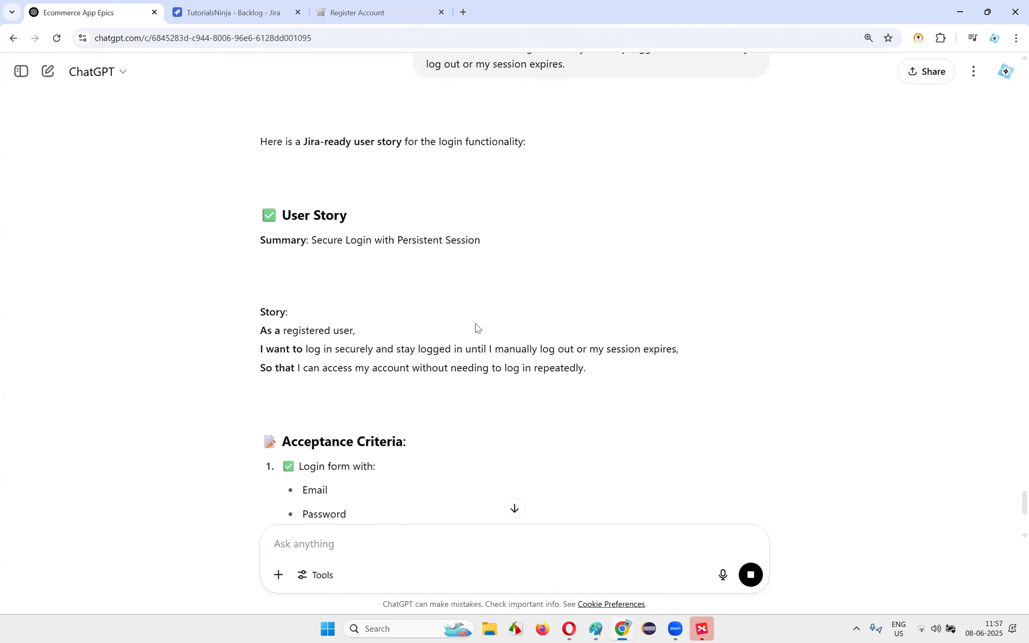
pyautogui.moveTo(260, 349); pyautogui.dragTo(615, 373)
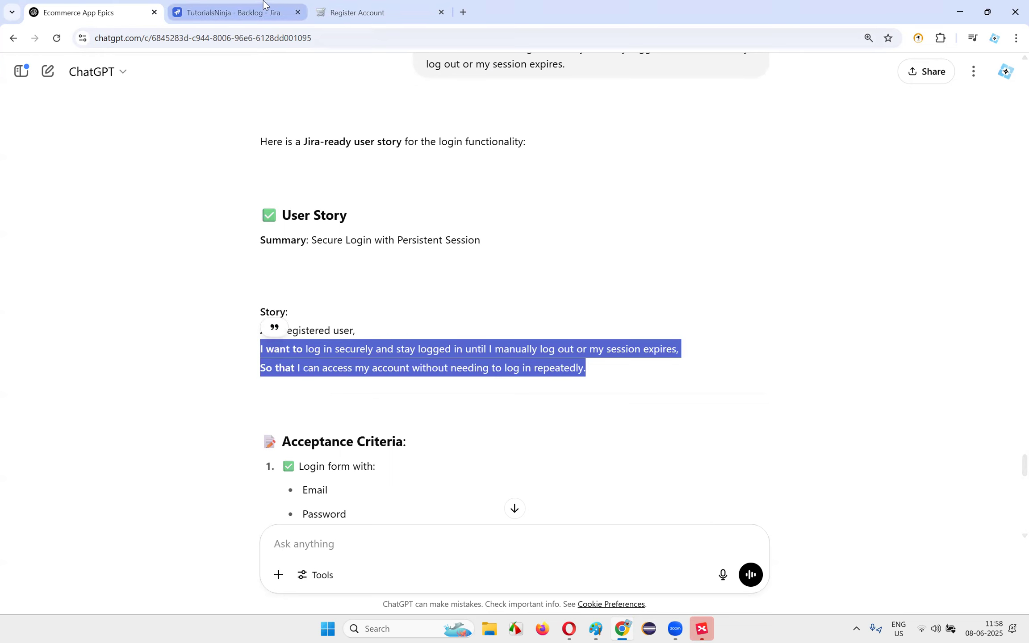
pyautogui.click(232, 13)
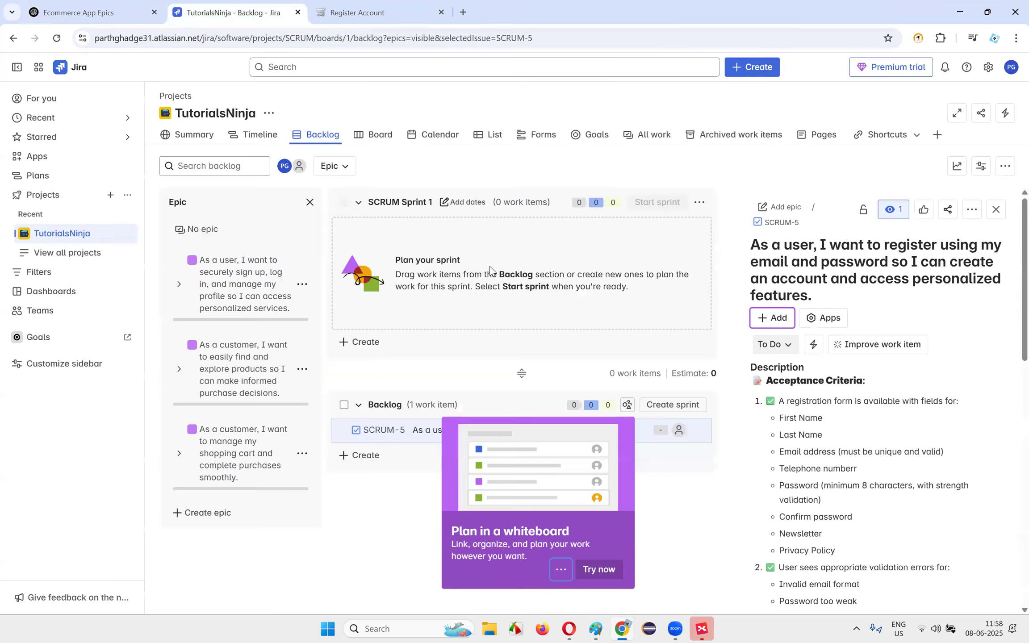
pyautogui.click(364, 456)
pyautogui.hotkey('ctrl', 'v')
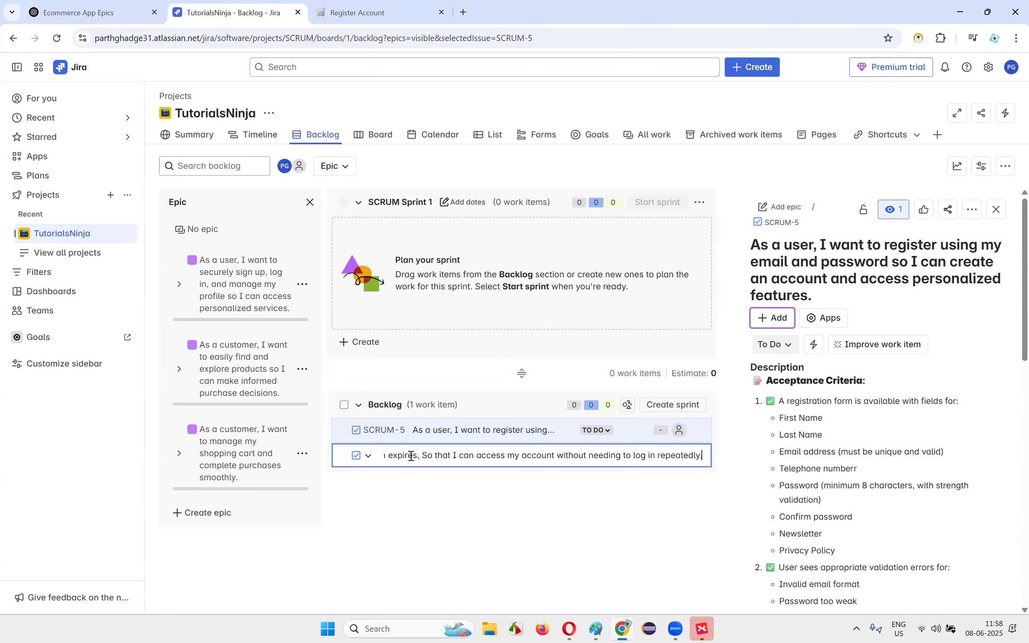
pyautogui.click(518, 530)
pyautogui.click(362, 457)
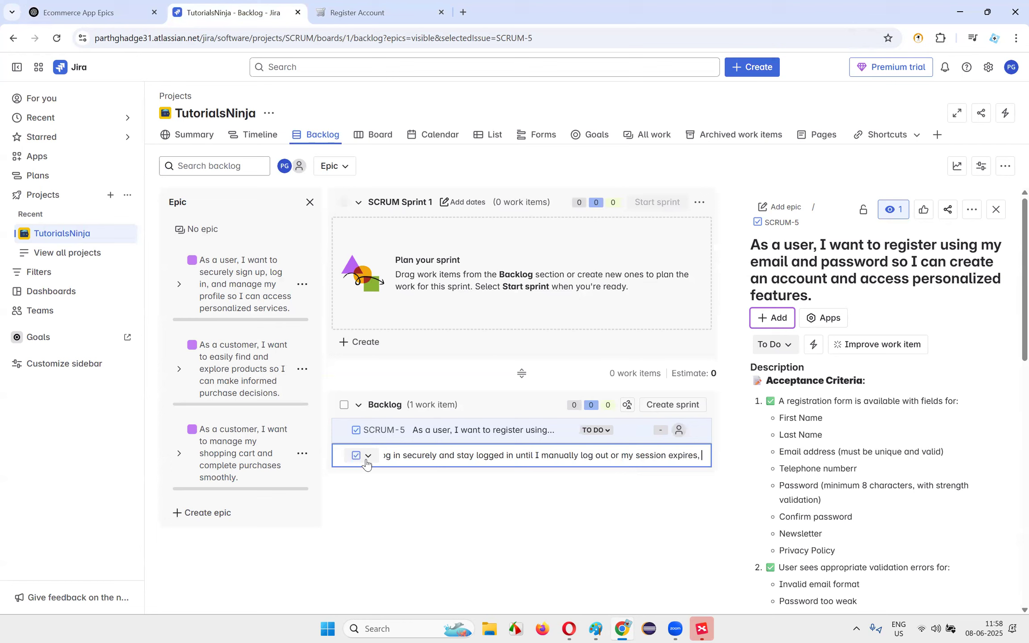
pyautogui.press('Return')
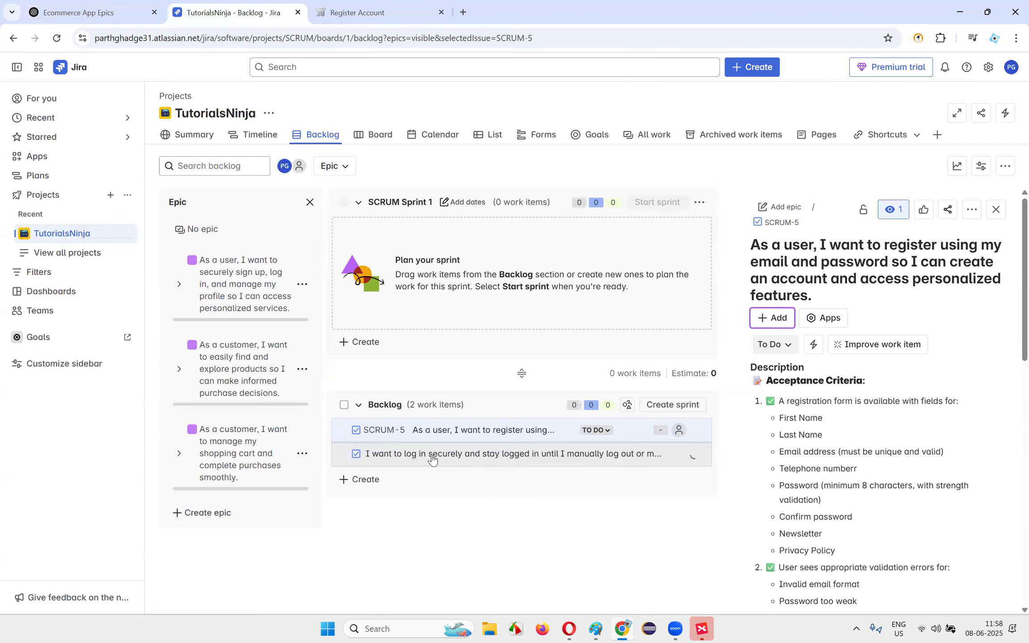
# - Open the new login work item, expand the backlog to full screen, and look over the item's details and available actions
pyautogui.click(431, 455)
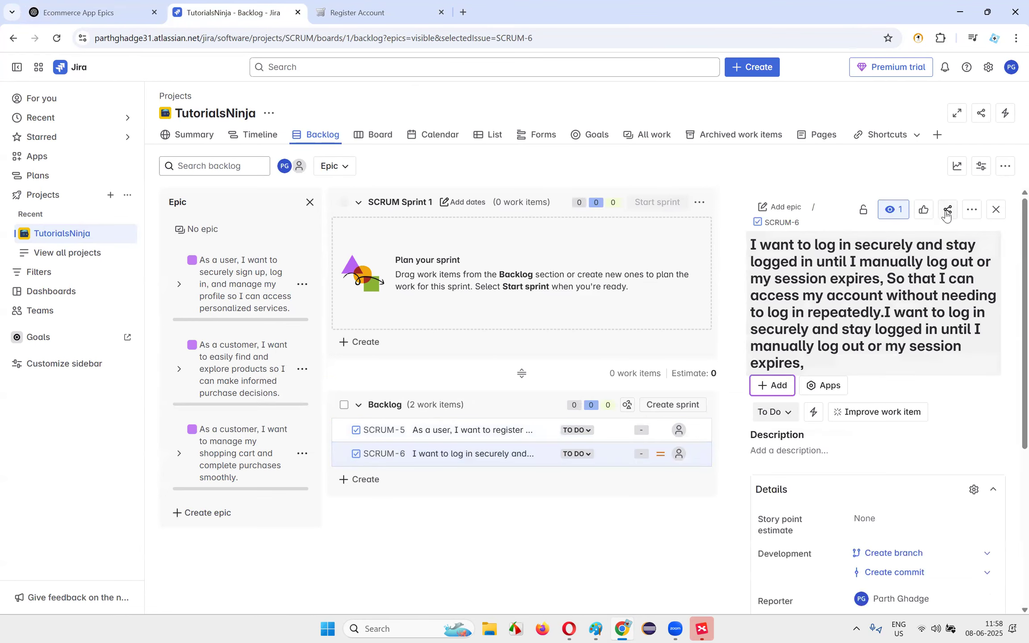
pyautogui.click(972, 210)
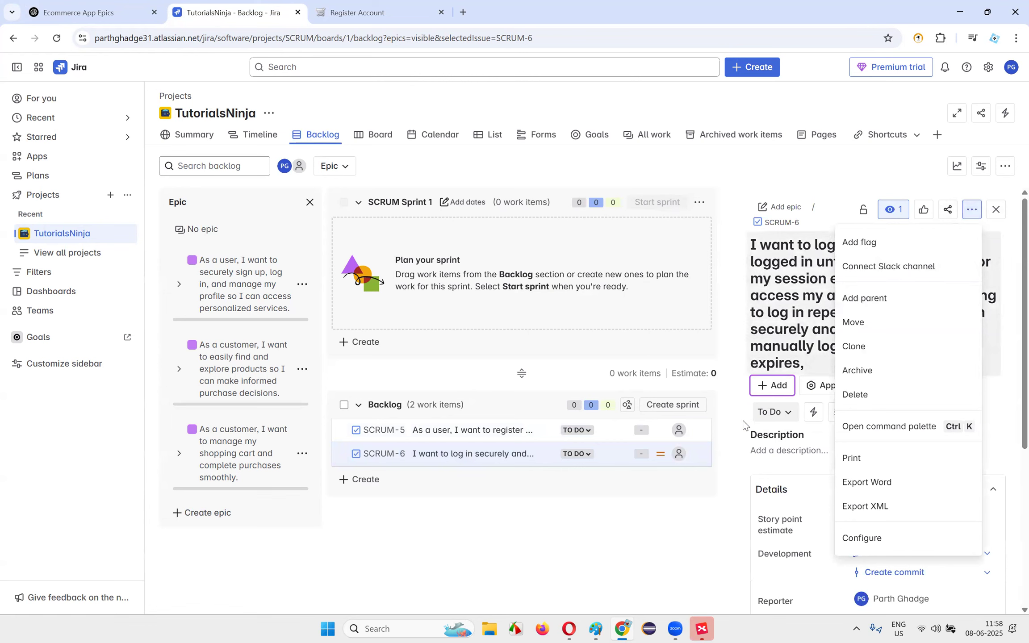
pyautogui.click(694, 523)
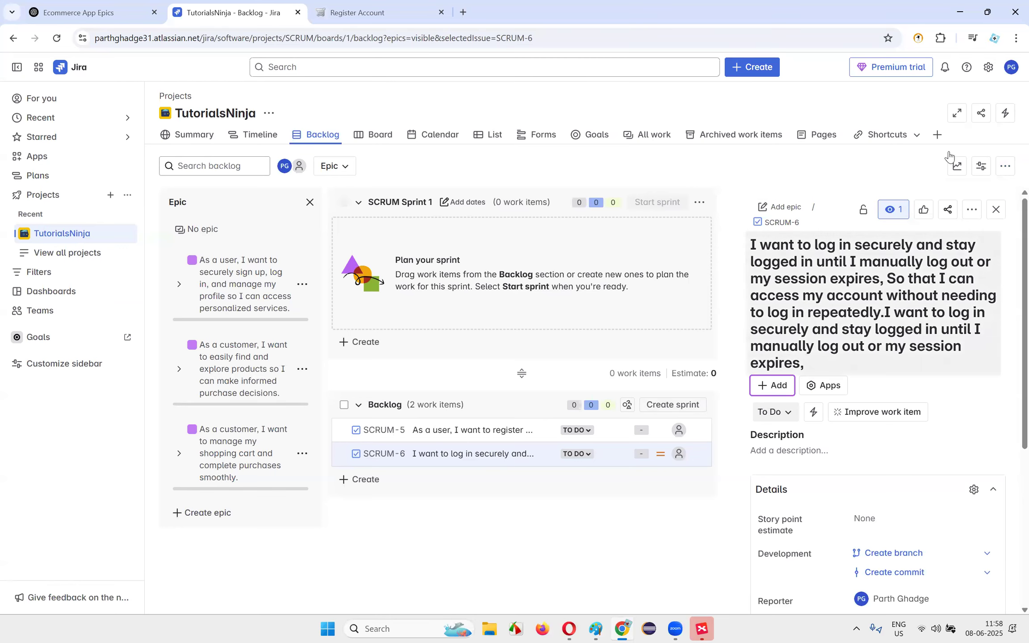
pyautogui.click(955, 114)
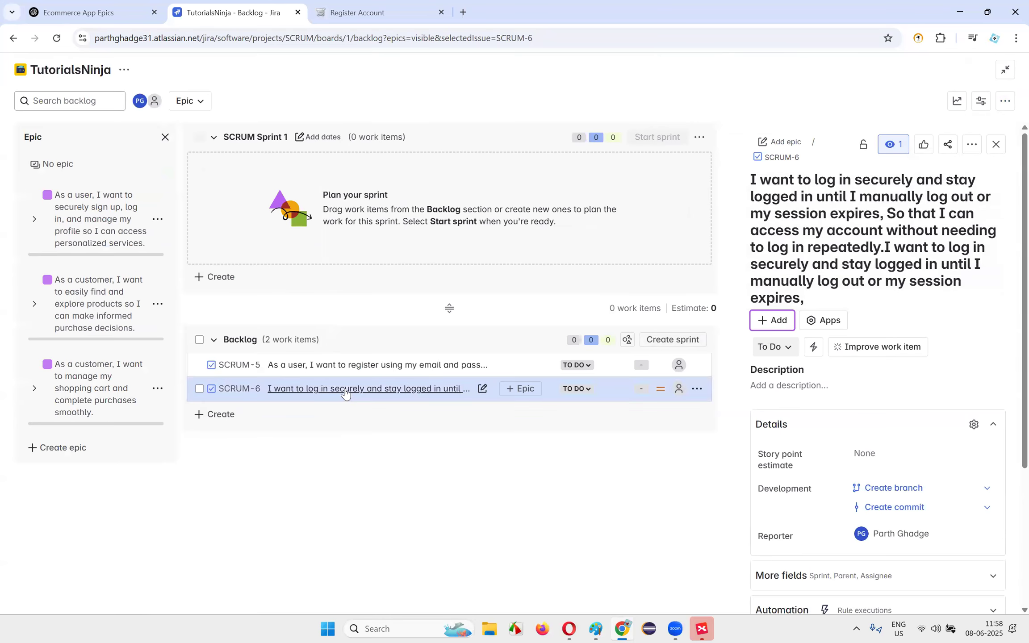
pyautogui.scroll(-3, 952, 416)
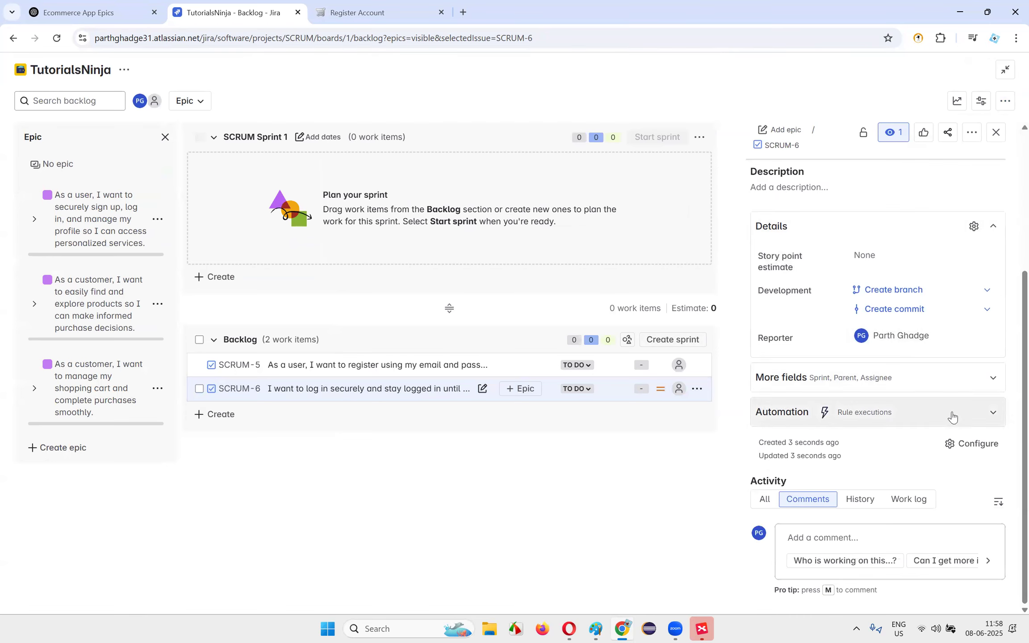
pyautogui.scroll(5, 952, 416)
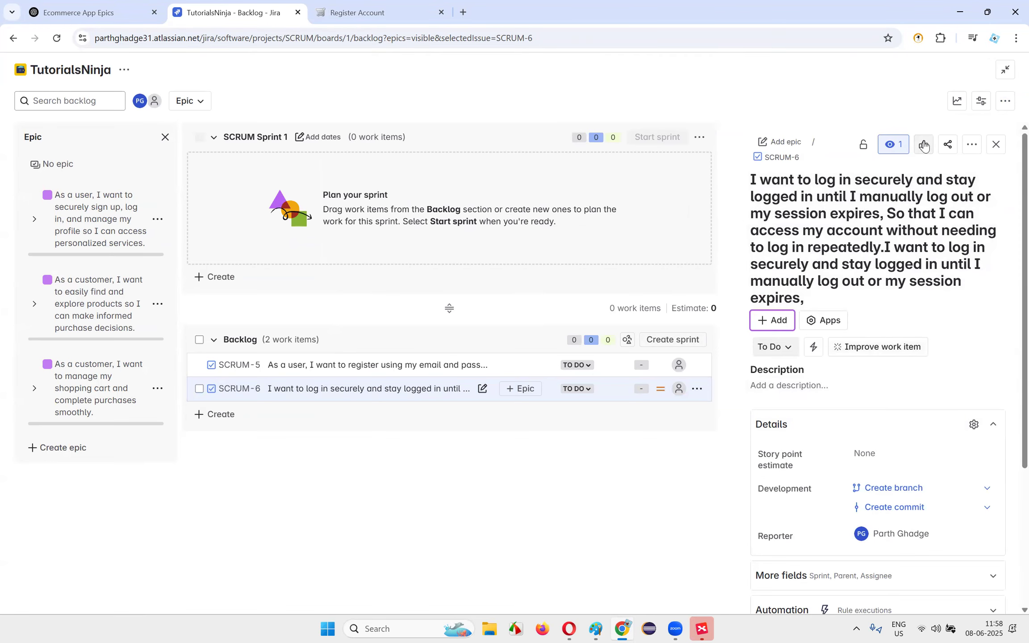
pyautogui.click(971, 143)
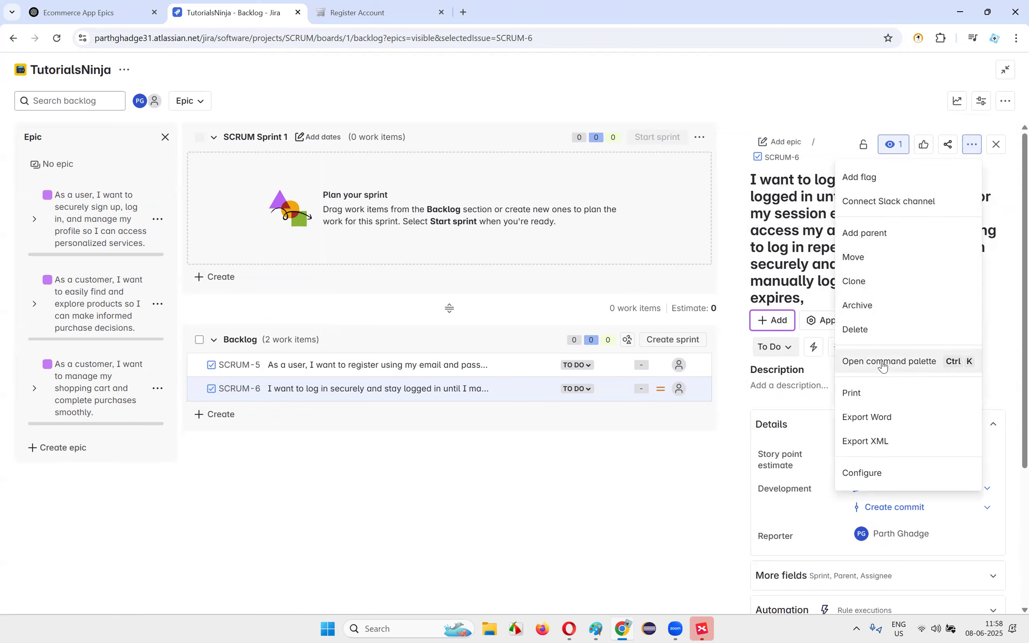
pyautogui.click(698, 489)
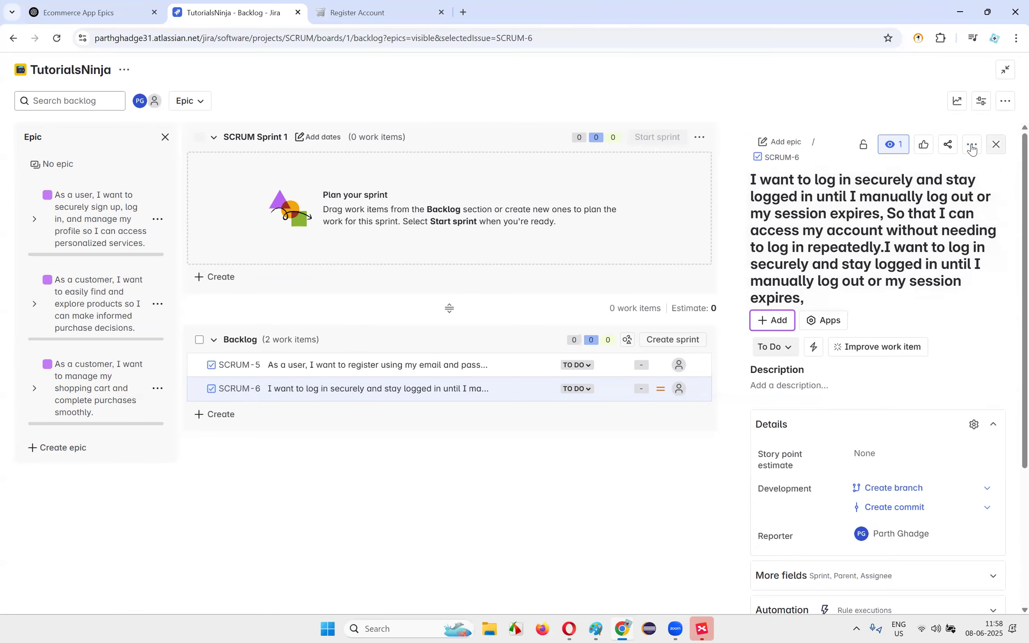
# - Open the registration story SCRUM-5 and assign it to the SCRUM-1 epic about signing up, logging in and managing a profile
pyautogui.click(311, 366)
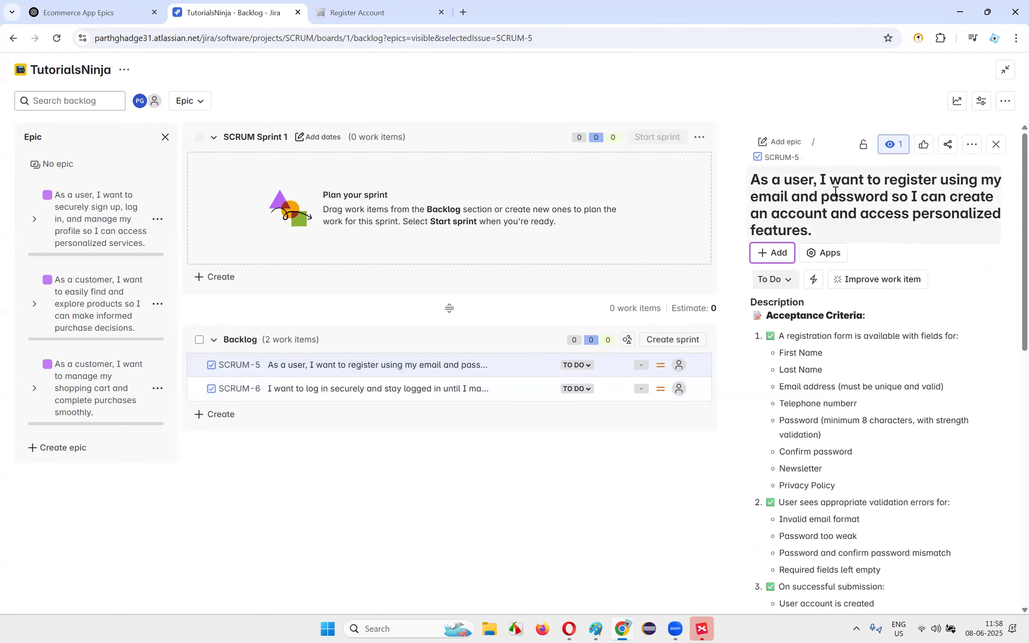
pyautogui.scroll(-10, 908, 325)
pyautogui.scroll(10, 905, 326)
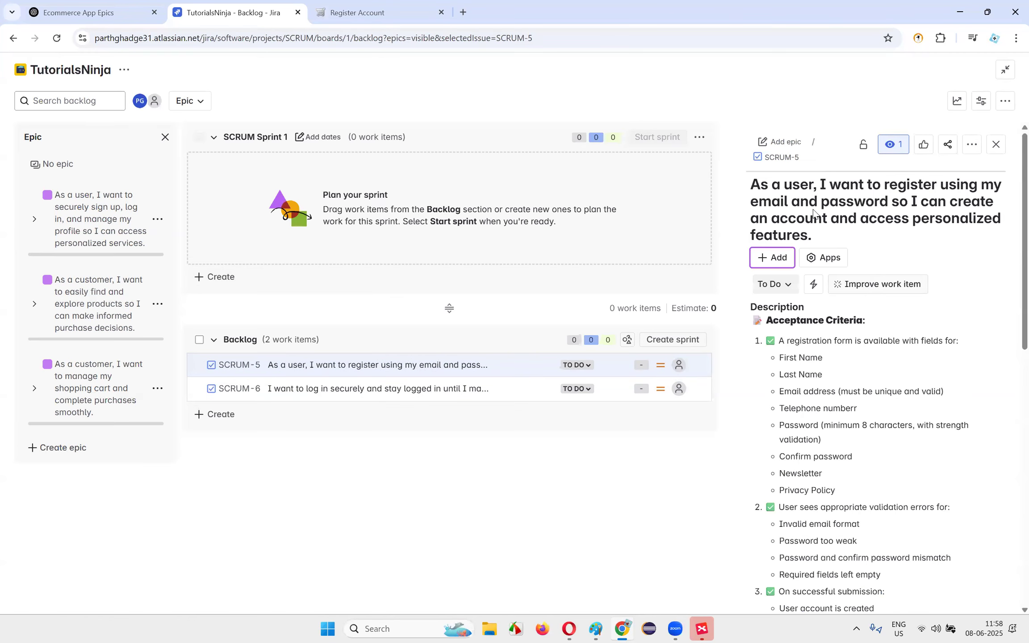
pyautogui.click(786, 143)
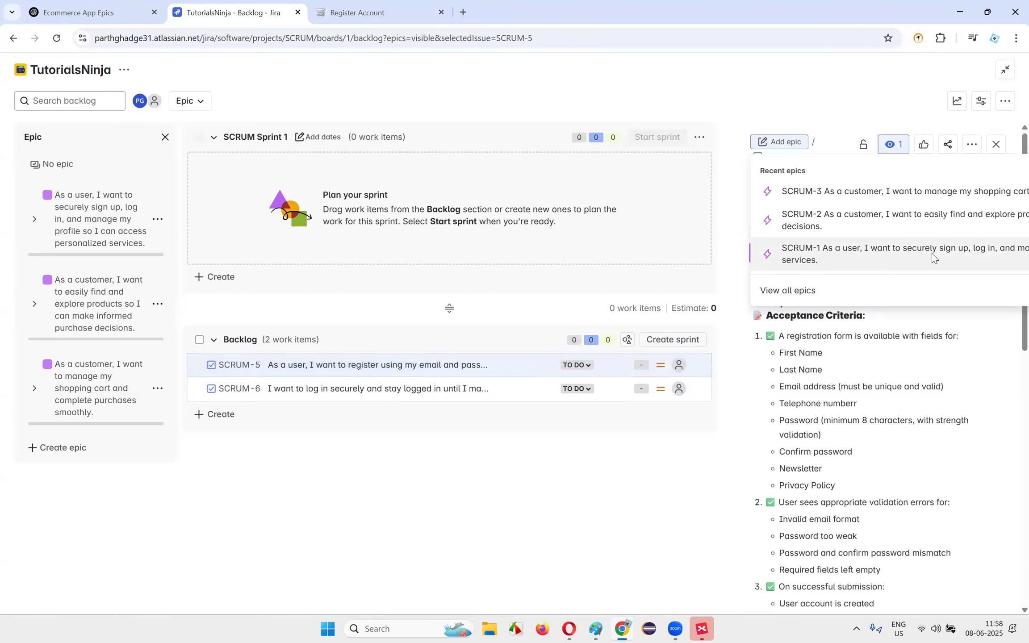
pyautogui.click(844, 257)
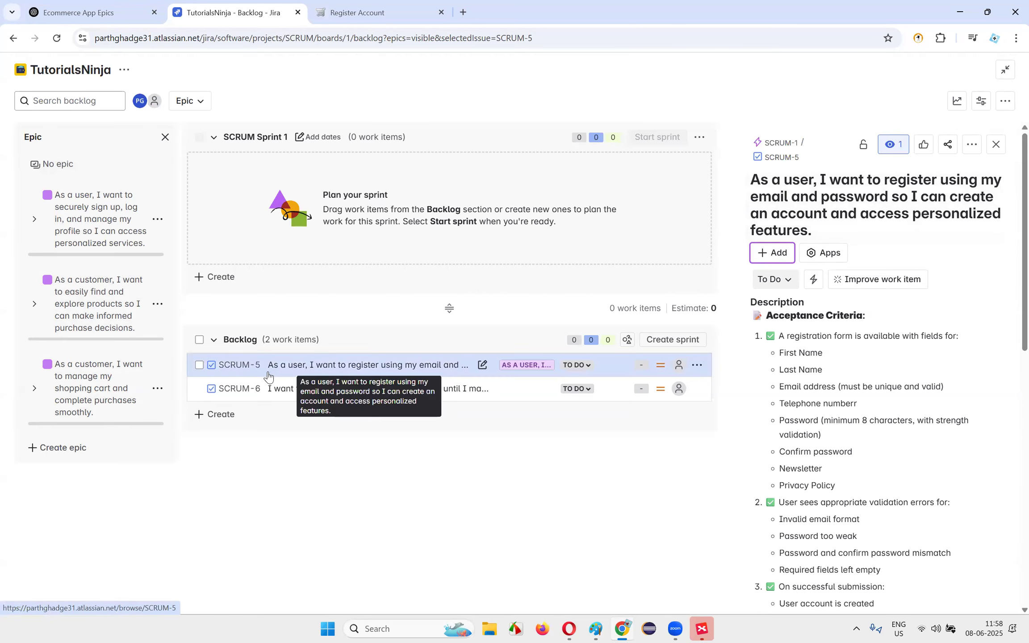
# - Assign the login story SCRUM-6 to the SCRUM-1 epic and check that epic's details in the epic list
pyautogui.click(283, 393)
pyautogui.click(788, 143)
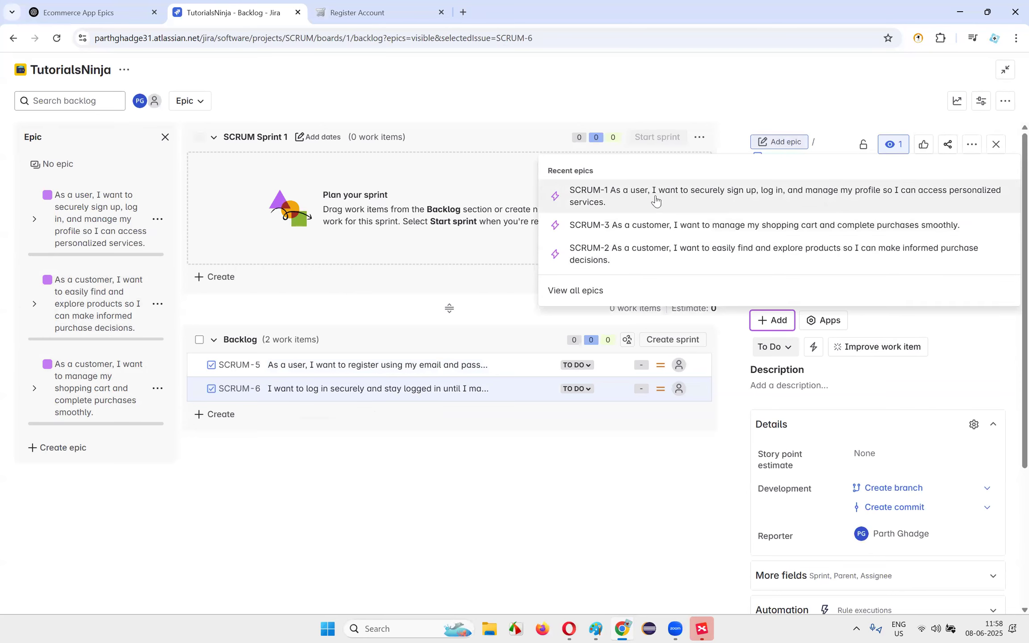
pyautogui.click(729, 201)
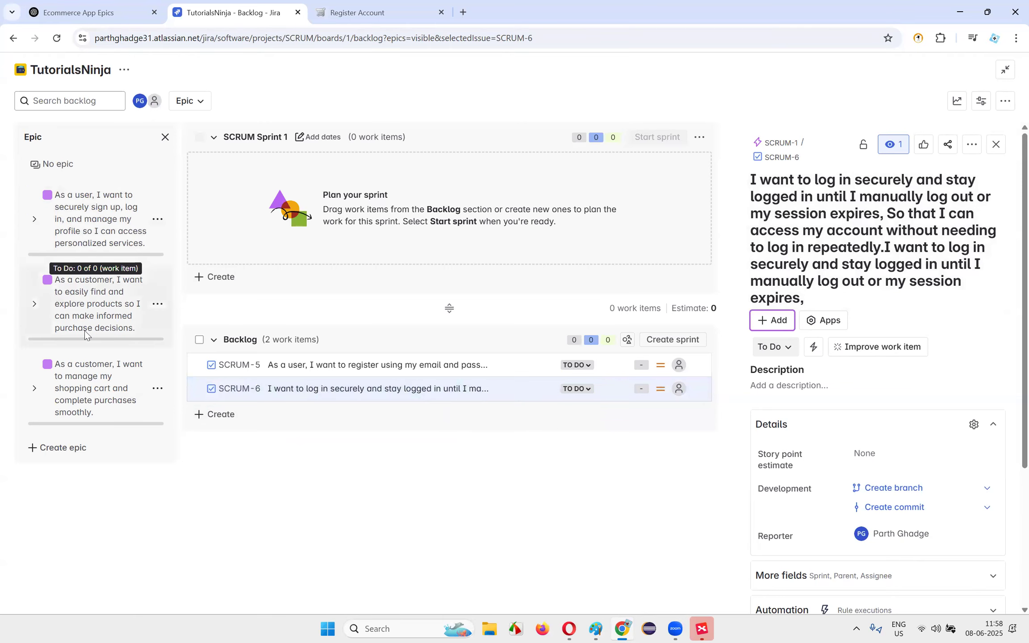
pyautogui.click(29, 221)
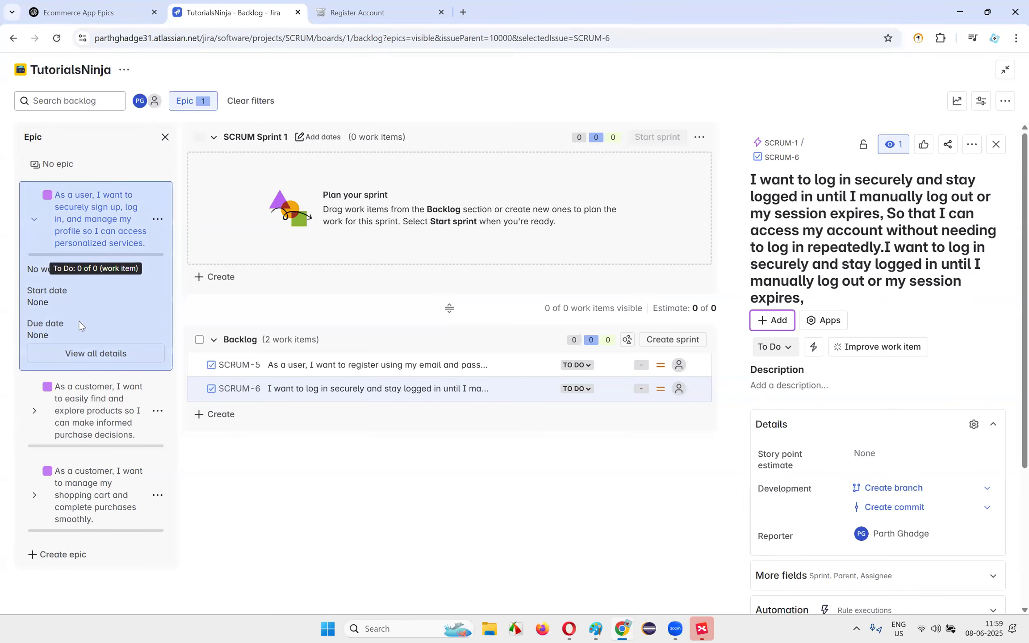
pyautogui.click(35, 220)
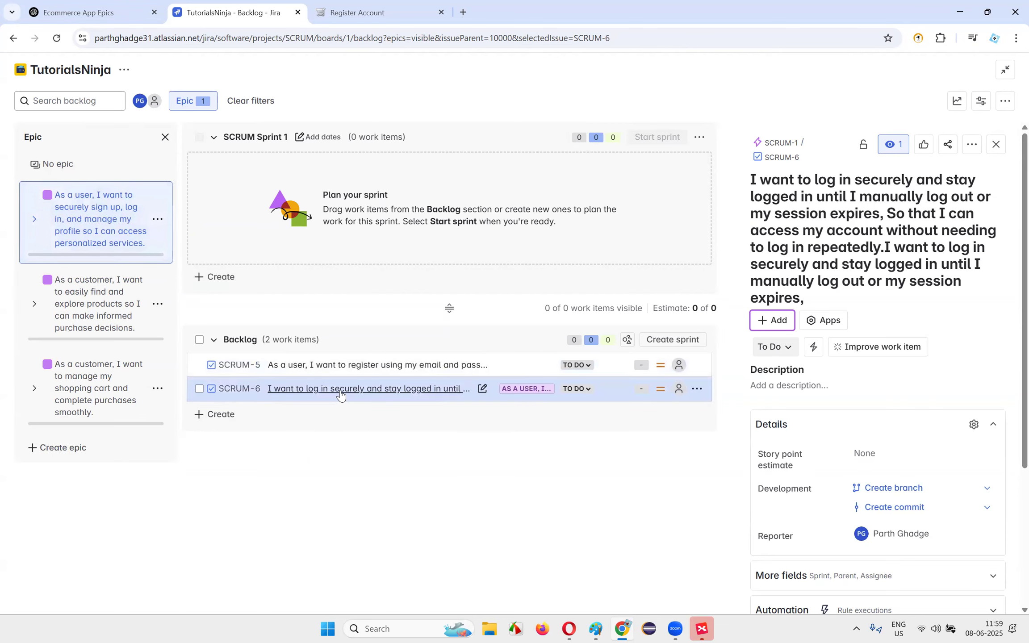
# - Open the SCRUM-6 description for editing and copy the login story's full Acceptance Criteria section, through the Security items, from ChatGPT
pyautogui.scroll(-4, 817, 330)
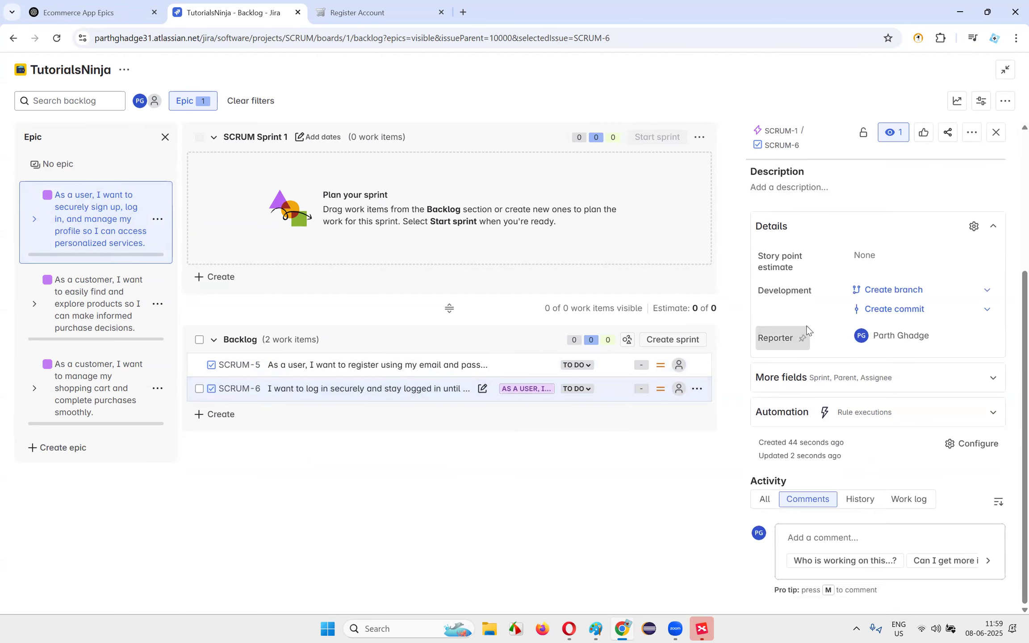
pyautogui.scroll(2, 814, 325)
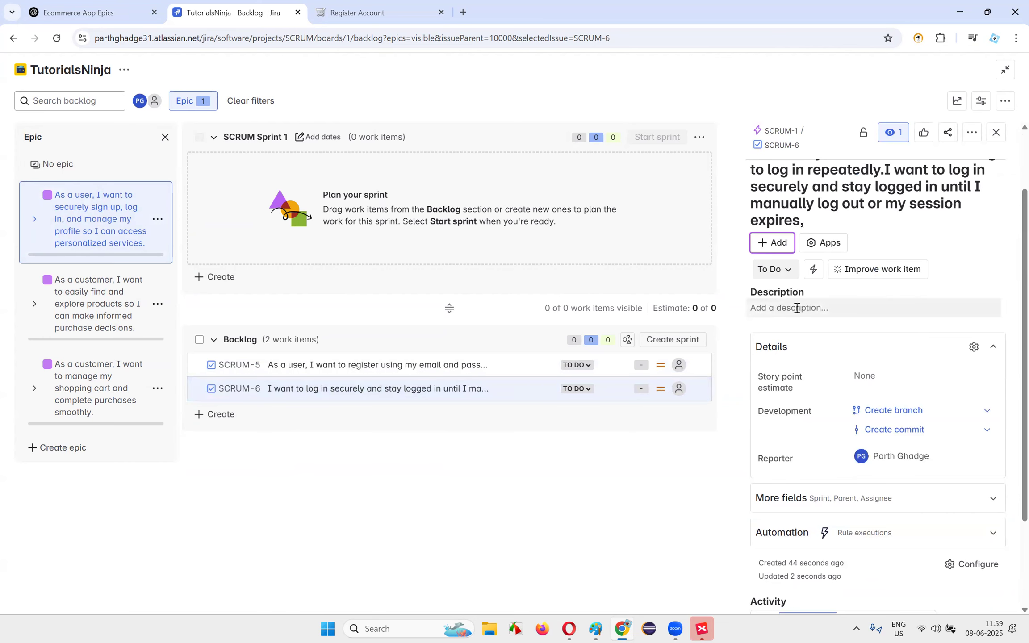
pyautogui.click(795, 308)
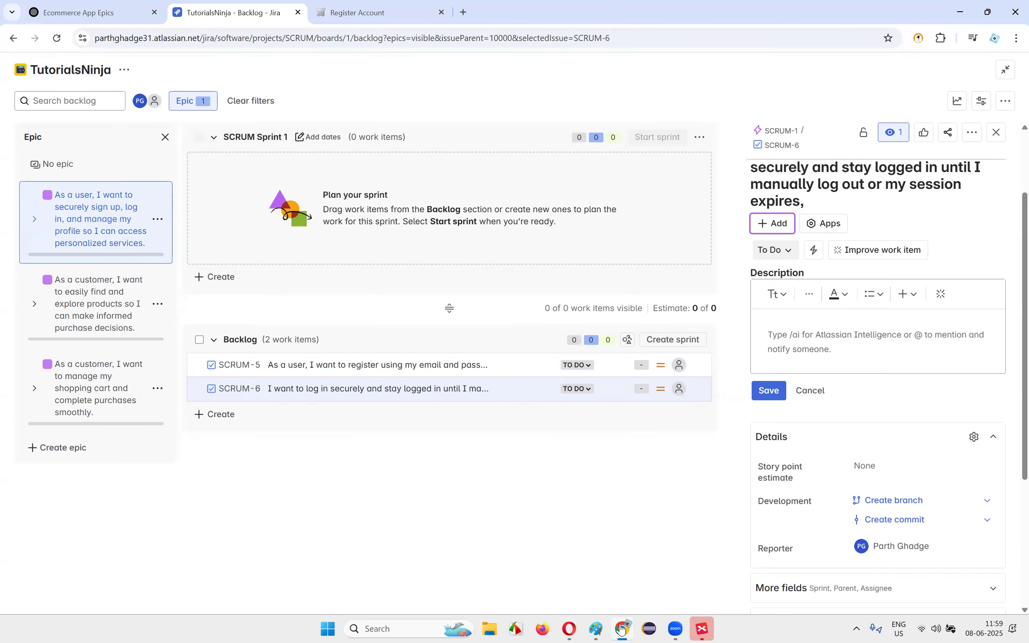
pyautogui.click(161, 6)
pyautogui.scroll(-4, 565, 251)
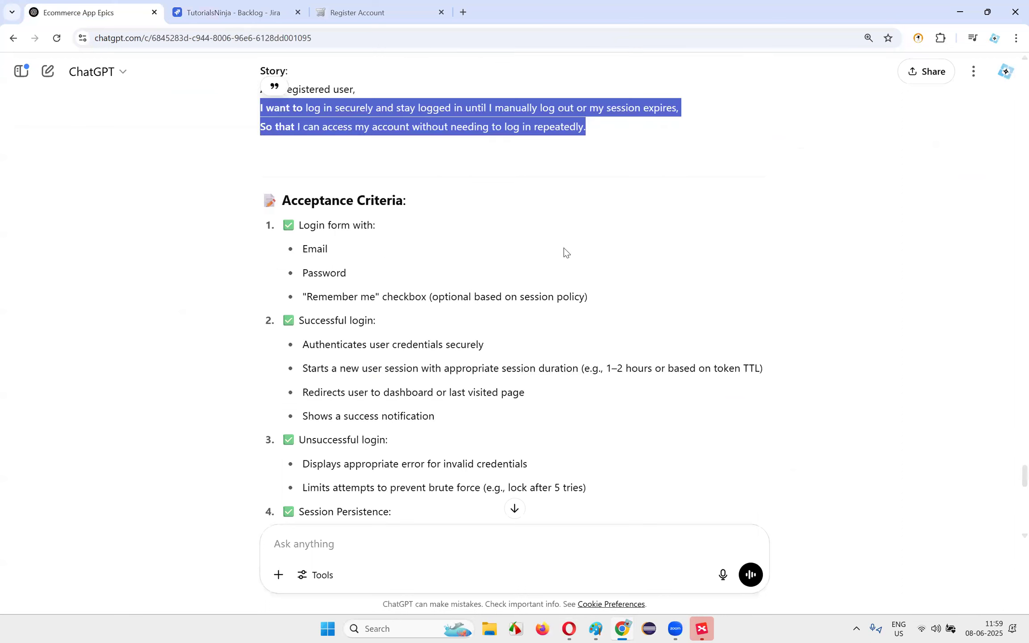
pyautogui.scroll(1, 355, 241)
pyautogui.scroll(2, 428, 178)
pyautogui.click(333, 380)
pyautogui.moveTo(272, 380); pyautogui.dragTo(496, 416)
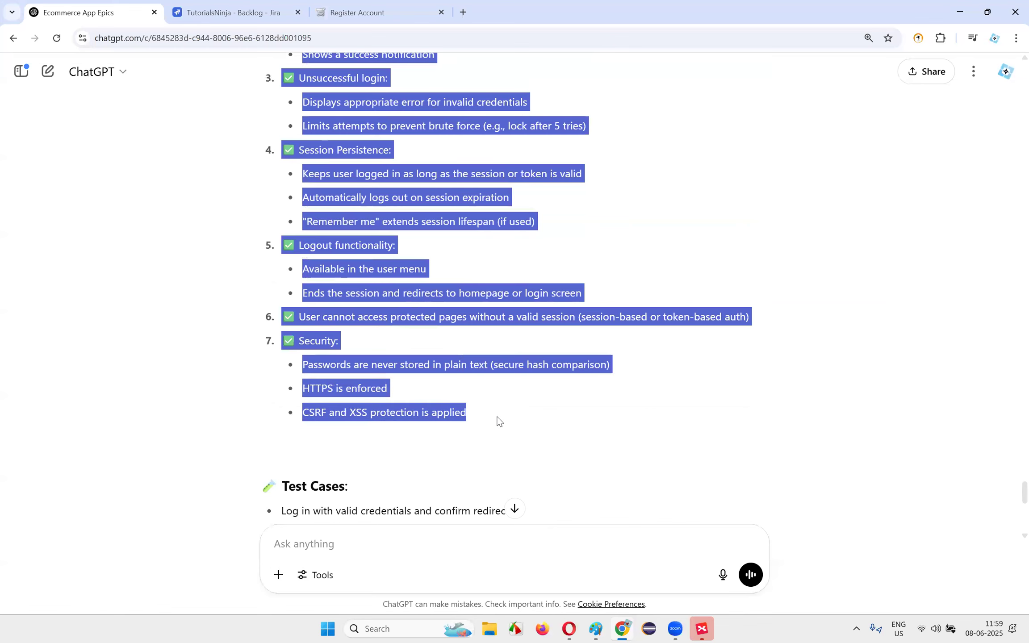
# - Paste the login acceptance criteria into the SCRUM-6 description in Jira, save it and review the result
pyautogui.click(374, 8)
pyautogui.click(278, 8)
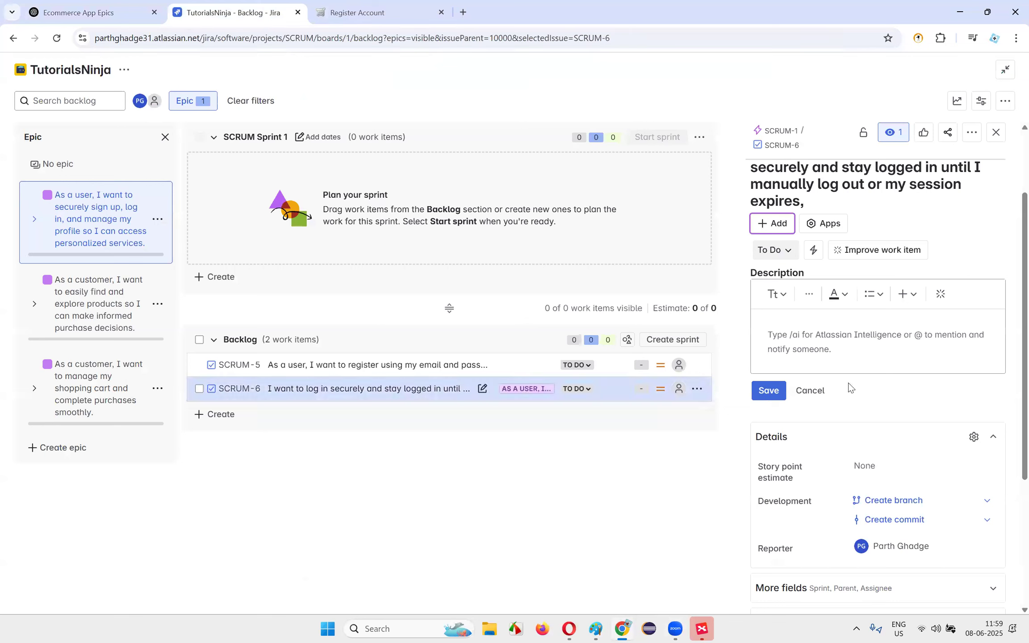
pyautogui.hotkey('ctrl', 'v')
pyautogui.scroll(-5, 804, 341)
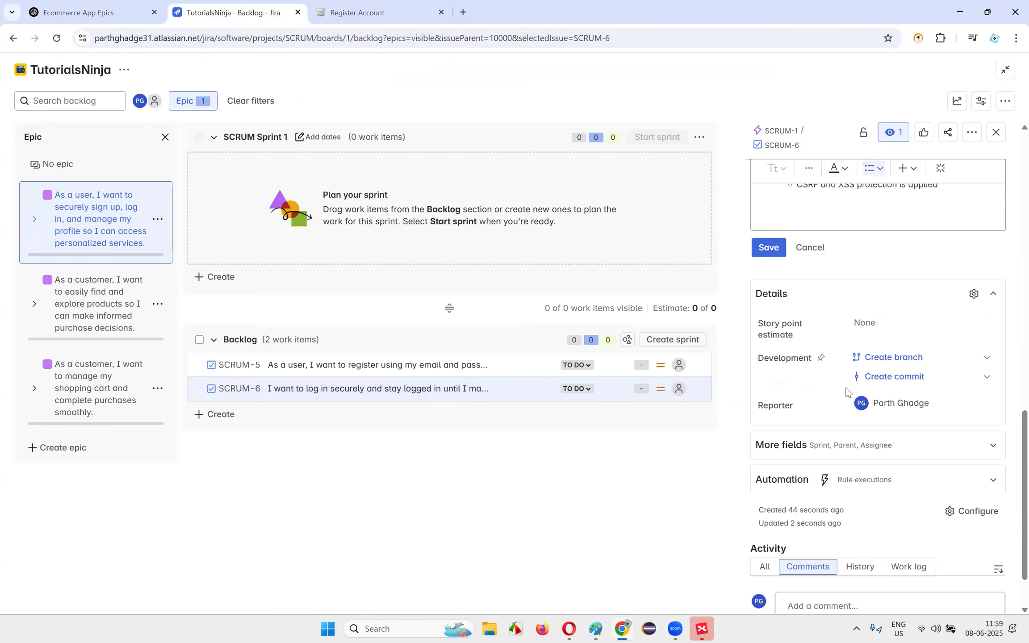
pyautogui.click(767, 247)
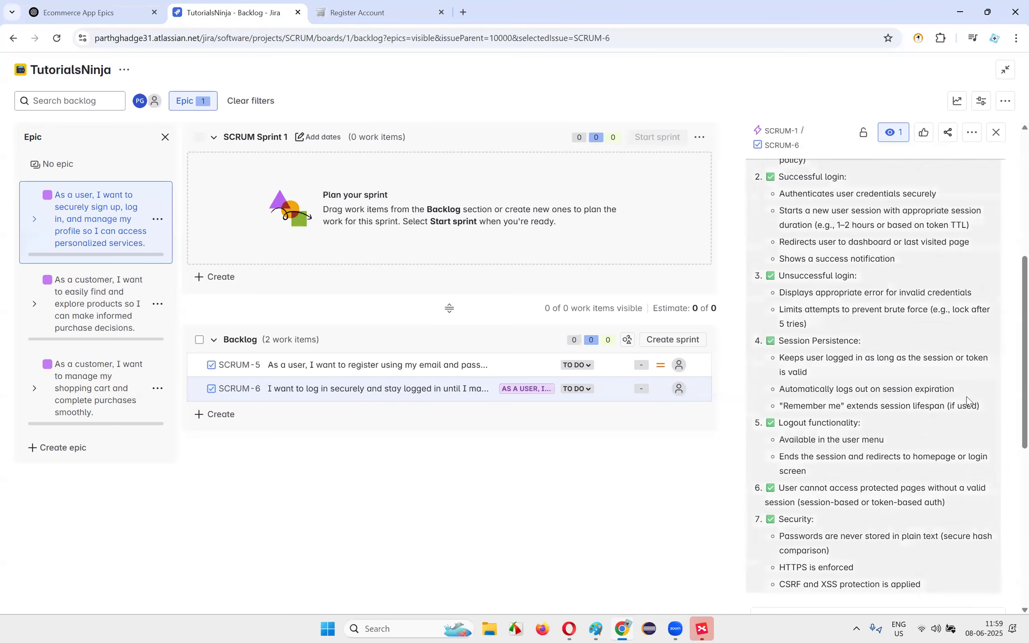
pyautogui.scroll(7, 933, 359)
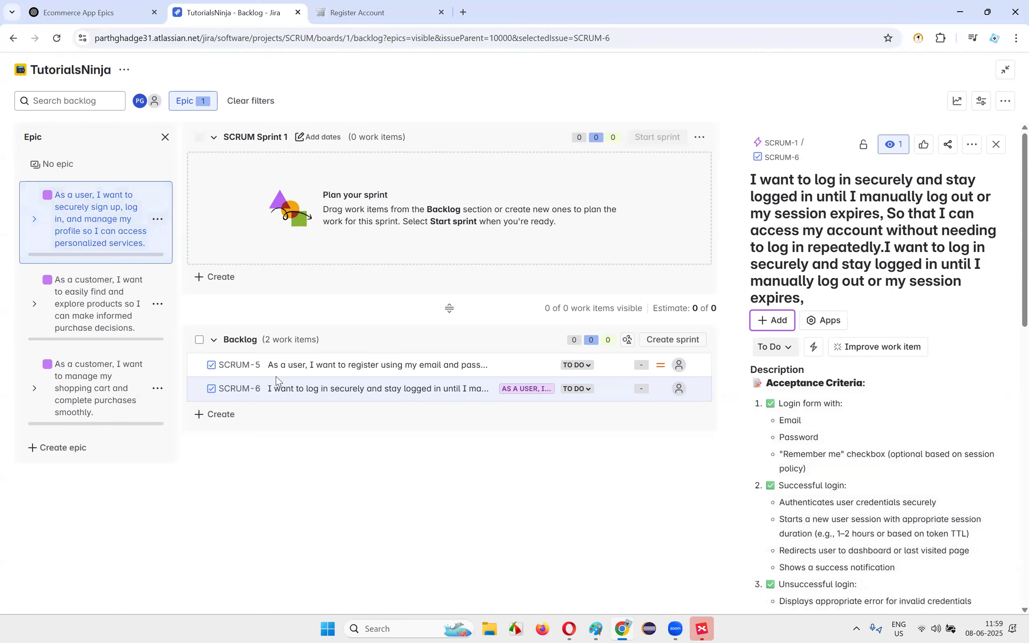
# - Find the Forgot Password and Reset Flow item in ChatGPT's registration and login epic and copy its user story sentence
pyautogui.hotkey('ctrl', 'pageup')
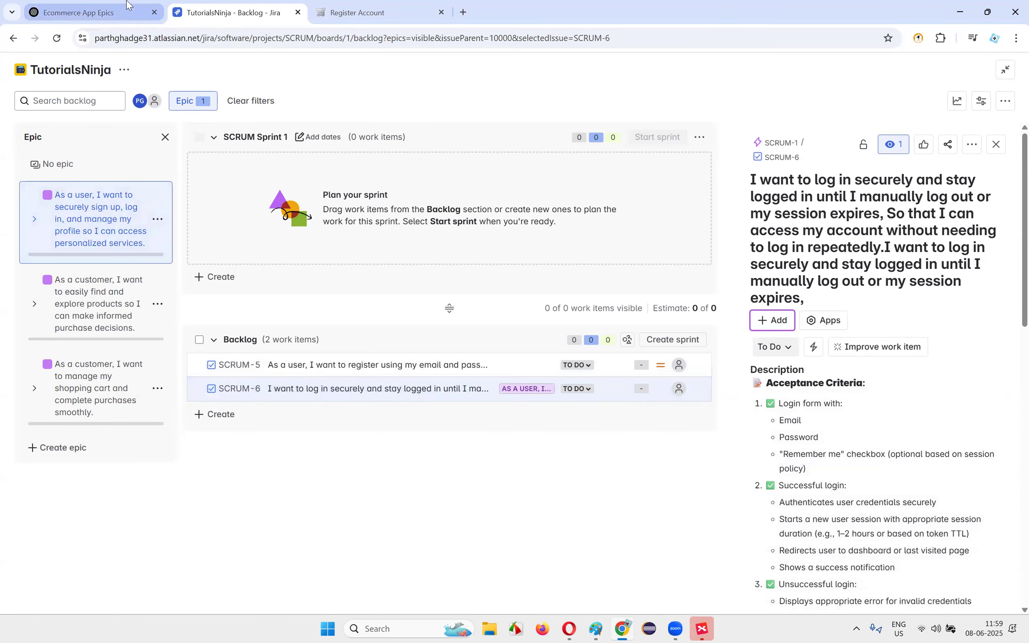
pyautogui.scroll(20, 538, 253)
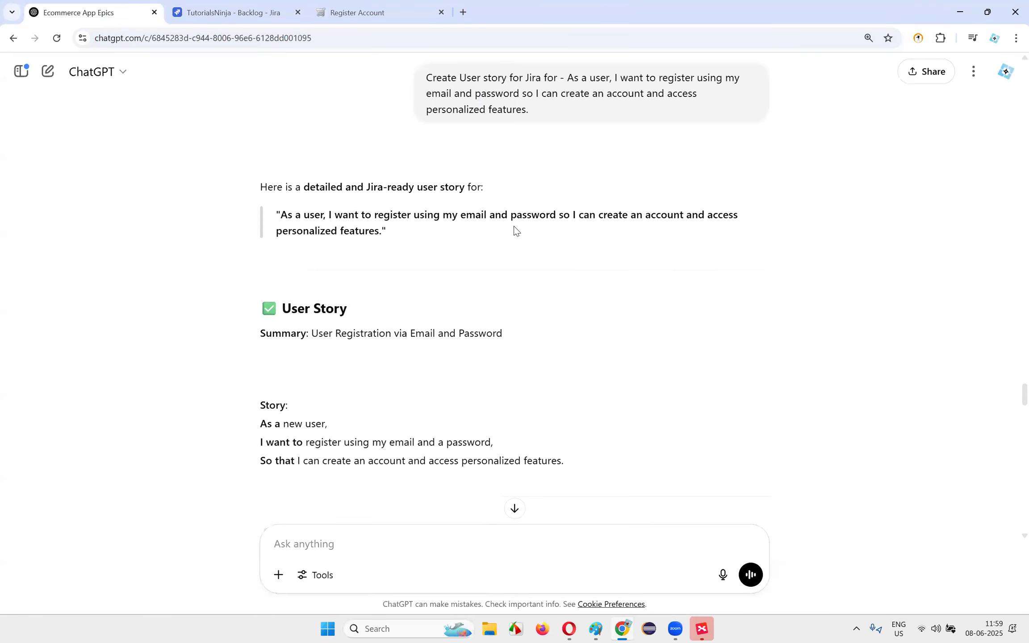
pyautogui.scroll(15, 670, 241)
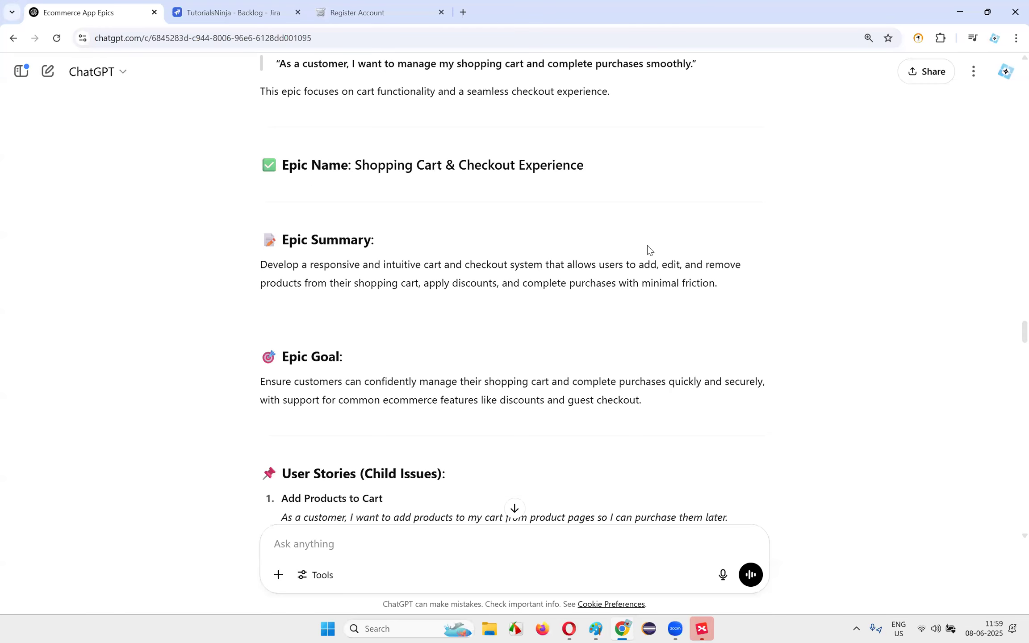
pyautogui.scroll(20, 660, 244)
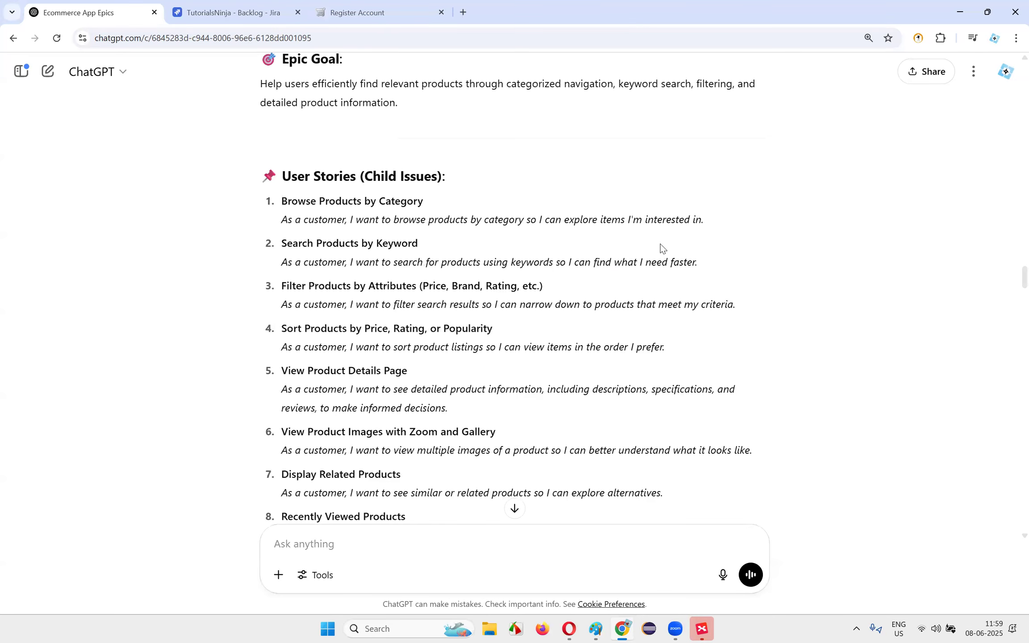
pyautogui.scroll(20, 716, 237)
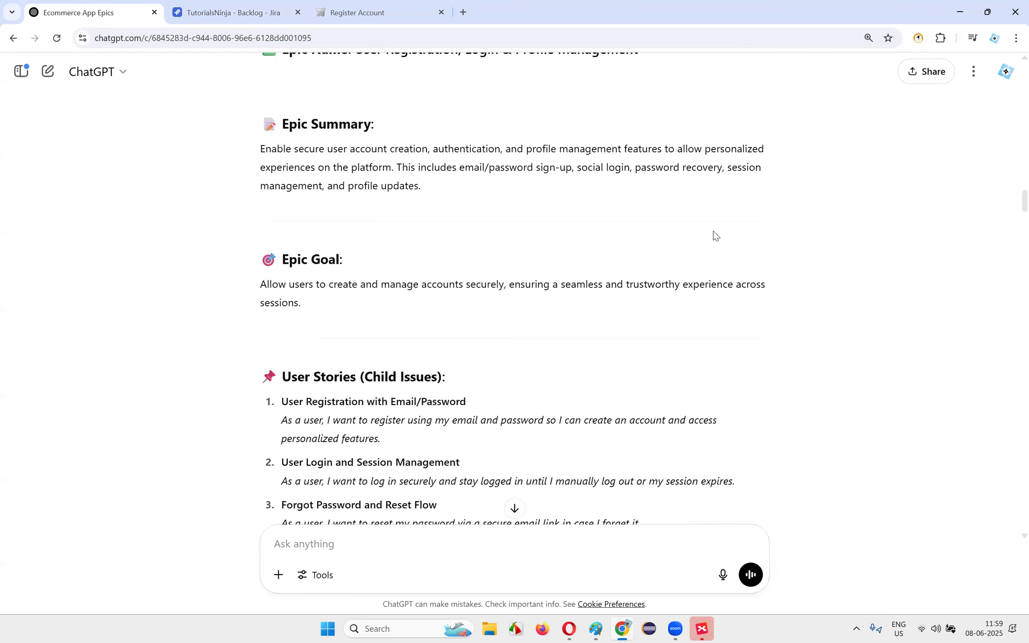
pyautogui.scroll(-15, 664, 379)
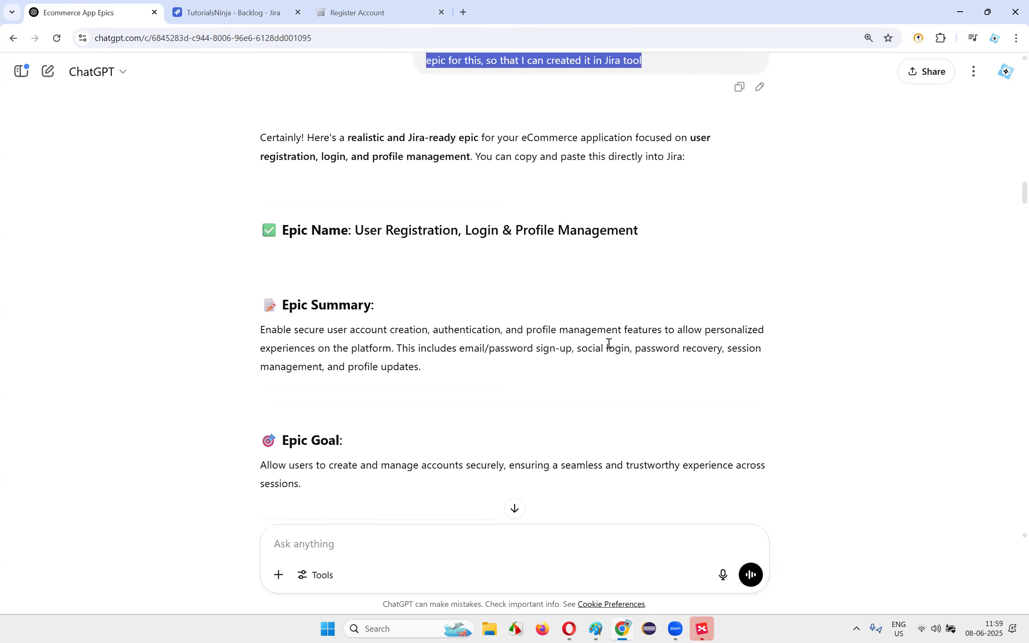
pyautogui.moveTo(291, 268); pyautogui.dragTo(461, 262)
pyautogui.click(369, 261)
pyautogui.moveTo(277, 286); pyautogui.dragTo(653, 290)
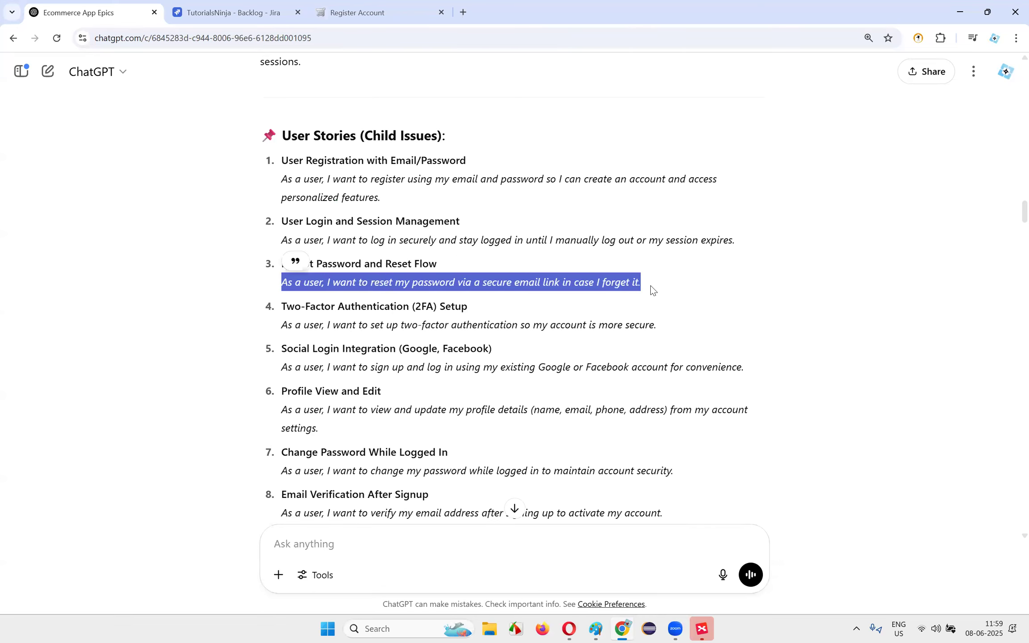
# - Submit the copied sentence about resetting a password via a secure email link as a new ChatGPT prompt
pyautogui.moveTo(1024, 214); pyautogui.dragTo(1010, 571)
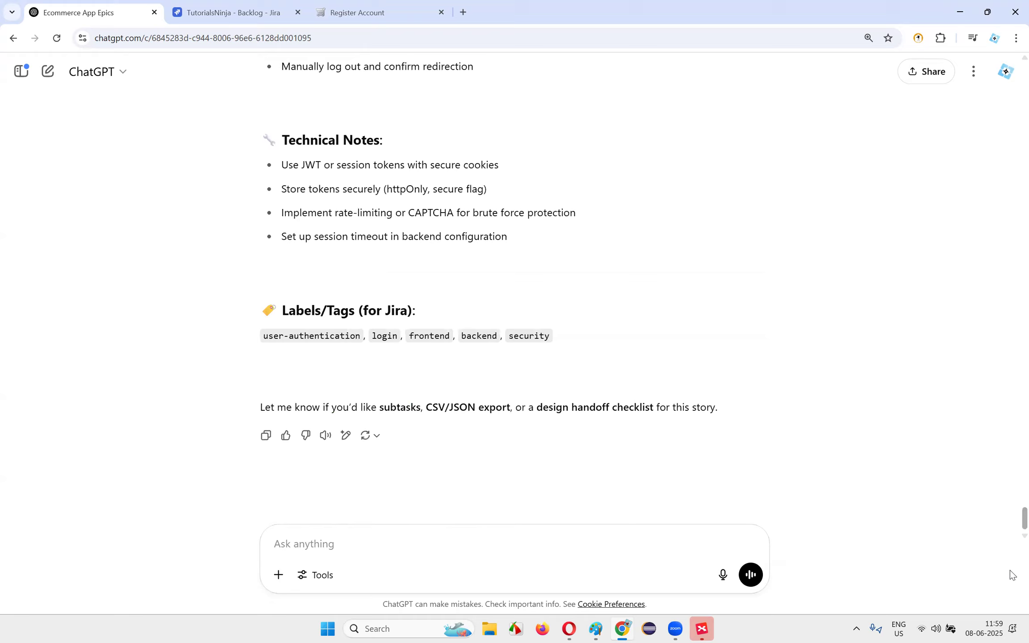
pyautogui.click(376, 557)
pyautogui.hotkey('ctrl', 'v')
pyautogui.press('Return')
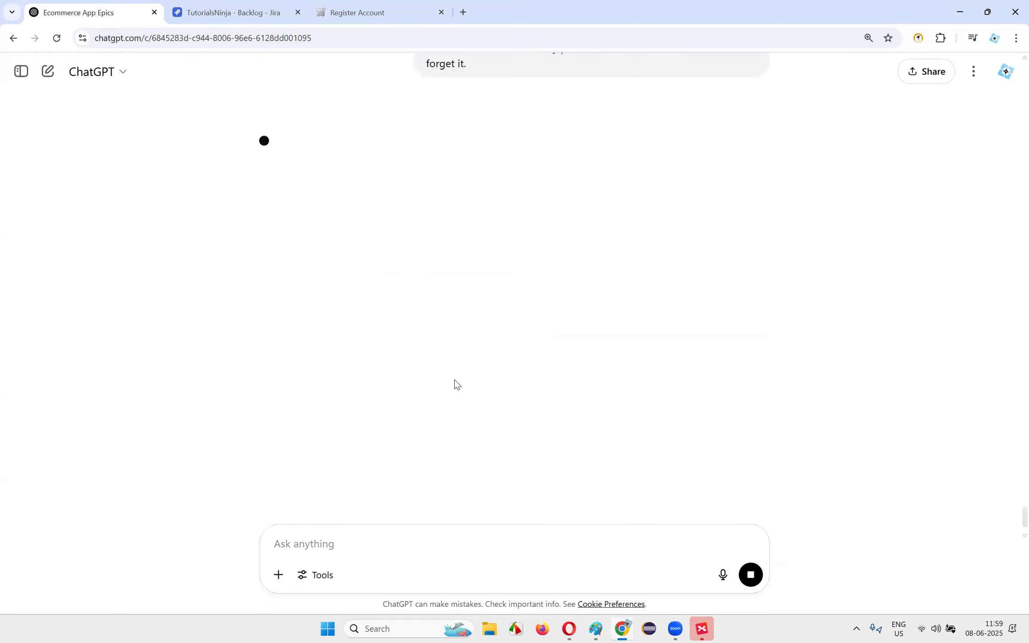
# - Copy the generated password reset story from "As a registered user" to "compromising security" and create it as a Jira backlog item
pyautogui.scroll(2, 454, 379)
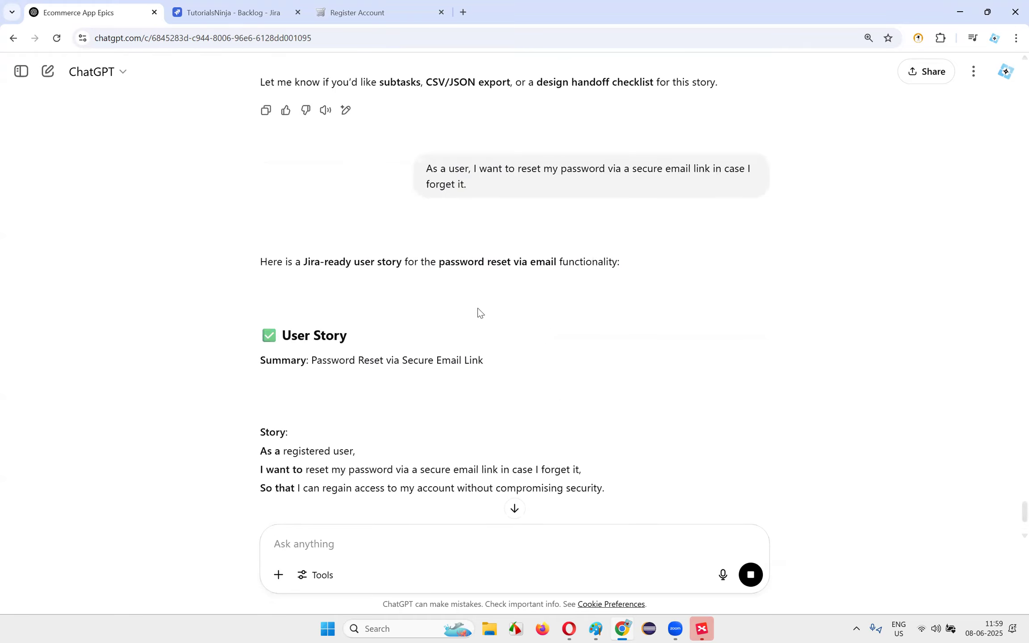
pyautogui.scroll(-3, 478, 313)
pyautogui.moveTo(260, 291); pyautogui.dragTo(669, 340)
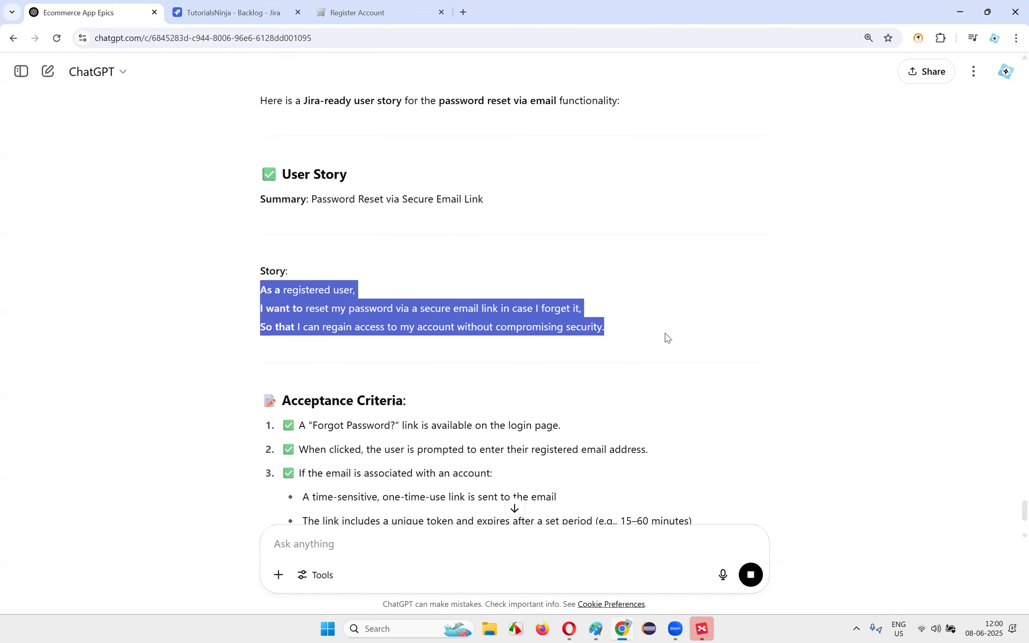
pyautogui.click(186, 6)
pyautogui.click(219, 415)
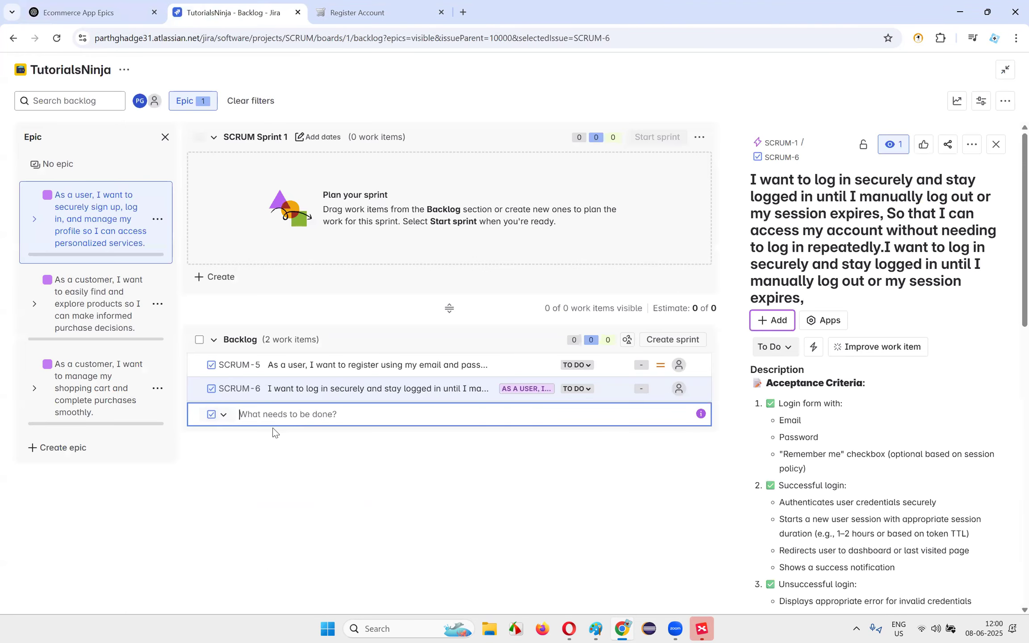
pyautogui.hotkey('ctrl', 'v')
pyautogui.press('Return')
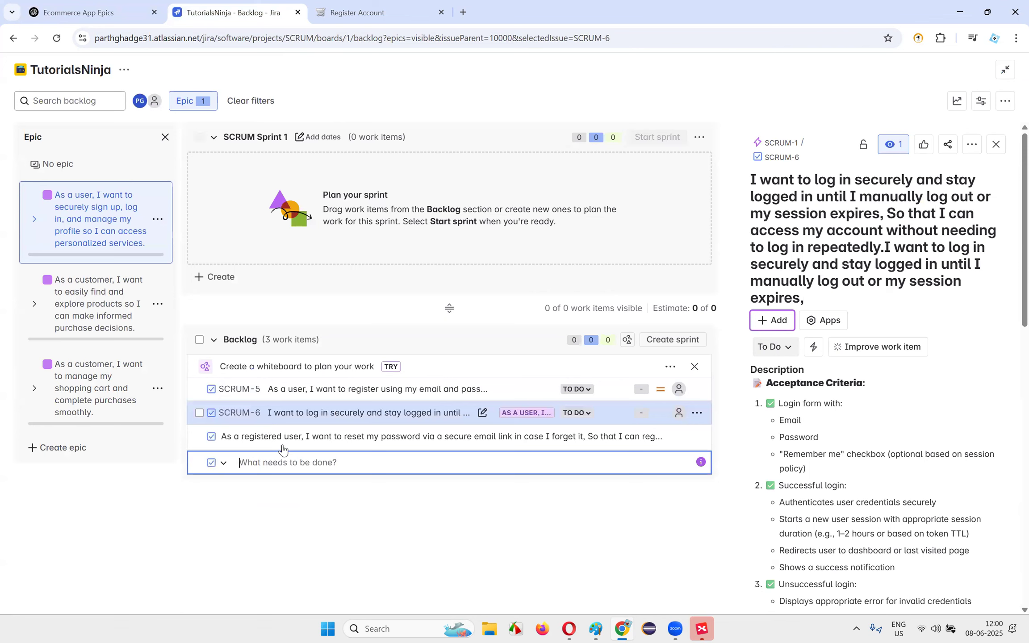
# - Open the password reset story SCRUM-7 and check its parent epic SCRUM-1 and its details
pyautogui.click(331, 443)
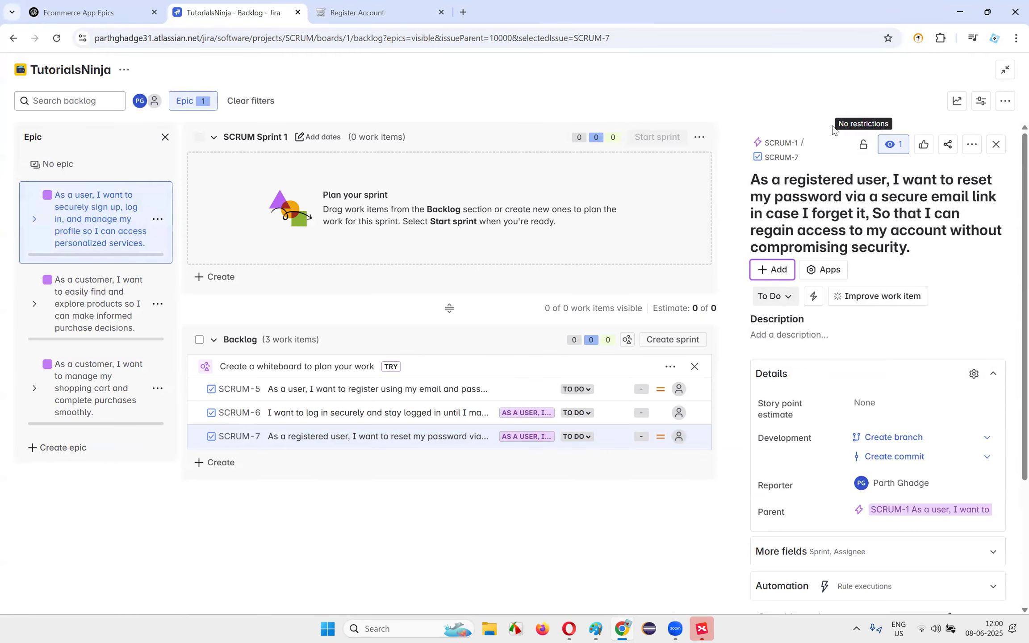
pyautogui.click(780, 143)
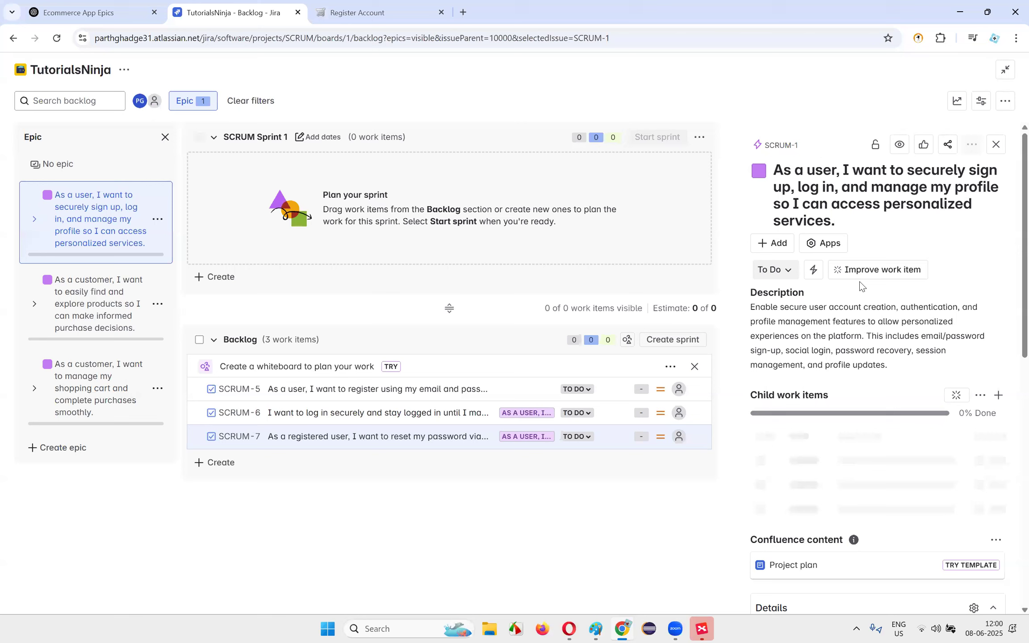
pyautogui.click(13, 40)
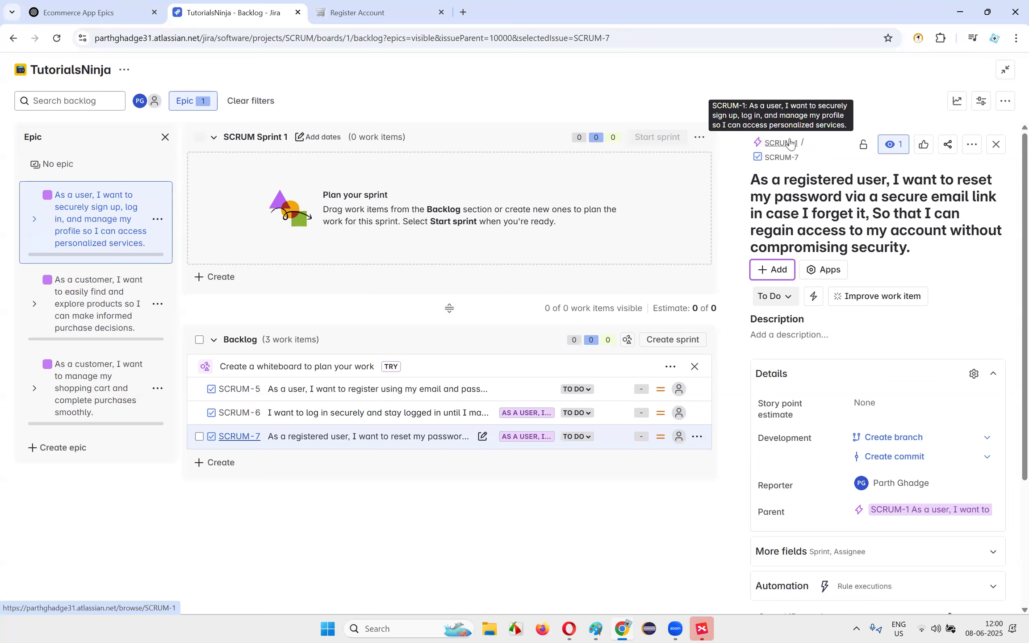
pyautogui.scroll(-3, 875, 308)
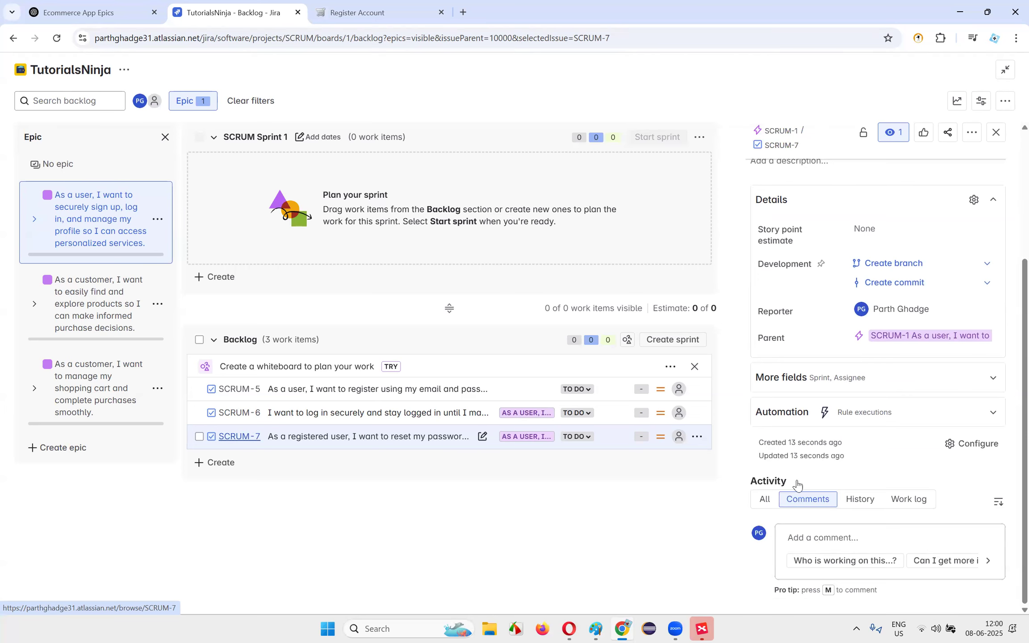
pyautogui.scroll(3, 854, 419)
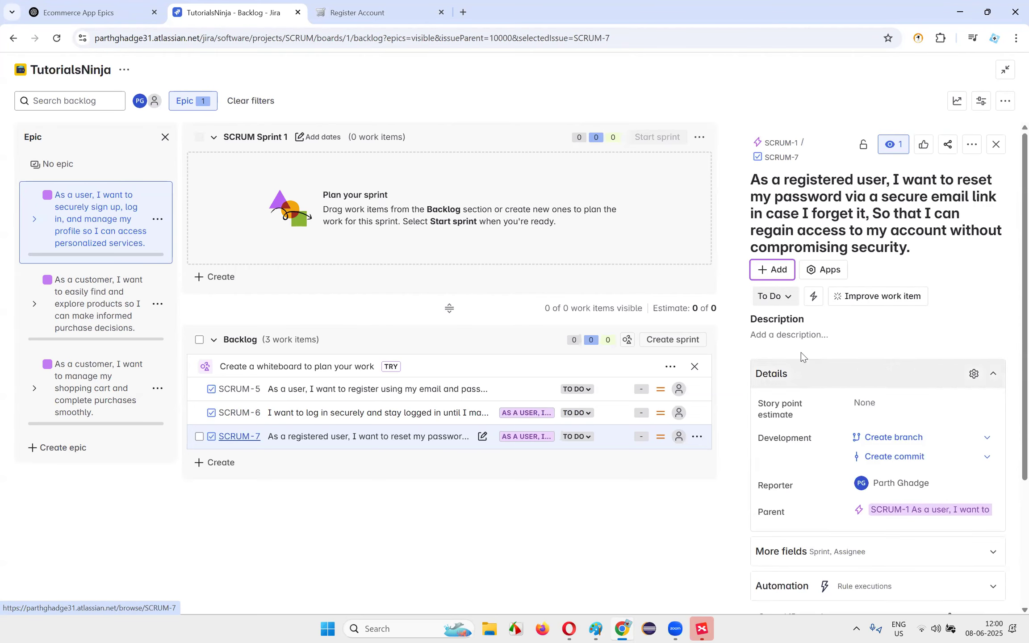
# - Open the SCRUM-7 description for editing and copy the password reset story's full Acceptance Criteria section from ChatGPT
pyautogui.click(811, 335)
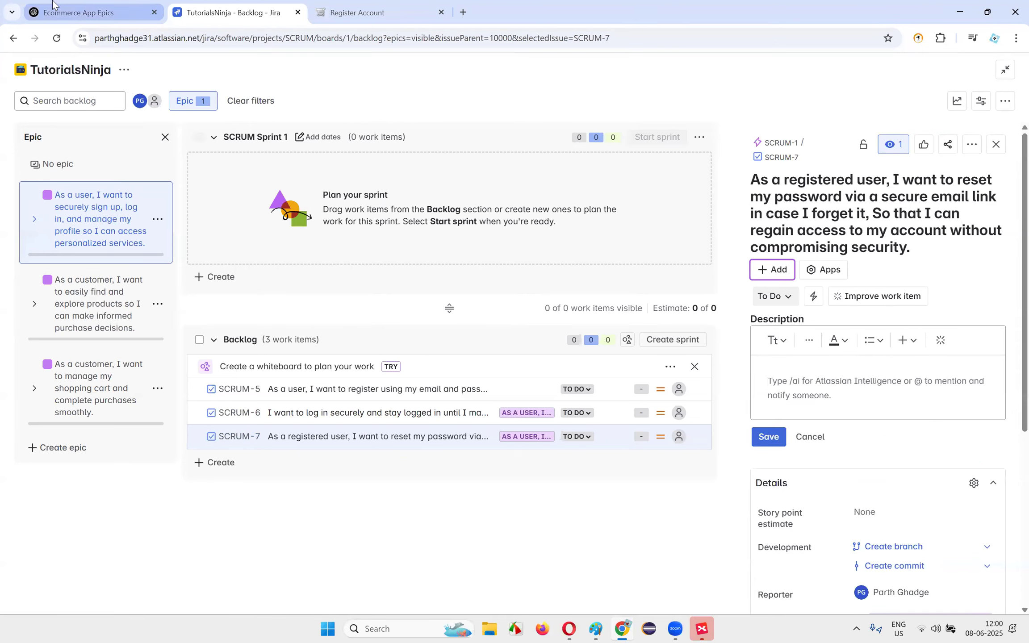
pyautogui.hotkey('ctrl', 'shift', 'Tab')
pyautogui.scroll(-4, 484, 370)
pyautogui.moveTo(265, 156); pyautogui.dragTo(261, 220)
pyautogui.scroll(-5, 434, 286)
pyautogui.scroll(3, 631, 251)
pyautogui.scroll(5, 315, 230)
# - Paste the password reset acceptance criteria into the SCRUM-7 description in Jira, save it and review all the items
pyautogui.click(232, 12)
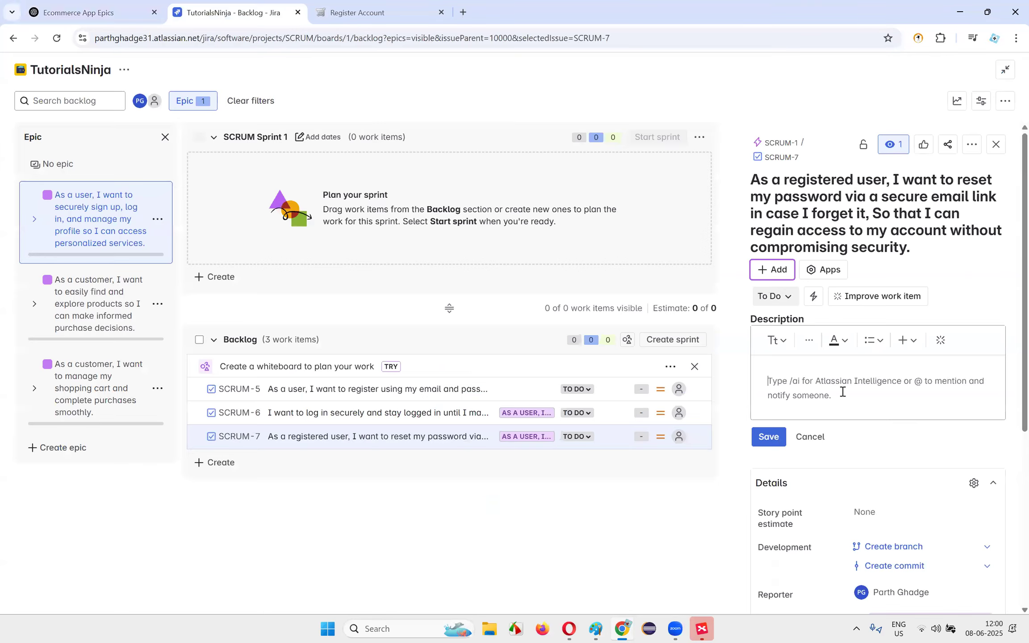
pyautogui.hotkey('ctrl', 'v')
pyautogui.scroll(4, 829, 388)
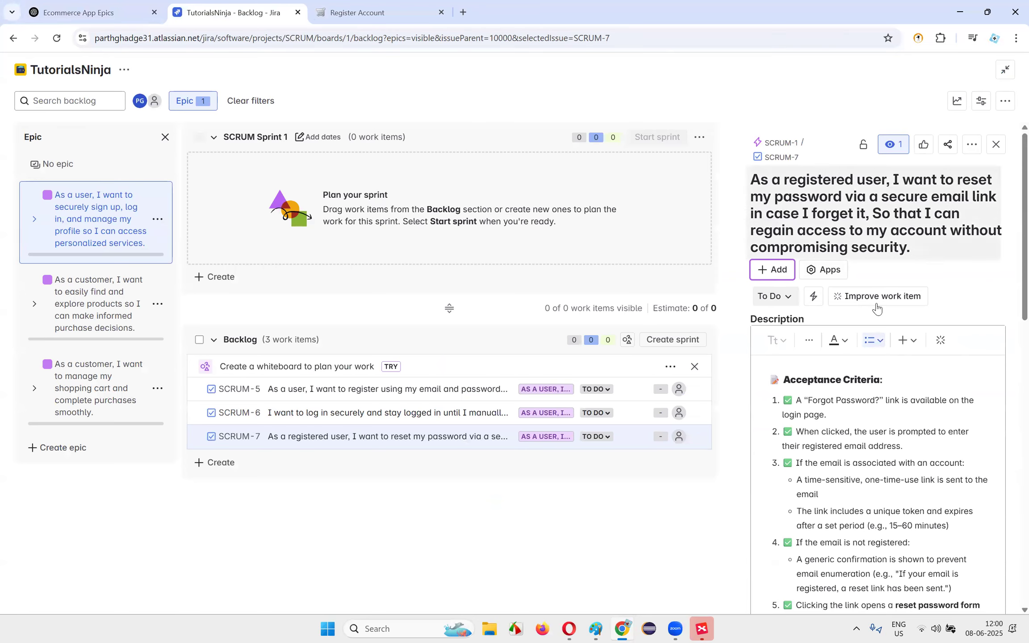
pyautogui.scroll(-9, 872, 331)
pyautogui.scroll(4, 867, 338)
pyautogui.click(767, 416)
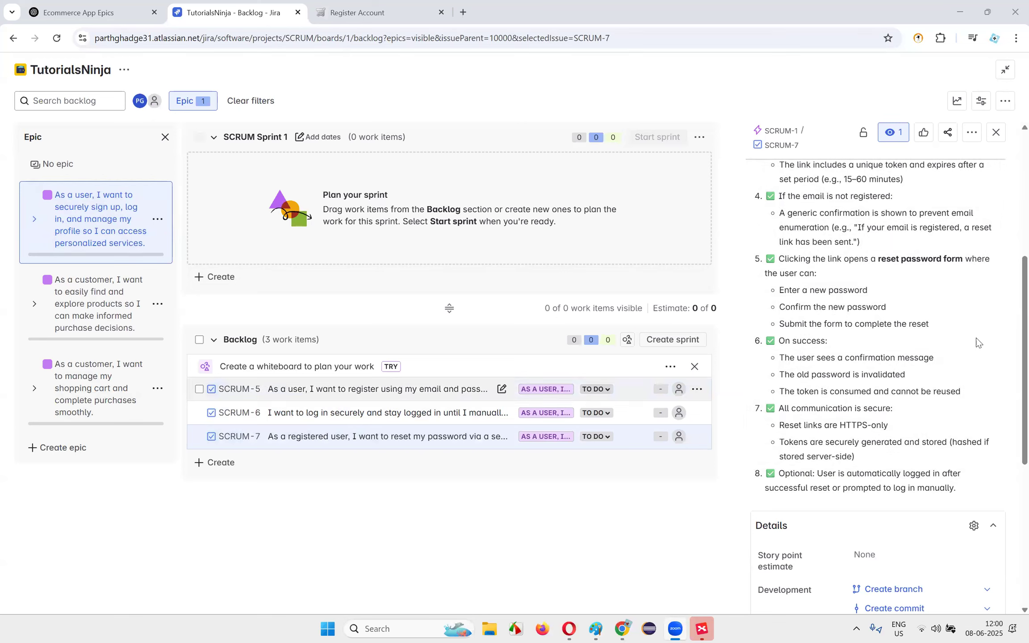
pyautogui.scroll(5, 978, 342)
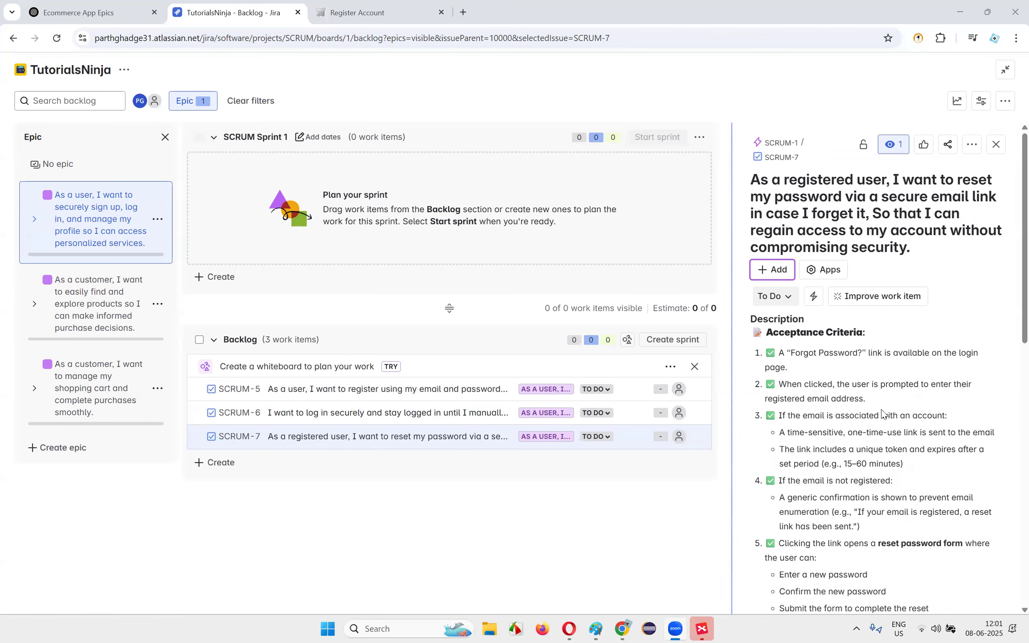
pyautogui.scroll(-15, 881, 413)
pyautogui.scroll(15, 895, 402)
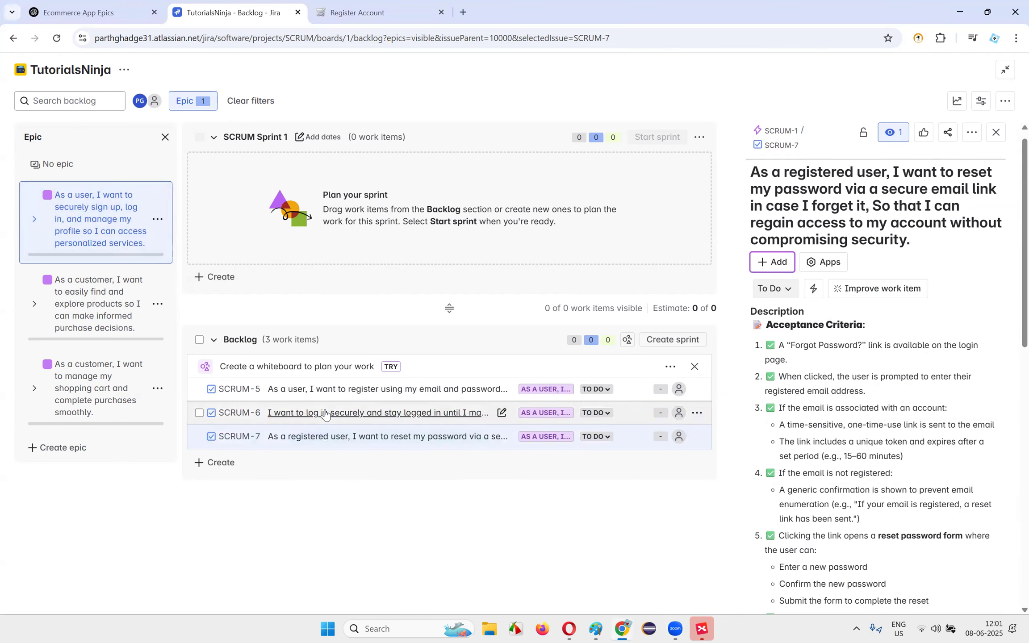
# - Dismiss the whiteboard suggestion in the backlog and add the customer shopping cart epic to the epic filter
pyautogui.click(693, 366)
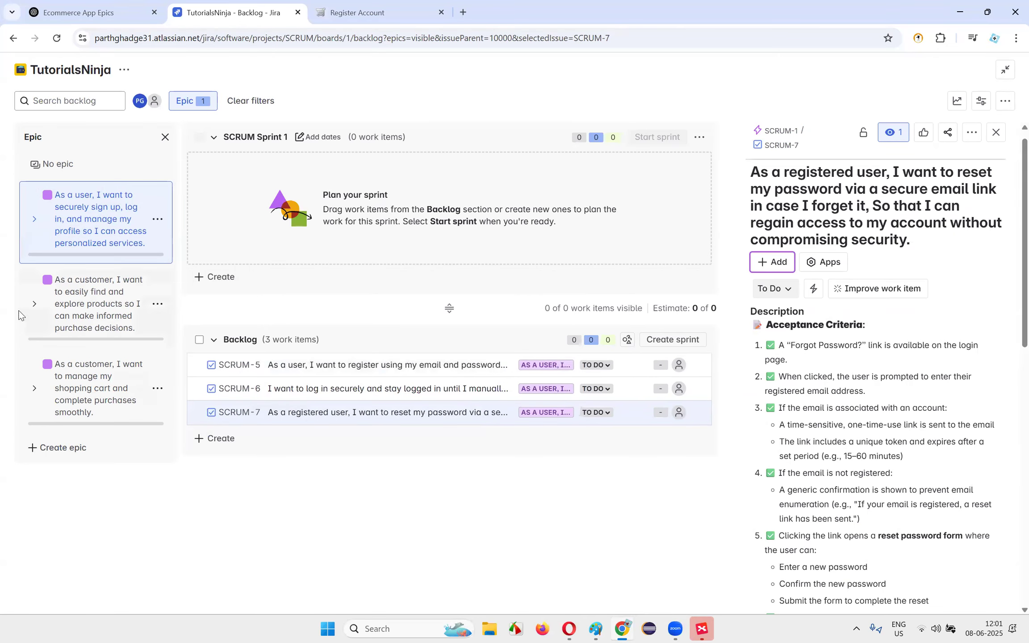
pyautogui.click(83, 294)
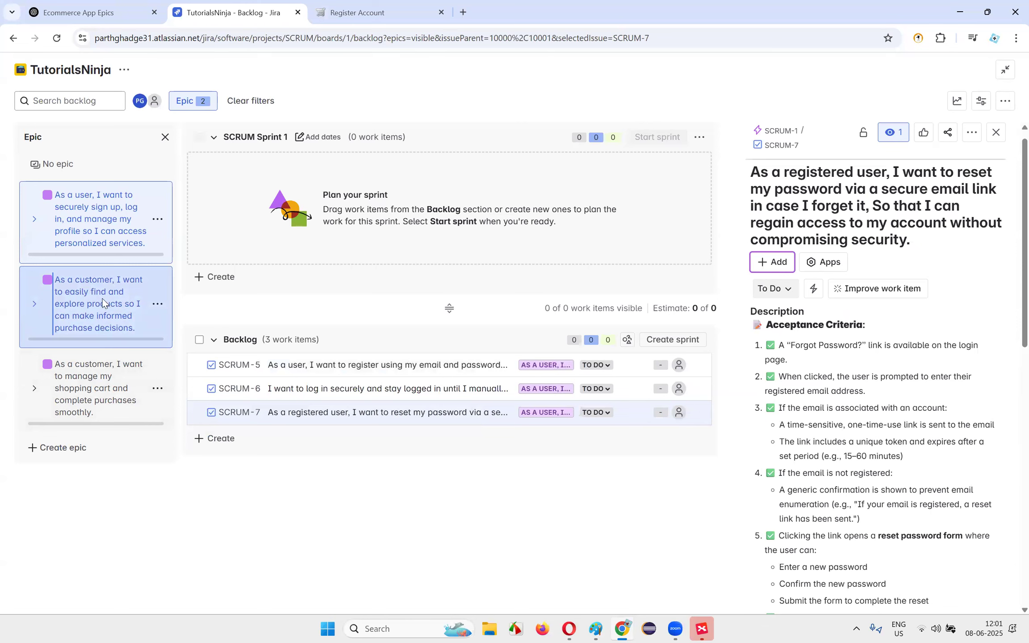
pyautogui.click(103, 402)
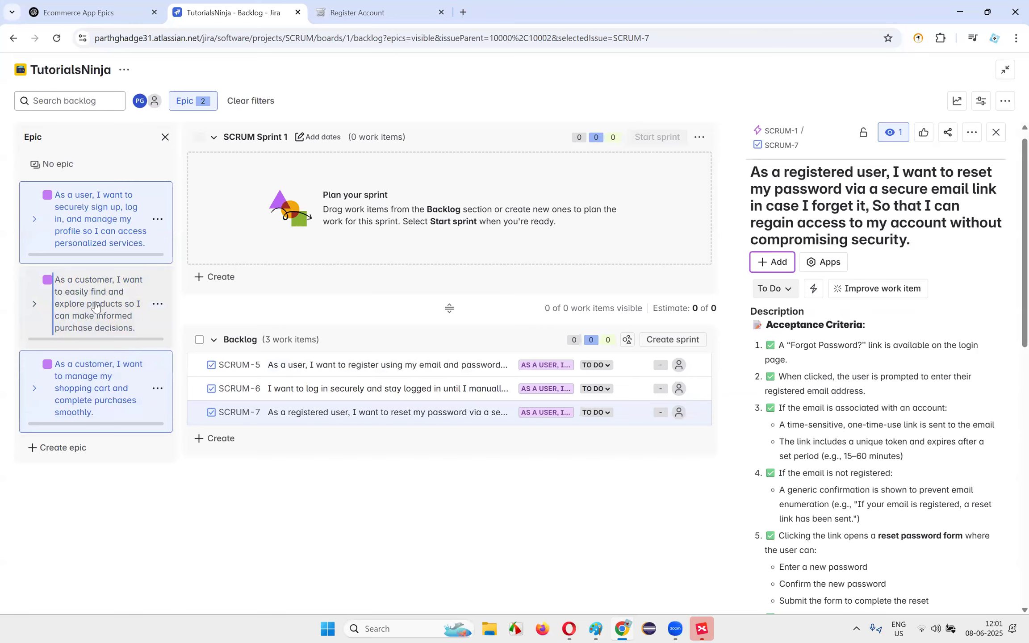
# - Look through the ChatGPT conversation for the Product Discovery & Exploration epic and examine its list of child user stories
pyautogui.click(620, 628)
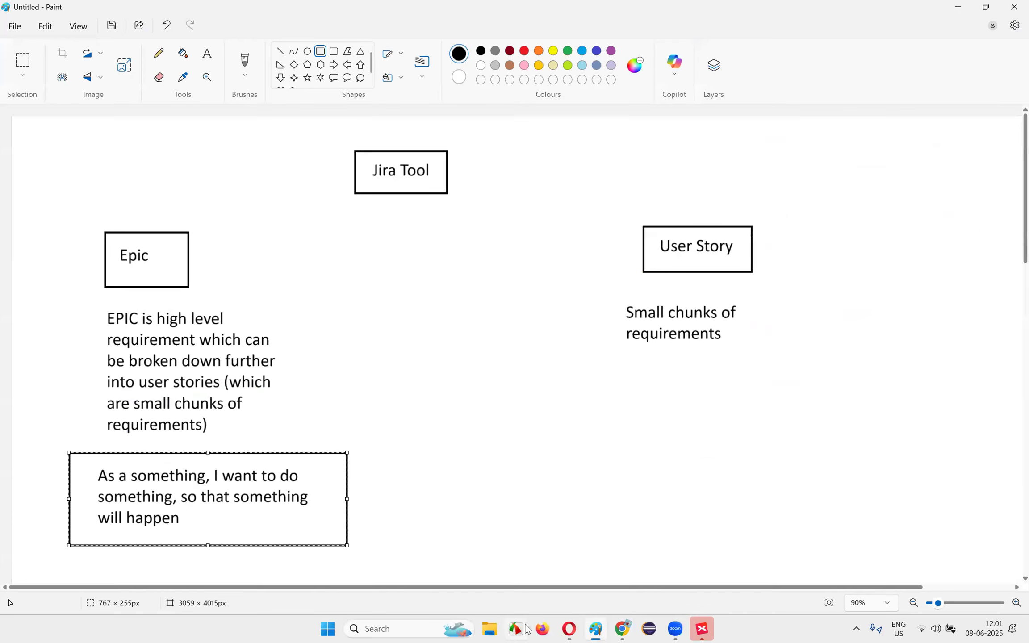
pyautogui.click(622, 628)
pyautogui.click(89, 13)
pyautogui.scroll(5, 535, 303)
pyautogui.scroll(10, 534, 303)
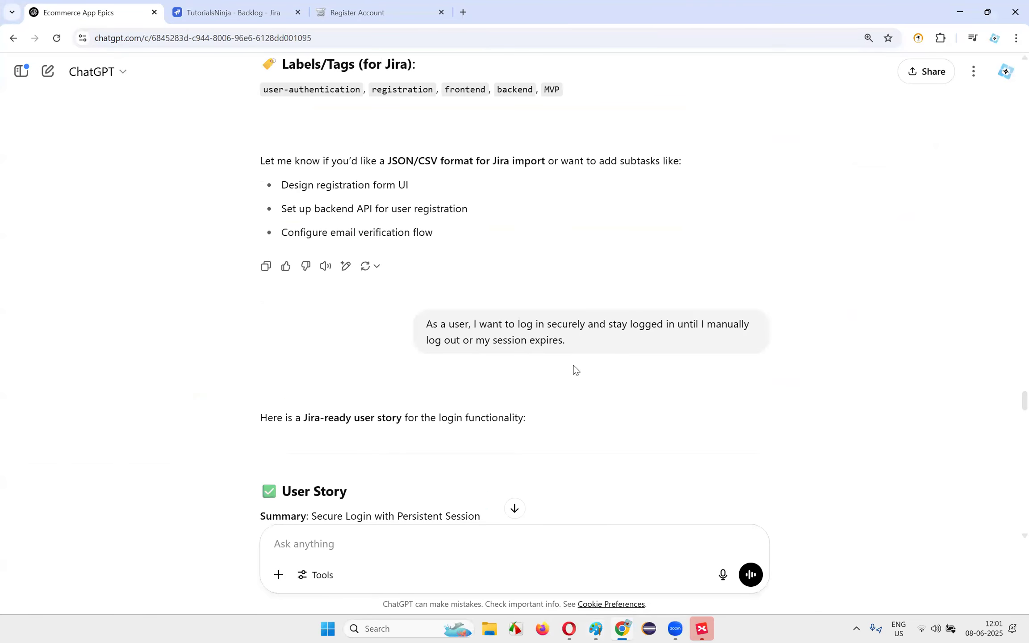
pyautogui.scroll(15, 634, 357)
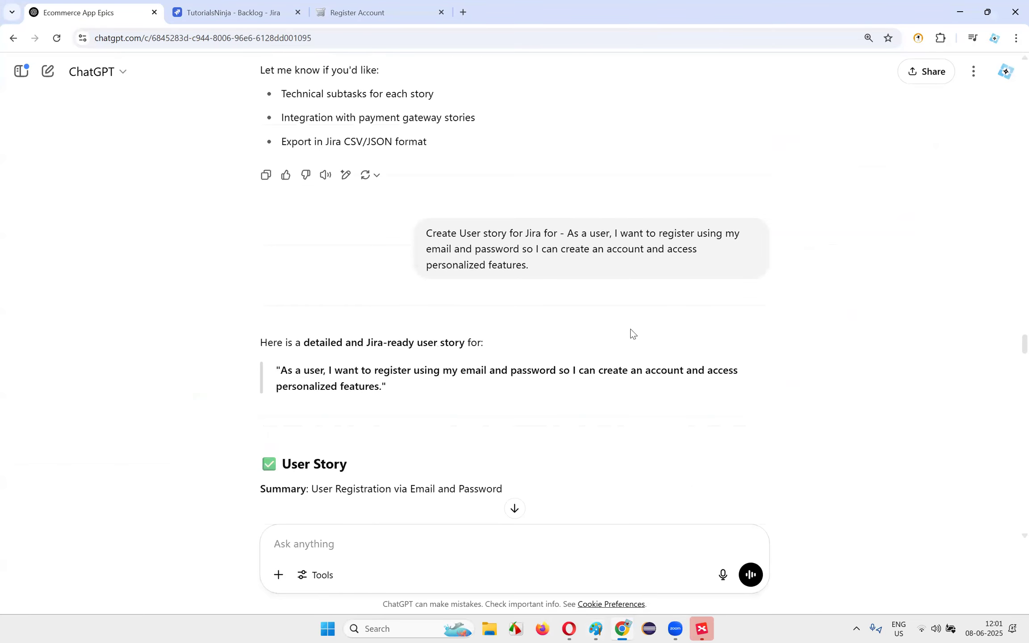
pyautogui.scroll(-20, 630, 330)
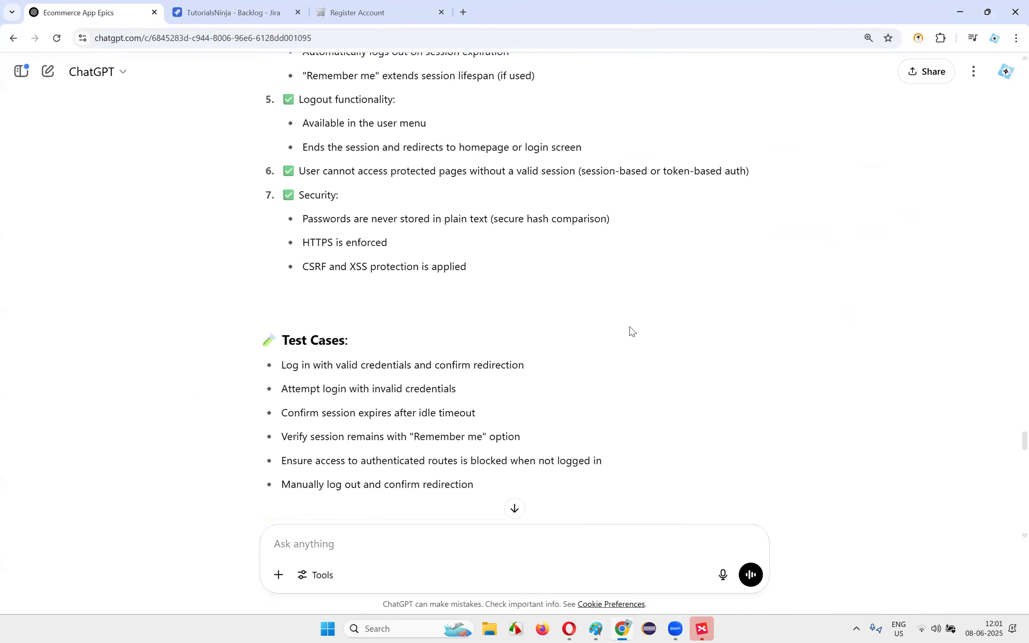
pyautogui.scroll(20, 627, 326)
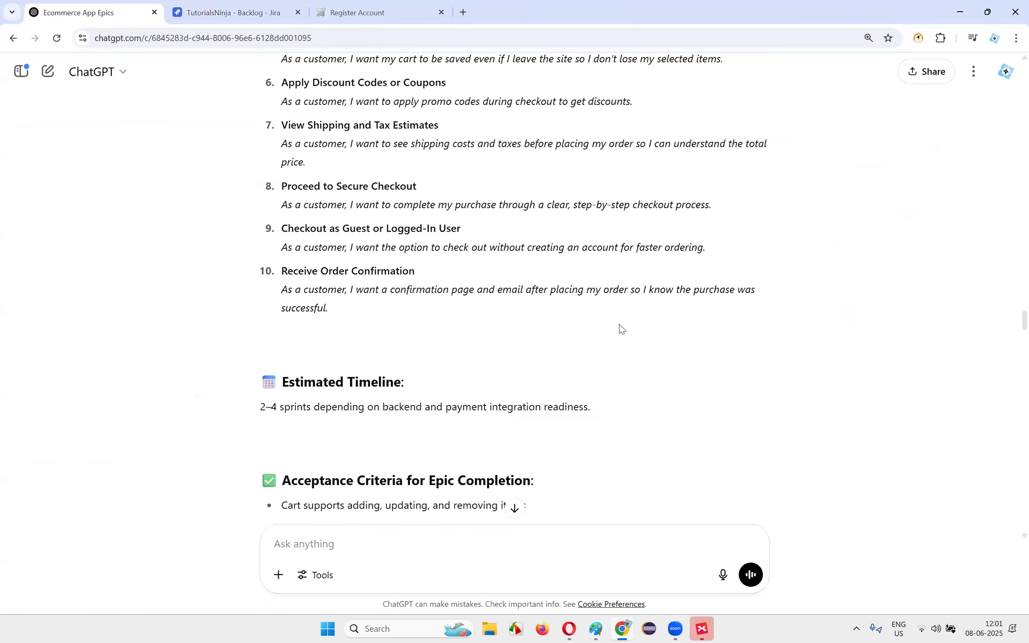
pyautogui.scroll(20, 628, 332)
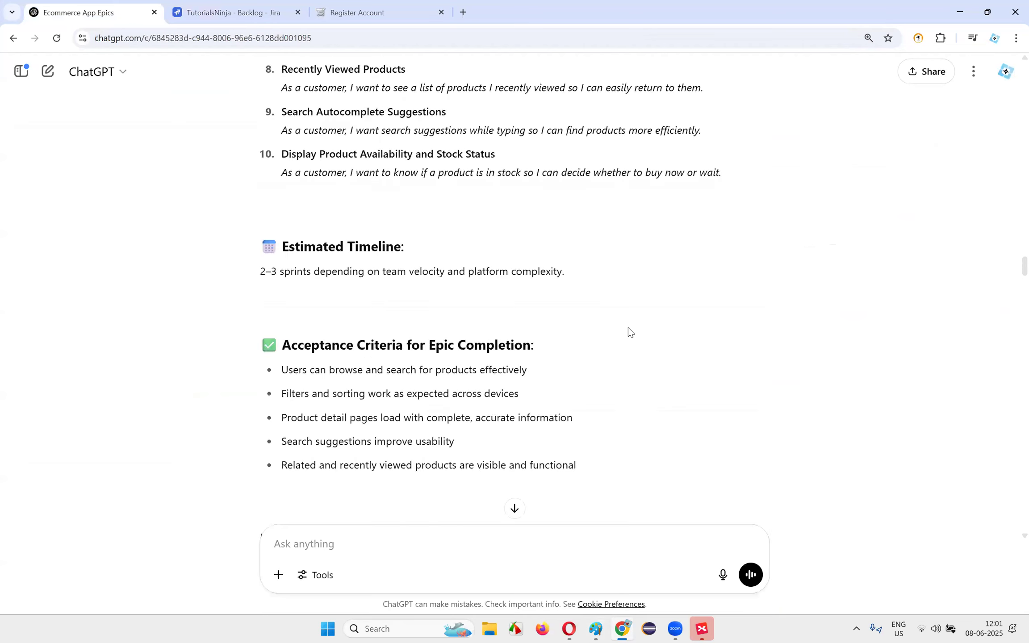
pyautogui.moveTo(469, 285); pyautogui.dragTo(411, 279)
pyautogui.scroll(-3, 600, 358)
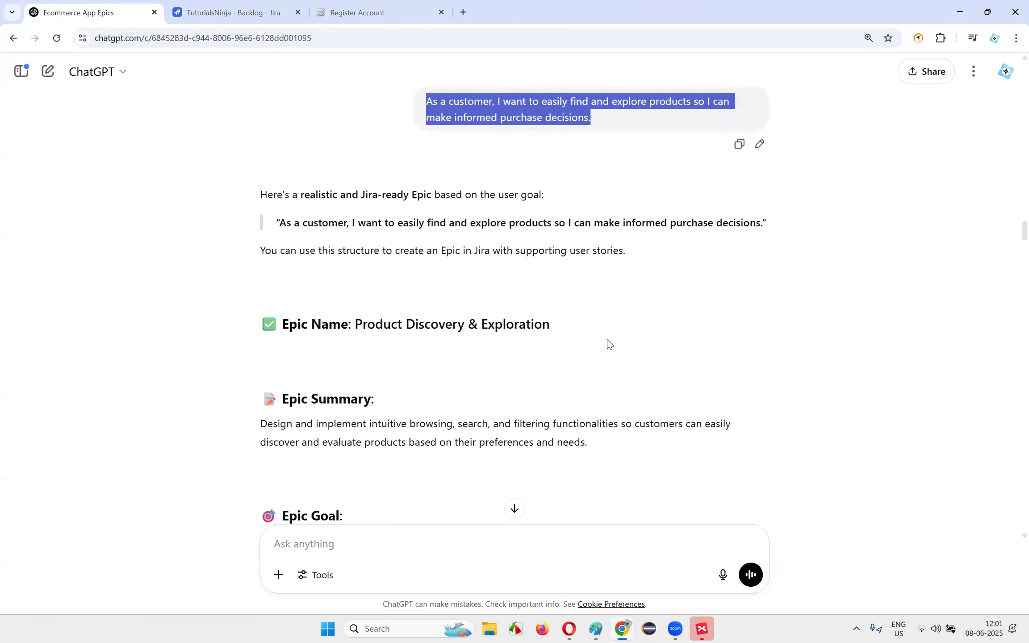
pyautogui.scroll(-5, 430, 336)
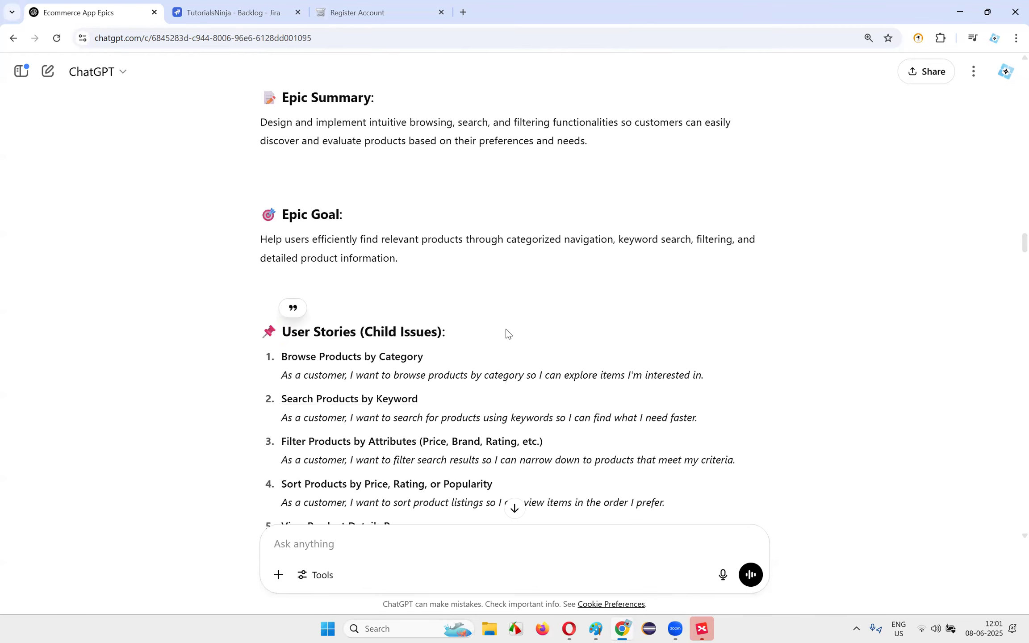
# - Copy the Browse Products by Category story sentence from the Product Discovery & Exploration epic and send it to ChatGPT as a new prompt
pyautogui.scroll(-4, 505, 333)
pyautogui.moveTo(281, 177); pyautogui.dragTo(443, 176)
pyautogui.click(284, 207)
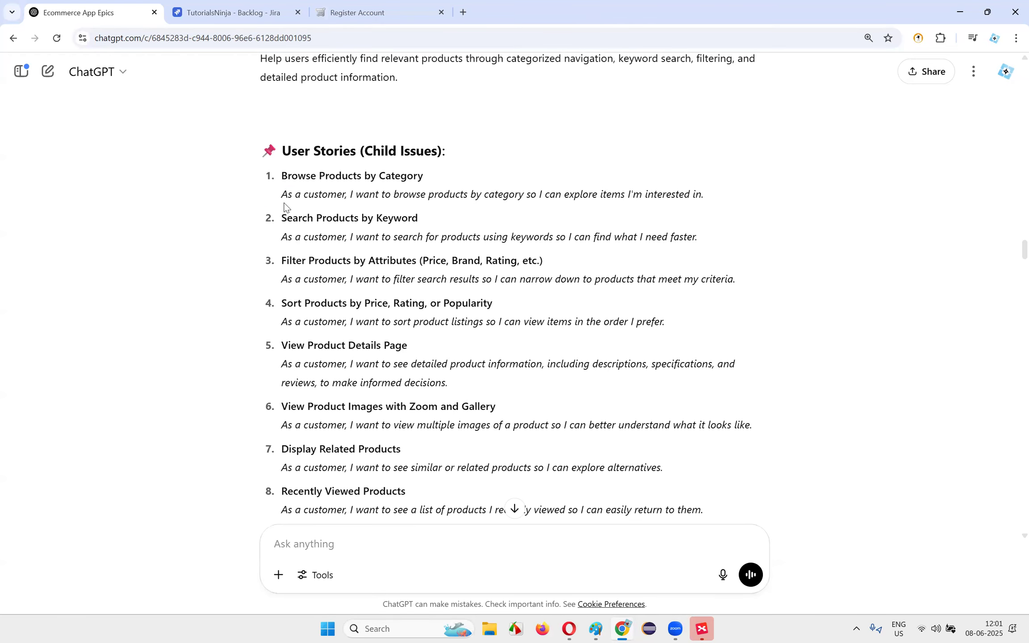
pyautogui.moveTo(294, 195); pyautogui.dragTo(767, 197)
pyautogui.hotkey('ctrl', 'c')
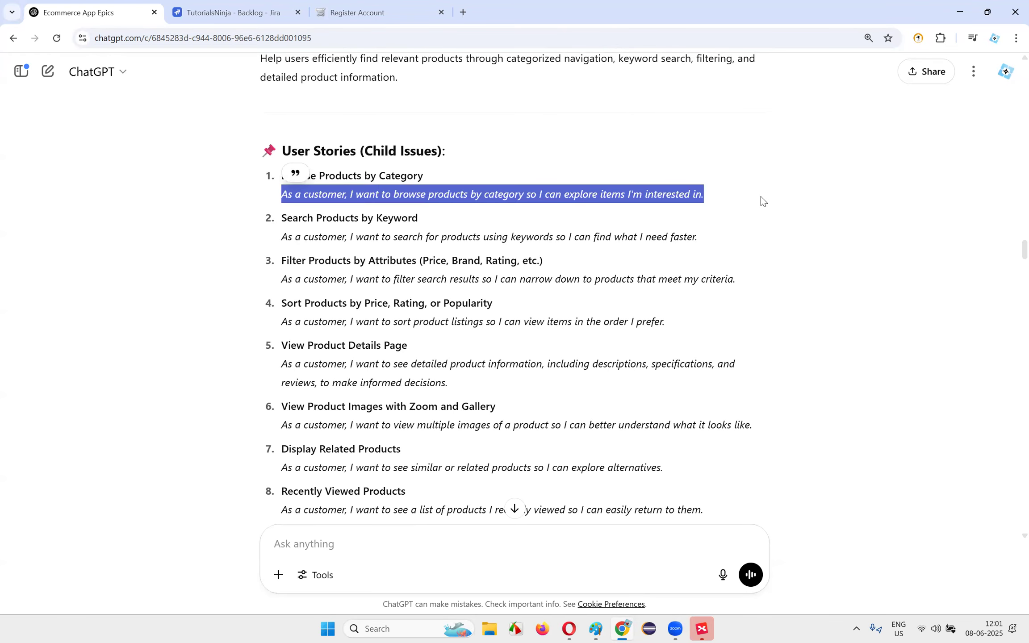
pyautogui.moveTo(1013, 253); pyautogui.dragTo(1010, 512)
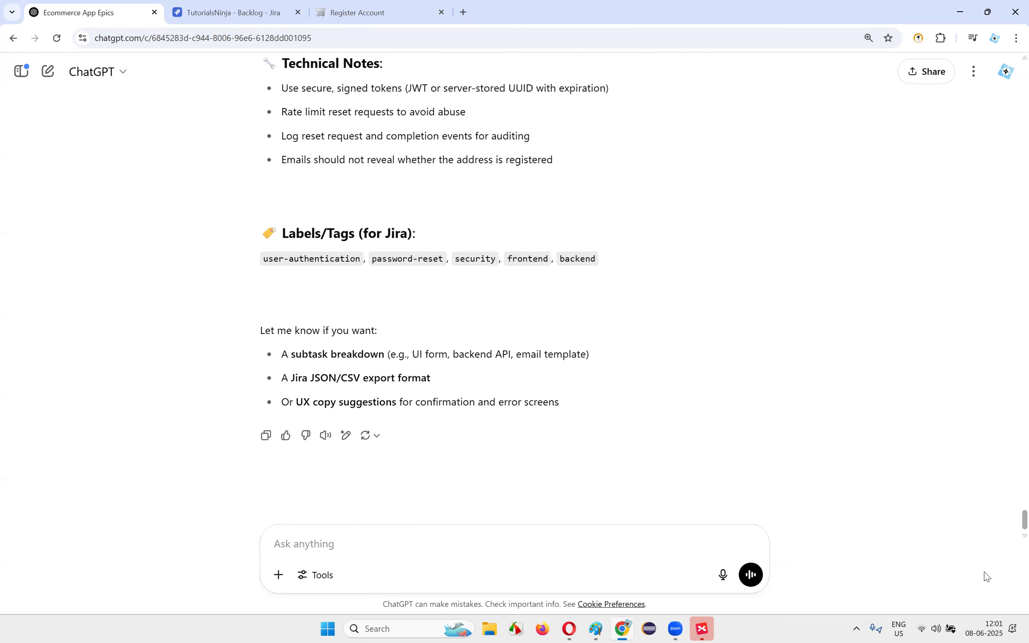
pyautogui.click(404, 552)
pyautogui.hotkey('ctrl', 'v')
pyautogui.press('Return')
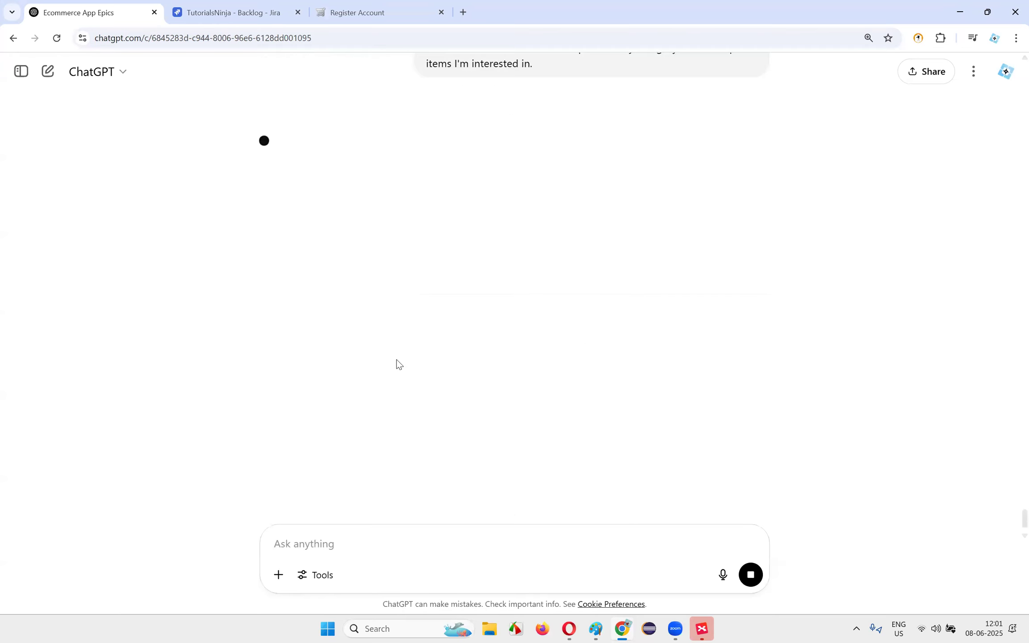
# - Copy the three-line Story text for Browse Products by Category from ChatGPT's new answer
pyautogui.scroll(4, 397, 363)
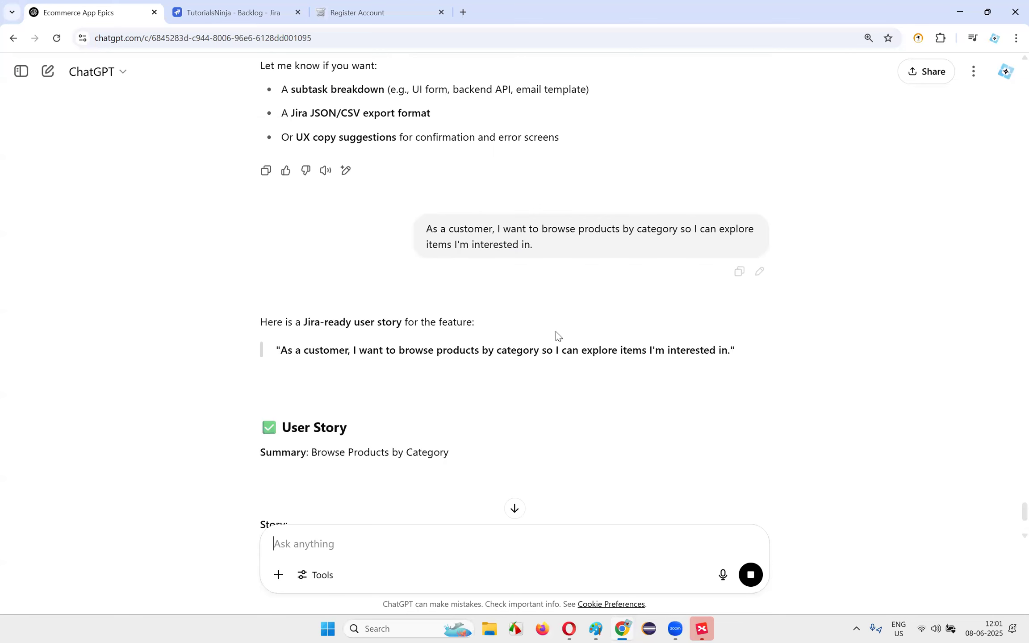
pyautogui.scroll(-7, 556, 332)
pyautogui.moveTo(261, 219); pyautogui.dragTo(652, 250)
pyautogui.hotkey('ctrl', 'c')
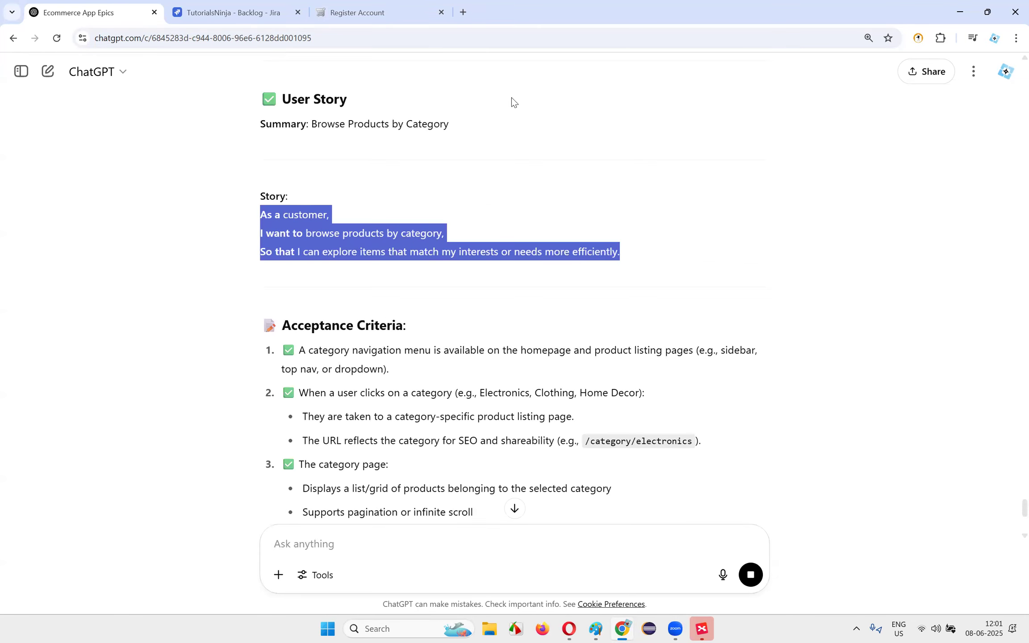
# - Switch to the Jira backlog and add the customer product exploration epic to the epic filter
pyautogui.hotkey('ctrl', 'Tab')
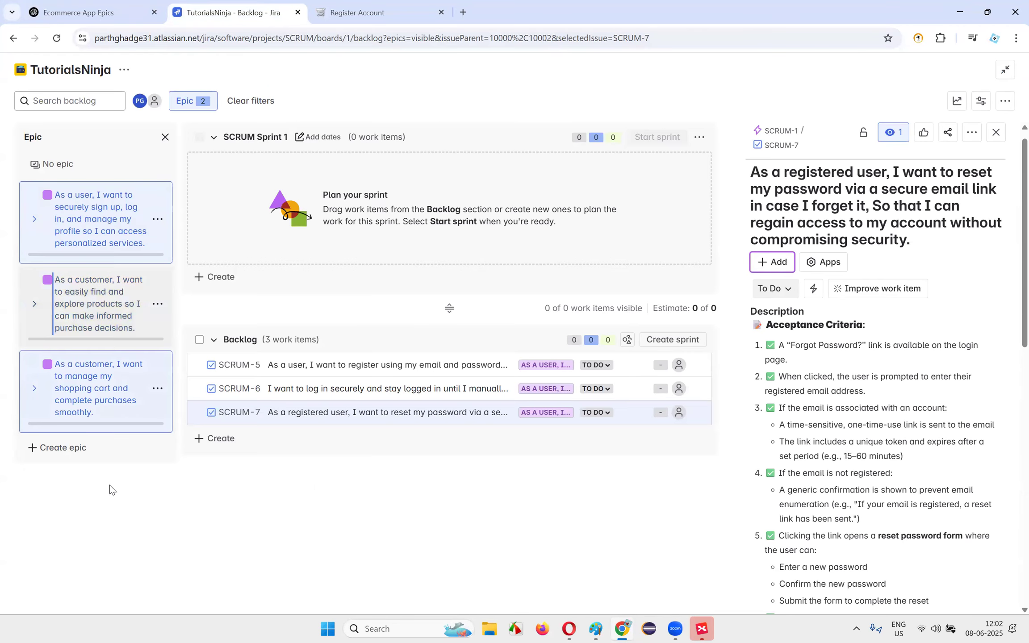
pyautogui.click(35, 219)
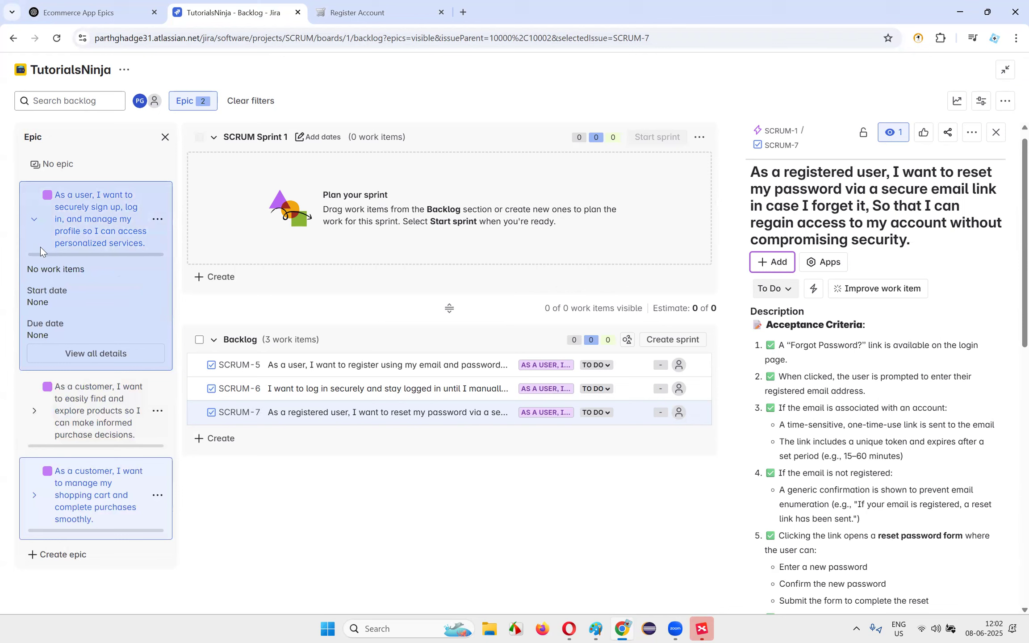
pyautogui.click(32, 223)
pyautogui.click(137, 325)
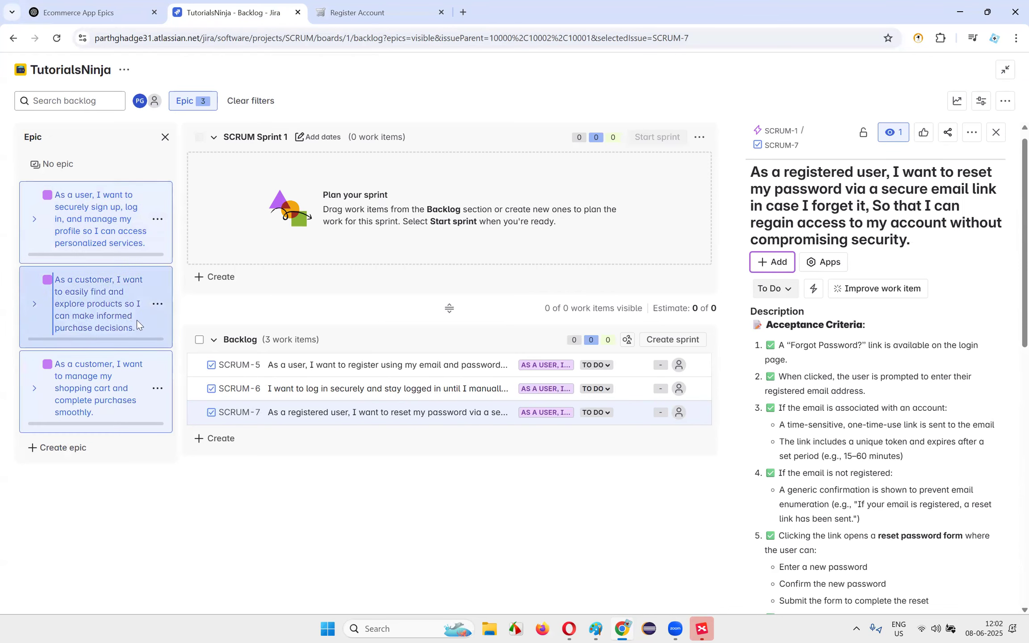
# - Create a backlog work item using the copied story about browsing products by category
pyautogui.click(216, 439)
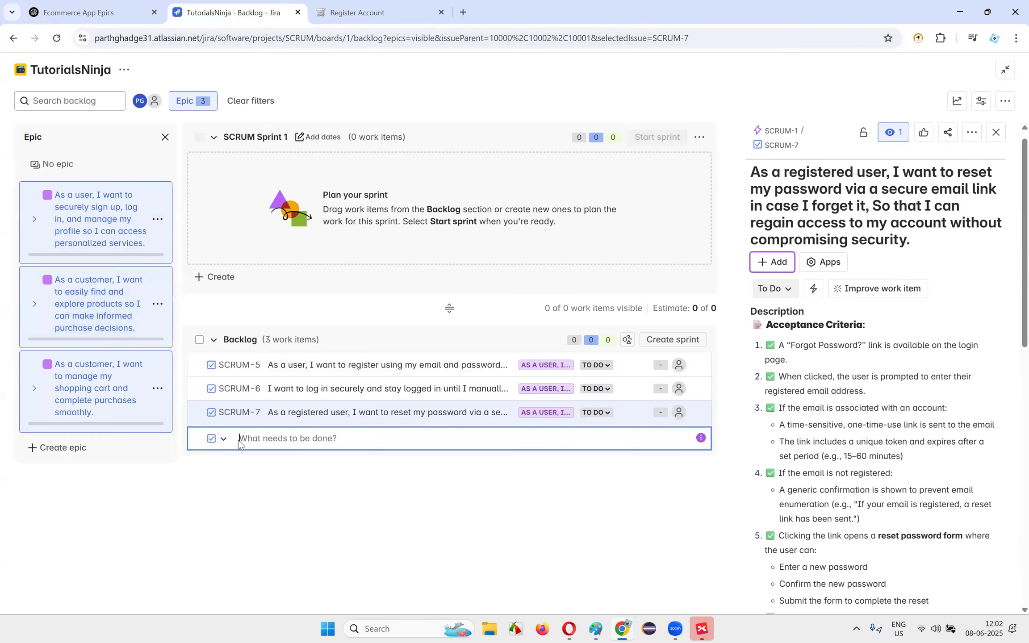
pyautogui.hotkey('ctrl', 'v')
pyautogui.press('Return')
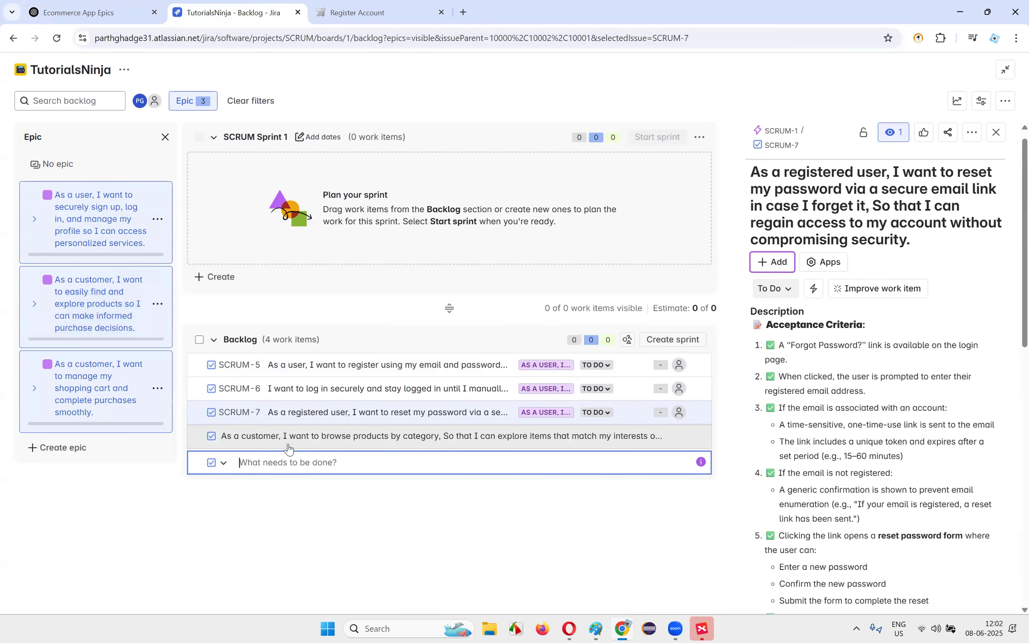
pyautogui.press('Escape')
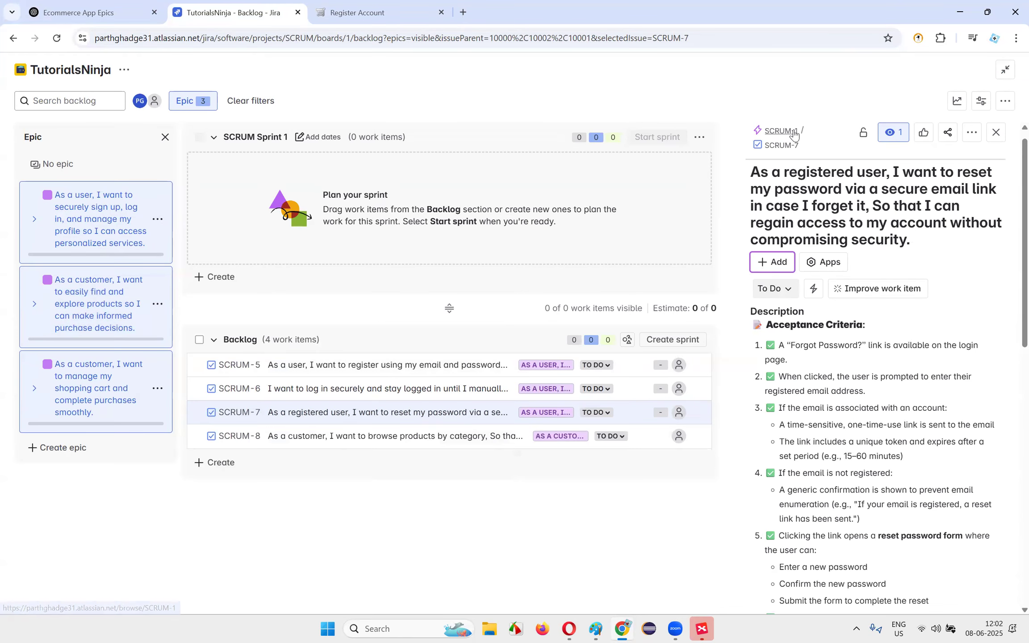
# - Check the parent epic in SCRUM-7's details, examine the SCRUM-1 epic with its child work items, and return to the backlog
pyautogui.click(864, 134)
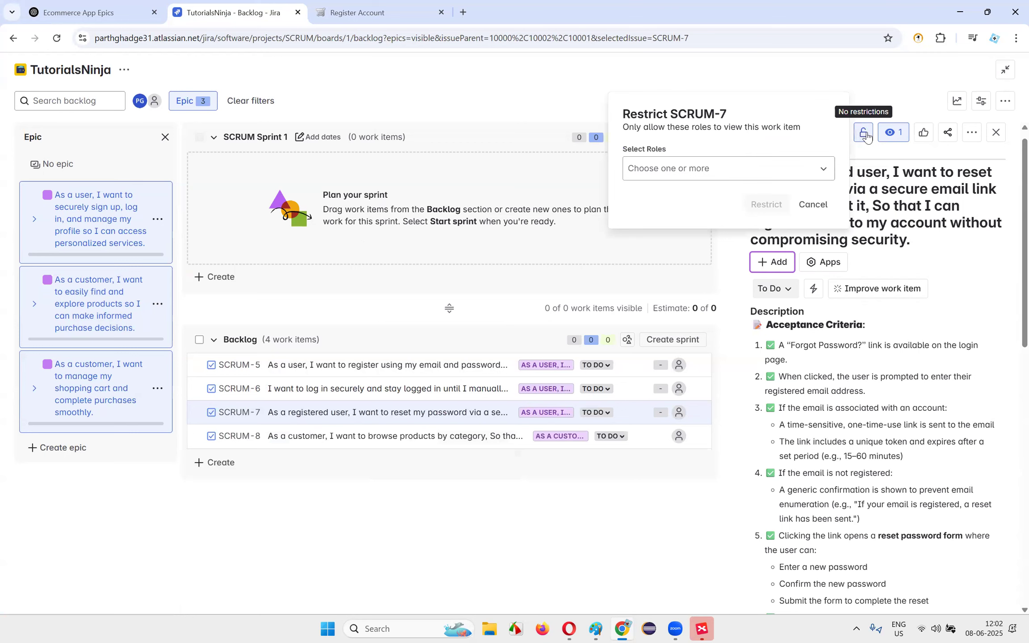
pyautogui.click(905, 94)
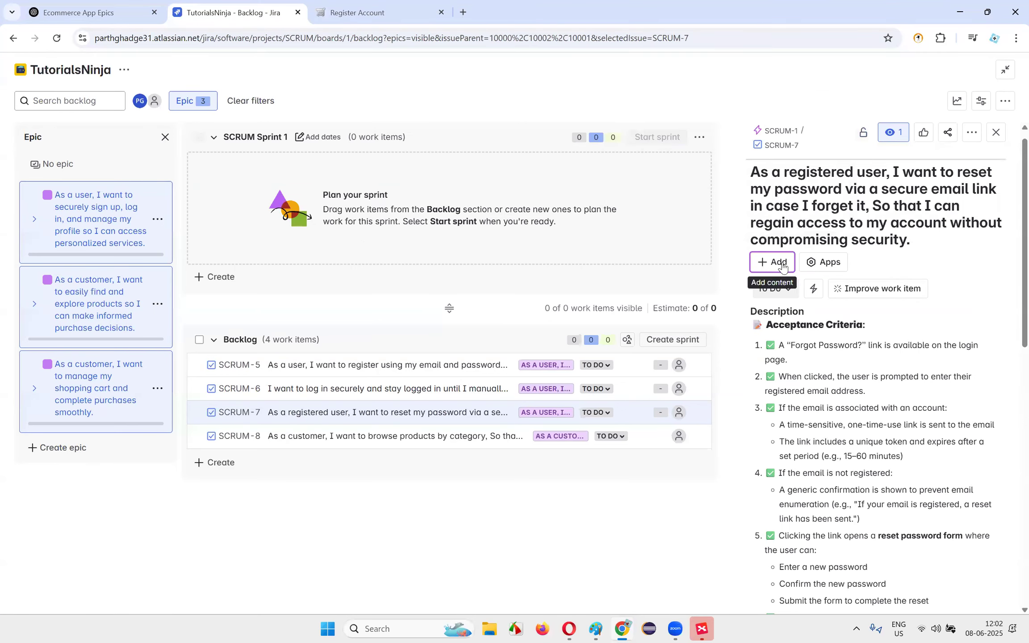
pyautogui.scroll(-3, 969, 384)
pyautogui.scroll(-9, 969, 383)
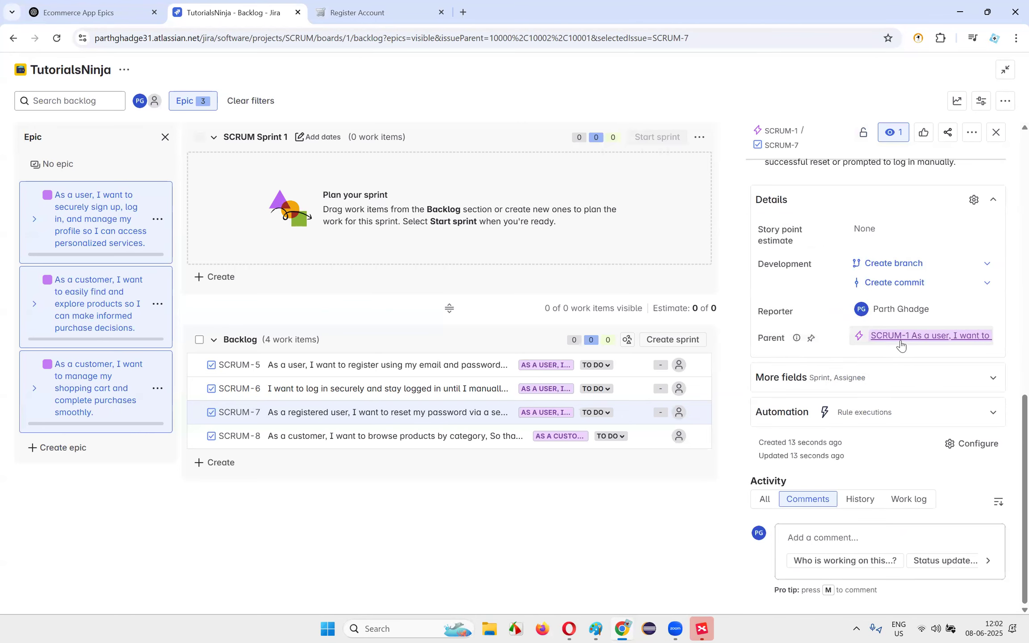
pyautogui.click(925, 340)
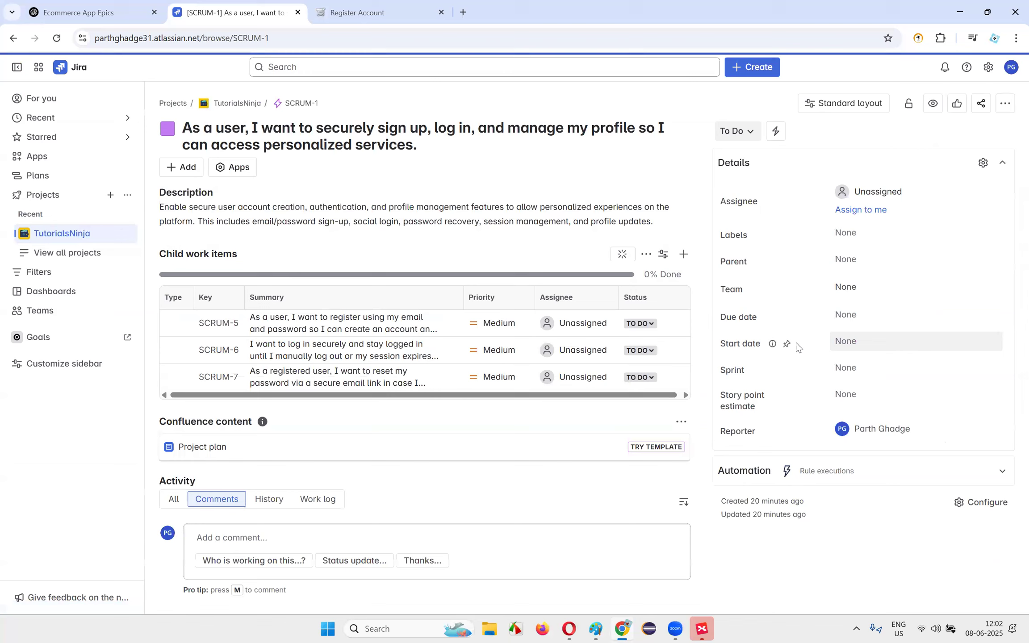
pyautogui.click(13, 38)
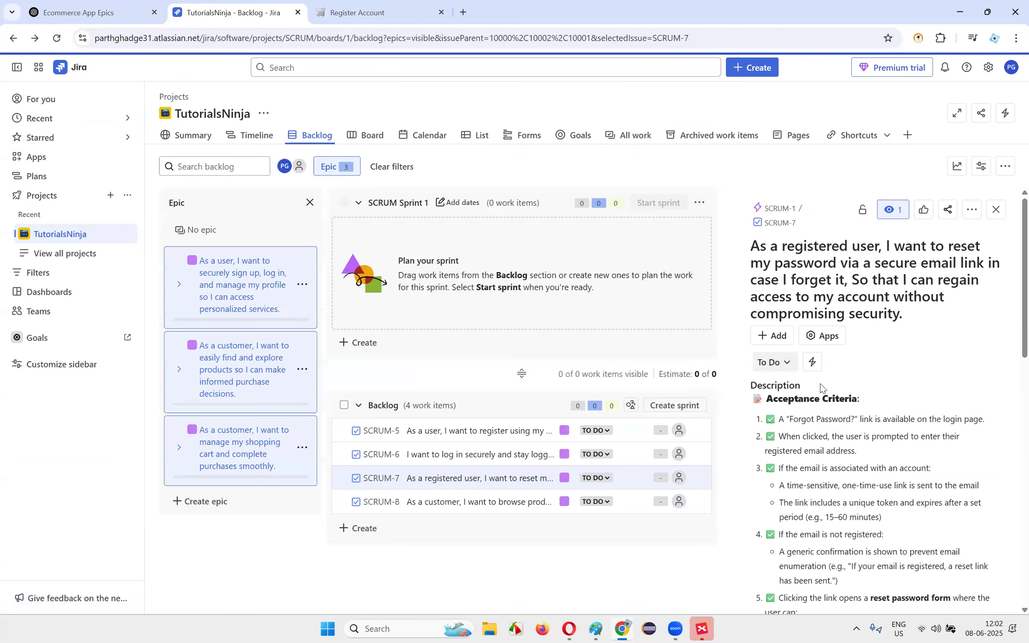
pyautogui.scroll(-15, 874, 354)
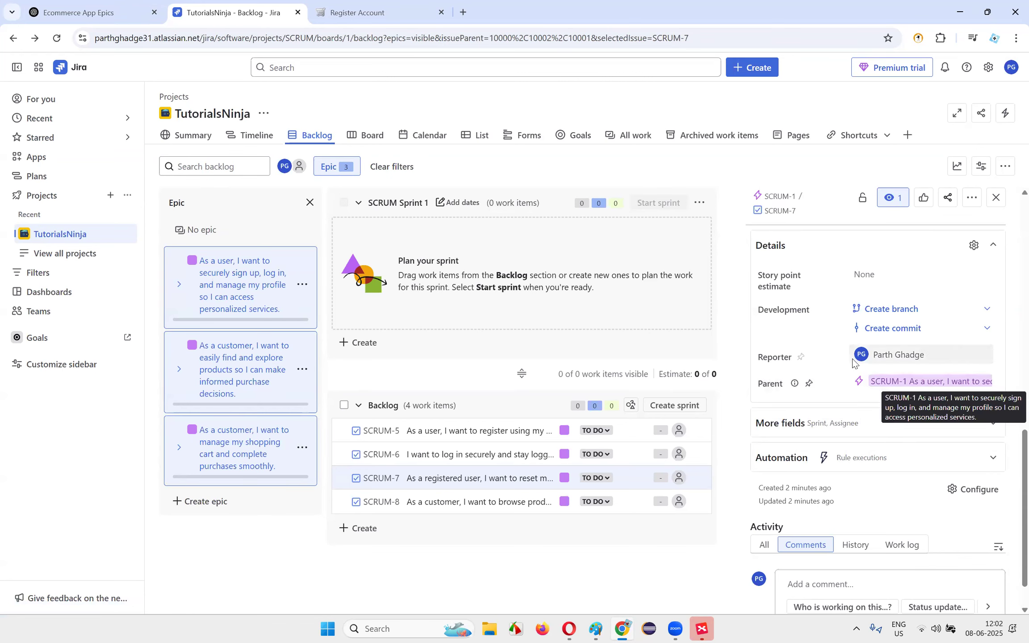
pyautogui.scroll(10, 848, 335)
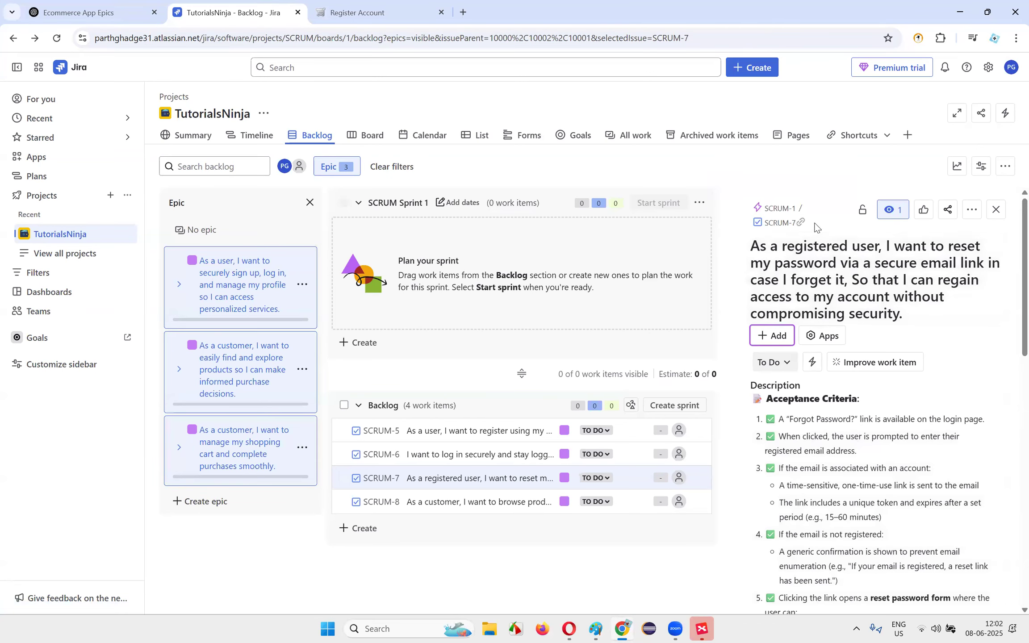
# - Change the parent epic of SCRUM-7 to SCRUM-2, the customer product exploration epic
pyautogui.click(971, 209)
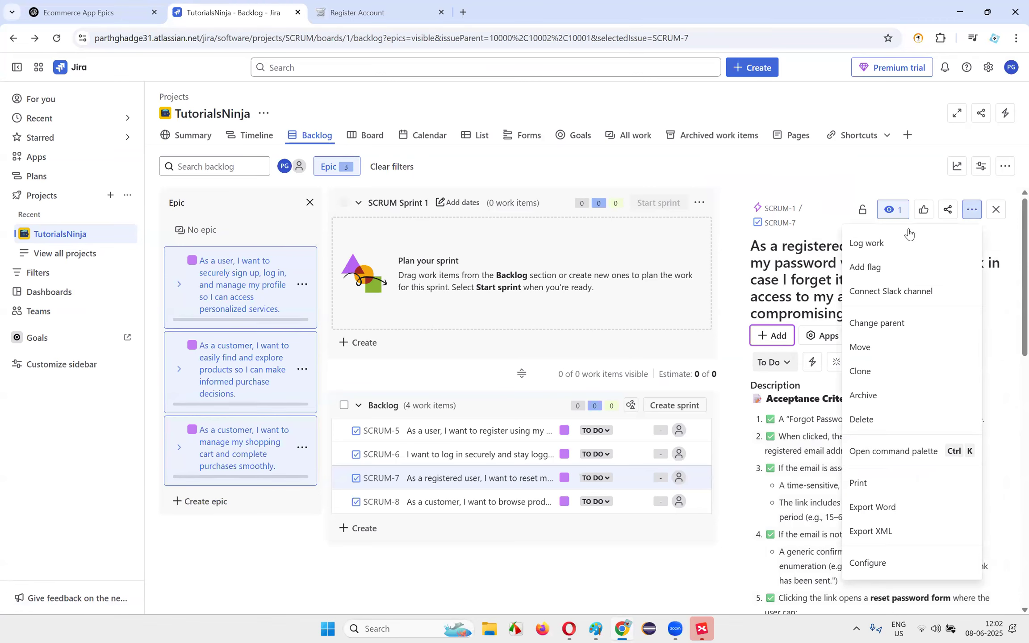
pyautogui.click(895, 323)
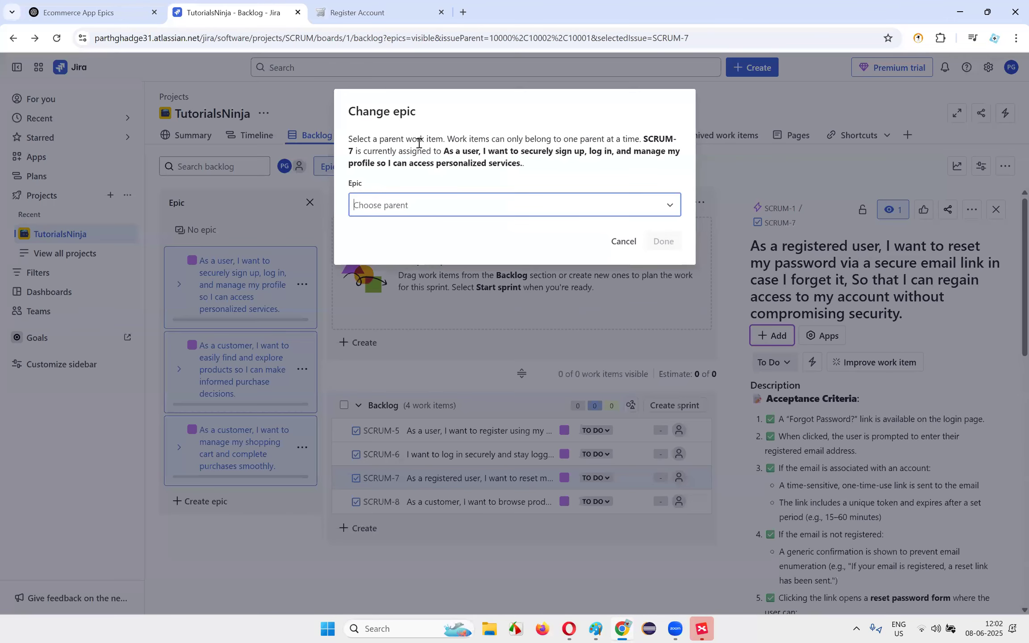
pyautogui.click(670, 207)
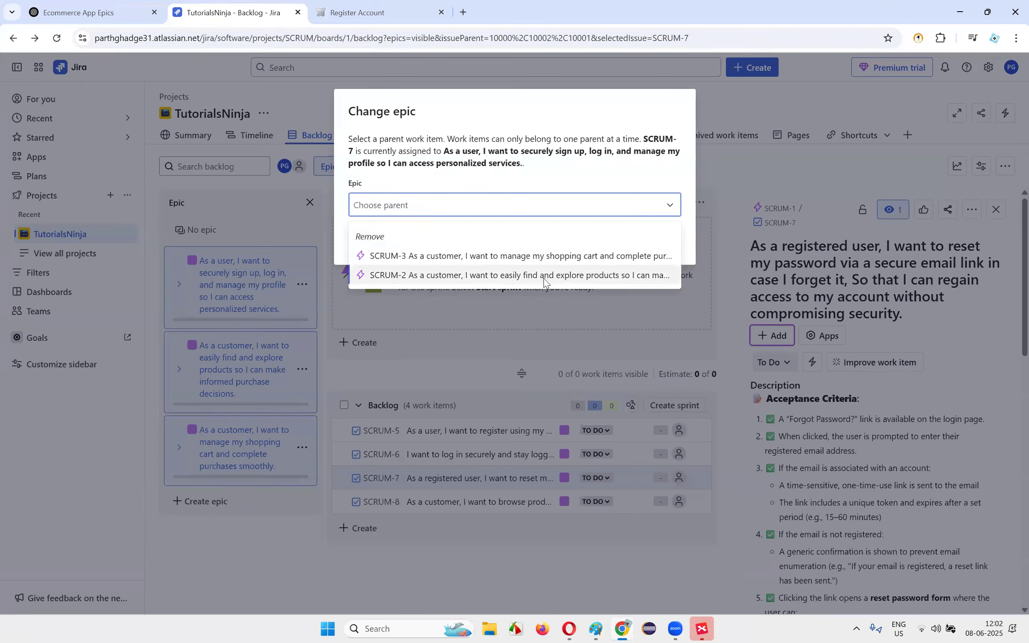
pyautogui.click(504, 278)
pyautogui.click(663, 242)
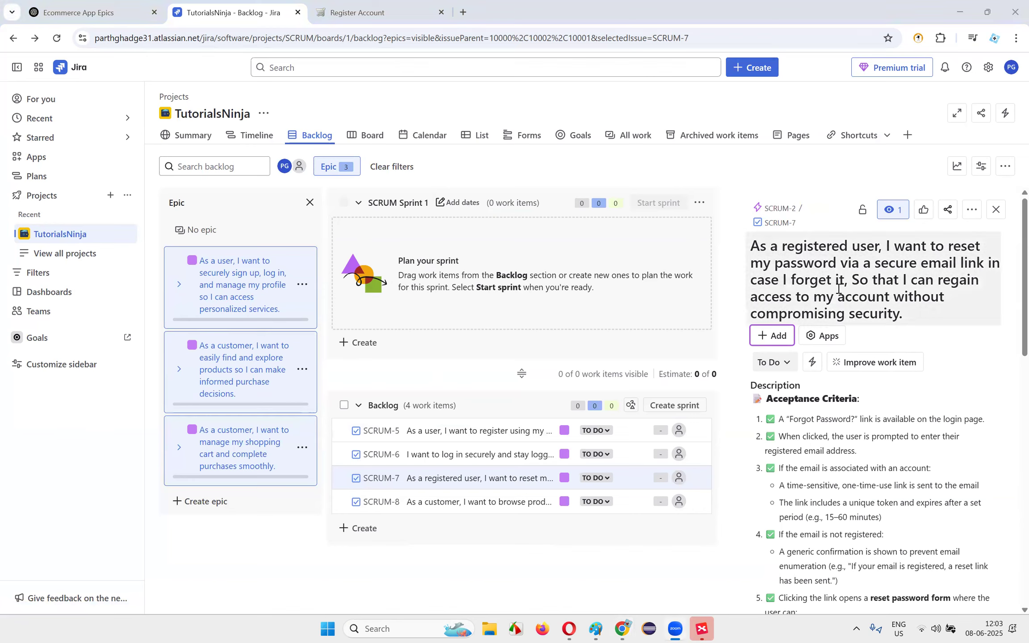
# - Open the SCRUM-8 description for editing and copy the full Acceptance Criteria section of the category browsing story from ChatGPT
pyautogui.click(470, 502)
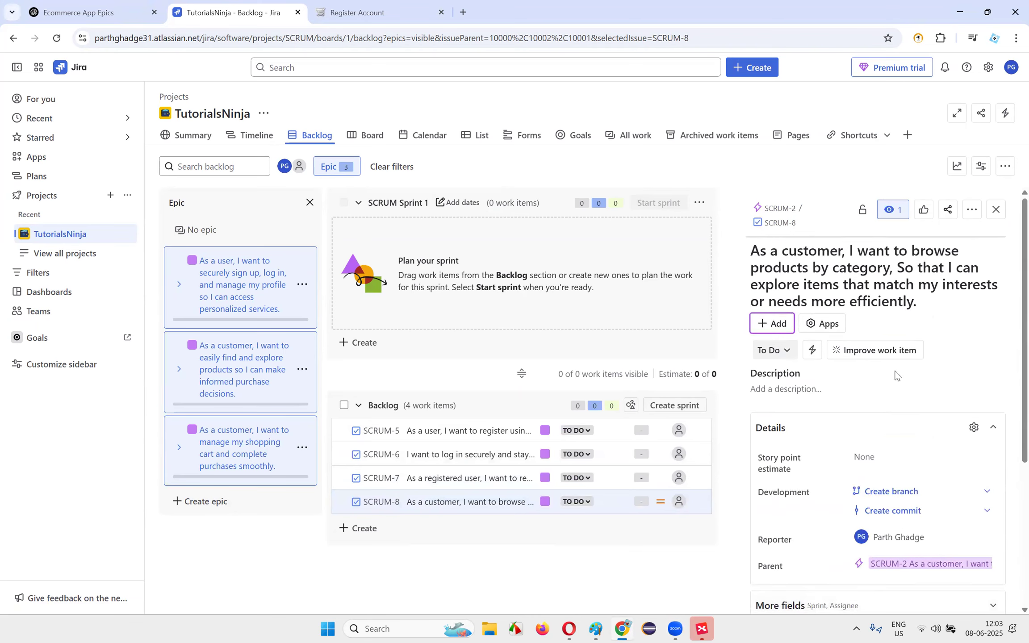
pyautogui.click(801, 386)
pyautogui.click(92, 13)
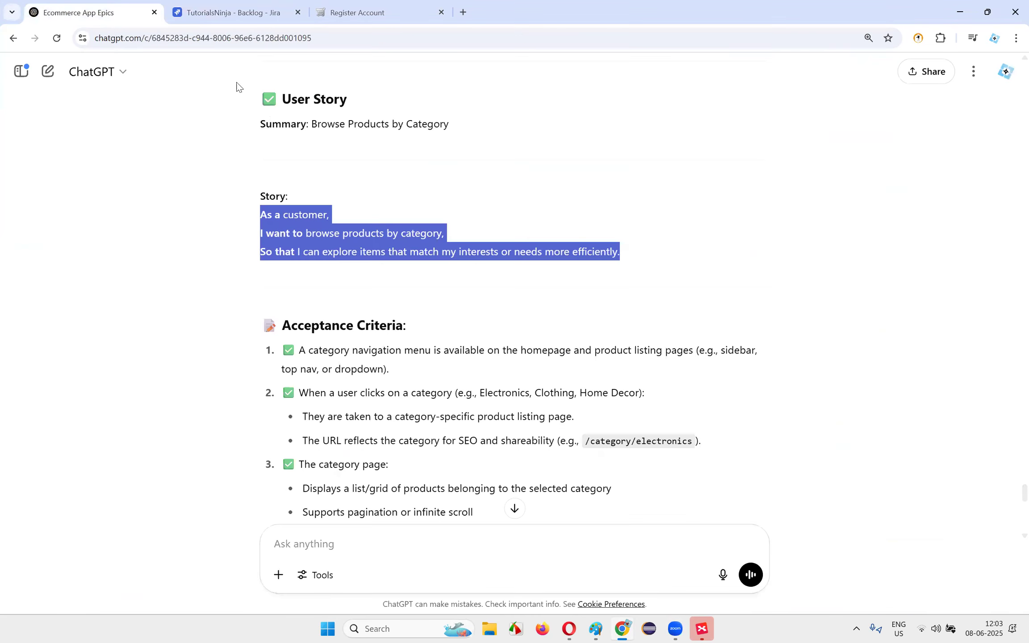
pyautogui.moveTo(261, 326); pyautogui.dragTo(764, 371)
pyautogui.scroll(-4, 460, 341)
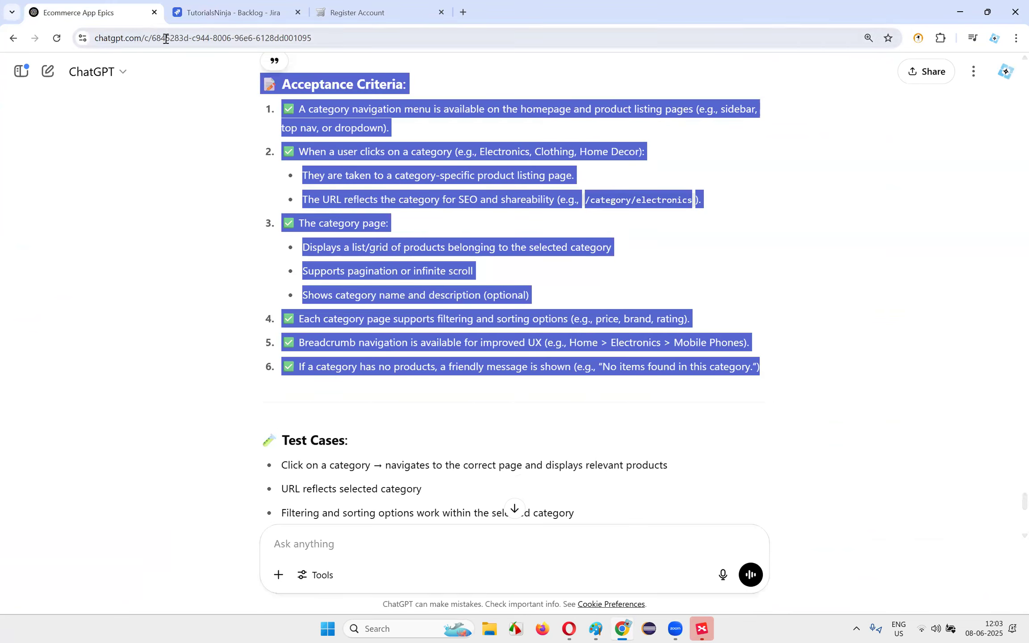
# - Paste the category browsing acceptance criteria into the SCRUM-8 description in Jira, save it and review the details
pyautogui.hotkey('ctrl', 'Tab')
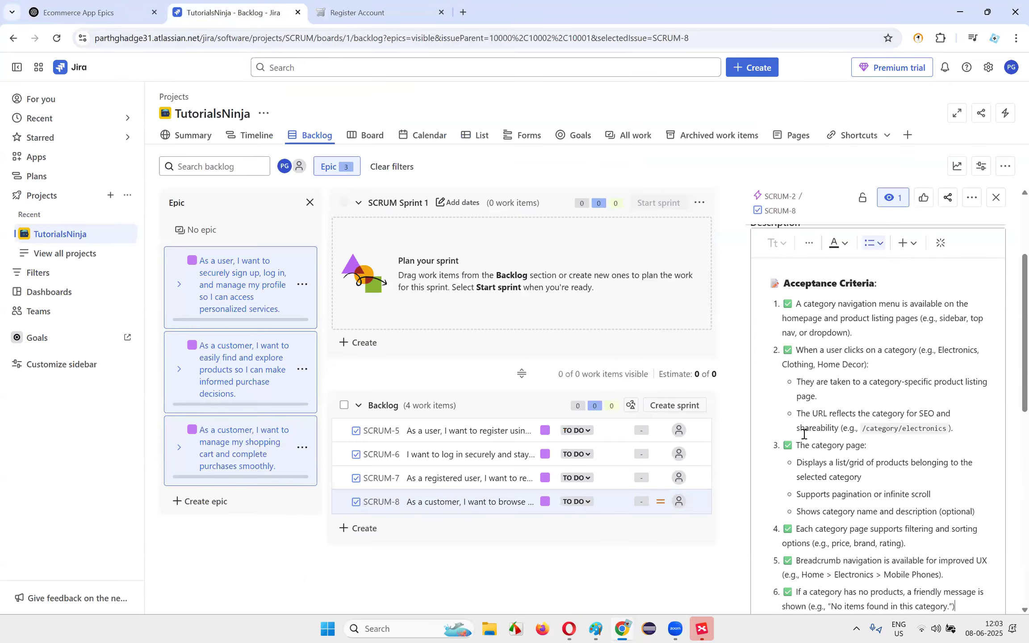
pyautogui.scroll(-5, 776, 450)
pyautogui.scroll(5, 896, 361)
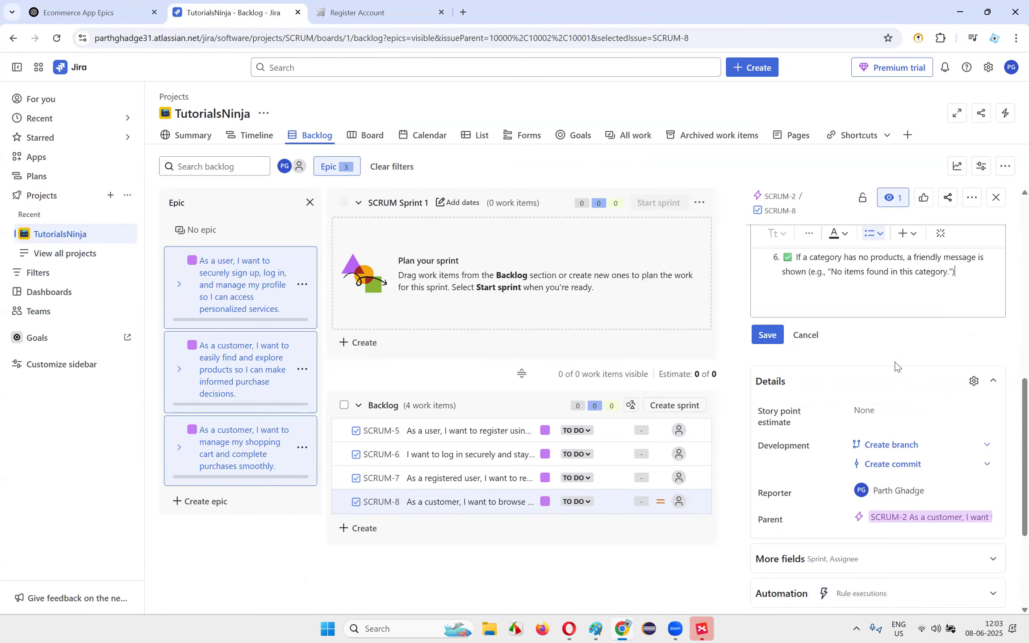
pyautogui.scroll(-5, 870, 455)
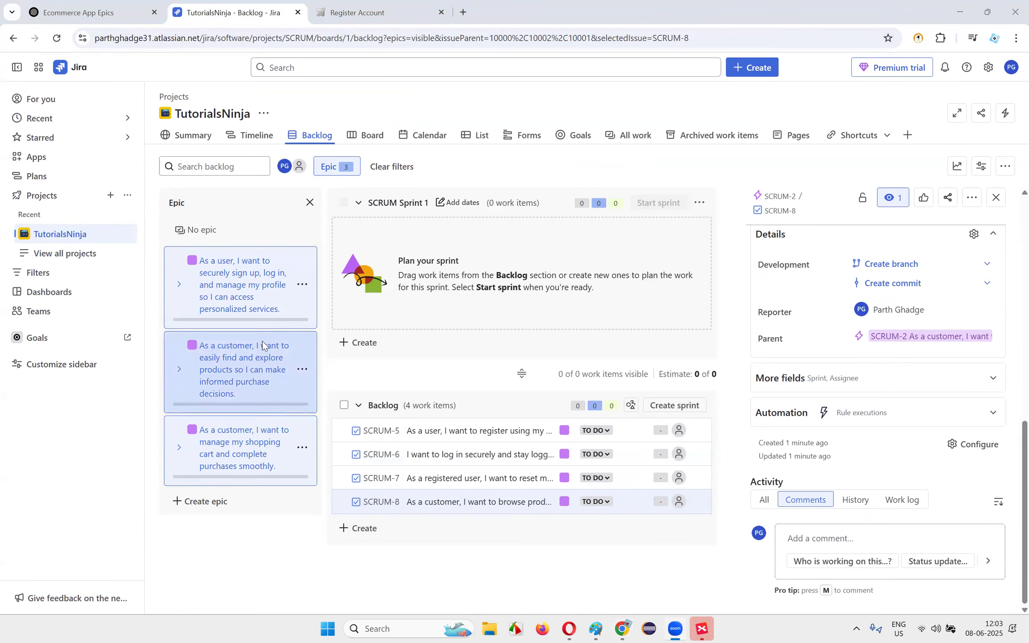
# - Return to the Product Discovery & Exploration epic in the ChatGPT conversation and copy the Search Products by Keyword story sentence
pyautogui.click(81, 12)
pyautogui.scroll(15, 616, 273)
pyautogui.scroll(20, 616, 269)
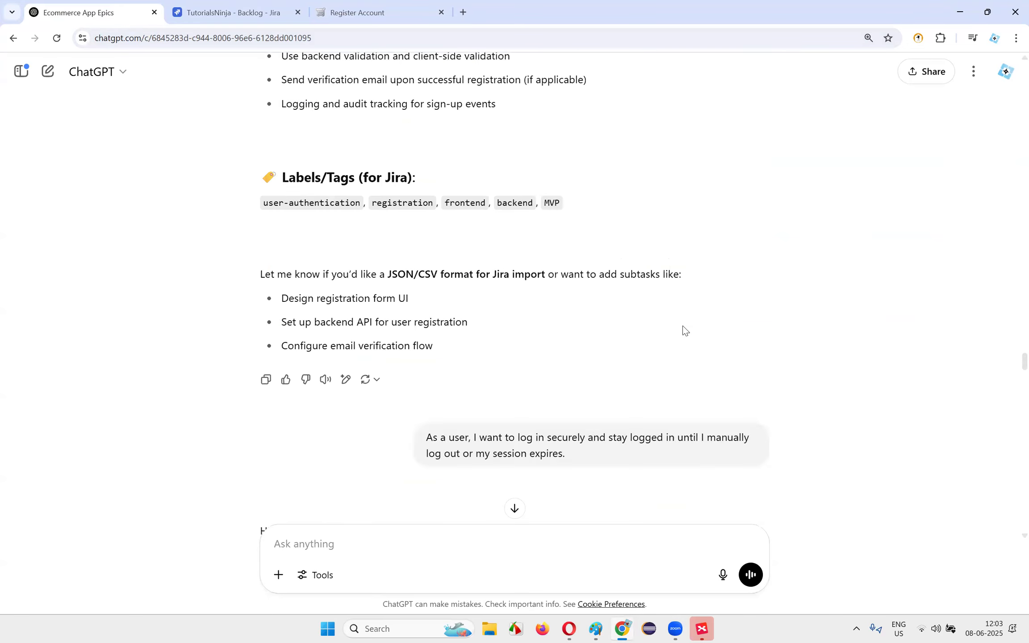
pyautogui.scroll(15, 692, 321)
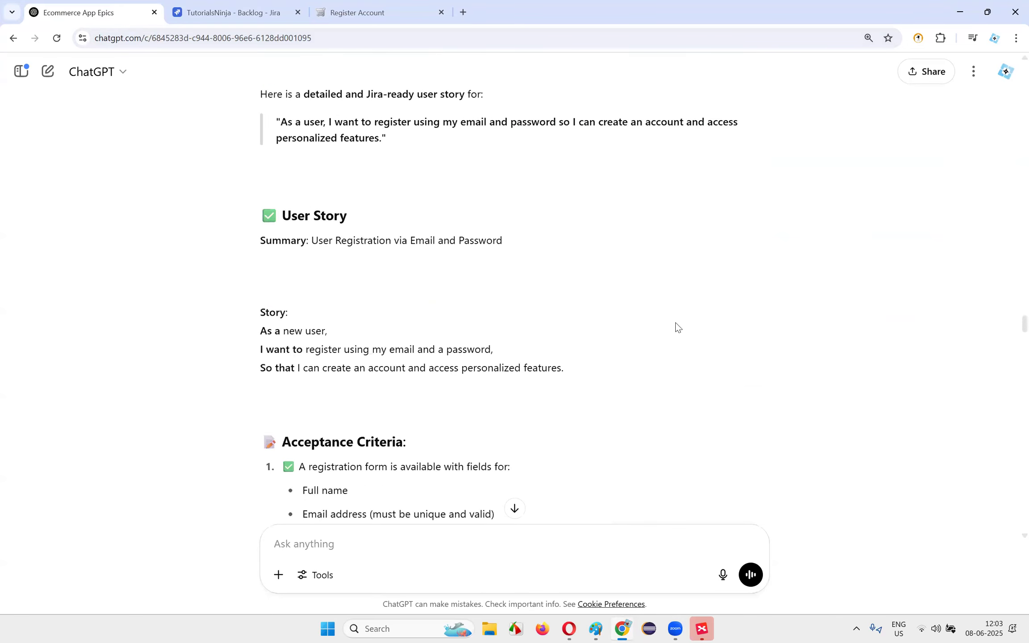
pyautogui.moveTo(467, 472); pyautogui.dragTo(669, 503)
pyautogui.click(669, 503)
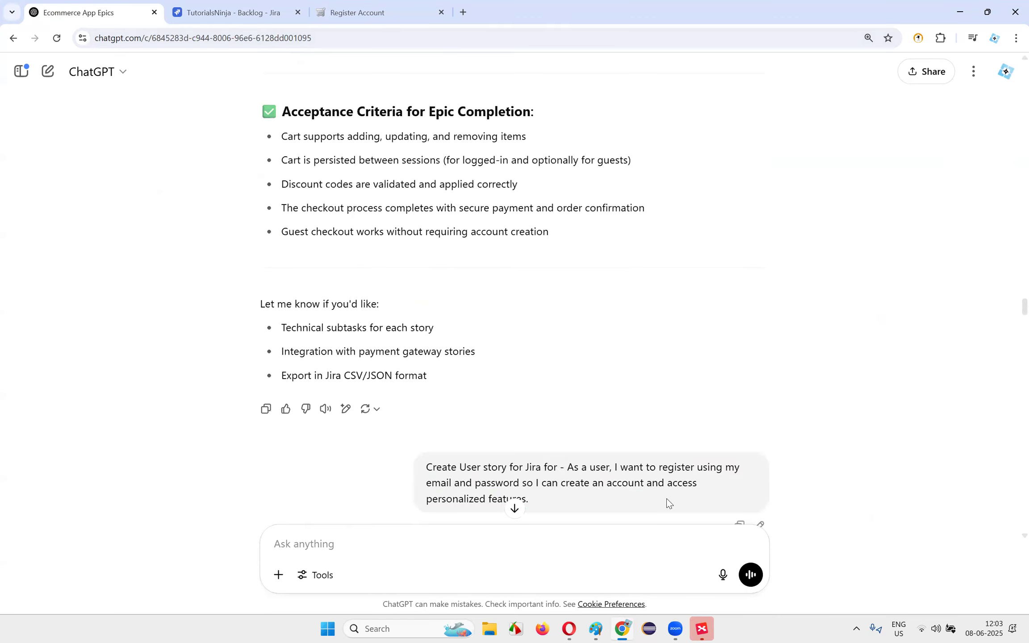
pyautogui.scroll(15, 650, 409)
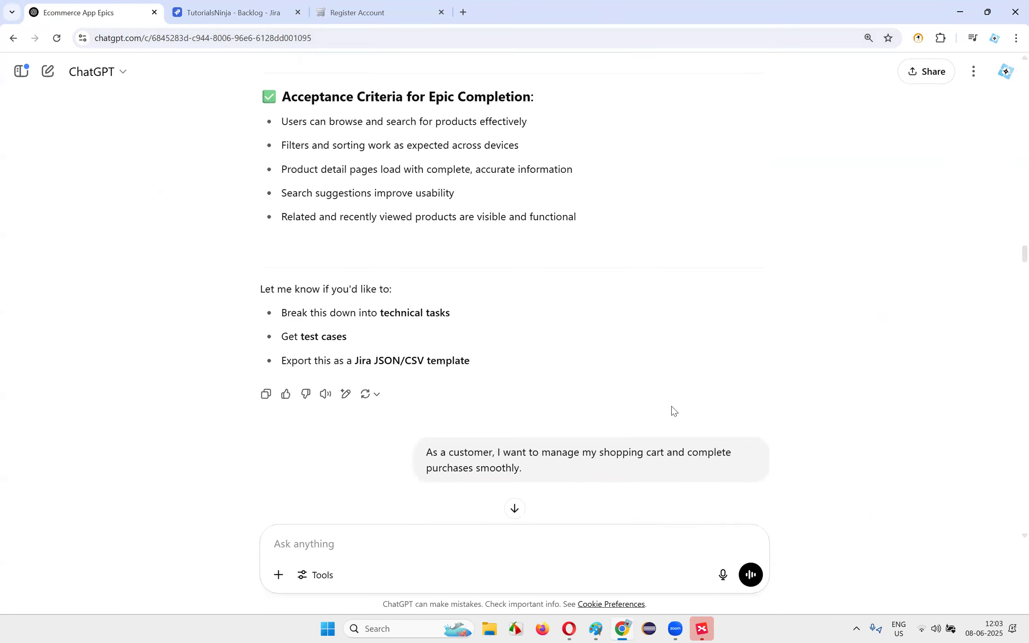
pyautogui.scroll(15, 672, 410)
pyautogui.moveTo(483, 214); pyautogui.dragTo(692, 319)
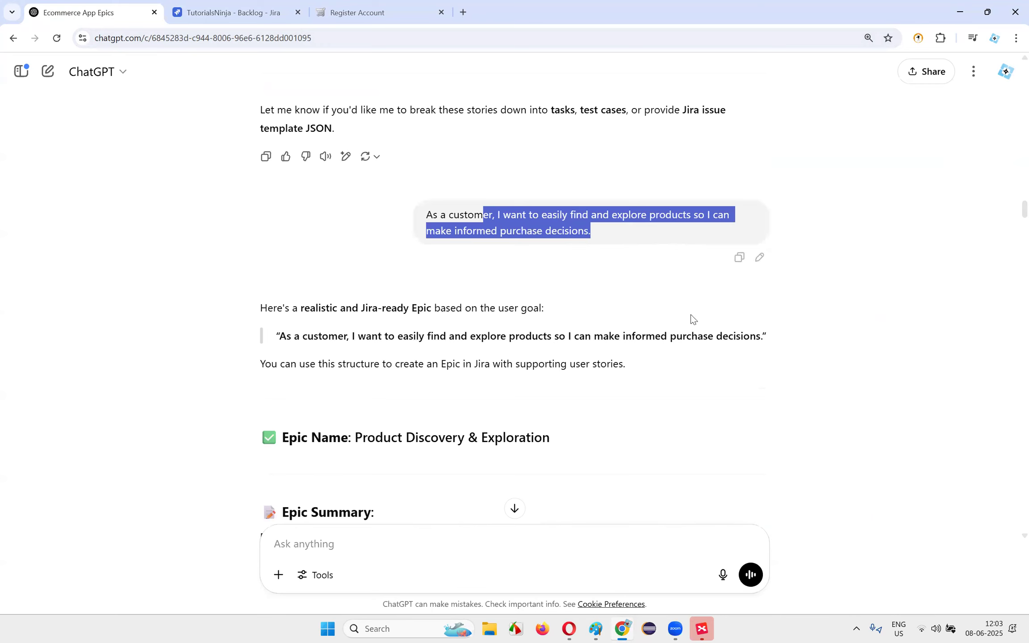
pyautogui.scroll(-10, 693, 318)
pyautogui.moveTo(278, 292); pyautogui.dragTo(719, 293)
pyautogui.hotkey('ctrl', 'c')
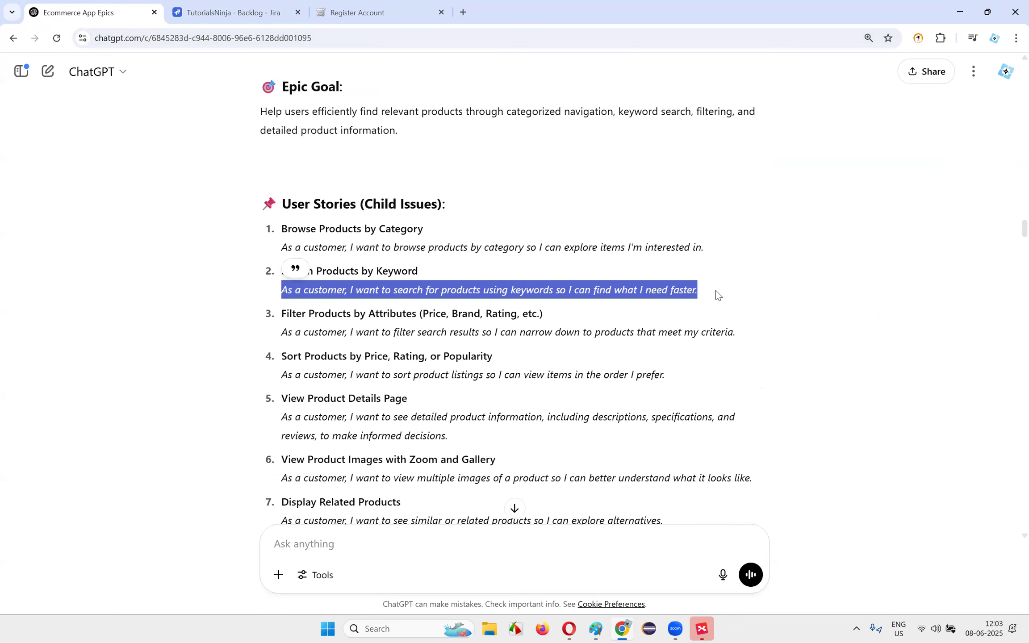
# - Send the copied keyword search sentence to ChatGPT as a prompt and go to the generated user story
pyautogui.moveTo(1024, 229); pyautogui.dragTo(1005, 536)
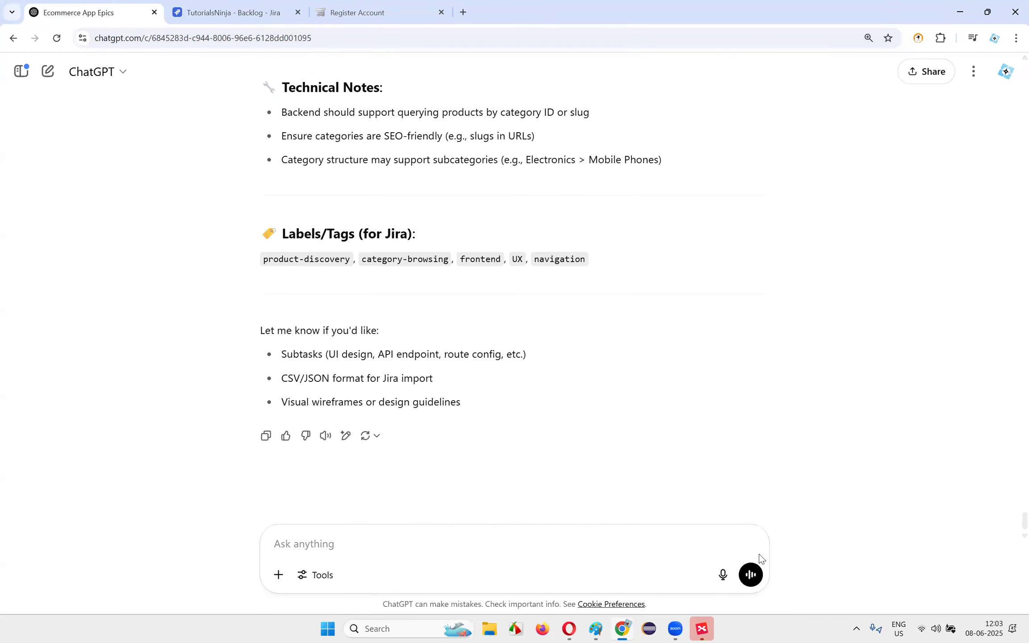
pyautogui.hotkey('ctrl', 'v')
pyautogui.press('Return')
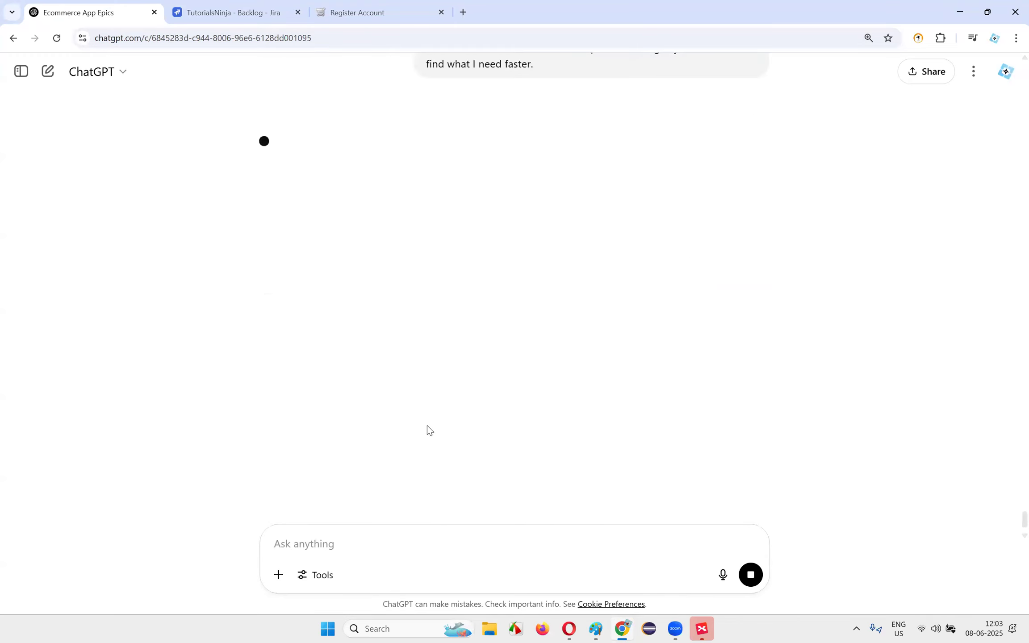
pyautogui.scroll(3, 428, 424)
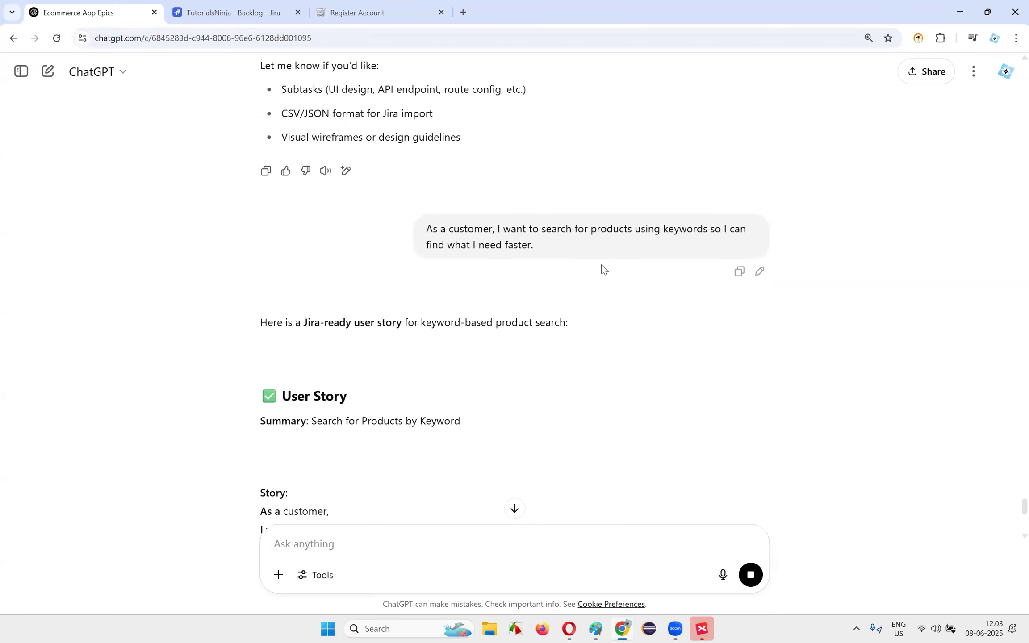
pyautogui.scroll(-3, 602, 268)
# - Copy the generated keyword search story from ChatGPT and create a backlog work item from it in Jira
pyautogui.moveTo(248, 341); pyautogui.dragTo(719, 385)
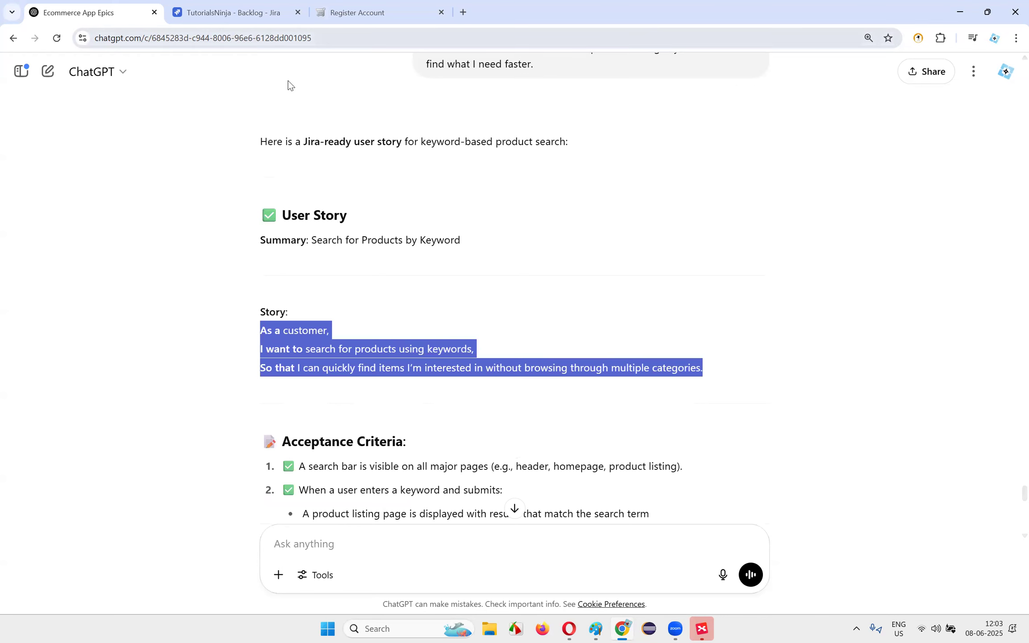
pyautogui.hotkey('ctrl', 'Tab')
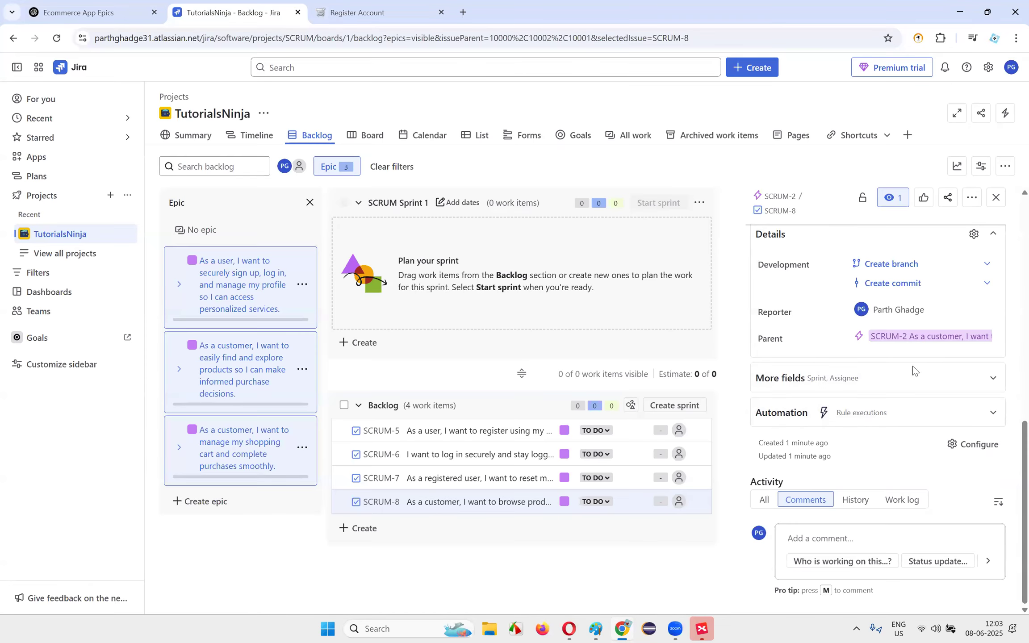
pyautogui.scroll(5, 912, 366)
pyautogui.click(353, 527)
pyautogui.hotkey('ctrl', 'v')
pyautogui.press('Return')
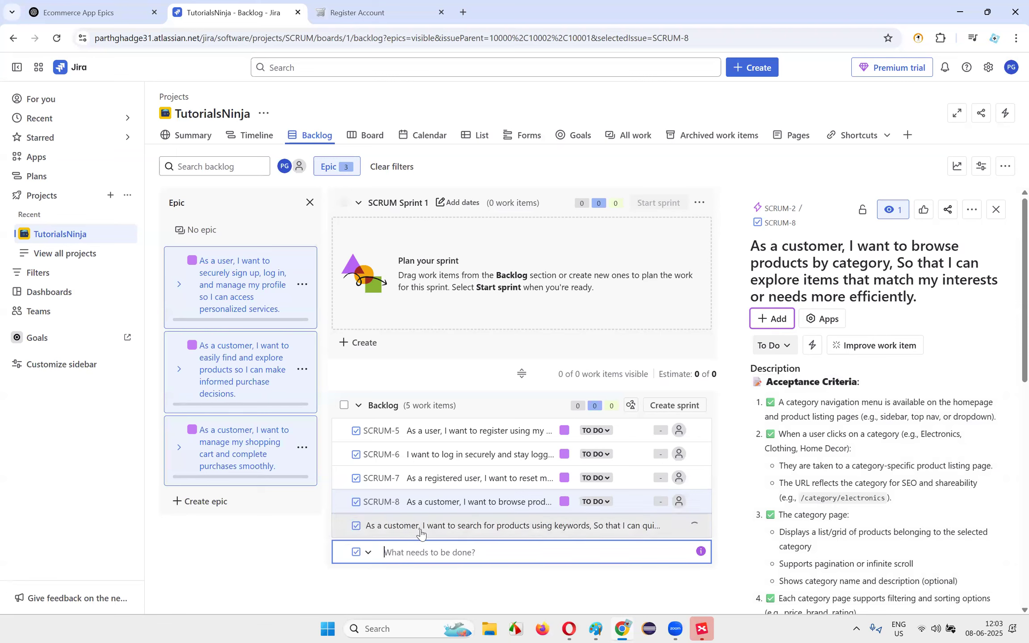
pyautogui.press('Escape')
# - Open the SCRUM-9 description for editing and copy the full Acceptance Criteria section of the keyword search story from ChatGPT
pyautogui.click(491, 527)
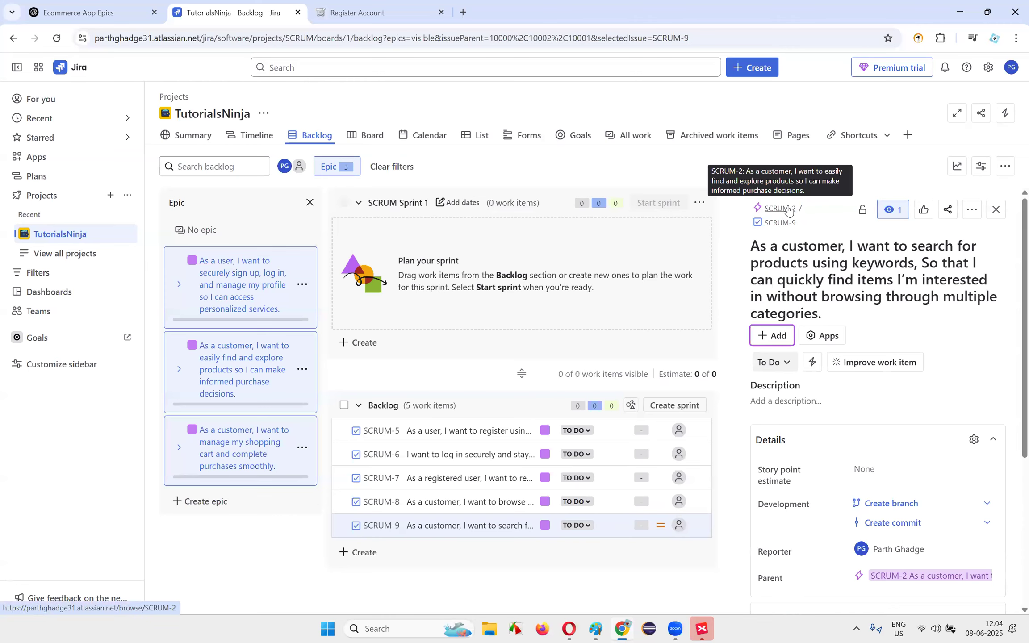
pyautogui.scroll(-3, 826, 303)
pyautogui.click(792, 286)
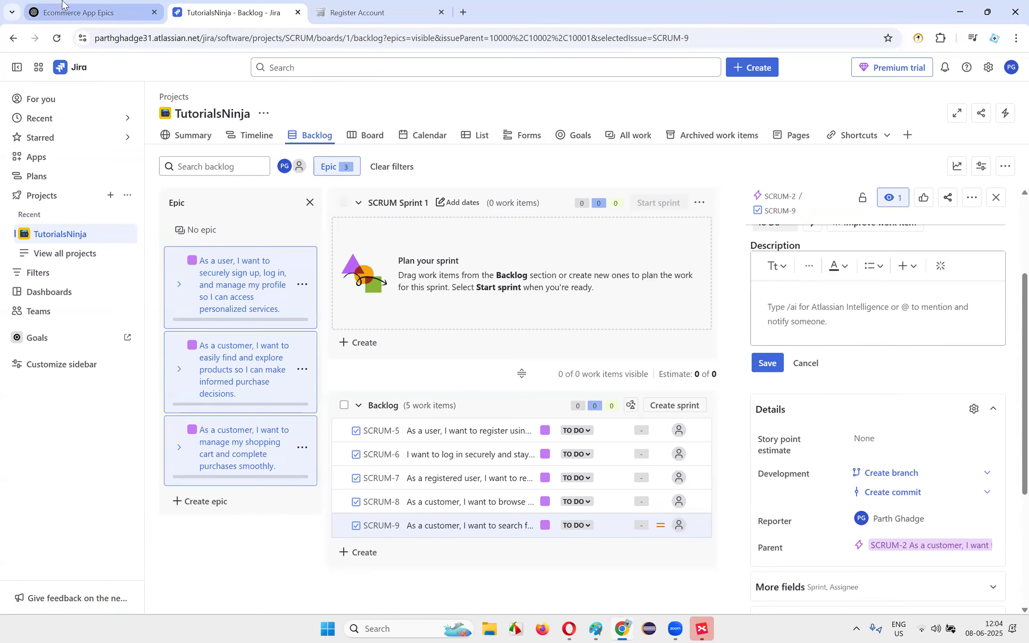
pyautogui.click(94, 12)
pyautogui.scroll(-3, 460, 362)
pyautogui.moveTo(265, 258); pyautogui.dragTo(605, 338)
pyautogui.scroll(-4, 439, 286)
pyautogui.hotkey('ctrl', 'c')
# - Paste the keyword search acceptance criteria into the SCRUM-9 description in Jira, save it and review the details
pyautogui.click(232, 12)
pyautogui.click(810, 322)
pyautogui.hotkey('ctrl', 'v')
pyautogui.scroll(-5, 862, 418)
pyautogui.scroll(5, 861, 418)
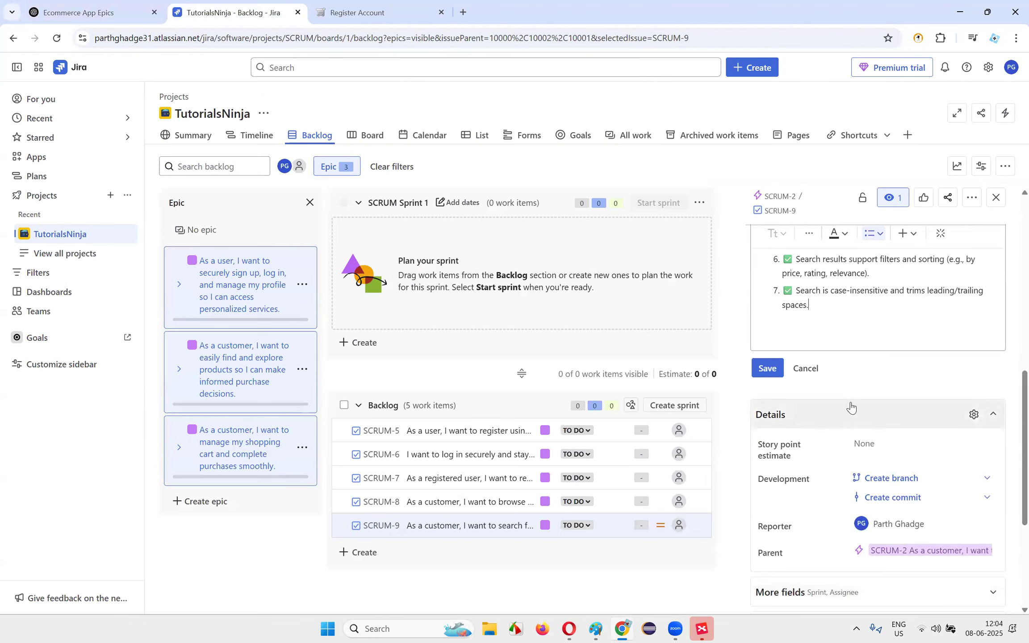
pyautogui.click(762, 365)
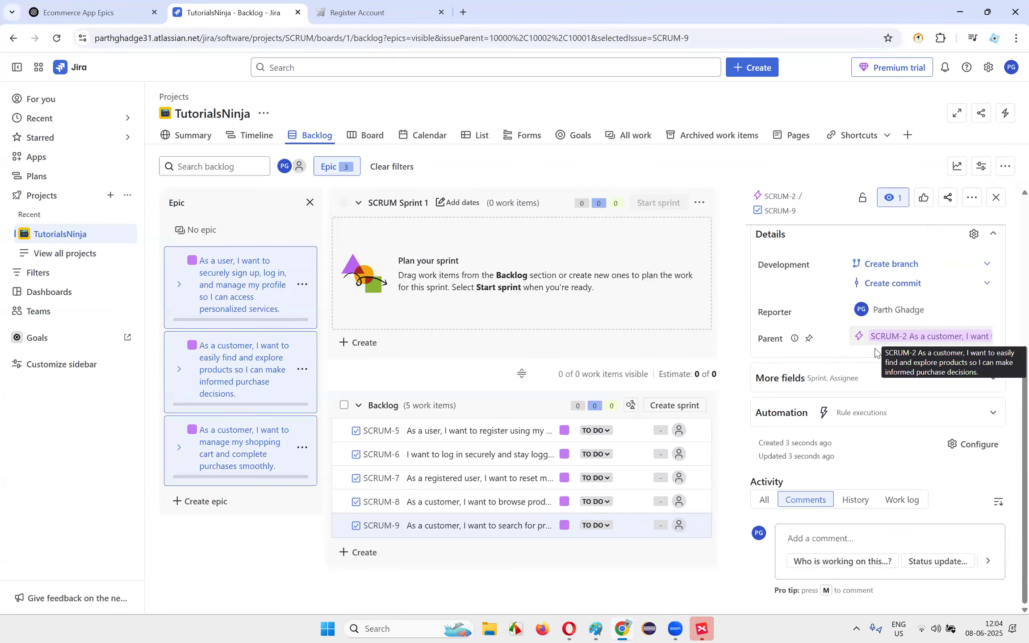
pyautogui.scroll(8, 846, 311)
pyautogui.scroll(-8, 859, 324)
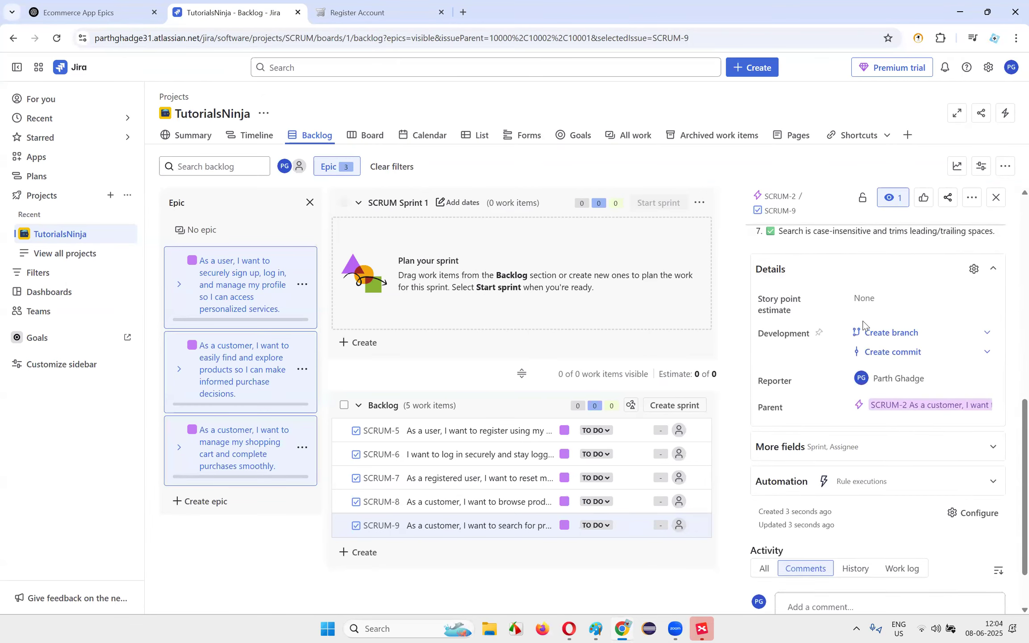
pyautogui.scroll(9, 907, 341)
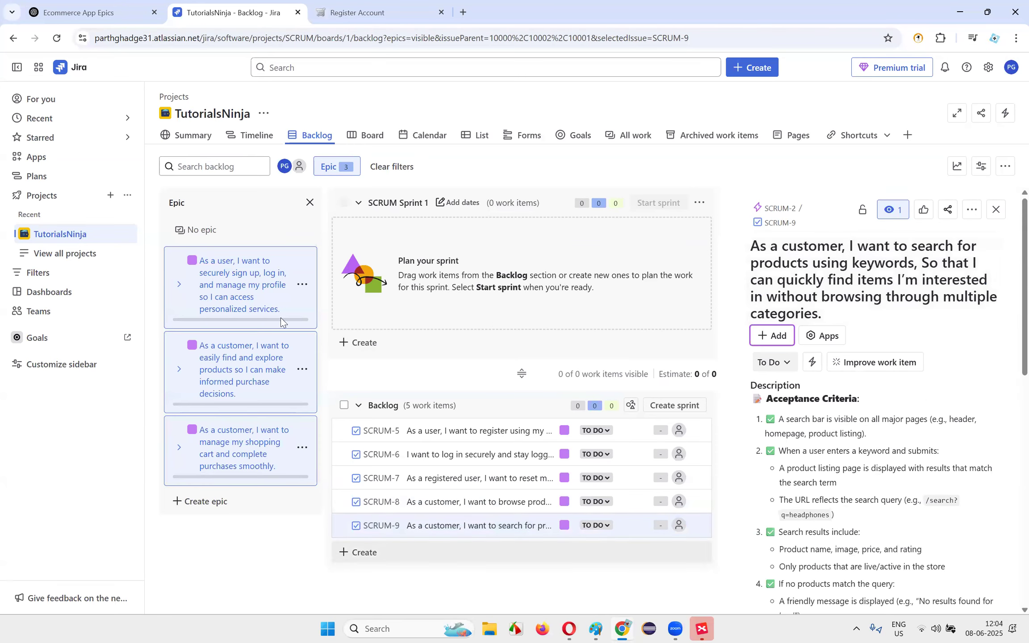
# - Remove the shopping cart epic from the backlog's epic filter and return to that epic's prompt in the ChatGPT conversation
pyautogui.click(278, 449)
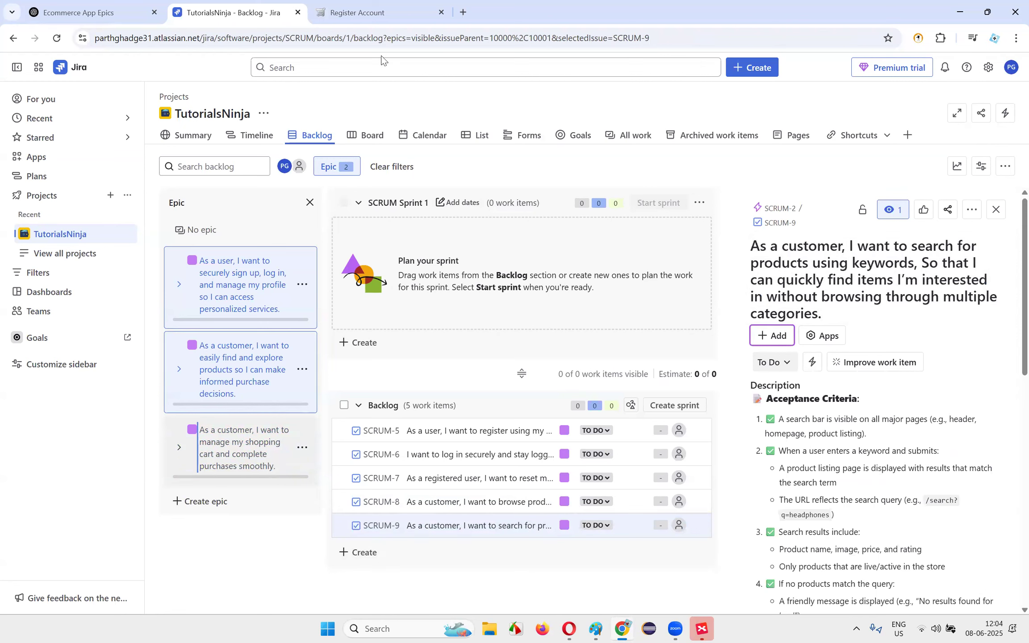
pyautogui.click(104, 22)
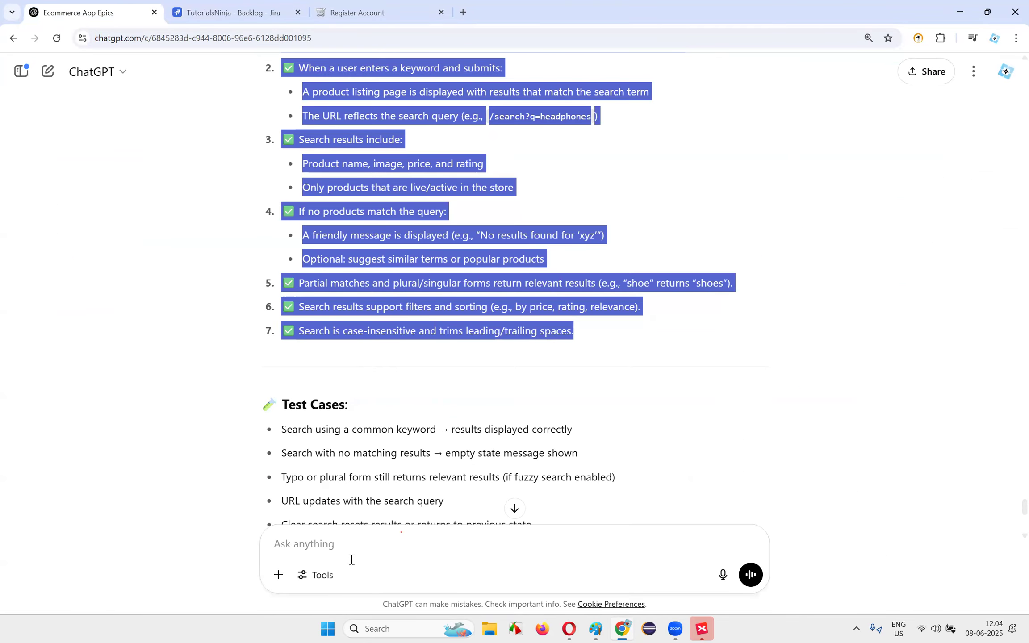
pyautogui.scroll(20, 608, 313)
pyautogui.scroll(15, 600, 305)
pyautogui.scroll(10, 605, 320)
pyautogui.scroll(10, 614, 318)
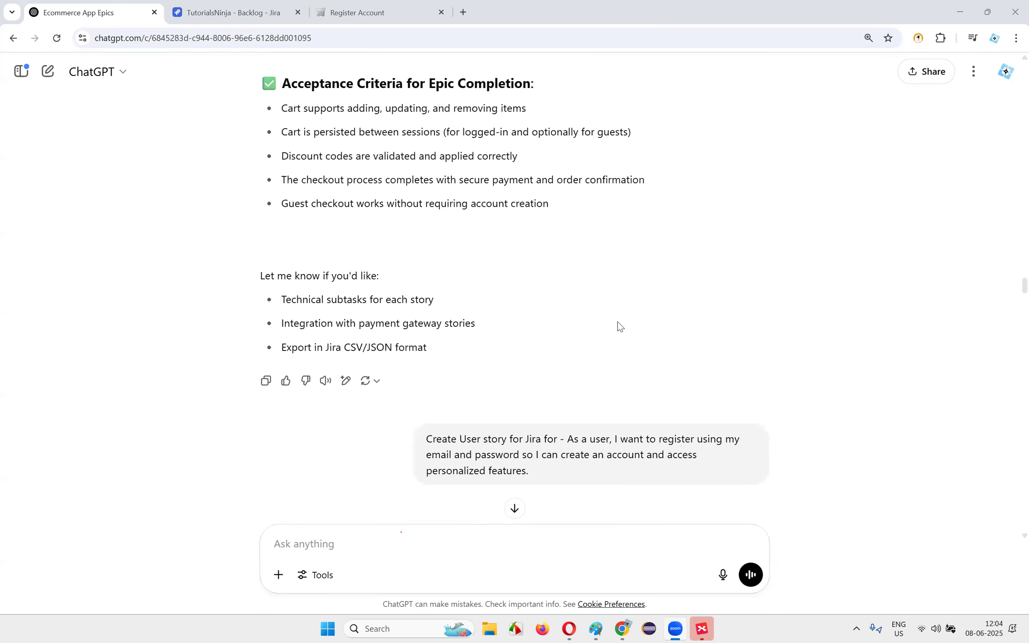
pyautogui.scroll(15, 599, 308)
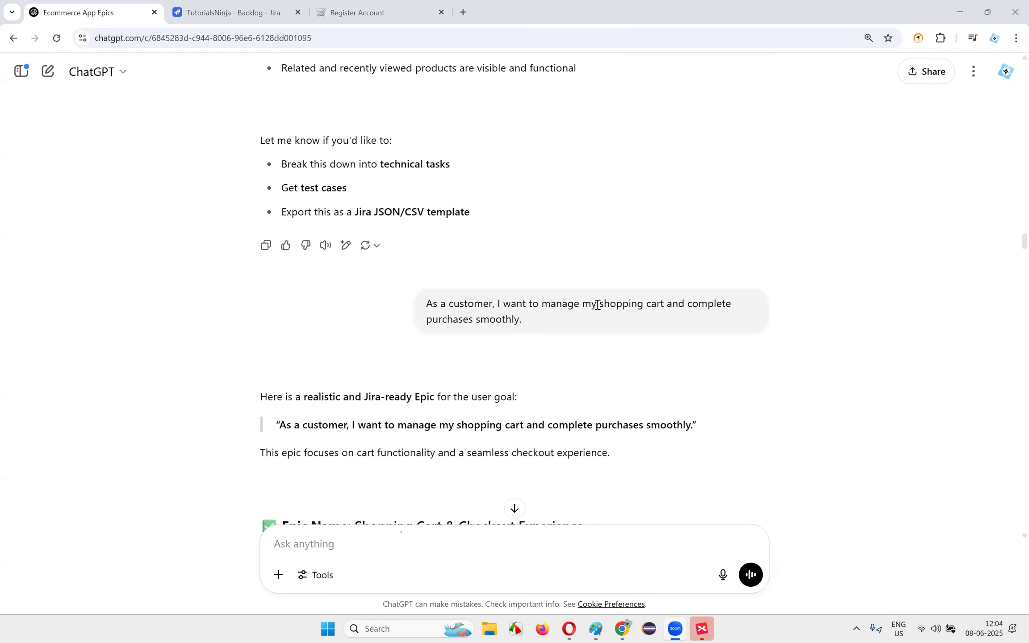
# - Examine the shopping cart epic prompt and its list of child user stories in the ChatGPT conversation
pyautogui.moveTo(486, 303); pyautogui.dragTo(620, 324)
pyautogui.click(429, 304)
pyautogui.moveTo(431, 304); pyautogui.dragTo(580, 331)
pyautogui.scroll(-4, 585, 332)
pyautogui.scroll(-10, 584, 331)
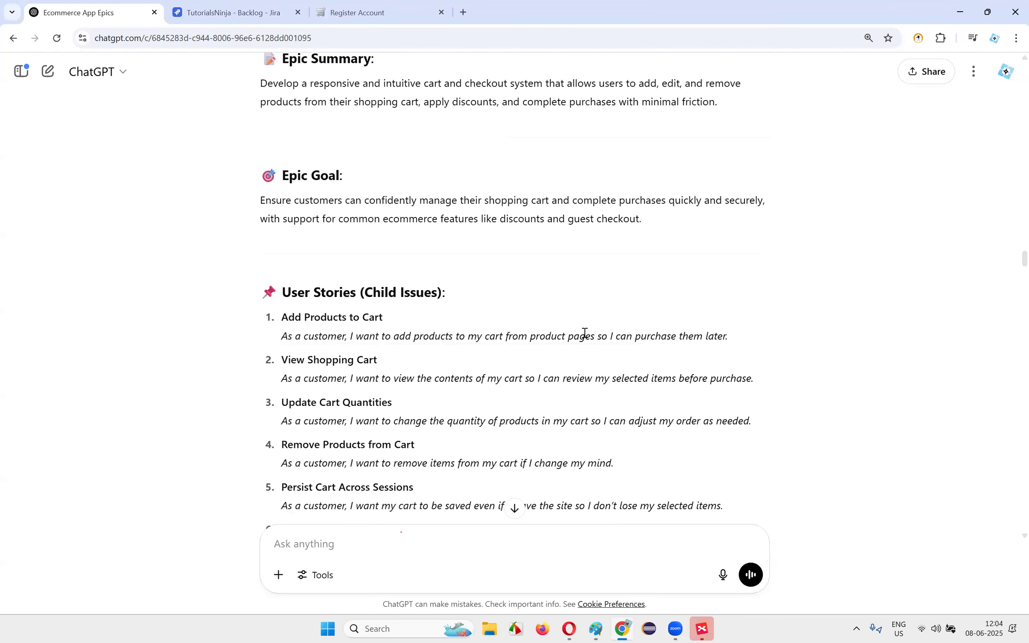
pyautogui.moveTo(291, 172); pyautogui.dragTo(454, 178)
pyautogui.click(454, 178)
pyautogui.moveTo(280, 196); pyautogui.dragTo(409, 199)
pyautogui.click(410, 201)
pyautogui.moveTo(286, 172); pyautogui.dragTo(616, 470)
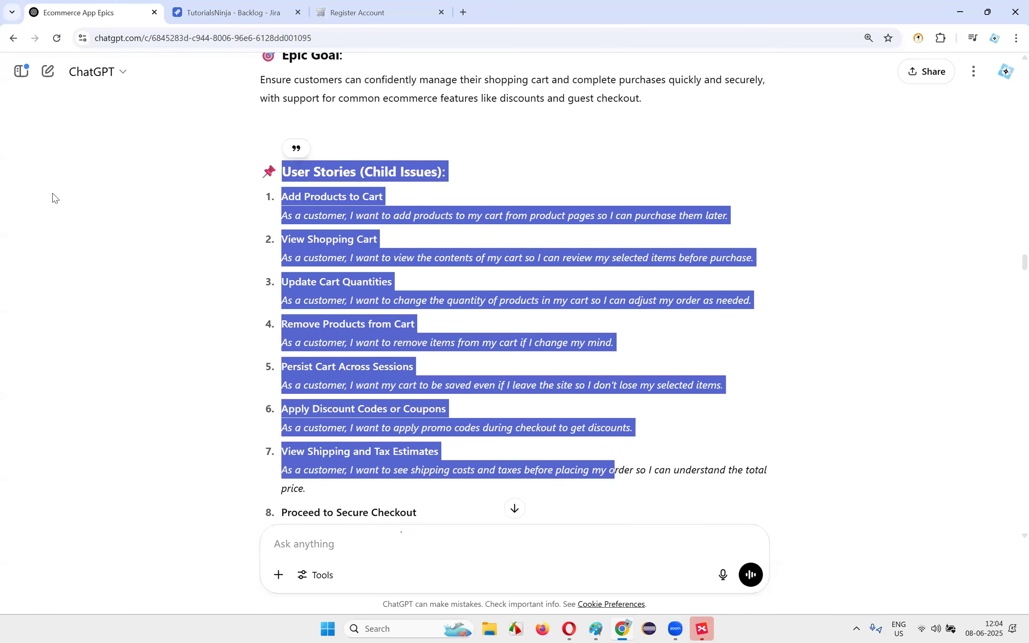
pyautogui.scroll(-5, 488, 289)
pyautogui.scroll(7, 491, 268)
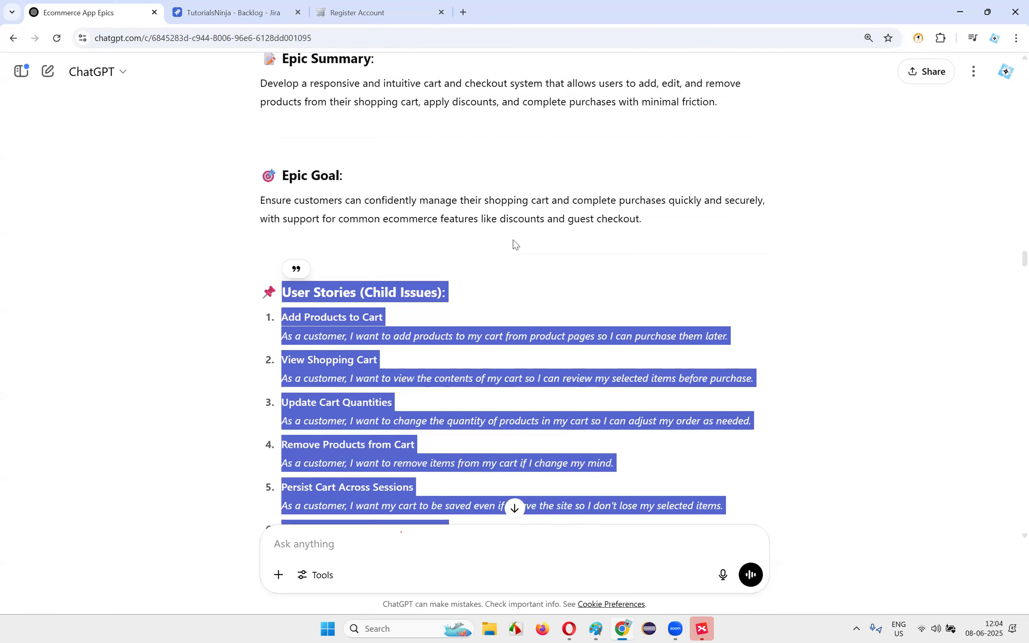
pyautogui.click(546, 263)
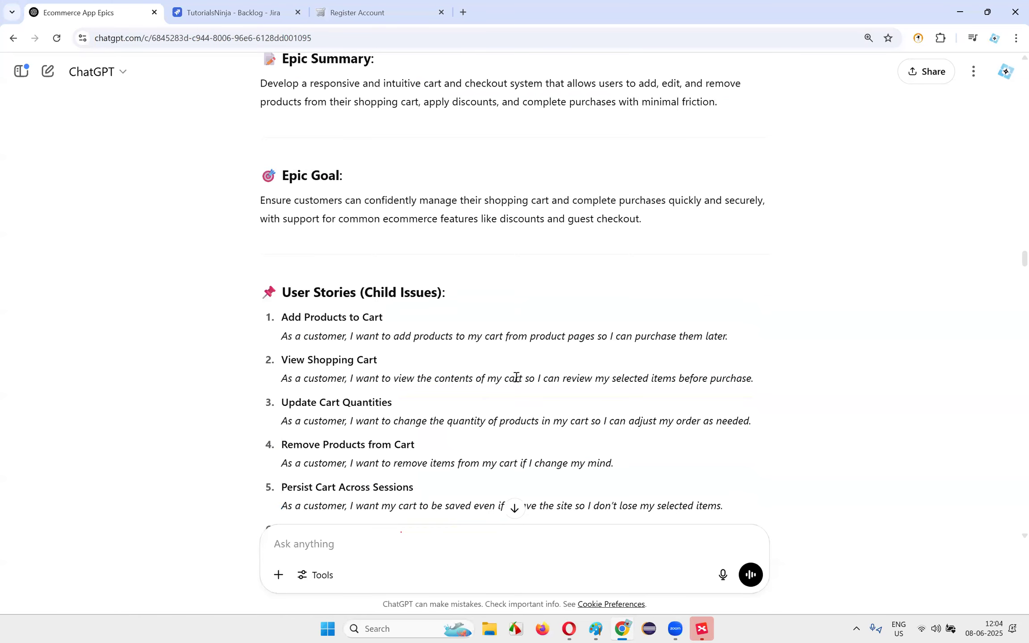
pyautogui.scroll(-3, 329, 228)
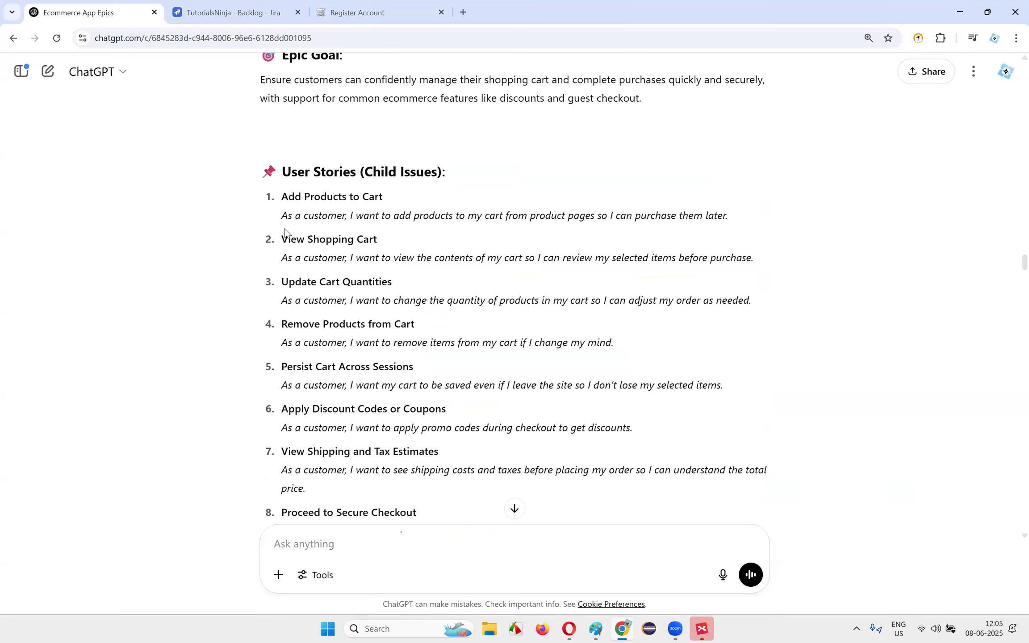
# - Copy the Add Products to Cart story sentence from the Shopping Cart & Checkout Experience epic
pyautogui.moveTo(281, 216); pyautogui.dragTo(768, 214)
pyautogui.scroll(3, 553, 252)
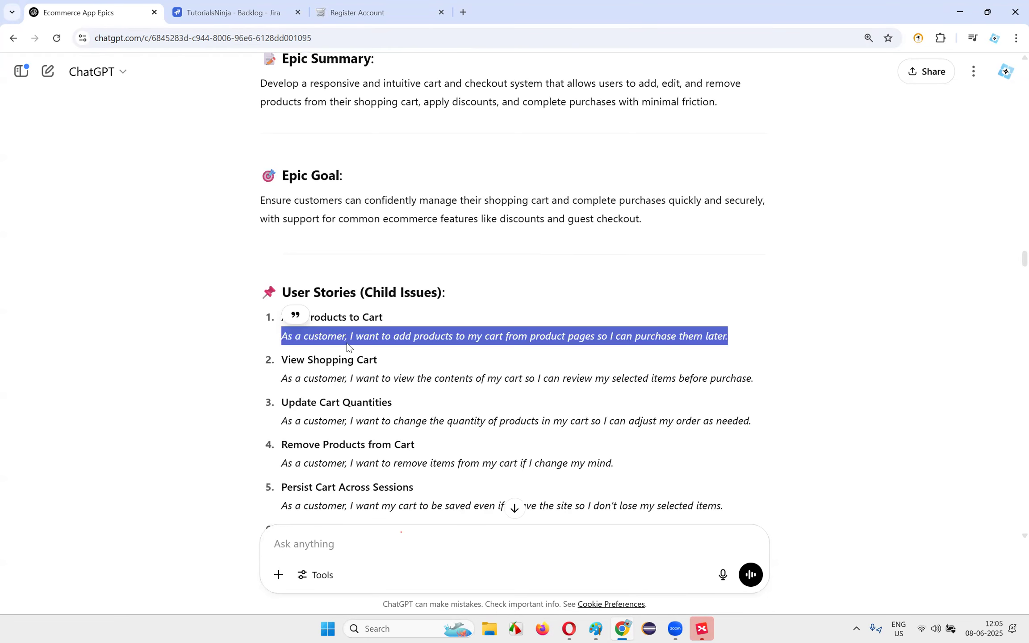
pyautogui.scroll(1, 338, 211)
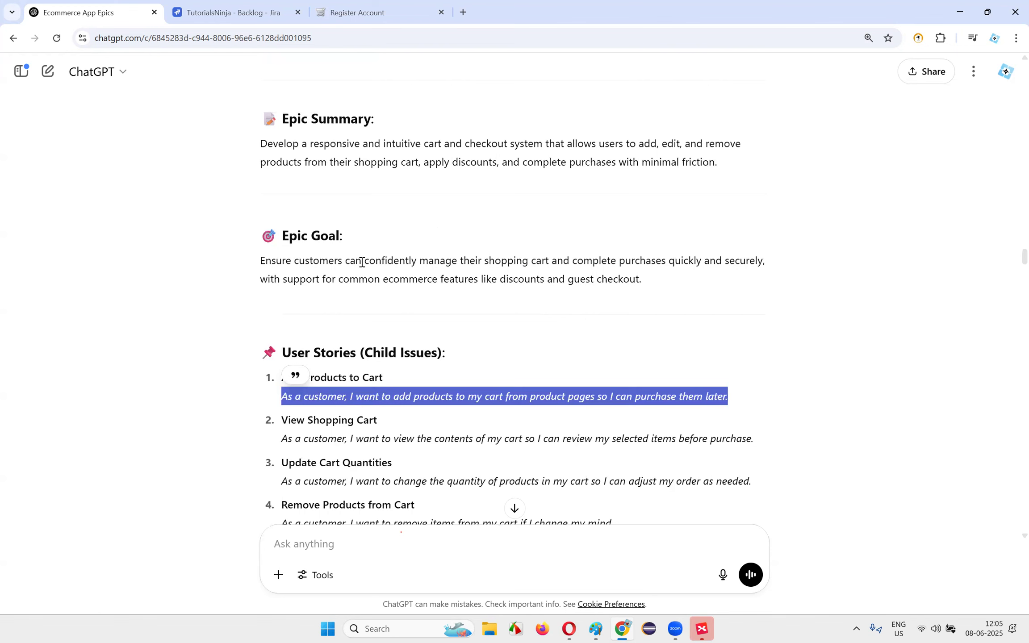
pyautogui.scroll(5, 643, 227)
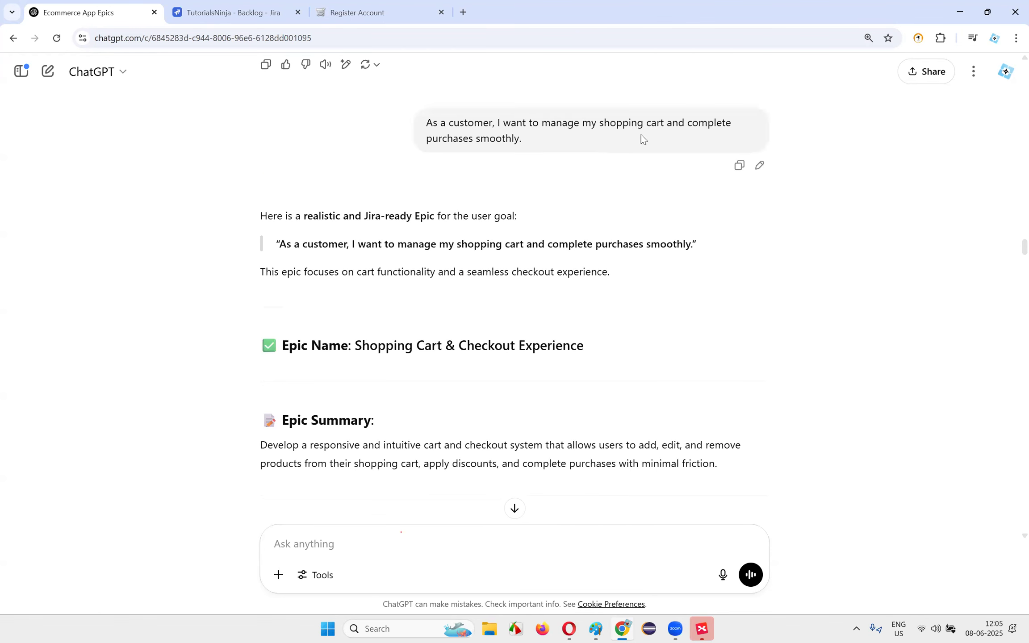
pyautogui.scroll(-7, 548, 156)
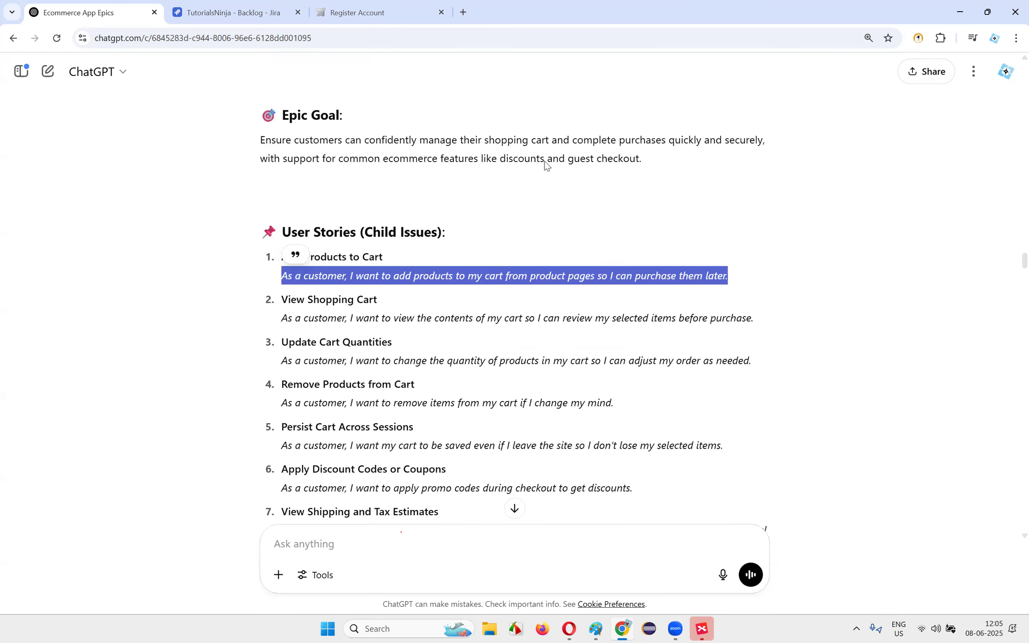
pyautogui.rightClick(327, 280)
pyautogui.click(390, 294)
# - Send the copied add-to-cart sentence as a new ChatGPT prompt at the end of the conversation to generate its user story
pyautogui.click(514, 508)
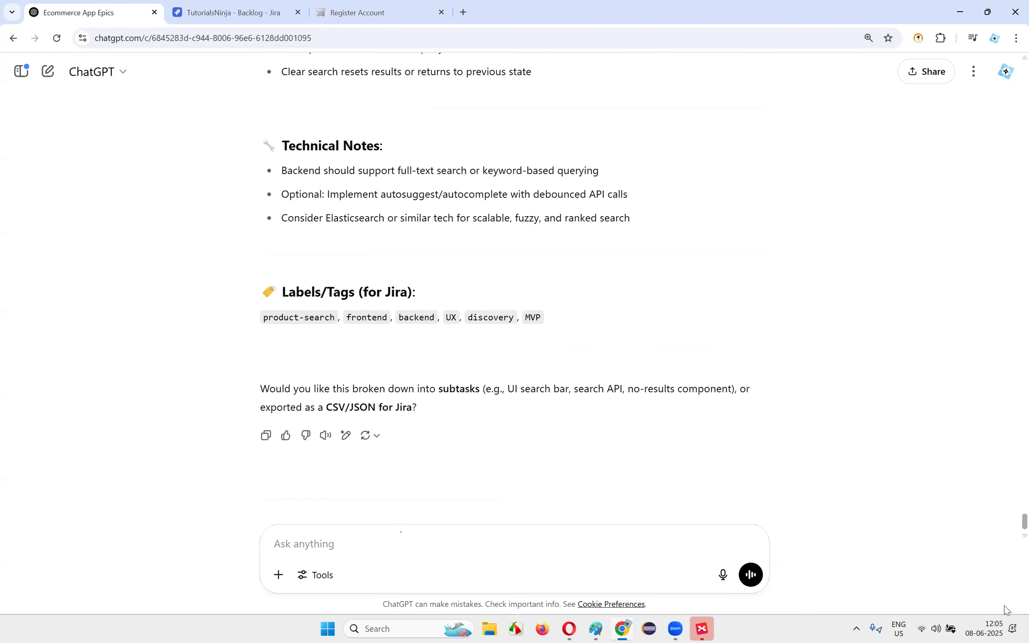
pyautogui.hotkey('ctrl', 'v')
pyautogui.press('Return')
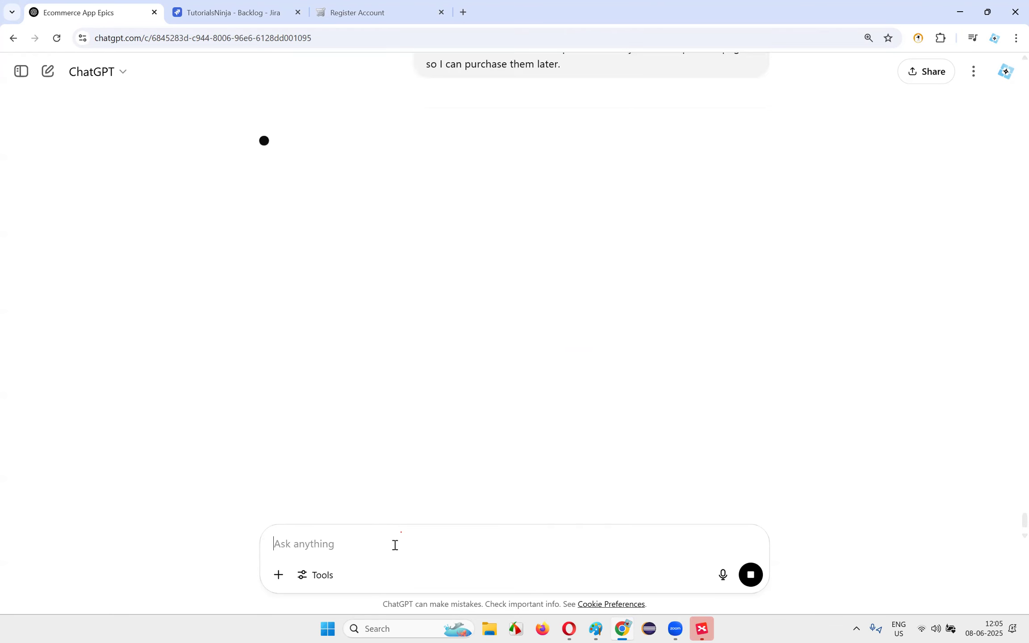
pyautogui.scroll(3, 518, 409)
pyautogui.scroll(-3, 608, 321)
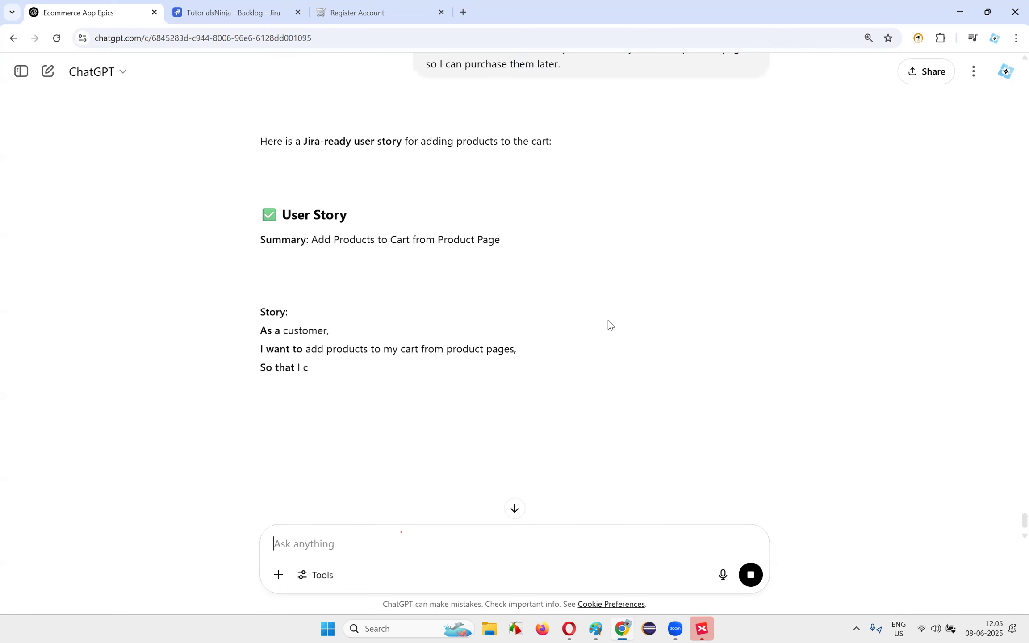
# - Copy the generated add-to-cart story from ChatGPT and create a backlog work item from it in Jira
pyautogui.moveTo(262, 329); pyautogui.dragTo(611, 364)
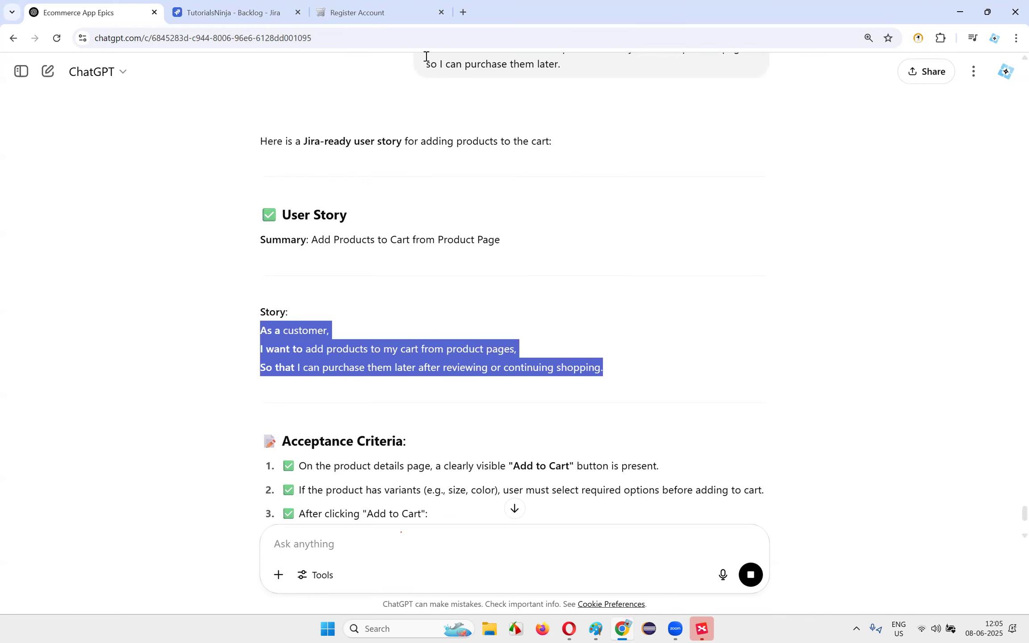
pyautogui.hotkey('ctrl', 'Tab')
pyautogui.click(378, 556)
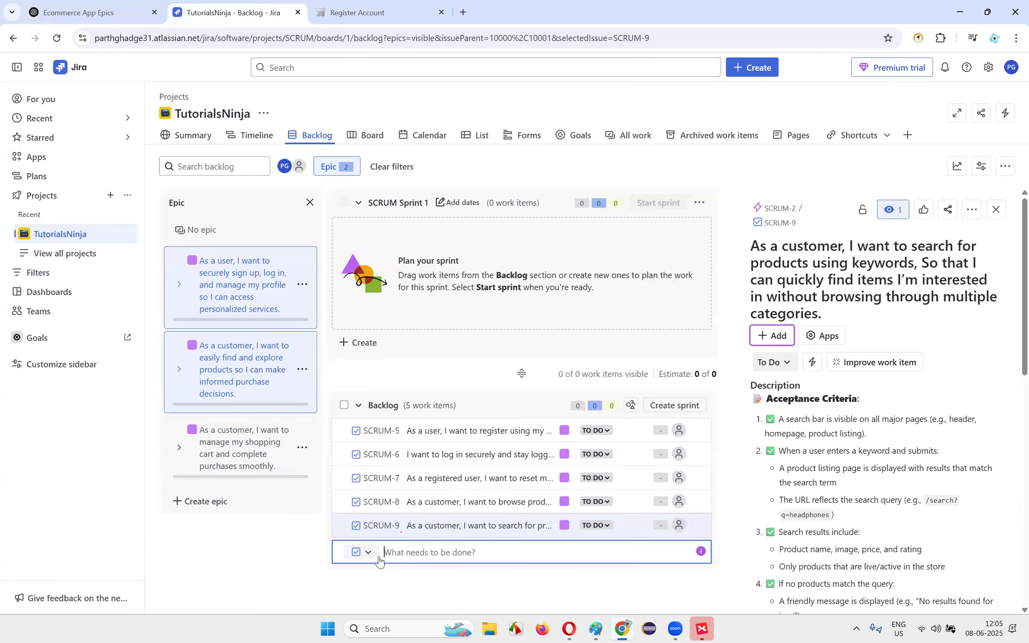
pyautogui.hotkey('ctrl', 'v')
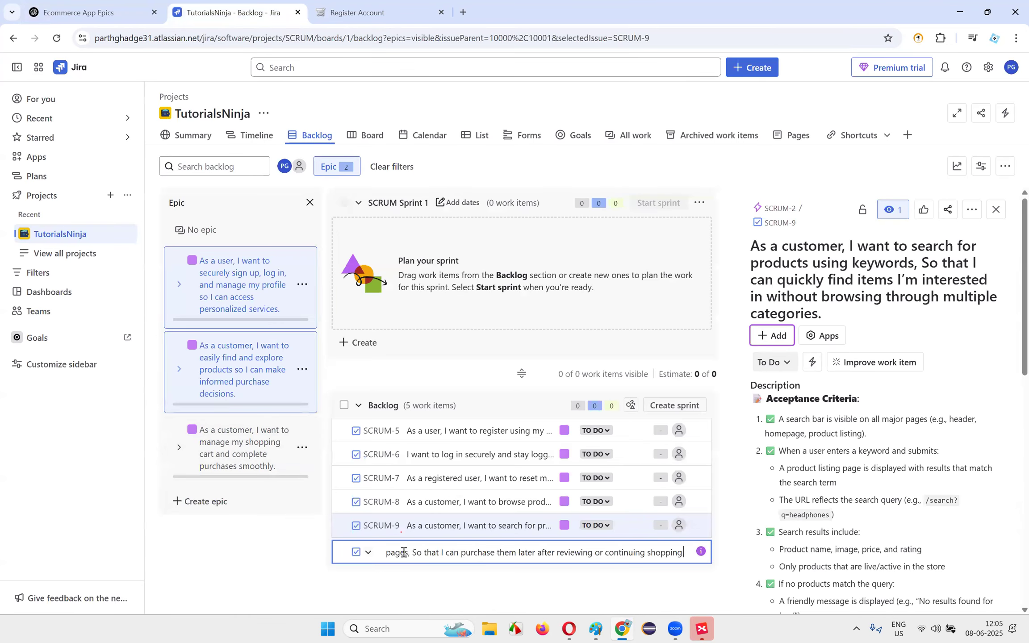
pyautogui.press('Return')
pyautogui.click(294, 560)
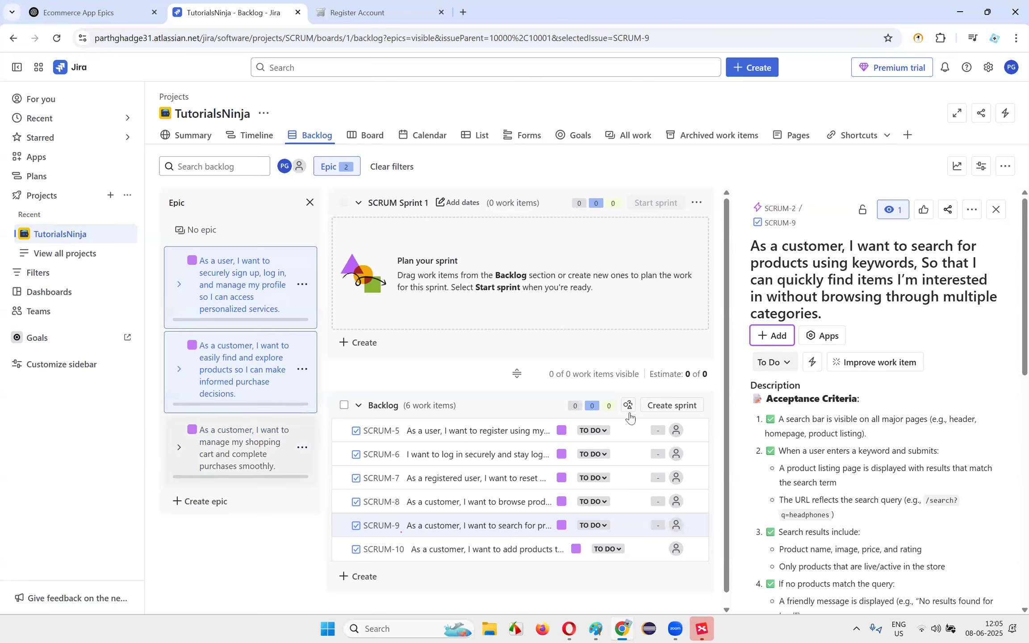
# - Change the parent of the keyword search story SCRUM-9 to the shopping cart epic SCRUM-3
pyautogui.click(971, 210)
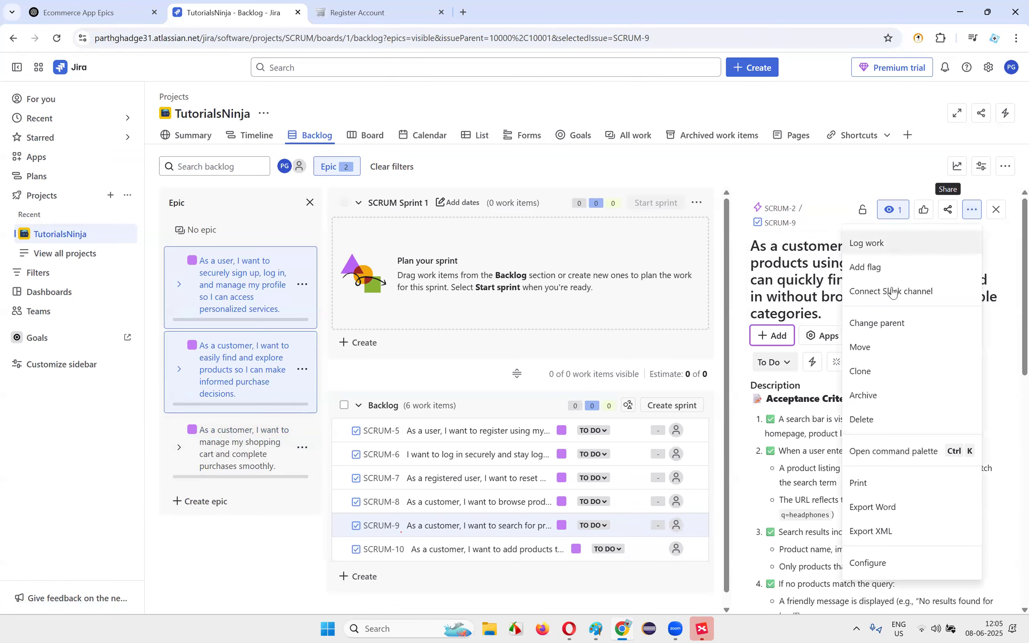
pyautogui.click(892, 333)
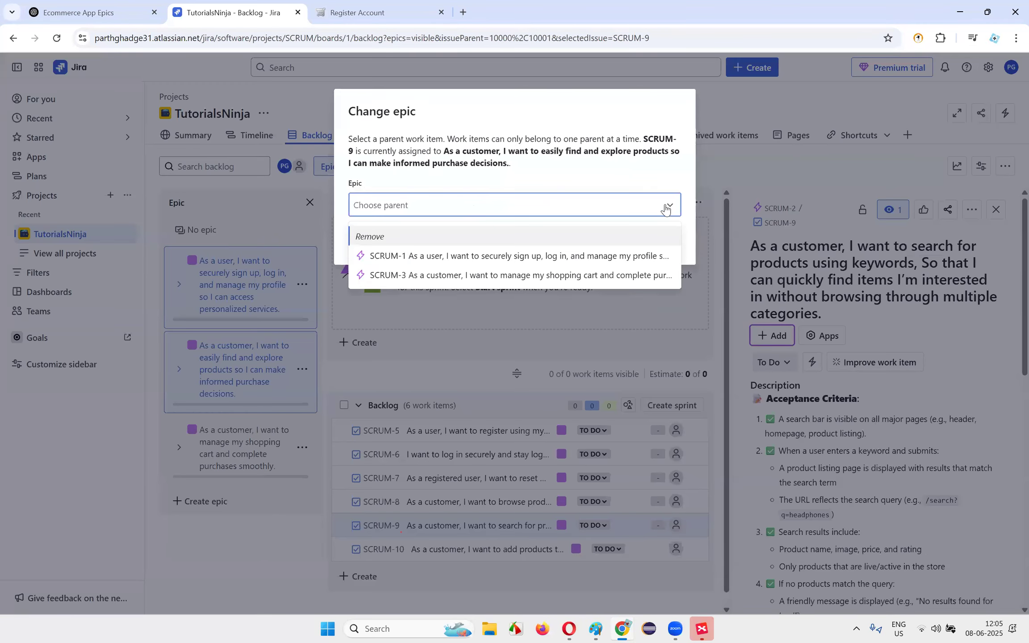
pyautogui.click(414, 276)
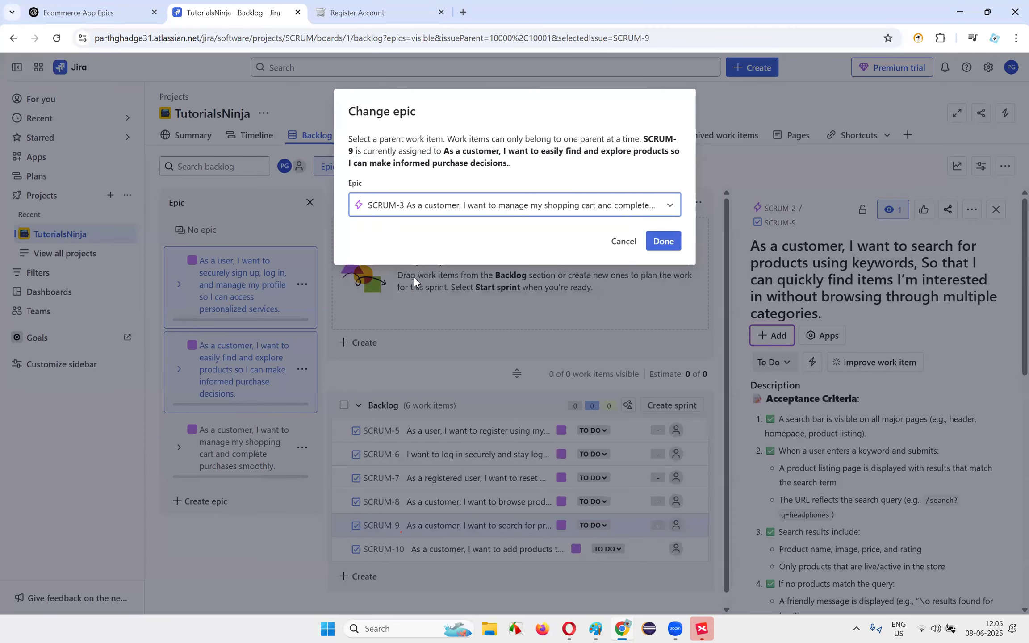
pyautogui.click(663, 241)
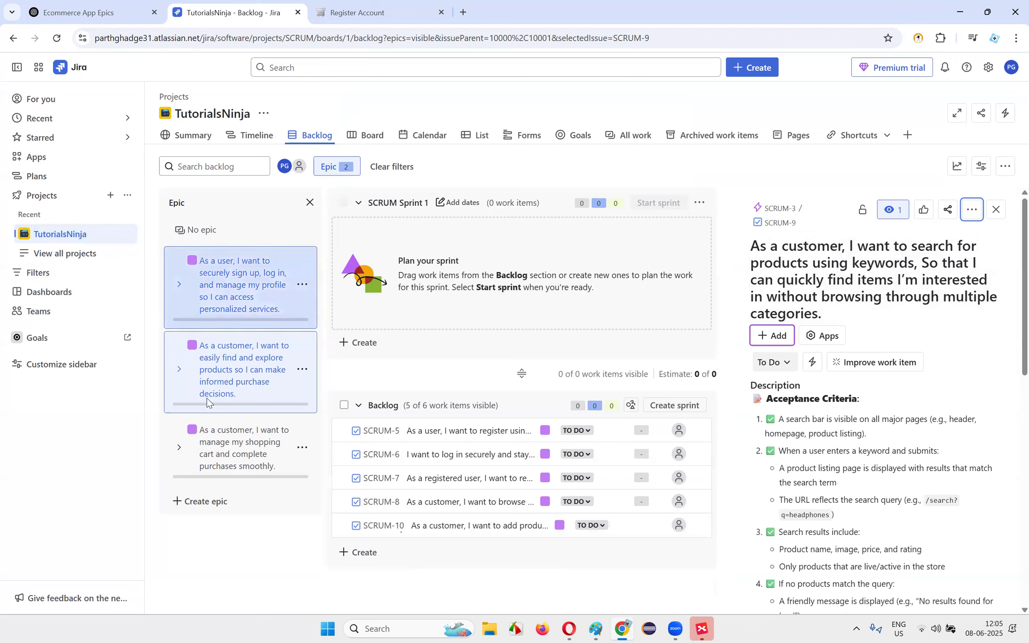
pyautogui.scroll(-2, 896, 339)
pyautogui.scroll(2, 892, 348)
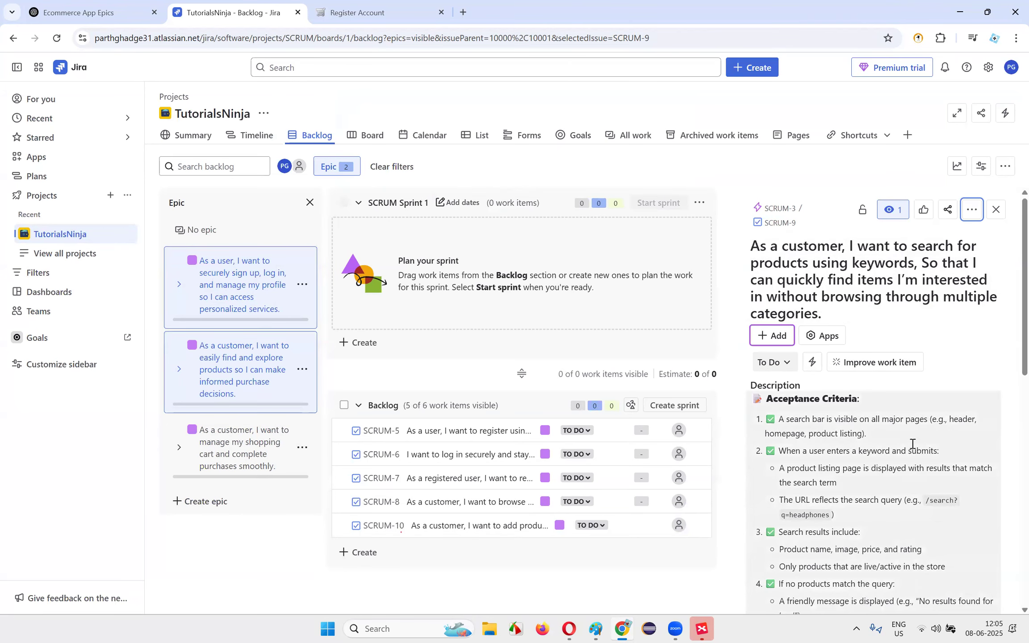
# - Copy the add-to-cart acceptance criteria from ChatGPT and save them as the description of SCRUM-10 in Jira
pyautogui.click(473, 525)
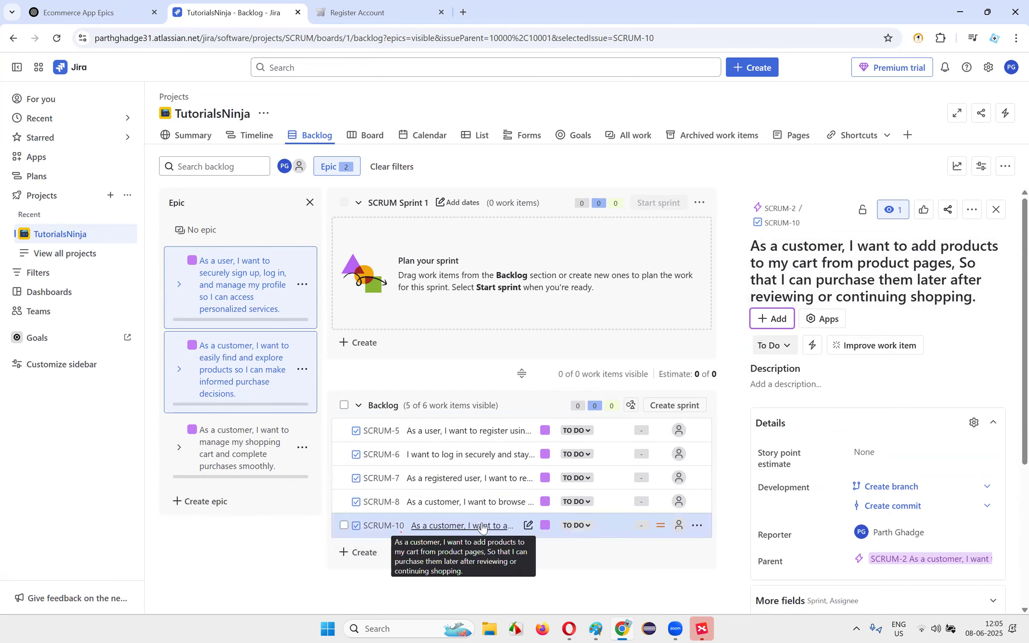
pyautogui.click(788, 388)
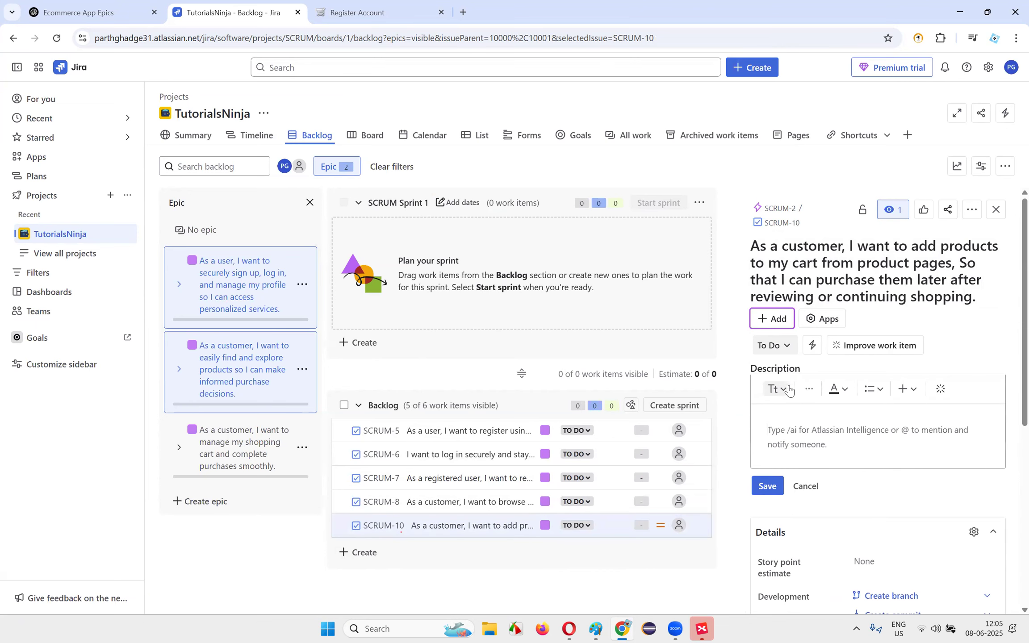
pyautogui.click(85, 13)
pyautogui.scroll(-5, 297, 367)
pyautogui.moveTo(263, 139); pyautogui.dragTo(527, 422)
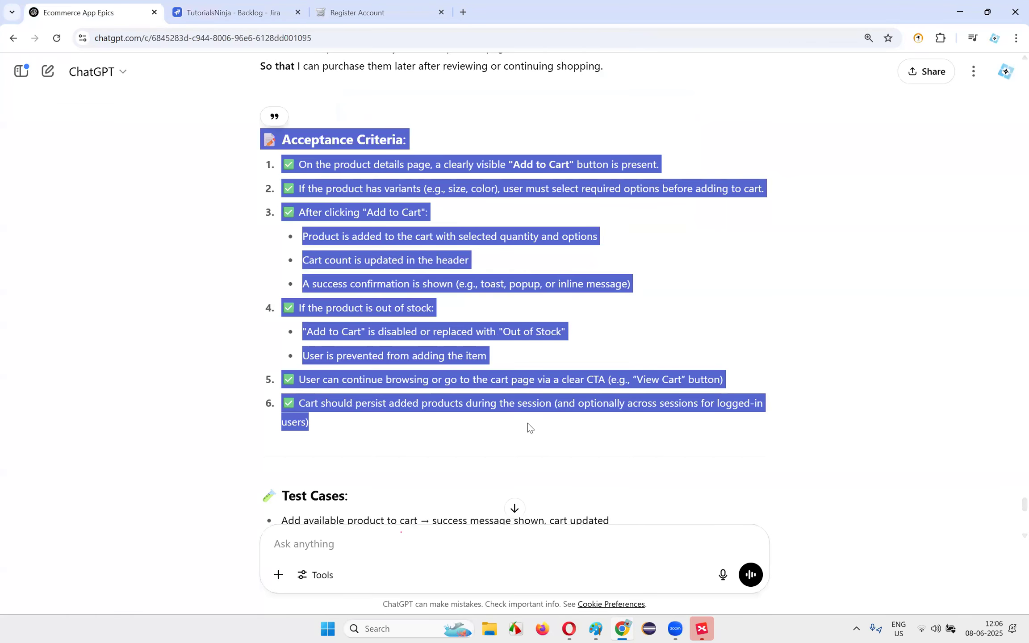
pyautogui.hotkey('ctrl', 'c')
pyautogui.hotkey('ctrl', 'Tab')
pyautogui.hotkey('ctrl', 'v')
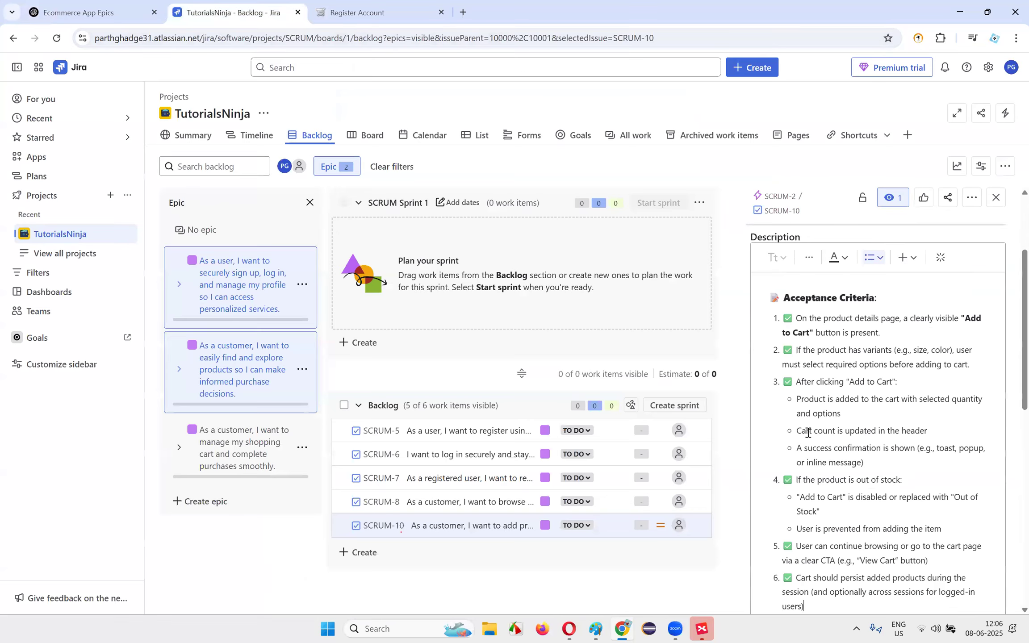
pyautogui.scroll(-5, 808, 432)
pyautogui.scroll(3, 797, 413)
pyautogui.click(767, 429)
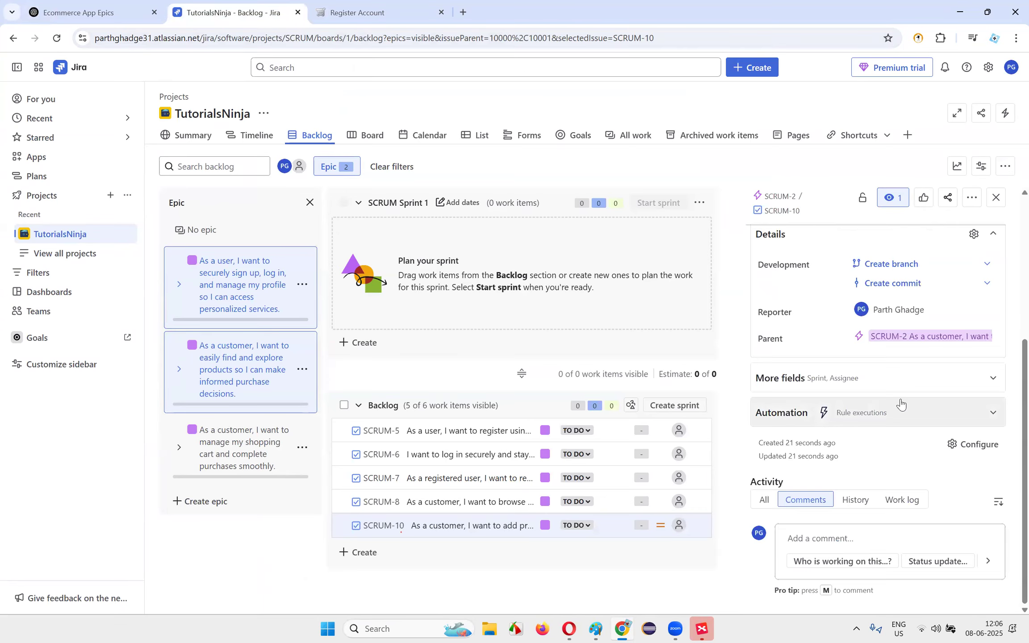
pyautogui.scroll(10, 897, 398)
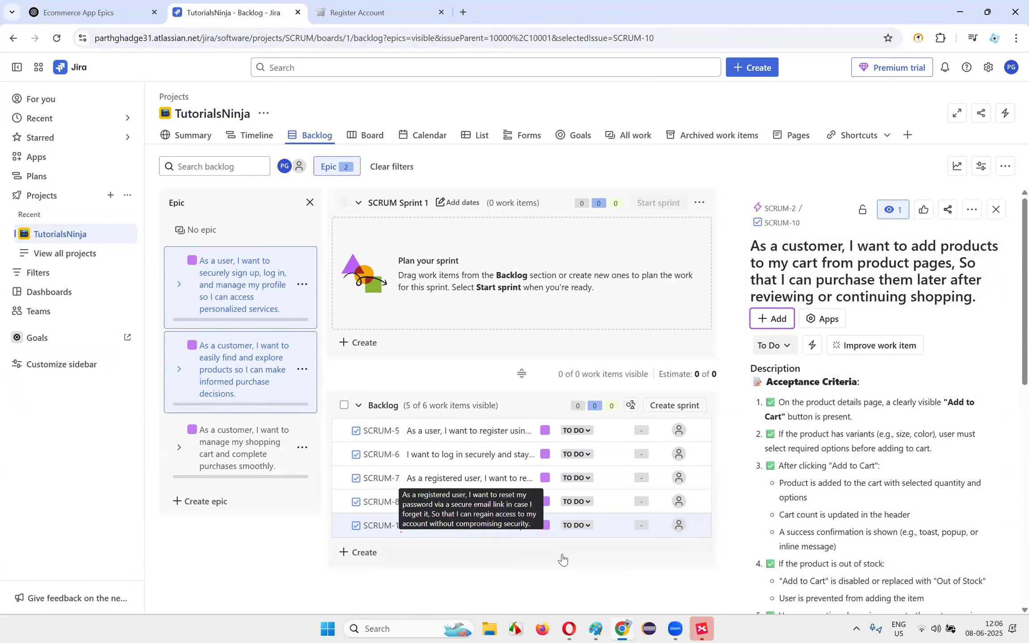
# - Check the registration, login and password reset stories, and change the parent of SCRUM-7 to the sign-up and login epic SCRUM-1
pyautogui.click(464, 431)
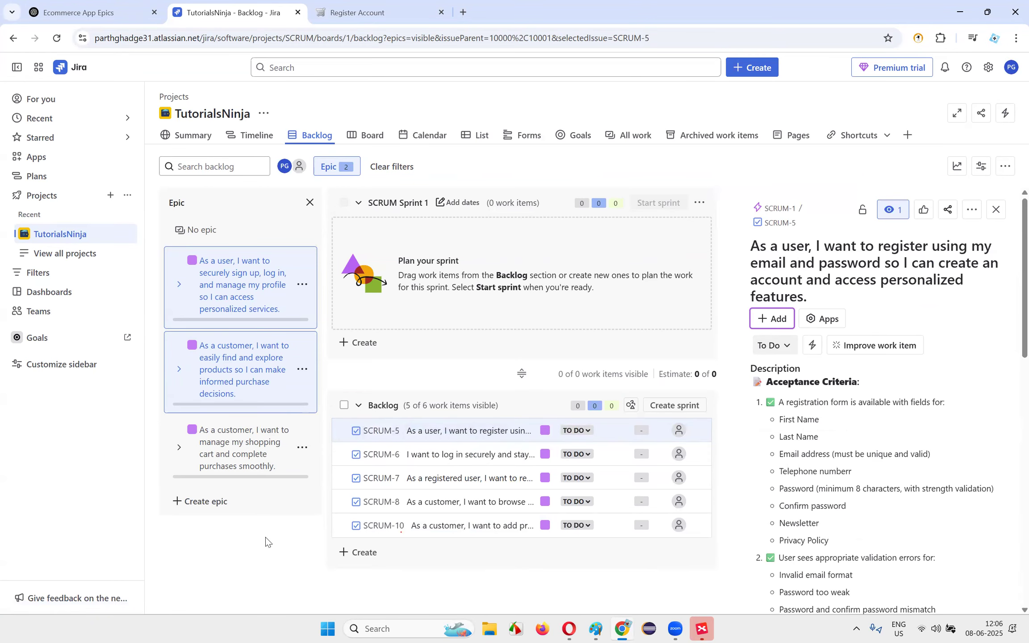
pyautogui.click(464, 454)
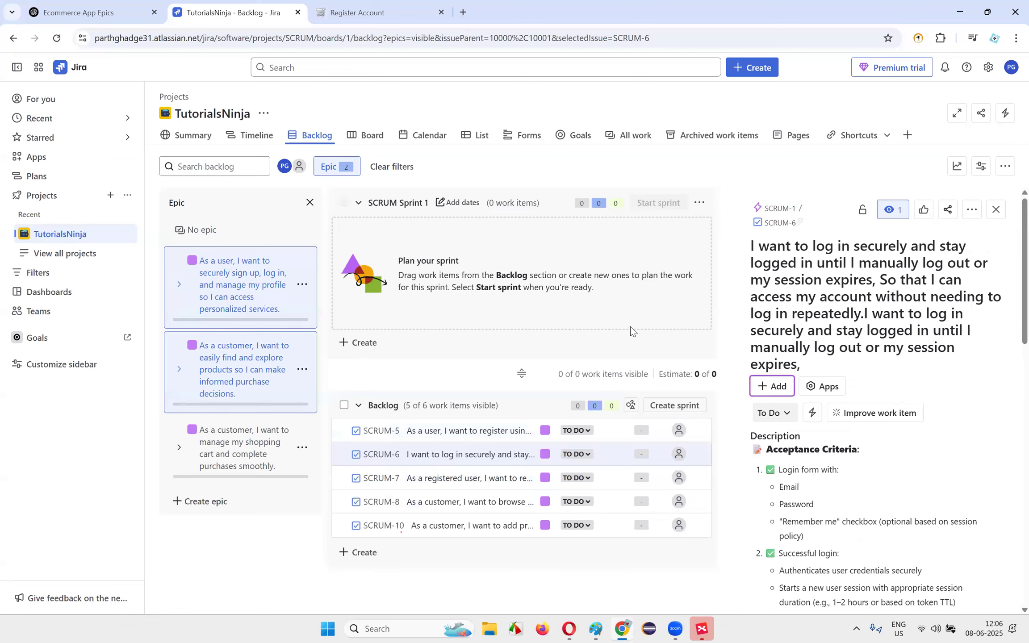
pyautogui.click(464, 478)
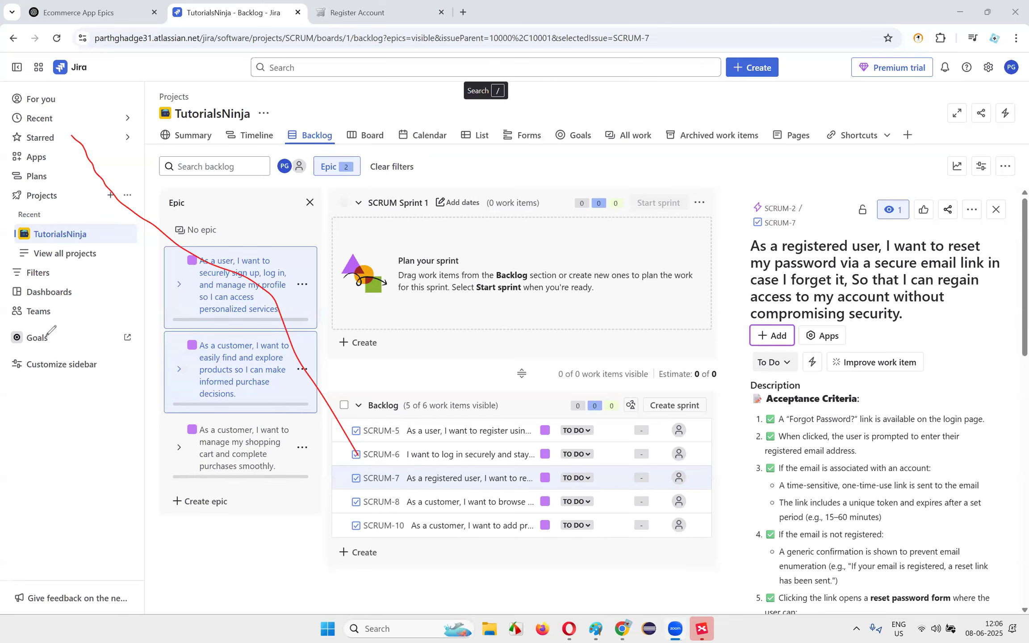
pyautogui.click(649, 202)
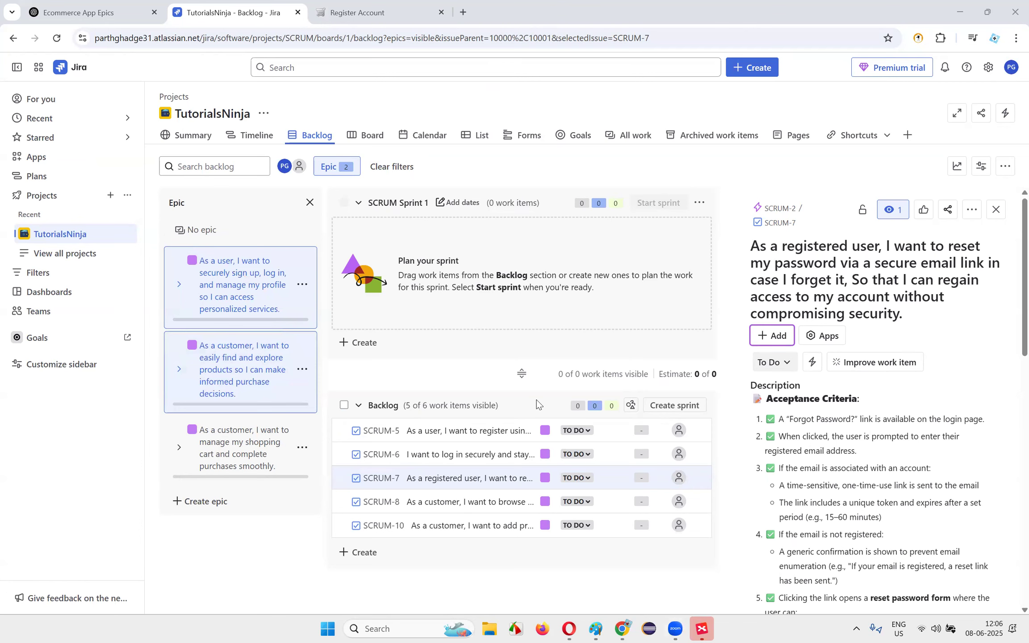
pyautogui.click(424, 408)
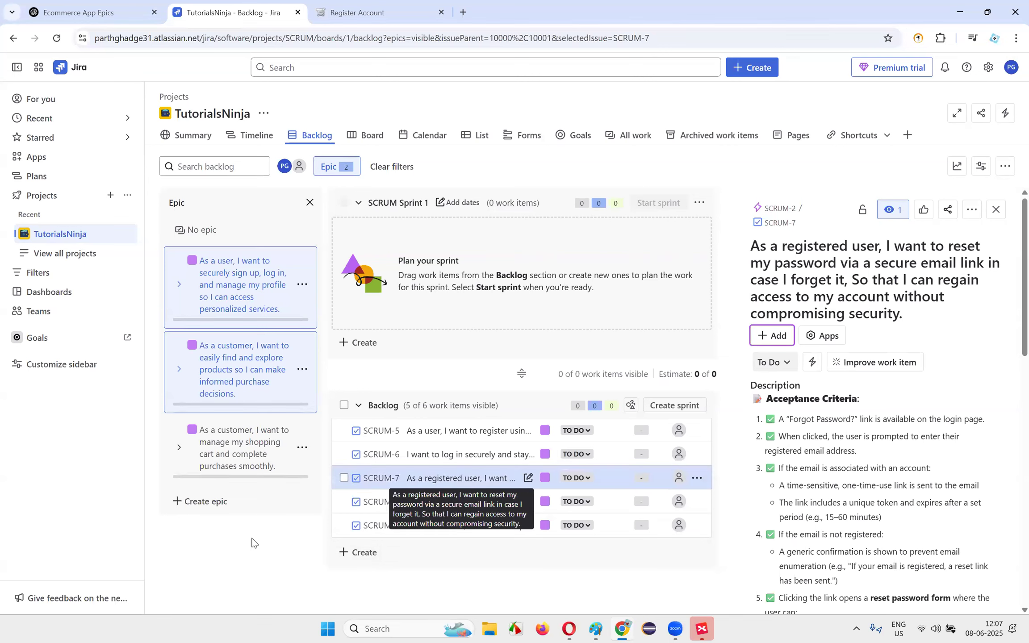
pyautogui.click(481, 436)
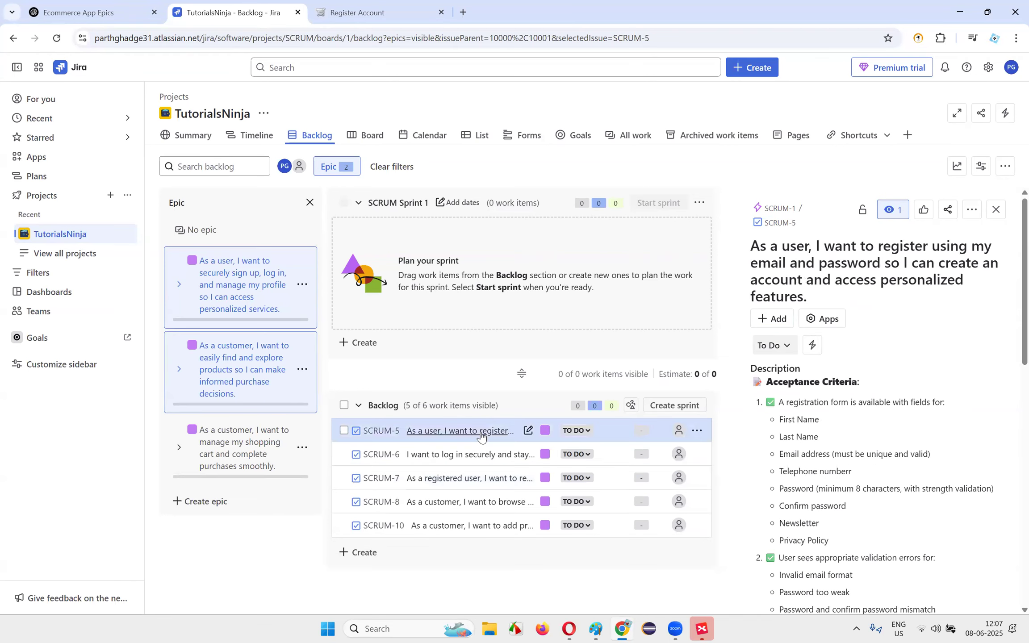
pyautogui.click(479, 477)
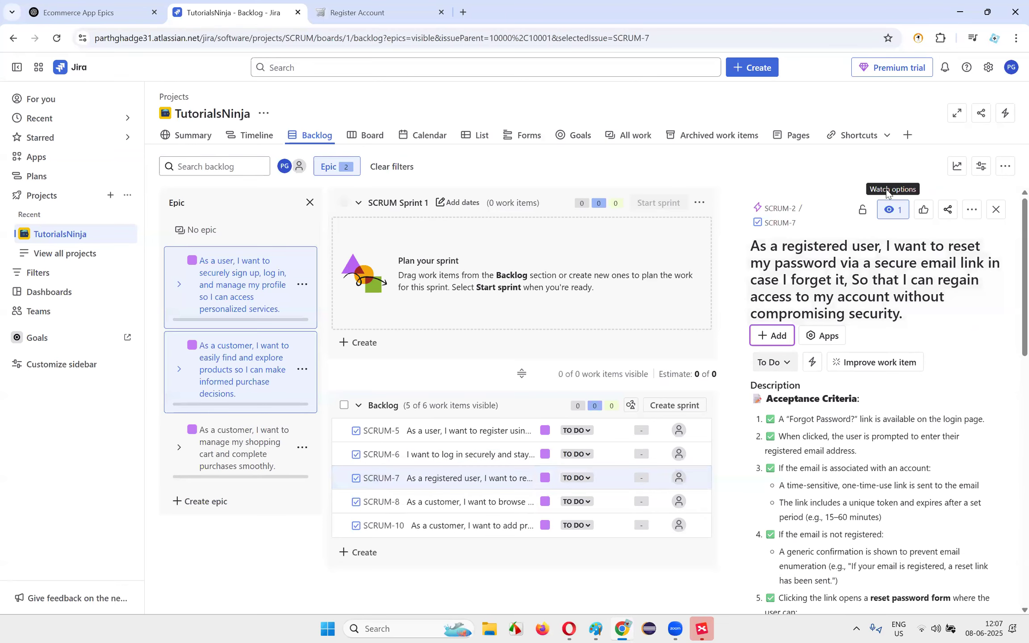
pyautogui.click(972, 210)
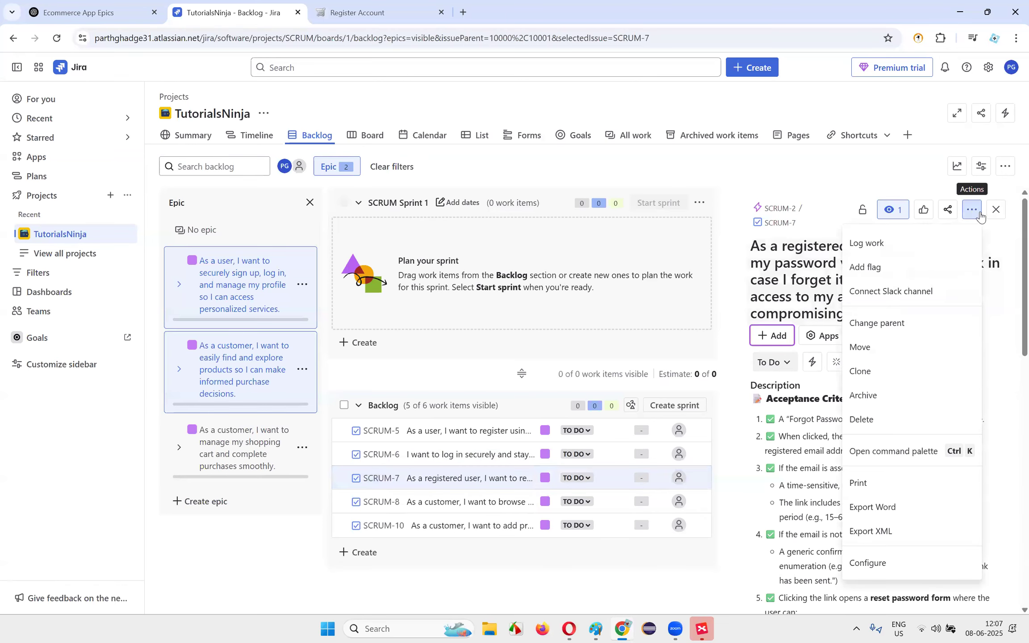
pyautogui.click(891, 327)
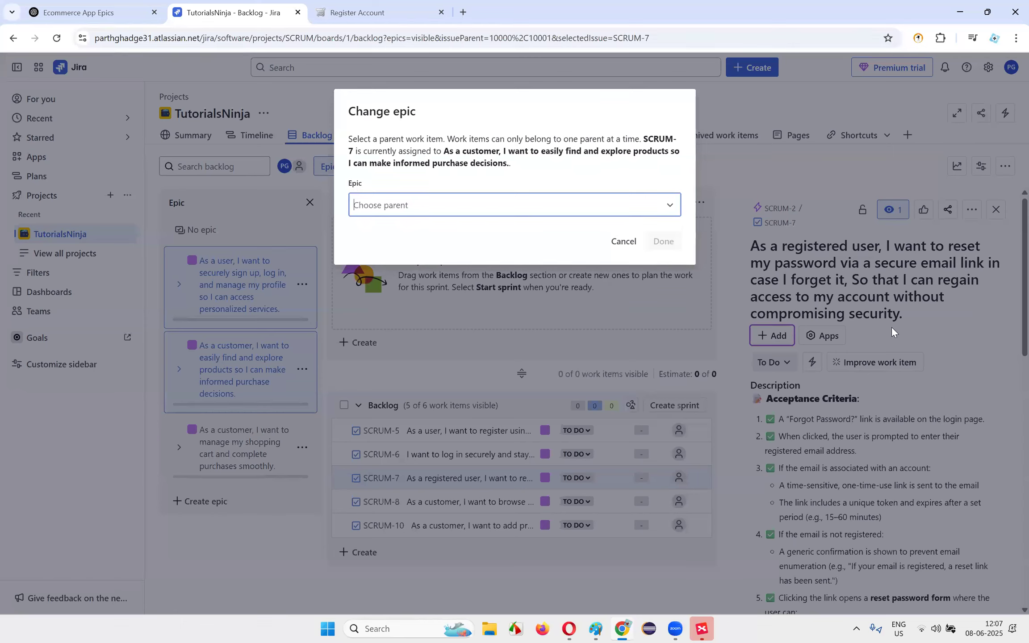
pyautogui.click(503, 208)
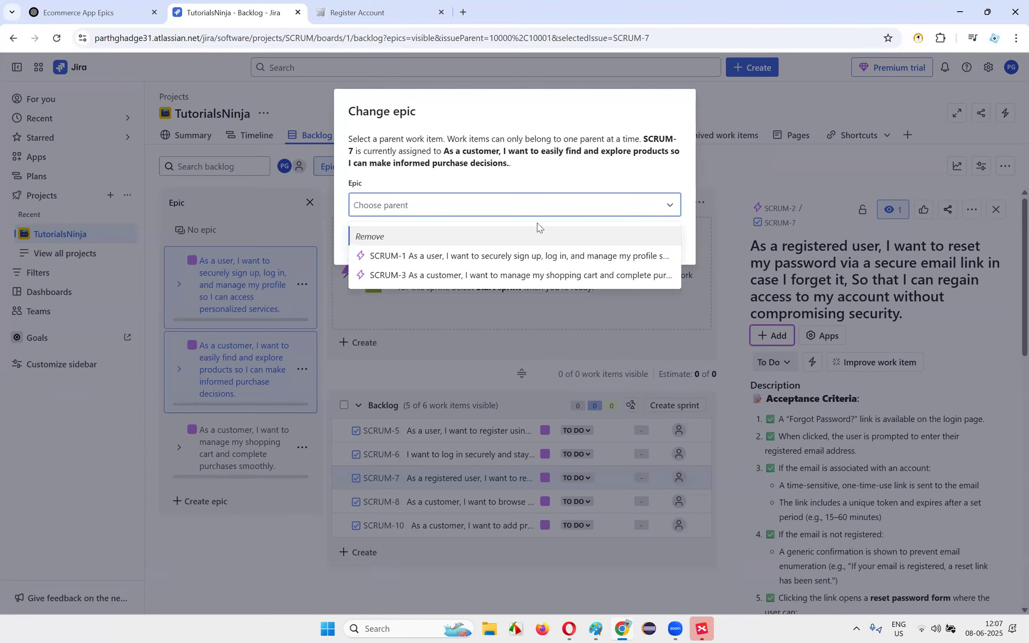
pyautogui.click(428, 264)
pyautogui.click(662, 244)
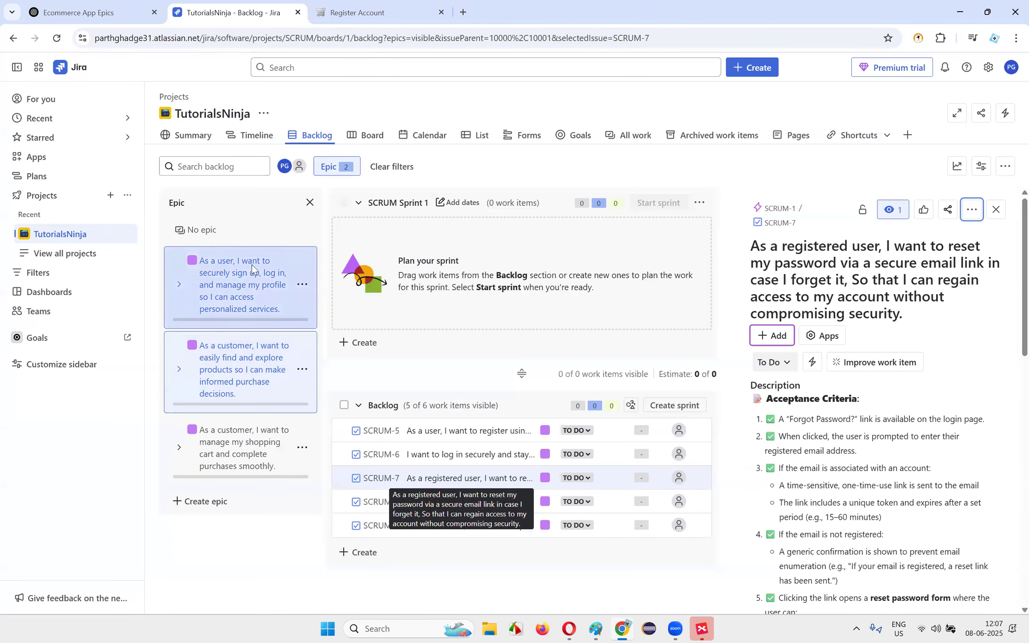
# - Check the details of SCRUM-8 and SCRUM-10, and add the shopping cart epic SCRUM-3 to the backlog's epic filter
pyautogui.click(447, 500)
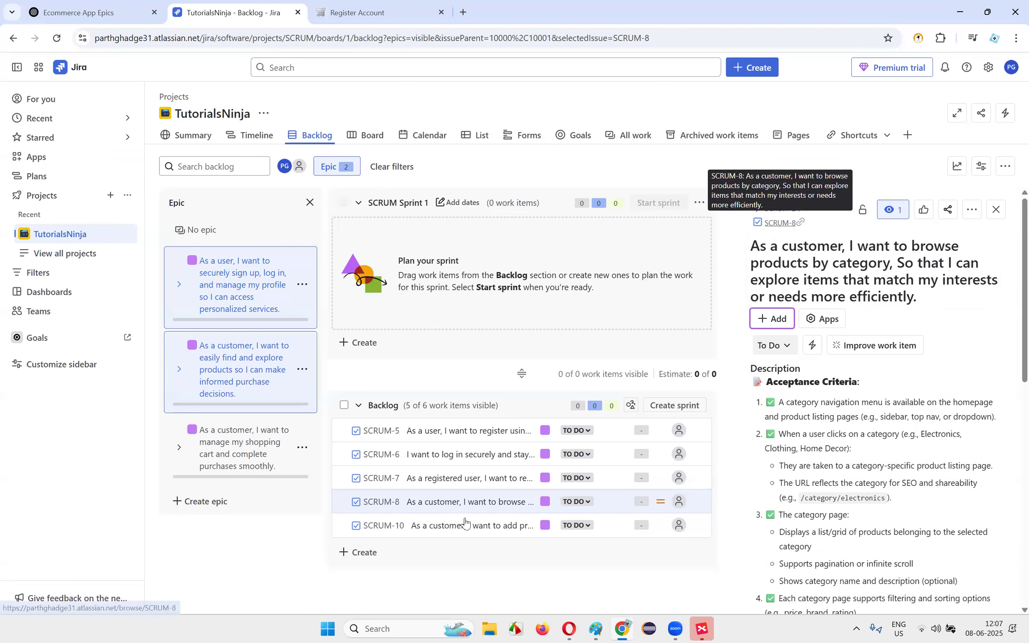
pyautogui.click(453, 532)
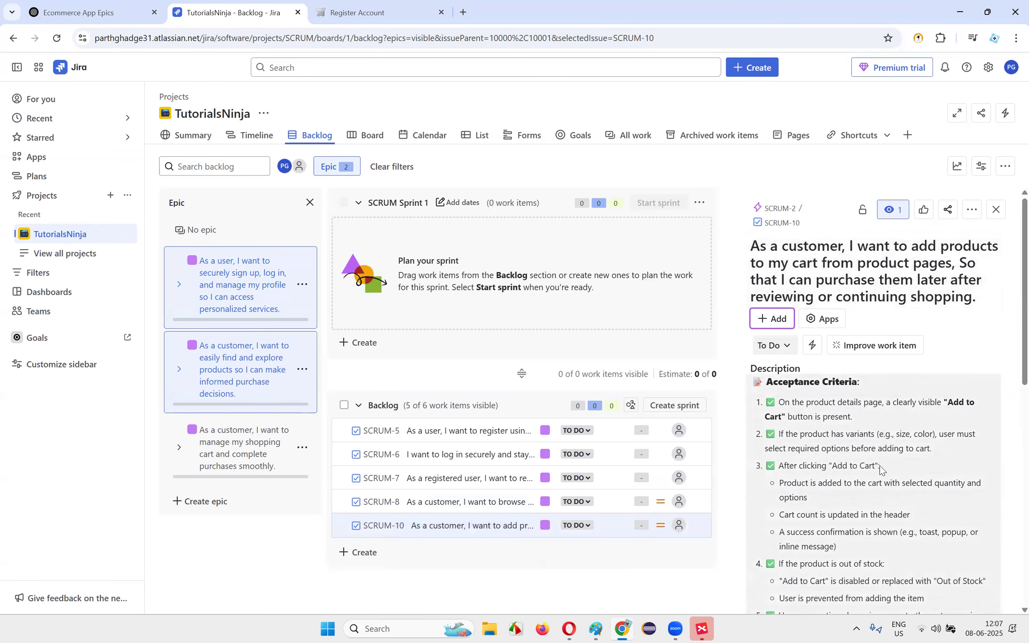
pyautogui.scroll(-8, 875, 425)
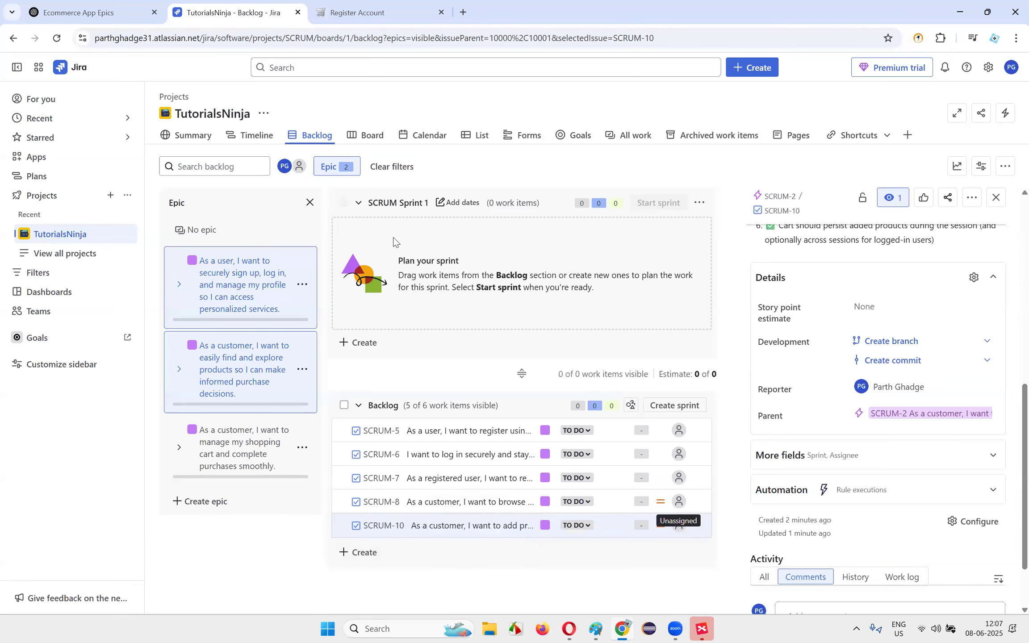
pyautogui.click(342, 167)
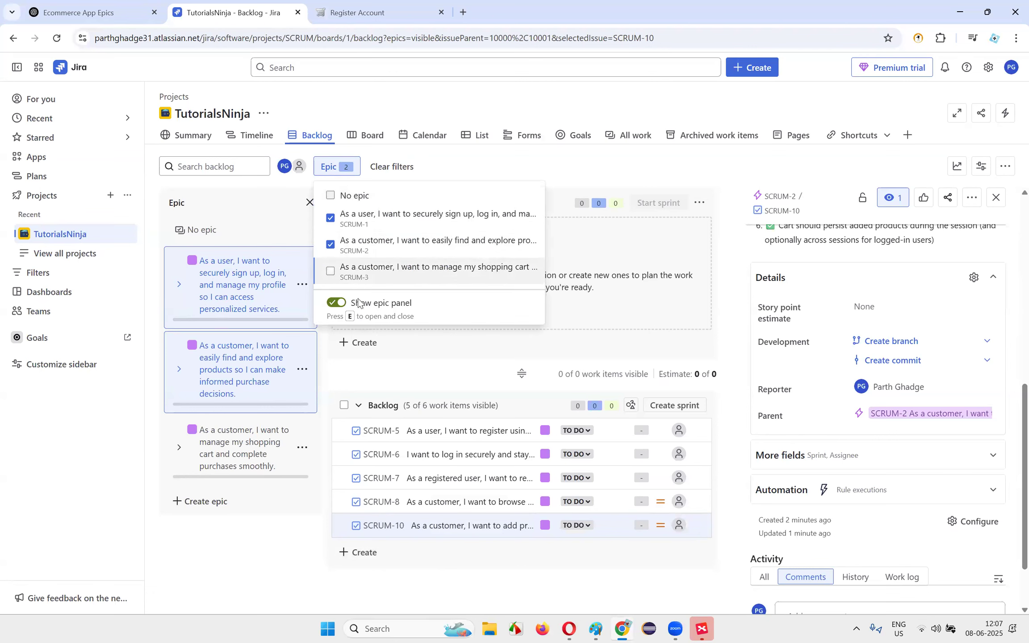
pyautogui.click(330, 272)
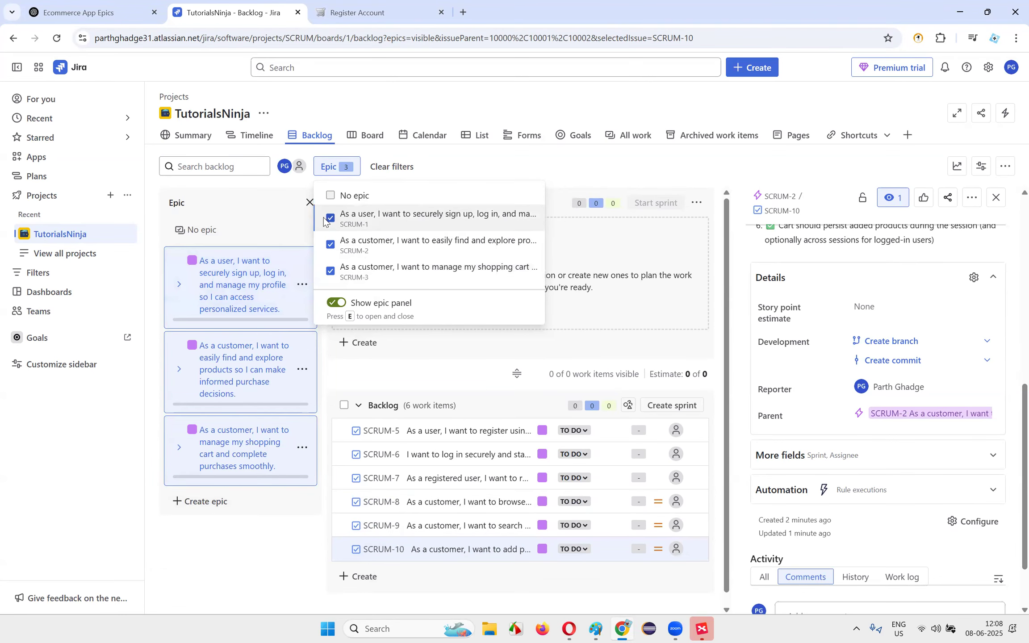
pyautogui.click(577, 183)
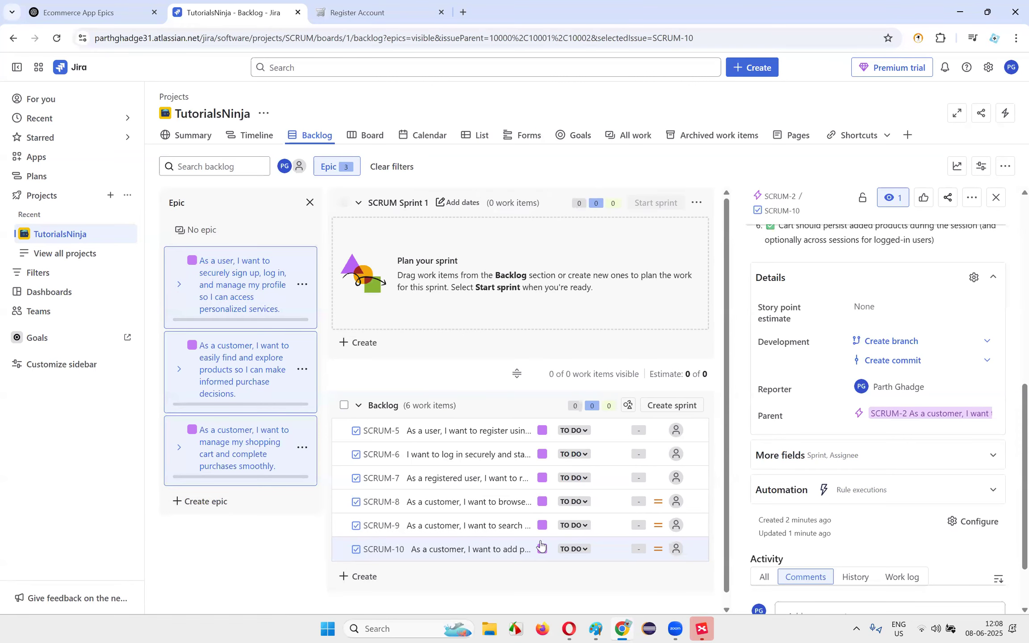
# - Change the parent of the keyword search story SCRUM-9 to the product exploration epic SCRUM-2
pyautogui.click(471, 508)
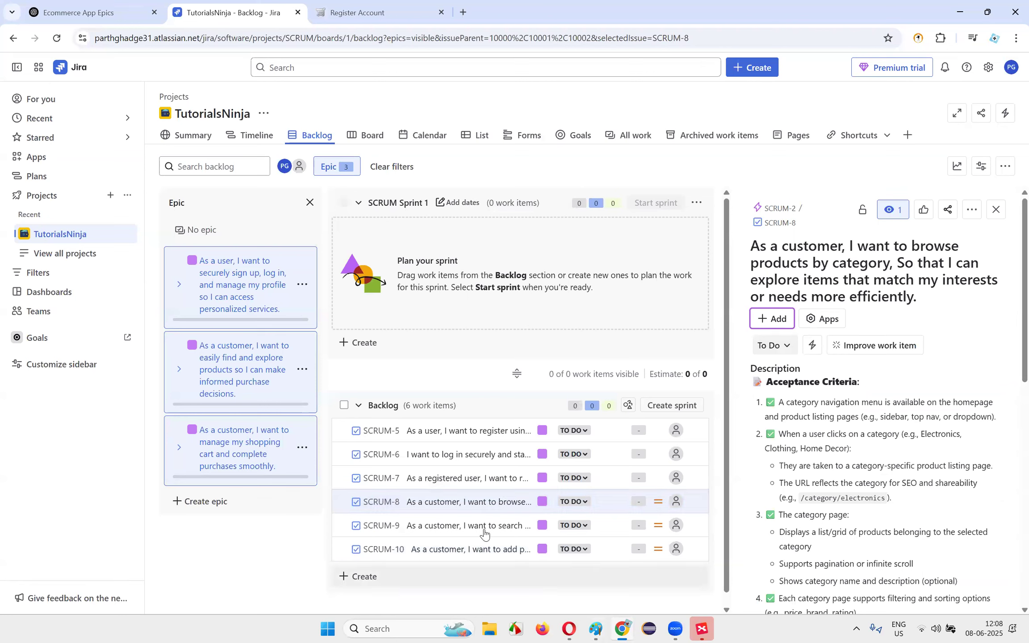
pyautogui.click(469, 525)
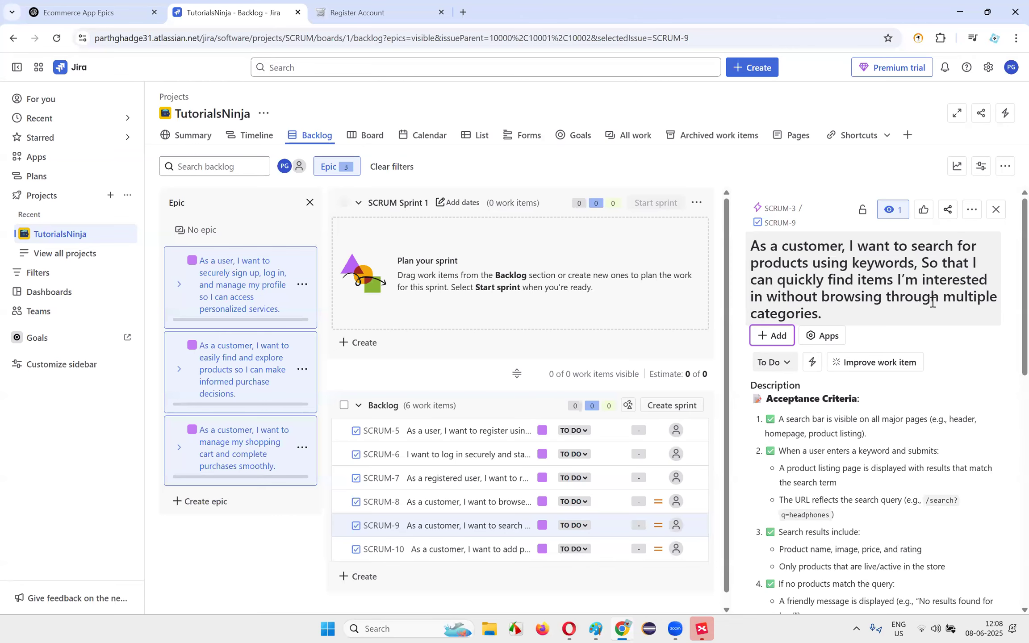
pyautogui.click(972, 210)
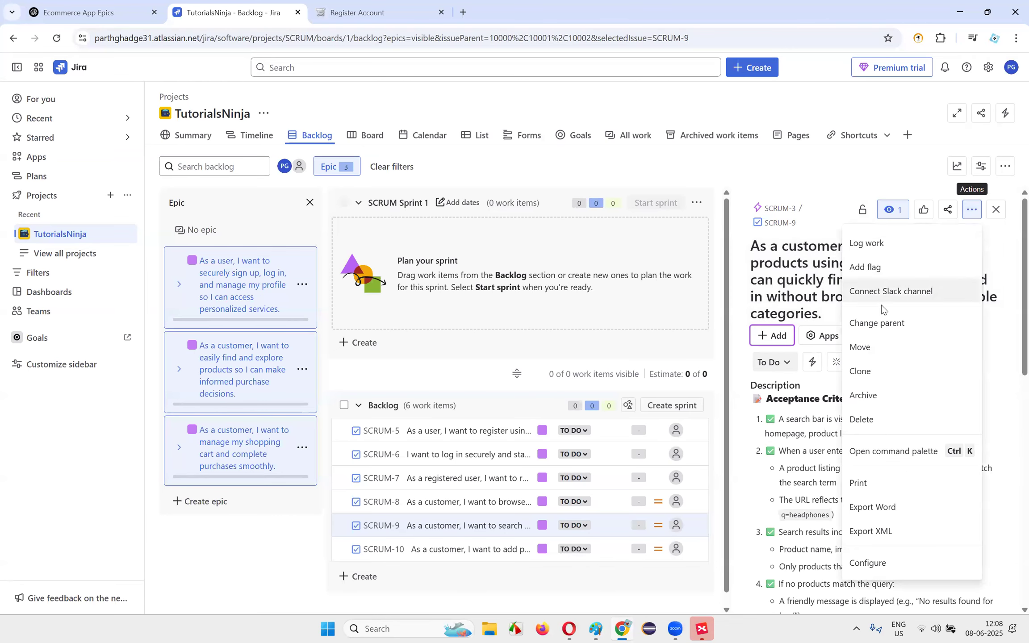
pyautogui.click(905, 325)
pyautogui.click(452, 213)
pyautogui.click(429, 277)
pyautogui.click(664, 241)
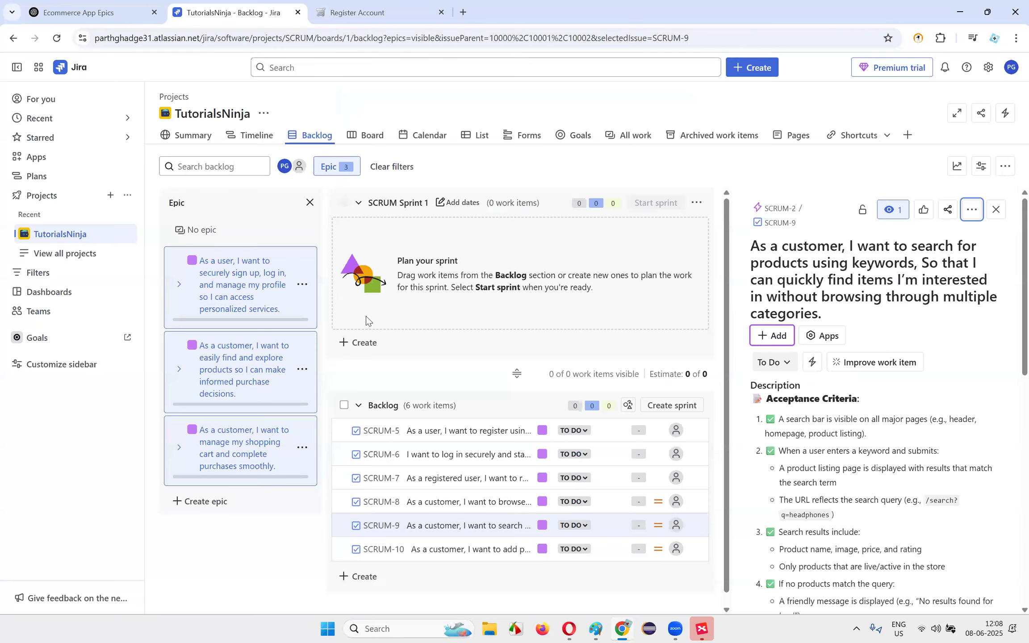
# - Change the parent of the add-to-cart story SCRUM-10 to the shopping cart epic SCRUM-3
pyautogui.click(452, 550)
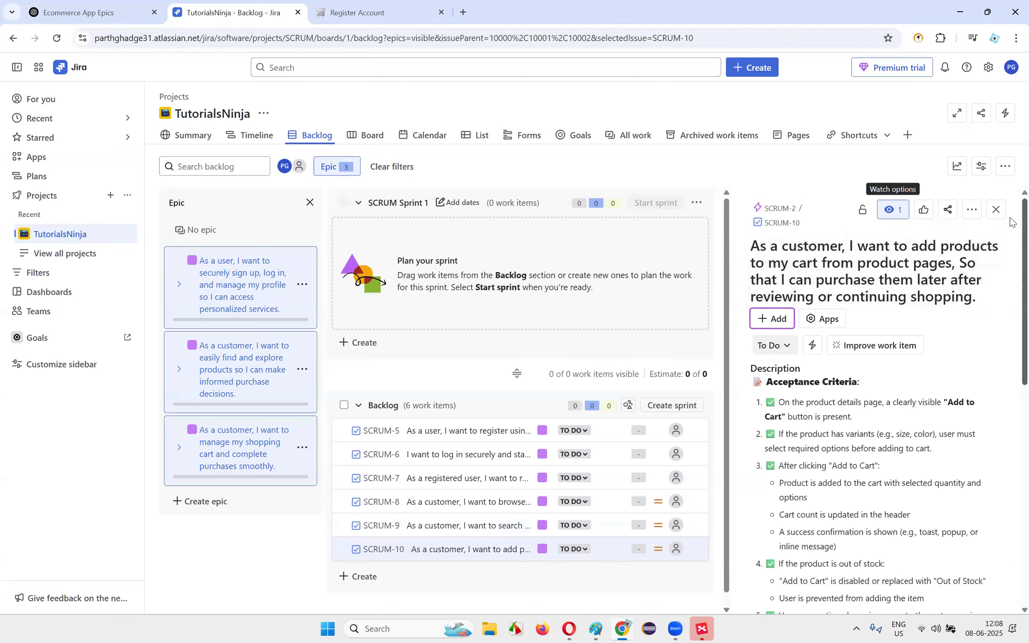
pyautogui.click(971, 209)
pyautogui.click(906, 323)
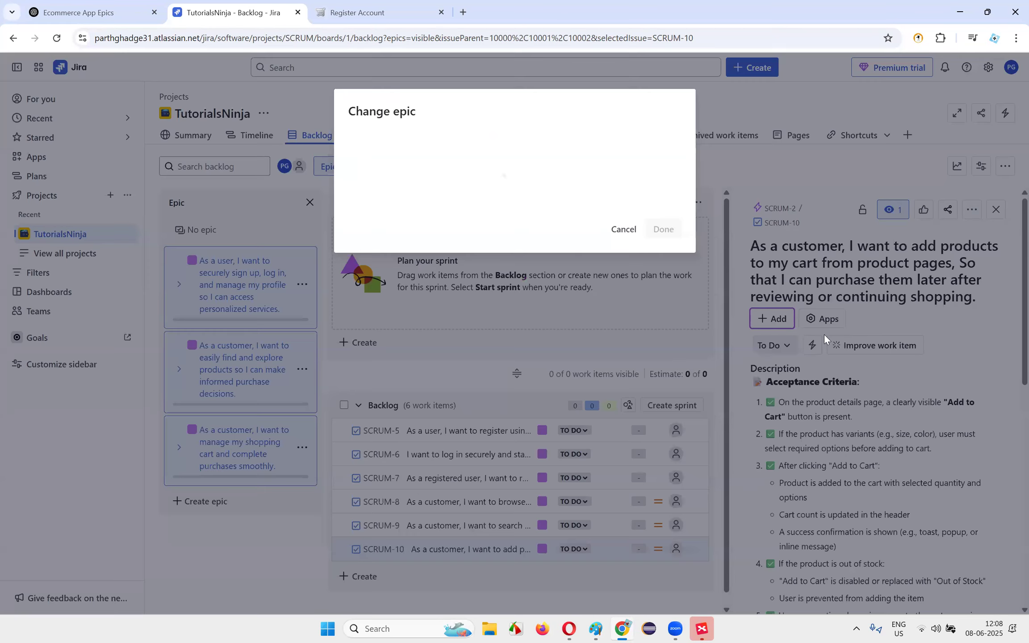
pyautogui.click(669, 205)
pyautogui.click(436, 275)
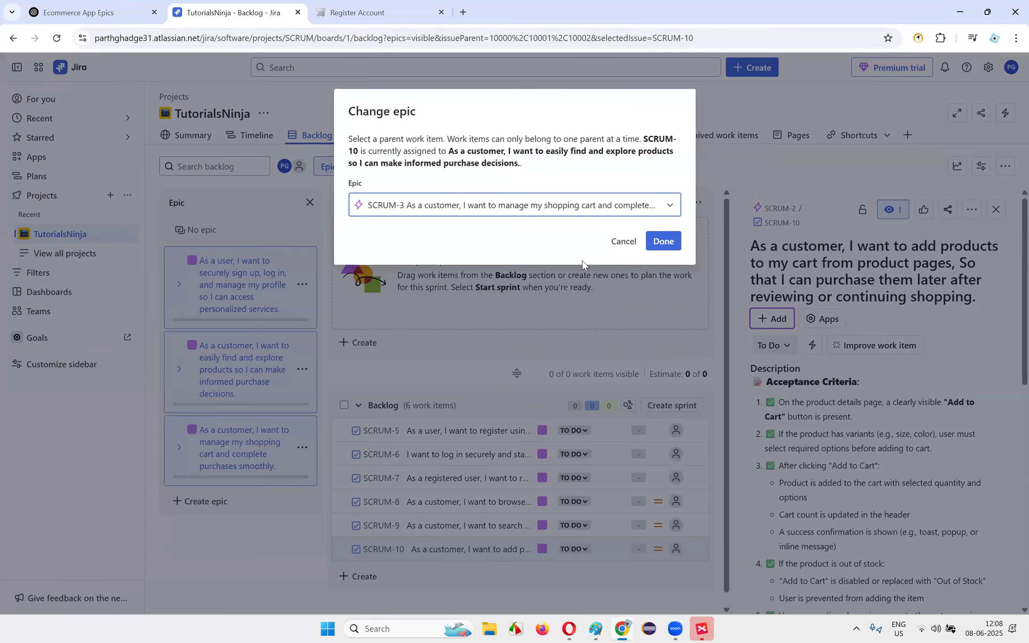
pyautogui.click(663, 239)
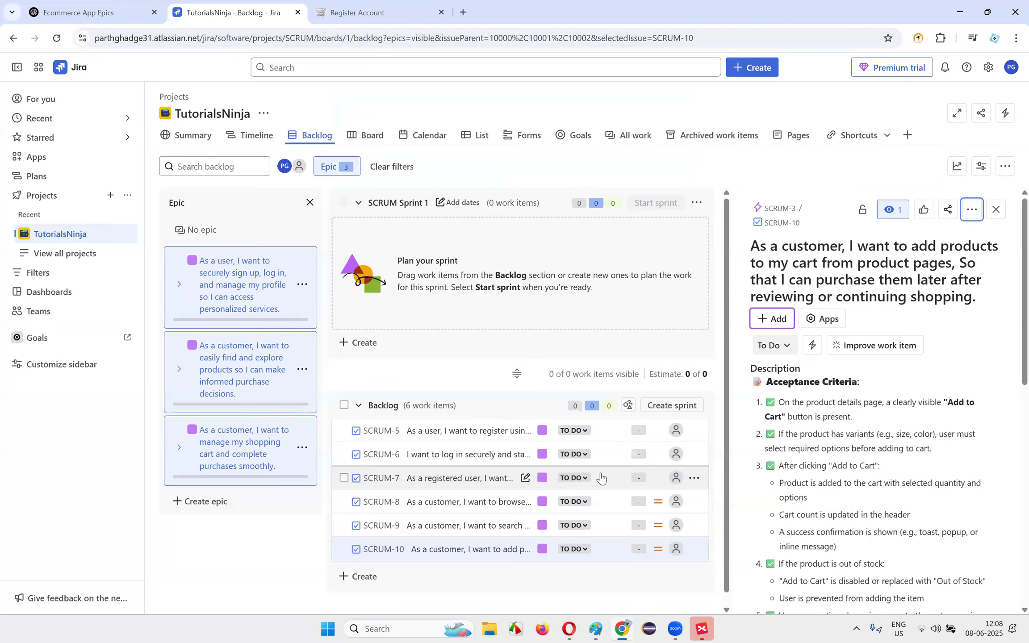
# - Examine each backlog story from SCRUM-5 to SCRUM-10 to verify which epic it is linked to
pyautogui.click(460, 432)
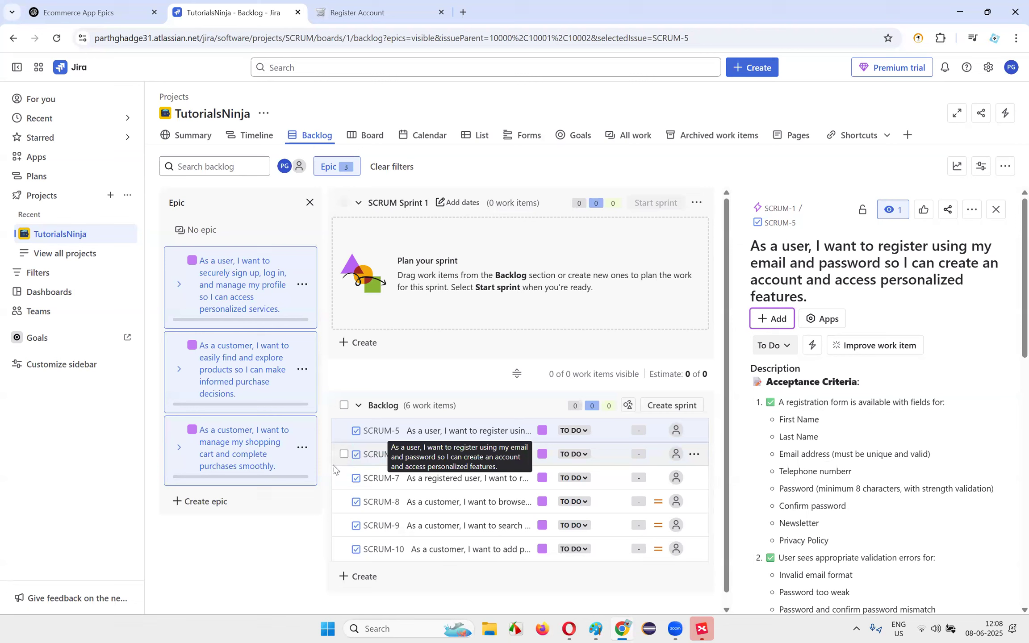
pyautogui.click(459, 454)
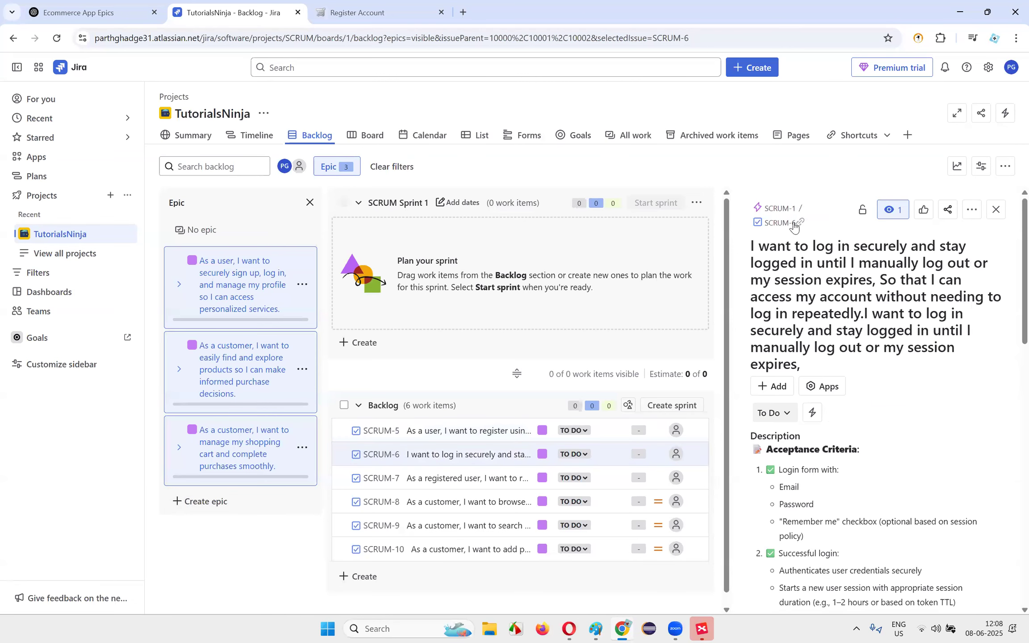
pyautogui.click(467, 478)
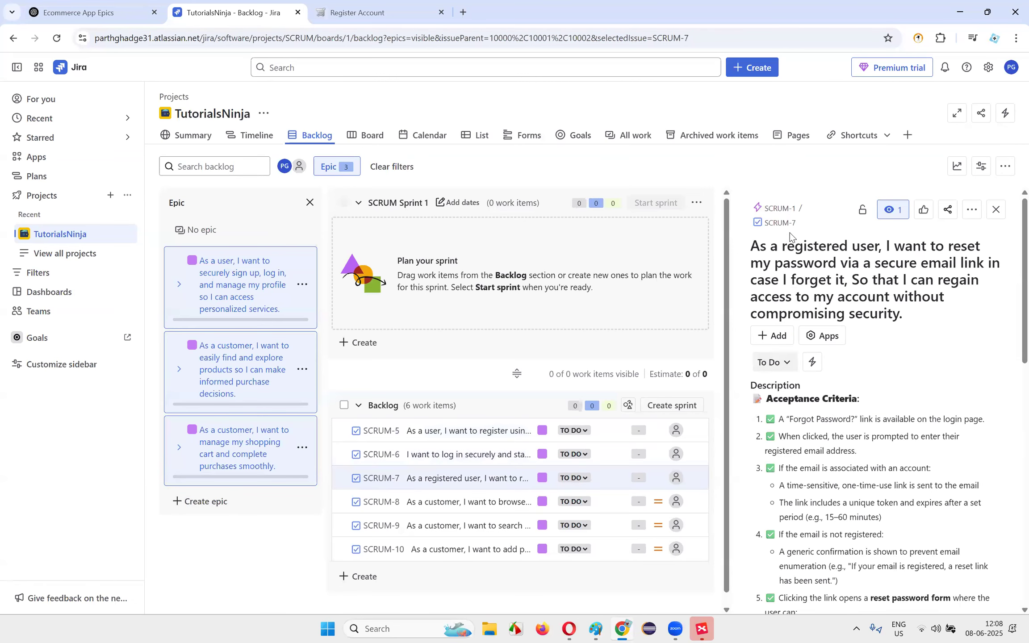
pyautogui.click(471, 501)
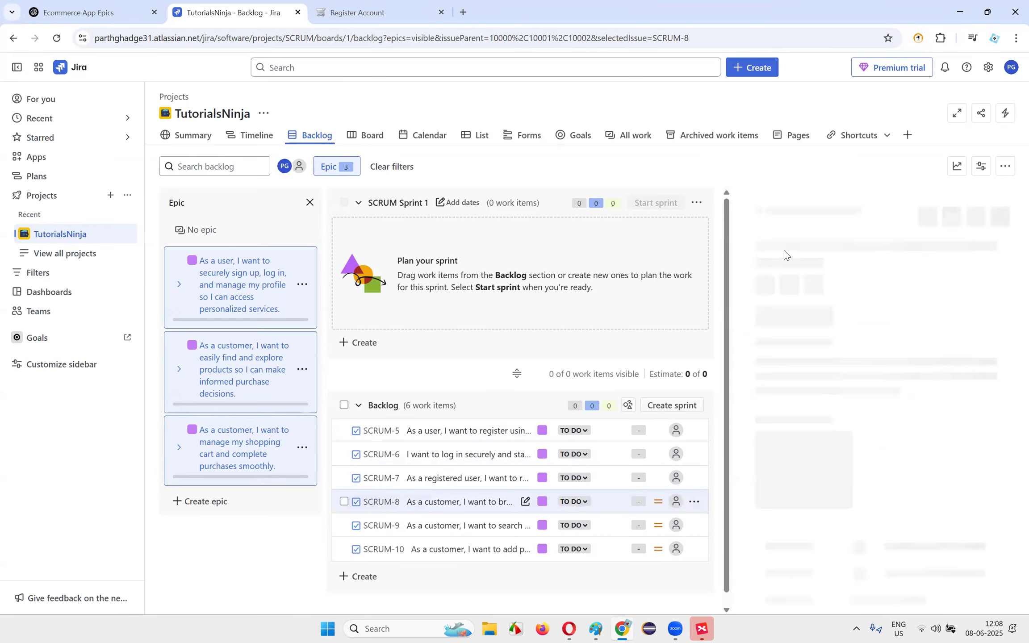
pyautogui.click(468, 525)
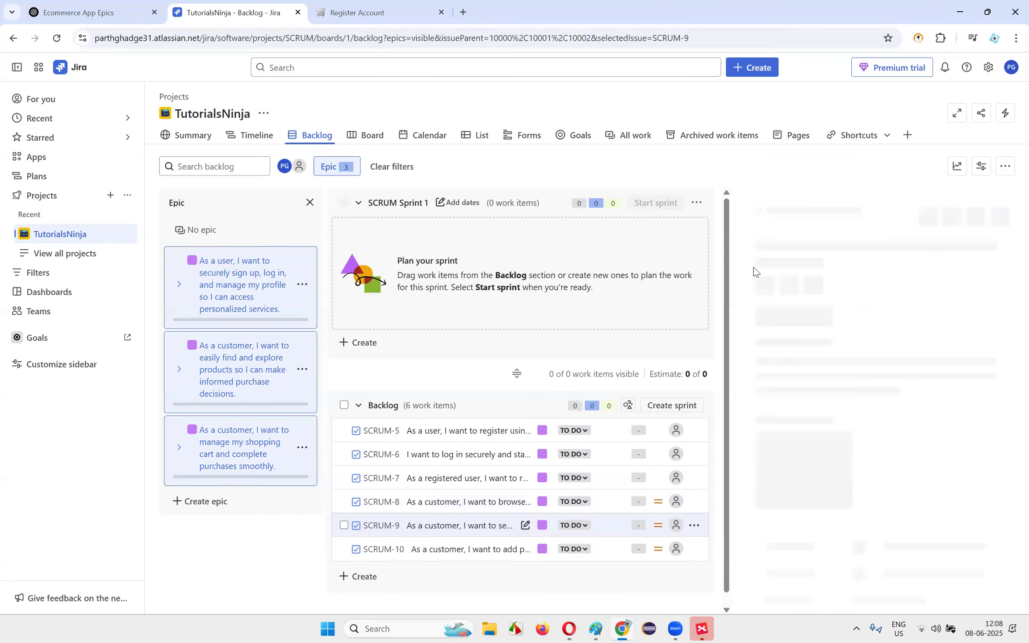
pyautogui.click(449, 550)
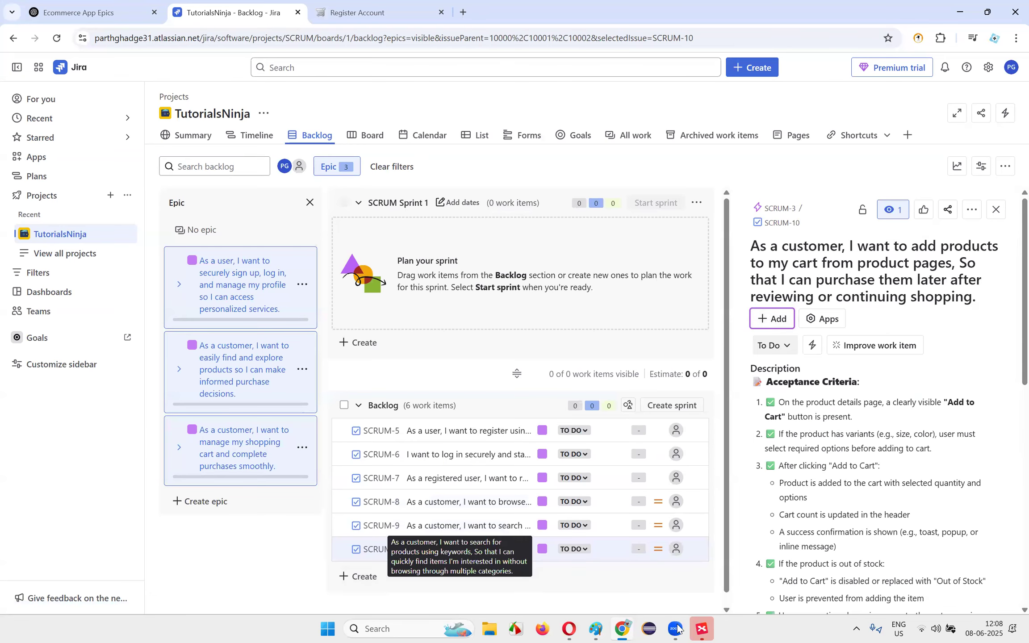
pyautogui.scroll(-10, 898, 504)
pyautogui.scroll(10, 899, 535)
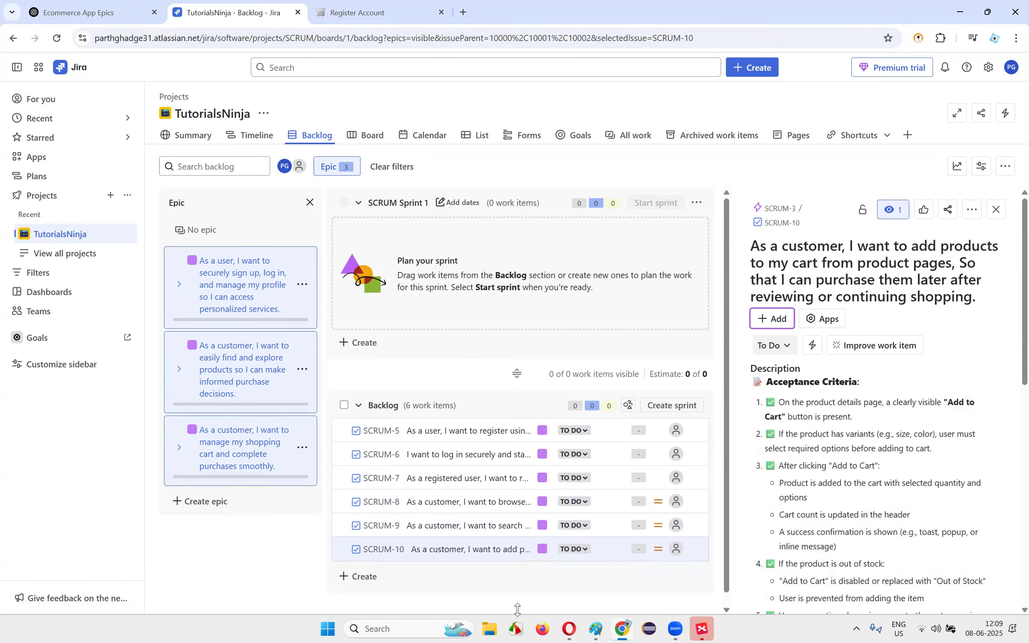
# - Switch to the ChatGPT conversation and copy the View Shopping Cart story from the shopping cart epic's child issues
pyautogui.click(625, 627)
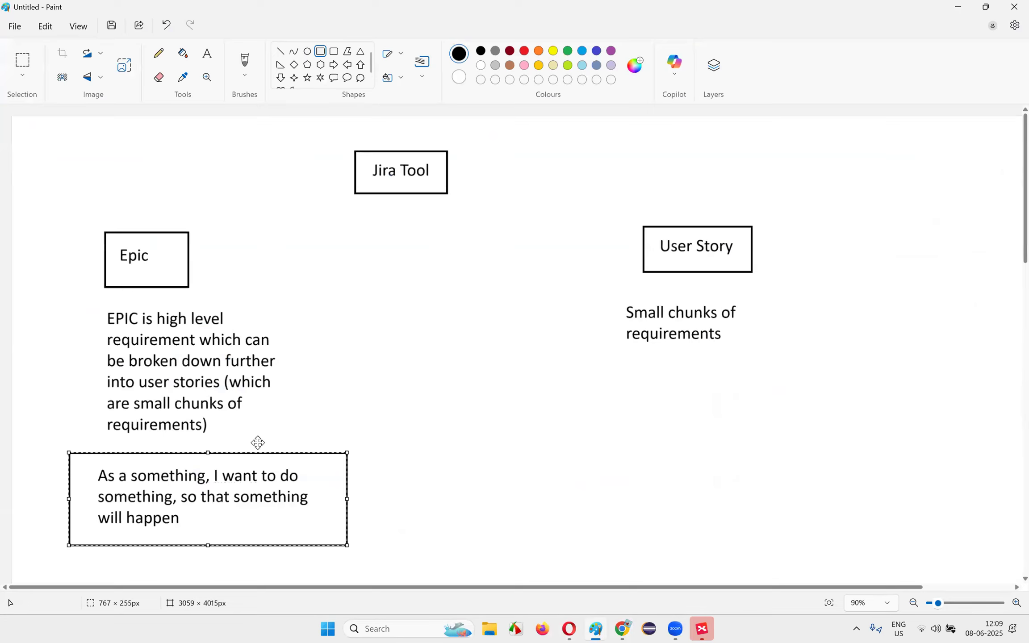
pyautogui.click(614, 625)
pyautogui.click(97, 8)
pyautogui.scroll(20, 558, 344)
pyautogui.scroll(20, 569, 283)
pyautogui.scroll(20, 644, 279)
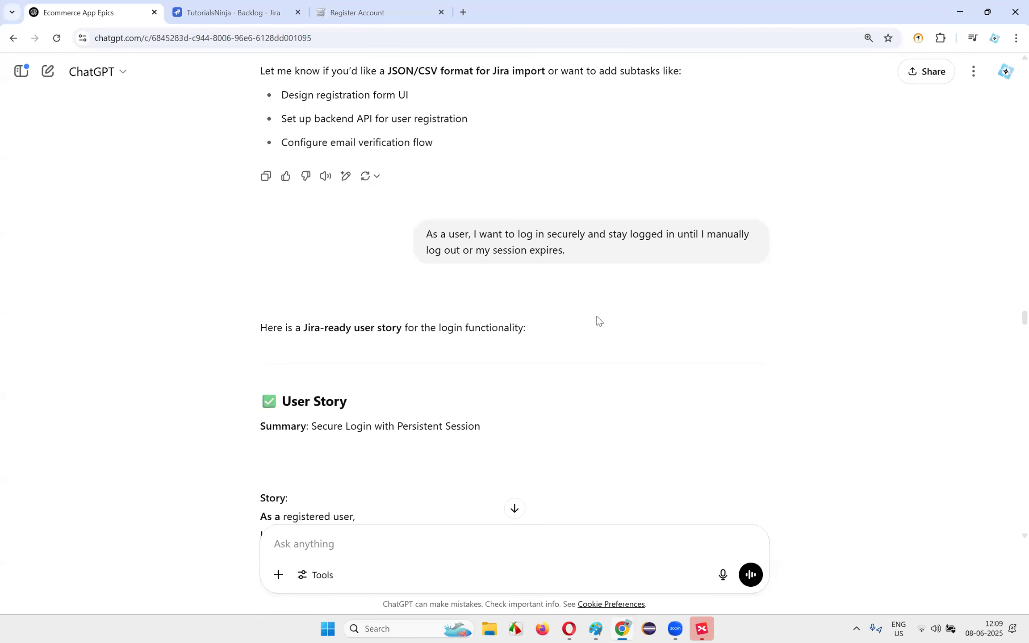
pyautogui.scroll(20, 597, 315)
pyautogui.moveTo(461, 323); pyautogui.dragTo(650, 372)
pyautogui.moveTo(412, 335); pyautogui.dragTo(592, 359)
pyautogui.click(592, 359)
pyautogui.scroll(-10, 591, 357)
pyautogui.scroll(20, 590, 349)
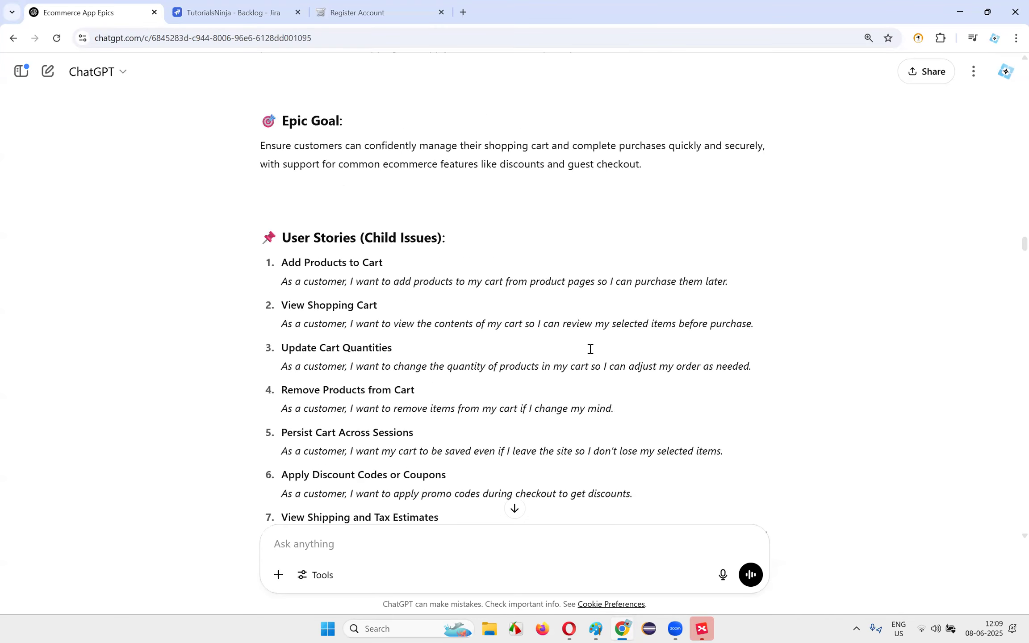
pyautogui.scroll(8, 590, 349)
pyautogui.moveTo(501, 318); pyautogui.dragTo(642, 349)
pyautogui.scroll(-15, 555, 352)
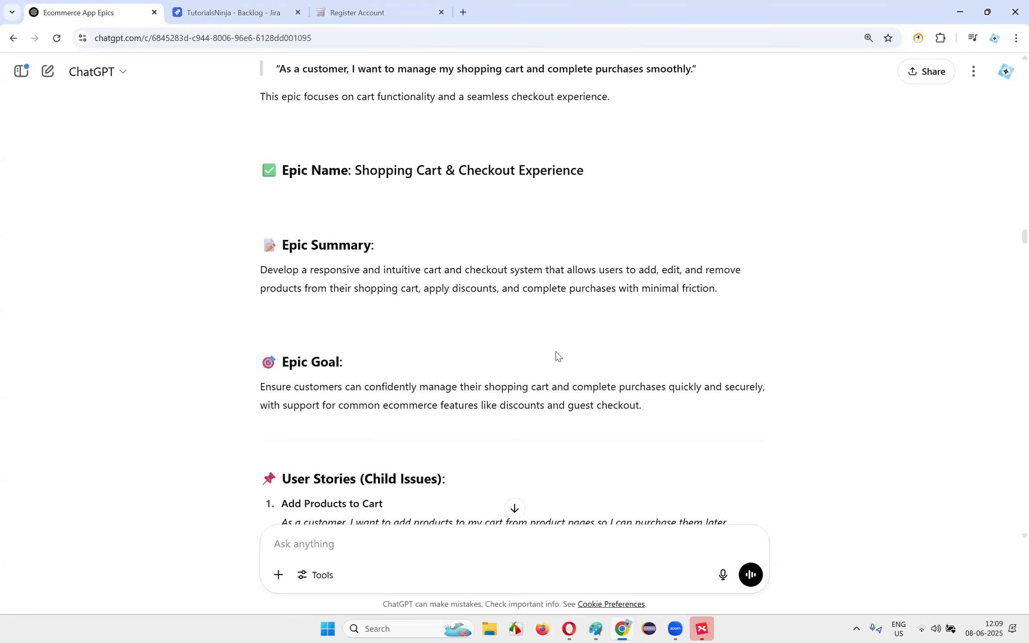
pyautogui.moveTo(278, 209); pyautogui.dragTo(759, 206)
pyautogui.rightClick(756, 207)
pyautogui.click(743, 222)
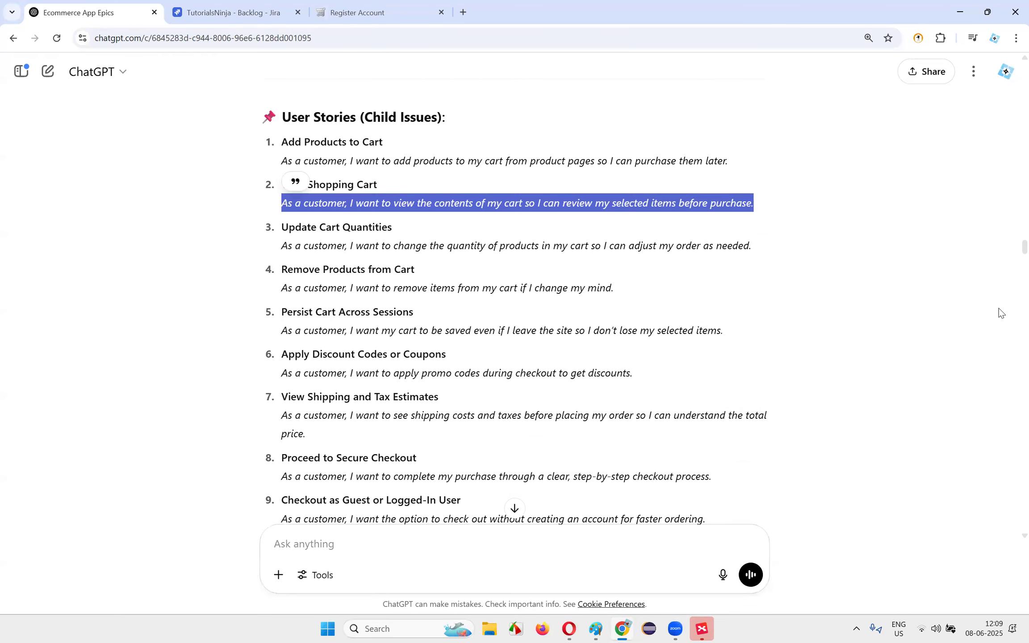
# - Submit the copied view-cart story as a new ChatGPT prompt to generate a Jira-ready user story
pyautogui.scroll(-20, 607, 606)
pyautogui.click(357, 545)
pyautogui.hotkey('ctrl', 'v')
pyautogui.press('Return')
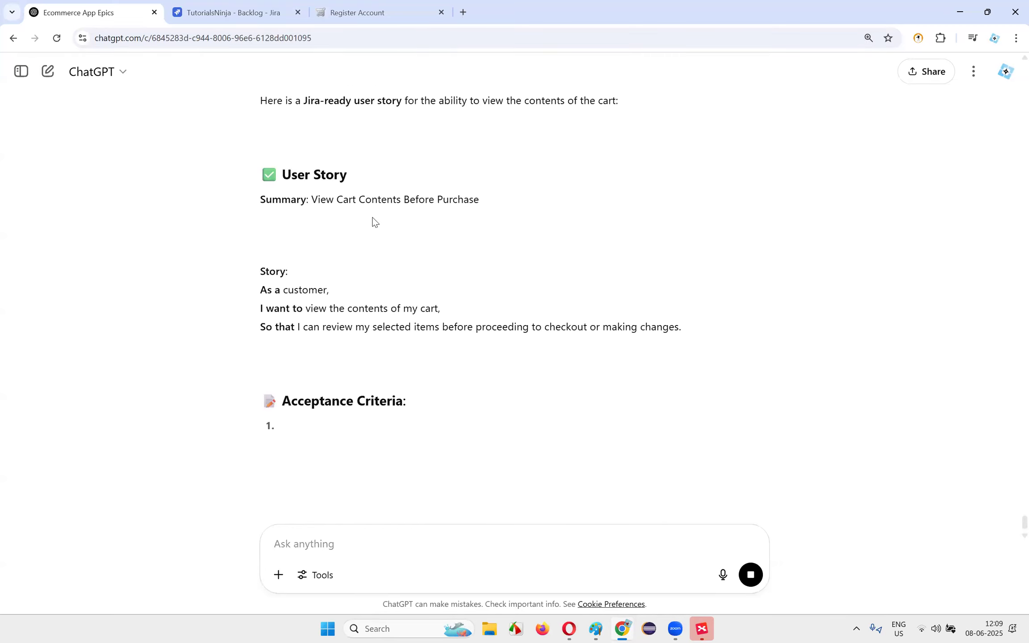
# - Copy the generated view-cart story text from ChatGPT and create a backlog work item with it in Jira
pyautogui.moveTo(252, 291); pyautogui.dragTo(738, 329)
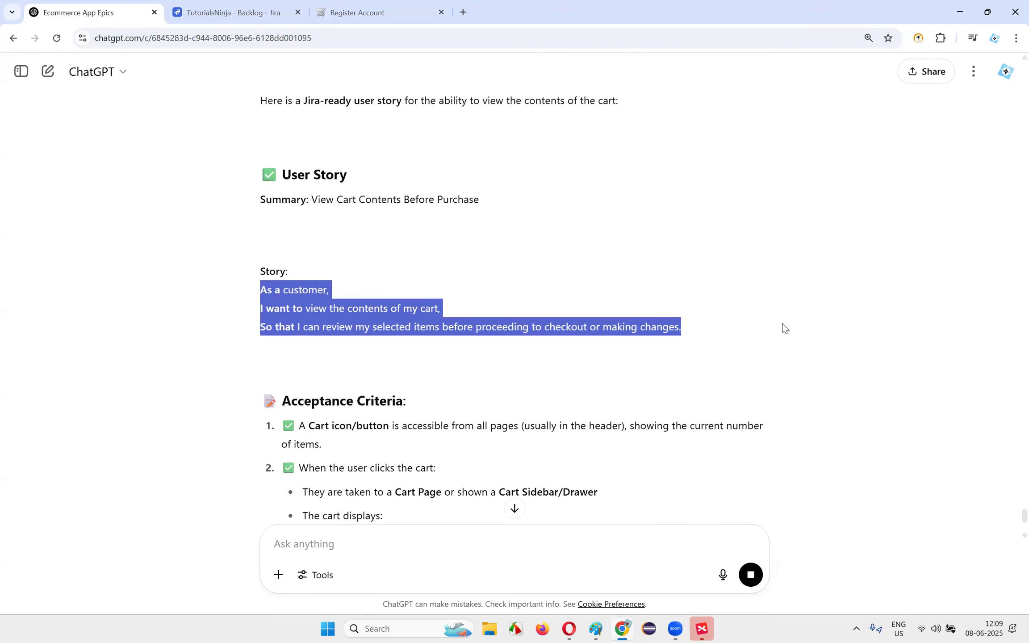
pyautogui.hotkey('ctrl', 'Tab')
pyautogui.scroll(-1, 408, 515)
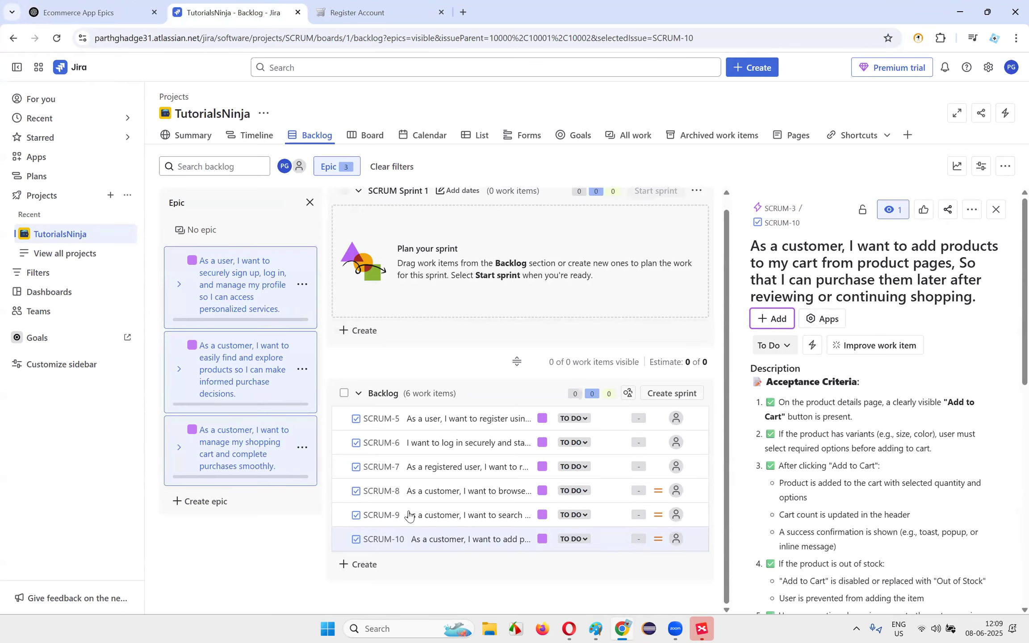
pyautogui.click(364, 564)
pyautogui.hotkey('ctrl', 'v')
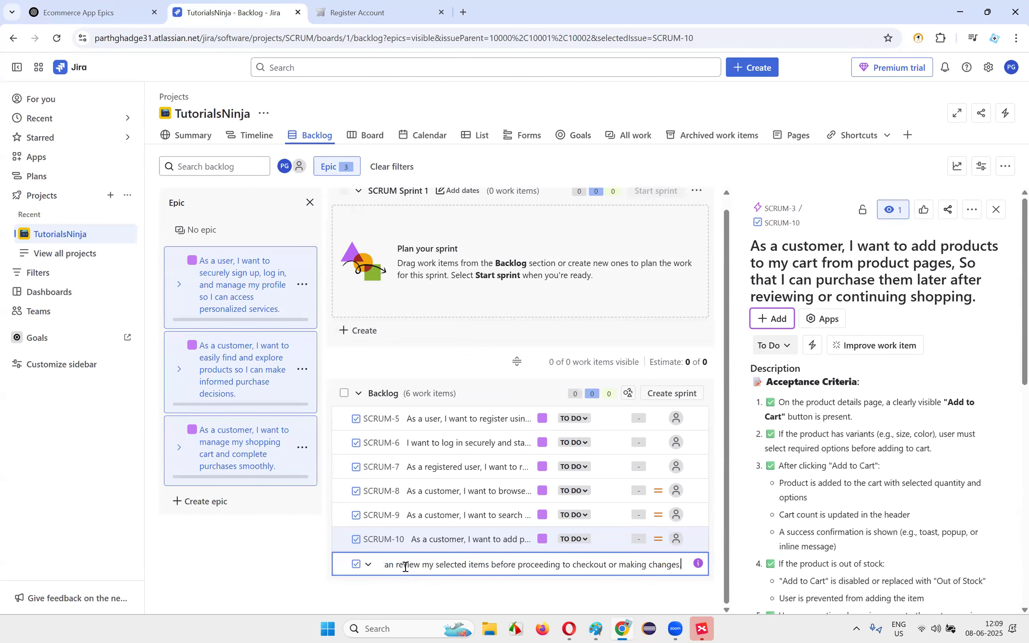
pyautogui.press('Return')
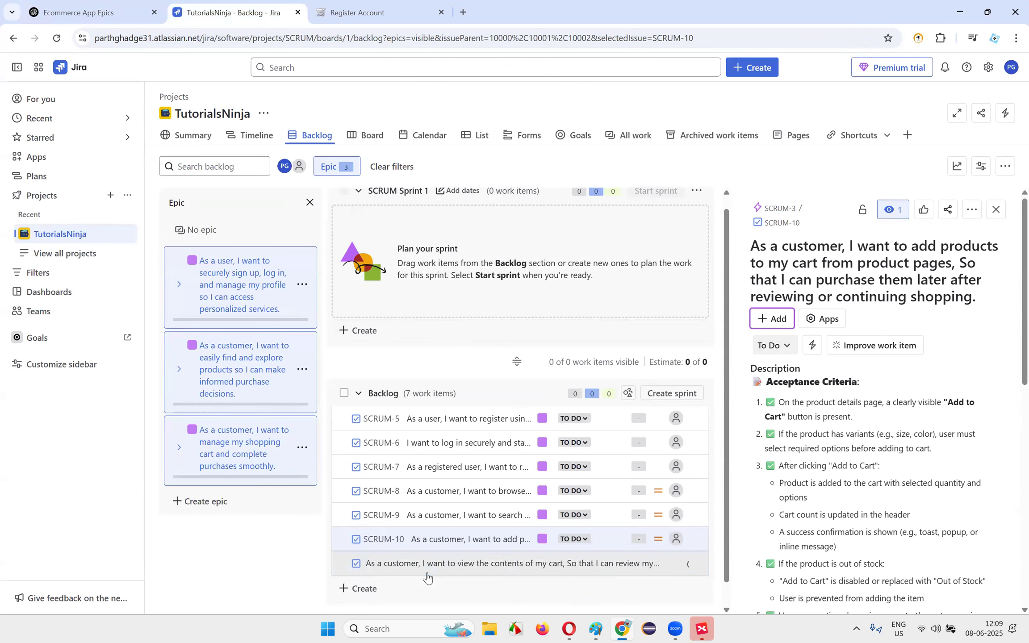
# - Copy the view-cart acceptance criteria from ChatGPT, save them as the description of SCRUM-11 in Jira, and check its details
pyautogui.click(468, 565)
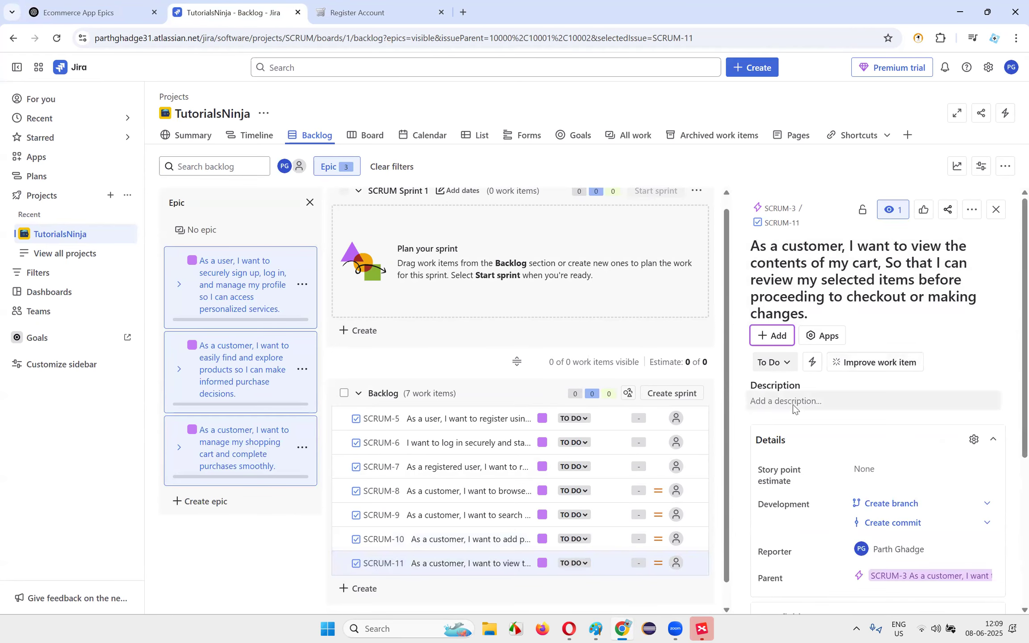
pyautogui.click(793, 402)
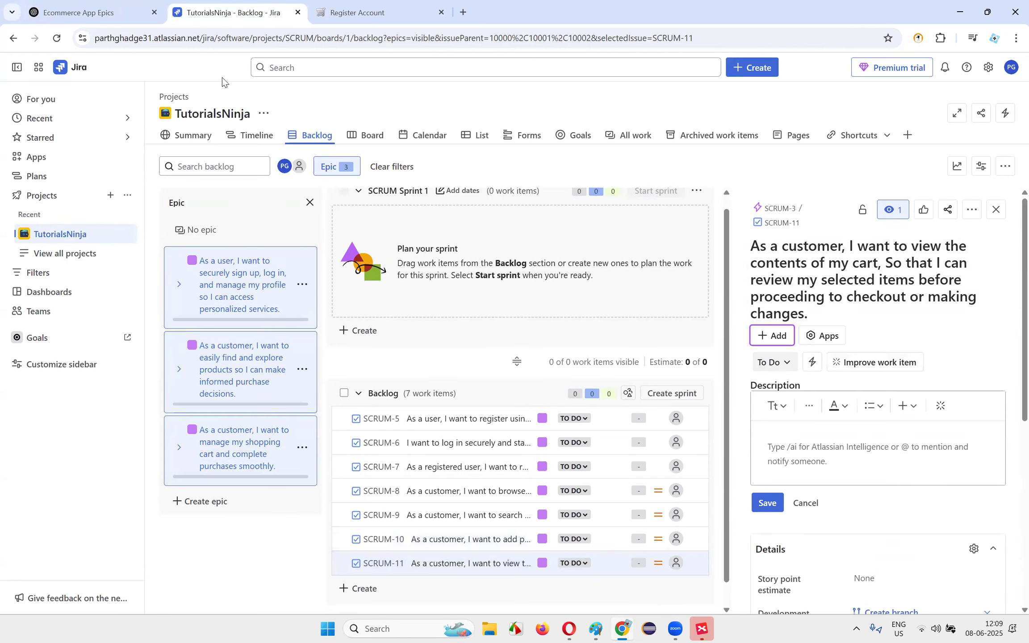
pyautogui.click(95, 12)
pyautogui.moveTo(263, 158); pyautogui.dragTo(631, 355)
pyautogui.scroll(-2, 447, 297)
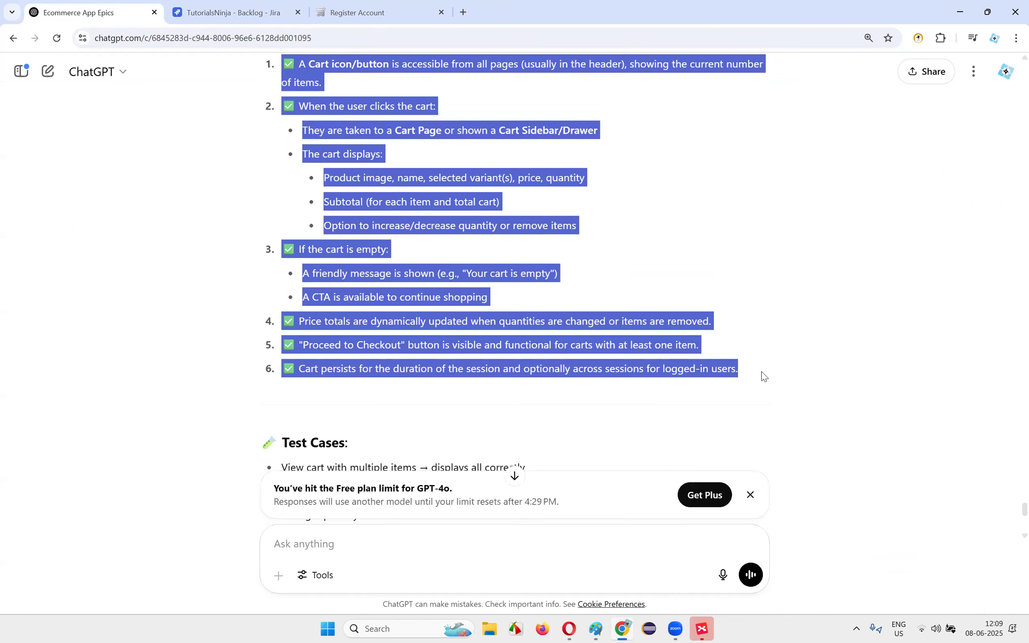
pyautogui.click(267, 16)
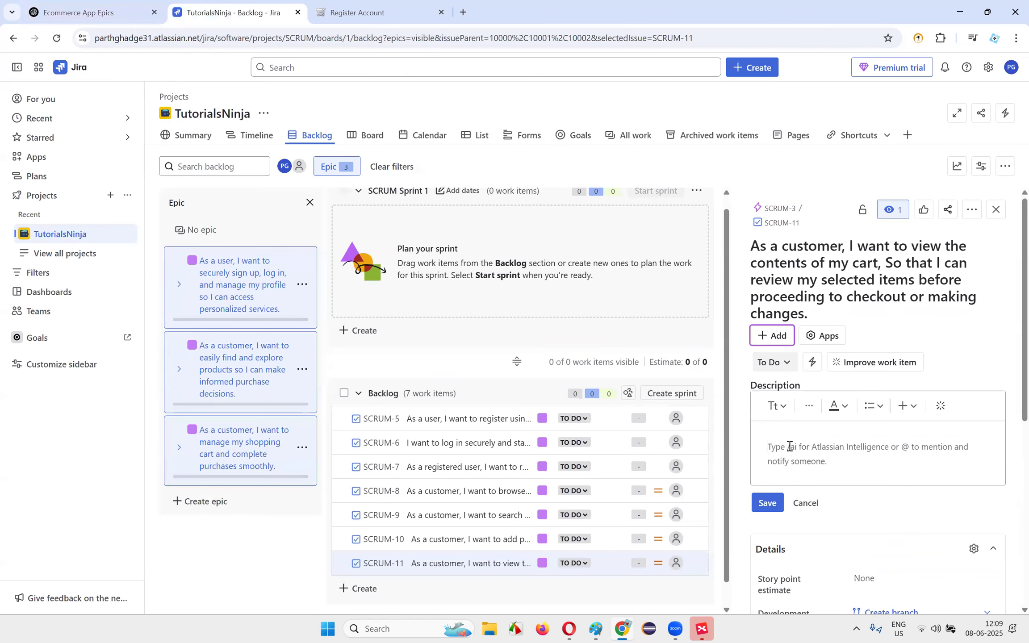
pyautogui.hotkey('ctrl', 'v')
pyautogui.scroll(-7, 860, 416)
pyautogui.scroll(3, 775, 361)
pyautogui.click(773, 437)
pyautogui.scroll(5, 920, 419)
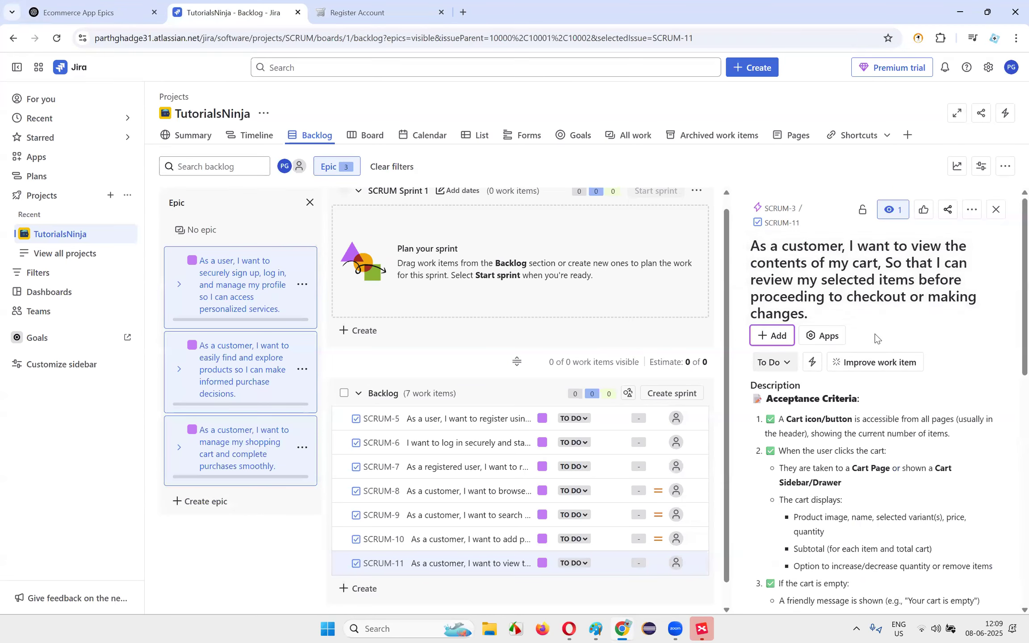
pyautogui.scroll(-3, 918, 364)
pyautogui.scroll(-6, 918, 365)
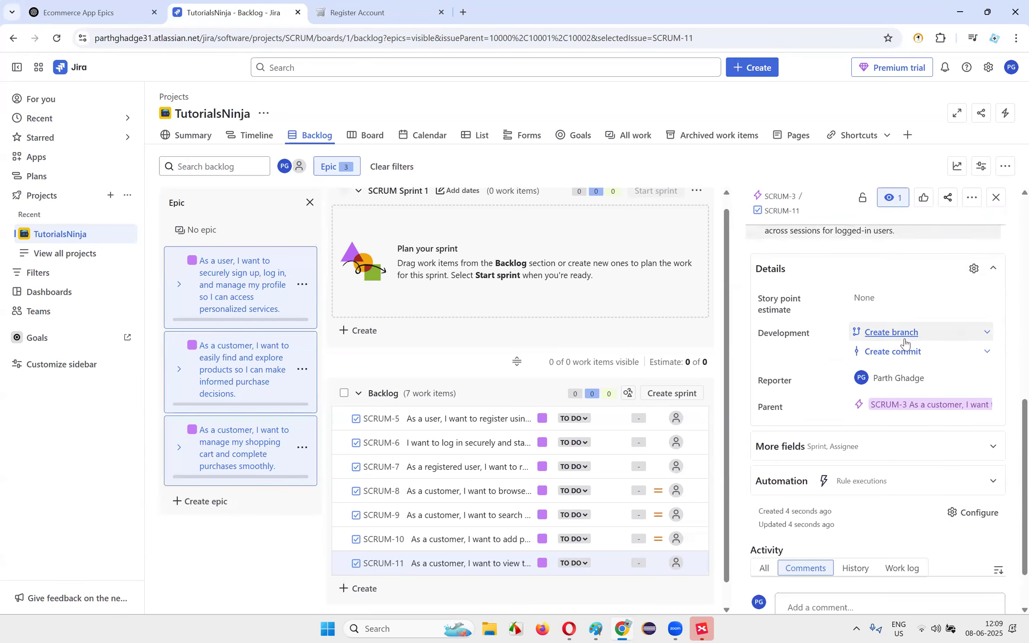
pyautogui.scroll(10, 786, 214)
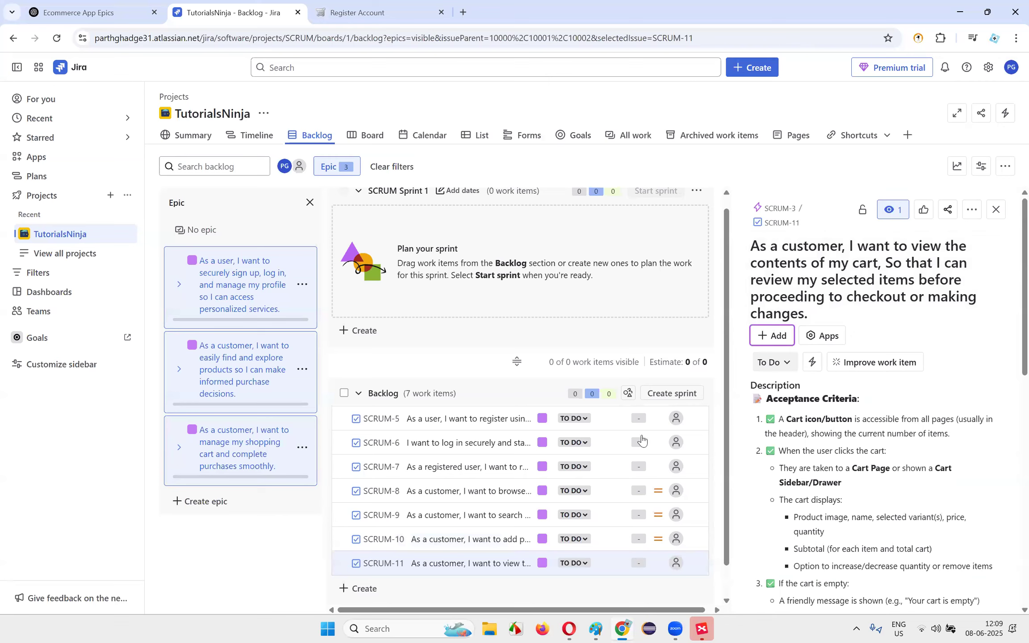
pyautogui.scroll(-1, 403, 532)
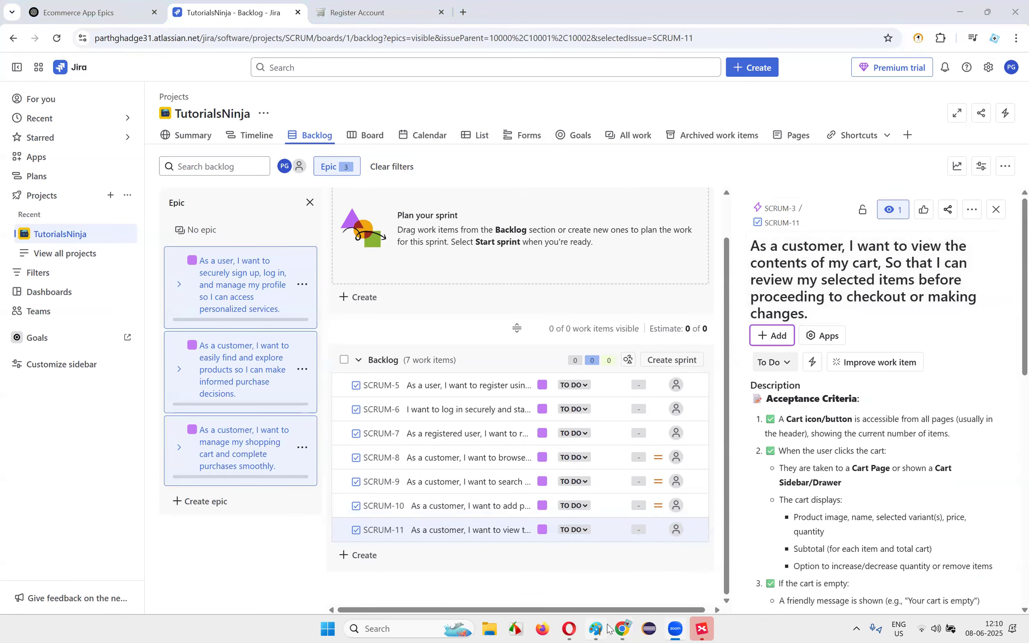
# - Return to ChatGPT and copy the Update Cart Quantities story from the shopping cart epic's child issues
pyautogui.click(142, 14)
pyautogui.scroll(10, 643, 313)
pyautogui.scroll(15, 643, 280)
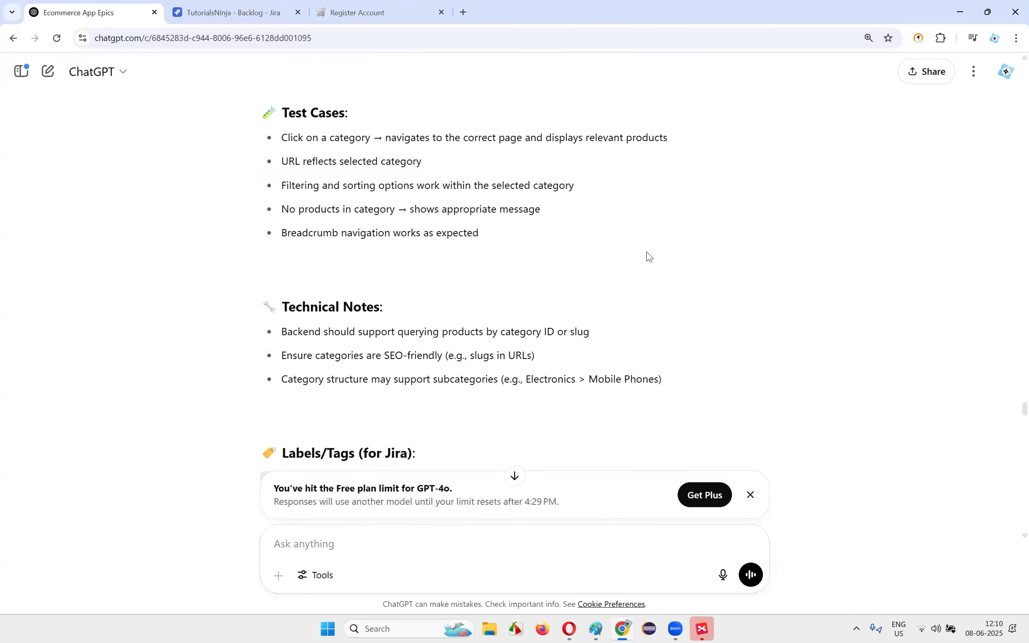
pyautogui.scroll(15, 656, 258)
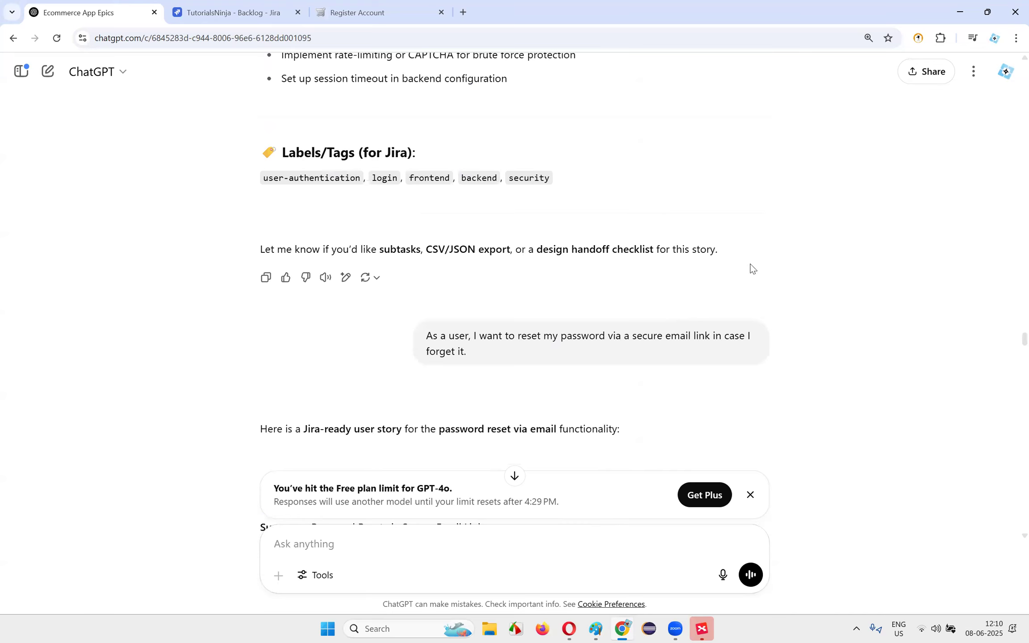
pyautogui.scroll(15, 750, 266)
pyautogui.scroll(-4, 759, 270)
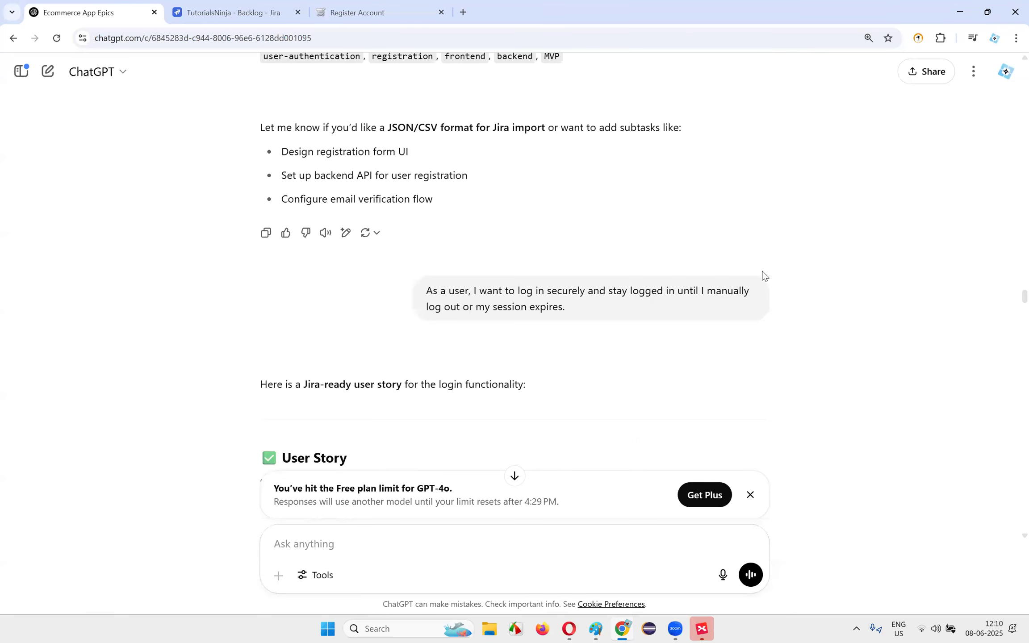
pyautogui.scroll(20, 770, 271)
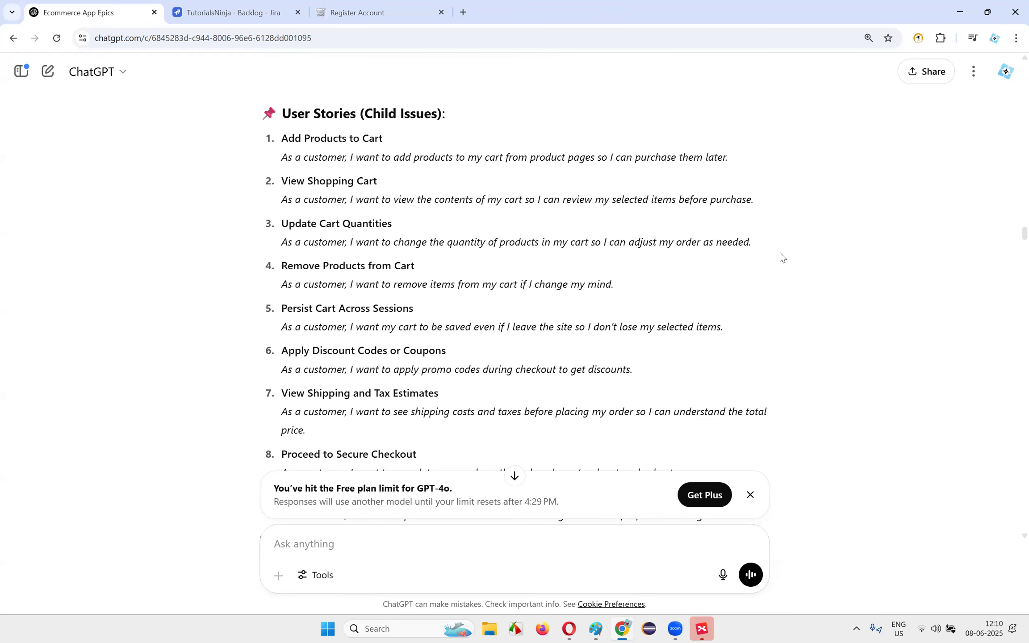
pyautogui.scroll(-8, 523, 267)
pyautogui.moveTo(288, 319); pyautogui.dragTo(482, 380)
pyautogui.scroll(-4, 546, 362)
pyautogui.moveTo(283, 242); pyautogui.dragTo(429, 289)
pyautogui.click(426, 291)
pyautogui.moveTo(284, 243); pyautogui.dragTo(750, 253)
pyautogui.hotkey('ctrl', 'c')
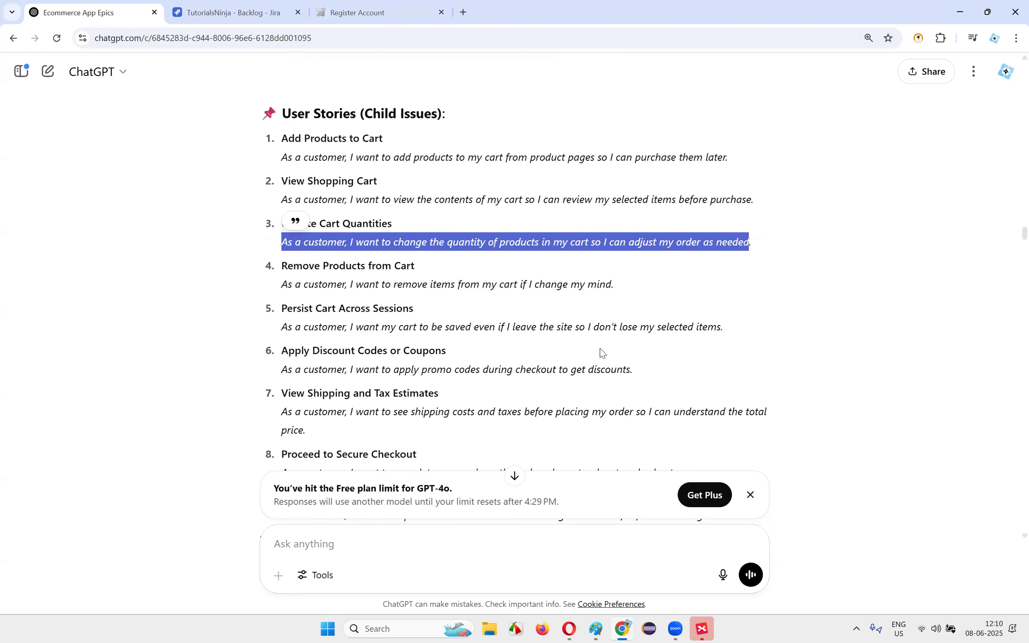
# - Submit the copied cart quantity story as a new ChatGPT prompt to generate a Jira-ready user story
pyautogui.moveTo(1022, 234); pyautogui.dragTo(1023, 567)
pyautogui.hotkey('ctrl', 'v')
pyautogui.hotkey('shift', 'Return')
pyautogui.press('Return')
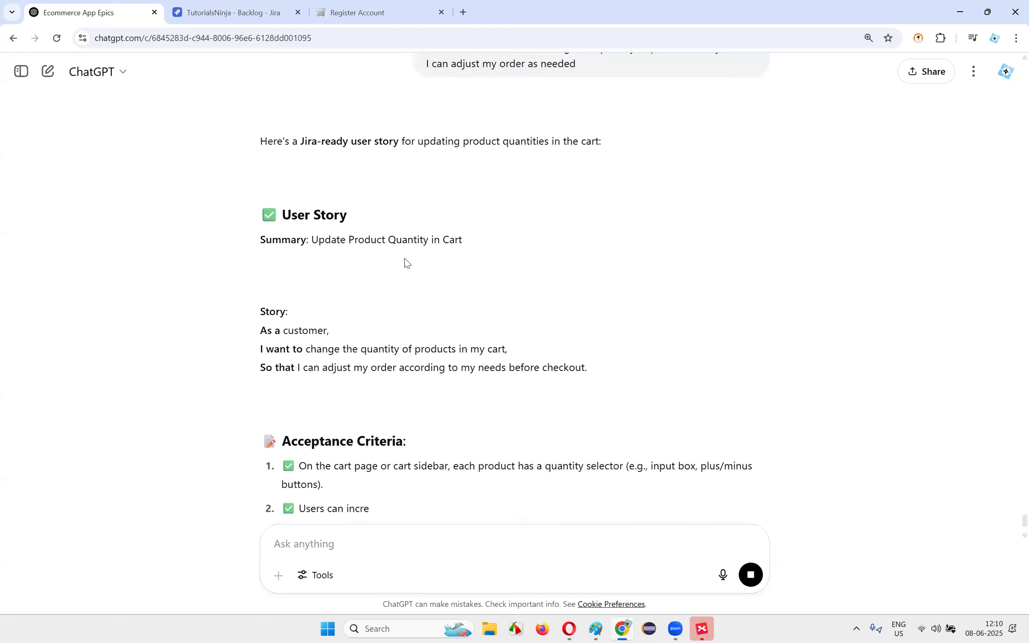
# - Copy the generated cart quantity story text from ChatGPT and create a backlog work item with it in Jira
pyautogui.scroll(-1, 404, 263)
pyautogui.moveTo(259, 263); pyautogui.dragTo(633, 305)
pyautogui.hotkey('ctrl', 'c')
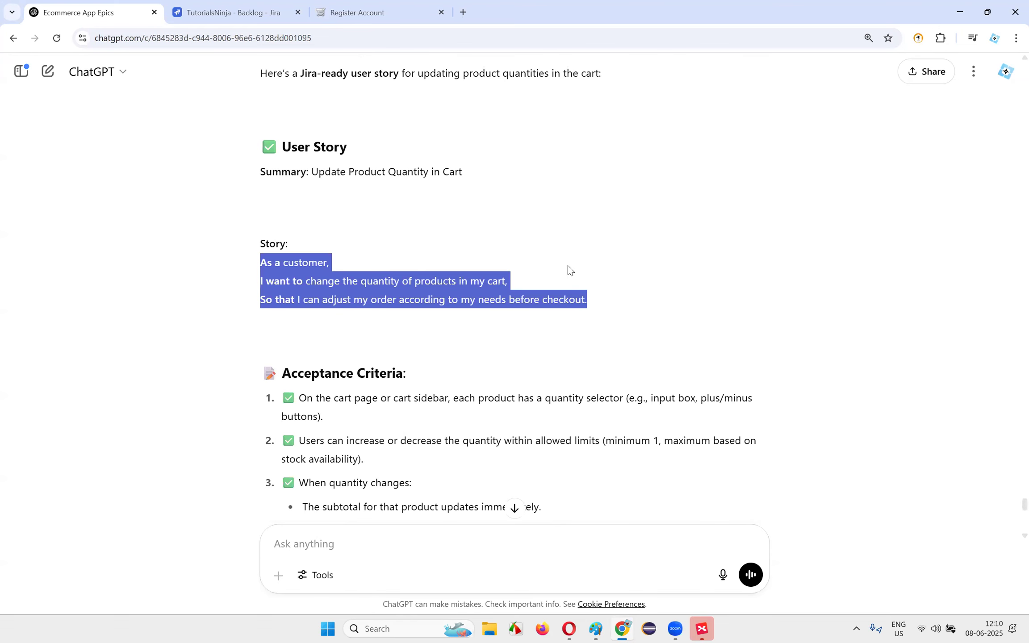
pyautogui.hotkey('ctrl', 'Tab')
pyautogui.click(359, 554)
pyautogui.hotkey('ctrl', 'v')
pyautogui.press('Return')
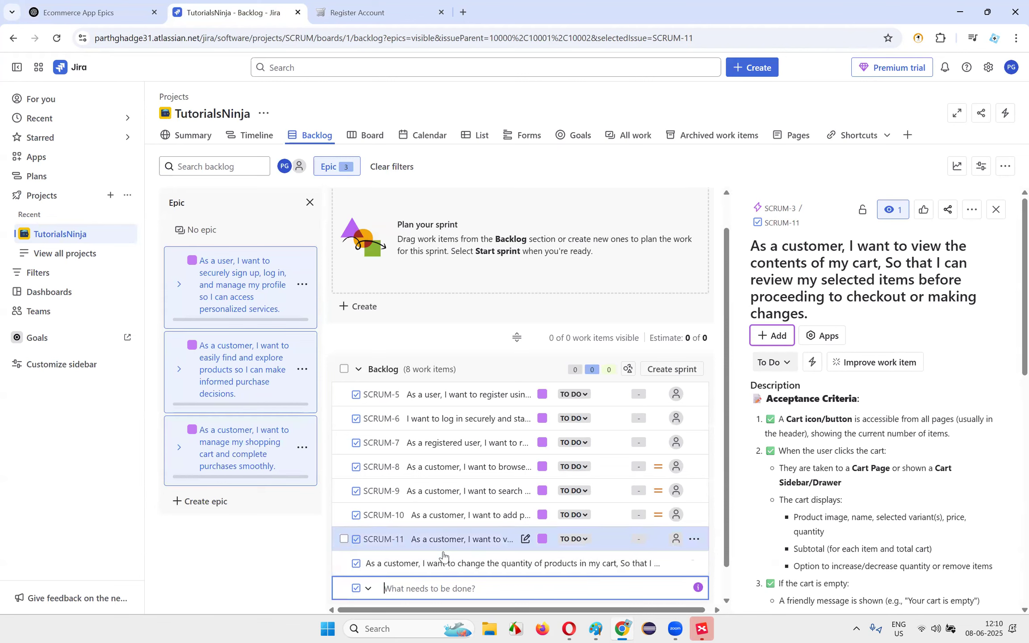
# - Open the description of SCRUM-12 for editing, then switch to ChatGPT and select the cart quantity story's acceptance criteria for copying
pyautogui.click(444, 561)
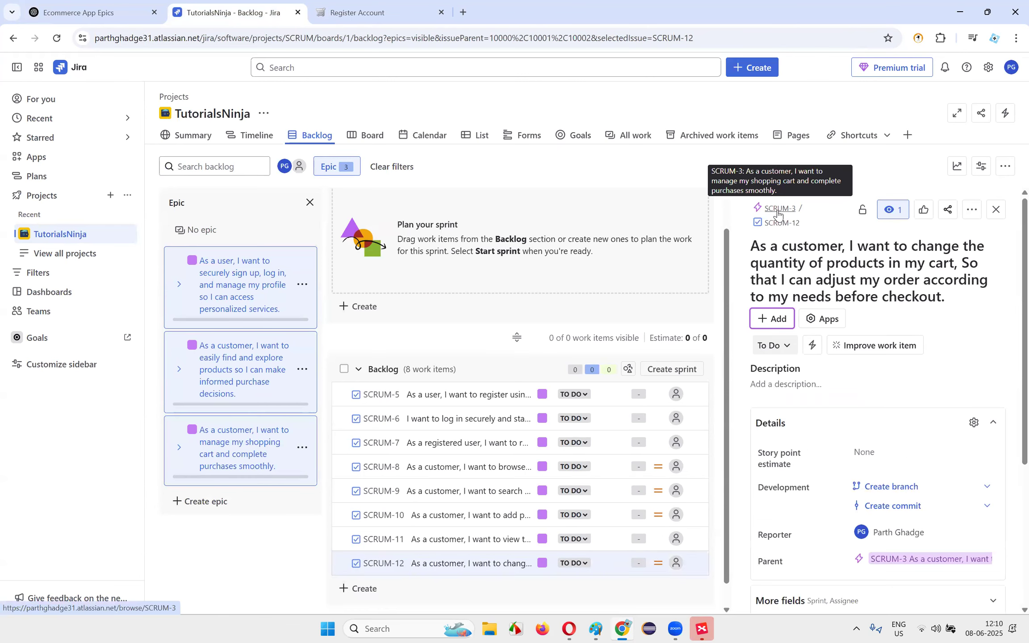
pyautogui.scroll(-3, 875, 372)
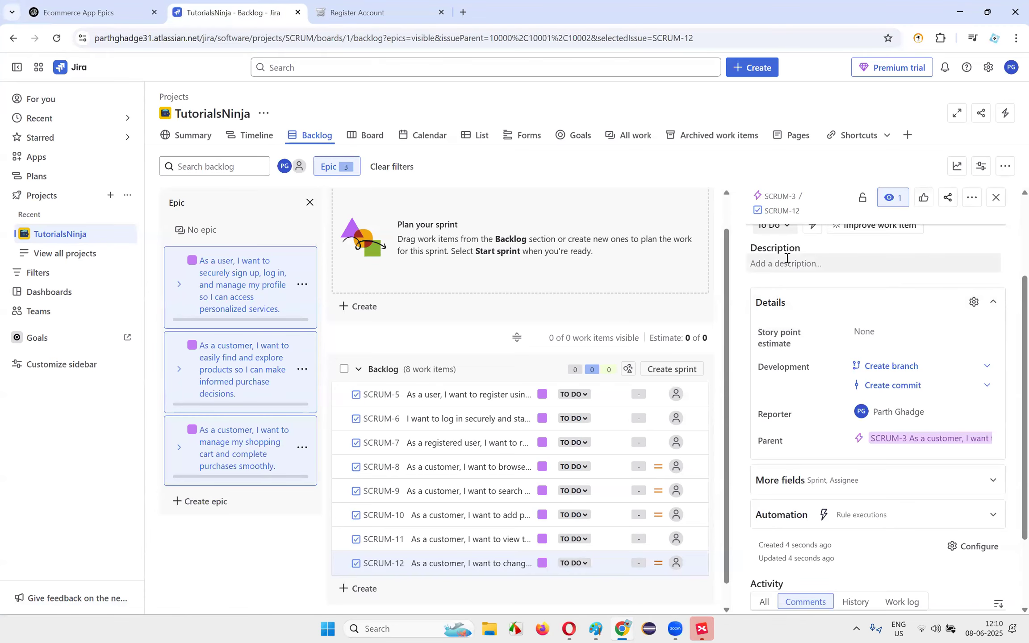
pyautogui.click(787, 262)
pyautogui.click(89, 12)
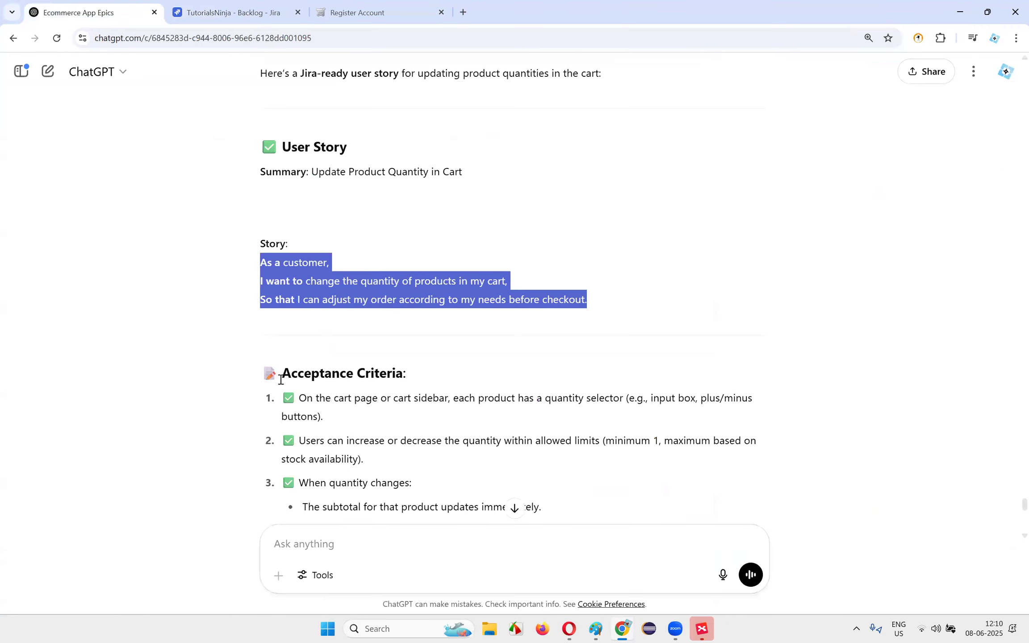
pyautogui.scroll(-3, 280, 379)
pyautogui.moveTo(281, 250); pyautogui.dragTo(748, 257)
pyautogui.scroll(-5, 395, 305)
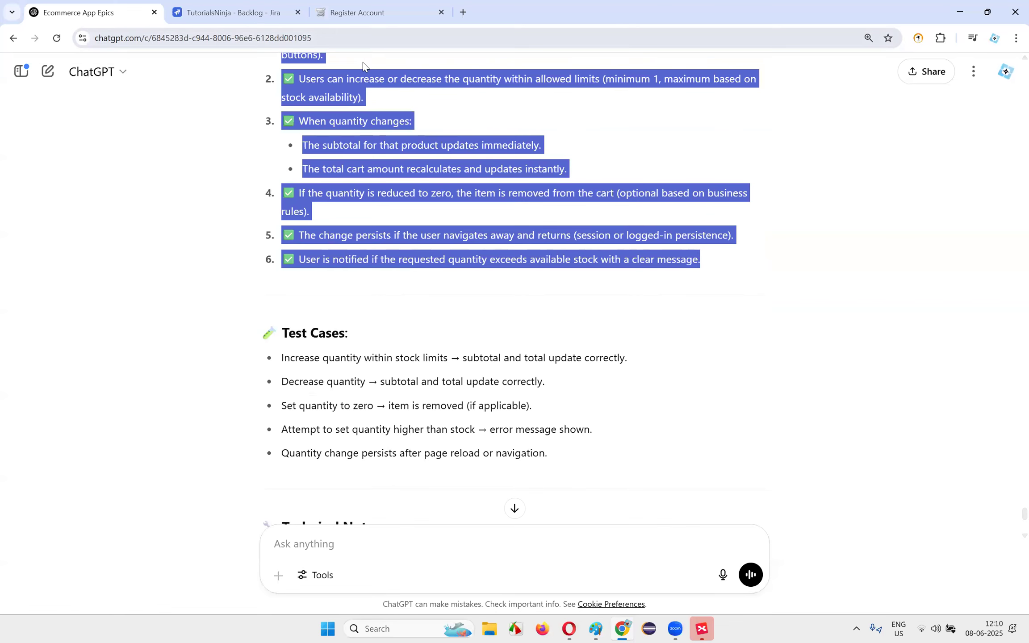
# - Return to Jira and save the cart quantity acceptance criteria as the description of SCRUM-12
pyautogui.click(250, 13)
pyautogui.click(811, 290)
pyautogui.write('📝 Acceptance Criteria: ✅ On the cart page or cart sidebar, each product has a quantity selector (e.g., input box, plus/minus buttons). ✅ Users can increase or decrease the quantity within allowed limits (minimum 1, maximum based on stock availability). ✅ When quantity changes: The subtotal for that product updates immediately. The total cart amount recalculates and updates instantly. ✅ If the quantity is reduced to zero, the item is removed from the cart (optional based on business rules). ✅ The change persists if the user navigates away and returns (session or logged-in persistence). ✅ User is notified if the requested quantity exceeds available stock with a clear message.')
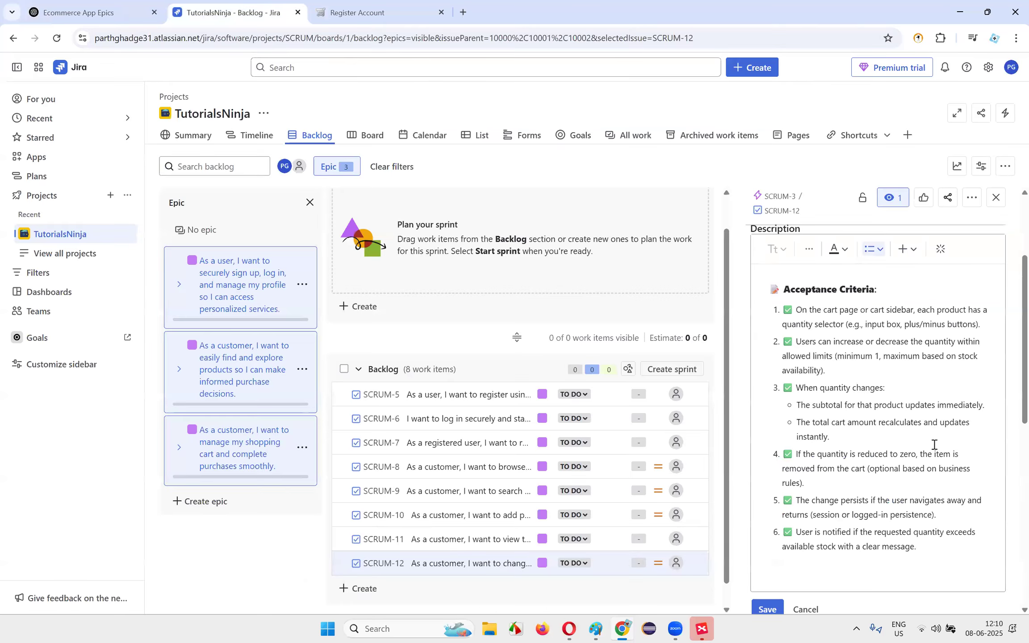
pyautogui.scroll(-4, 933, 444)
pyautogui.click(766, 424)
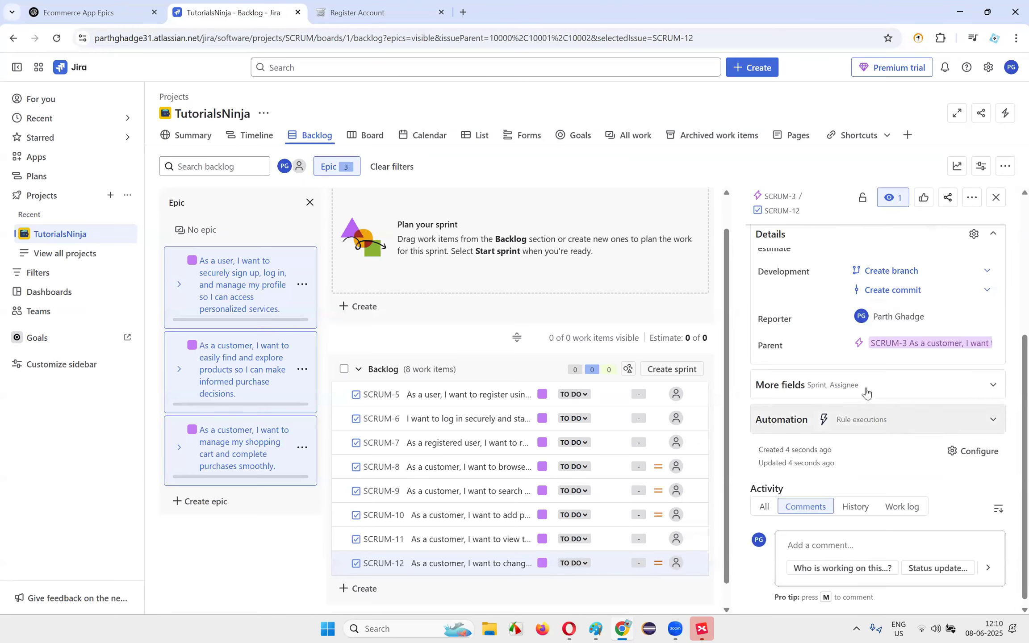
pyautogui.scroll(10, 875, 437)
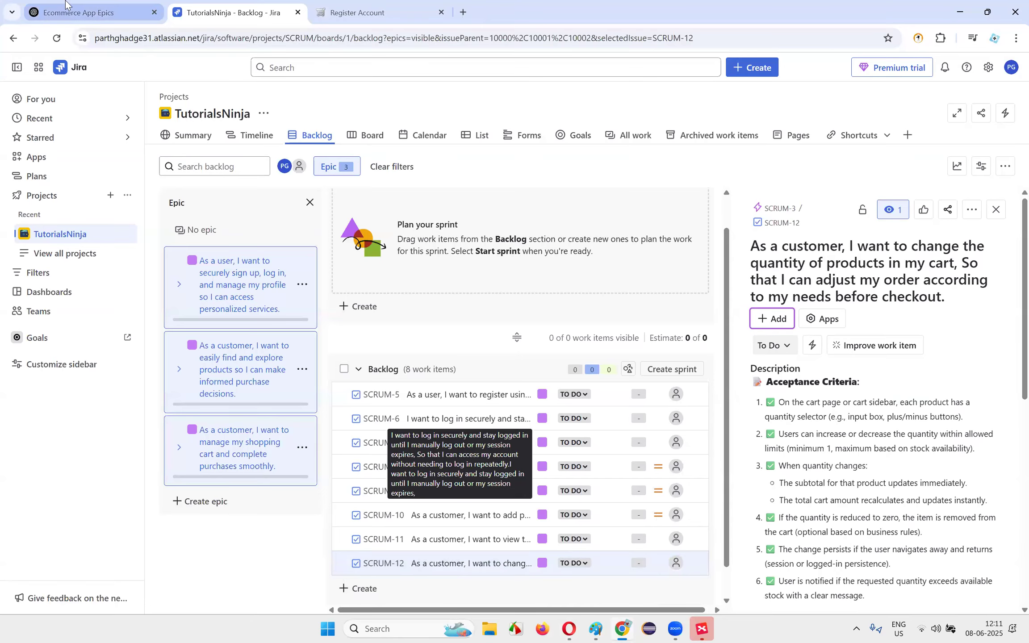
# - Go back to ChatGPT and review the first three child stories of the shopping cart epic, from Add Products to Update Cart Quantities
pyautogui.click(65, 2)
pyautogui.scroll(10, 564, 312)
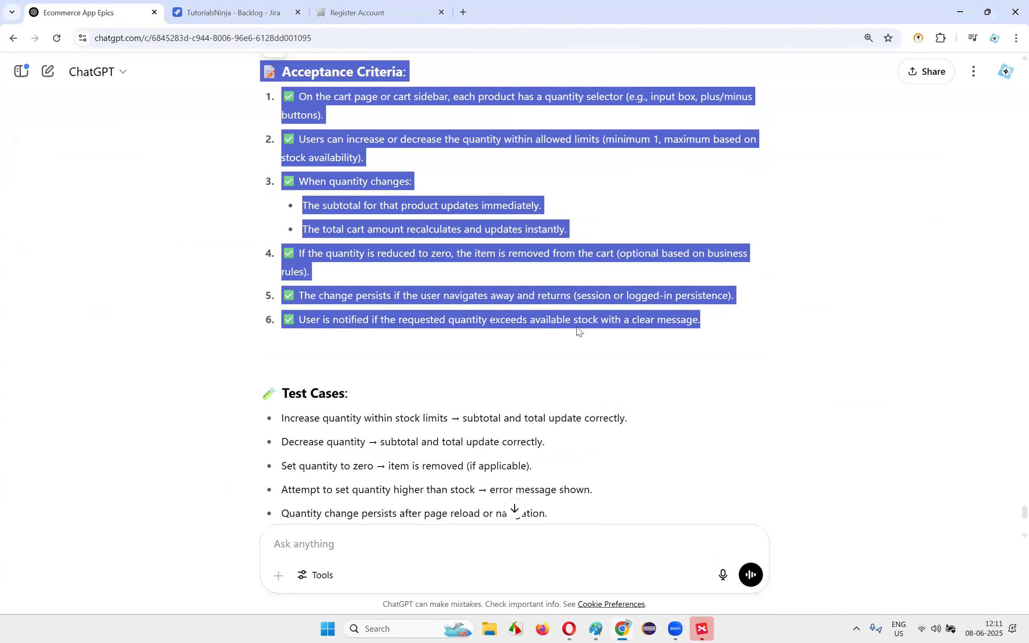
pyautogui.scroll(20, 550, 264)
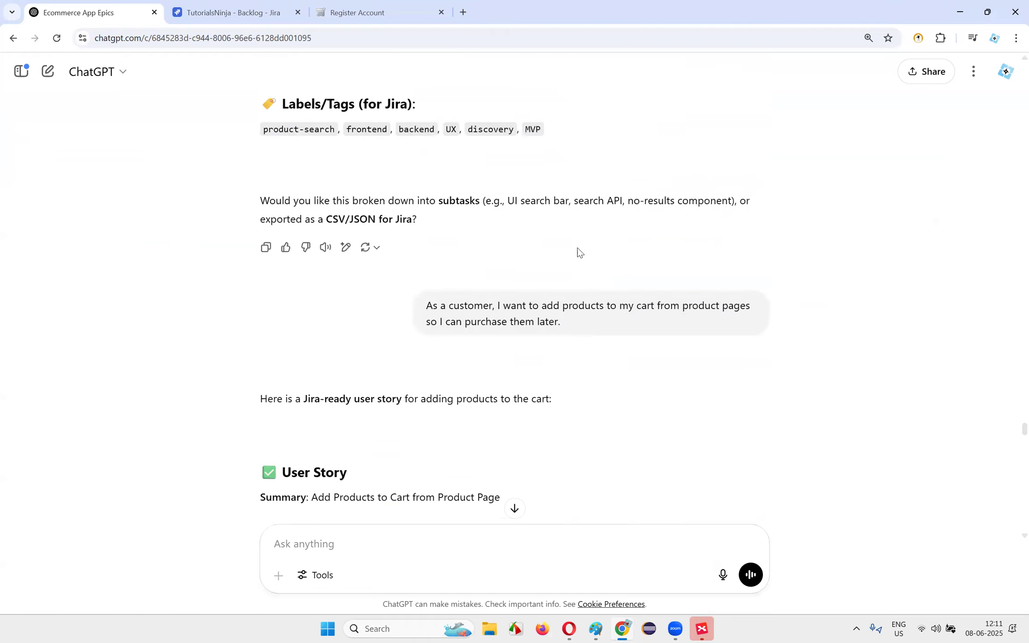
pyautogui.scroll(20, 598, 235)
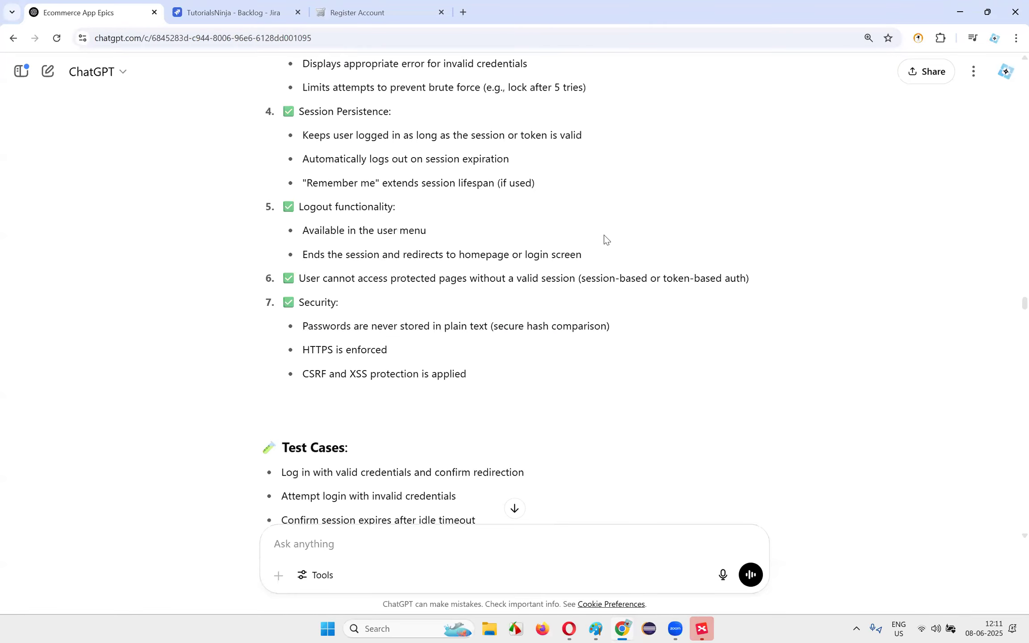
pyautogui.scroll(20, 618, 234)
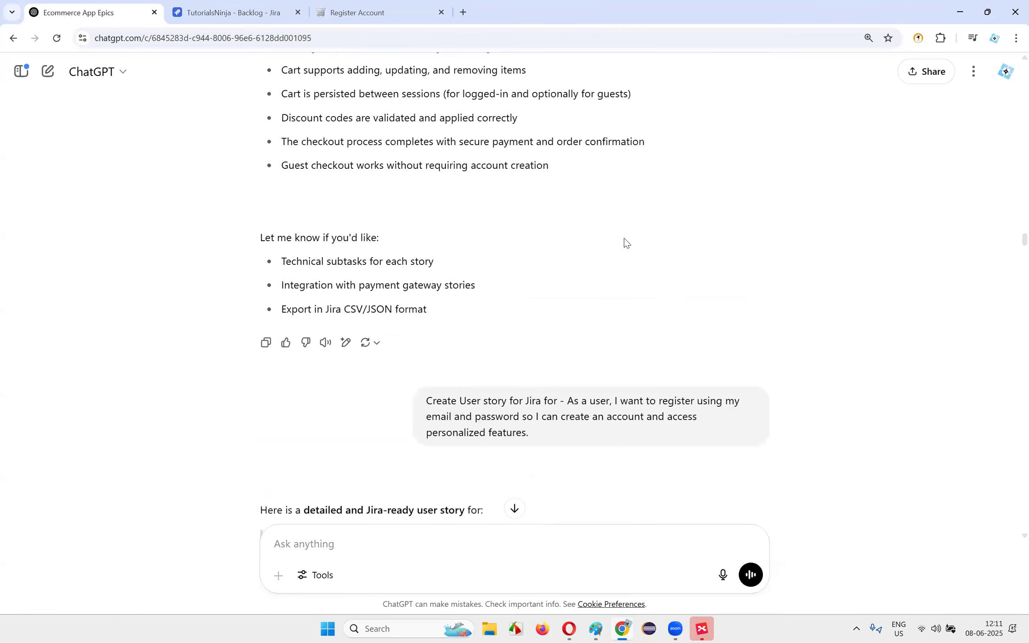
pyautogui.scroll(-10, 630, 245)
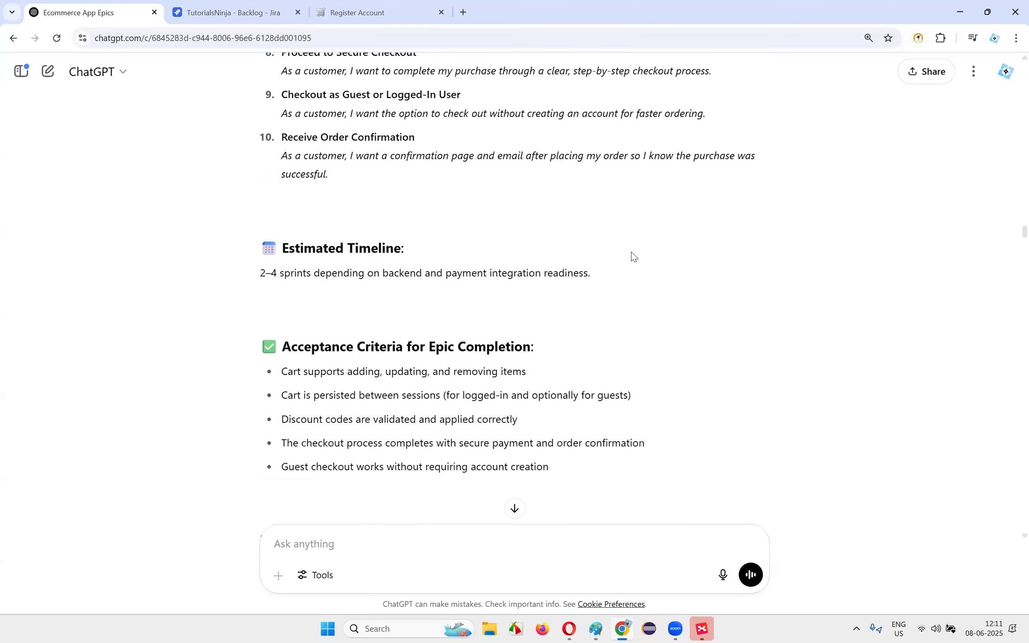
pyautogui.scroll(9, 632, 255)
pyautogui.moveTo(282, 243); pyautogui.dragTo(408, 322)
pyautogui.click(409, 321)
pyautogui.moveTo(278, 169); pyautogui.dragTo(788, 223)
pyautogui.click(787, 225)
pyautogui.moveTo(286, 154); pyautogui.dragTo(754, 265)
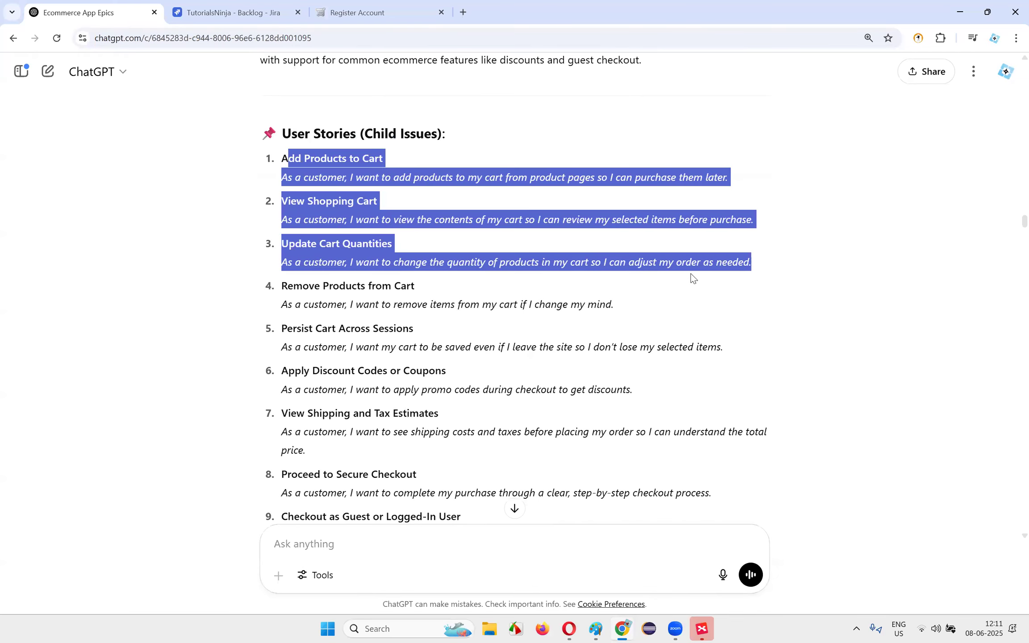
# - Switch to Jira and review the work items SCRUM-5 to SCRUM-12 in the backlog
pyautogui.click(623, 629)
pyautogui.click(623, 629)
pyautogui.hotkey('ctrl', 'Tab')
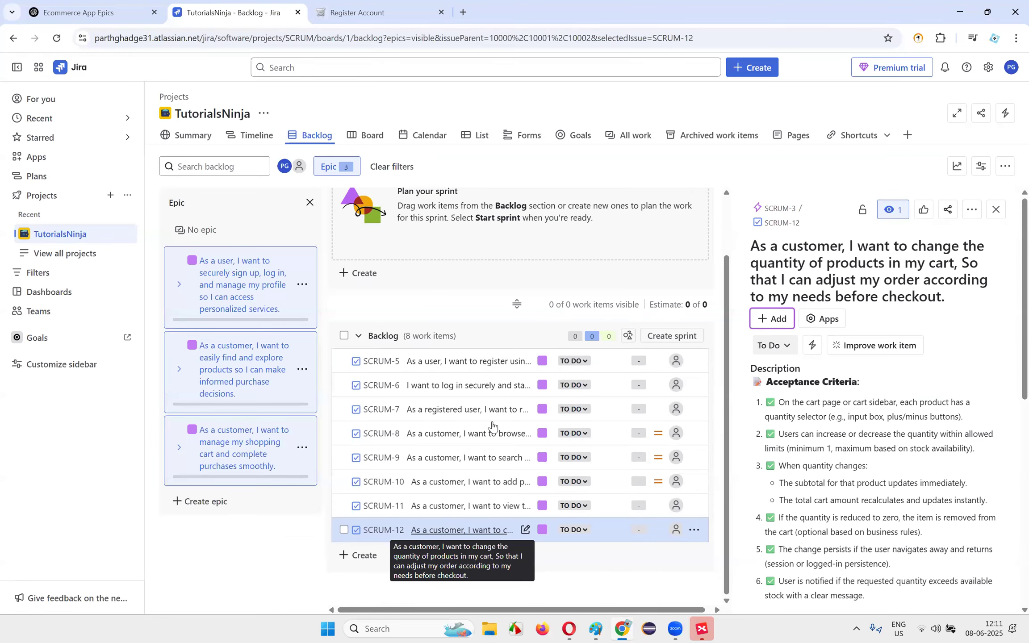
pyautogui.scroll(2, 492, 428)
pyautogui.scroll(-2, 611, 237)
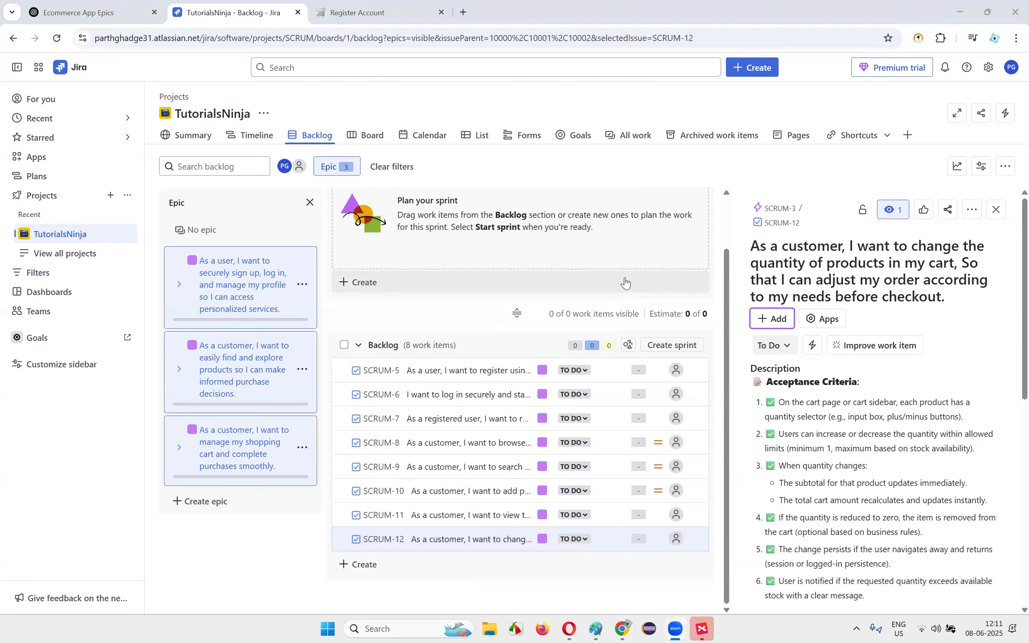
pyautogui.scroll(-1, 534, 290)
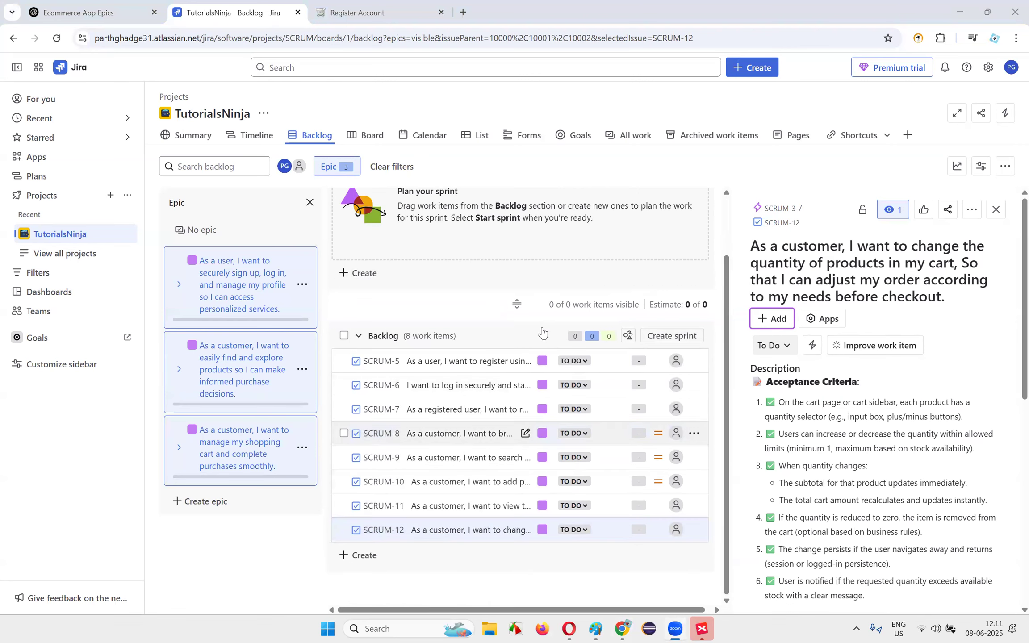
pyautogui.scroll(1, 473, 424)
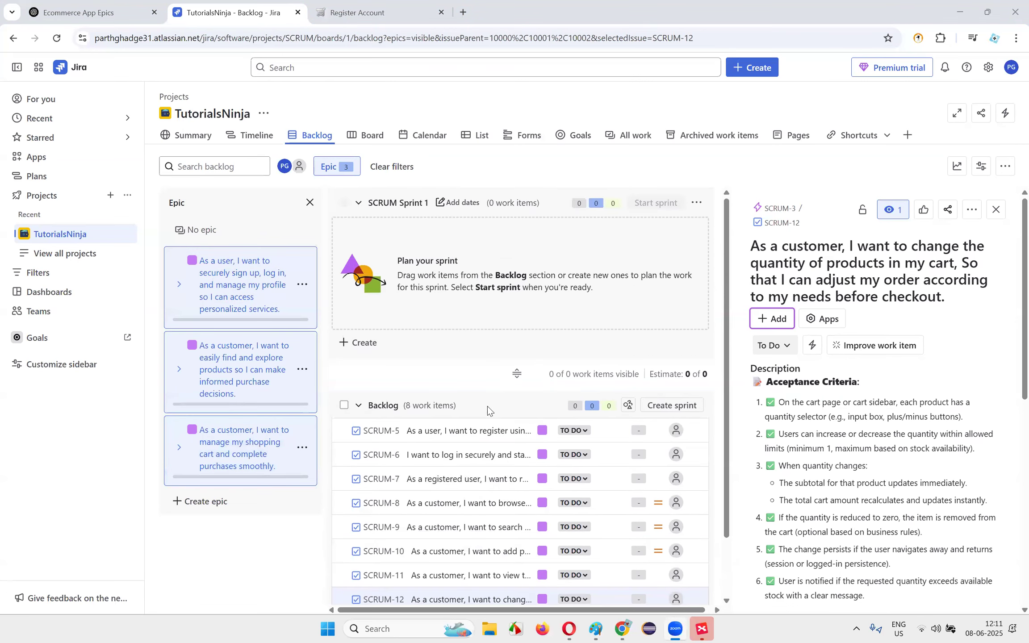
pyautogui.scroll(-1, 487, 406)
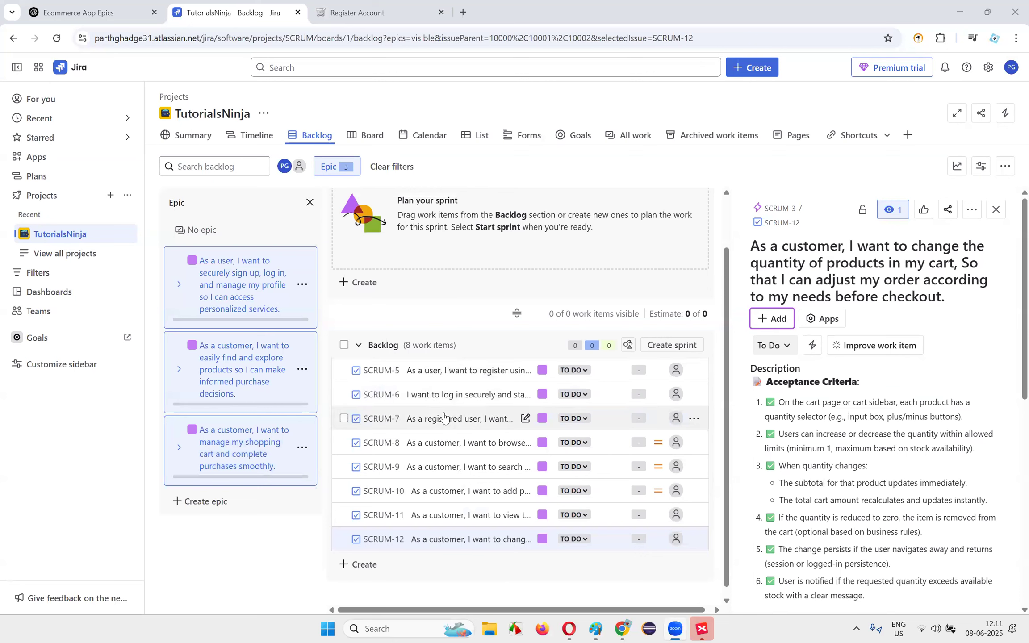
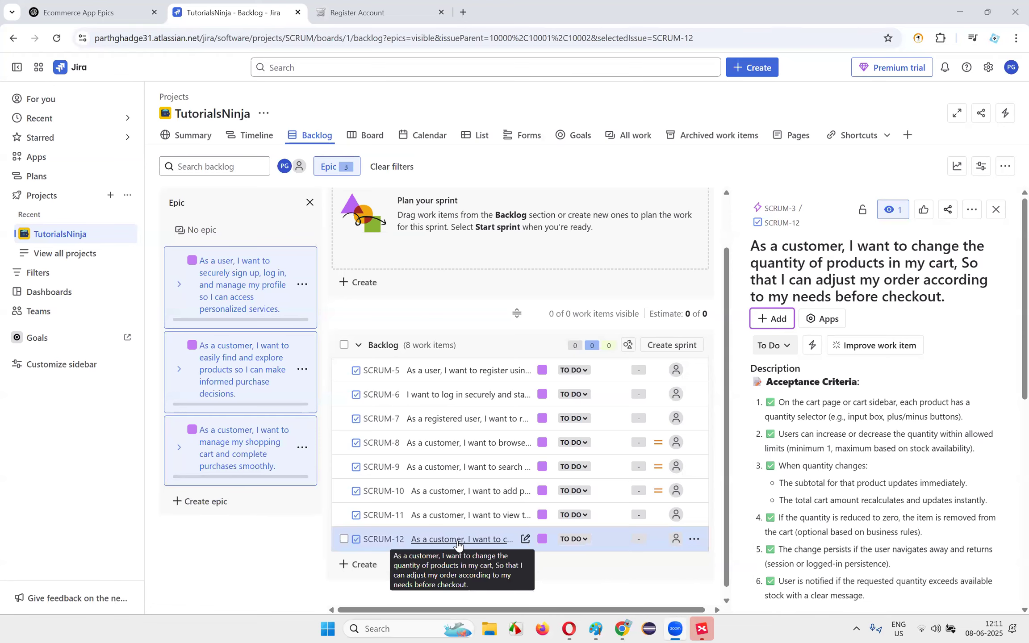
# - Return to ChatGPT and copy the Remove Products from Cart story from the shopping cart epic's child issues
pyautogui.click(620, 629)
pyautogui.click(620, 628)
pyautogui.click(96, 5)
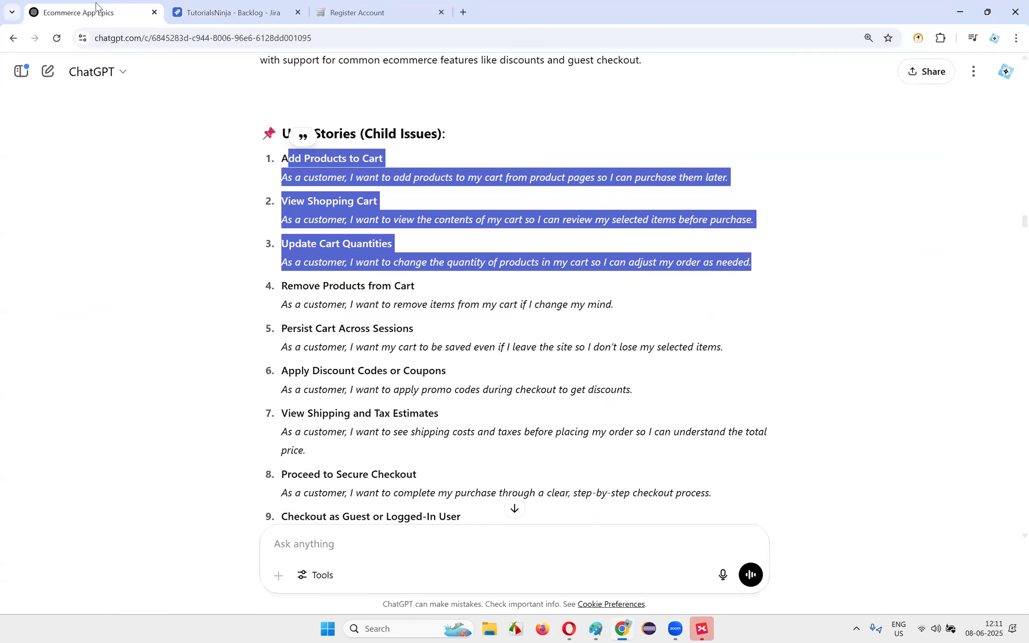
pyautogui.moveTo(283, 304); pyautogui.dragTo(610, 302)
pyautogui.hotkey('ctrl', 'c')
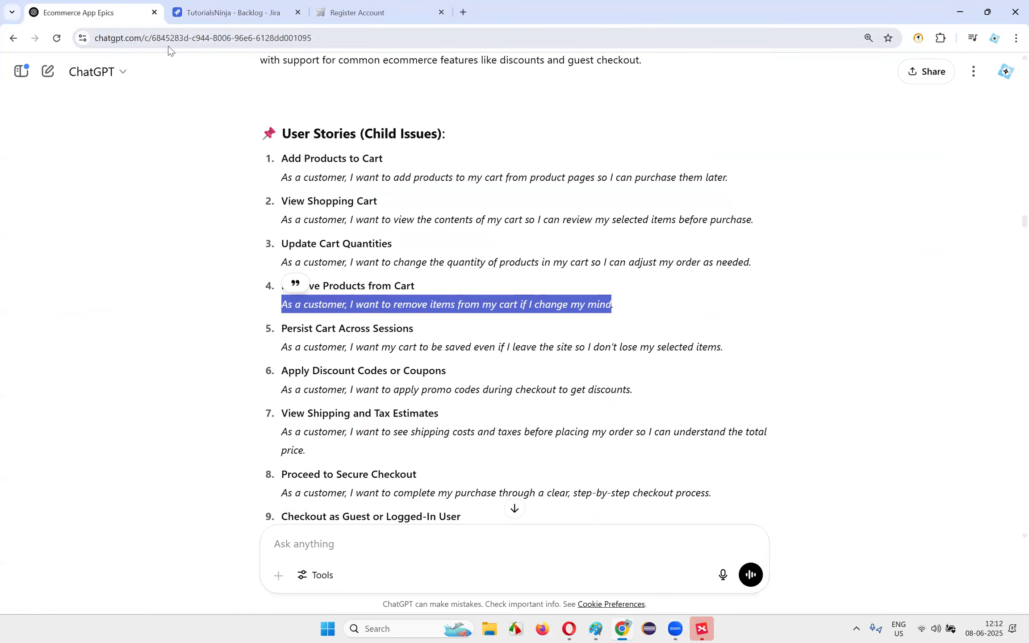
pyautogui.hotkey('ctrl', 'Tab')
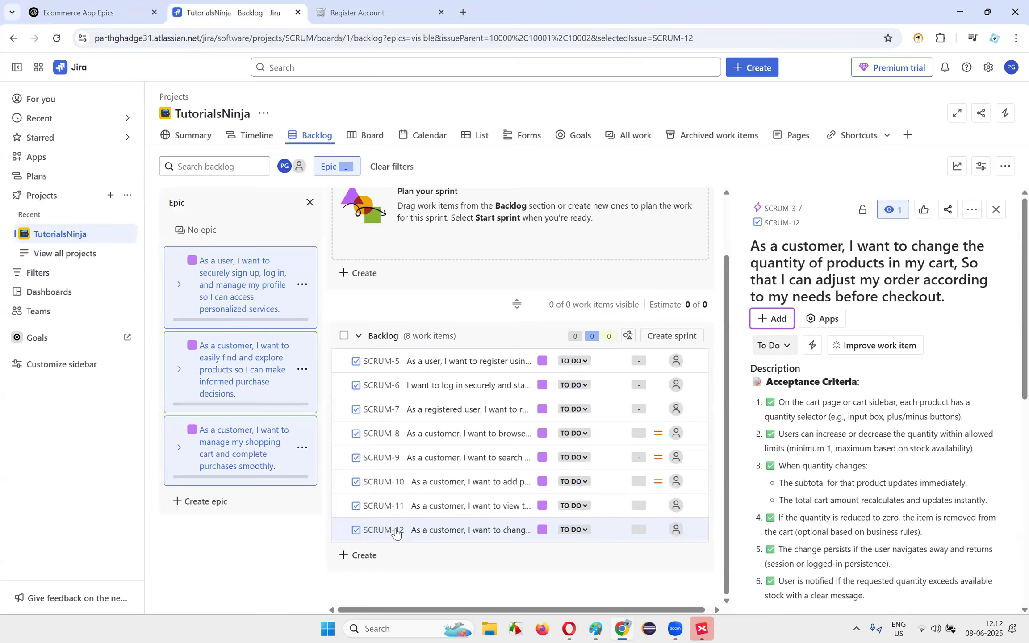
pyautogui.click(364, 555)
pyautogui.hotkey('ctrl', 'v')
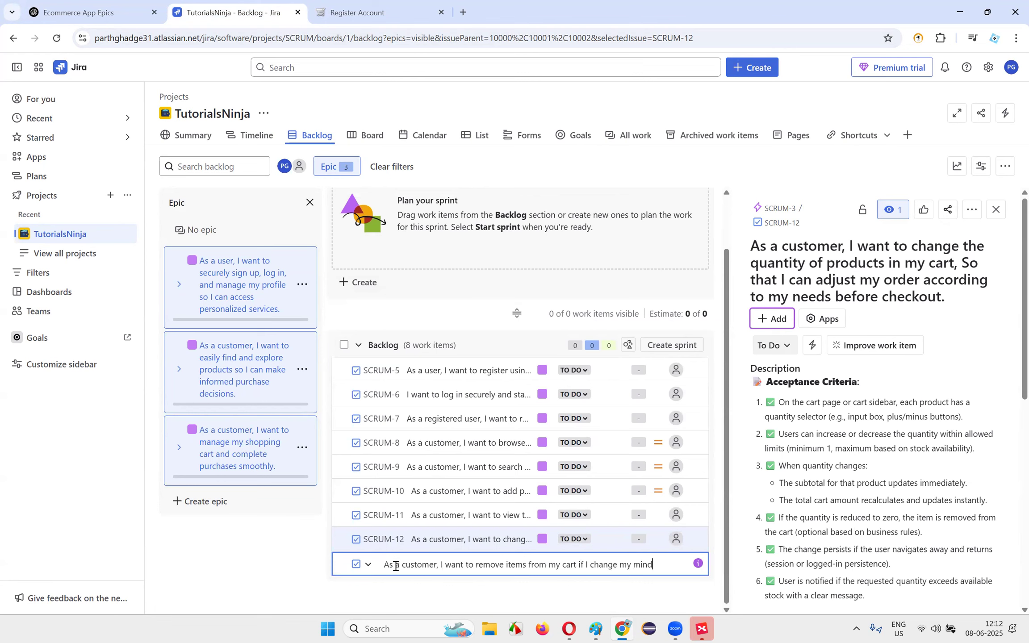
pyautogui.press('Return')
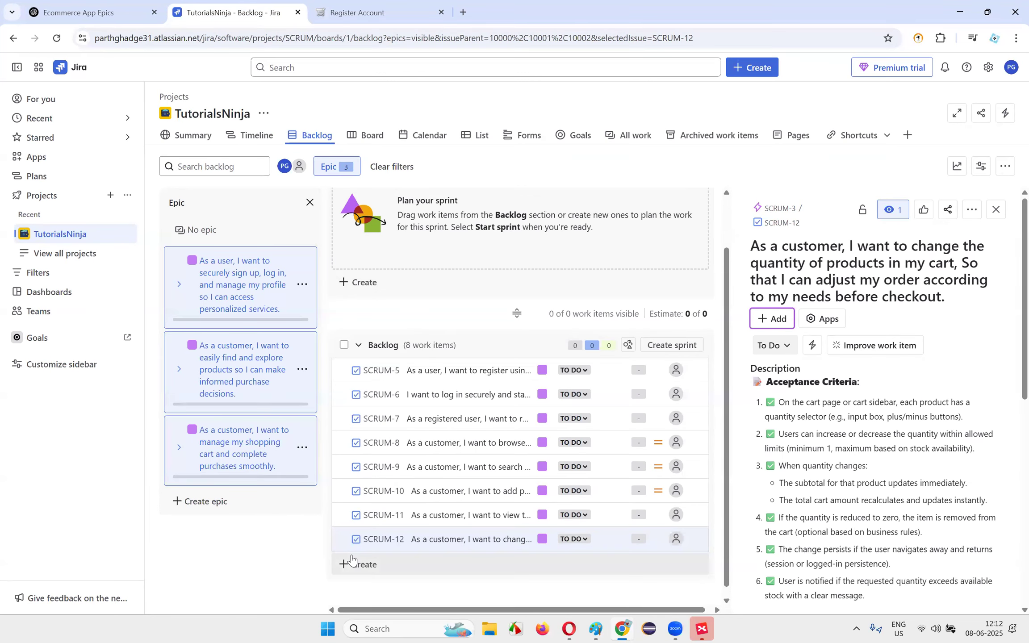
# - Submit the copied remove-items story as a new ChatGPT prompt to generate a Jira-ready user story
pyautogui.click(163, 15)
pyautogui.scroll(-20, 507, 376)
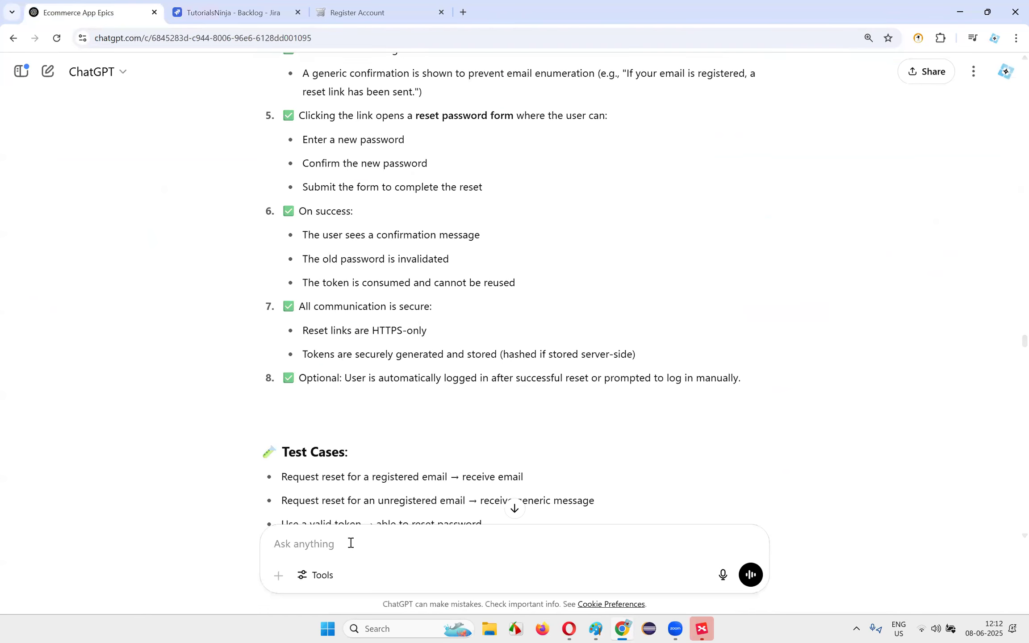
pyautogui.hotkey('ctrl', 'v')
pyautogui.press('Return')
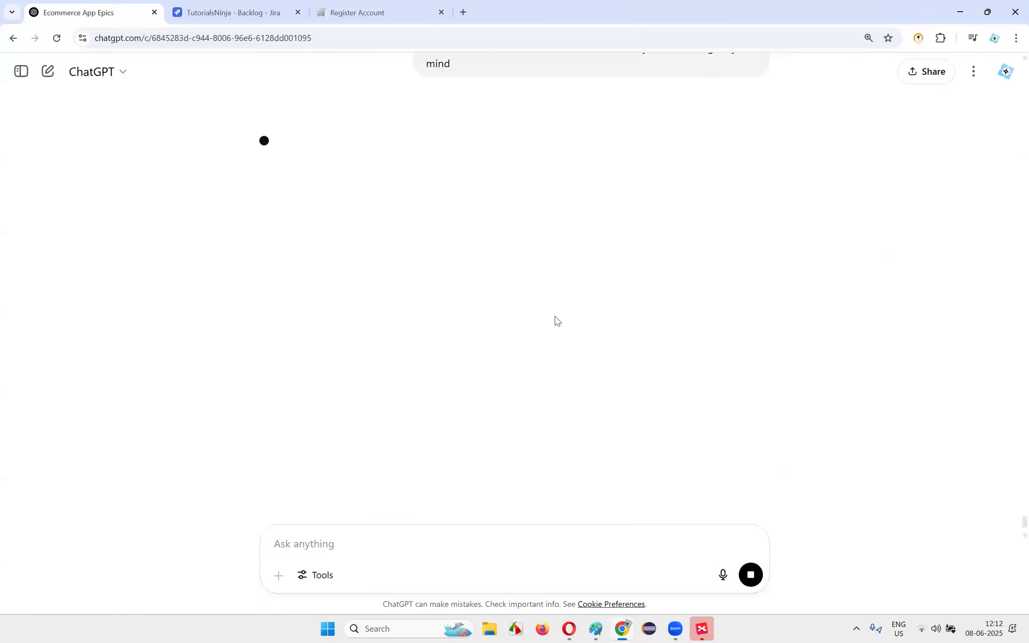
pyautogui.scroll(3, 555, 317)
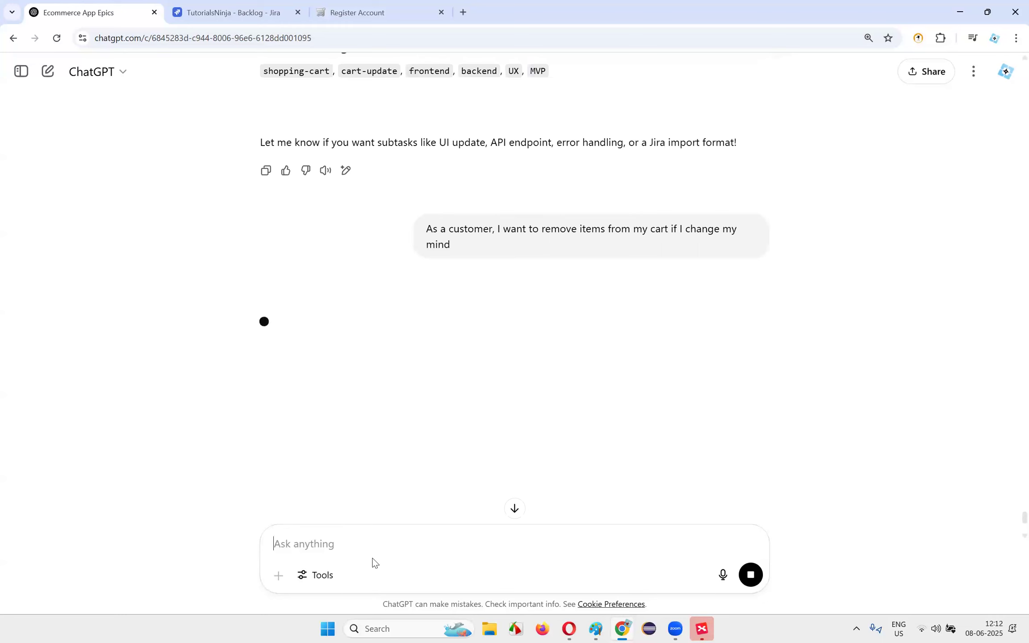
# - Copy the generated remove-items story text from ChatGPT and create a backlog work item in Jira, replacing the leftover draft summary with it
pyautogui.moveTo(261, 330); pyautogui.dragTo(633, 375)
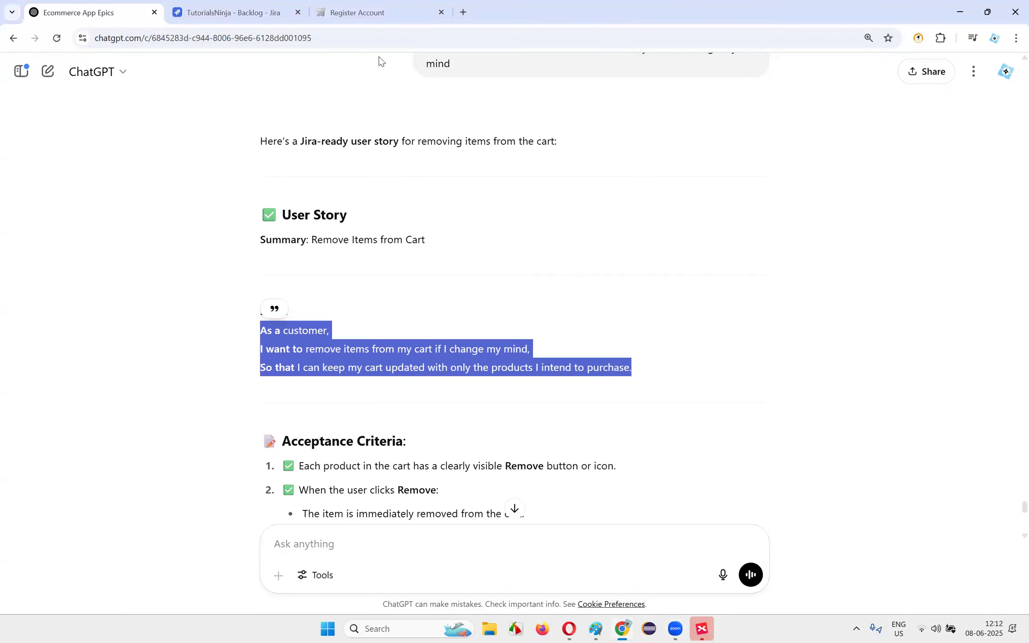
pyautogui.hotkey('ctrl', 'Tab')
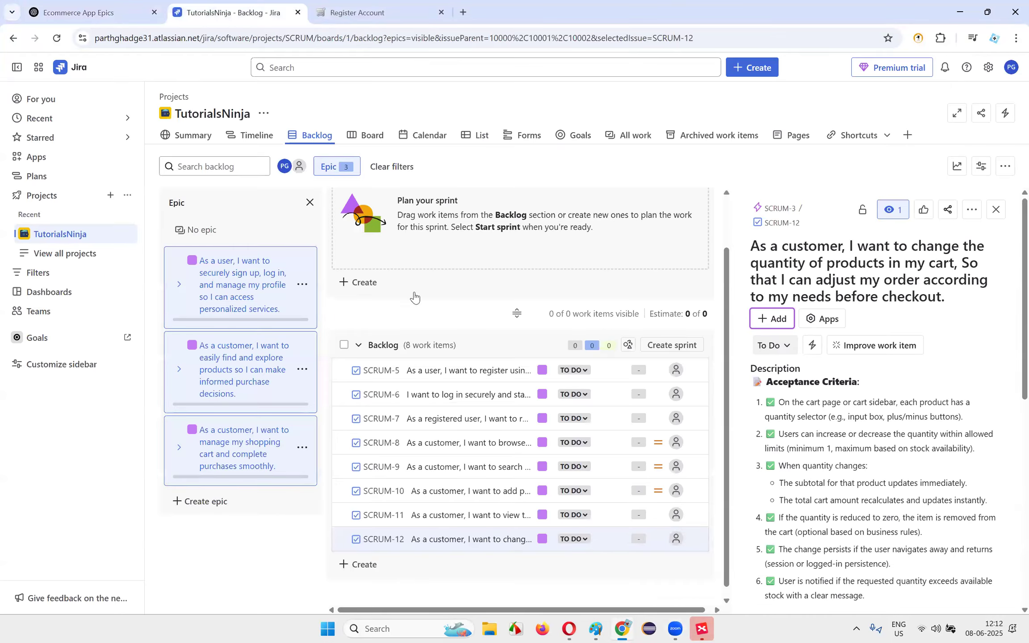
pyautogui.click(369, 552)
pyautogui.hotkey('ctrl', 'v')
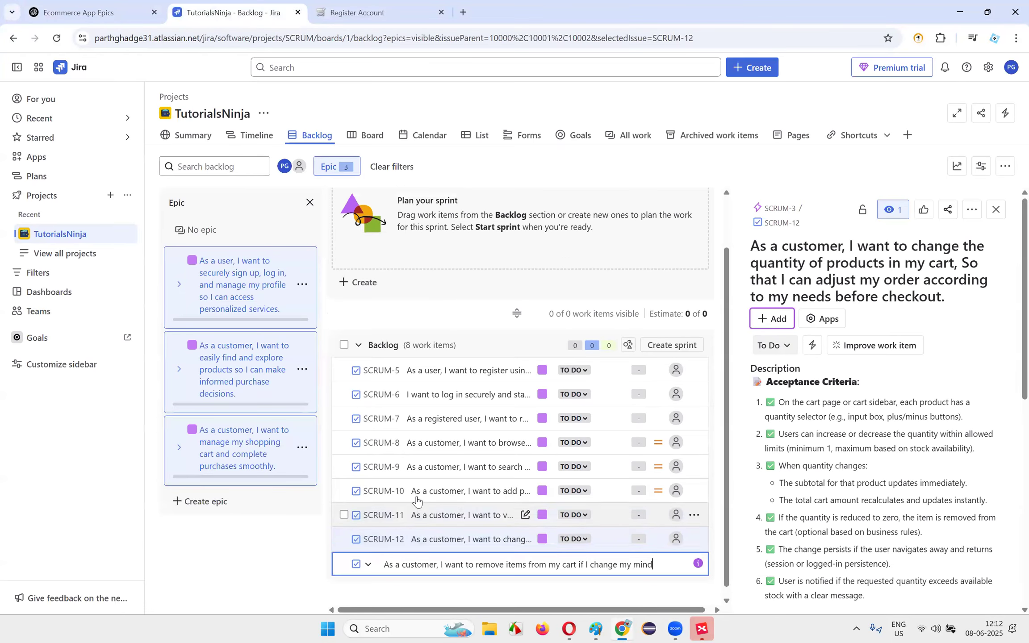
pyautogui.moveTo(383, 556); pyautogui.dragTo(656, 555)
pyautogui.write('So that I can keep my cart updated with only the products I intend to purchase')
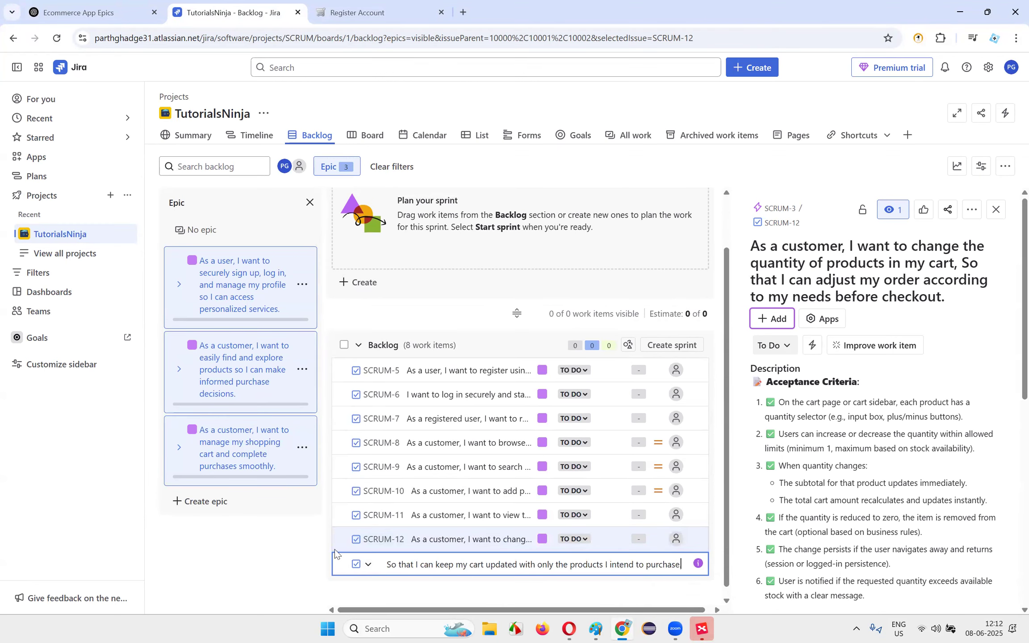
pyautogui.press('Return')
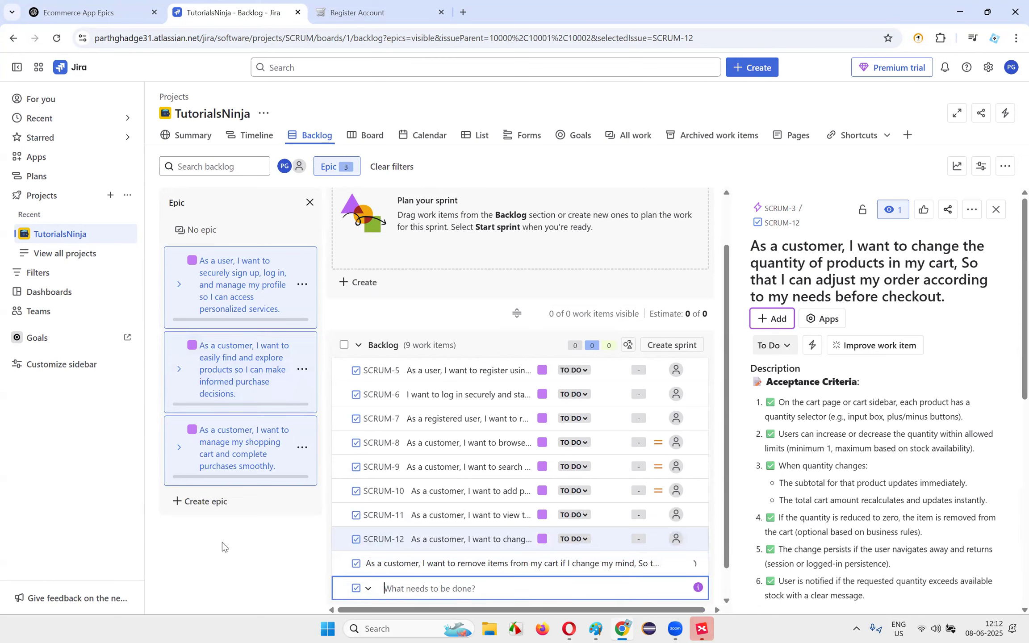
pyautogui.click(245, 559)
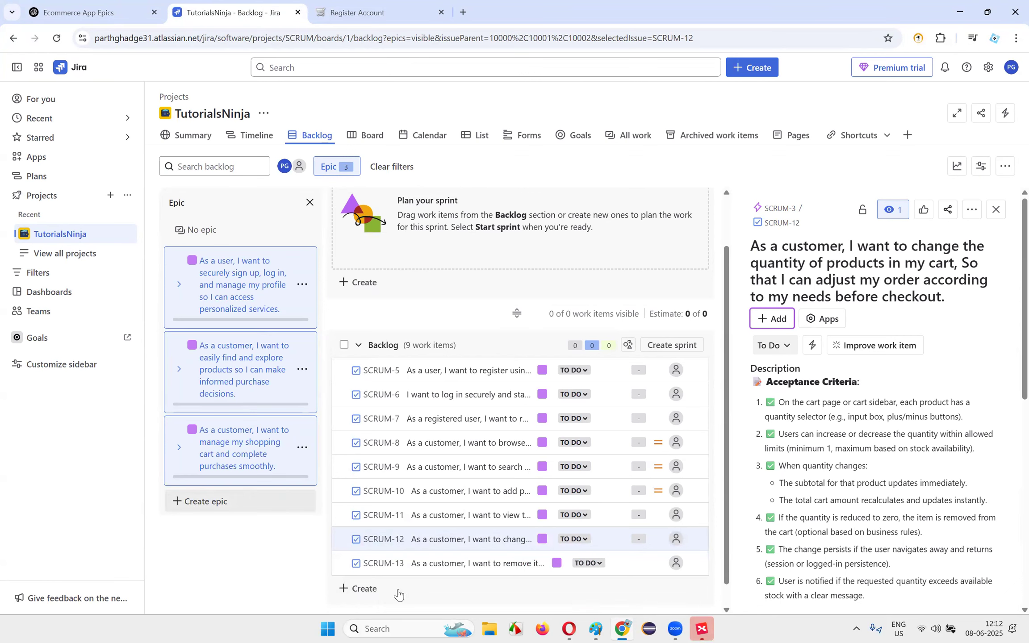
# - Copy the remove-items story's acceptance criteria from ChatGPT and save them as the description of SCRUM-13 in Jira
pyautogui.click(436, 564)
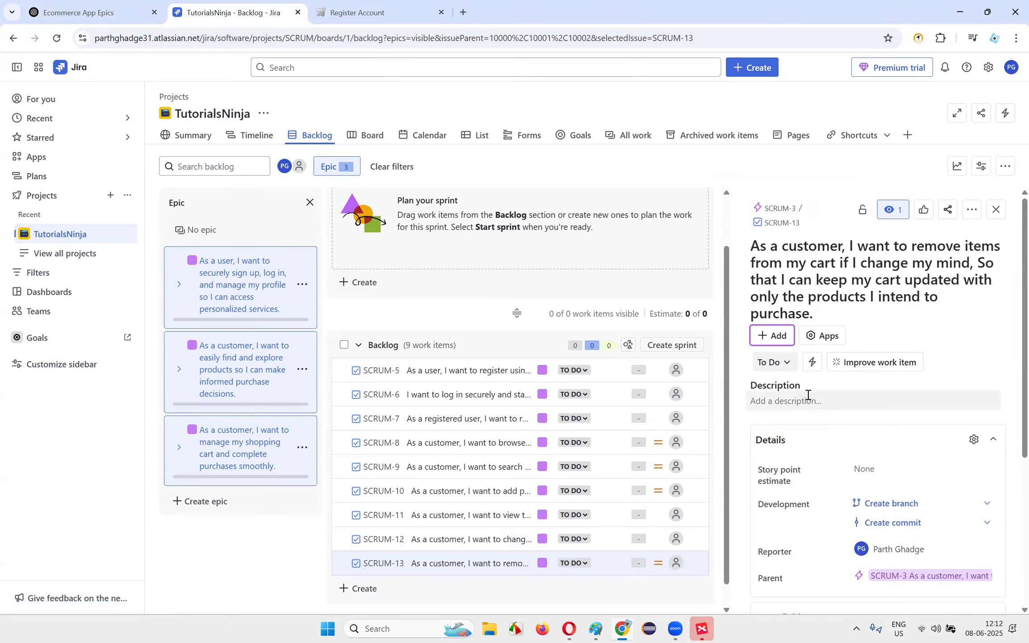
pyautogui.click(808, 397)
pyautogui.click(96, 12)
pyautogui.scroll(-4, 427, 392)
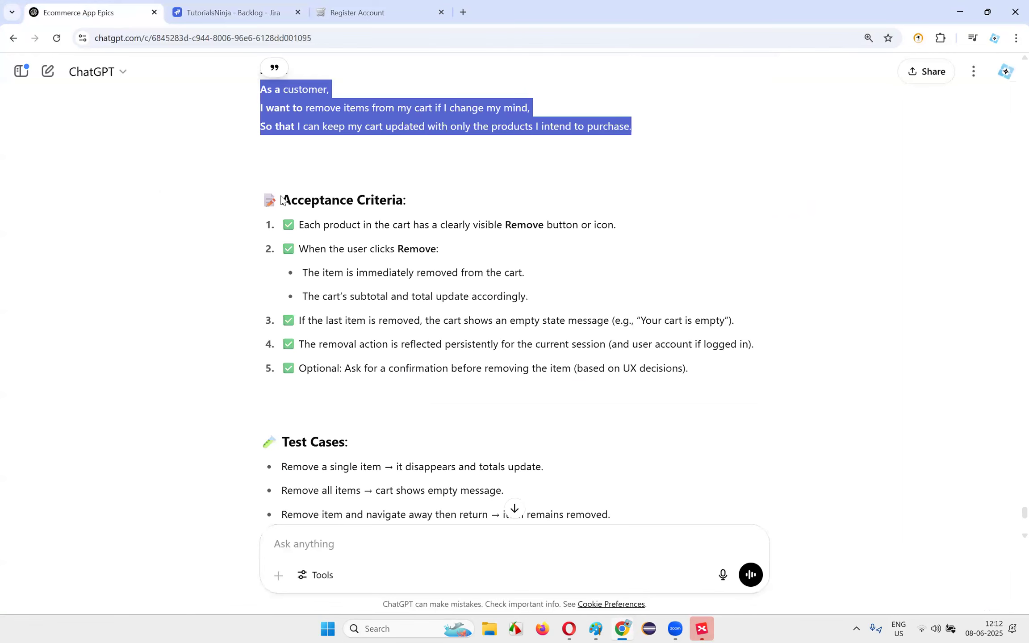
pyautogui.moveTo(263, 205); pyautogui.dragTo(715, 382)
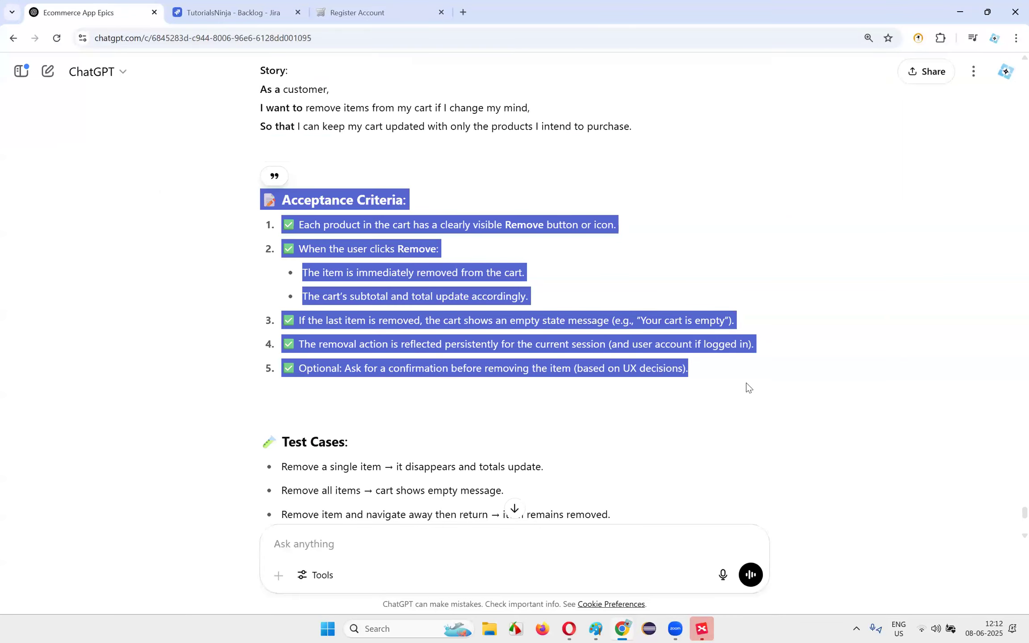
pyautogui.hotkey('ctrl', 'c')
pyautogui.hotkey('ctrl', 'Tab')
pyautogui.hotkey('ctrl', 'v')
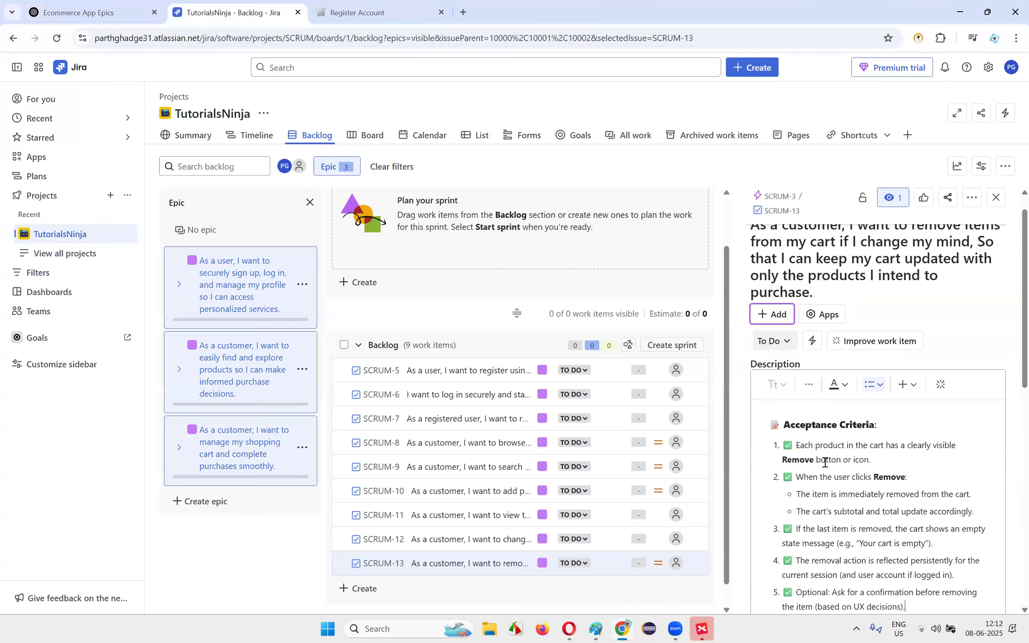
pyautogui.click(764, 370)
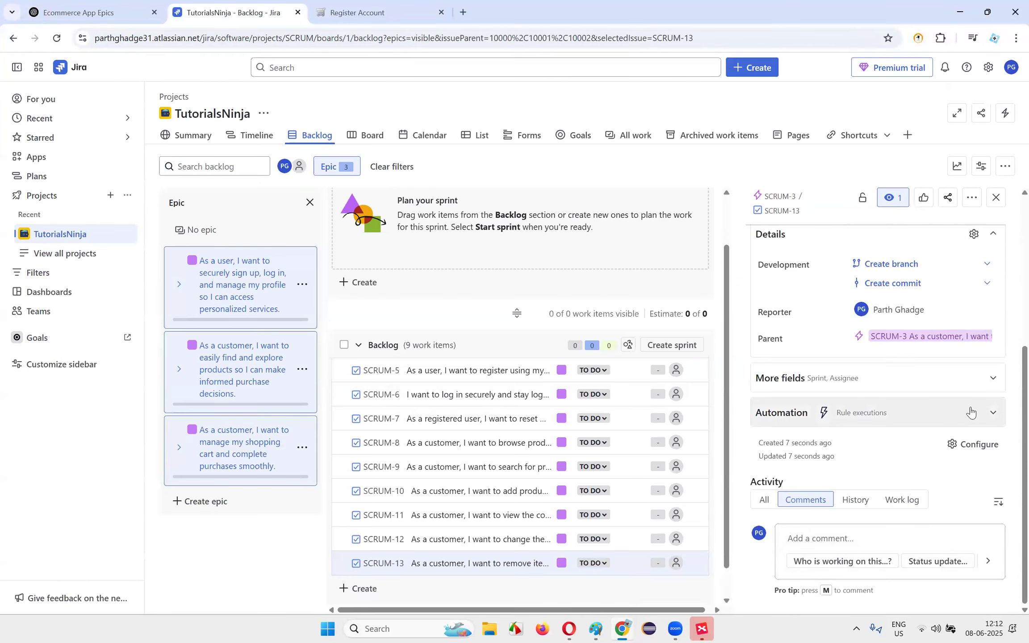
# - Close the SCRUM-13 details and review work items SCRUM-5 to SCRUM-13 in the backlog
pyautogui.scroll(-1, 429, 420)
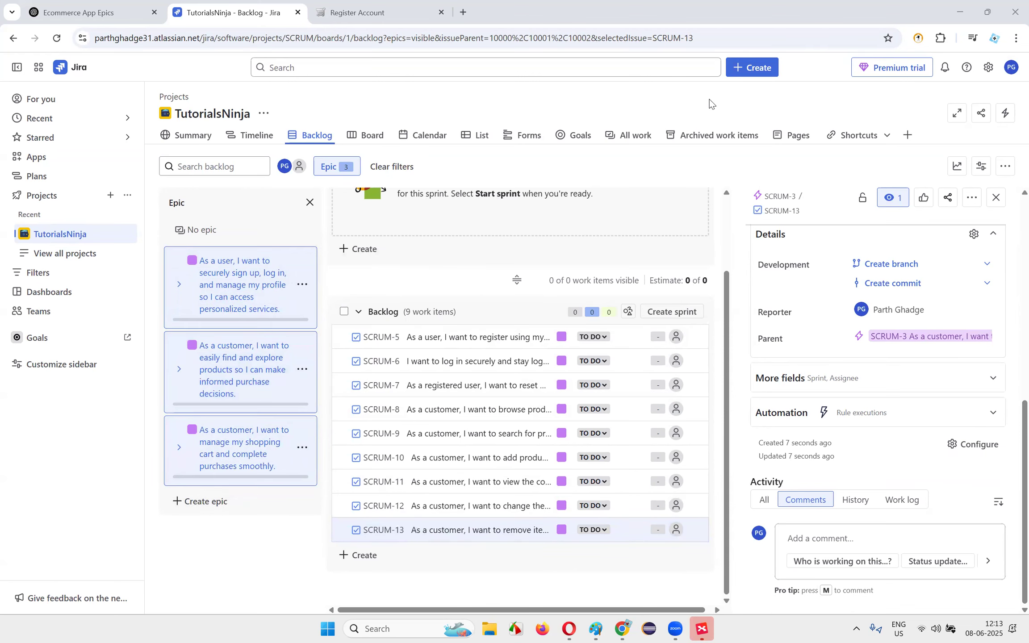
pyautogui.scroll(2, 526, 379)
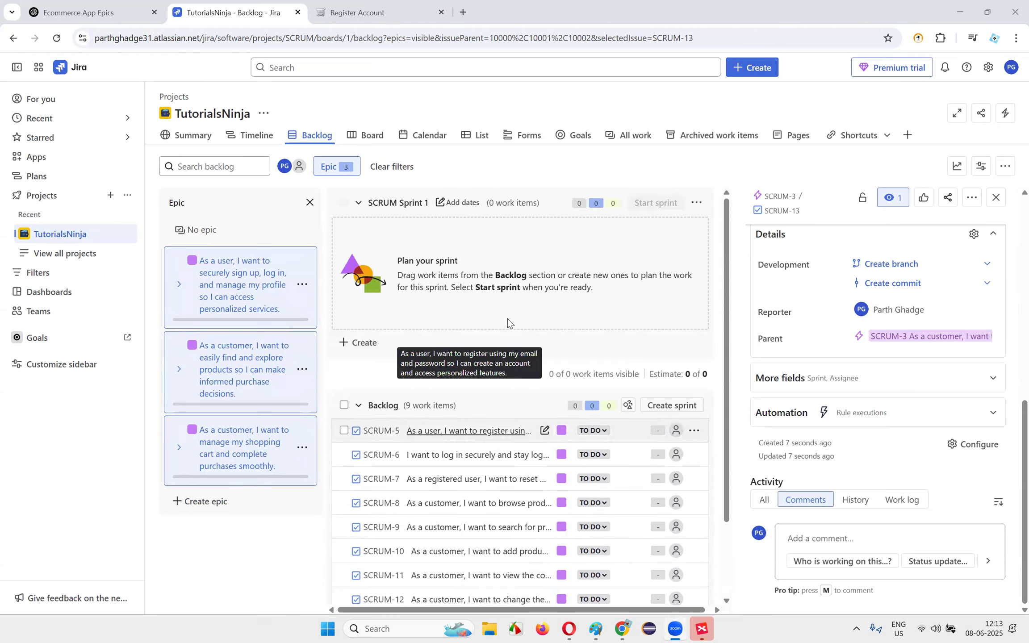
pyautogui.click(996, 201)
pyautogui.scroll(-2, 921, 446)
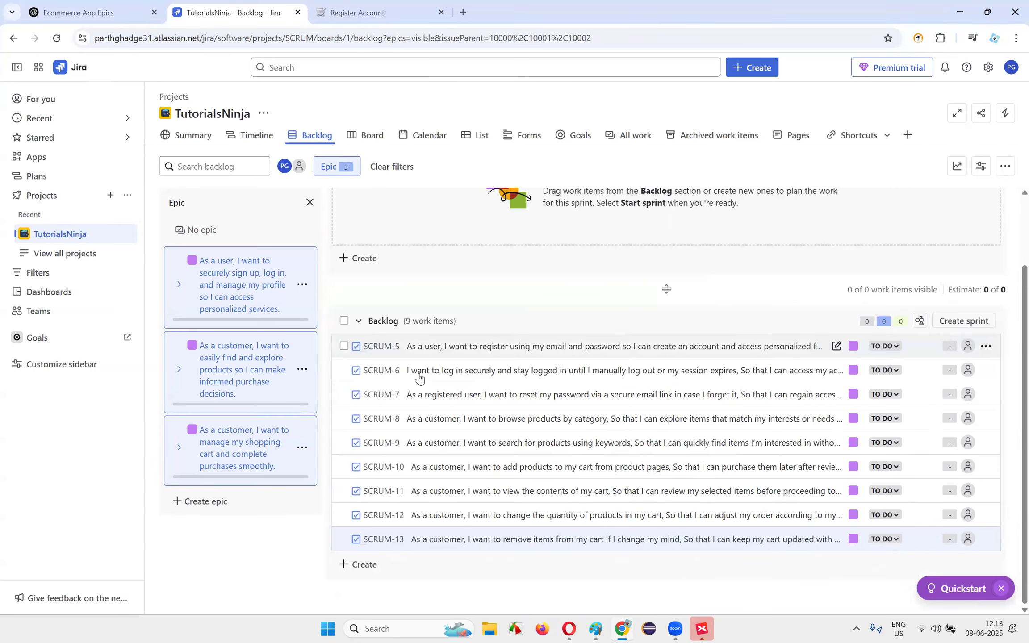
pyautogui.scroll(2, 419, 376)
pyautogui.scroll(-1, 377, 410)
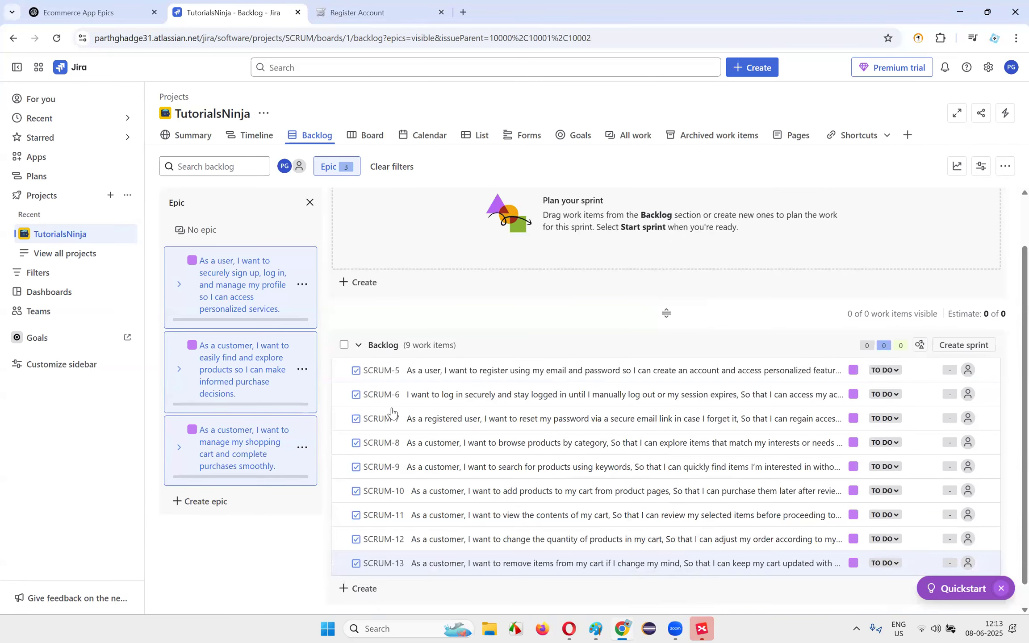
pyautogui.scroll(1, 426, 358)
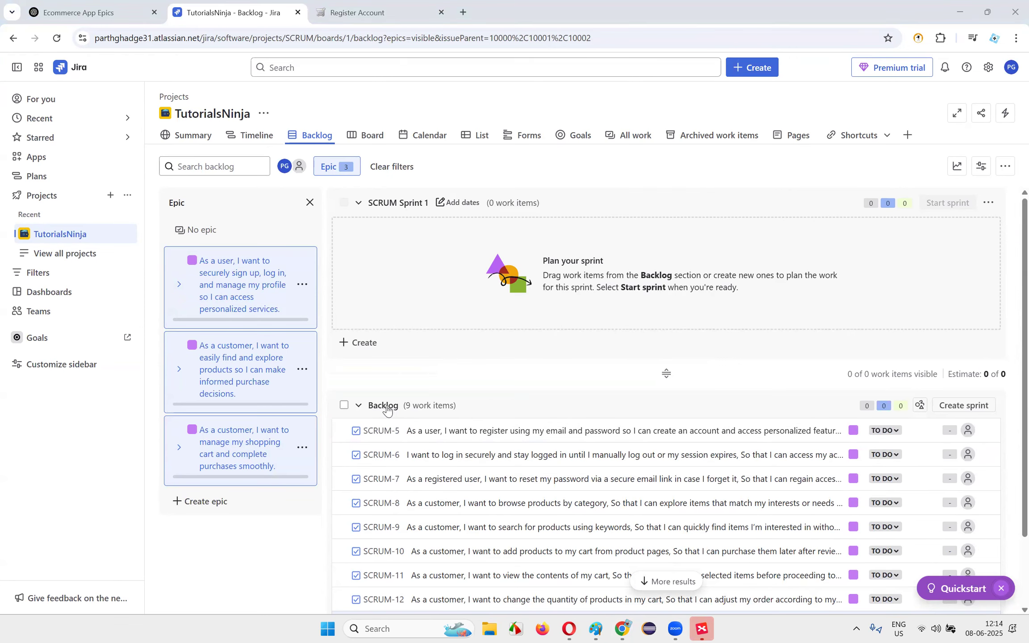
pyautogui.scroll(-3, 616, 431)
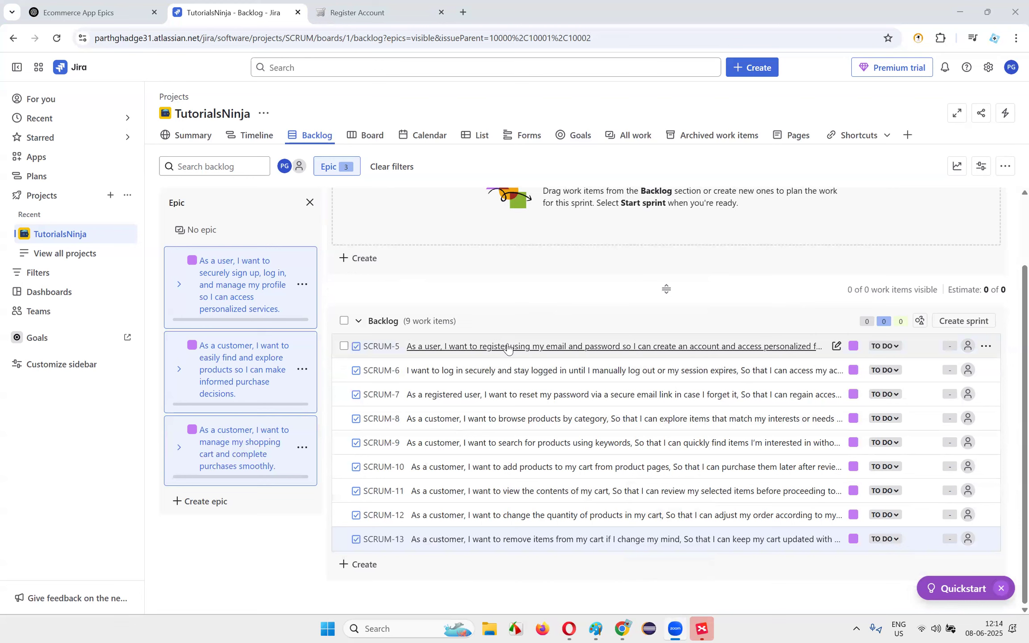
pyautogui.scroll(3, 508, 353)
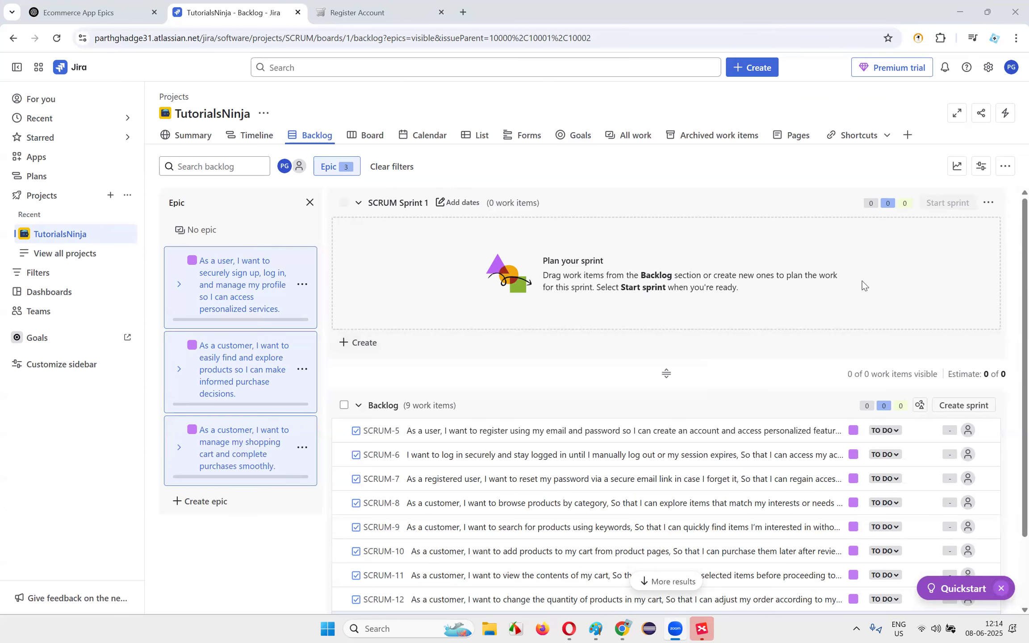
# - Delete the empty SCRUM Sprint 1 from the backlog
pyautogui.click(985, 202)
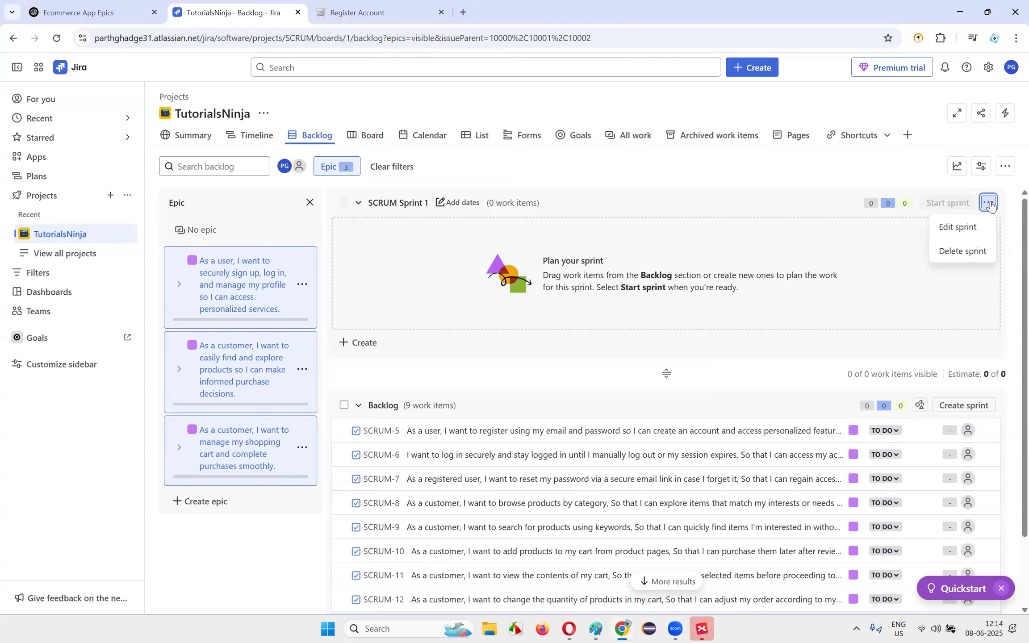
pyautogui.click(960, 250)
pyautogui.click(598, 161)
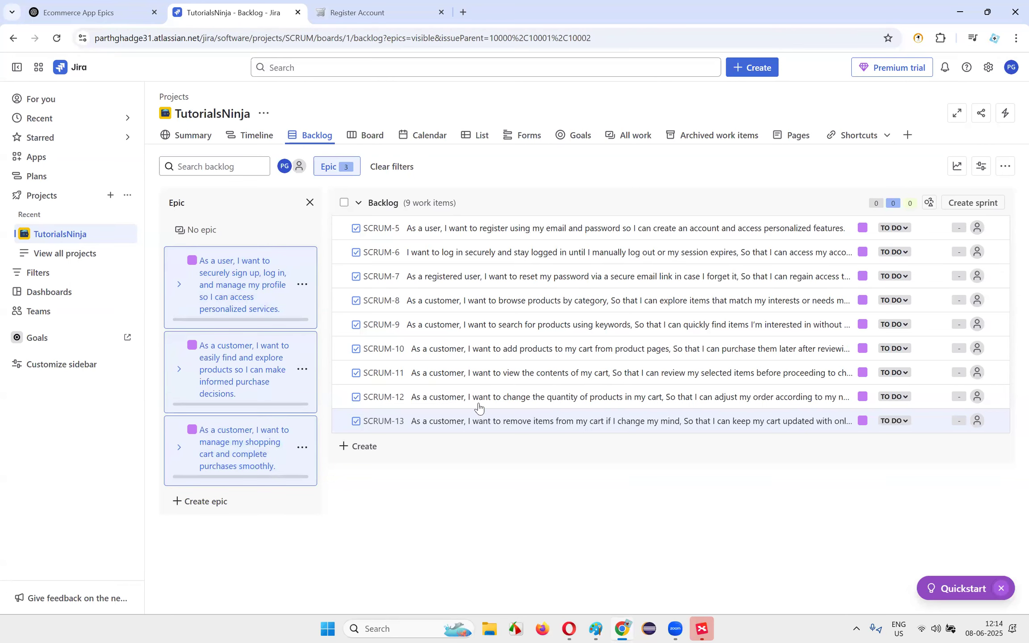
# - Open SCRUM-5 and examine its acceptance criteria, detail fields, and additional fields such as Sprint and Assignee
pyautogui.click(531, 232)
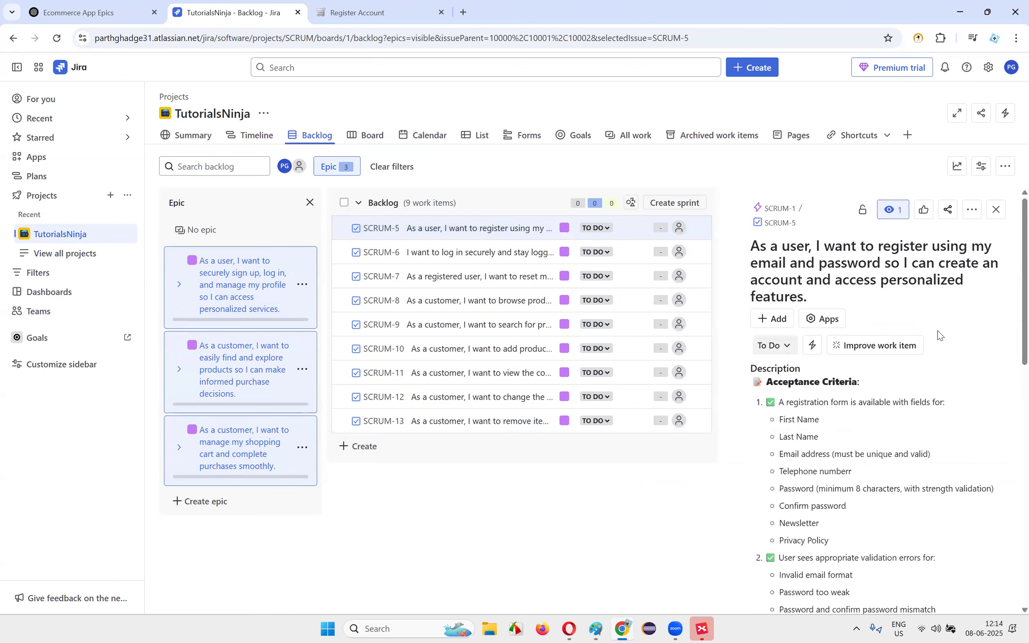
pyautogui.scroll(-3, 937, 331)
pyautogui.scroll(-5, 937, 313)
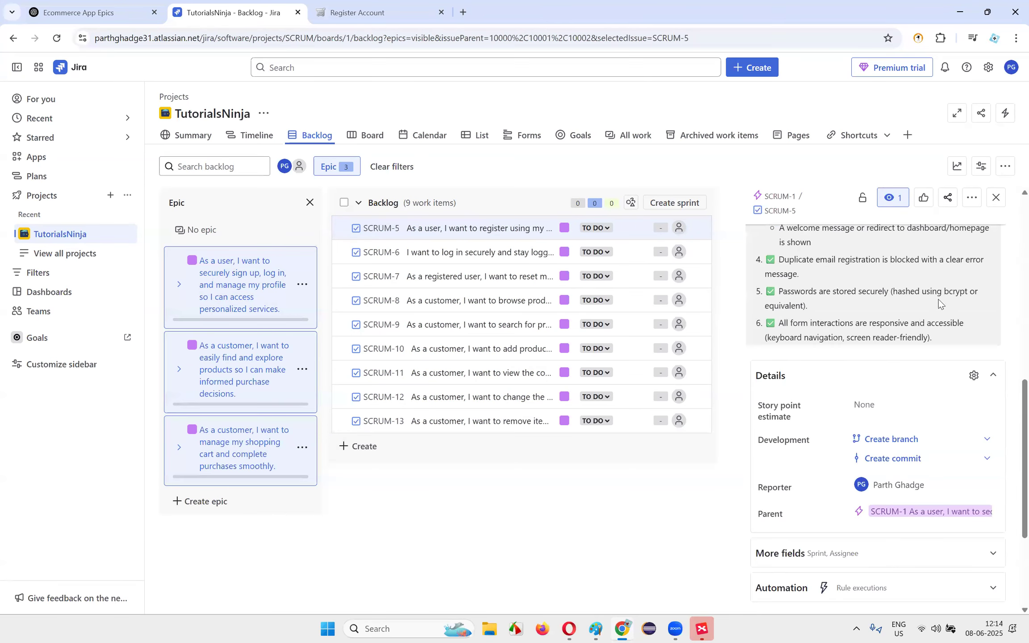
pyautogui.scroll(-3, 937, 299)
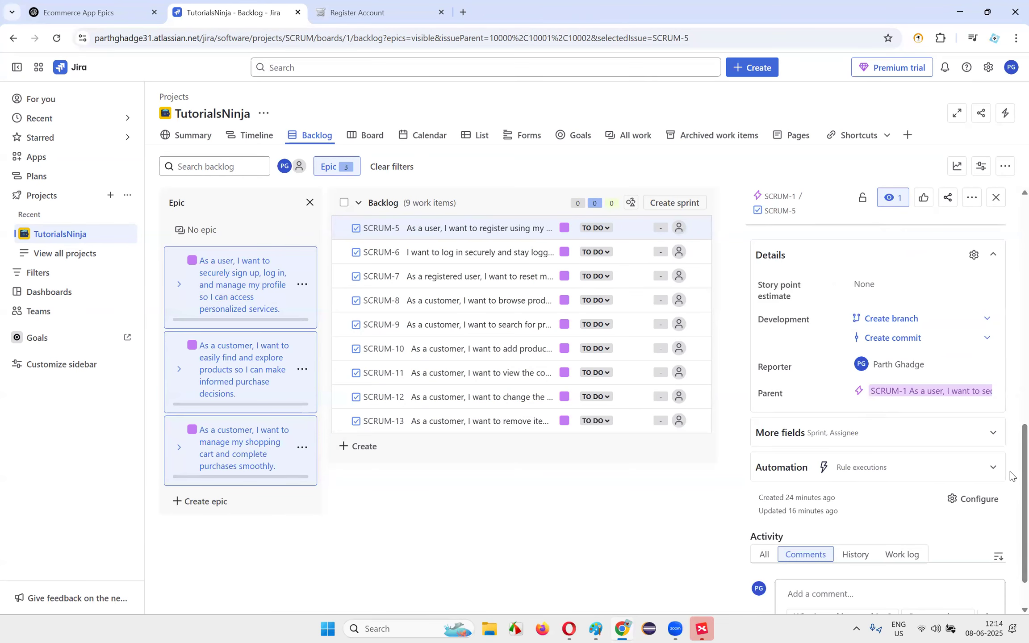
pyautogui.scroll(-1, 982, 422)
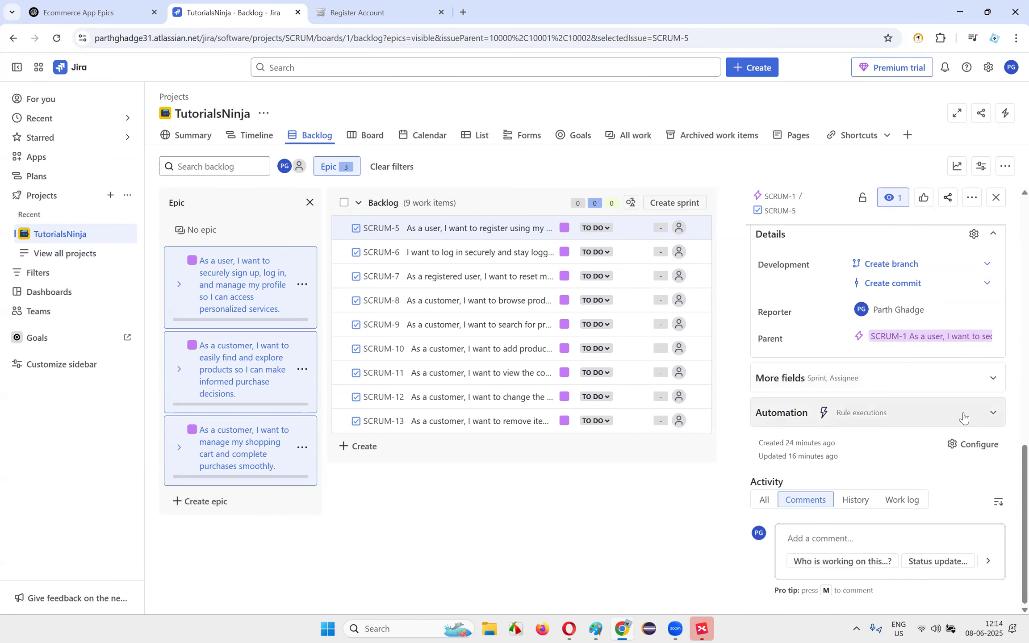
pyautogui.click(992, 380)
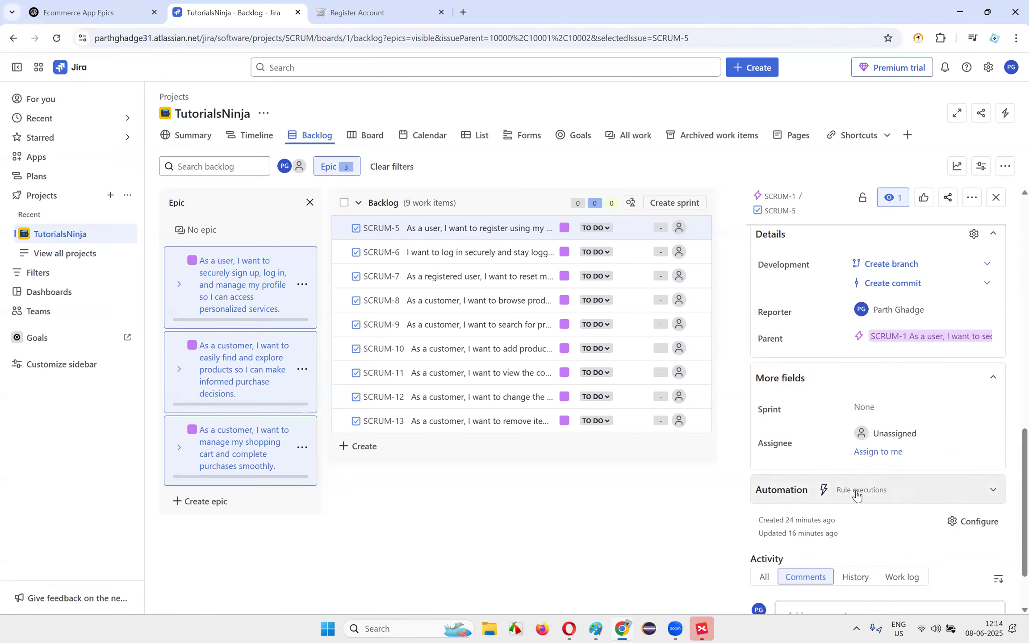
pyautogui.scroll(-1, 911, 477)
pyautogui.scroll(10, 910, 473)
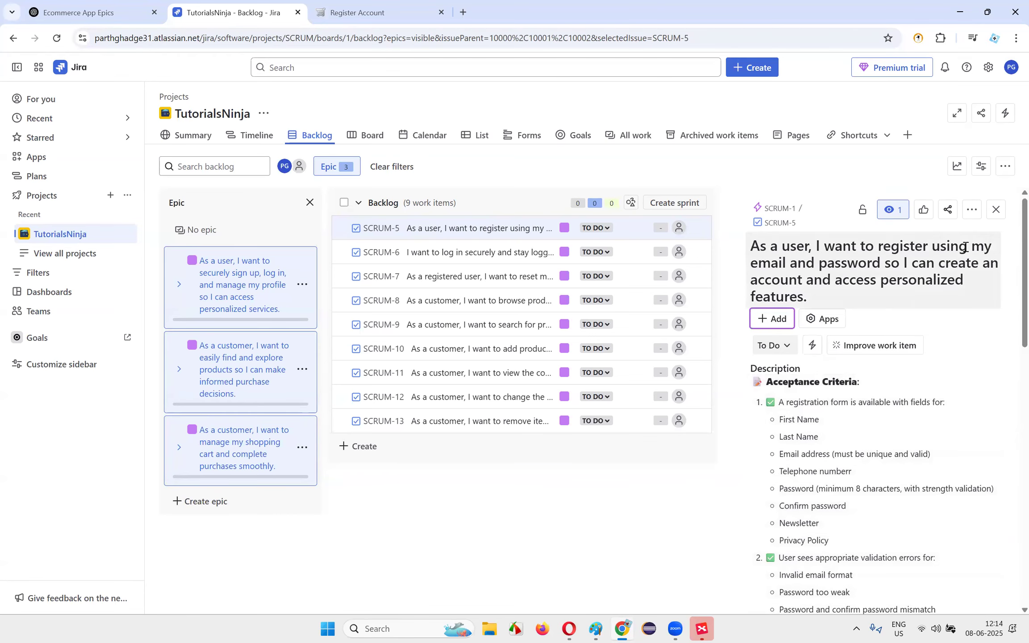
pyautogui.click(1005, 166)
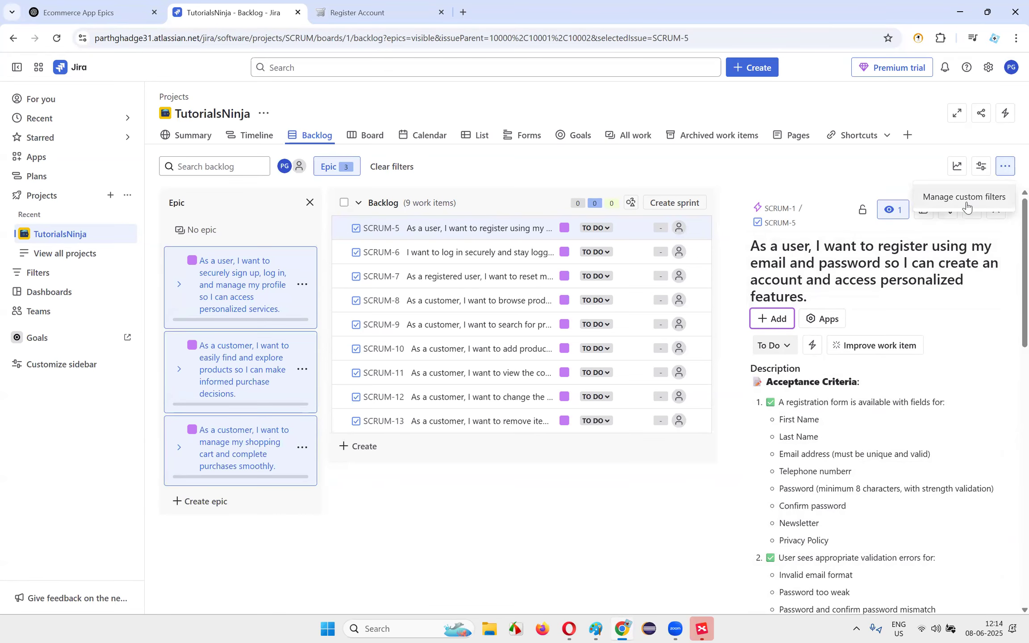
pyautogui.click(966, 203)
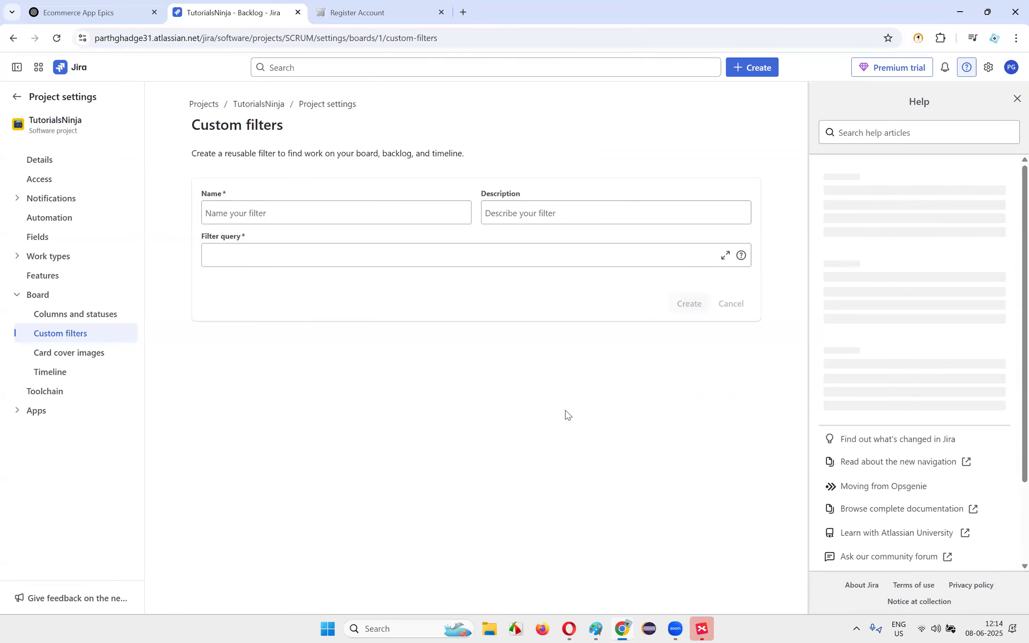
pyautogui.click(14, 40)
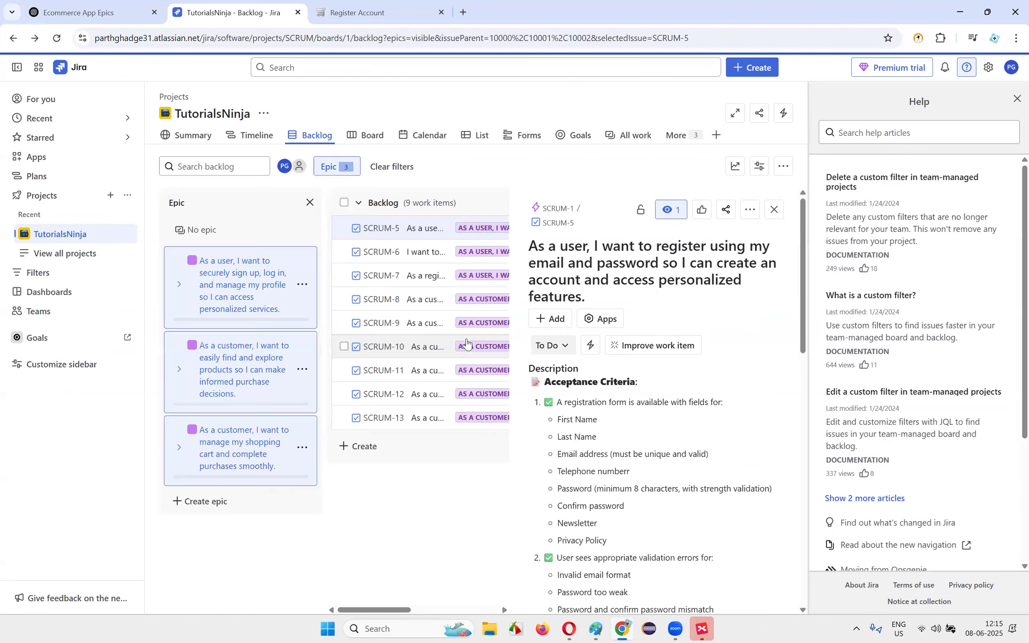
pyautogui.click(750, 210)
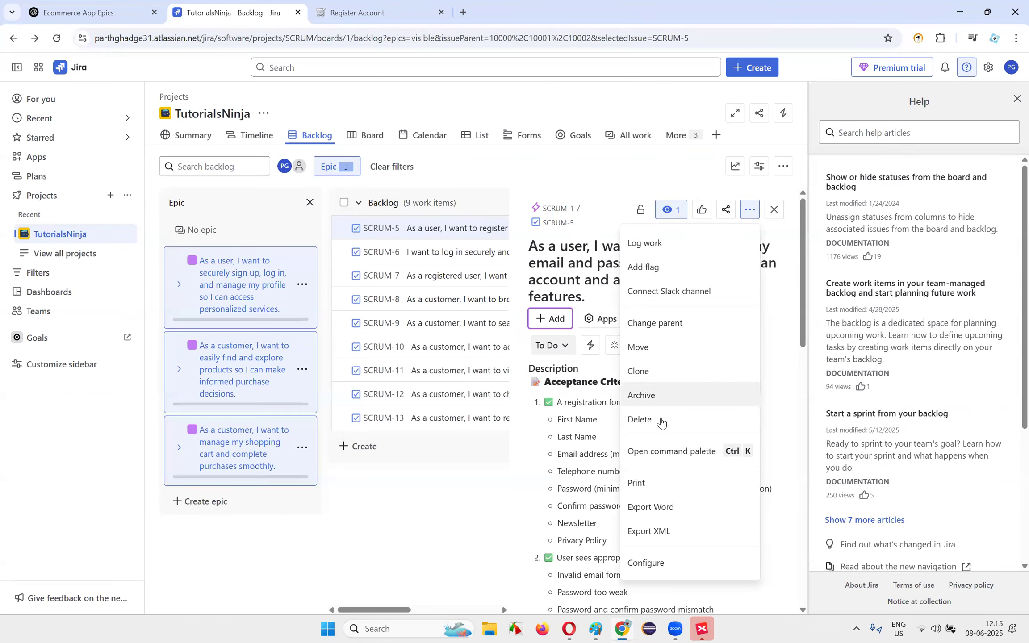
pyautogui.click(437, 564)
pyautogui.click(598, 459)
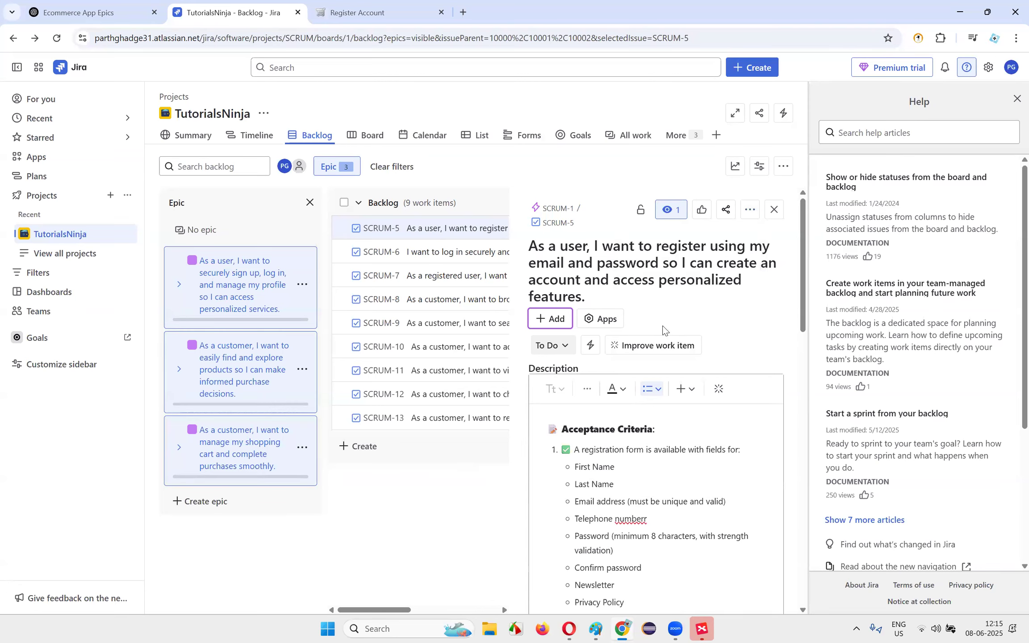
# - Open the form for creating a new field on SCRUM-5, look through the available field types, and return to the work item
pyautogui.scroll(-12, 660, 320)
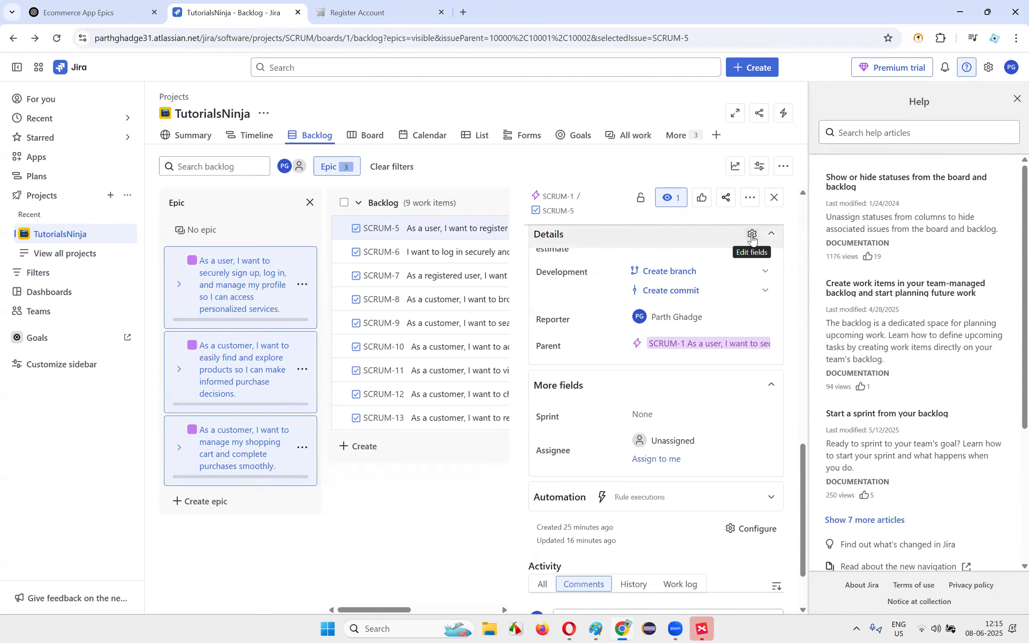
pyautogui.click(751, 237)
pyautogui.click(728, 267)
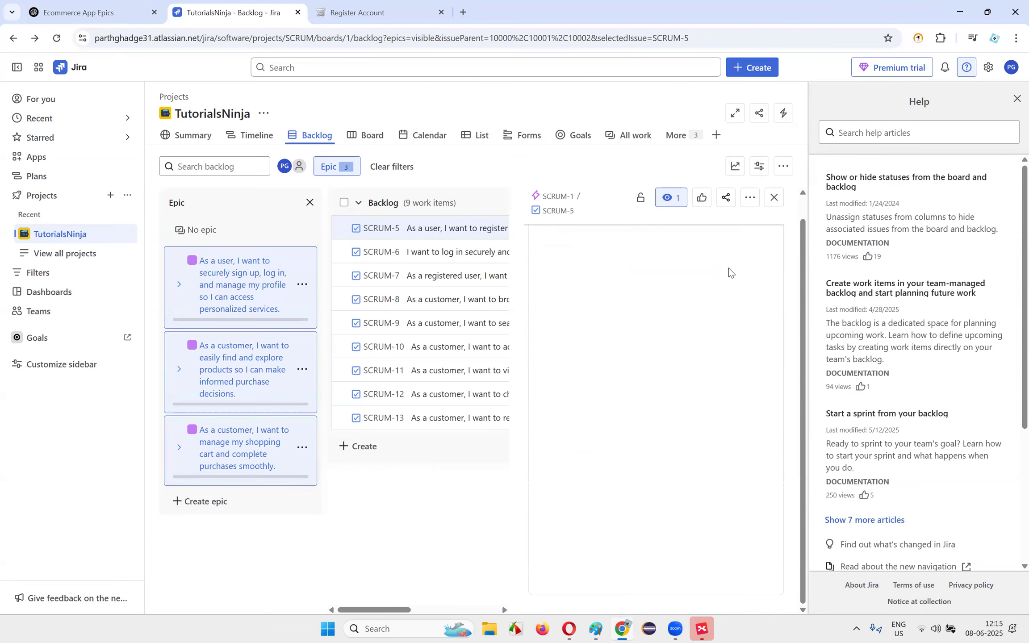
pyautogui.click(775, 356)
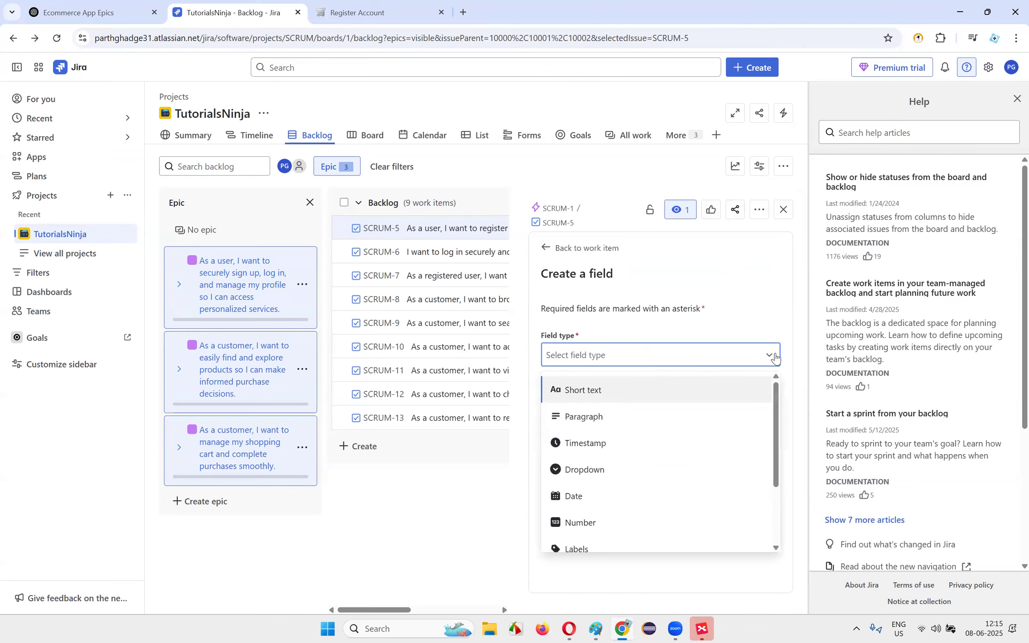
pyautogui.scroll(-3, 631, 448)
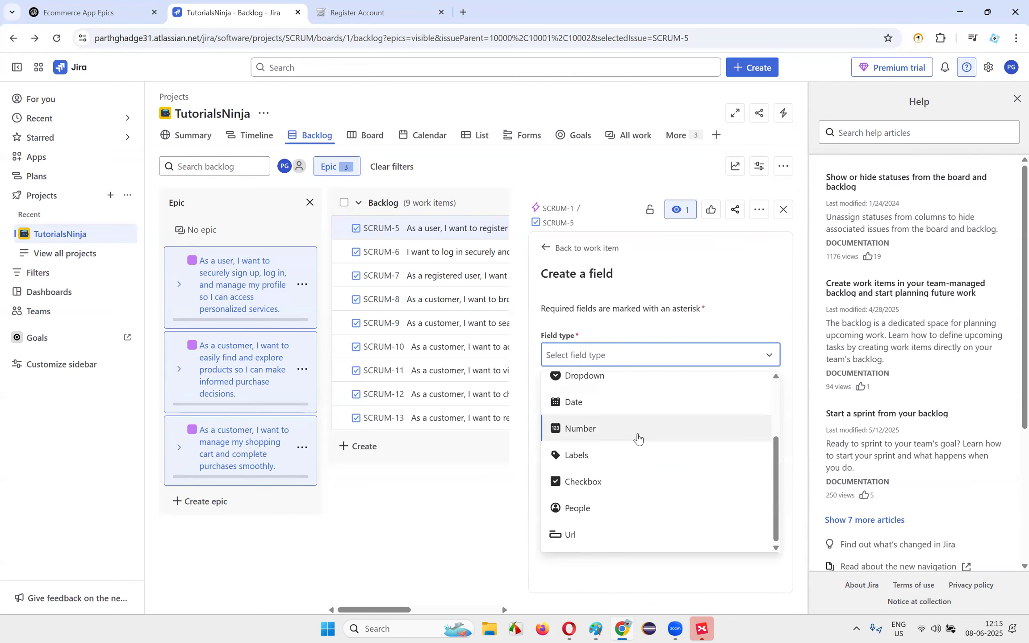
pyautogui.scroll(3, 637, 439)
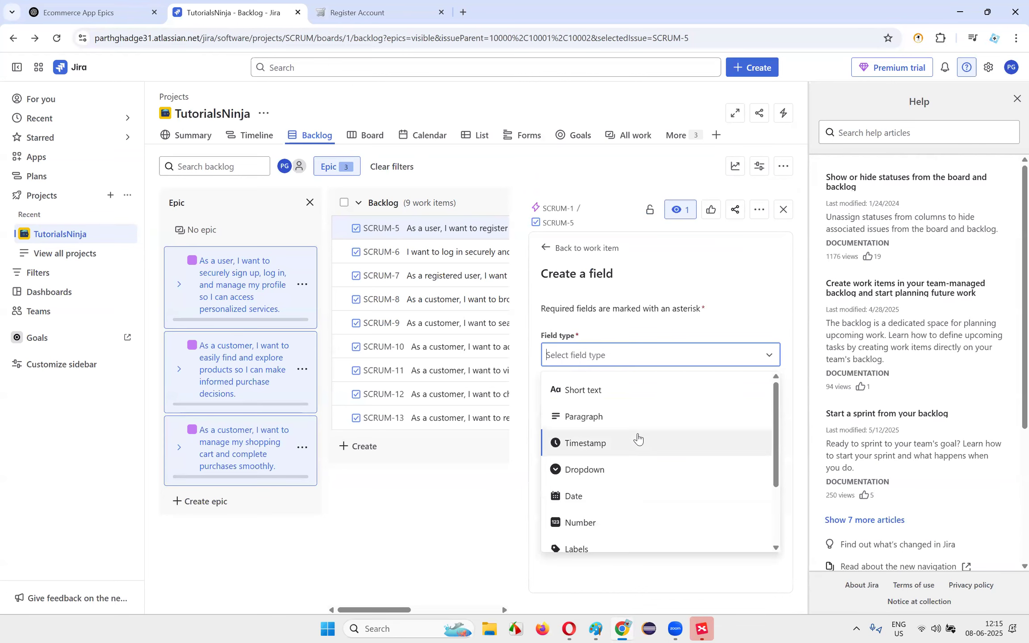
pyautogui.click(470, 568)
pyautogui.click(606, 442)
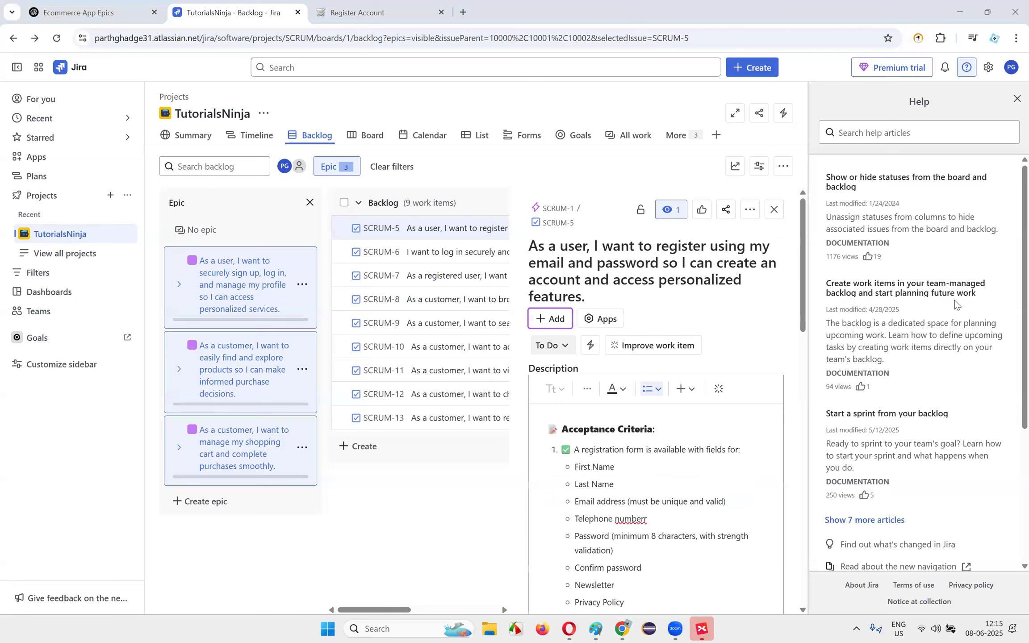
# - Start a search of the Jira help articles
pyautogui.click(871, 136)
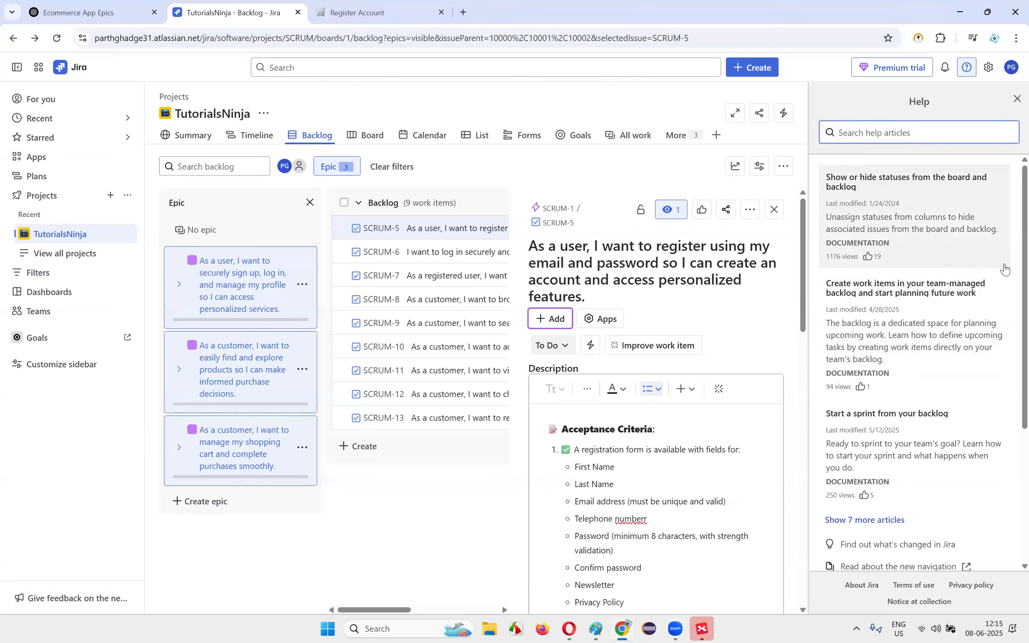
# - Close the Help panel and check the backlog's view settings
pyautogui.scroll(-4, 1004, 268)
pyautogui.scroll(1, 1011, 189)
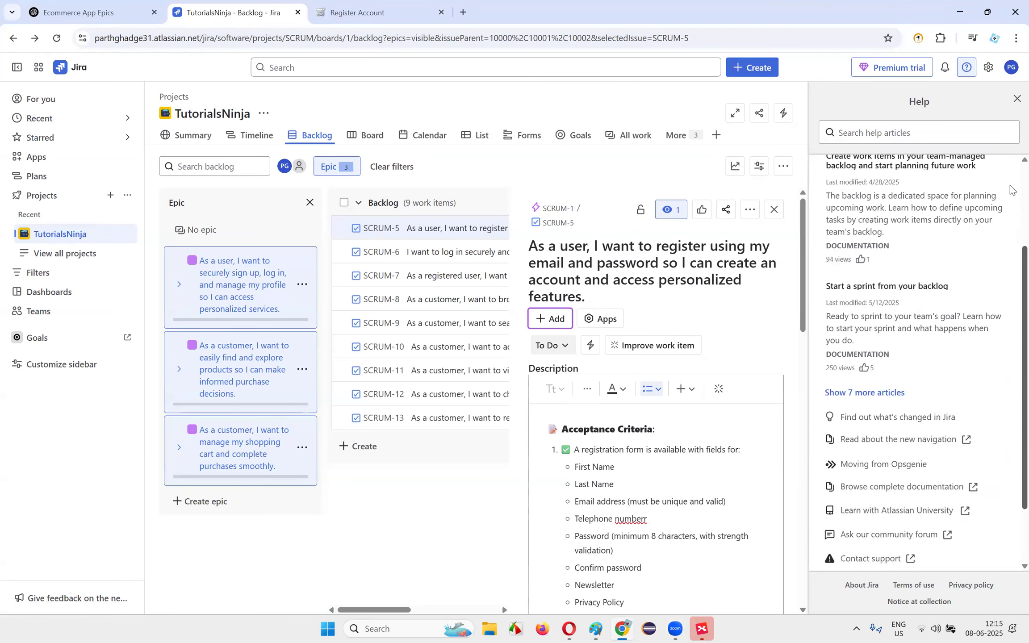
pyautogui.scroll(2, 1011, 190)
pyautogui.click(1016, 99)
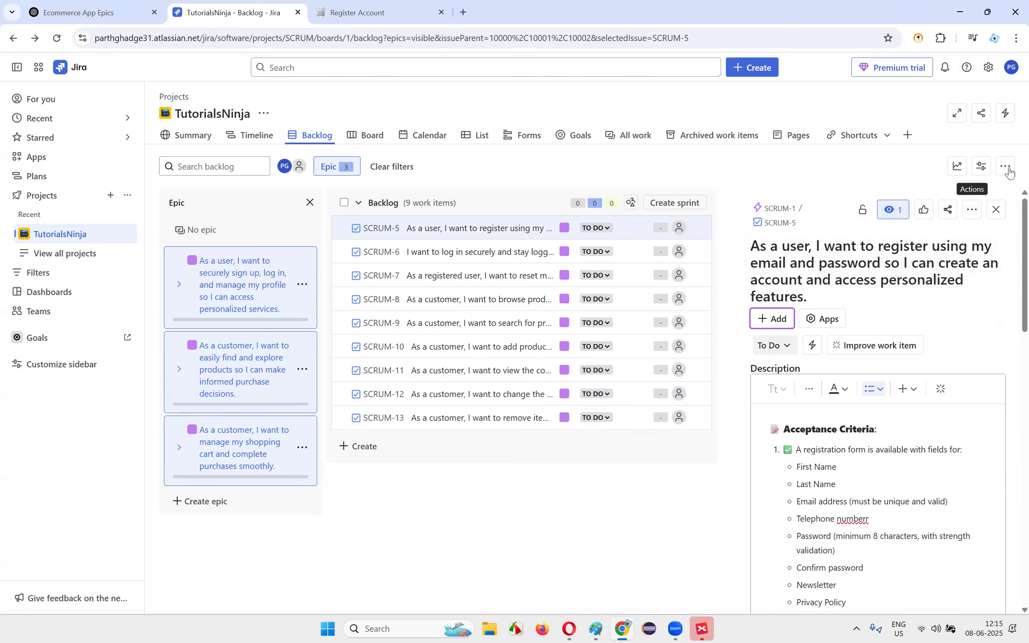
pyautogui.click(979, 171)
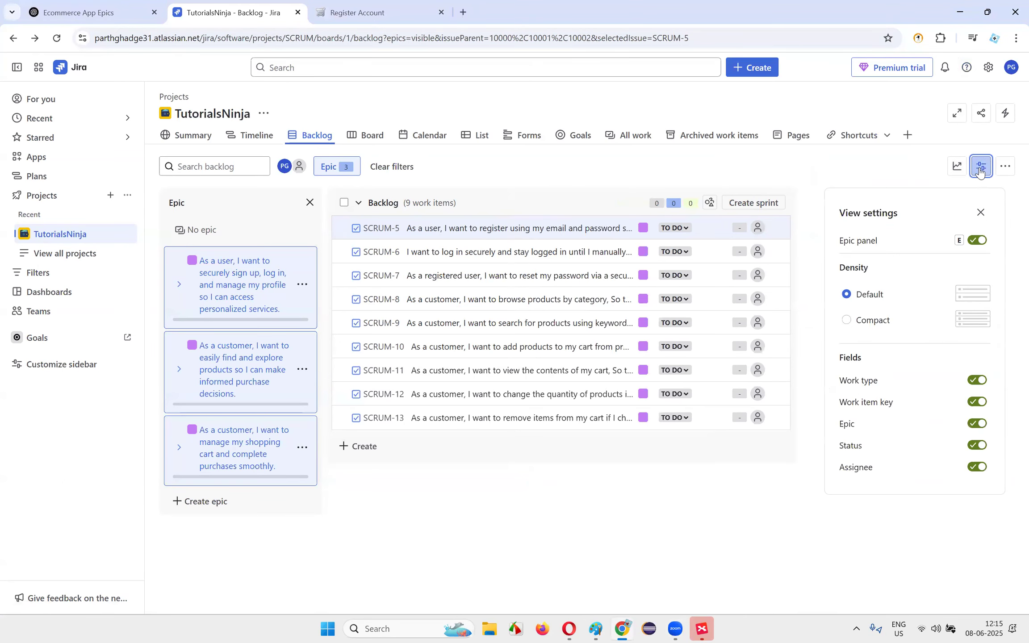
pyautogui.click(979, 168)
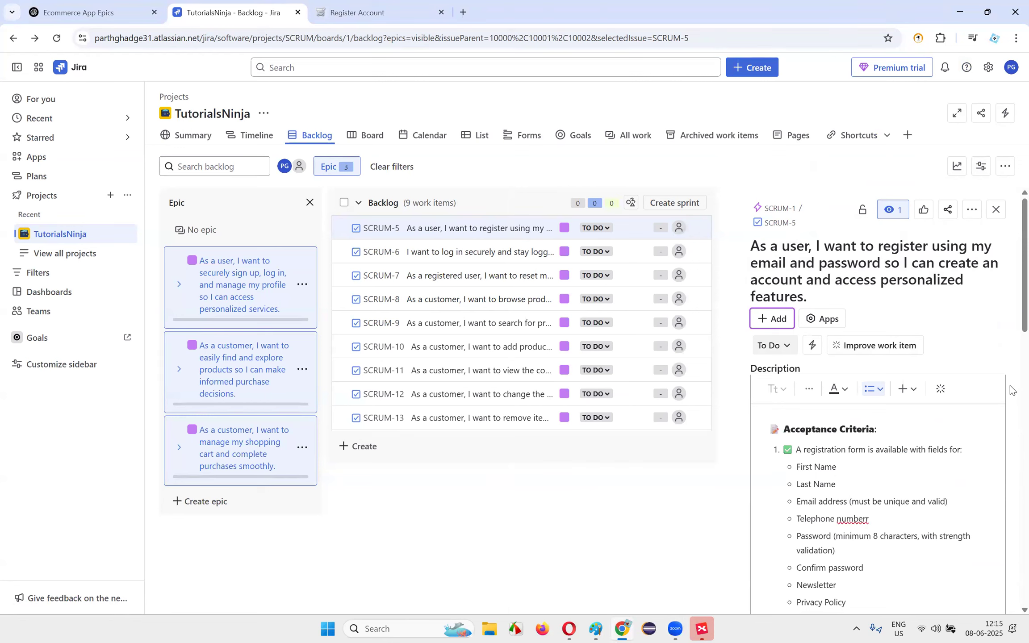
# - Add the Priority field to the Task work type's context fields below Reporter, save the changes and return to the backlog
pyautogui.scroll(-10, 978, 270)
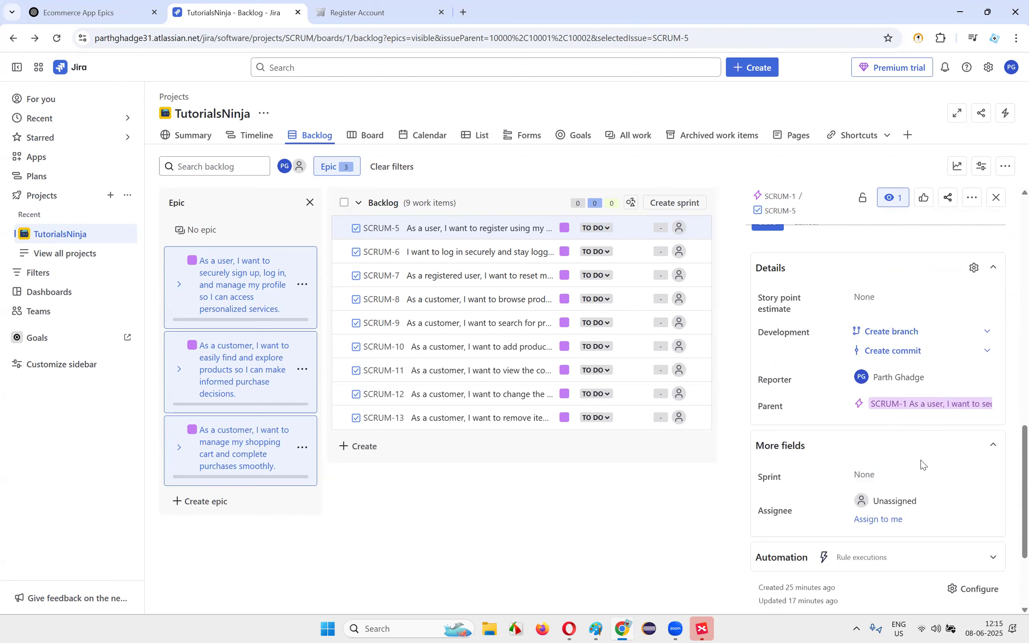
pyautogui.scroll(-3, 920, 457)
pyautogui.click(975, 444)
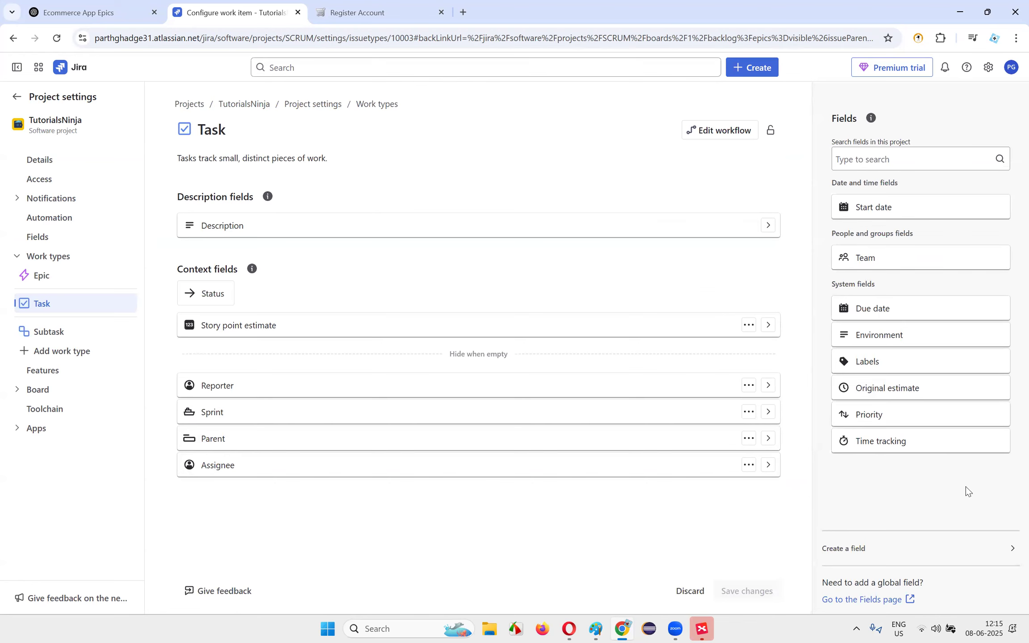
pyautogui.moveTo(880, 420); pyautogui.dragTo(259, 416)
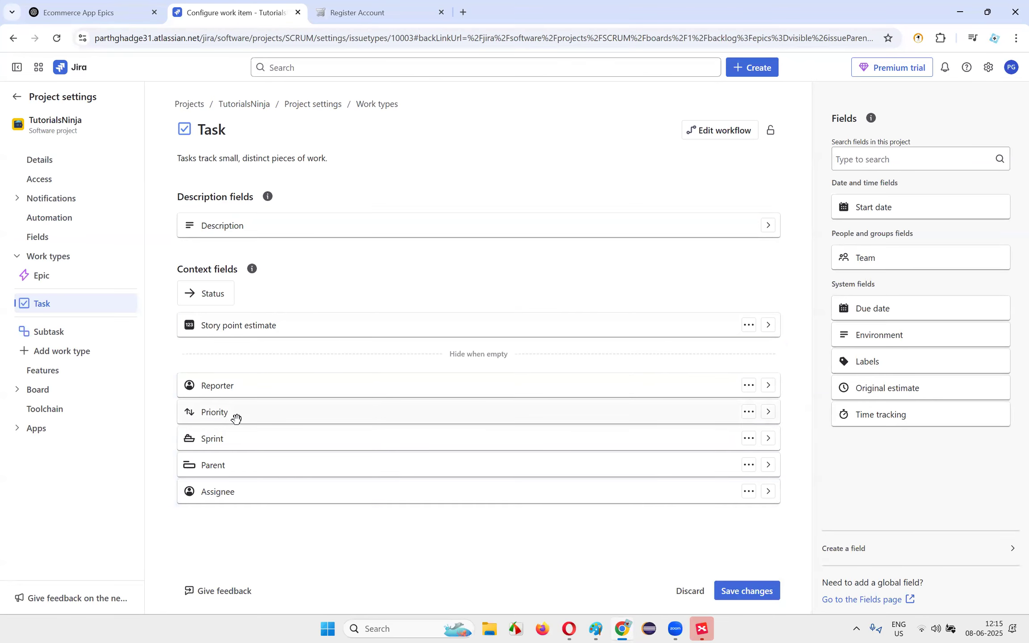
pyautogui.click(755, 594)
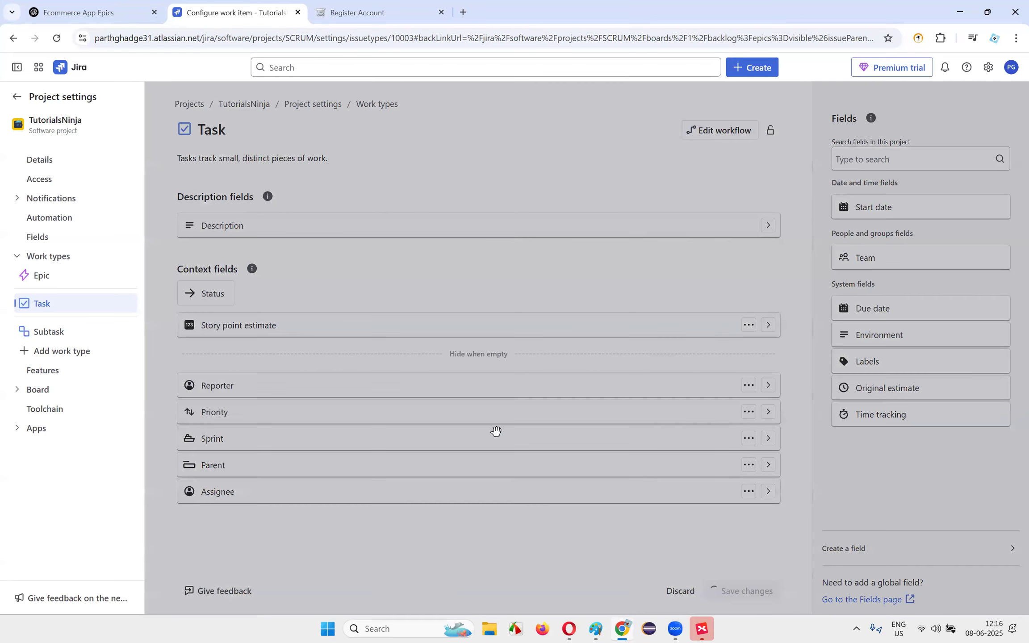
pyautogui.click(269, 532)
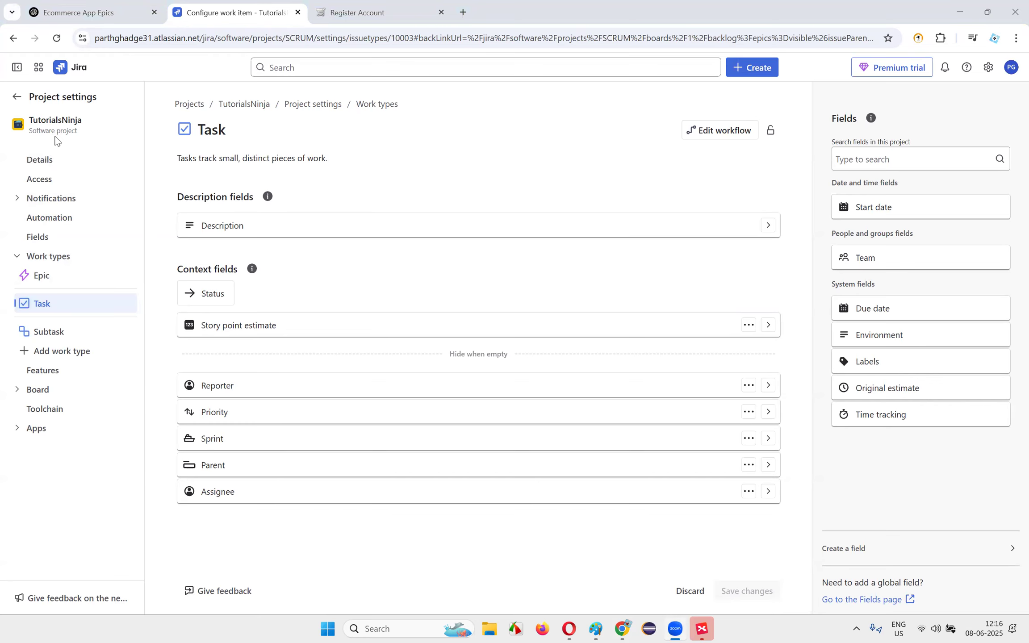
pyautogui.click(16, 96)
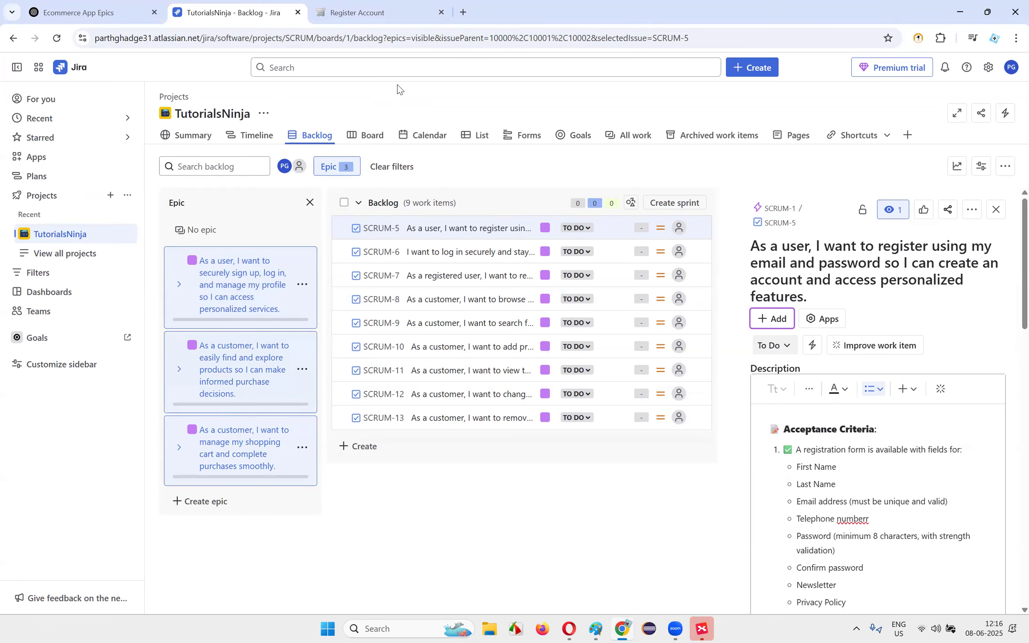
# - Switch to the ChatGPT conversation and submit the prompt "Sprint Refinement"
pyautogui.click(90, 12)
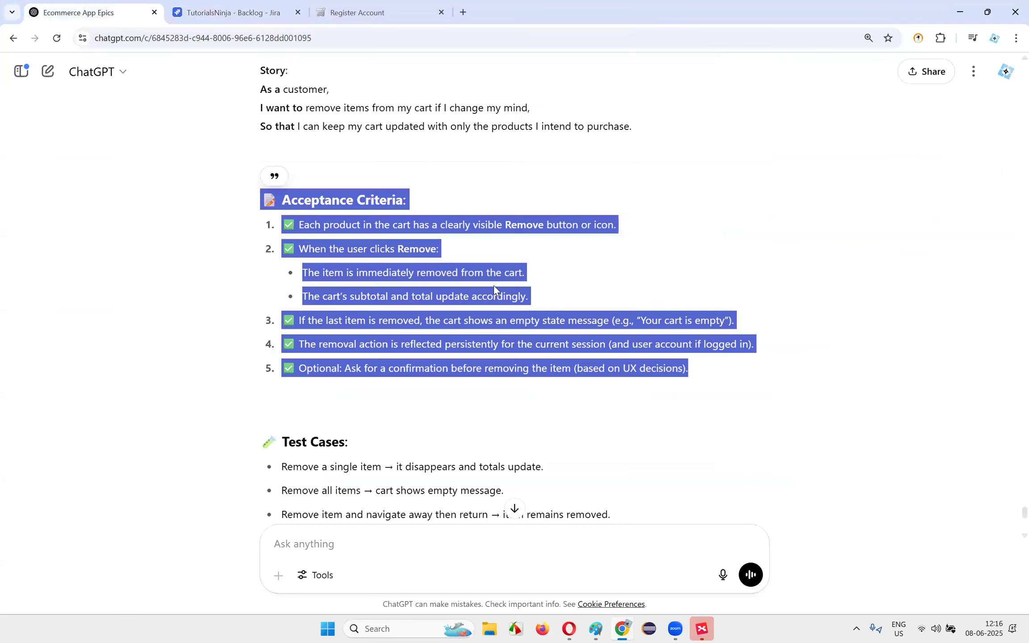
pyautogui.scroll(-10, 493, 285)
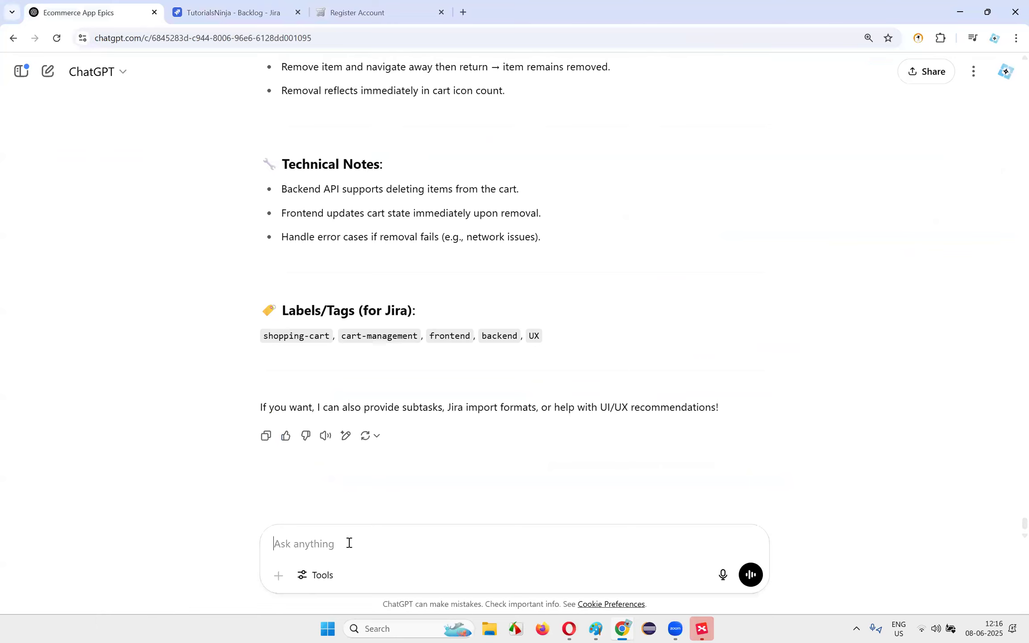
pyautogui.write('Once the')
pyautogui.press('BackSpace')
pyautogui.press('BackSpace')
pyautogui.press('BackSpace')
pyautogui.press('BackSpace')
pyautogui.write('M')
pyautogui.press('BackSpace')
pyautogui.write('S')
pyautogui.press('Return')
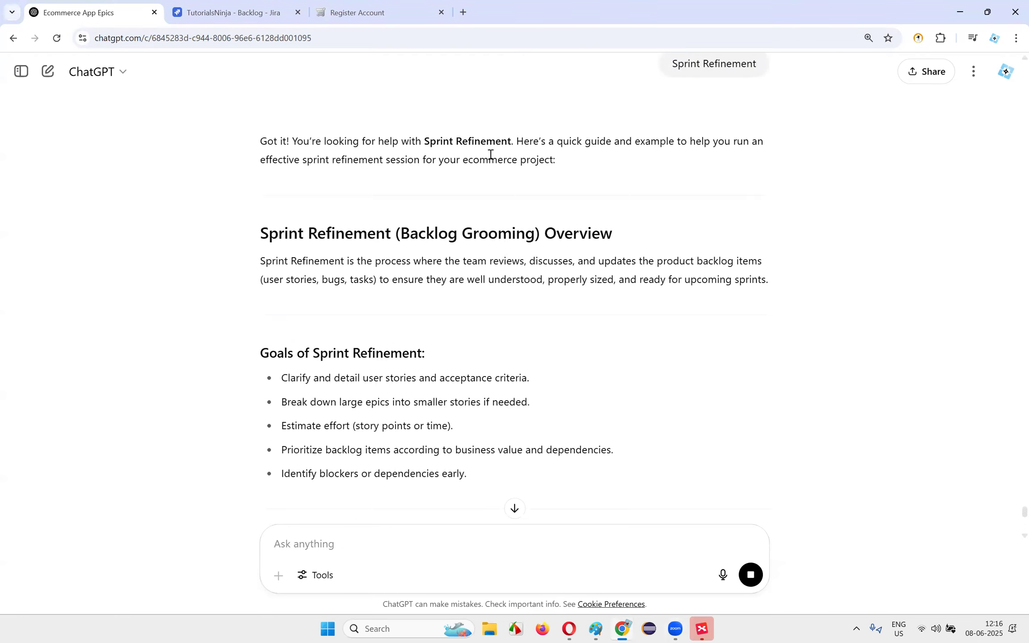
# - Read the reply's introduction and the Sprint Refinement (Backlog Grooming) overview
pyautogui.moveTo(501, 142); pyautogui.dragTo(620, 165)
pyautogui.click(621, 165)
pyautogui.moveTo(273, 141); pyautogui.dragTo(572, 165)
pyautogui.click(574, 168)
pyautogui.moveTo(319, 163); pyautogui.dragTo(574, 170)
pyautogui.click(576, 172)
pyautogui.moveTo(272, 261)
pyautogui.mouseDown()
pyautogui.moveTo(543, 296)
pyautogui.moveTo(785, 287)
pyautogui.moveTo(261, 262)
pyautogui.mouseUp()
pyautogui.click(543, 296)
pyautogui.click(730, 280)
pyautogui.click(392, 280)
pyautogui.moveTo(393, 281); pyautogui.dragTo(413, 261)
pyautogui.click(732, 280)
pyautogui.click(639, 341)
# - Read the listed goals of sprint refinement, from clarifying user stories to prioritizing backlog items
pyautogui.scroll(-2, 641, 346)
pyautogui.moveTo(281, 258); pyautogui.dragTo(562, 379)
pyautogui.click(562, 378)
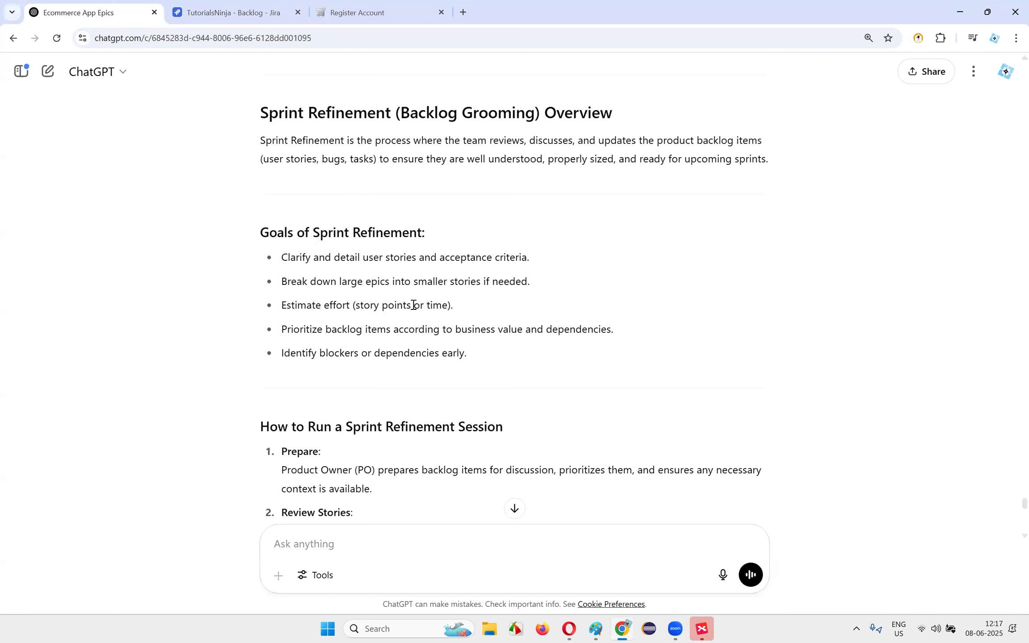
pyautogui.moveTo(282, 258); pyautogui.dragTo(551, 259)
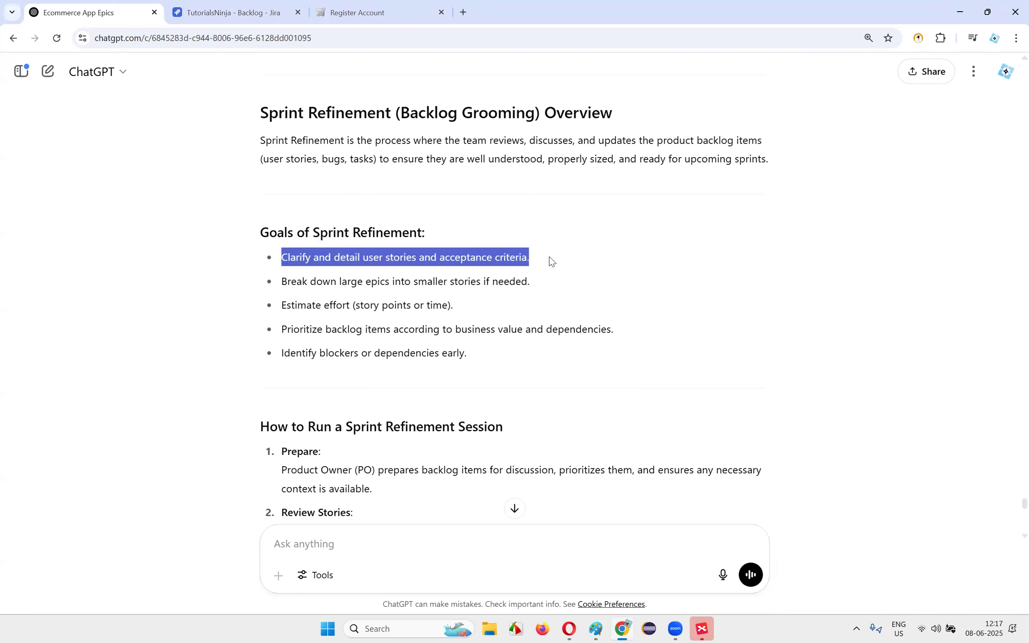
pyautogui.click(452, 279)
pyautogui.moveTo(284, 284); pyautogui.dragTo(576, 283)
pyautogui.click(576, 283)
pyautogui.moveTo(282, 281); pyautogui.dragTo(548, 279)
pyautogui.click(548, 279)
pyautogui.moveTo(286, 308); pyautogui.dragTo(491, 307)
pyautogui.click(491, 307)
pyautogui.moveTo(282, 329); pyautogui.dragTo(641, 326)
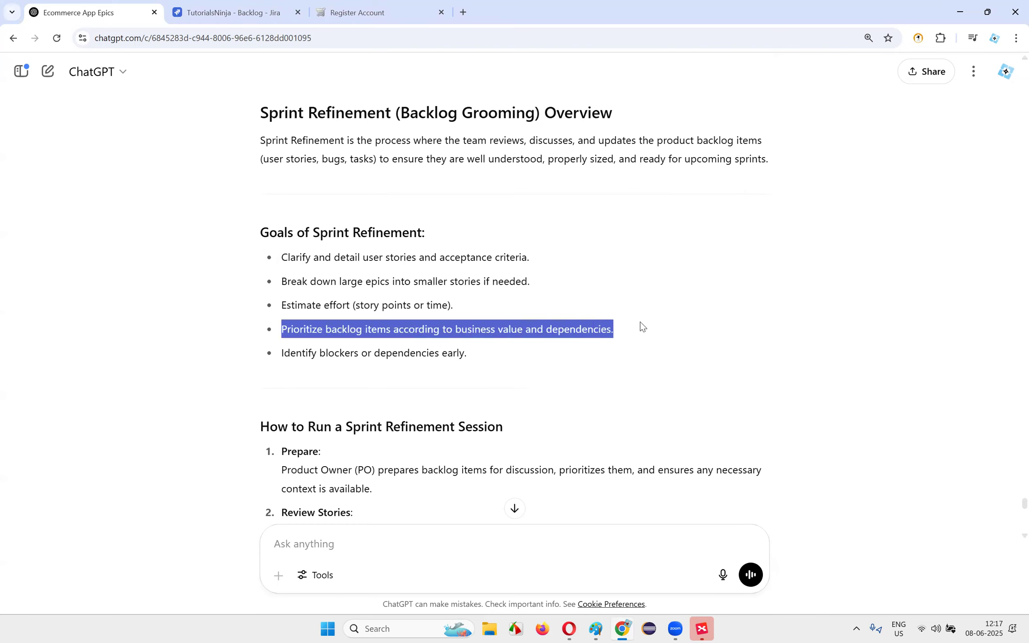
pyautogui.click(641, 326)
pyautogui.moveTo(432, 330); pyautogui.dragTo(666, 333)
pyautogui.click(610, 330)
pyautogui.scroll(-2, 610, 331)
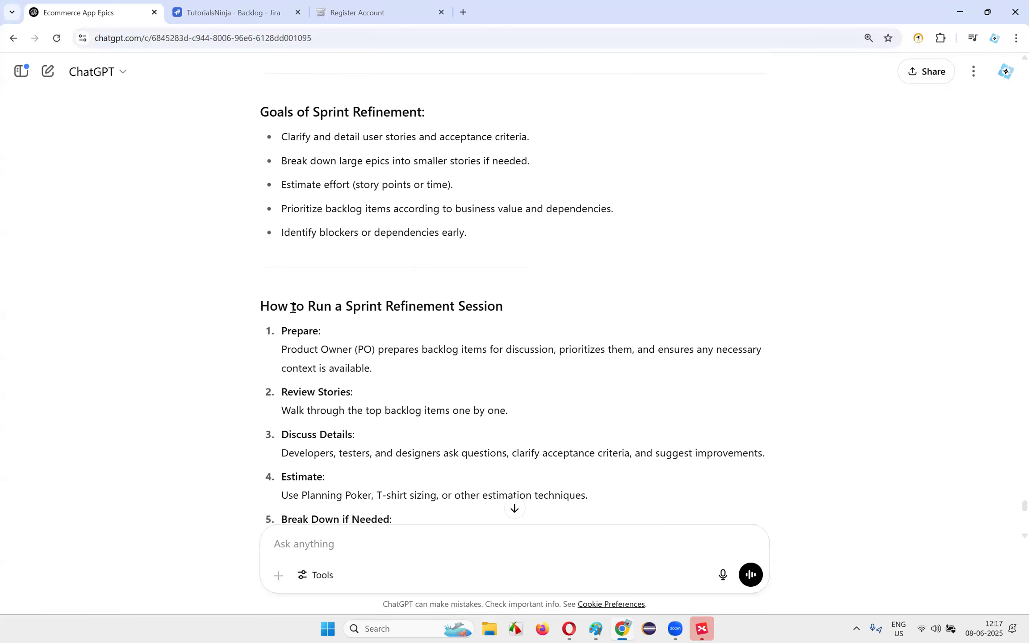
# - Read the Prepare, Review Stories and Discuss Details steps for running a sprint refinement session
pyautogui.moveTo(293, 308); pyautogui.dragTo(504, 307)
pyautogui.moveTo(302, 330); pyautogui.dragTo(506, 367)
pyautogui.click(514, 365)
pyautogui.moveTo(283, 352); pyautogui.dragTo(586, 370)
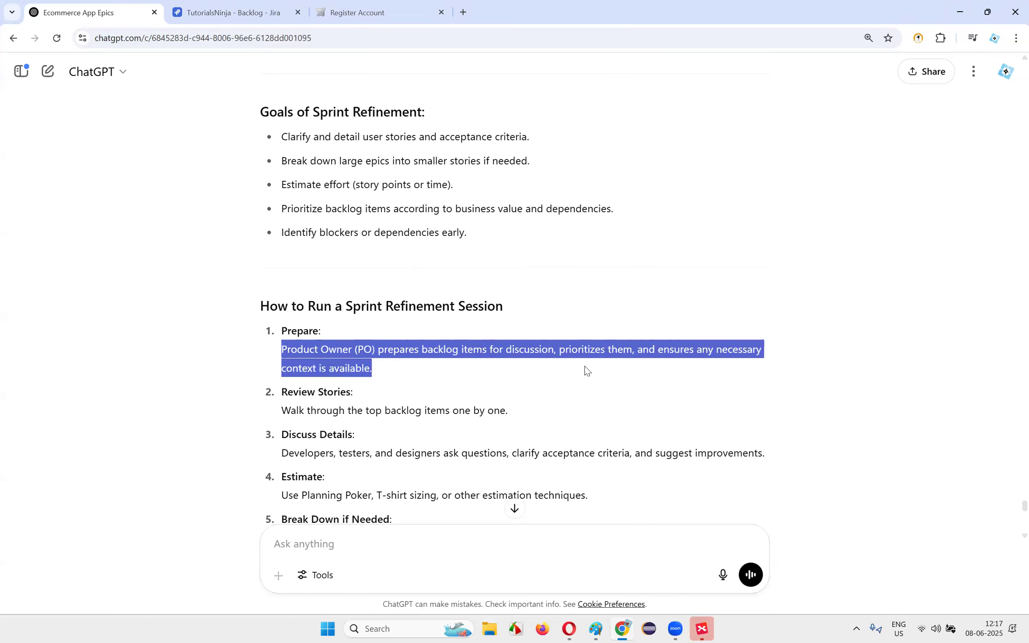
pyautogui.click(584, 367)
pyautogui.moveTo(300, 369); pyautogui.dragTo(419, 370)
pyautogui.click(415, 369)
pyautogui.scroll(-1, 414, 370)
pyautogui.moveTo(283, 354); pyautogui.dragTo(523, 362)
pyautogui.moveTo(421, 350); pyautogui.dragTo(559, 349)
pyautogui.moveTo(283, 393); pyautogui.dragTo(764, 393)
# - Read the remaining session steps from Estimate to Identify Blockers, through to the example agenda and sample user story
pyautogui.scroll(-3, 382, 355)
pyautogui.moveTo(282, 314); pyautogui.dragTo(599, 319)
pyautogui.click(569, 321)
pyautogui.moveTo(296, 361); pyautogui.dragTo(581, 366)
pyautogui.click(581, 365)
pyautogui.moveTo(286, 399); pyautogui.dragTo(561, 400)
pyautogui.scroll(-3, 335, 282)
pyautogui.moveTo(282, 261); pyautogui.dragTo(603, 270)
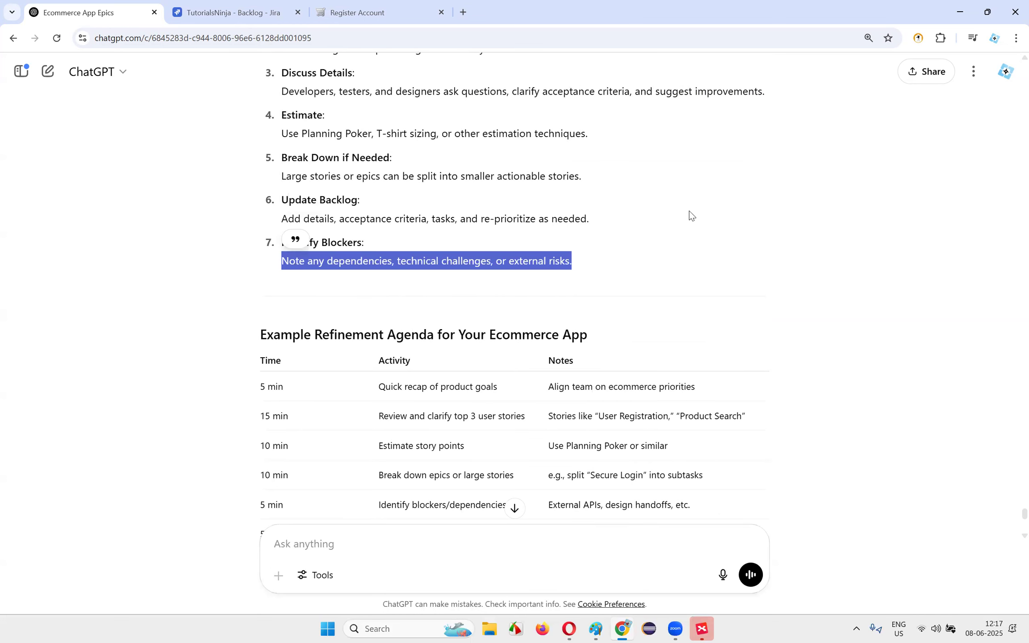
pyautogui.click(678, 253)
pyautogui.moveTo(327, 261); pyautogui.dragTo(637, 264)
pyautogui.scroll(-2, 636, 264)
pyautogui.click(637, 267)
pyautogui.scroll(-6, 637, 272)
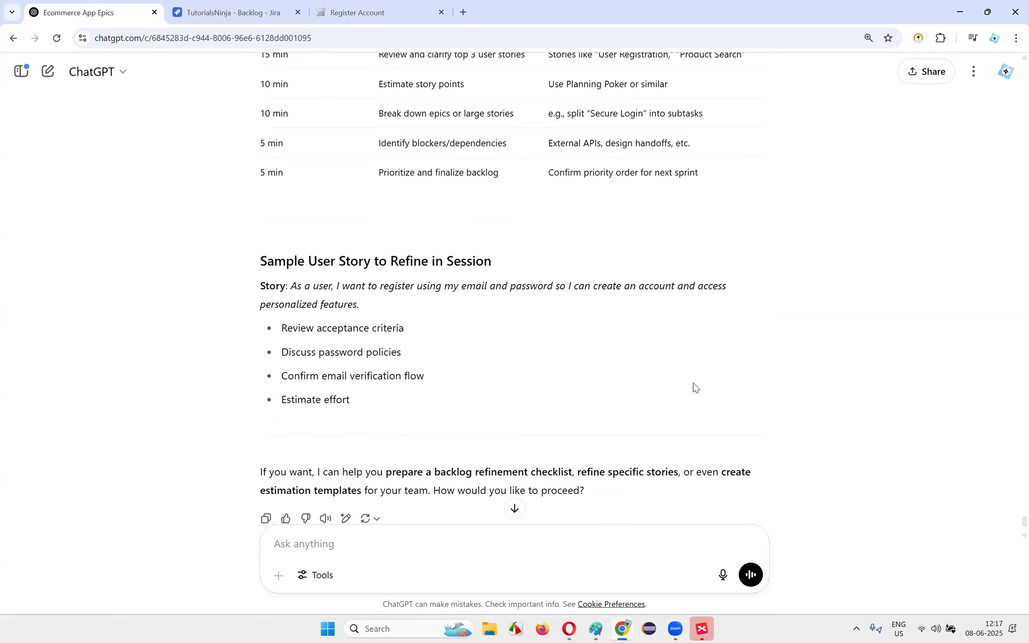
pyautogui.scroll(-2, 679, 379)
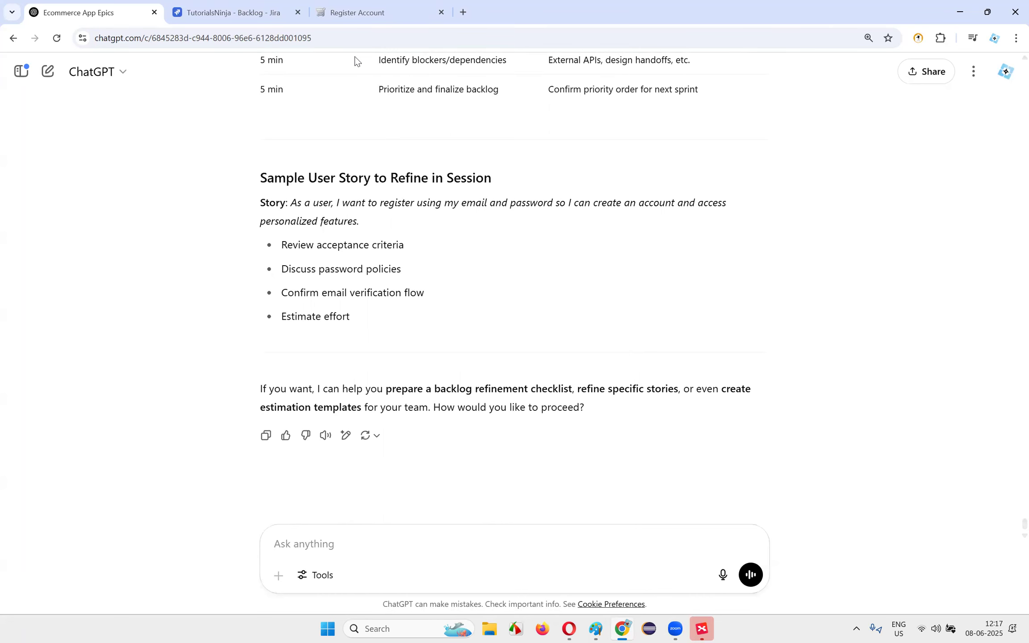
# - Switch back to the Jira backlog and set the priority of the registration story SCRUM-5 to Highest
pyautogui.hotkey('ctrl', 'Tab')
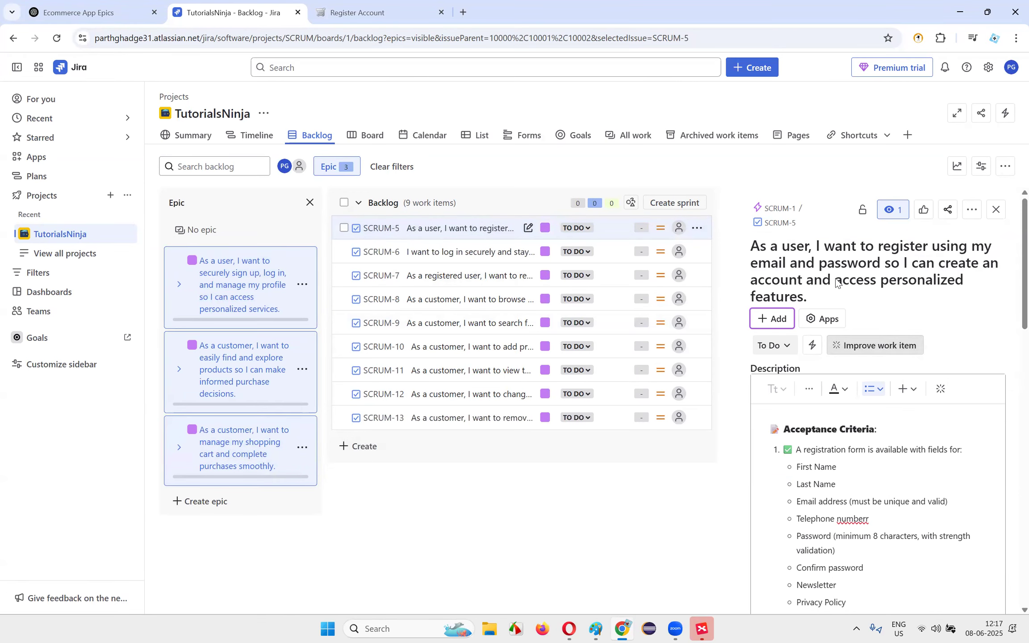
pyautogui.scroll(-1, 984, 305)
pyautogui.scroll(1, 868, 300)
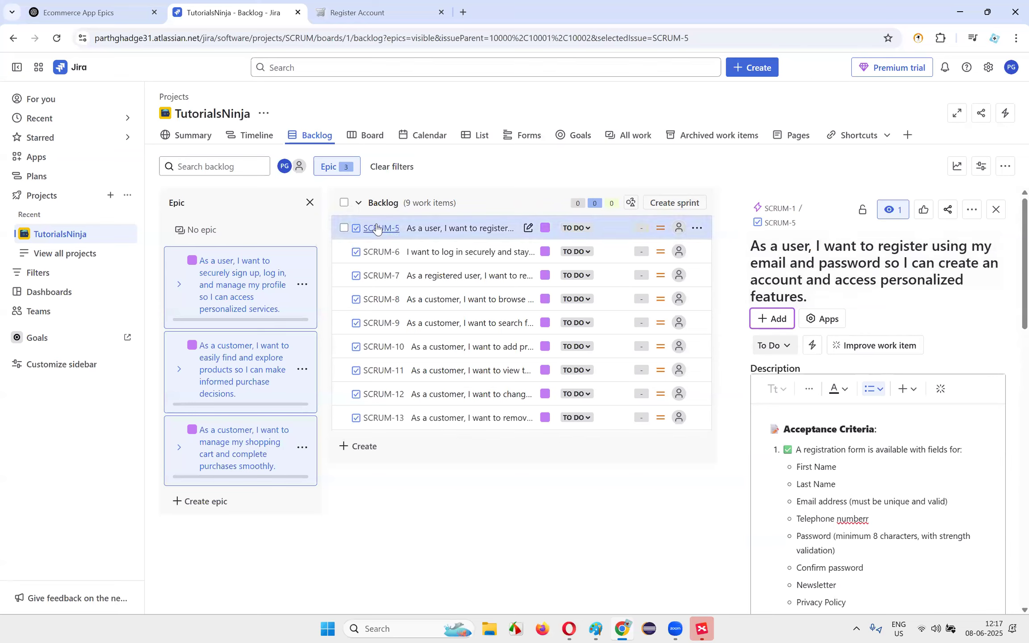
pyautogui.scroll(-10, 923, 315)
pyautogui.scroll(-10, 922, 314)
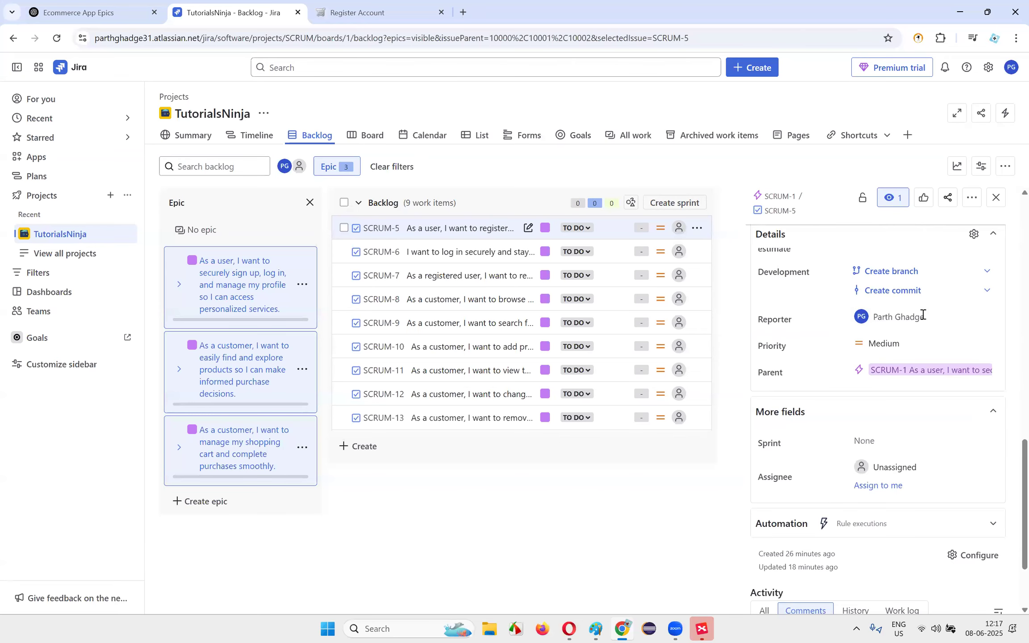
pyautogui.scroll(-5, 862, 357)
pyautogui.scroll(3, 862, 362)
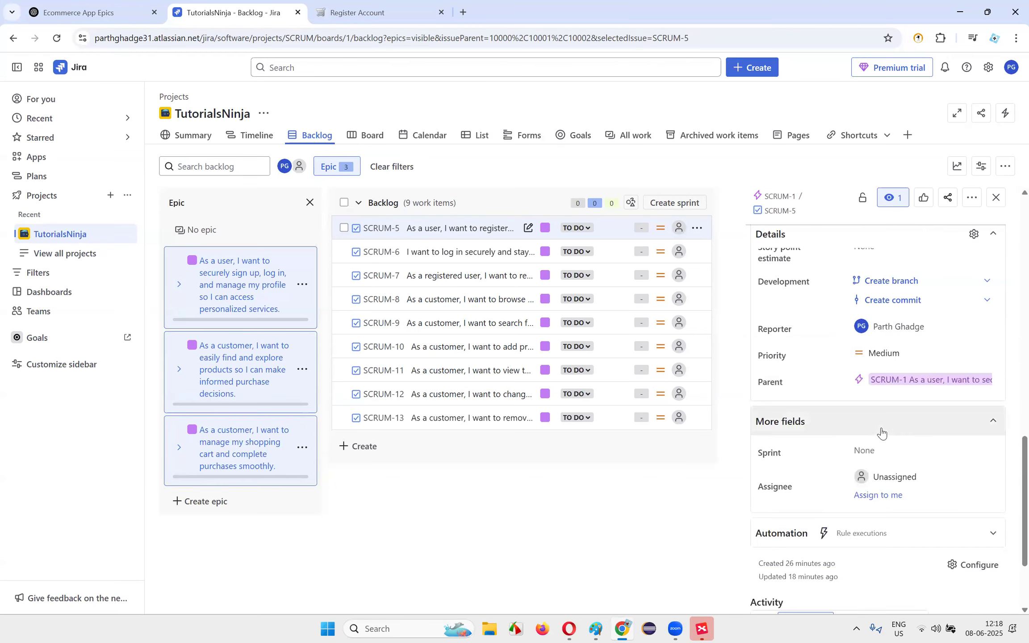
pyautogui.click(994, 423)
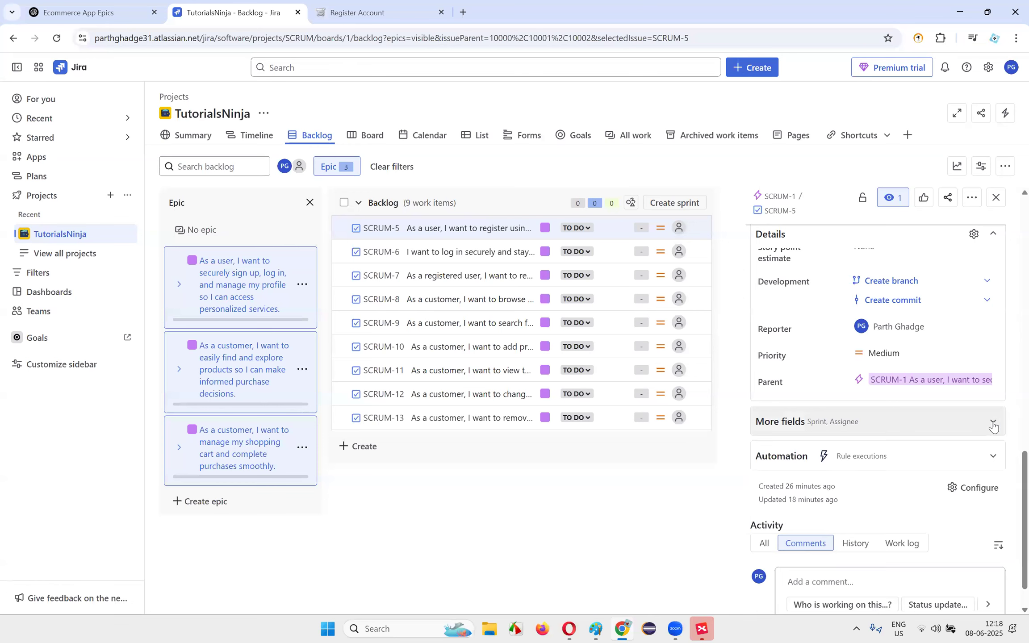
pyautogui.click(993, 425)
pyautogui.scroll(-3, 910, 426)
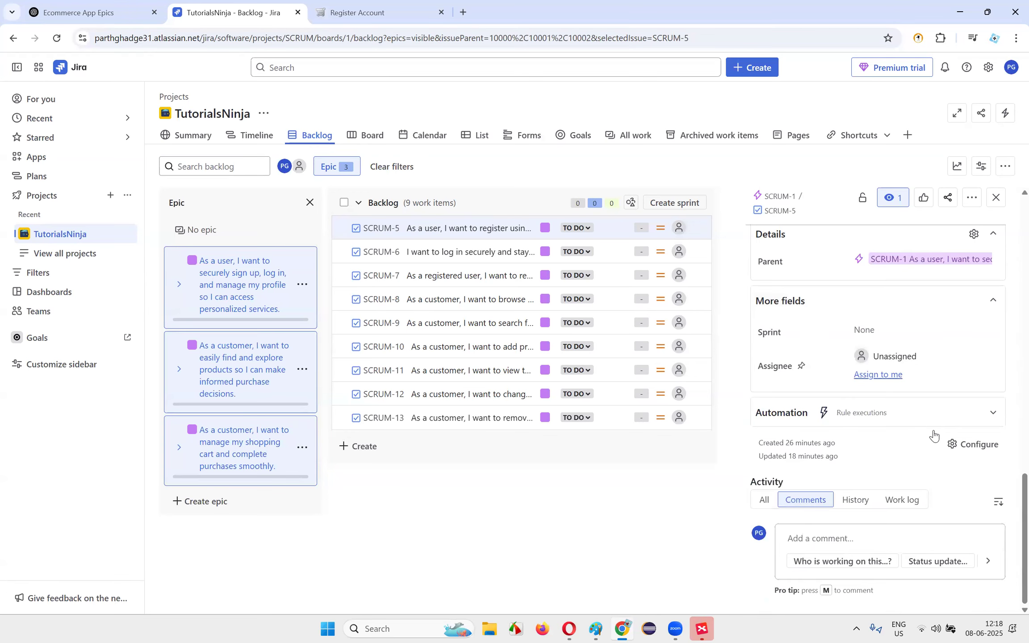
pyautogui.scroll(5, 930, 436)
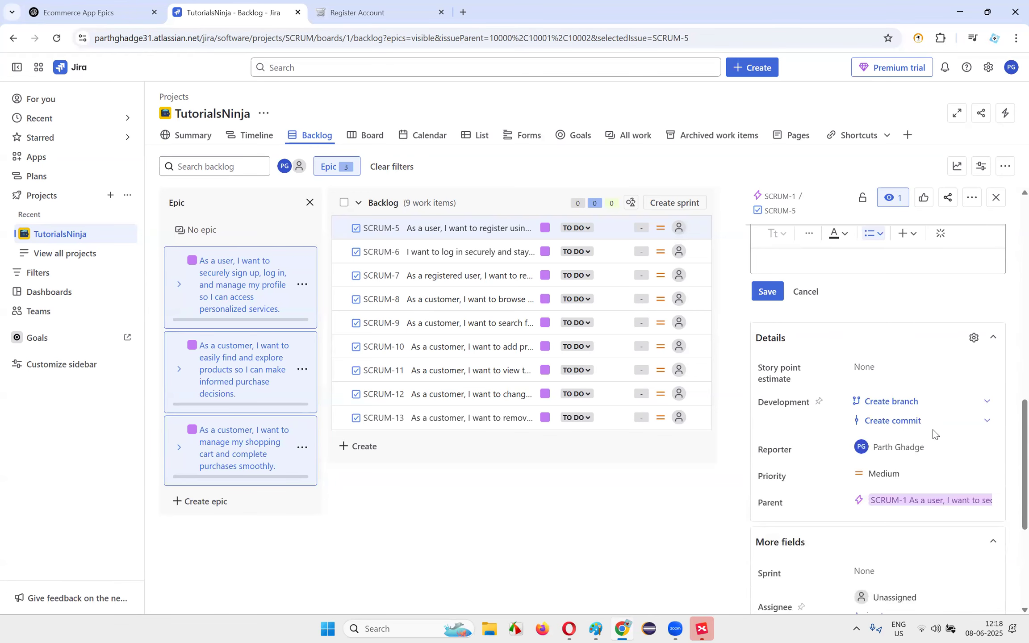
pyautogui.click(892, 476)
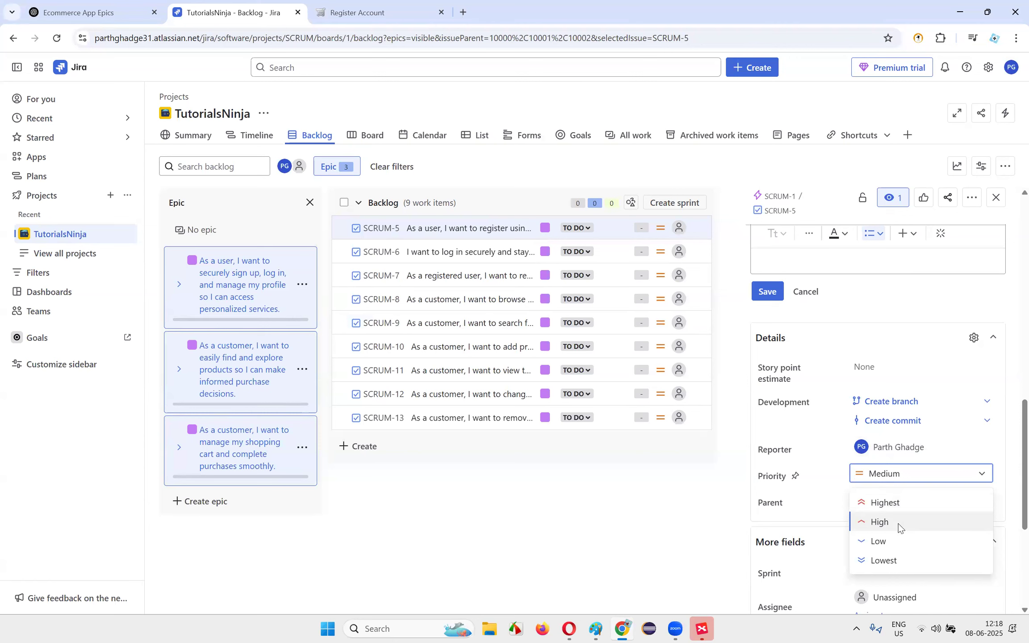
pyautogui.click(891, 502)
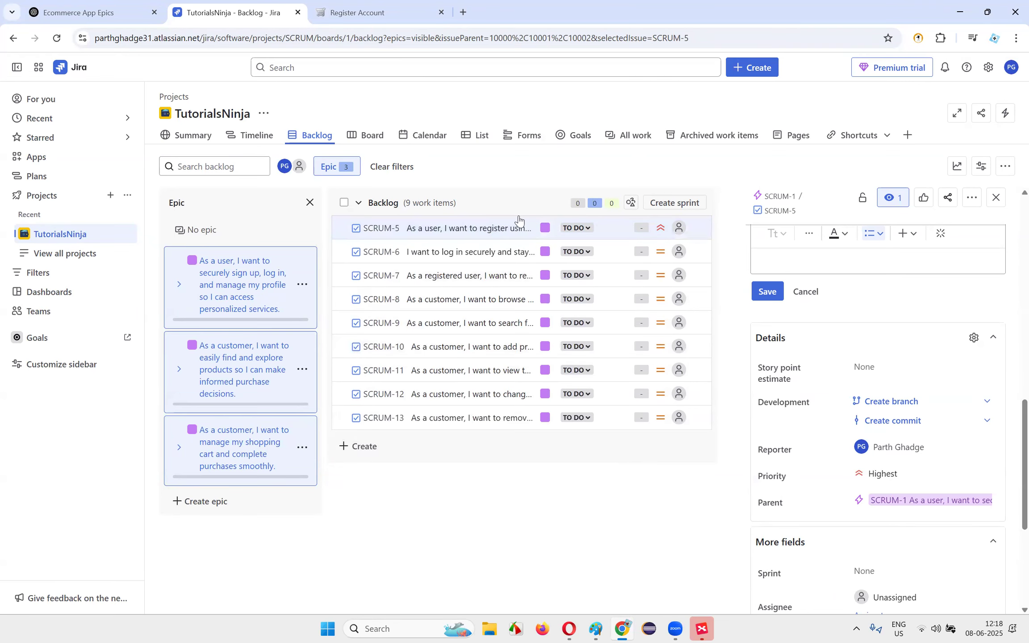
# - Set the priority of the secure login story SCRUM-6 to Highest
pyautogui.click(470, 259)
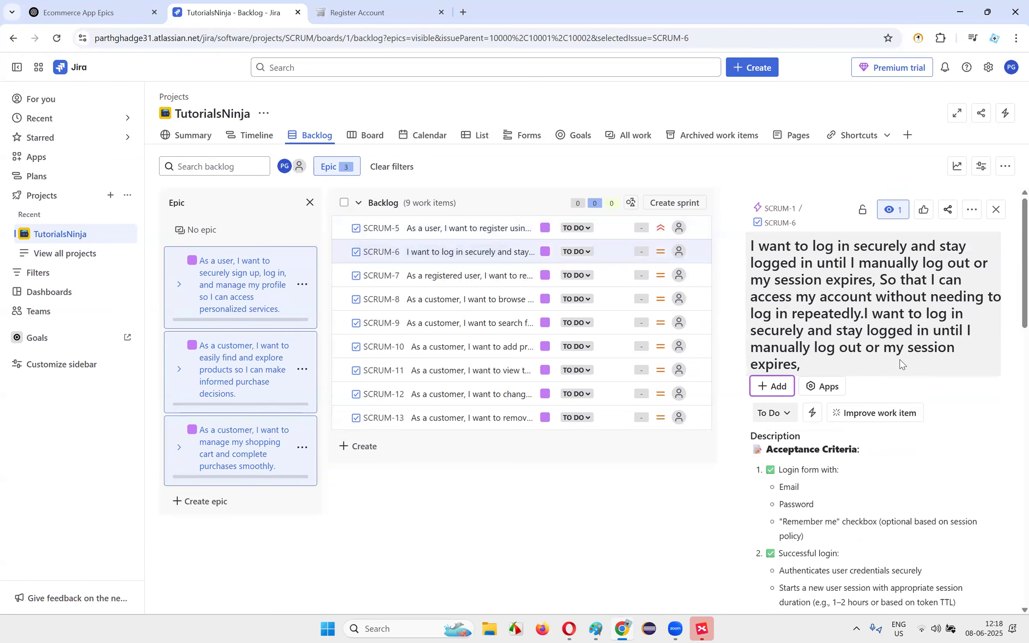
pyautogui.scroll(-10, 954, 317)
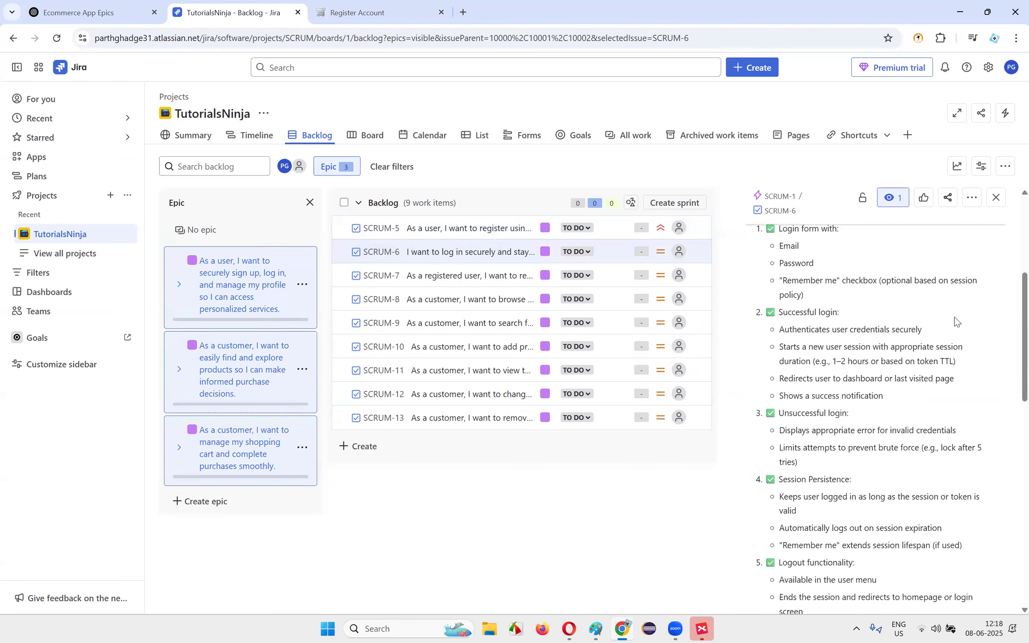
pyautogui.click(892, 420)
pyautogui.click(889, 449)
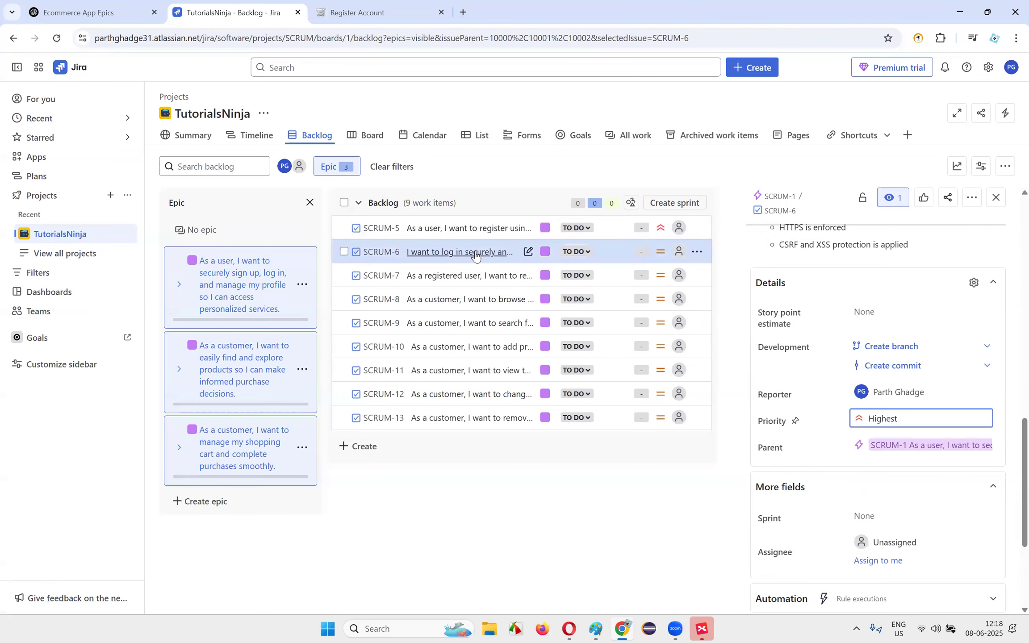
pyautogui.scroll(-4, 889, 447)
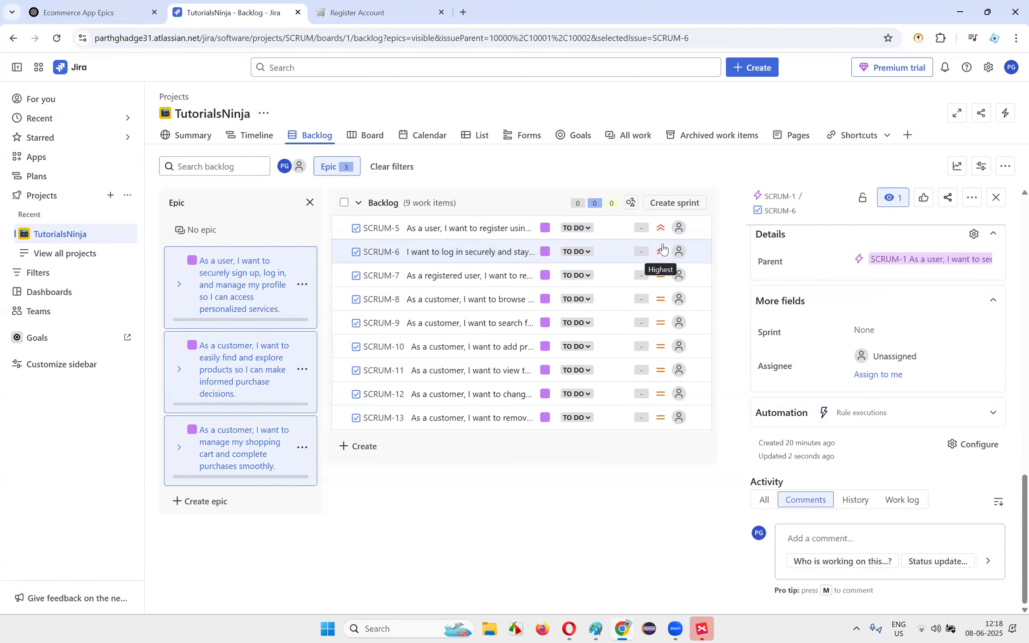
# - Check the available priority options for the password reset story SCRUM-7 and keep it at Medium
pyautogui.click(490, 276)
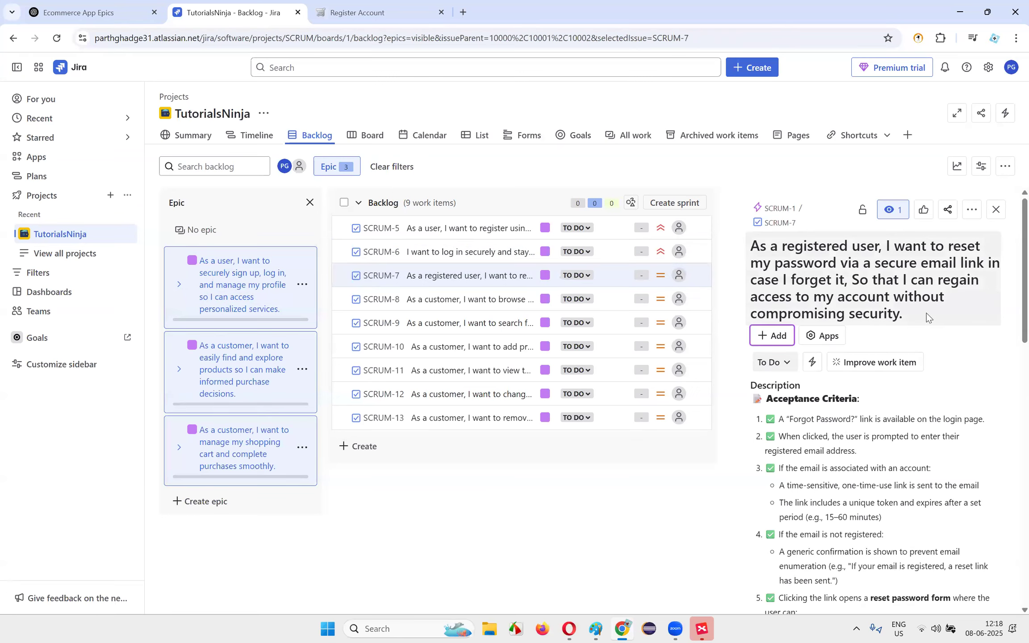
pyautogui.scroll(-10, 920, 330)
pyautogui.click(886, 405)
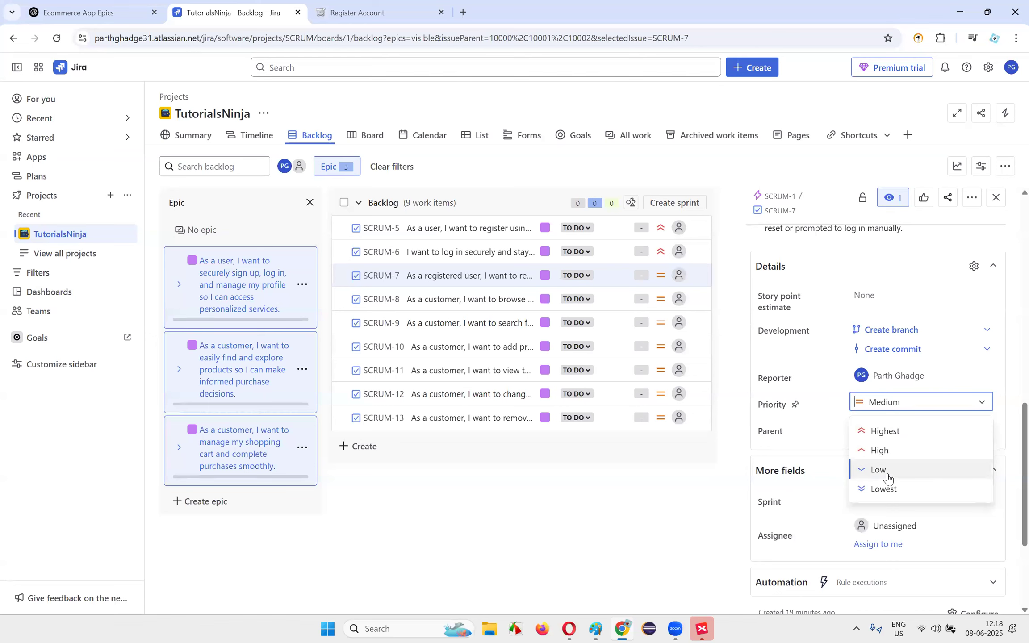
pyautogui.click(884, 403)
pyautogui.click(662, 492)
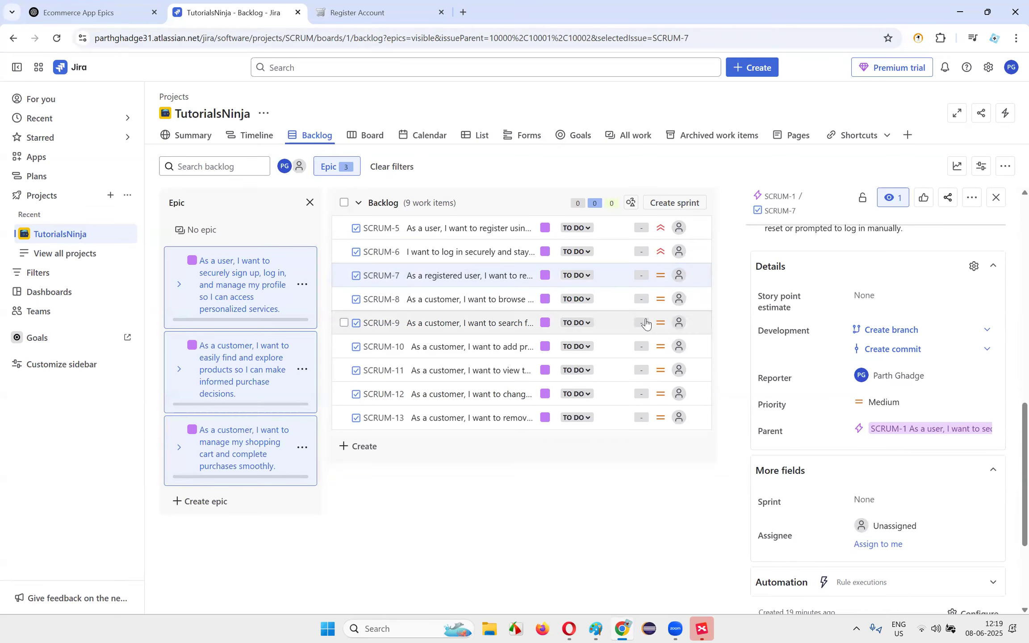
# - Set the priority of the browse-by-category story SCRUM-8 to Highest
pyautogui.click(444, 300)
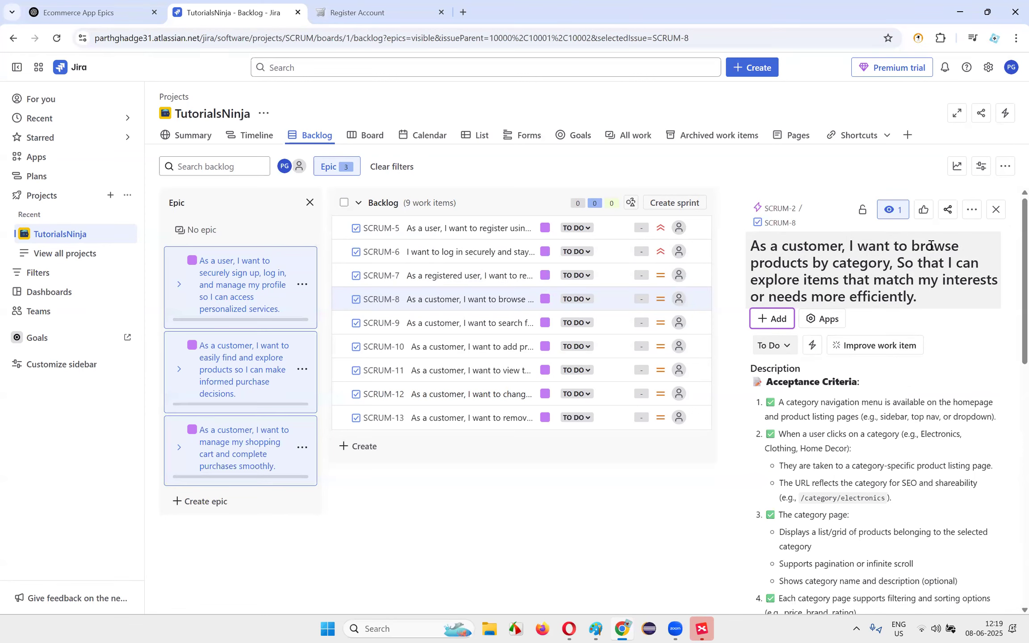
pyautogui.scroll(-8, 903, 290)
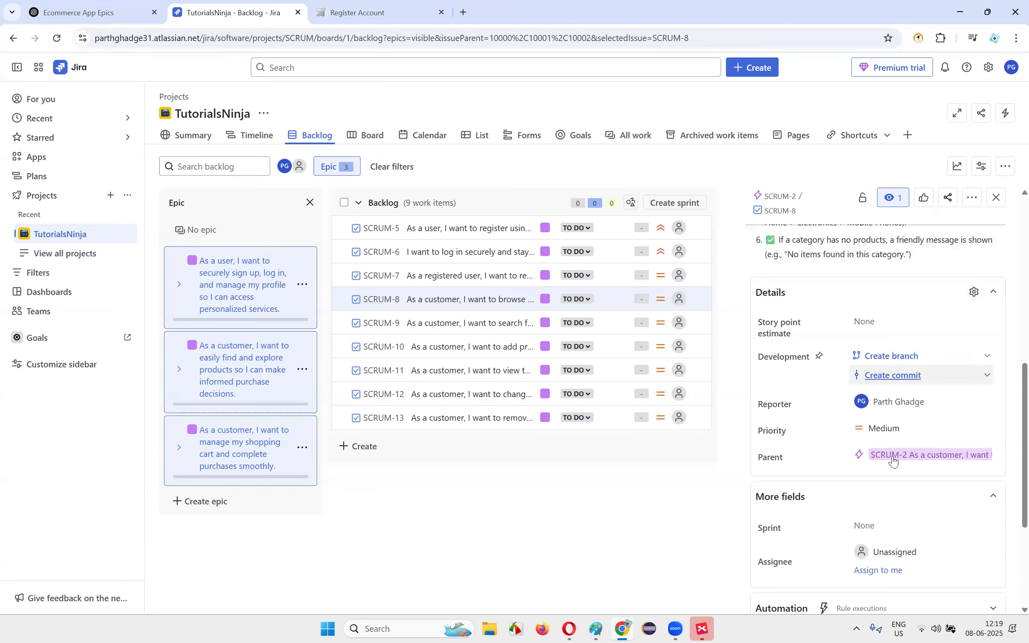
pyautogui.click(895, 429)
pyautogui.click(895, 458)
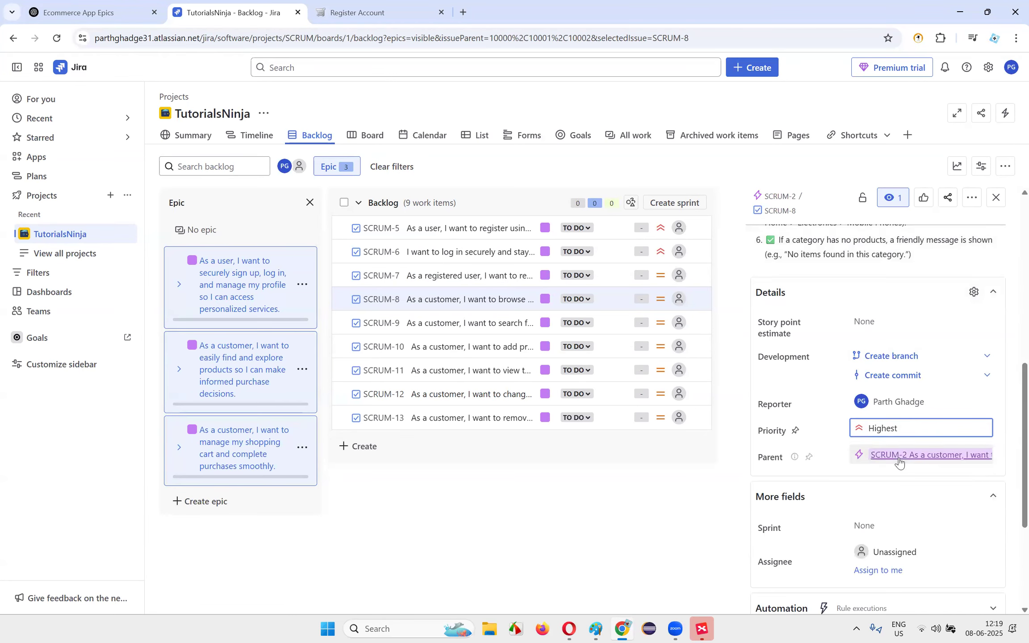
# - Set the priority of the keyword product search story SCRUM-9 to Highest
pyautogui.click(466, 326)
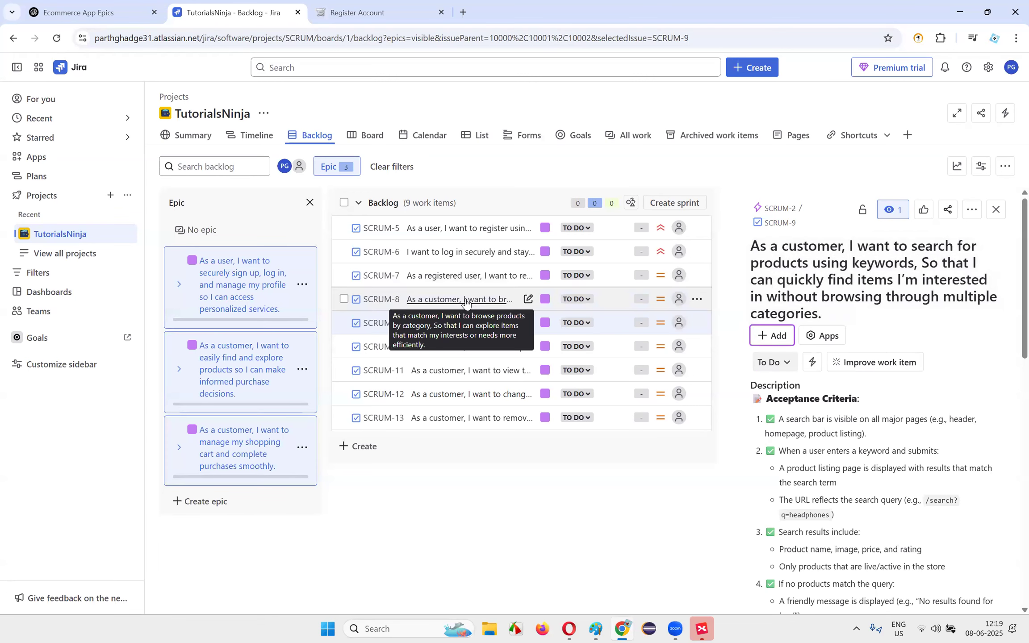
pyautogui.scroll(-5, 861, 397)
pyautogui.click(935, 466)
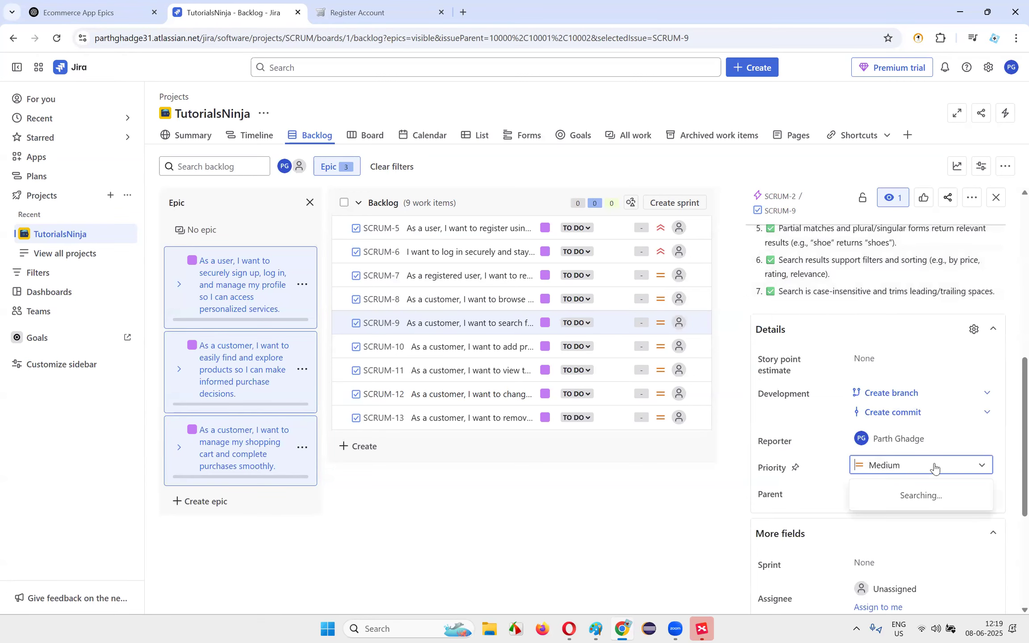
pyautogui.click(914, 490)
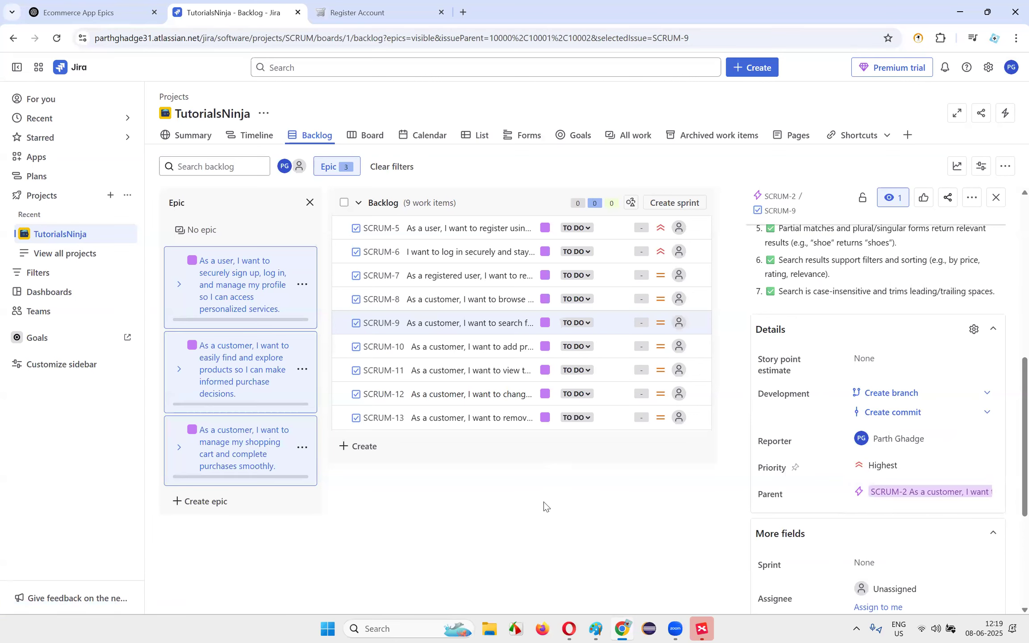
# - Reopen the password reset story SCRUM-7, review its acceptance criteria and details, and reload the backlog page
pyautogui.click(453, 278)
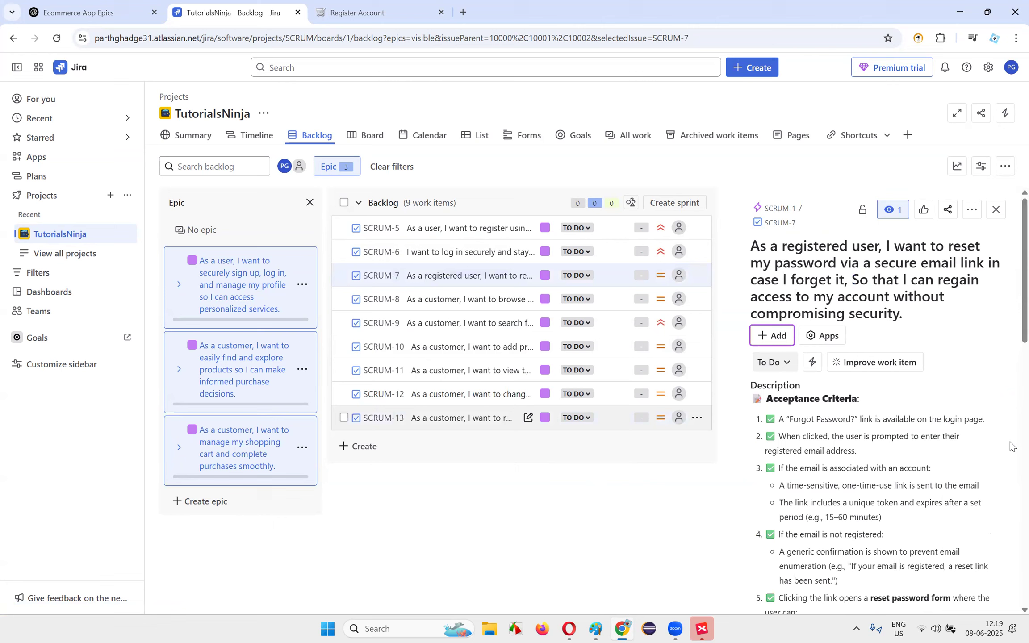
pyautogui.scroll(-8, 1007, 427)
pyautogui.scroll(-7, 1006, 427)
pyautogui.scroll(7, 913, 364)
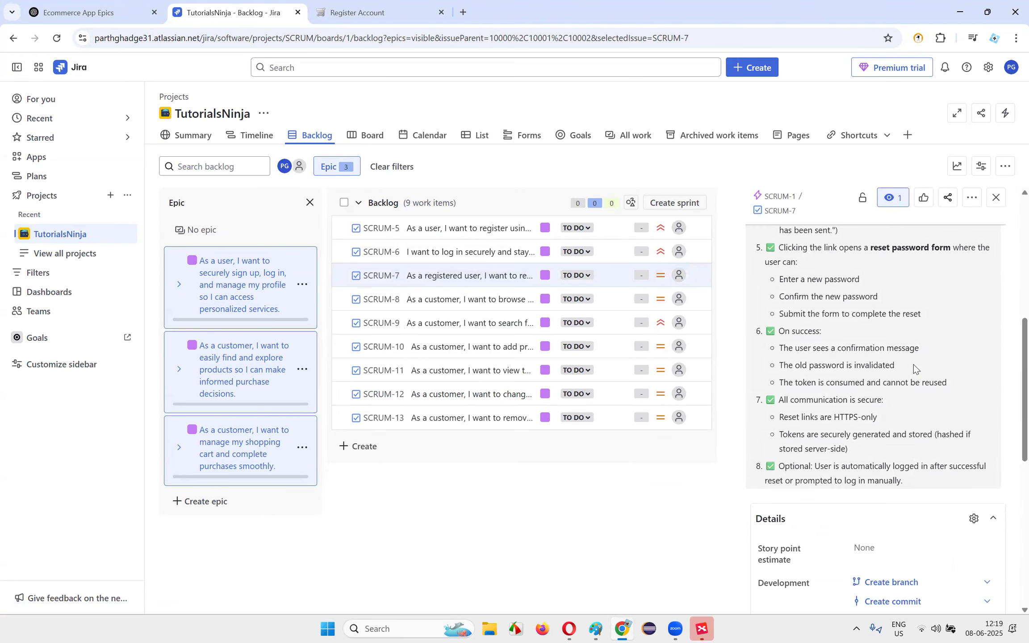
pyautogui.scroll(-6, 949, 365)
pyautogui.click(57, 38)
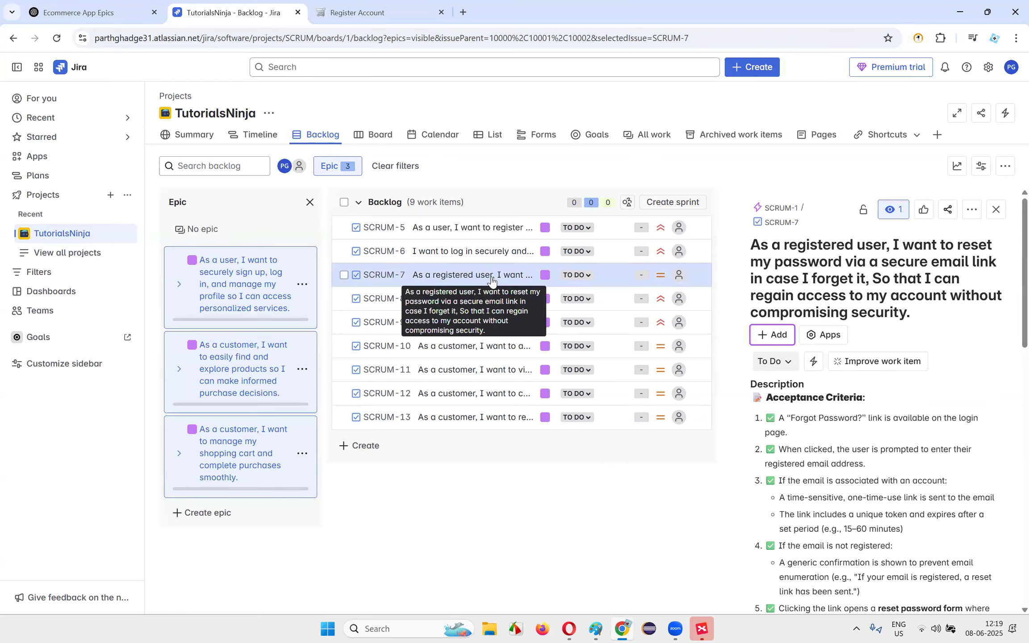
# - Set the priority of the password reset story SCRUM-7 to Highest and return it to Medium
pyautogui.scroll(-15, 861, 305)
pyautogui.click(884, 348)
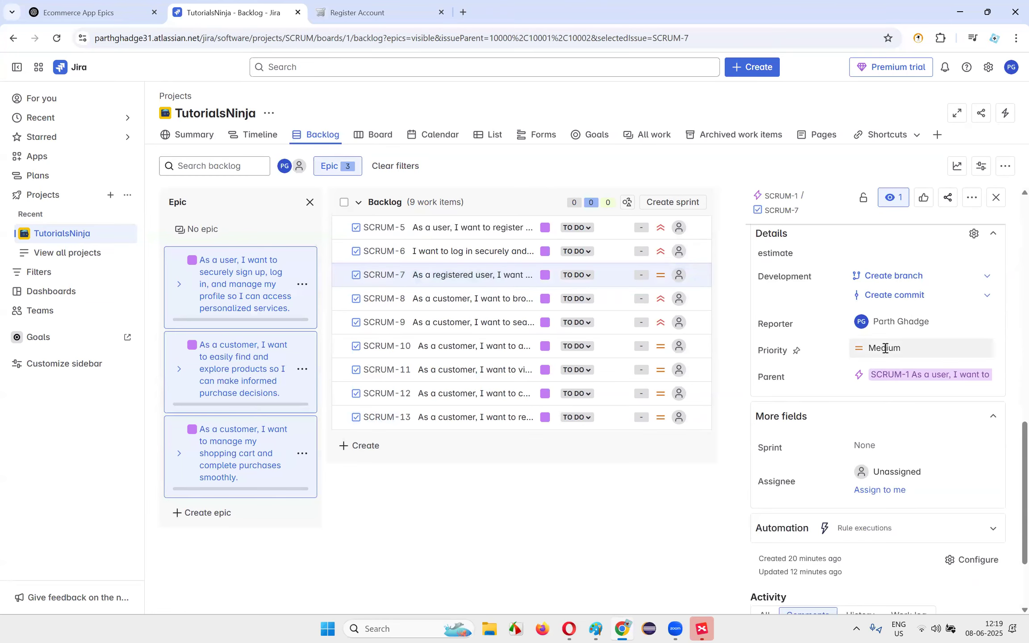
pyautogui.click(920, 375)
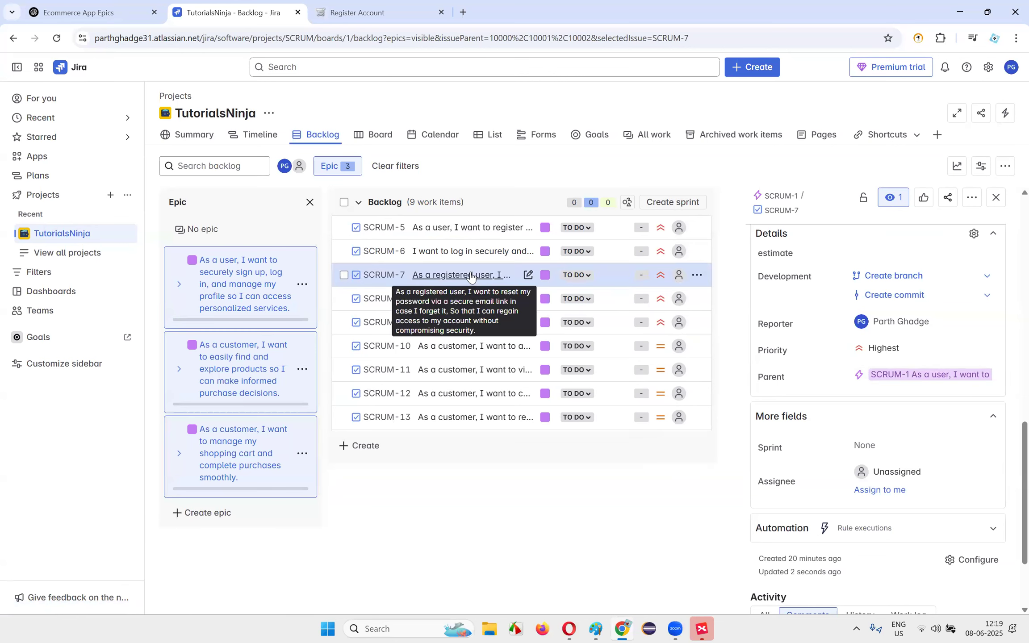
pyautogui.click(910, 352)
pyautogui.click(932, 393)
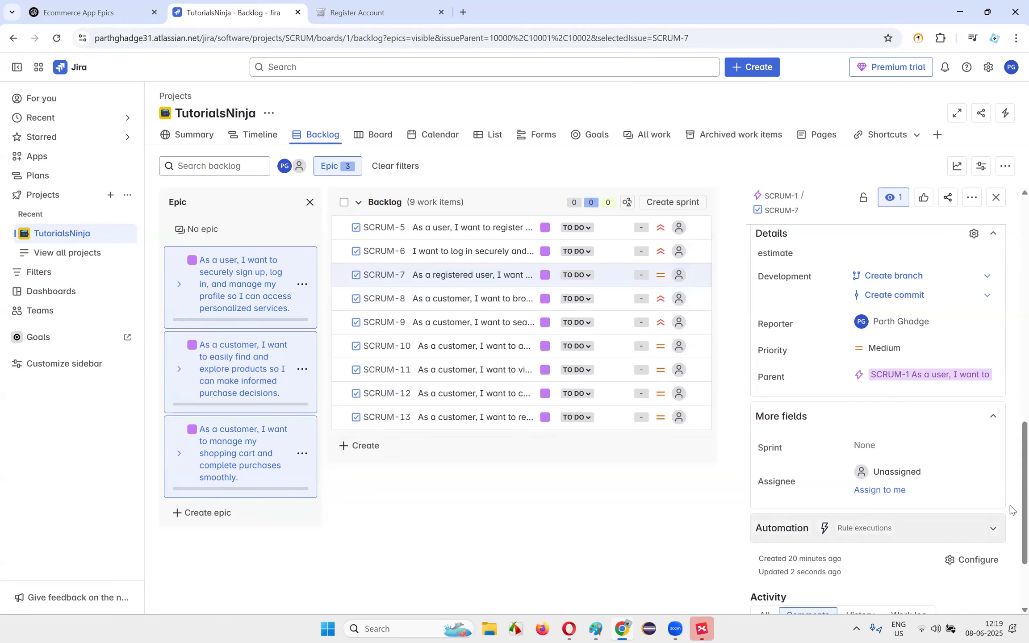
# - Set the priority of the add-to-cart story SCRUM-10 to High
pyautogui.click(448, 347)
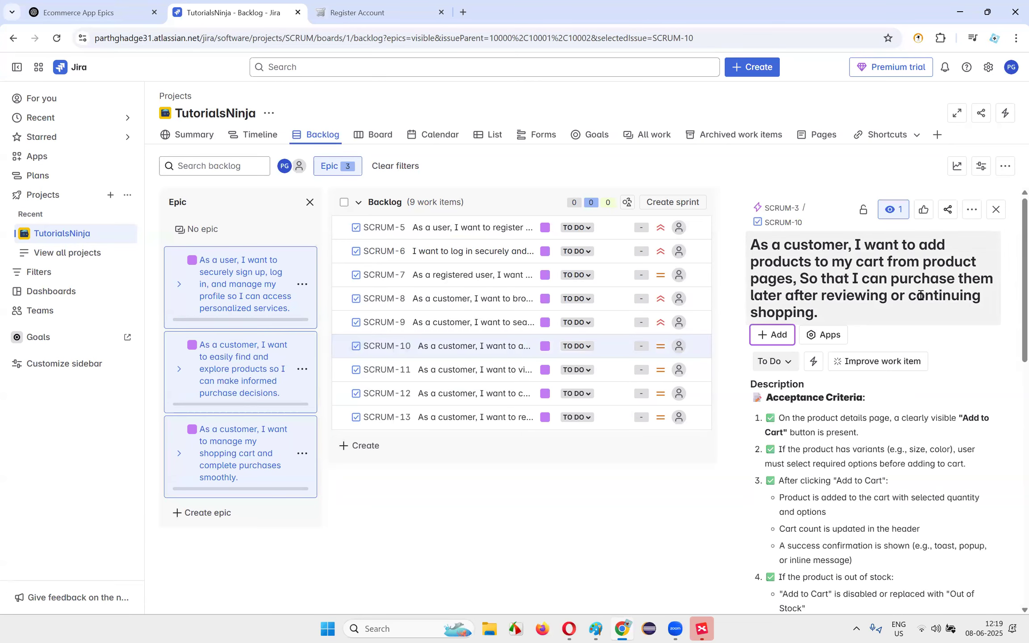
pyautogui.scroll(-10, 950, 317)
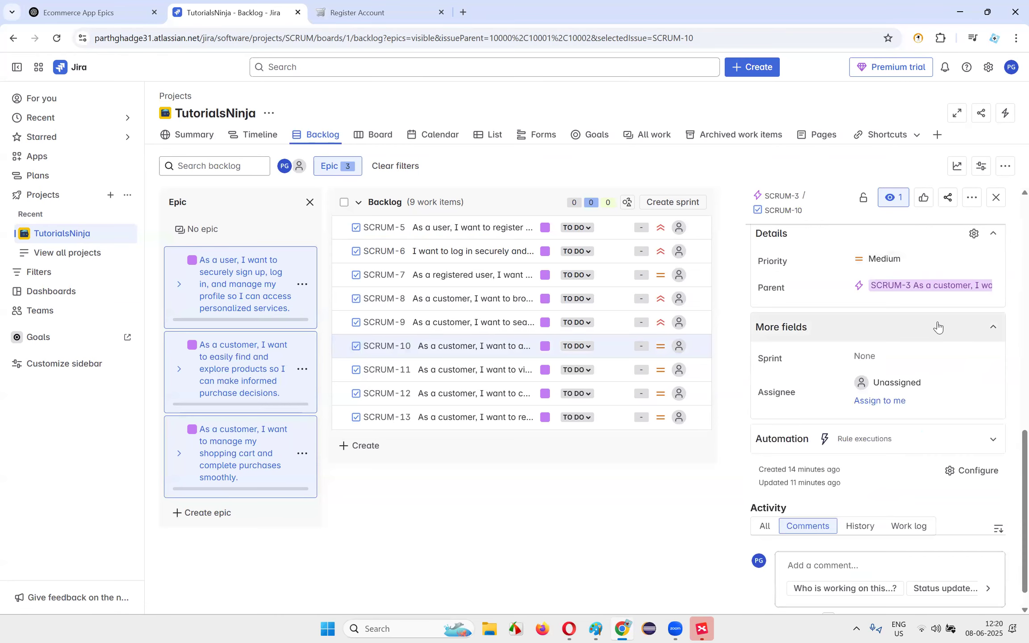
pyautogui.scroll(2, 933, 324)
pyautogui.click(892, 321)
pyautogui.click(895, 365)
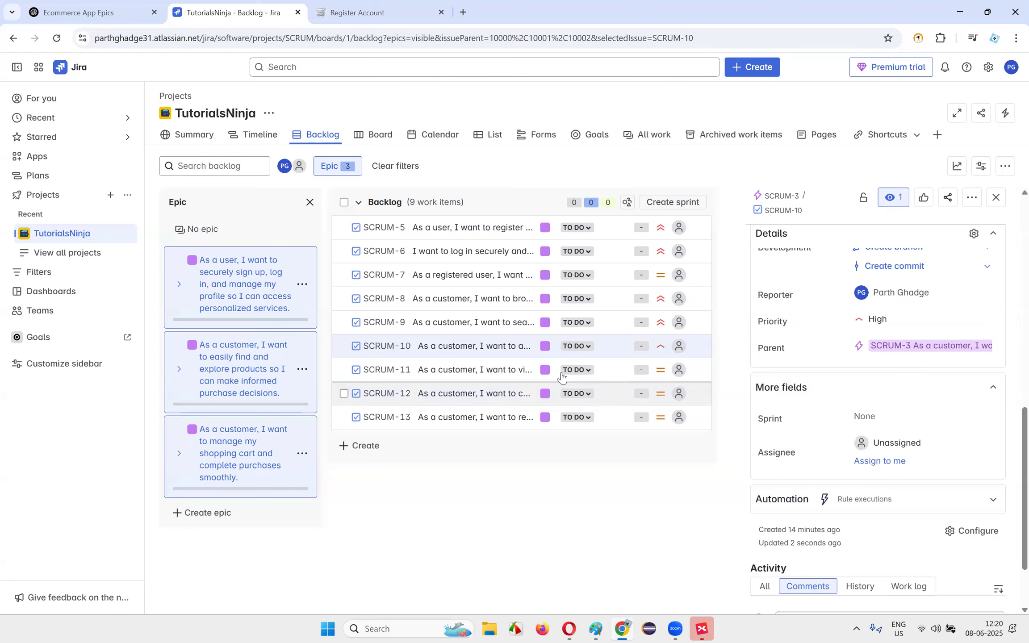
# - Review the acceptance criteria and priority options of the view-cart story SCRUM-11, keeping its priority at Medium
pyautogui.click(479, 378)
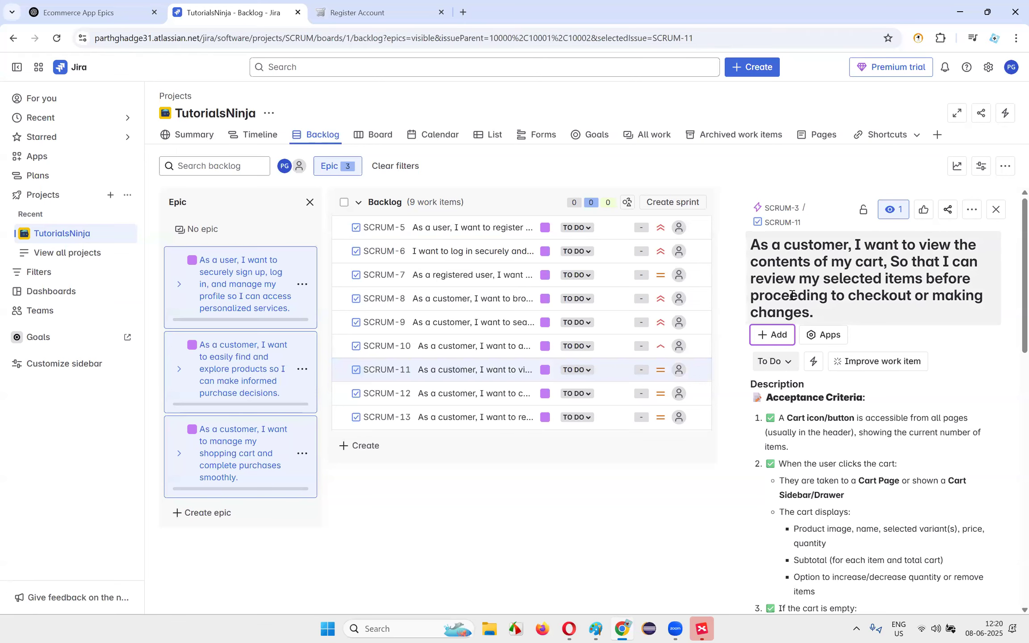
pyautogui.scroll(-10, 844, 324)
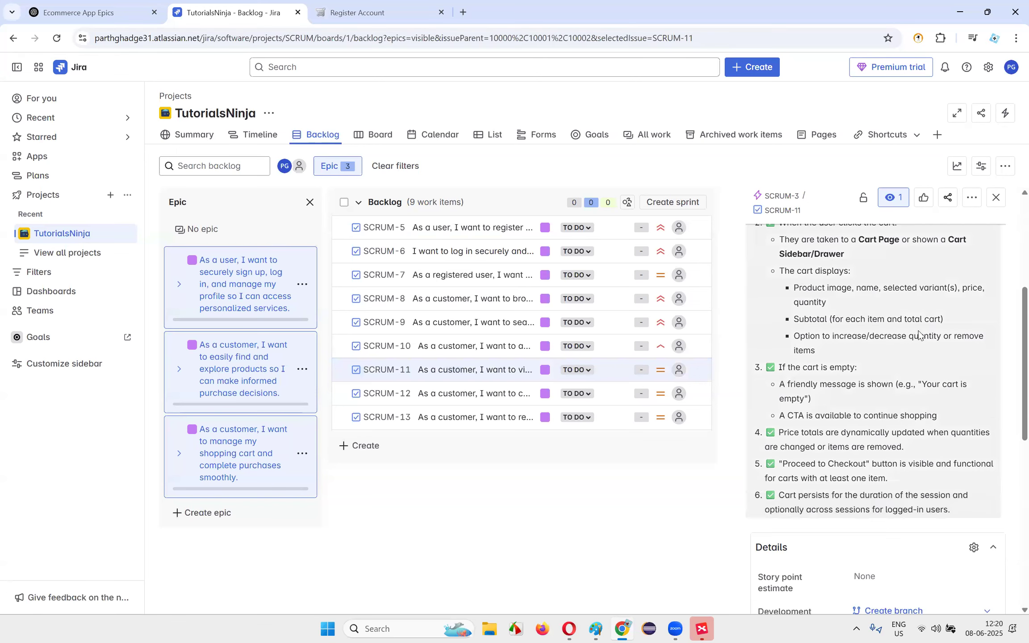
pyautogui.scroll(10, 886, 335)
pyautogui.scroll(-12, 893, 311)
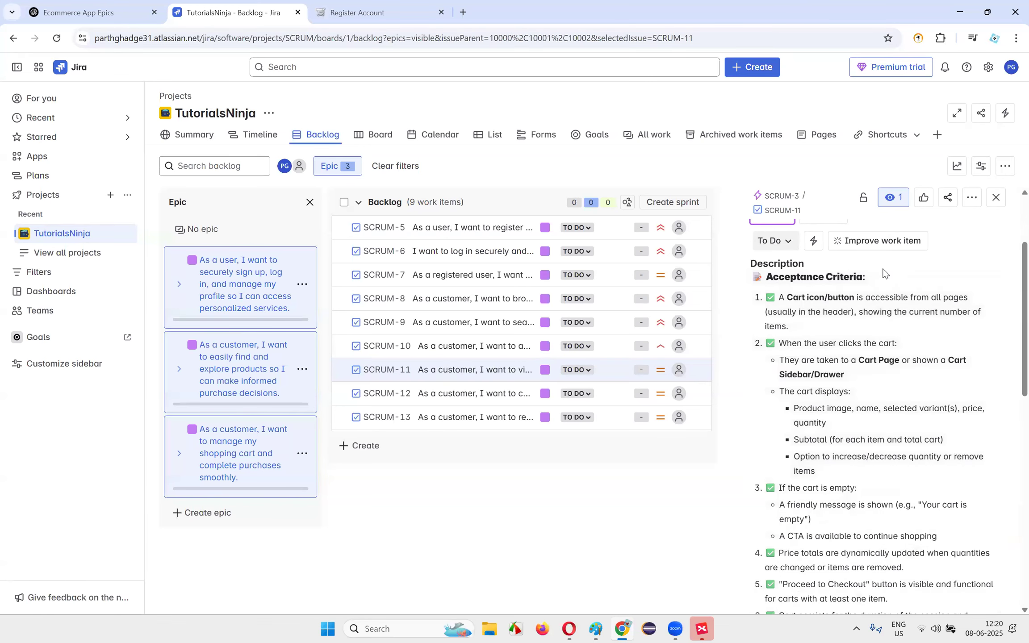
pyautogui.click(889, 384)
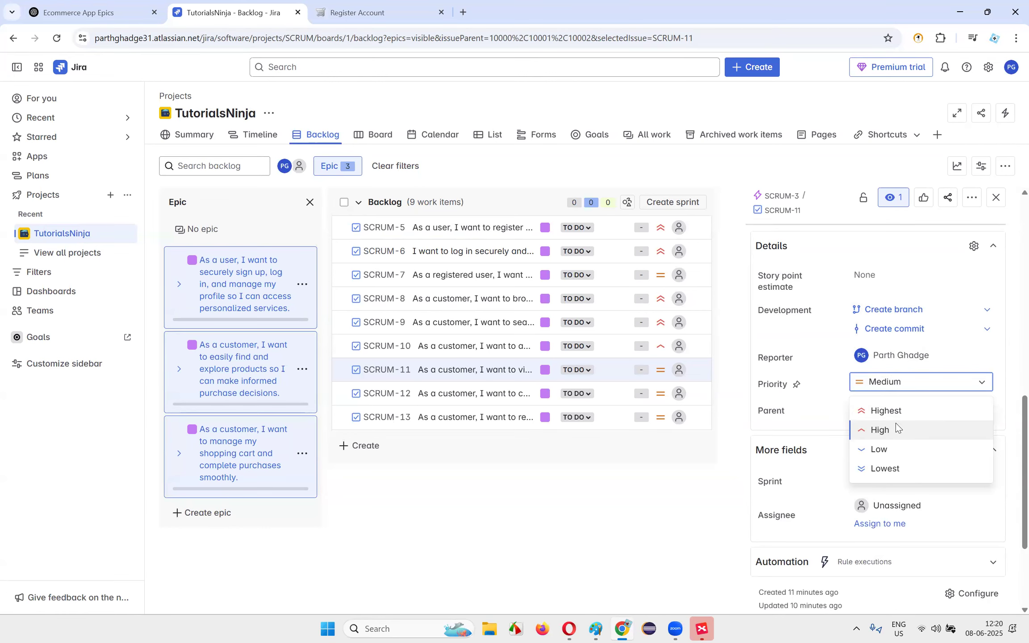
pyautogui.click(620, 494)
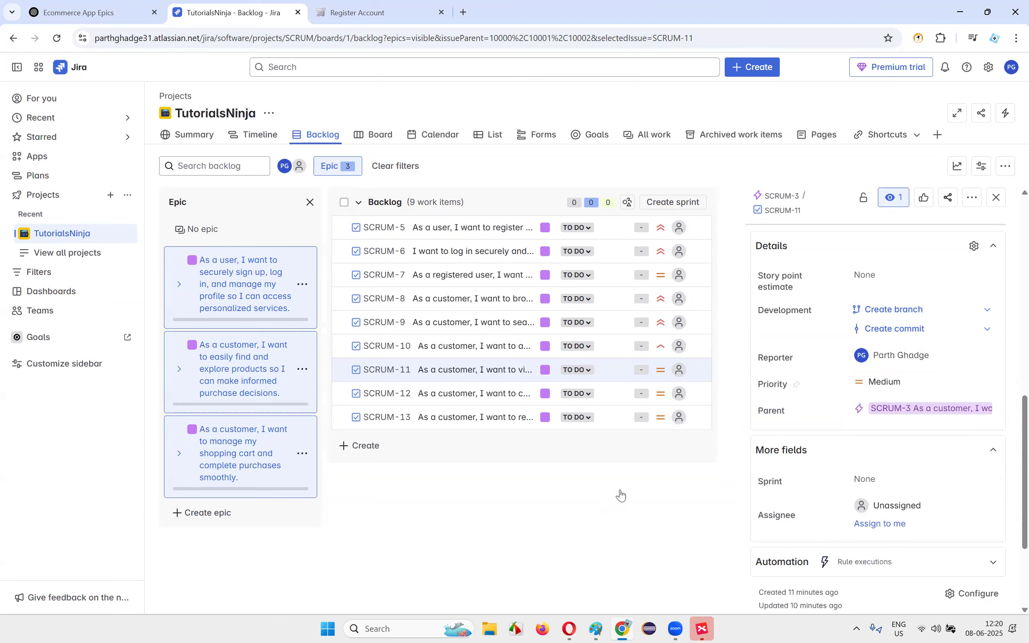
# - Set the priority of the change-cart-quantity story SCRUM-12 to Low
pyautogui.click(420, 392)
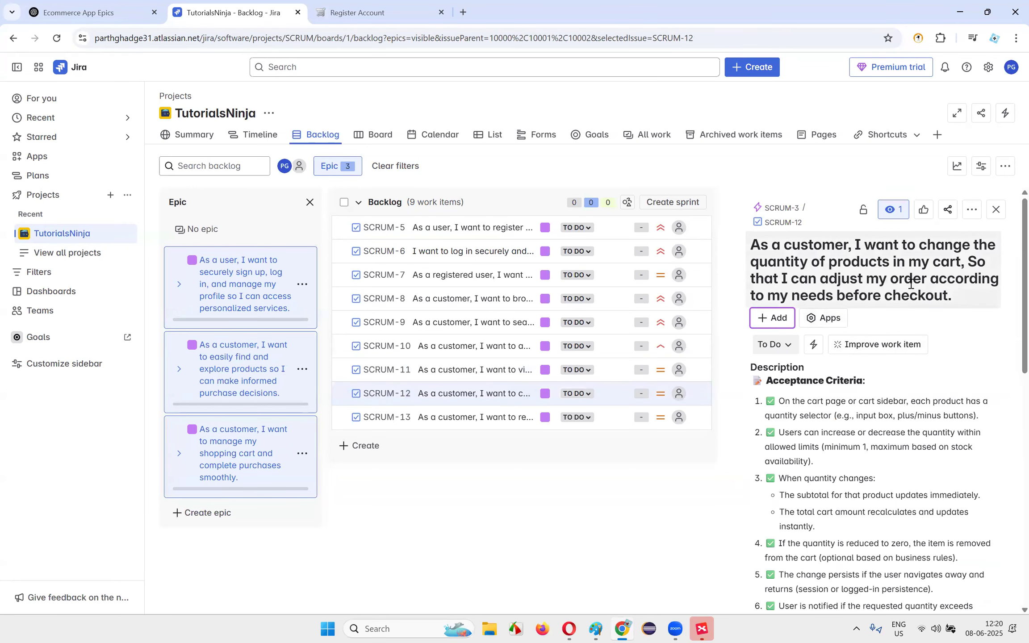
pyautogui.scroll(-10, 963, 271)
pyautogui.click(886, 373)
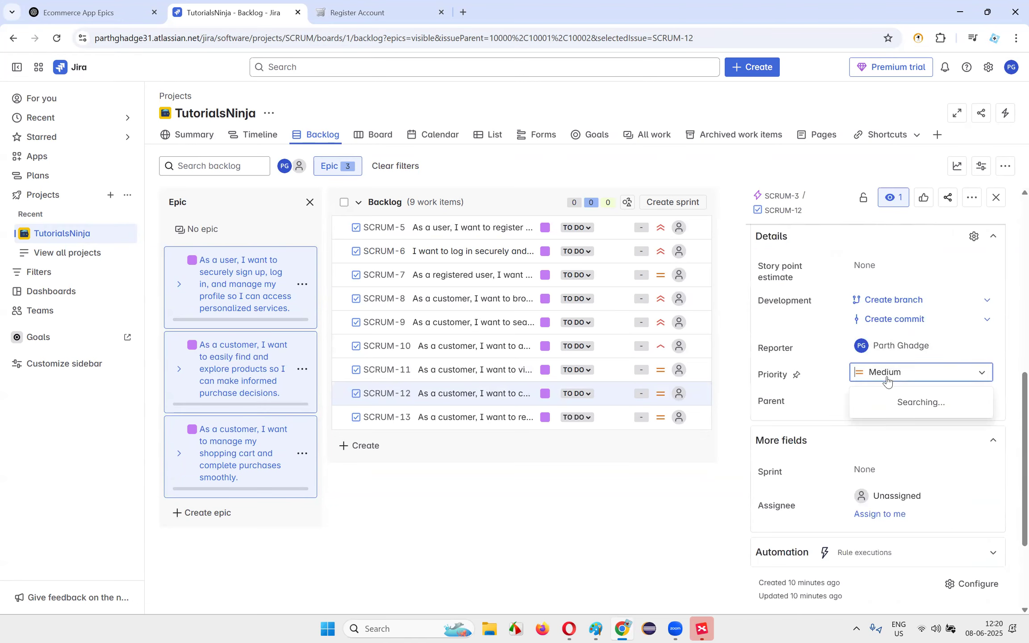
pyautogui.click(880, 439)
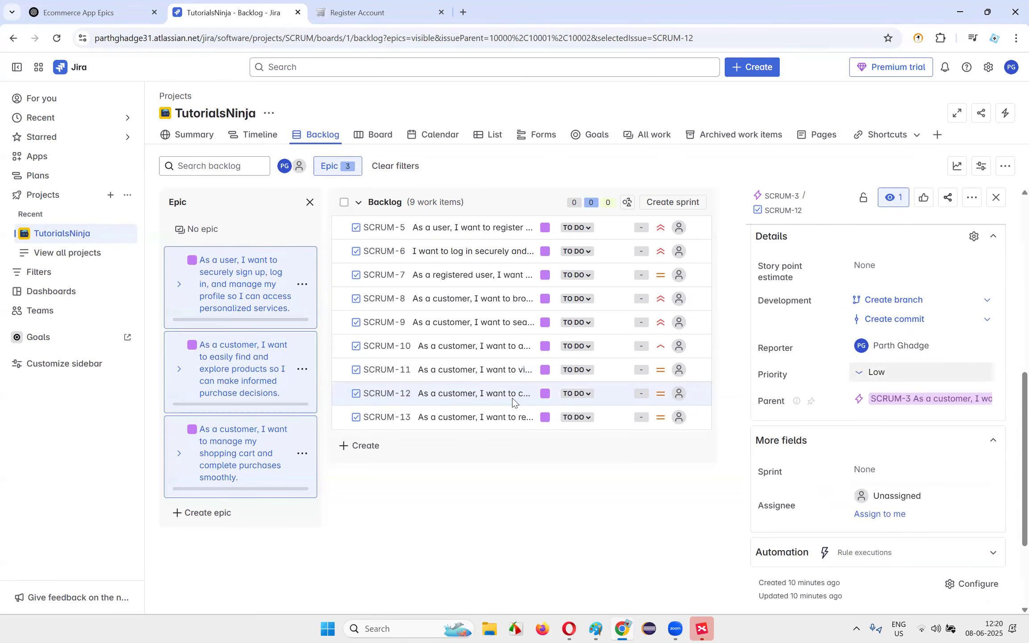
# - Set the priority of the remove-cart-items story SCRUM-13 to Lowest
pyautogui.click(432, 425)
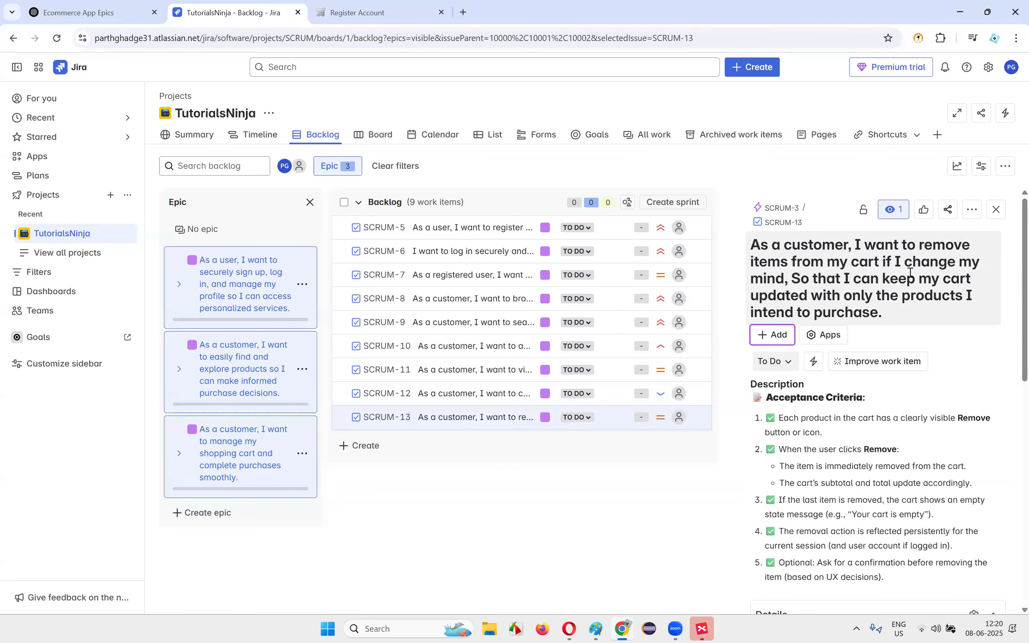
pyautogui.scroll(-8, 910, 272)
pyautogui.scroll(4, 920, 312)
pyautogui.scroll(-8, 929, 349)
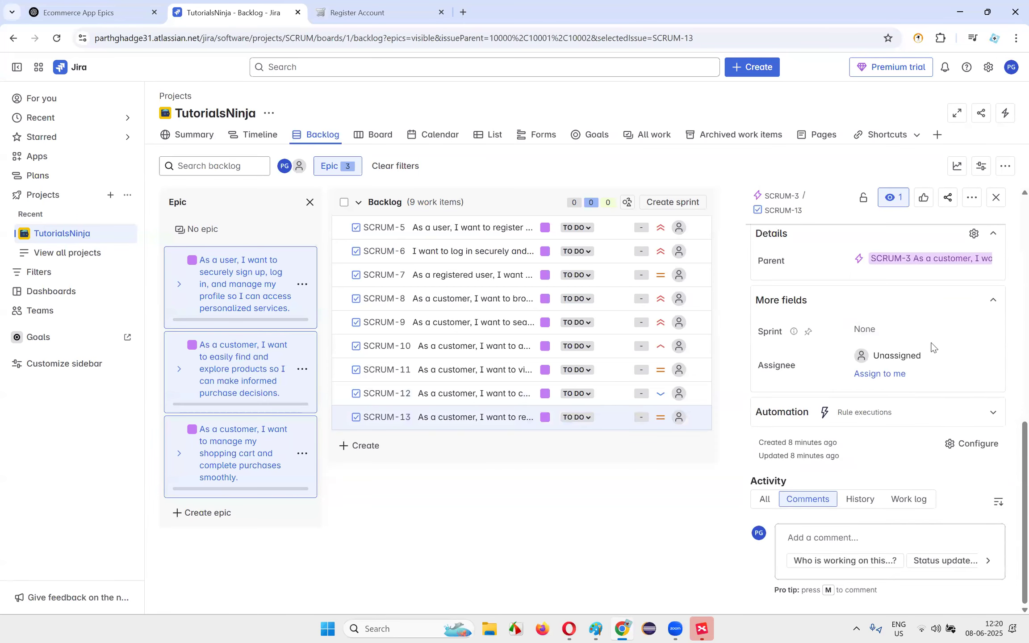
pyautogui.scroll(4, 897, 404)
pyautogui.click(890, 415)
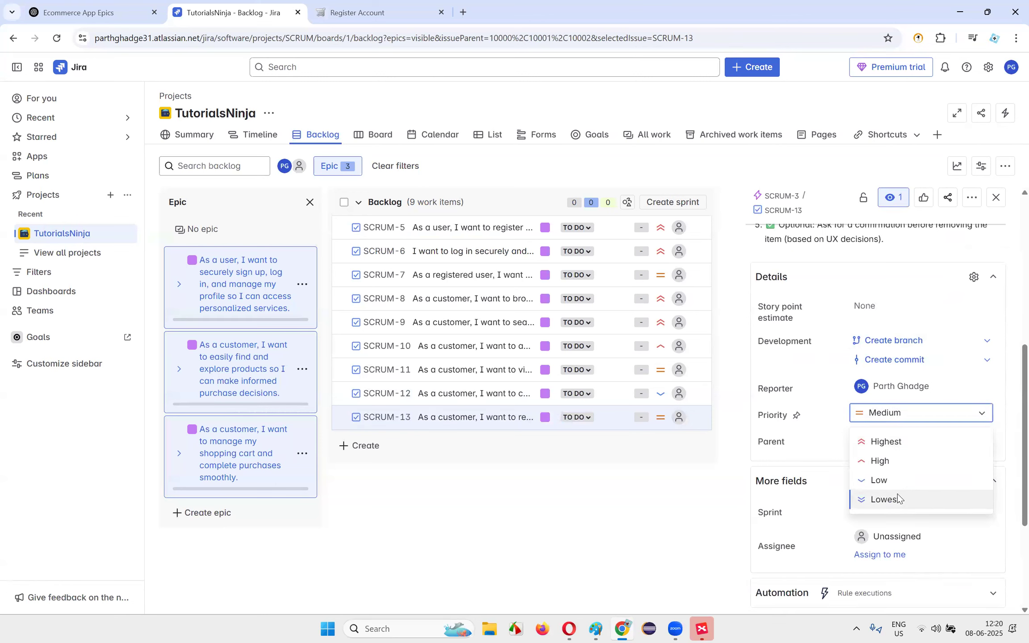
pyautogui.click(897, 493)
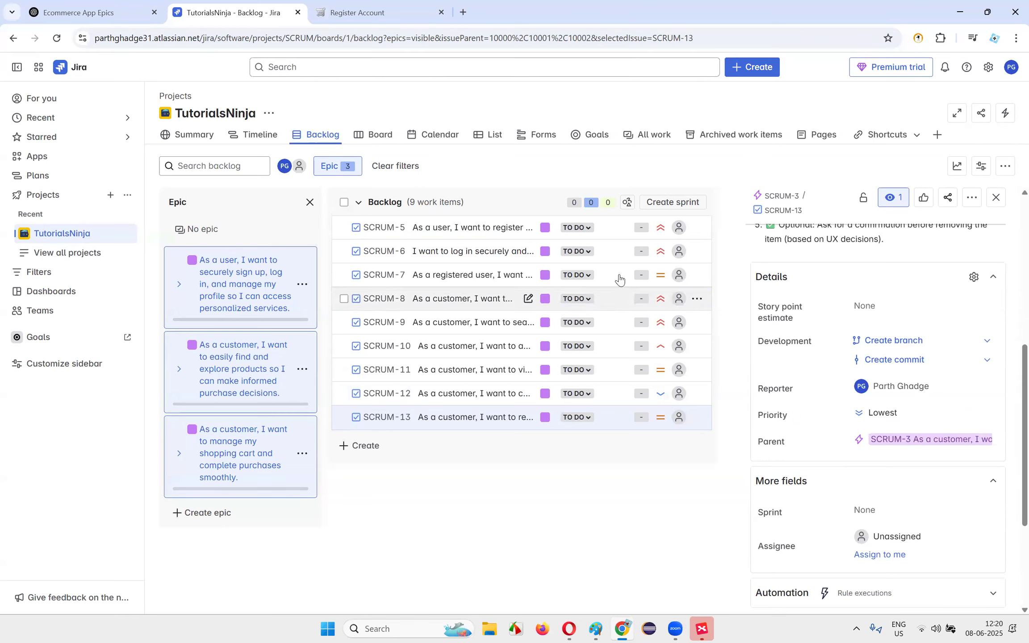
pyautogui.scroll(7, 872, 460)
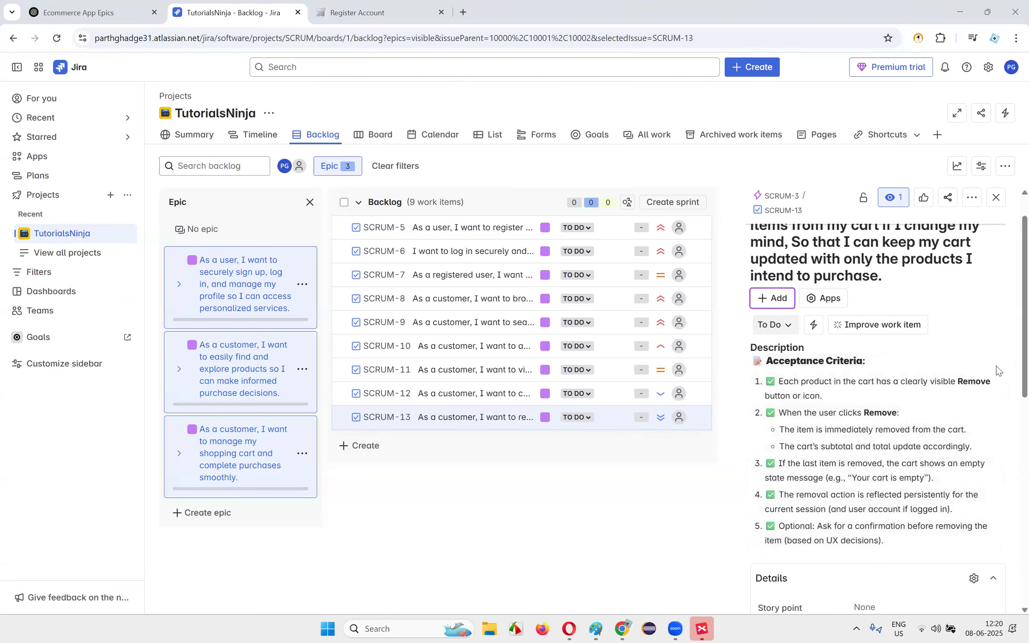
pyautogui.scroll(1, 804, 232)
# - Open the registration story SCRUM-5 and review its acceptance criteria and detail fields
pyautogui.click(495, 229)
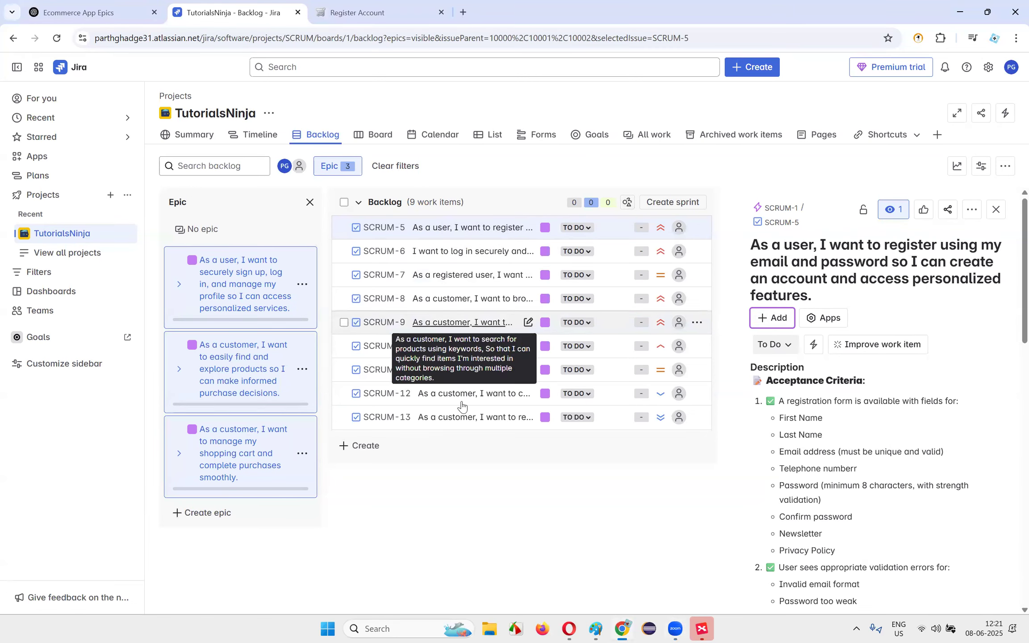
pyautogui.scroll(-12, 860, 388)
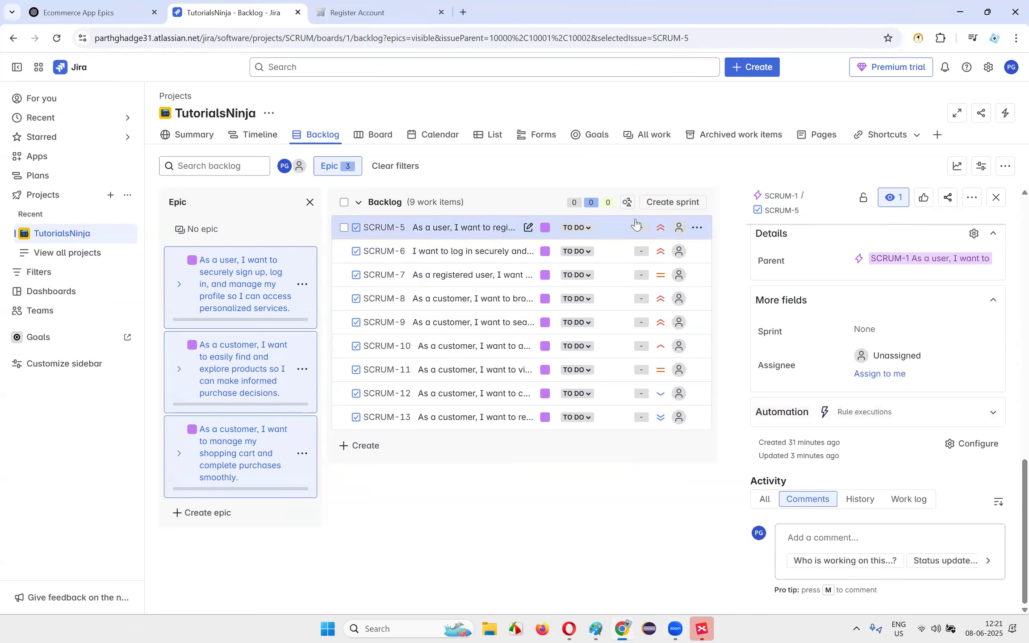
pyautogui.scroll(5, 889, 378)
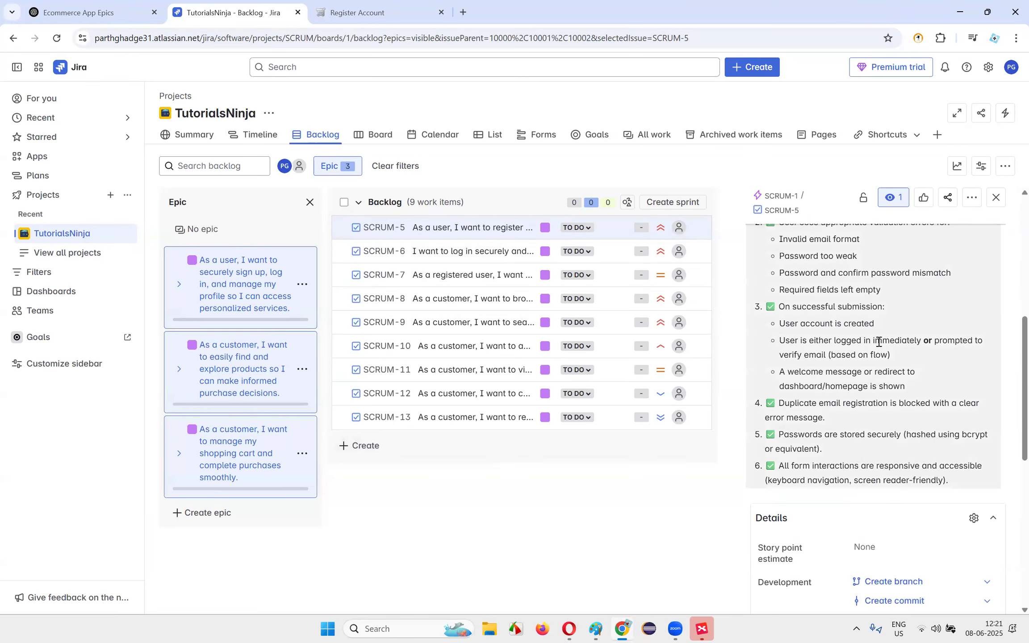
pyautogui.scroll(5, 893, 285)
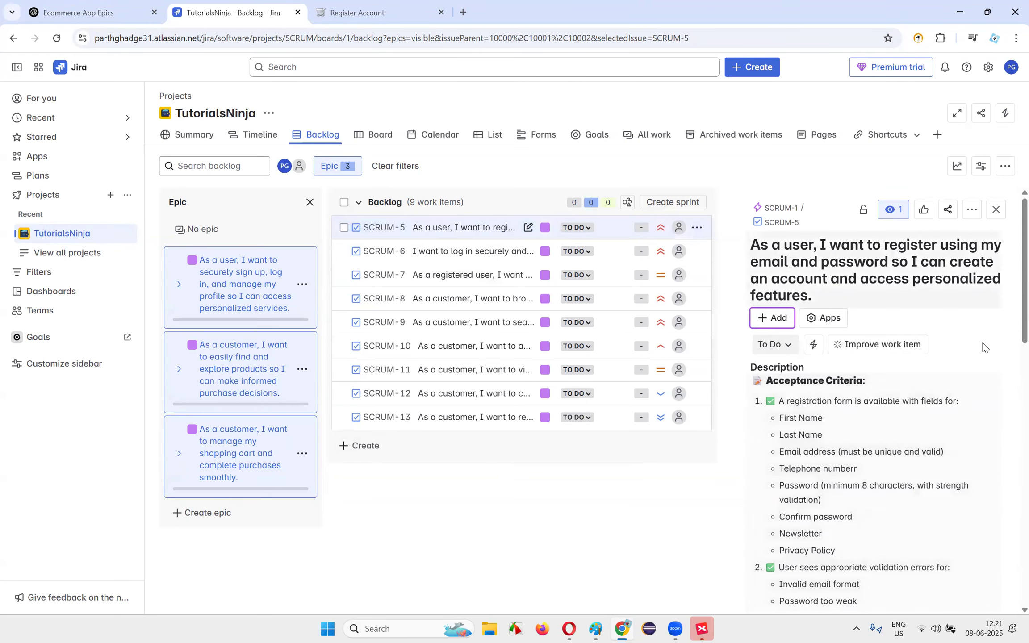
# - Open the story point estimate field of the registration story SCRUM-5 and view the field's description, leaving the estimate empty
pyautogui.scroll(-10, 937, 357)
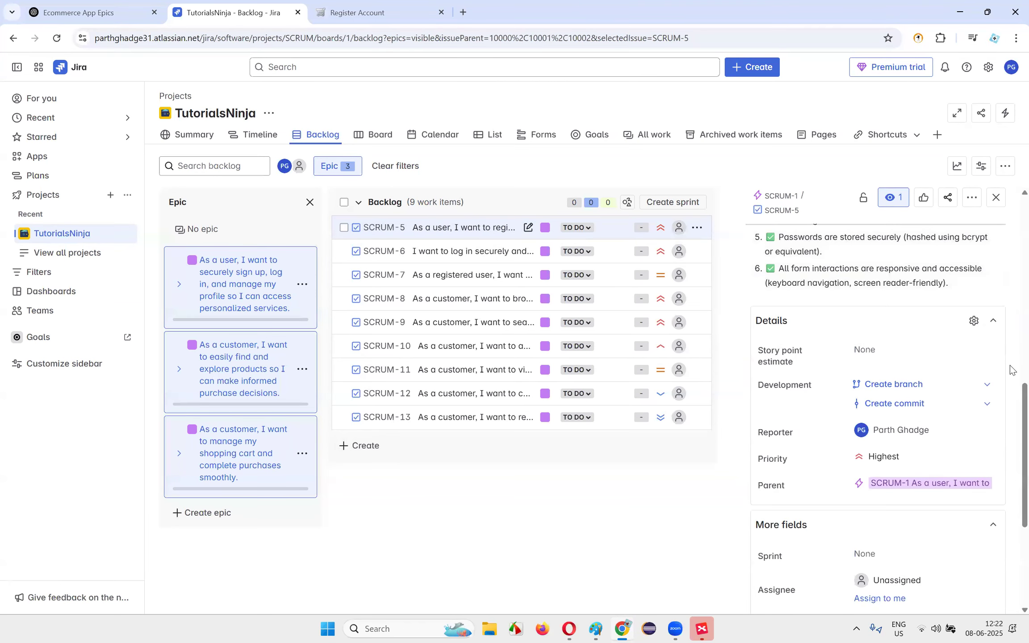
pyautogui.click(880, 350)
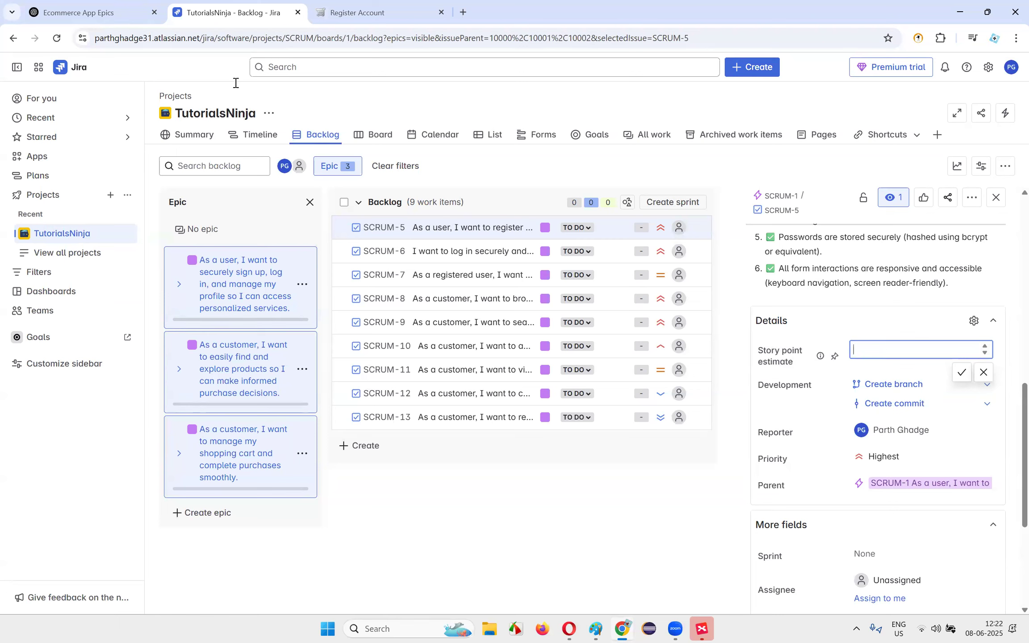
pyautogui.click(453, 112)
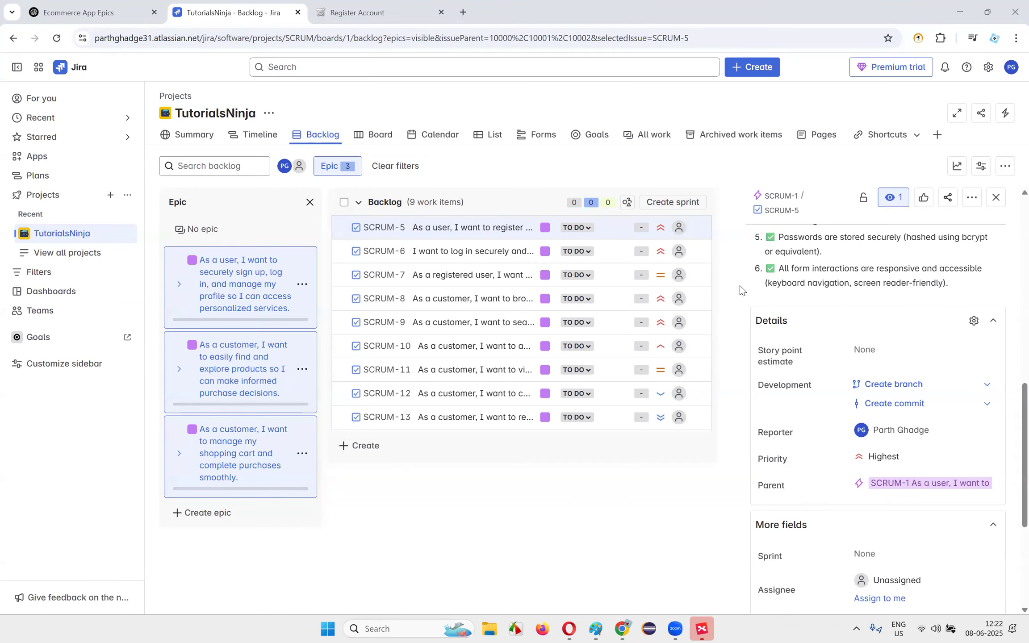
pyautogui.click(876, 353)
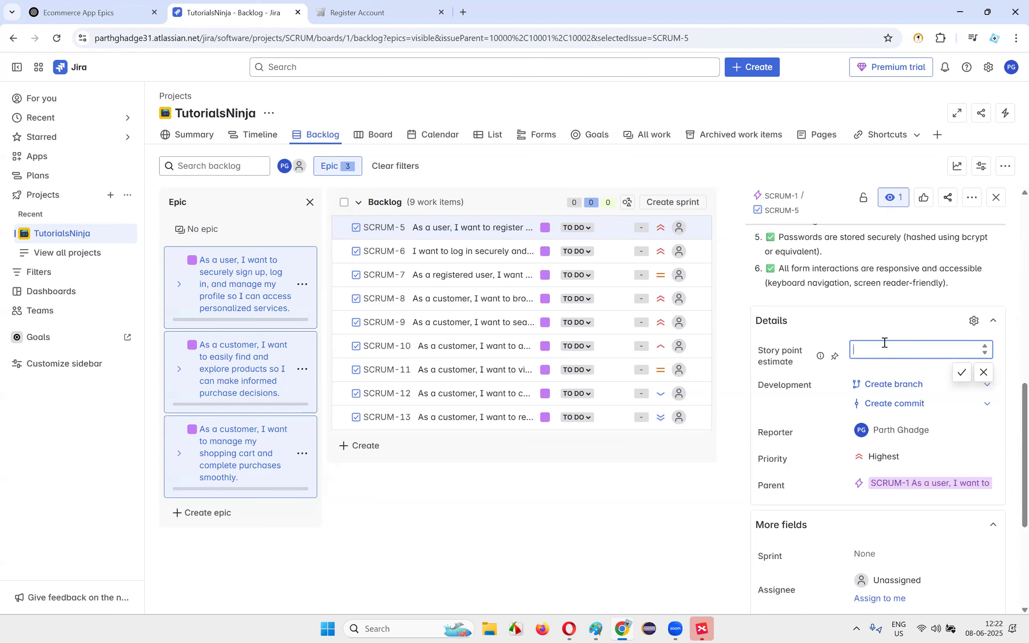
pyautogui.click(887, 367)
pyautogui.click(890, 354)
pyautogui.moveTo(820, 361)
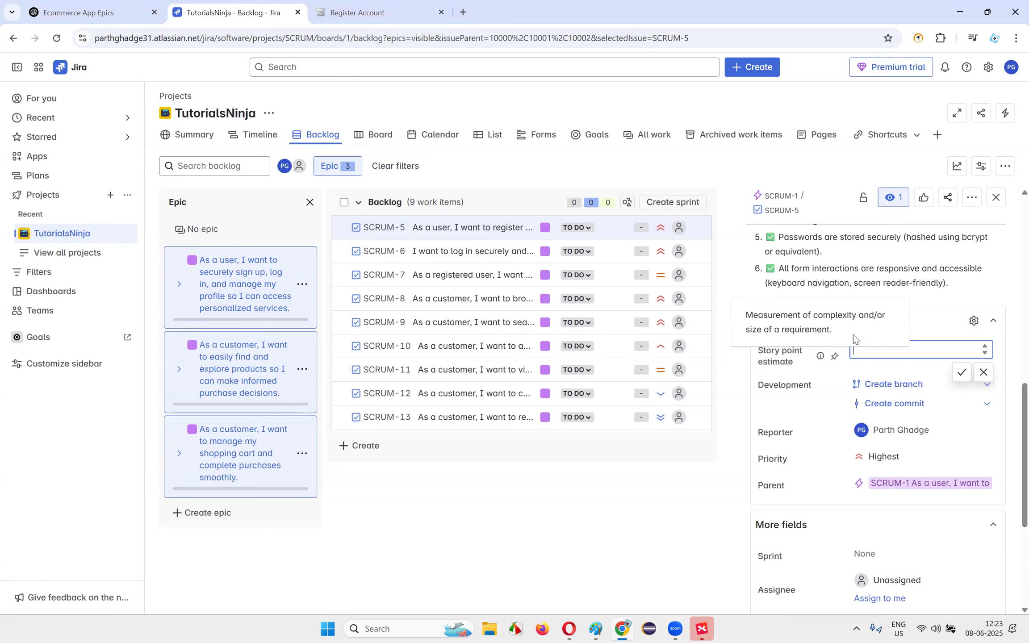
pyautogui.moveTo(822, 363)
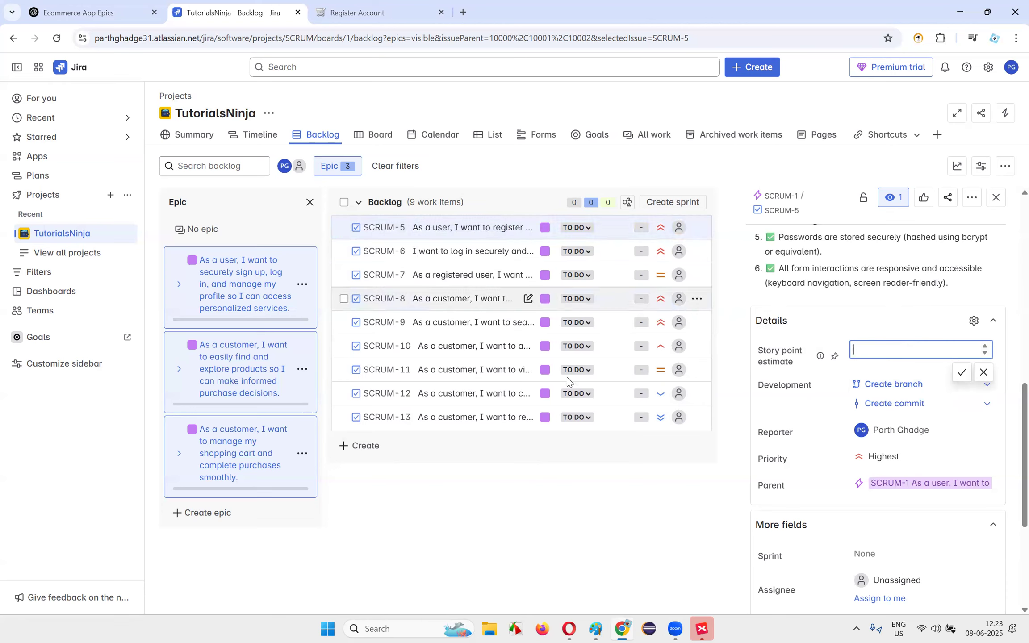
# - Switch to ChatGPT and write a prompt stating that the product owner gives user stories estimates as Story Points, asking for more details
pyautogui.click(131, 19)
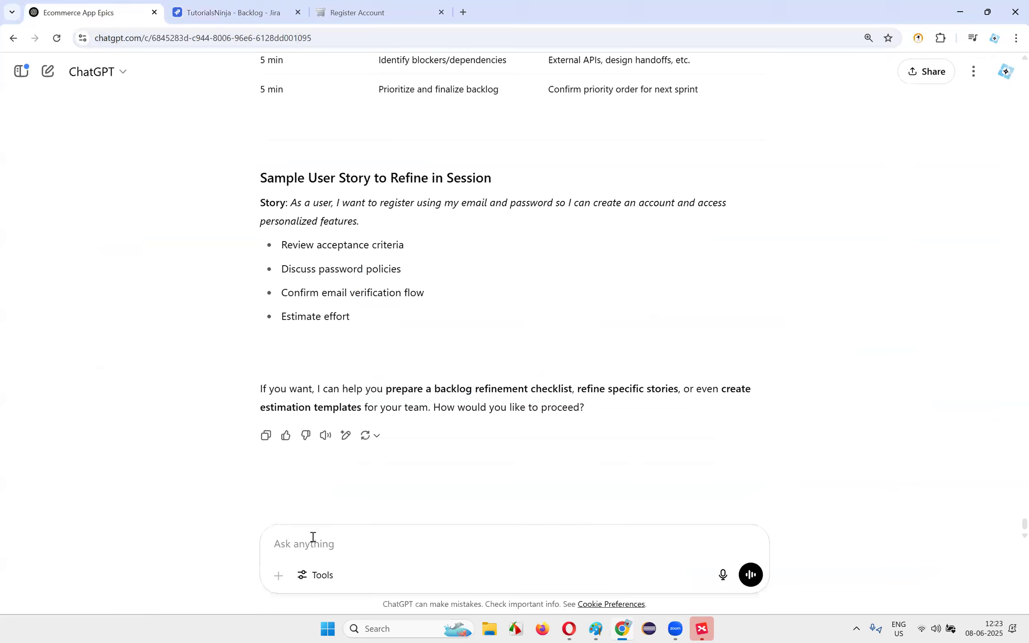
pyautogui.write('Produt')
pyautogui.press('BackSpace')
pyautogui.press('BackSpace')
pyautogui.write('ct owner gives estimates in the form ')
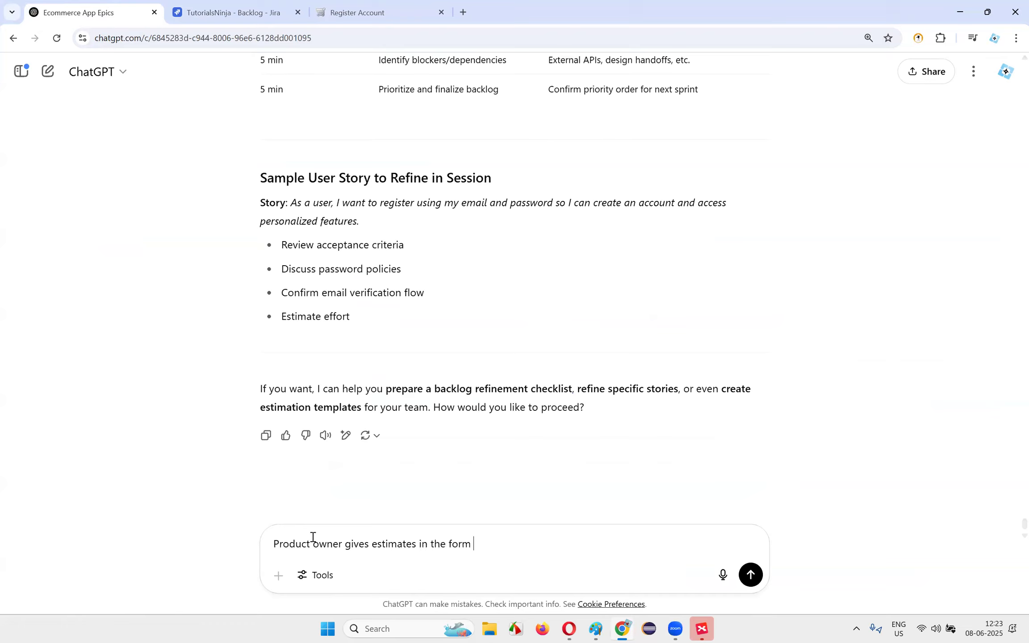
pyautogui.write('of Story Points to the Users tories')
pyautogui.press('BackSpace')
pyautogui.press('BackSpace')
pyautogui.press('BackSpace')
pyautogui.press('BackSpace')
pyautogui.press('BackSpace')
pyautogui.press('BackSpace')
pyautogui.write('sers st')
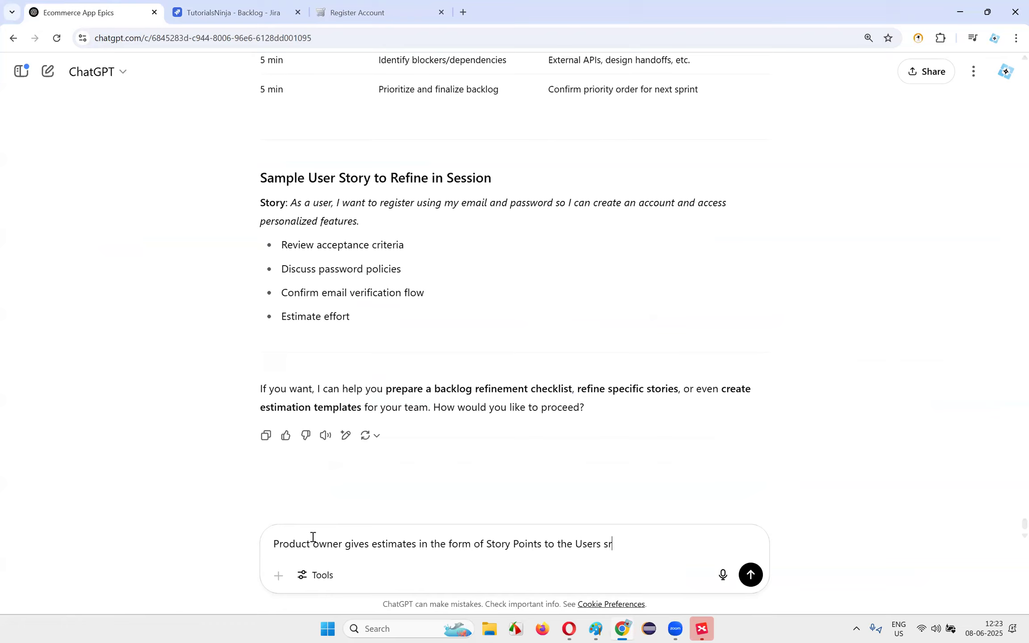
pyautogui.write('roies. Can you give more details')
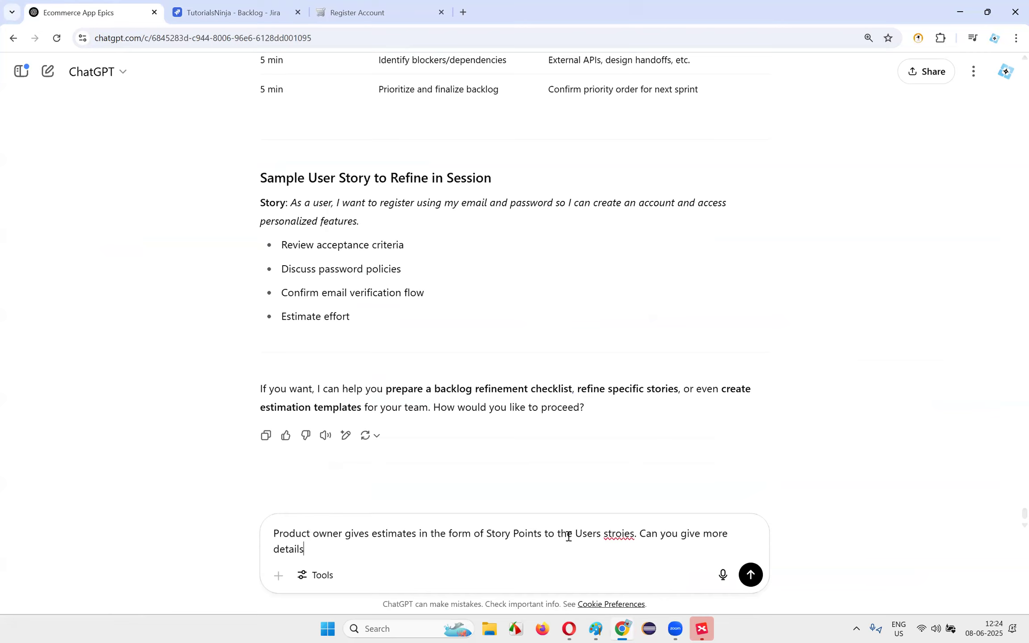
# - Correct the misspelled word to "stories" in the Story Points prompt and send it
pyautogui.rightClick(613, 533)
pyautogui.click(655, 240)
pyautogui.click(331, 548)
pyautogui.press('Return')
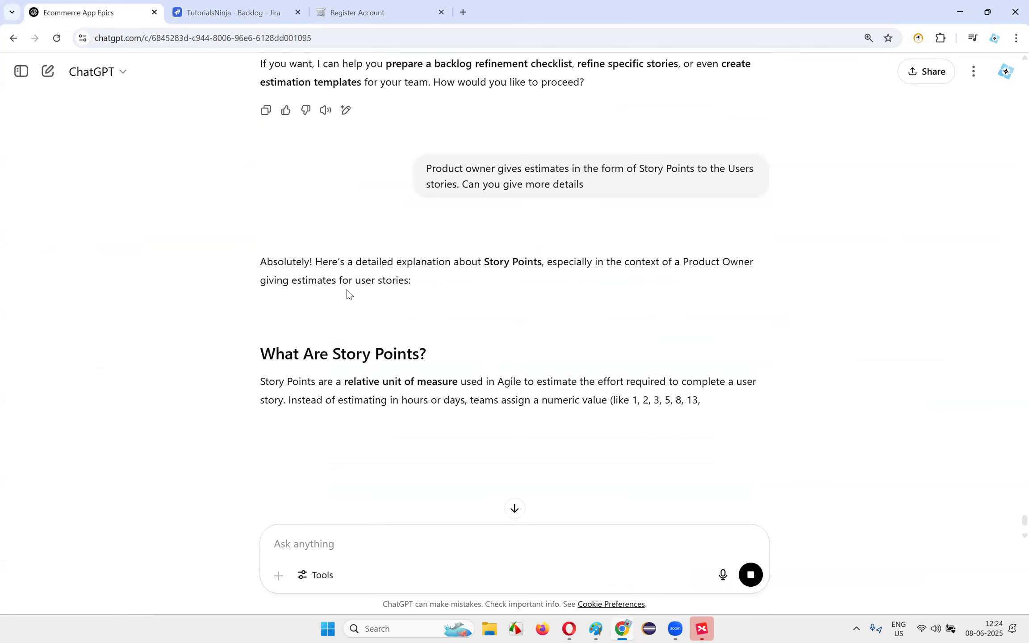
# - Read the story points definition, covering relative measurement, required effort and the contrast with estimating in hours or days
pyautogui.scroll(-2, 265, 274)
pyautogui.moveTo(370, 263); pyautogui.dragTo(442, 261)
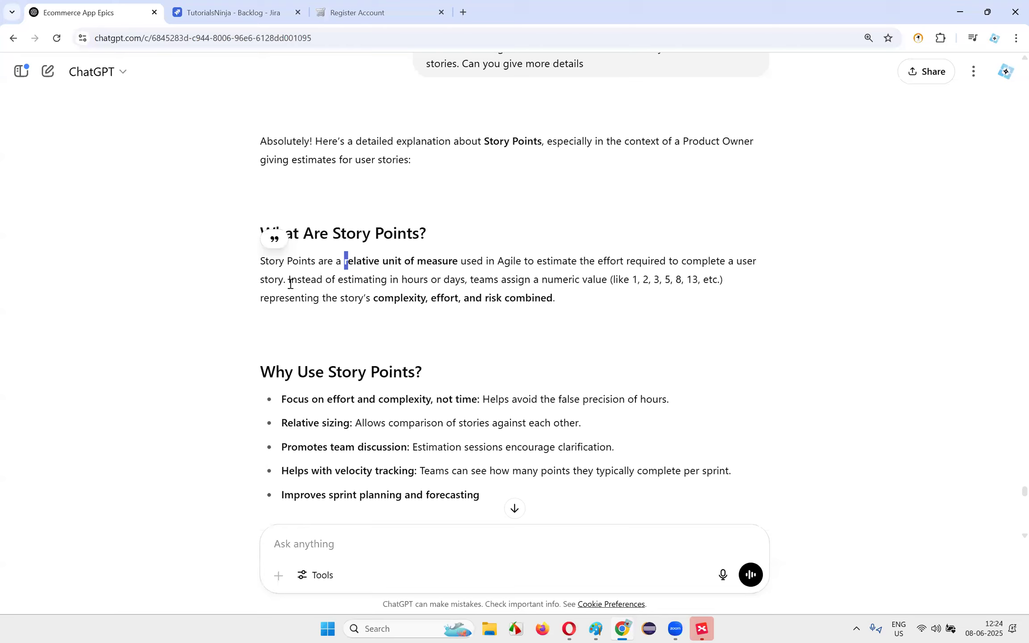
pyautogui.moveTo(596, 261); pyautogui.dragTo(290, 280)
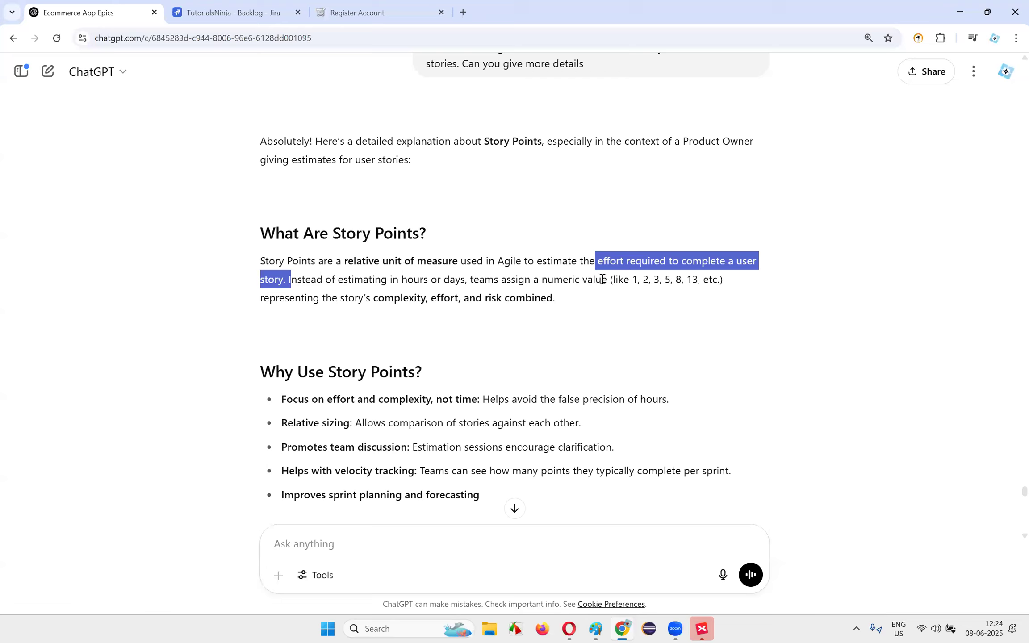
pyautogui.moveTo(632, 279); pyautogui.dragTo(712, 281)
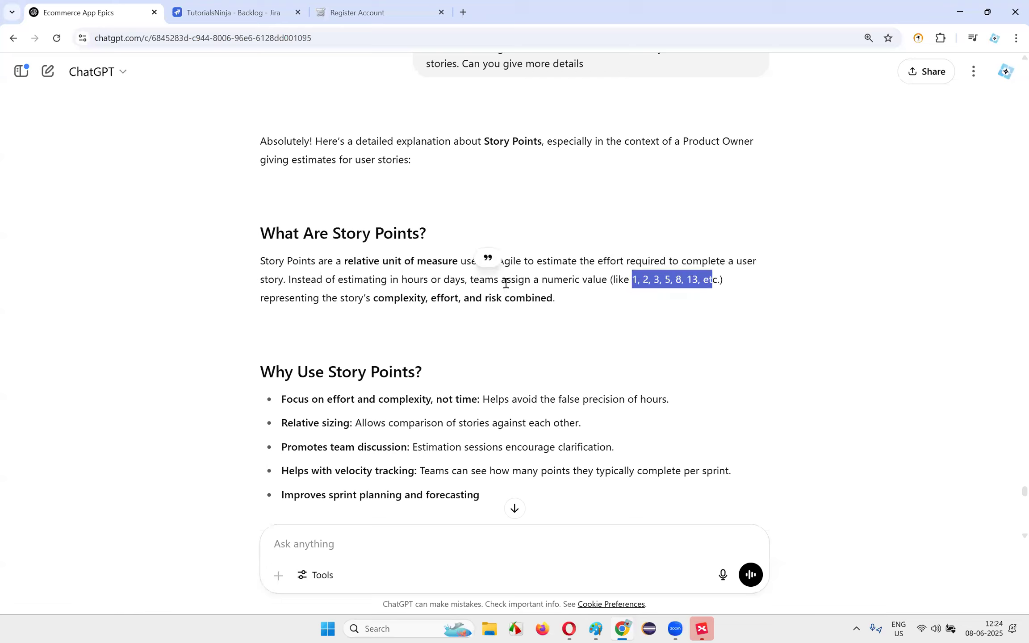
pyautogui.moveTo(338, 280); pyautogui.dragTo(465, 280)
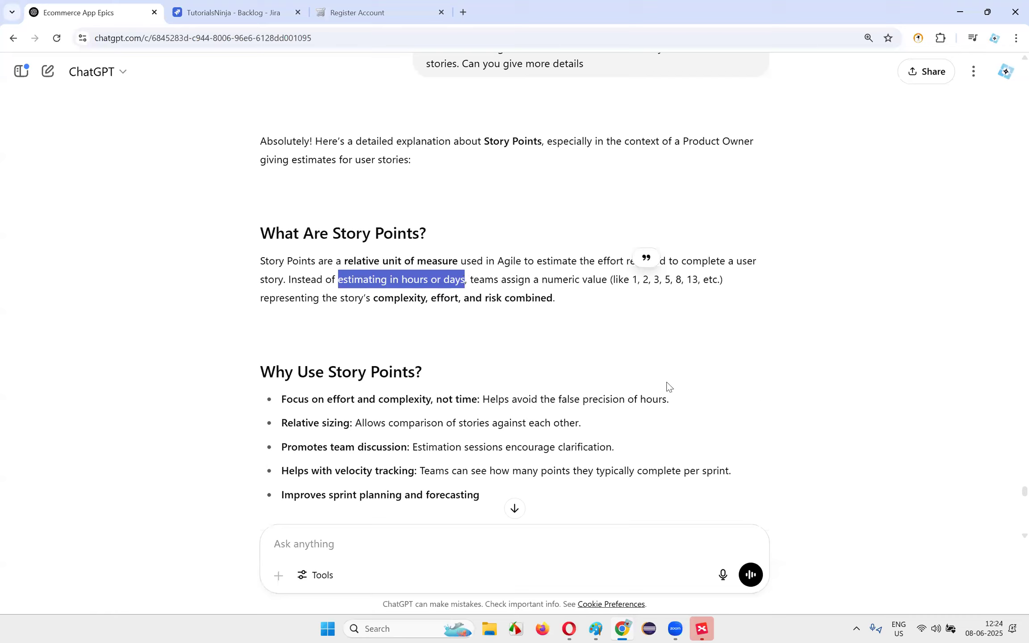
pyautogui.click(762, 293)
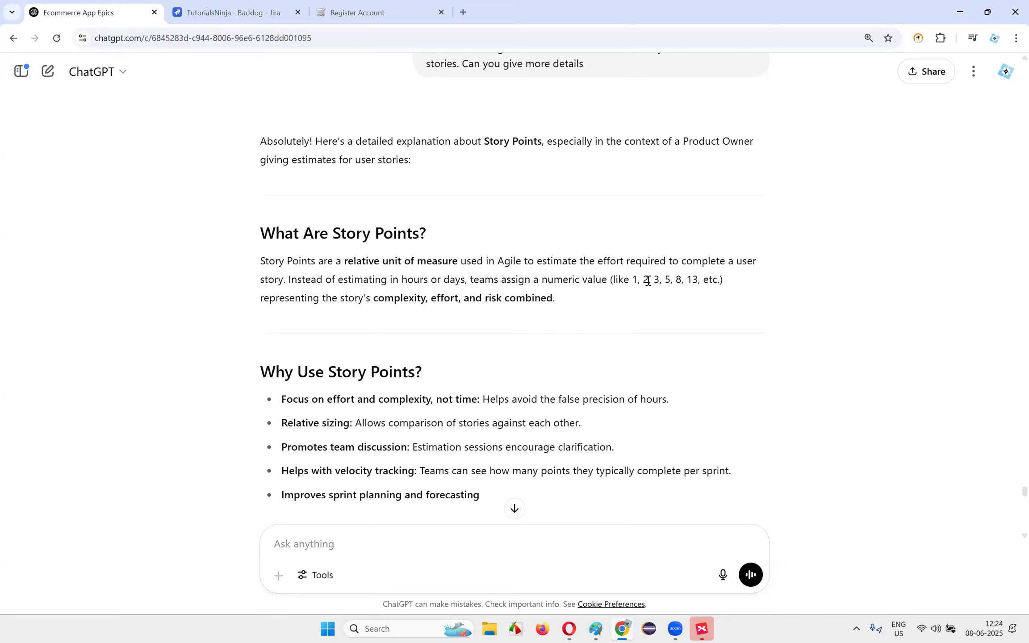
# - Examine the example values 1, 2, 3, 5, 8, 13 in the story points definition and reread the whole paragraph
pyautogui.moveTo(632, 280); pyautogui.dragTo(664, 280)
pyautogui.click(660, 279)
pyautogui.doubleClick(669, 280)
pyautogui.click(678, 280)
pyautogui.moveTo(686, 281); pyautogui.dragTo(767, 294)
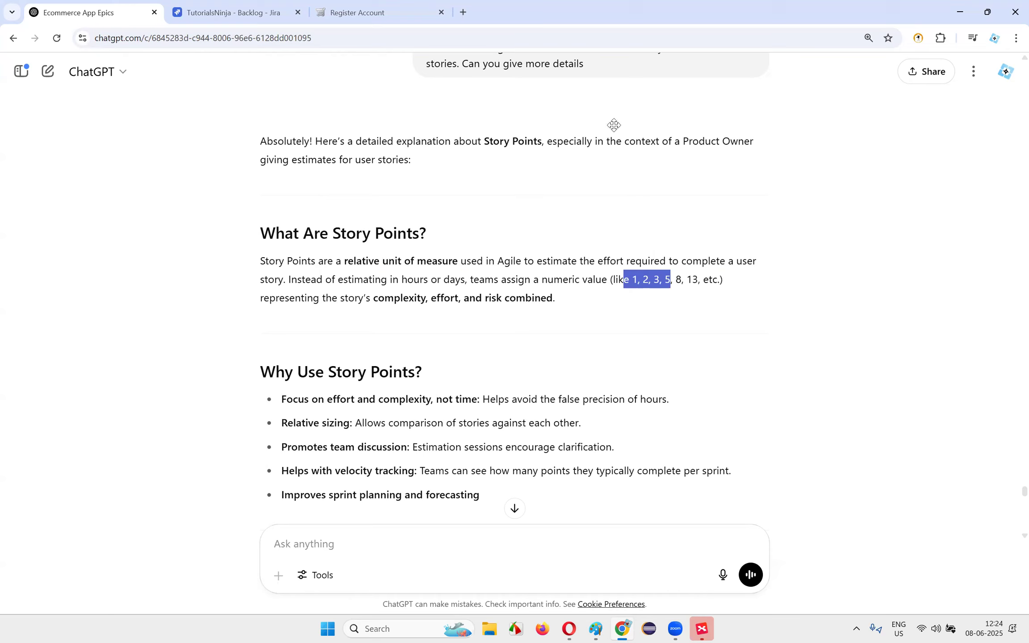
pyautogui.keyDown('shift'); pyautogui.click(740, 286); pyautogui.keyUp('shift')
pyautogui.click(630, 281)
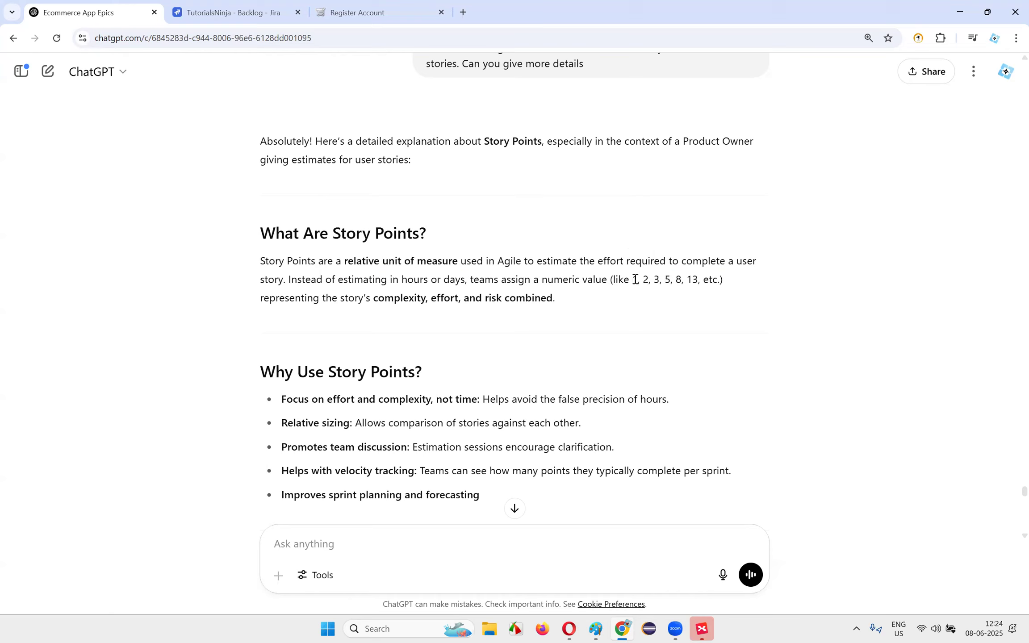
pyautogui.click(623, 279)
pyautogui.keyDown('shift'); pyautogui.click(718, 281); pyautogui.keyUp('shift')
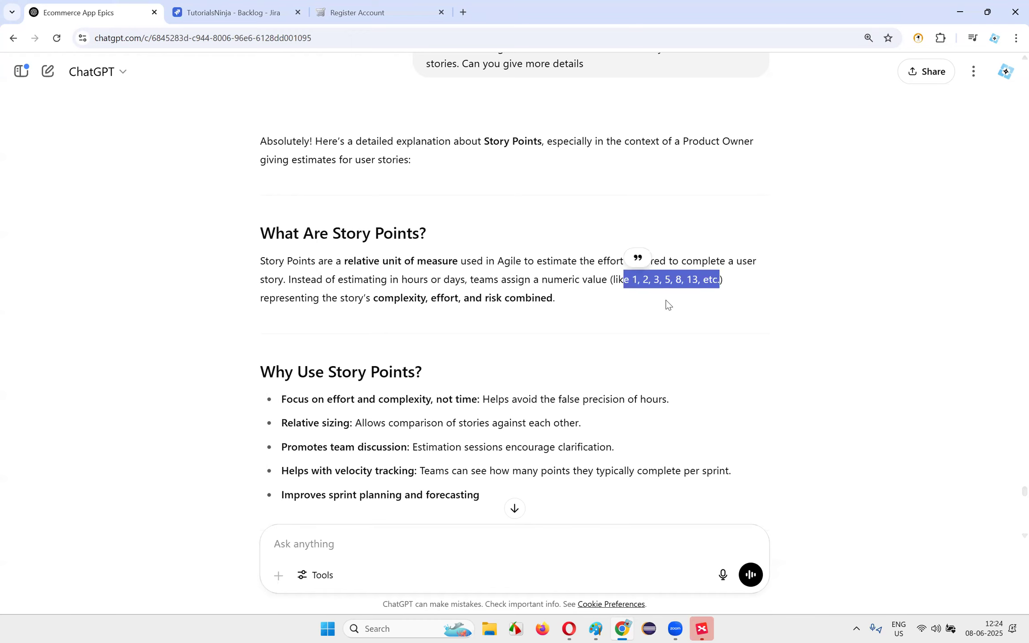
pyautogui.click(280, 262)
pyautogui.keyDown('shift'); pyautogui.click(617, 305); pyautogui.keyUp('shift')
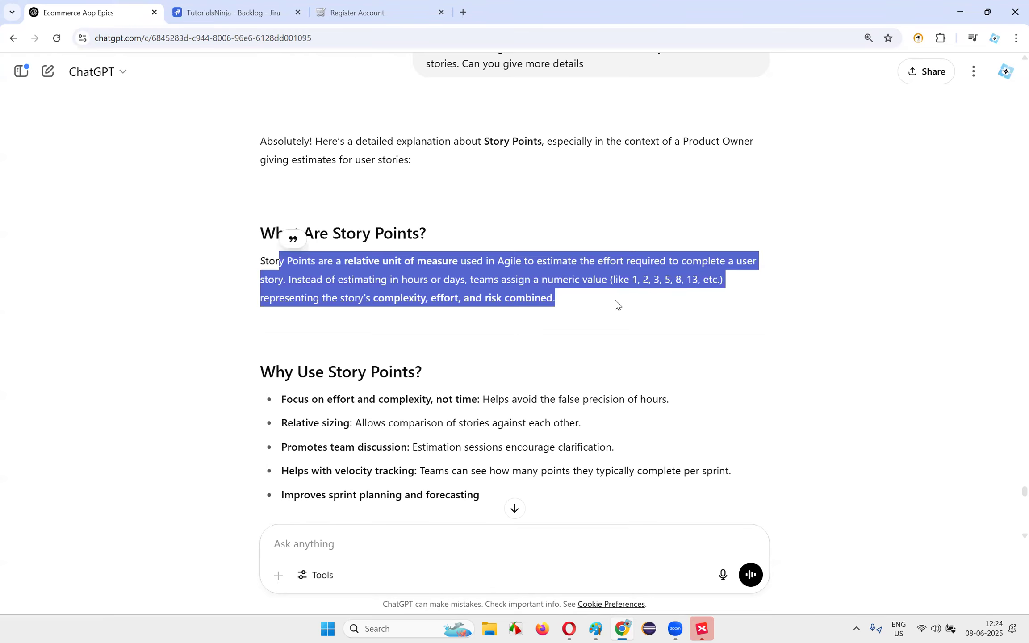
pyautogui.click(88, 52)
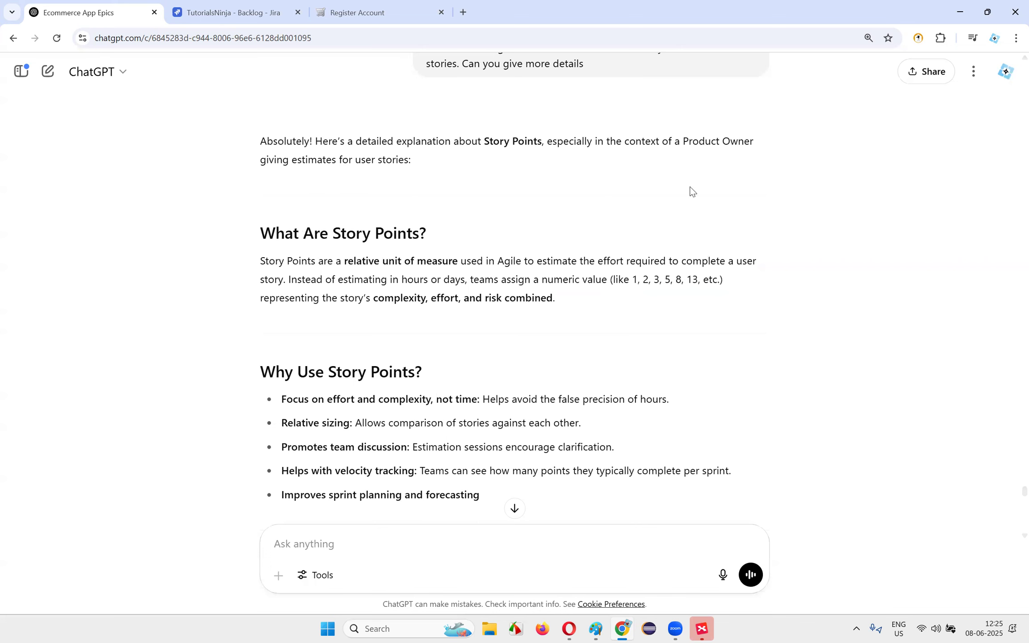
# - Check the registration story's details in Jira and return to ChatGPT to study the spacing of the example story point values
pyautogui.hotkey('ctrl', 'Tab')
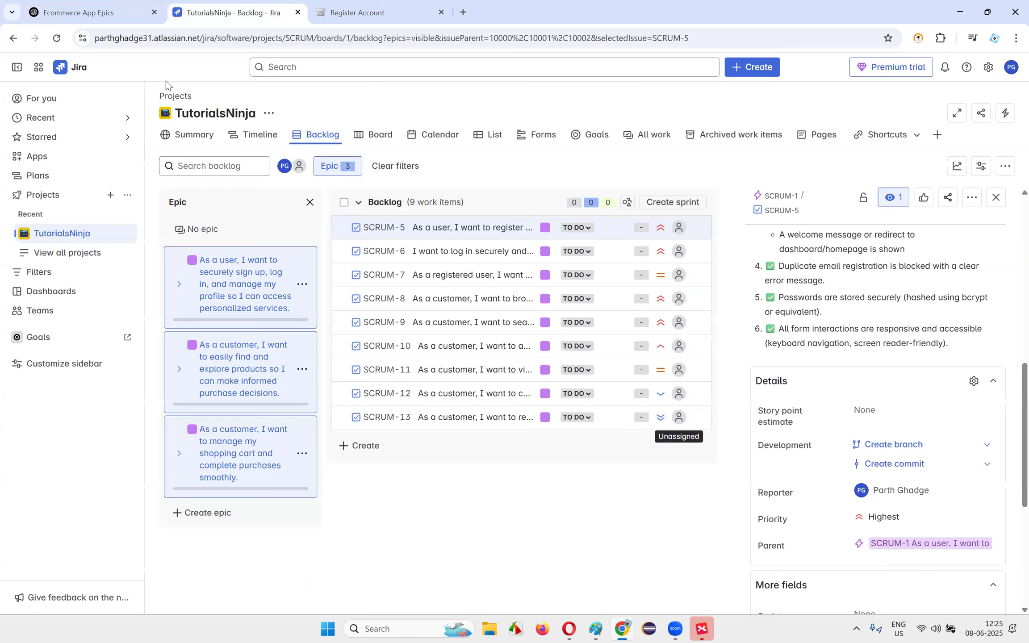
pyautogui.hotkey('ctrl', 'shift', 'Tab')
pyautogui.click(649, 280)
pyautogui.doubleClick(659, 280)
pyautogui.click(665, 281)
pyautogui.doubleClick(666, 280)
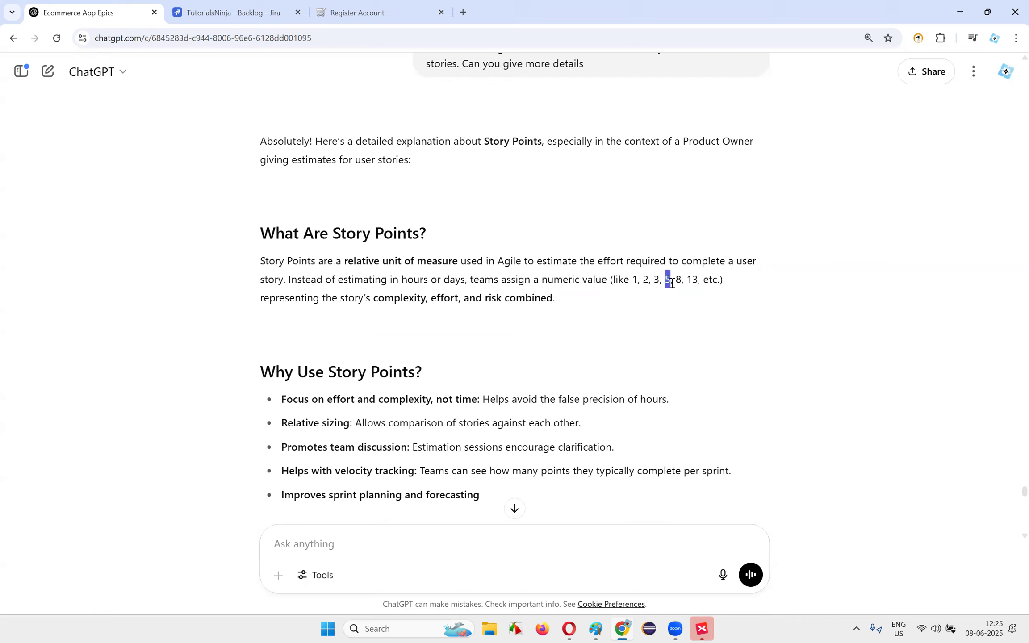
pyautogui.doubleClick(634, 280)
pyautogui.keyDown('shift'); pyautogui.click(761, 280); pyautogui.keyUp('shift')
pyautogui.click(677, 281)
pyautogui.moveTo(633, 280); pyautogui.dragTo(710, 280)
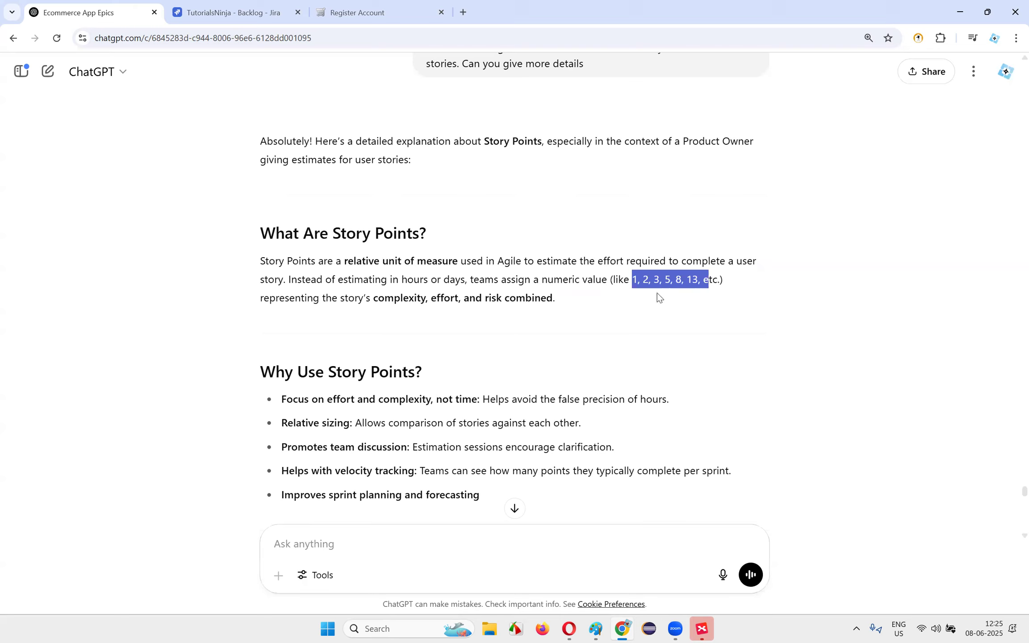
pyautogui.click(749, 288)
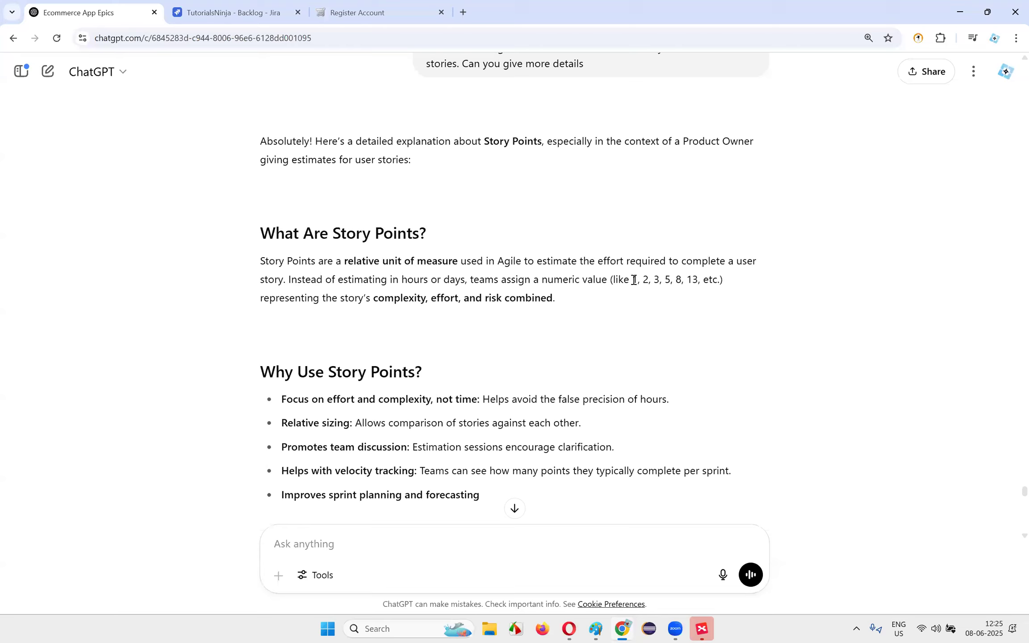
pyautogui.moveTo(638, 279); pyautogui.dragTo(633, 282)
# - Write the Fibonacci series 0 1 1 2 3 5 8 13 .... in a new browser tab's address field and trim it to start at 1 2
pyautogui.hotkey('ctrl', 't')
pyautogui.write('0 1 ')
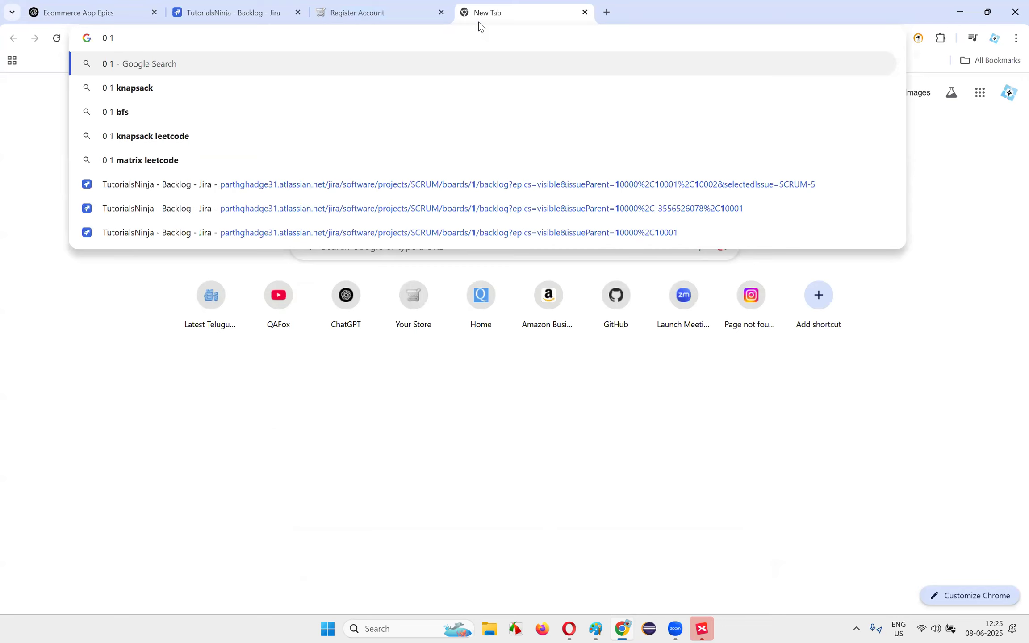
pyautogui.write('1 ')
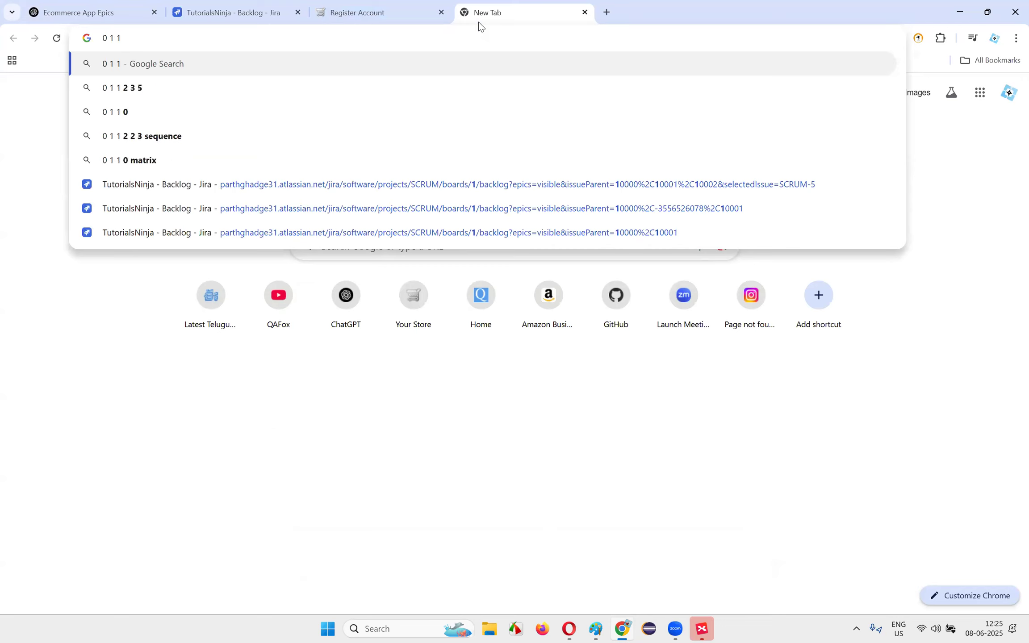
pyautogui.write('2')
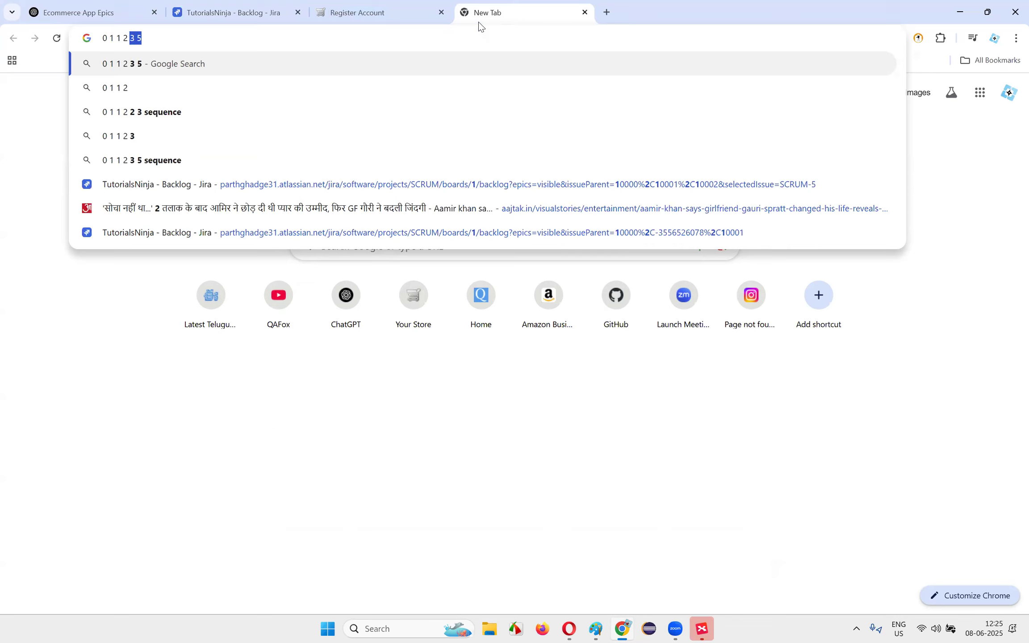
pyautogui.write(' 3')
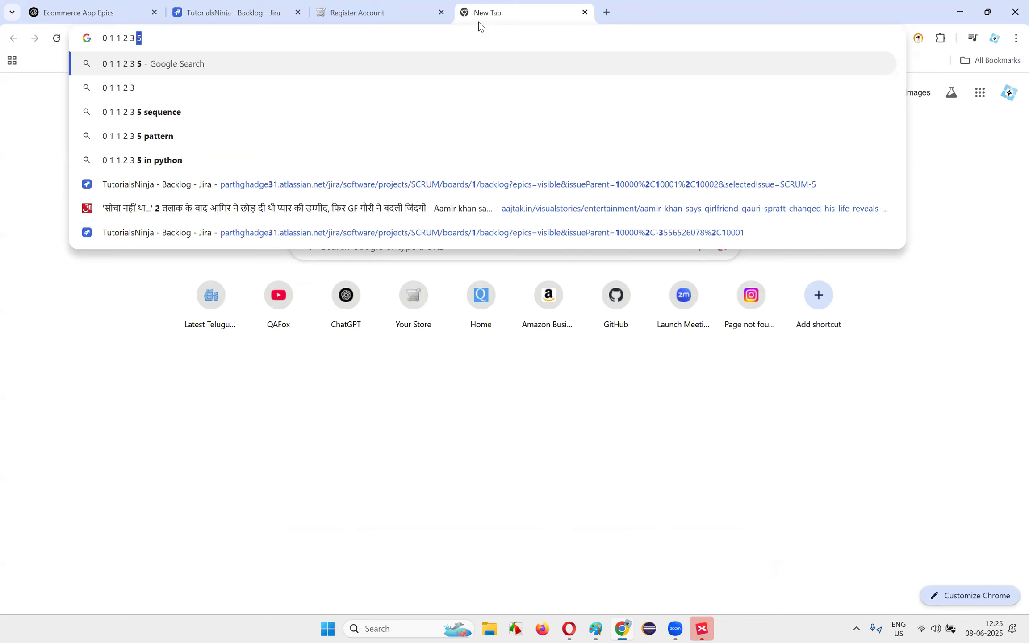
pyautogui.write(' 5')
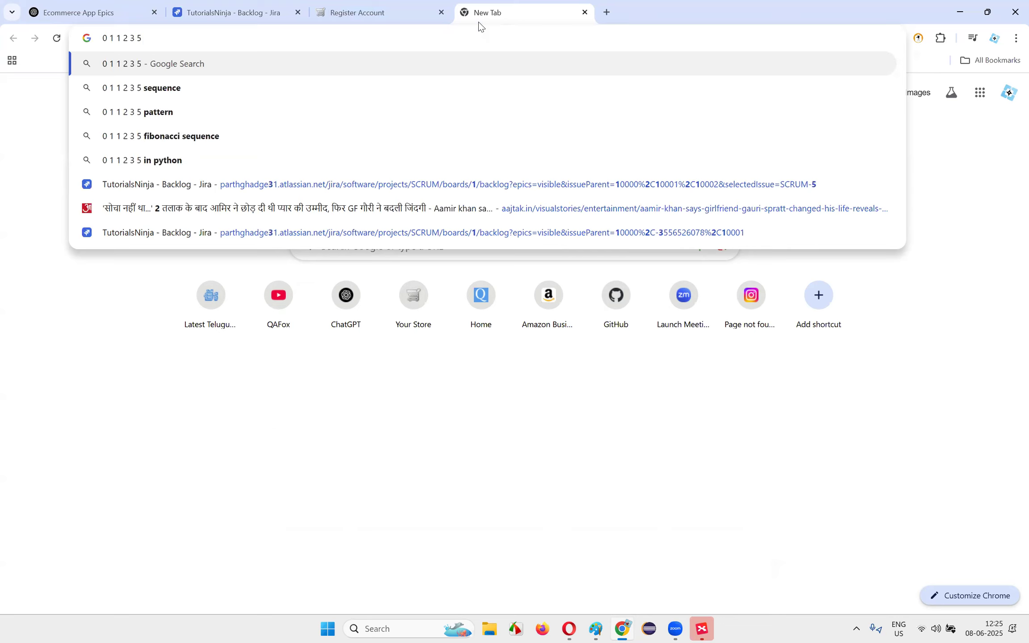
pyautogui.write(' 8 12')
pyautogui.press('BackSpace')
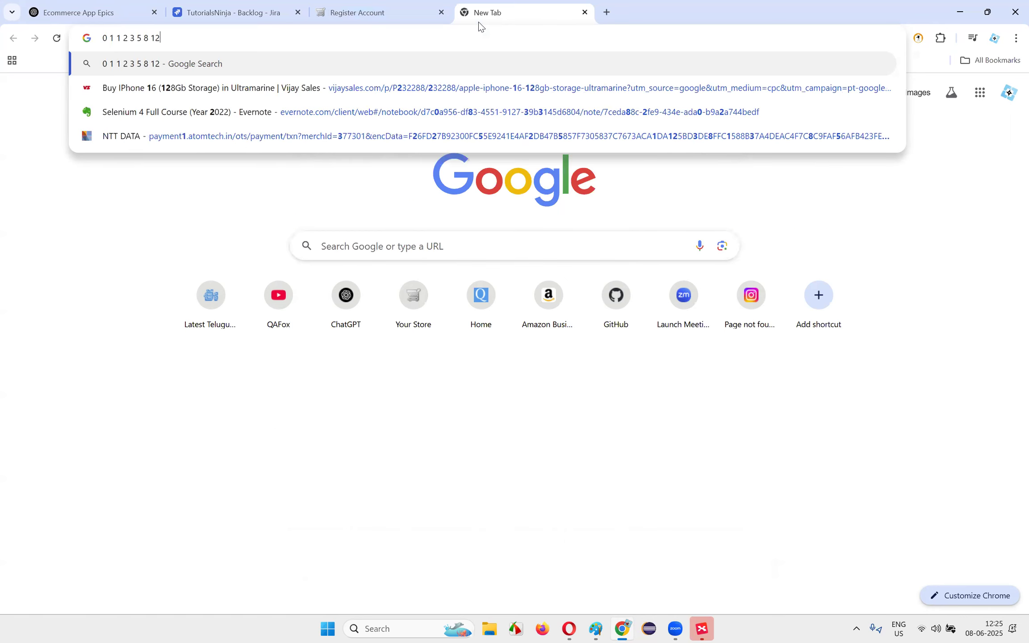
pyautogui.write('3 ....')
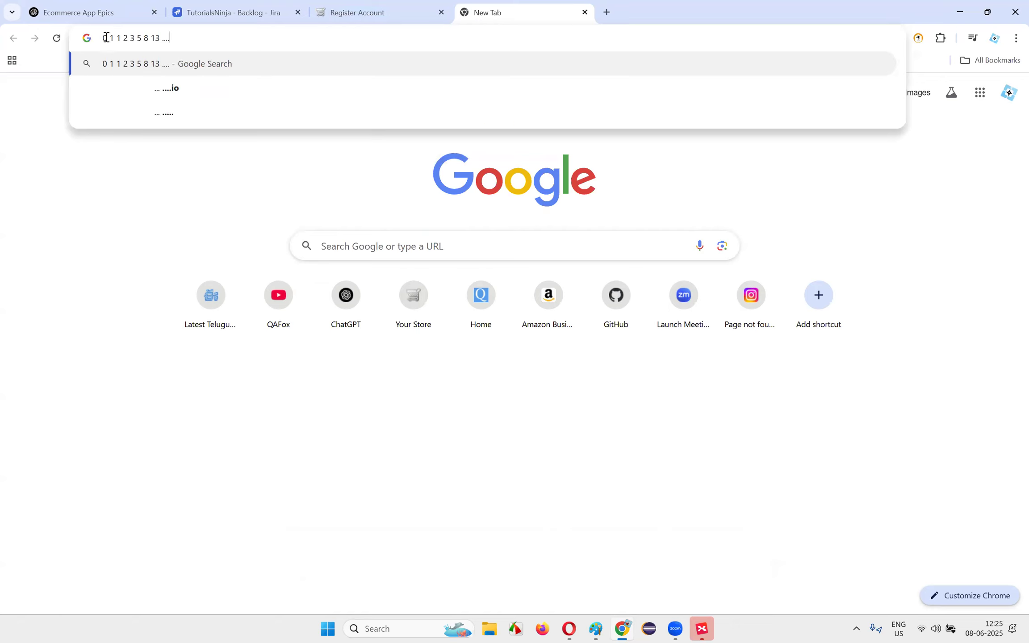
pyautogui.moveTo(104, 38); pyautogui.dragTo(123, 52)
pyautogui.press('BackSpace')
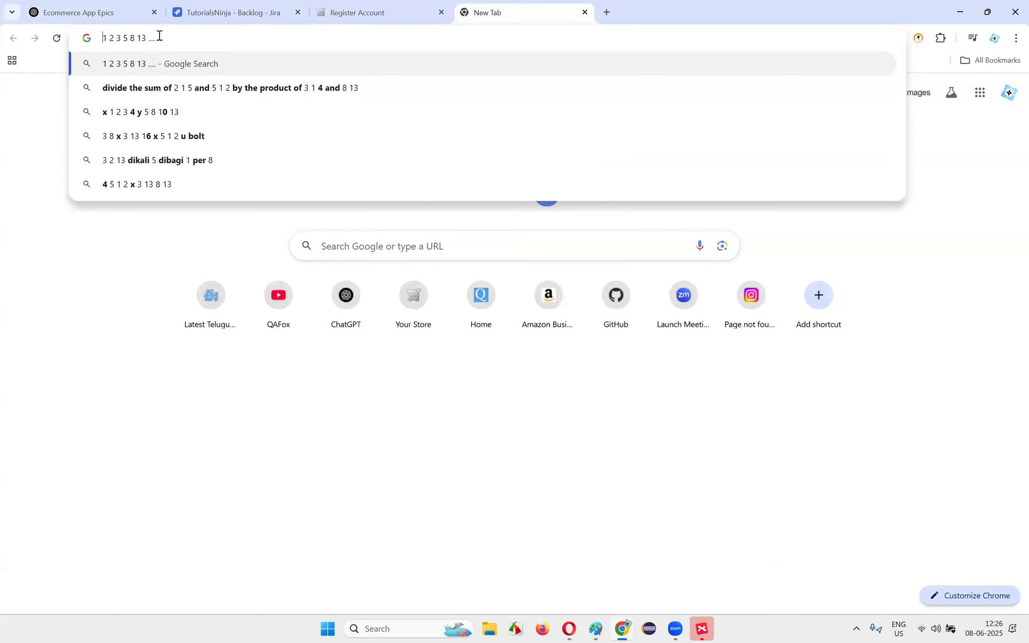
# - Revisit the example story point values in ChatGPT and return to the registration story's details in Jira
pyautogui.click(119, 3)
pyautogui.moveTo(639, 279); pyautogui.dragTo(722, 285)
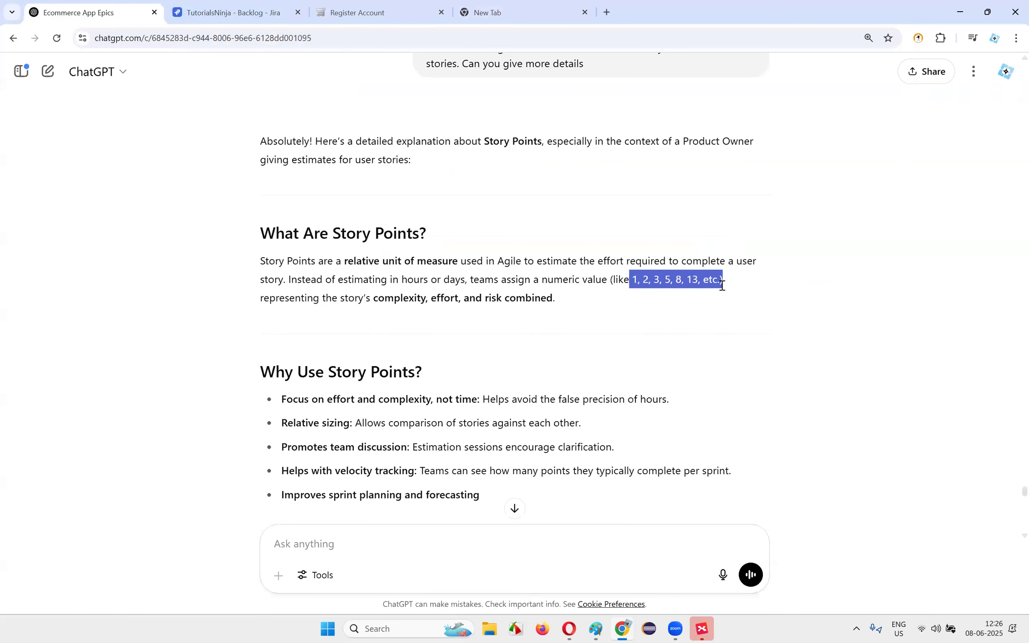
pyautogui.click(232, 9)
pyautogui.click(118, 4)
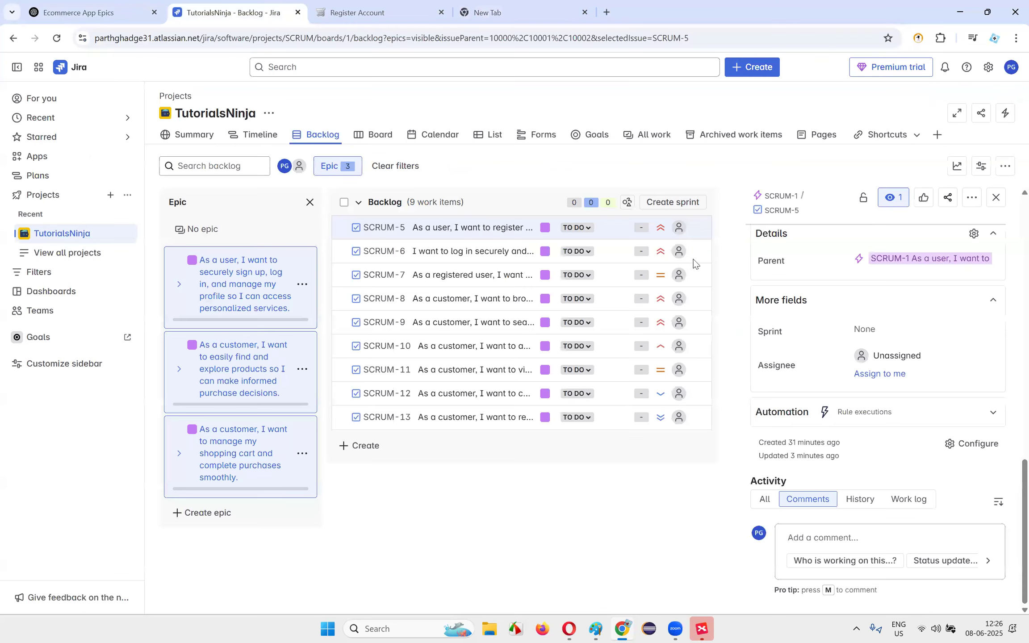
# - Compare the registration story in Jira with ChatGPT's example story point values and the number series written in the new tab
pyautogui.click(755, 283)
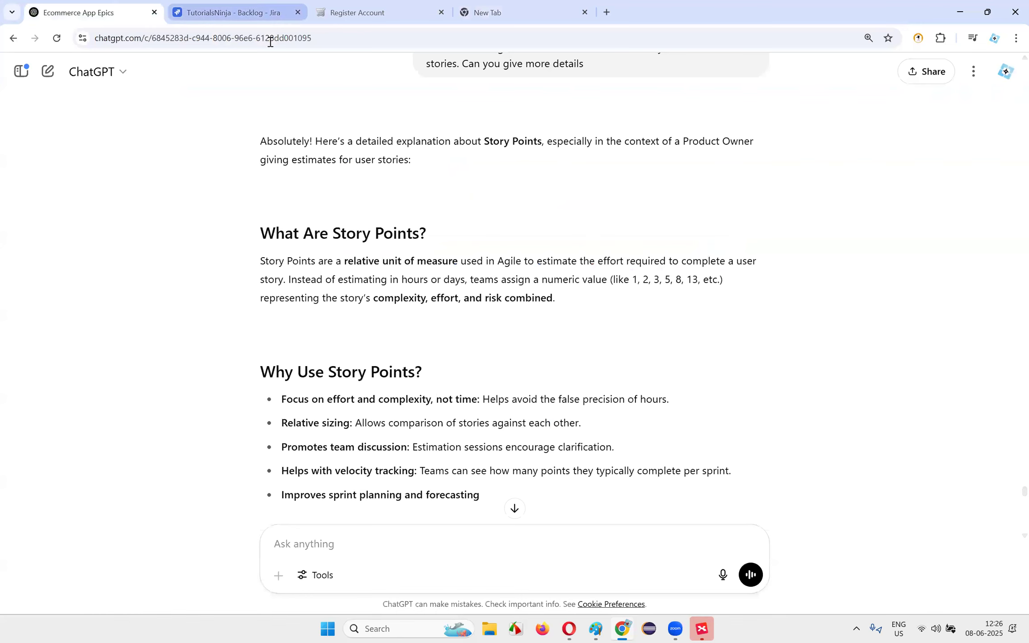
pyautogui.click(199, 14)
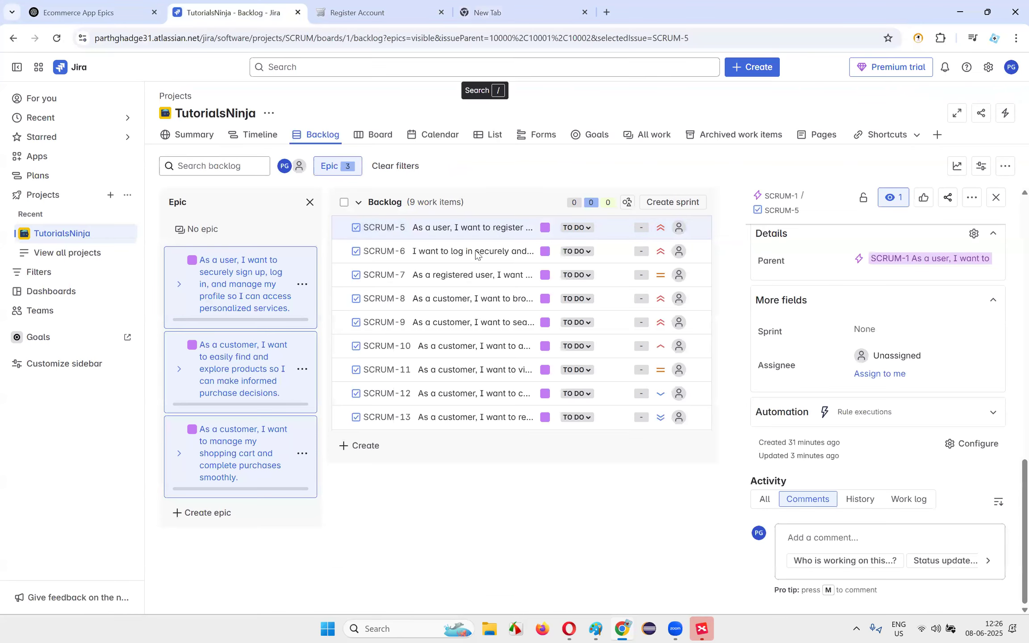
pyautogui.click(101, 9)
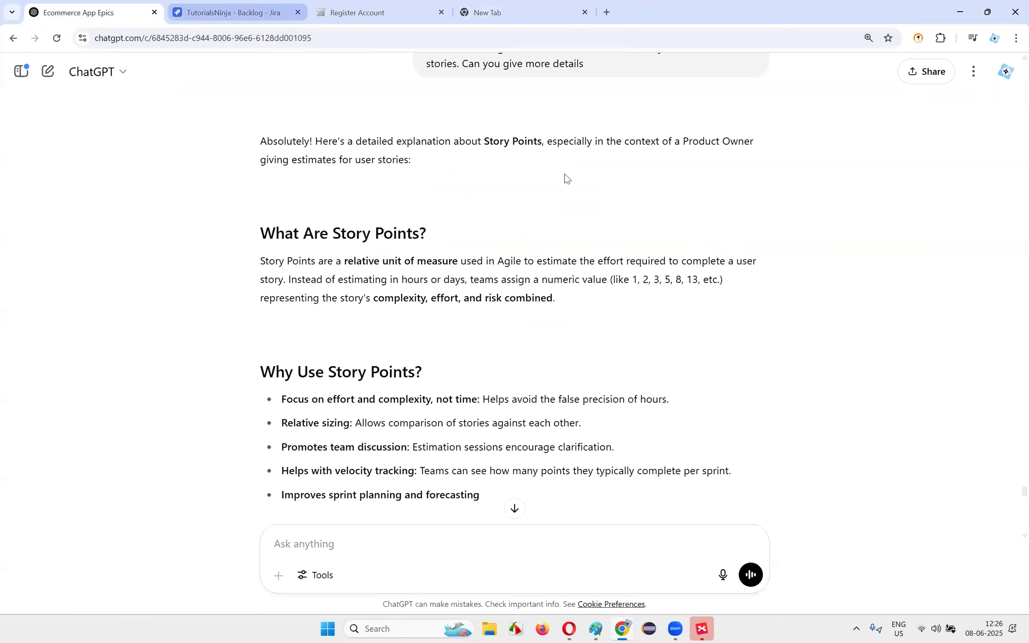
pyautogui.hotkey('ctrl', 'Tab')
pyautogui.click(128, 3)
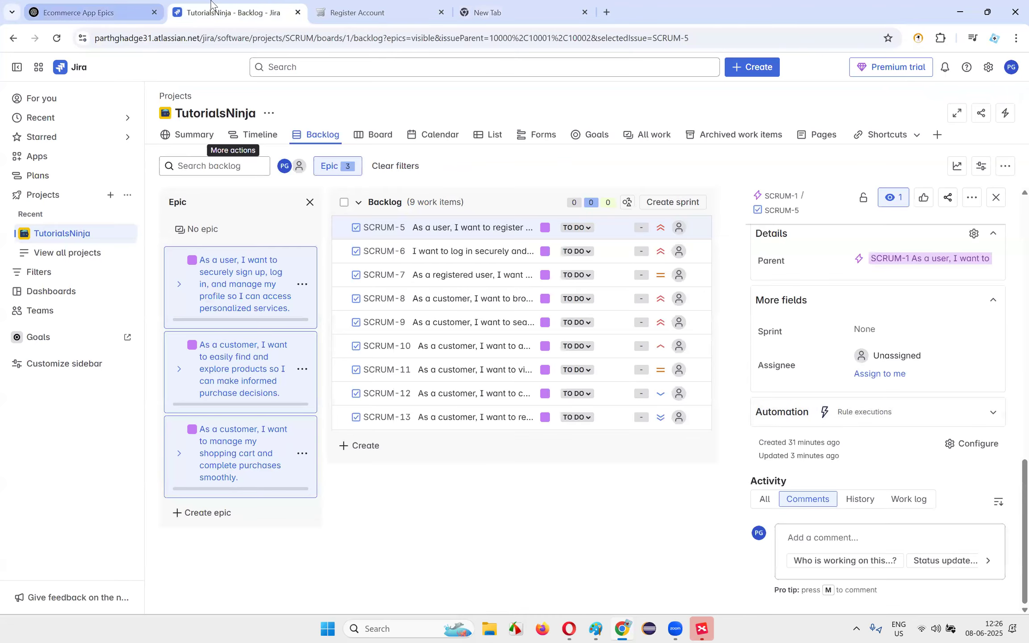
pyautogui.click(476, 4)
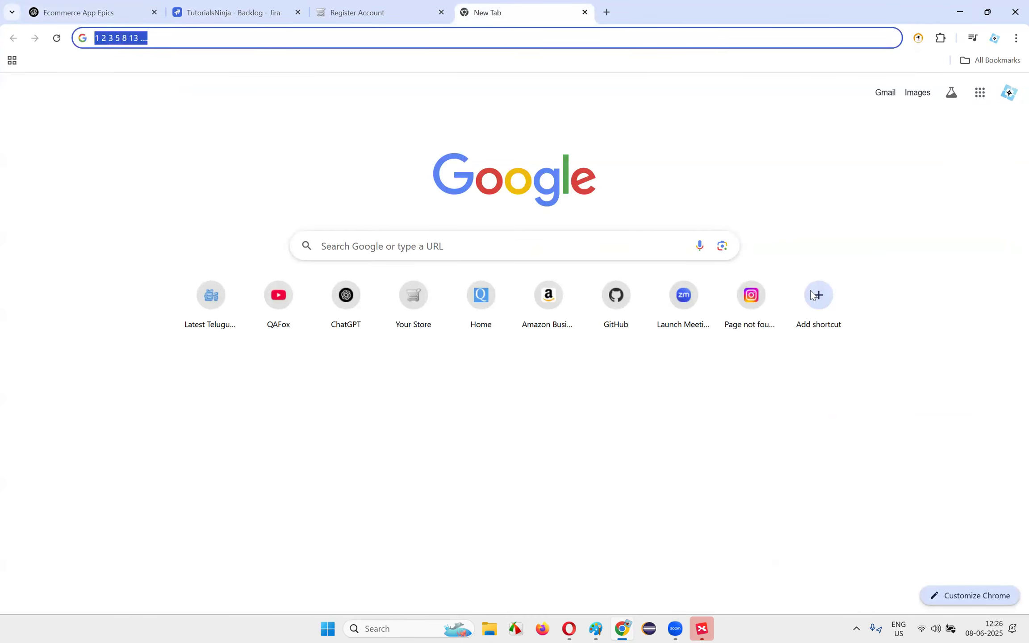
pyautogui.click(131, 18)
pyautogui.click(546, 4)
pyautogui.click(101, 5)
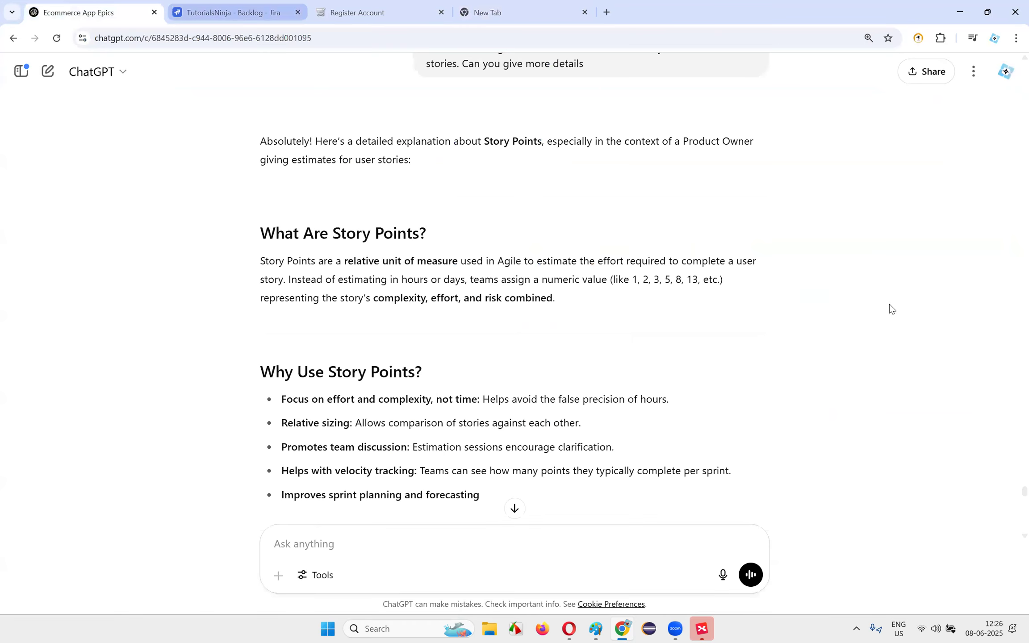
# - Review the registration story's acceptance criteria in Jira and set its story point estimate to 8
pyautogui.hotkey('ctrl', 'Tab')
pyautogui.scroll(5, 843, 248)
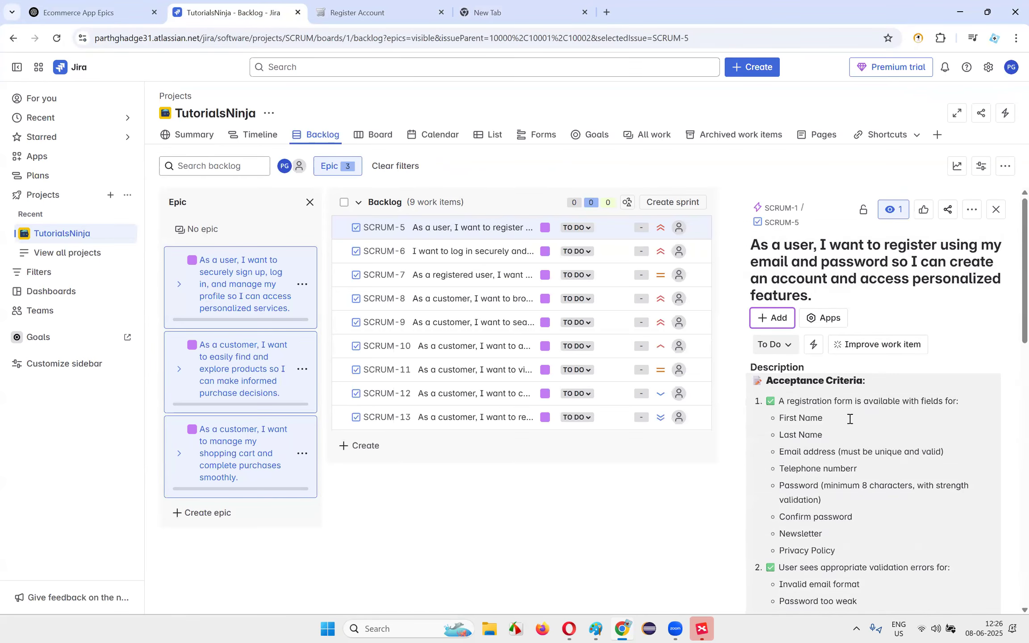
pyautogui.scroll(-4, 856, 379)
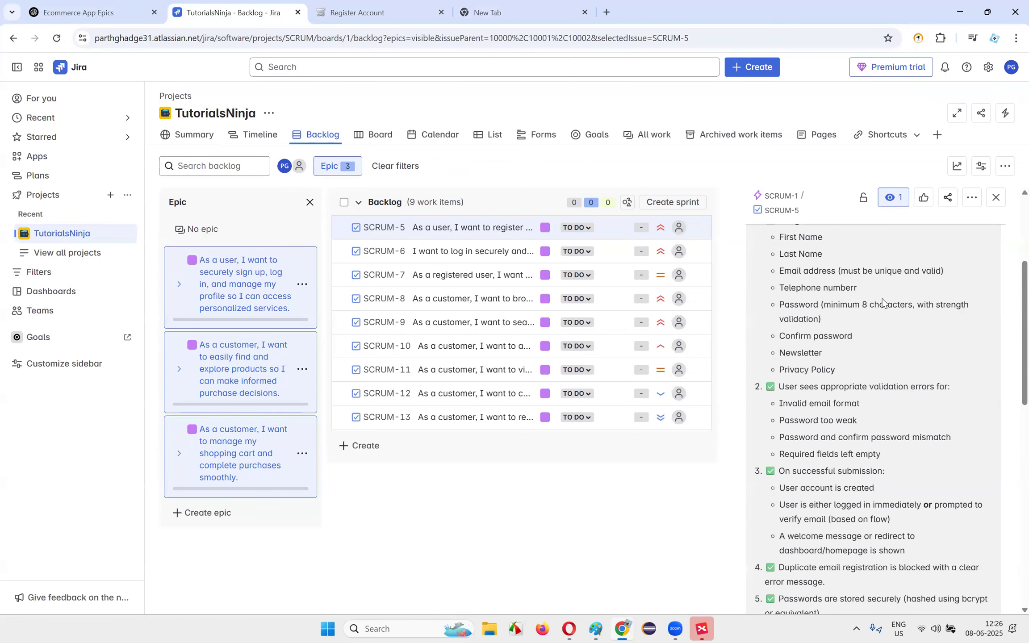
pyautogui.scroll(-10, 881, 304)
pyautogui.click(895, 294)
pyautogui.write('8')
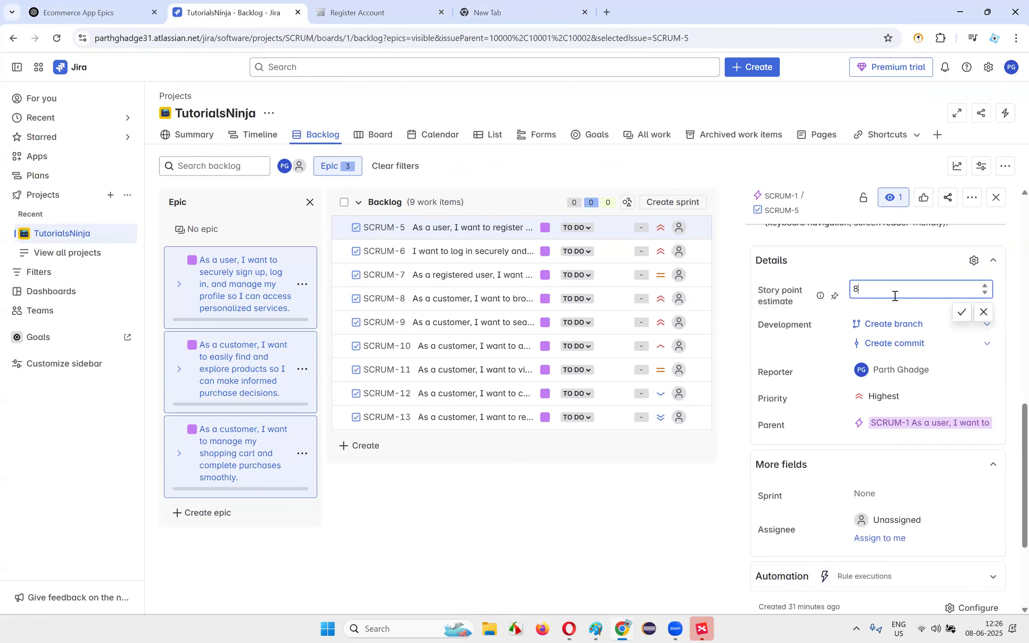
pyautogui.press('Return')
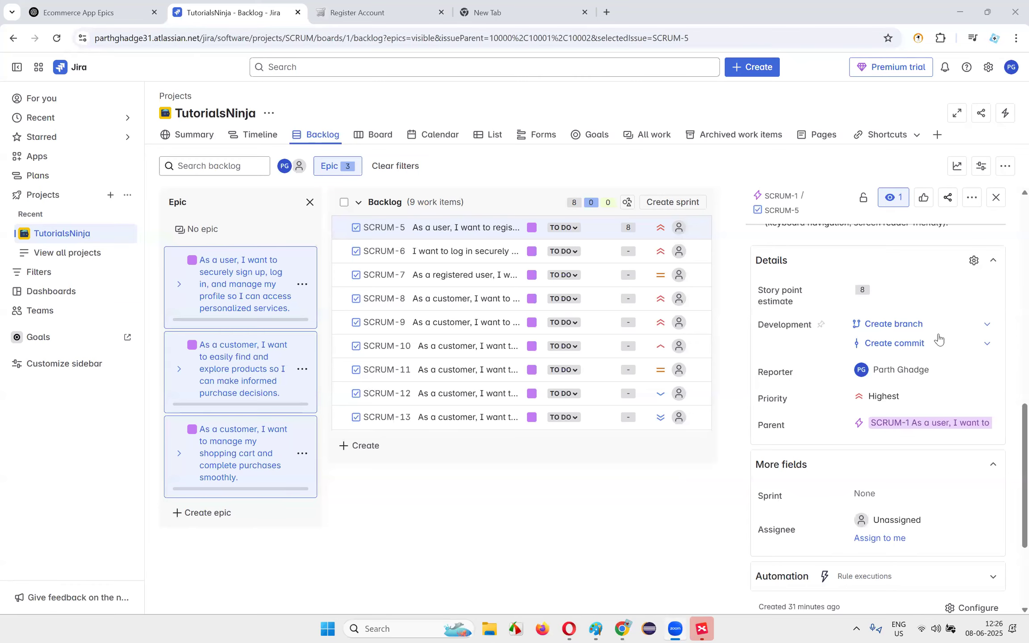
# - Return to ChatGPT and study the effort-and-complexity and relative sizing reasons for using story points
pyautogui.click(57, 4)
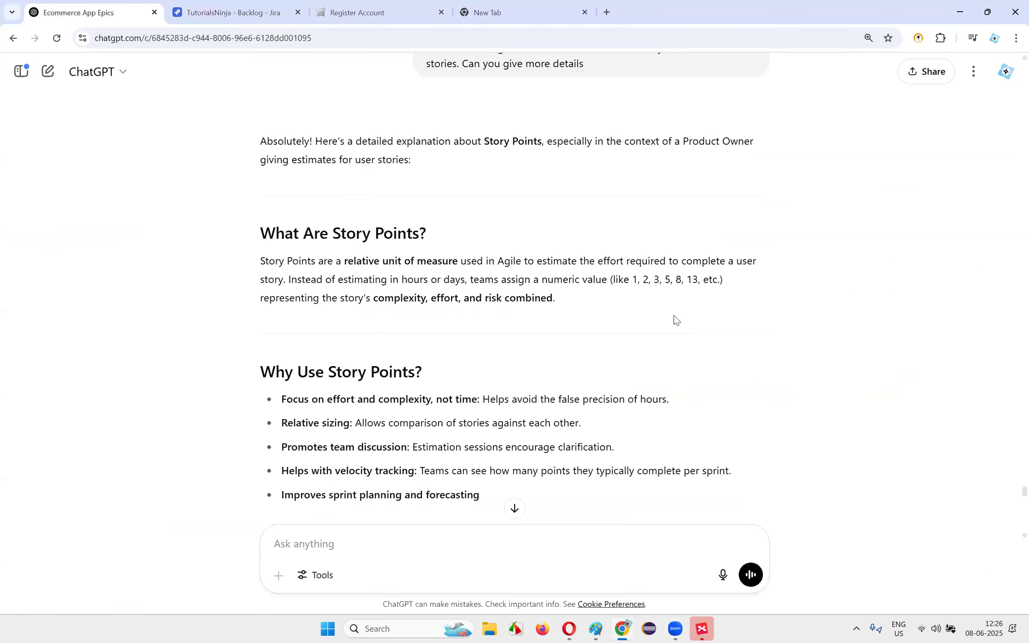
pyautogui.scroll(-2, 676, 320)
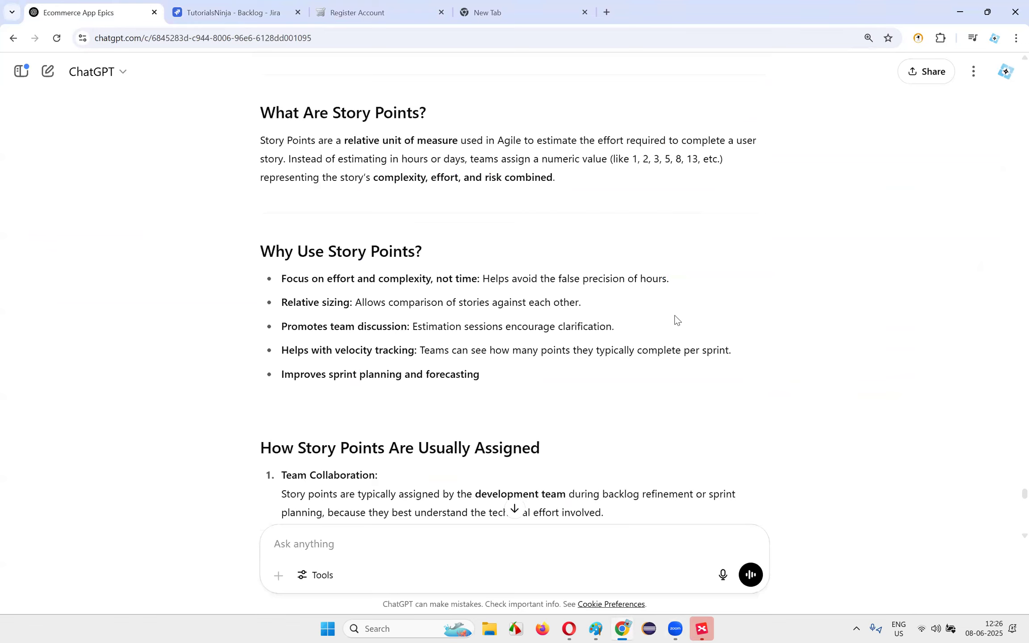
pyautogui.moveTo(472, 279); pyautogui.dragTo(442, 279)
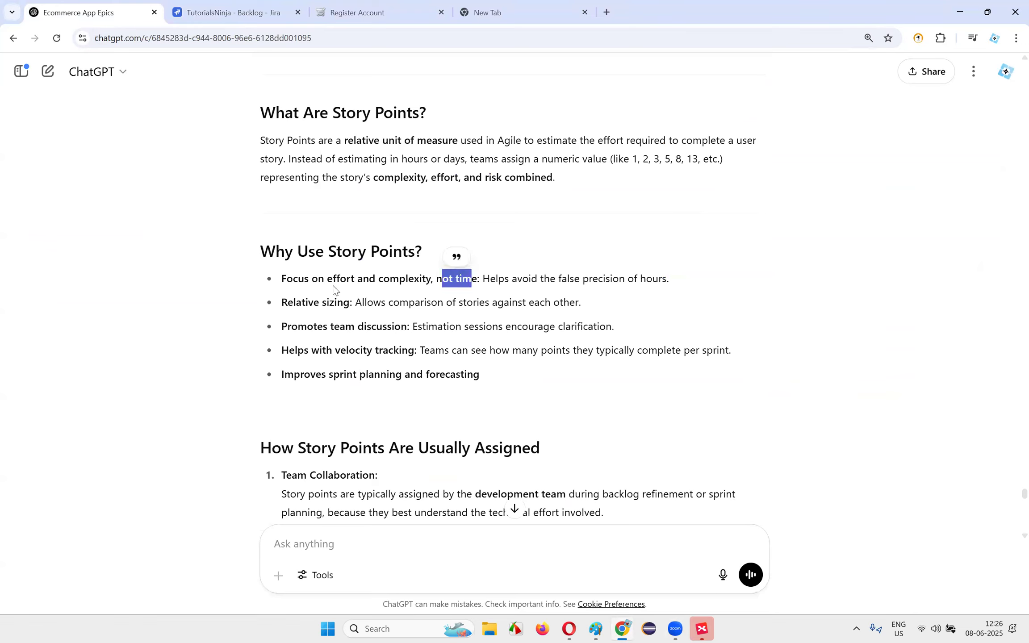
pyautogui.moveTo(294, 279); pyautogui.dragTo(729, 280)
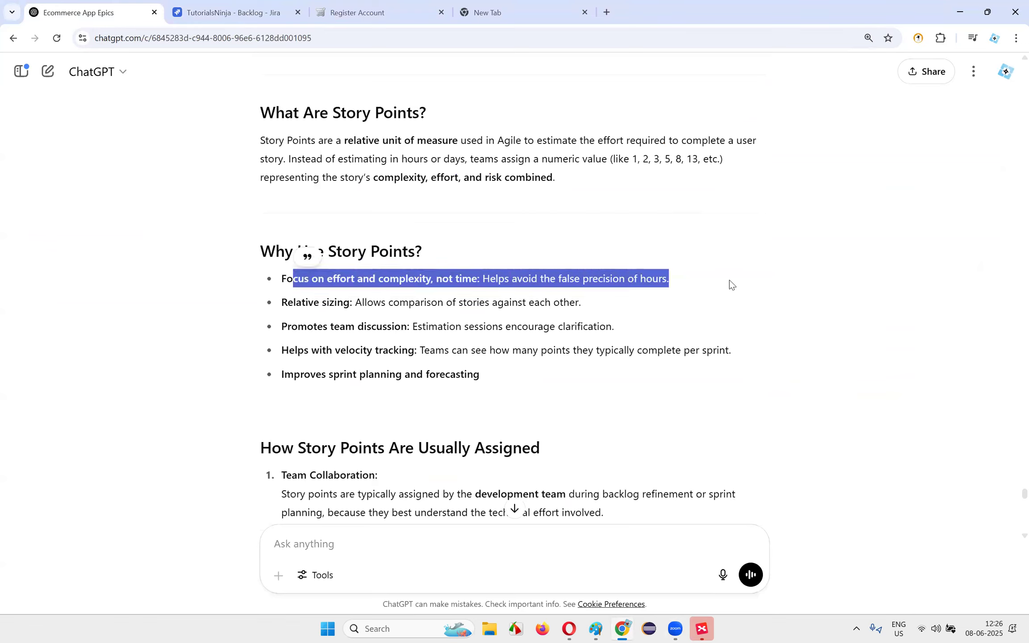
pyautogui.click(265, 313)
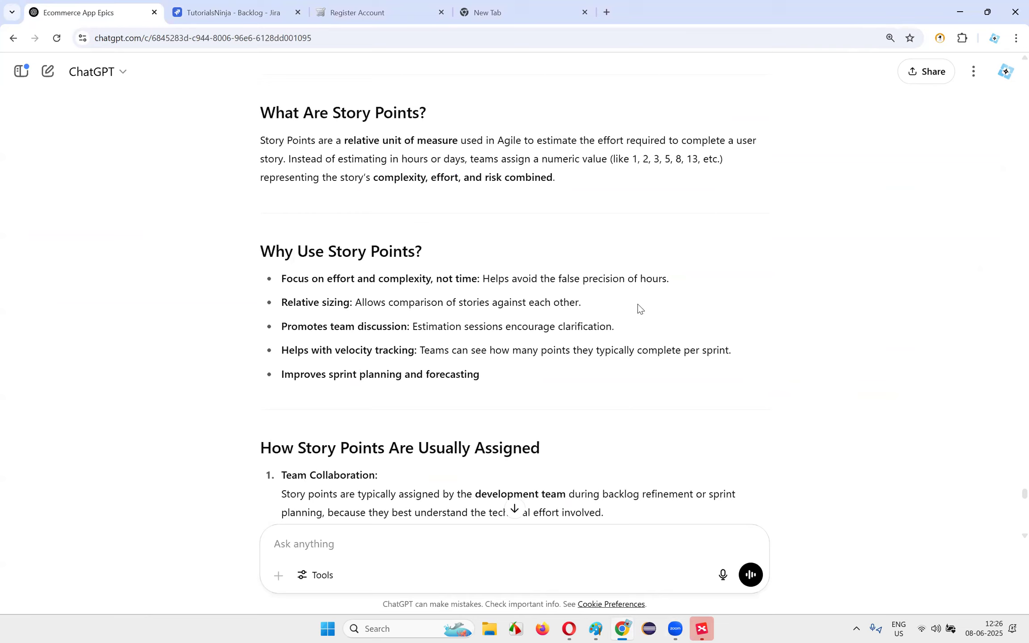
pyautogui.moveTo(681, 310); pyautogui.dragTo(619, 311)
pyautogui.moveTo(357, 302); pyautogui.dragTo(584, 306)
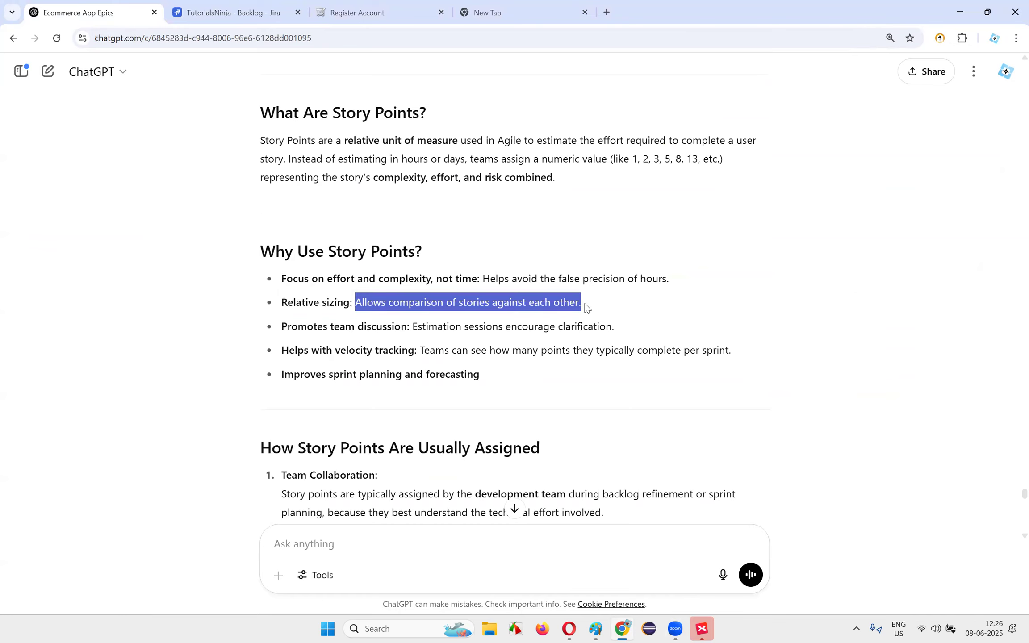
pyautogui.moveTo(264, 309); pyautogui.dragTo(630, 303)
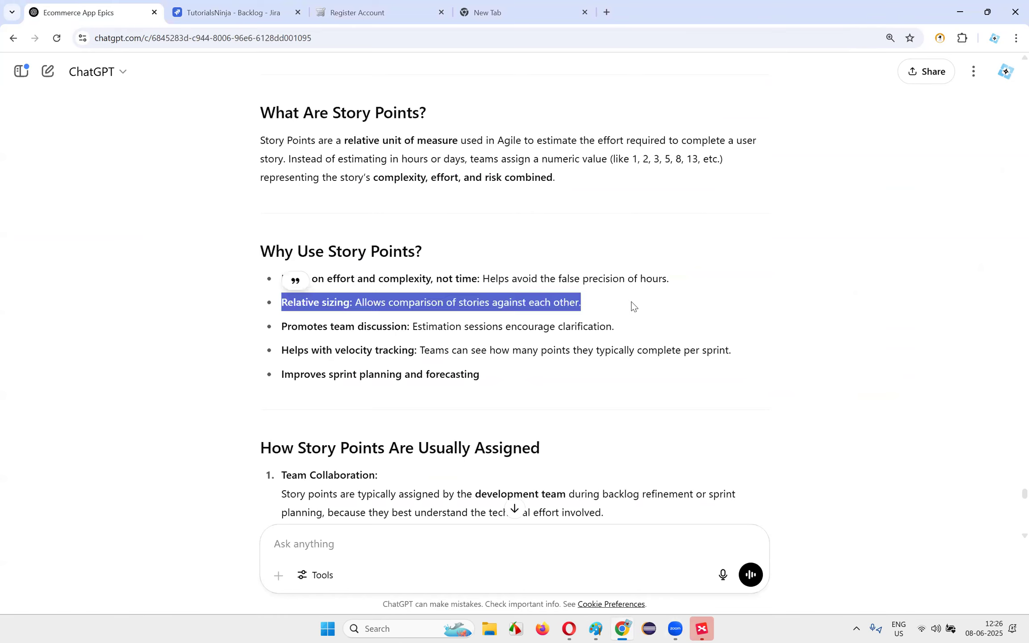
pyautogui.click(528, 346)
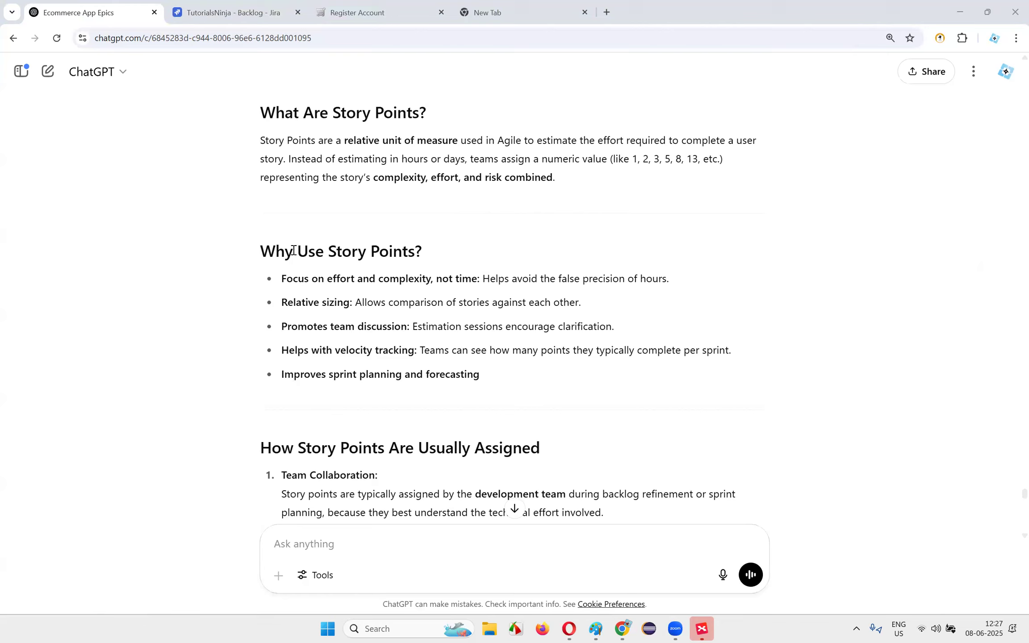
# - Reread the reasons for using story points, concentrating on effort and complexity rather than time and on comparing stories
pyautogui.moveTo(590, 393); pyautogui.dragTo(294, 255)
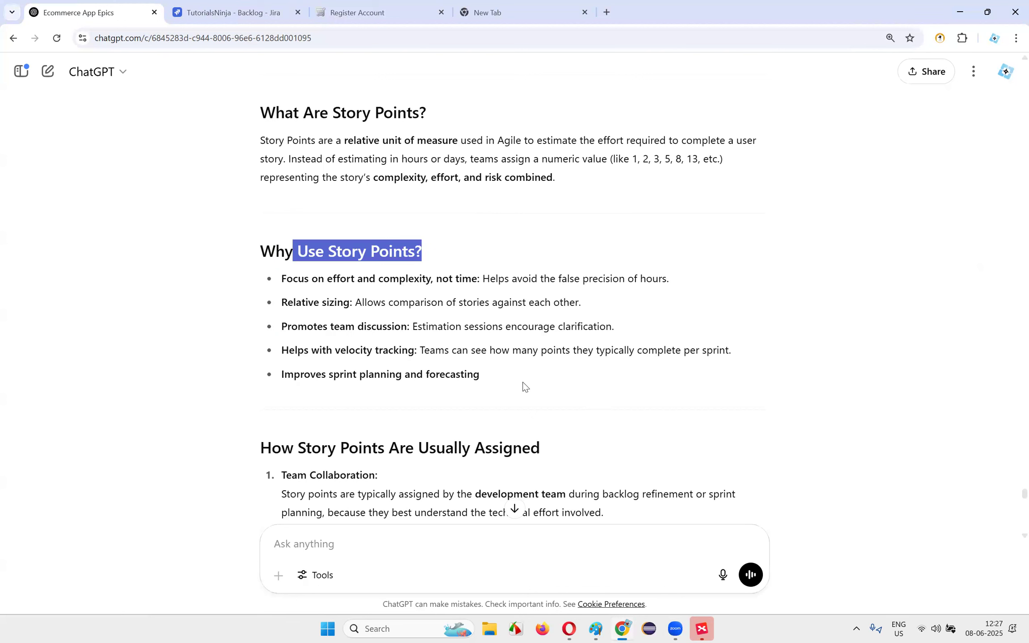
pyautogui.click(470, 294)
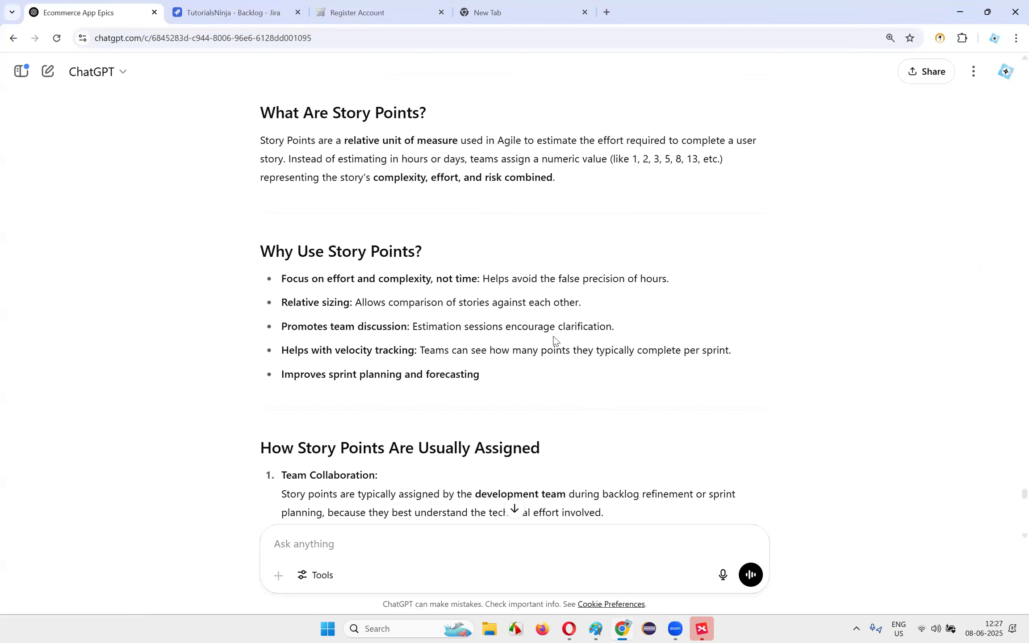
pyautogui.moveTo(472, 282); pyautogui.dragTo(444, 284)
pyautogui.moveTo(293, 283); pyautogui.dragTo(422, 285)
pyautogui.moveTo(356, 304); pyautogui.dragTo(624, 318)
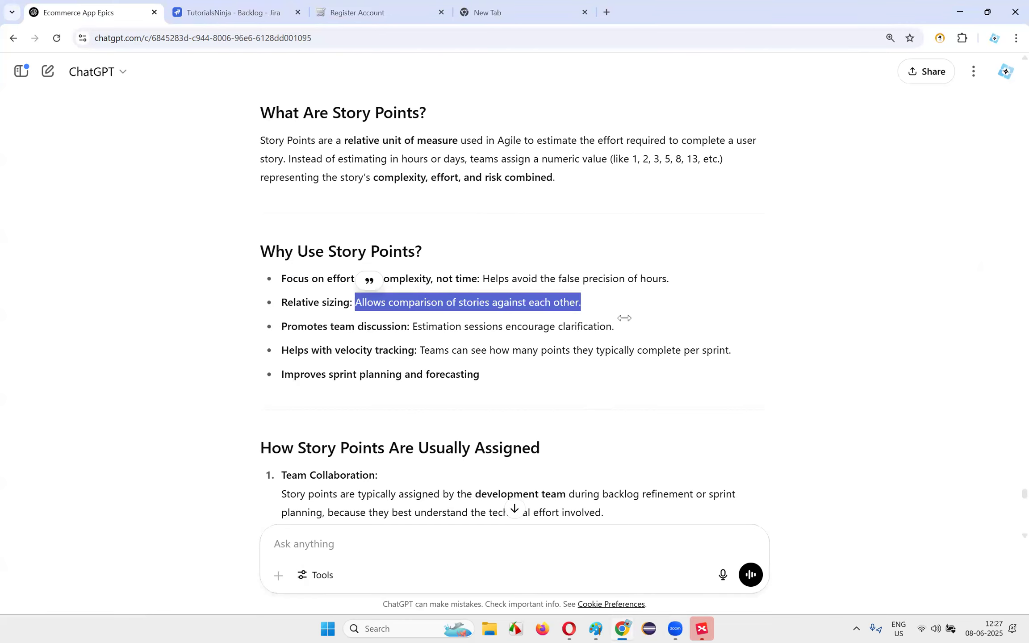
pyautogui.moveTo(356, 315); pyautogui.dragTo(594, 310)
pyautogui.moveTo(289, 285); pyautogui.dragTo(547, 397)
pyautogui.click(357, 288)
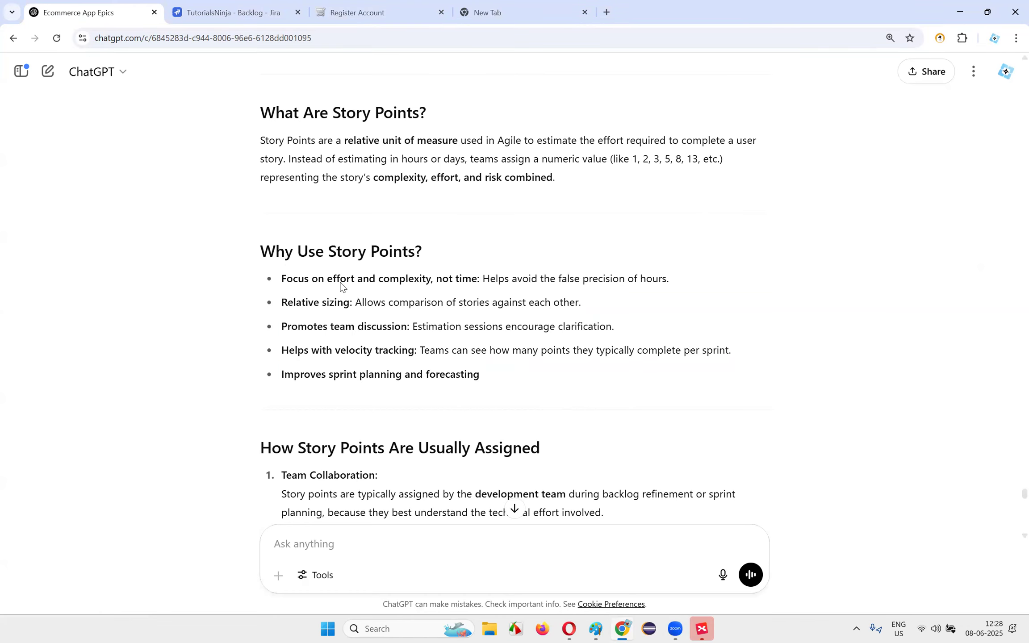
pyautogui.moveTo(333, 281); pyautogui.dragTo(472, 284)
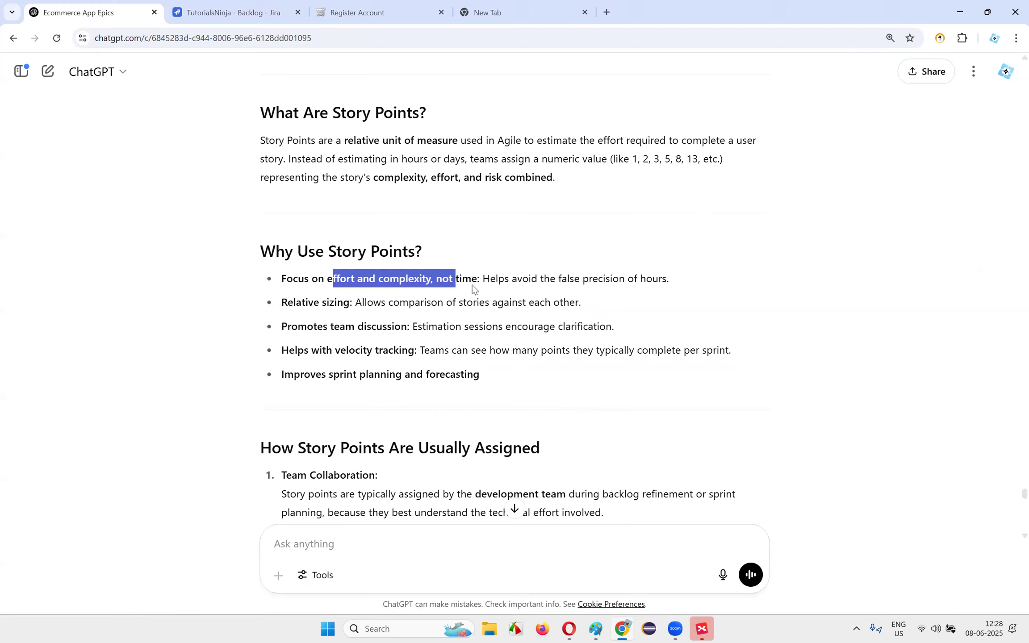
pyautogui.click(261, 260)
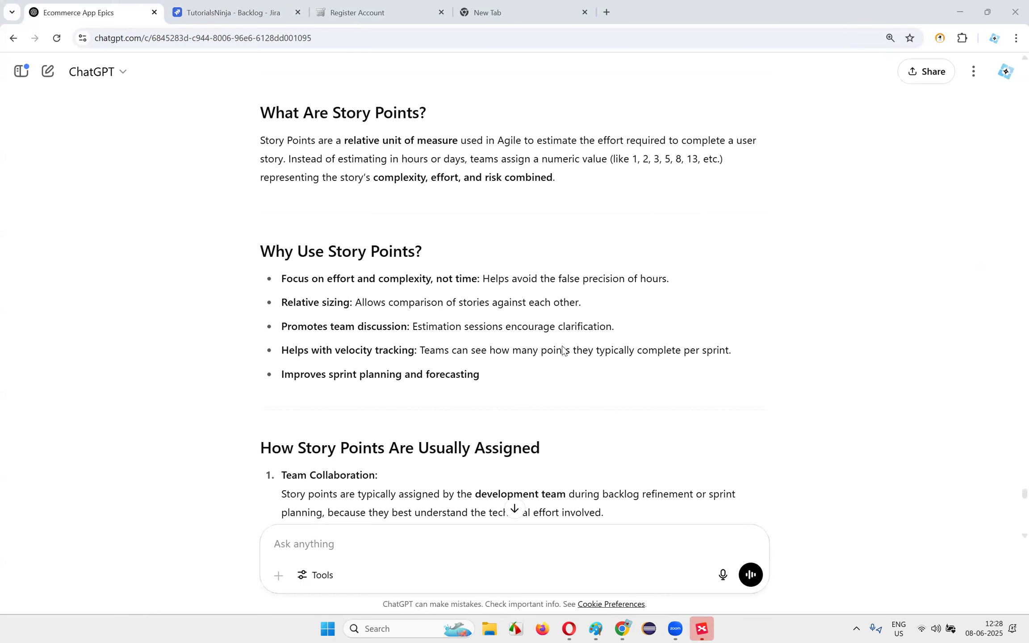
# - Examine the whole "Why Use Story Points?" section, from its heading through sprint planning and forecasting
pyautogui.keyDown('shift'); pyautogui.click(610, 379); pyautogui.keyUp('shift')
pyautogui.keyDown('shift'); pyautogui.click(259, 259); pyautogui.keyUp('shift')
pyautogui.click(592, 392)
pyautogui.moveTo(294, 256); pyautogui.dragTo(554, 389)
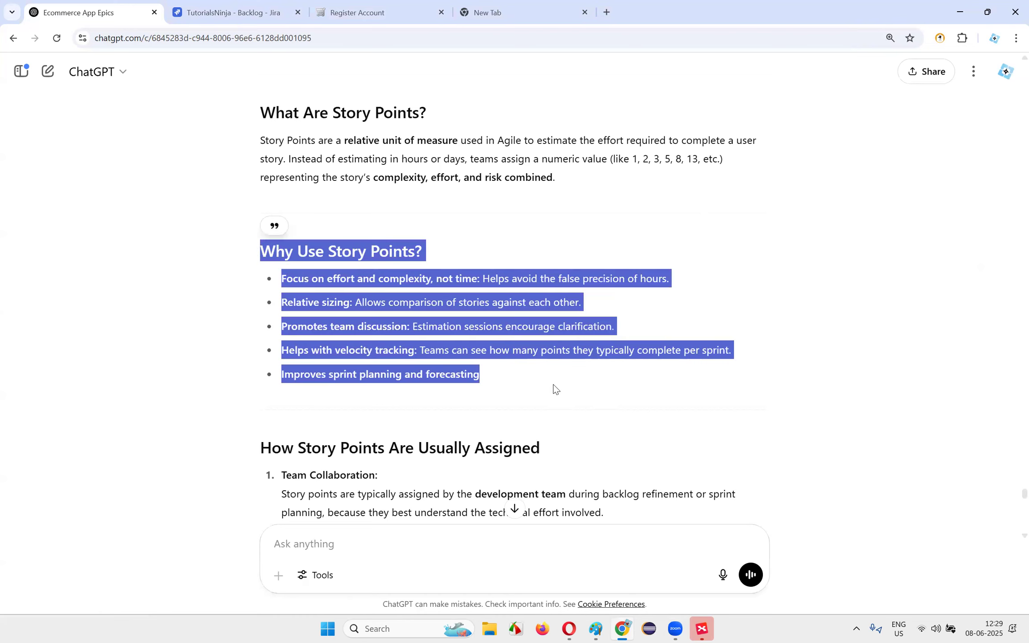
pyautogui.click(603, 404)
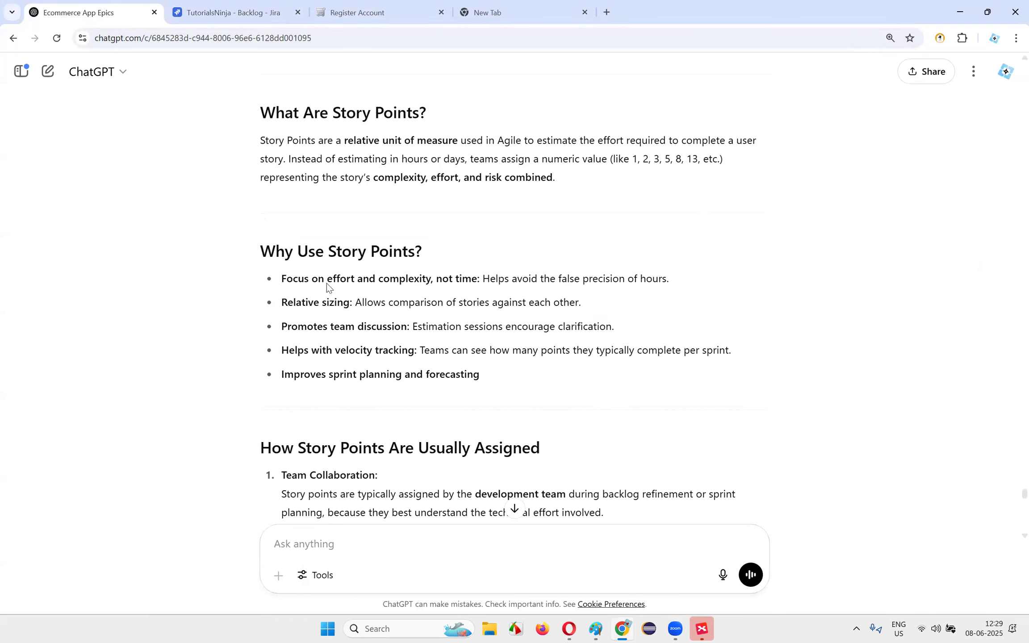
pyautogui.moveTo(256, 246); pyautogui.dragTo(596, 381)
pyautogui.click(637, 397)
pyautogui.moveTo(274, 251); pyautogui.dragTo(525, 393)
pyautogui.click(525, 394)
pyautogui.click(261, 259)
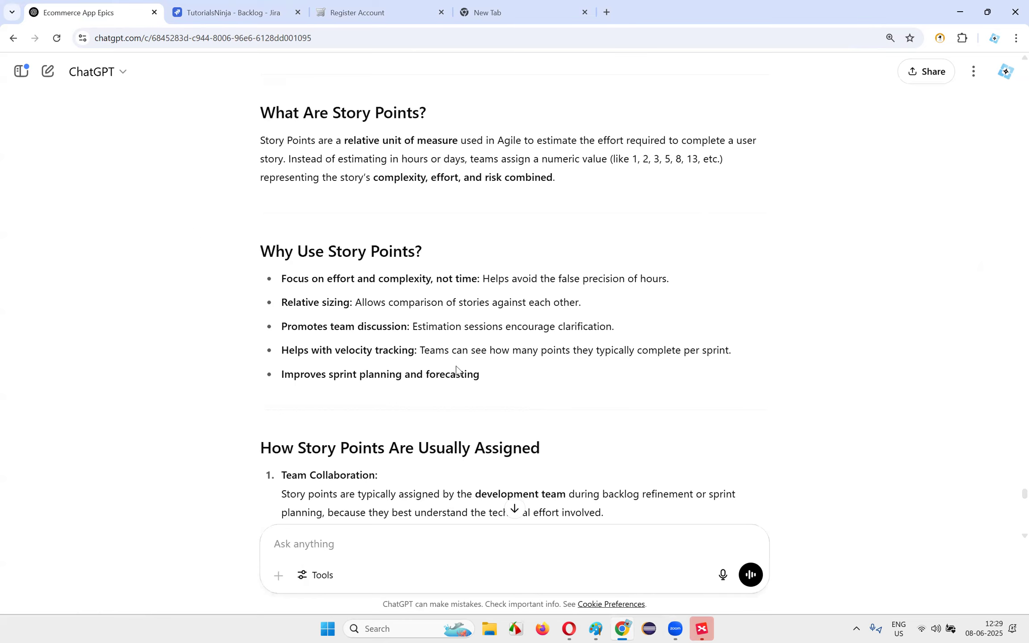
pyautogui.keyDown('shift'); pyautogui.click(506, 390); pyautogui.keyUp('shift')
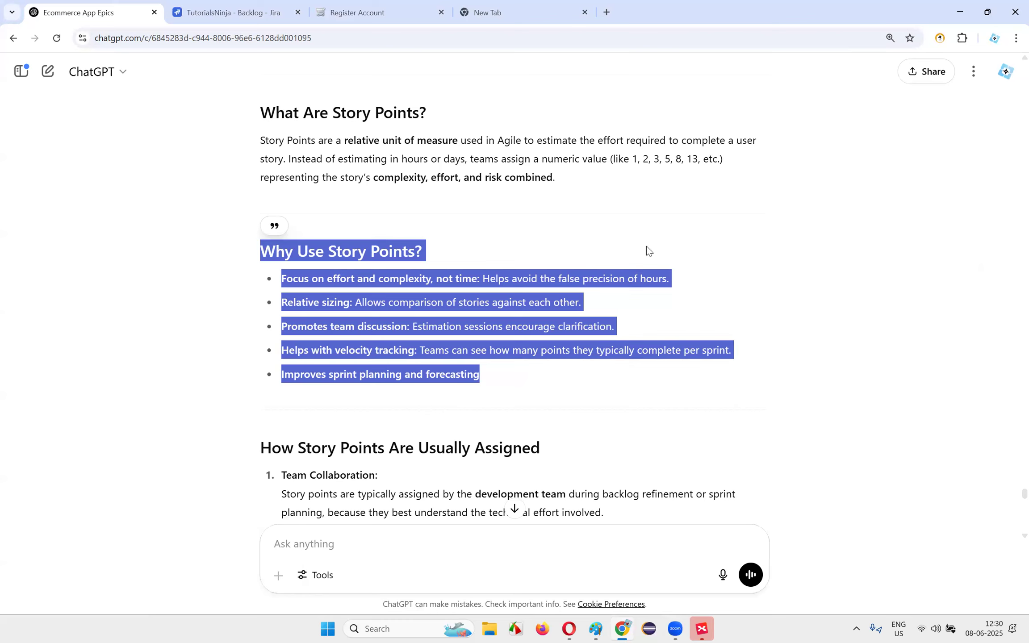
pyautogui.click(459, 410)
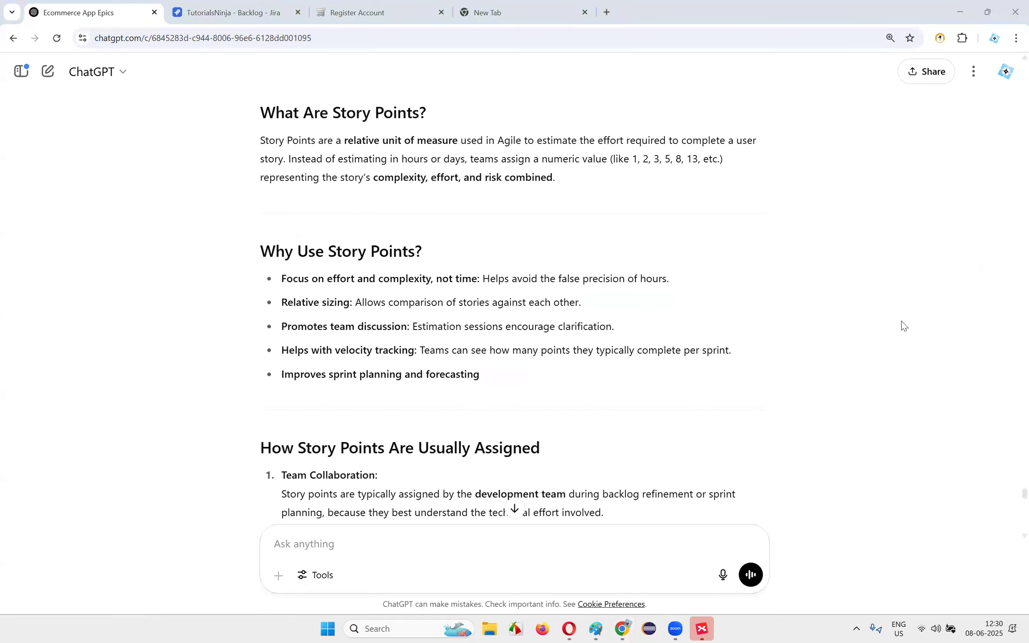
# - Go over the bullet points on why to use story points once more, finishing with sprint planning and forecasting
pyautogui.moveTo(282, 281); pyautogui.dragTo(573, 388)
pyautogui.click(573, 388)
pyautogui.moveTo(315, 326); pyautogui.dragTo(599, 405)
pyautogui.click(600, 405)
pyautogui.scroll(-1, 387, 352)
pyautogui.moveTo(280, 311); pyautogui.dragTo(542, 333)
pyautogui.click(543, 333)
# - Read the Team Collaboration item under "How Story Points Are Usually Assigned"
pyautogui.scroll(-3, 543, 333)
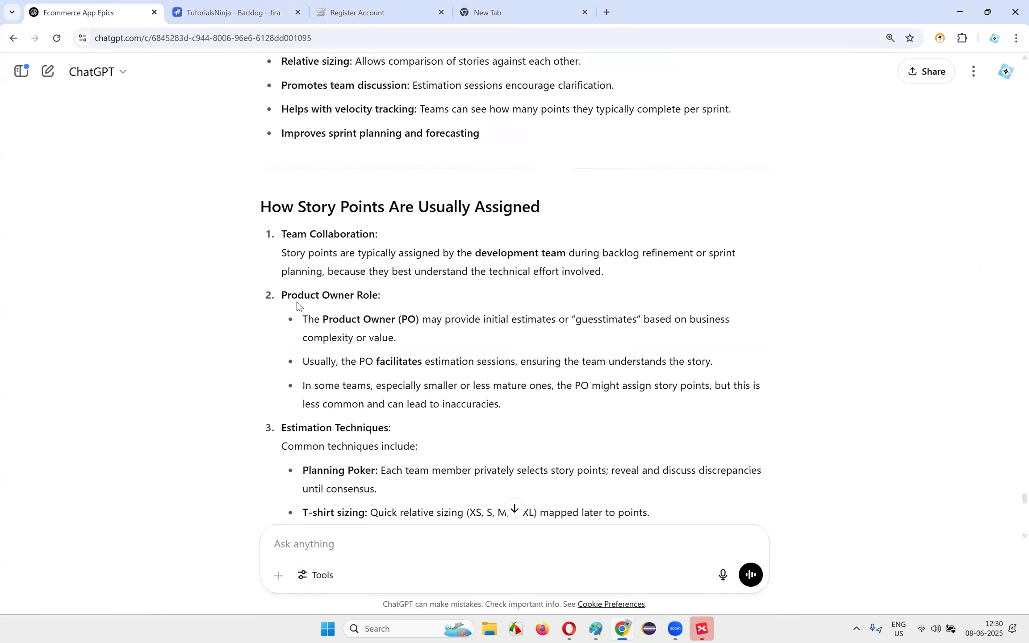
pyautogui.moveTo(261, 208); pyautogui.dragTo(583, 207)
pyautogui.click(574, 213)
pyautogui.moveTo(278, 256); pyautogui.dragTo(751, 253)
pyautogui.click(720, 280)
pyautogui.moveTo(281, 258); pyautogui.dragTo(605, 274)
pyautogui.click(516, 294)
# - Study the point about the Product Owner providing initial estimates or "guesstimates" based on business complexity or value
pyautogui.moveTo(313, 336); pyautogui.dragTo(424, 343)
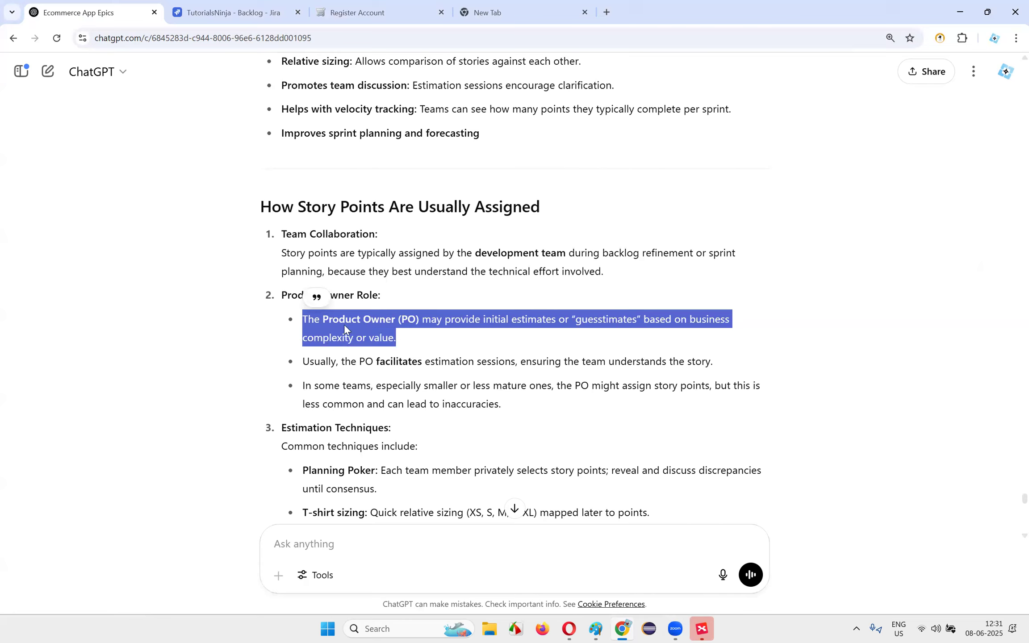
pyautogui.click(416, 330)
pyautogui.tripleClick(451, 340)
pyautogui.click(463, 340)
pyautogui.tripleClick(476, 337)
pyautogui.click(402, 337)
pyautogui.tripleClick(488, 341)
# - Reread the Team Collaboration paragraph on why the development team assigns story points during backlog refinement or sprint planning
pyautogui.moveTo(282, 234); pyautogui.dragTo(658, 270)
pyautogui.click(659, 270)
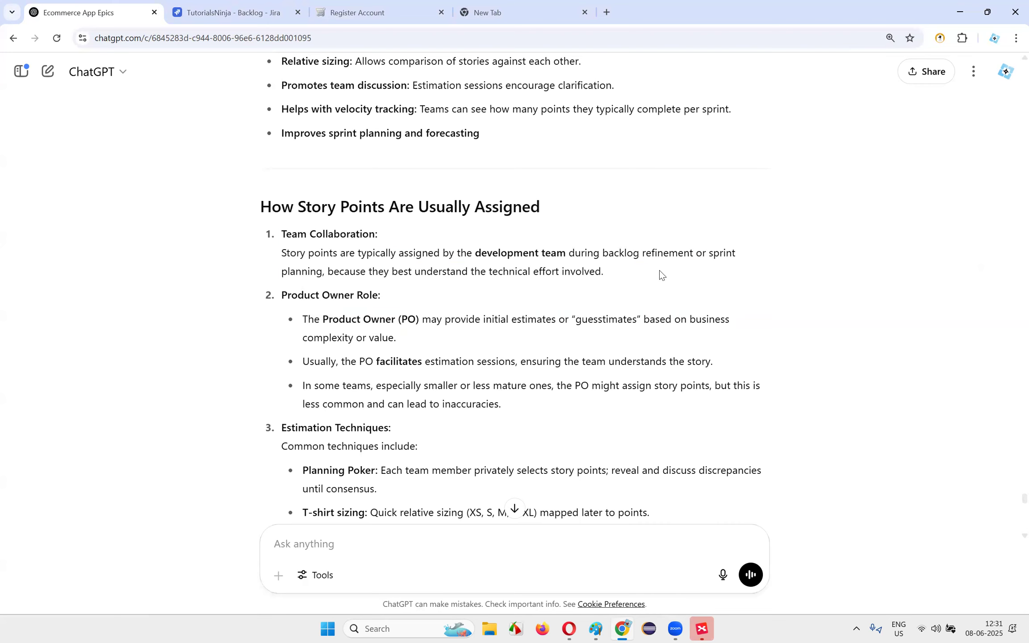
pyautogui.moveTo(456, 275); pyautogui.dragTo(281, 275)
pyautogui.click(651, 276)
pyautogui.moveTo(379, 272); pyautogui.dragTo(638, 272)
pyautogui.click(293, 246)
pyautogui.moveTo(333, 254); pyautogui.dragTo(617, 276)
pyautogui.click(638, 276)
pyautogui.moveTo(443, 271); pyautogui.dragTo(516, 271)
pyautogui.click(655, 276)
pyautogui.moveTo(287, 251); pyautogui.dragTo(291, 251)
pyautogui.click(652, 275)
# - Read all the Product Owner Role points, including facilitating estimation sessions and assigning points in smaller or less mature teams
pyautogui.moveTo(302, 320); pyautogui.dragTo(371, 321)
pyautogui.click(473, 336)
pyautogui.moveTo(303, 362); pyautogui.dragTo(605, 364)
pyautogui.click(575, 411)
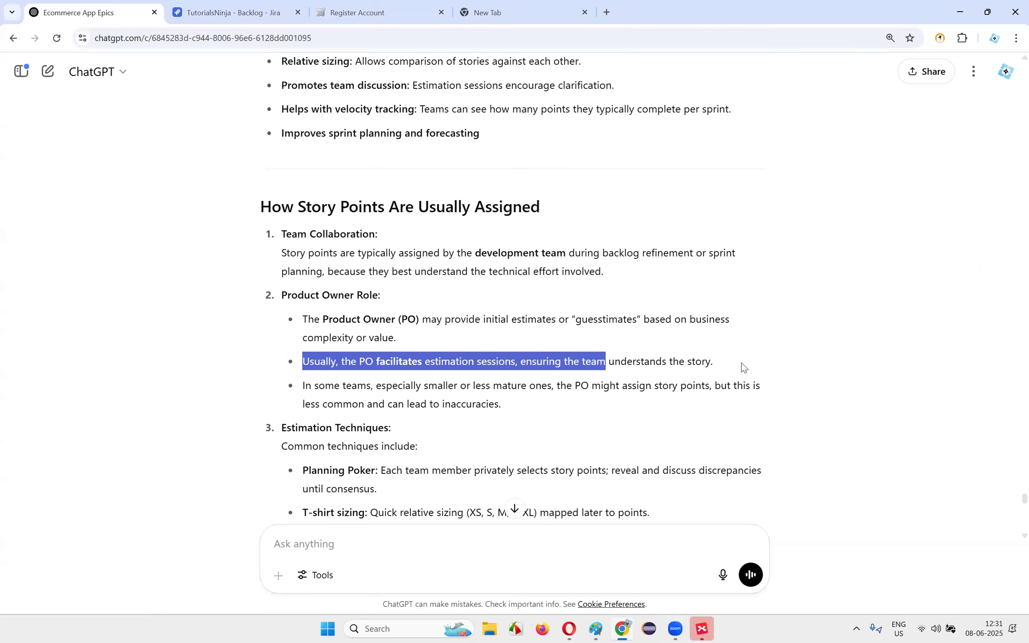
pyautogui.click(586, 411)
pyautogui.moveTo(304, 385); pyautogui.dragTo(437, 386)
pyautogui.scroll(-1, 586, 411)
pyautogui.moveTo(366, 325); pyautogui.dragTo(563, 344)
pyautogui.click(694, 359)
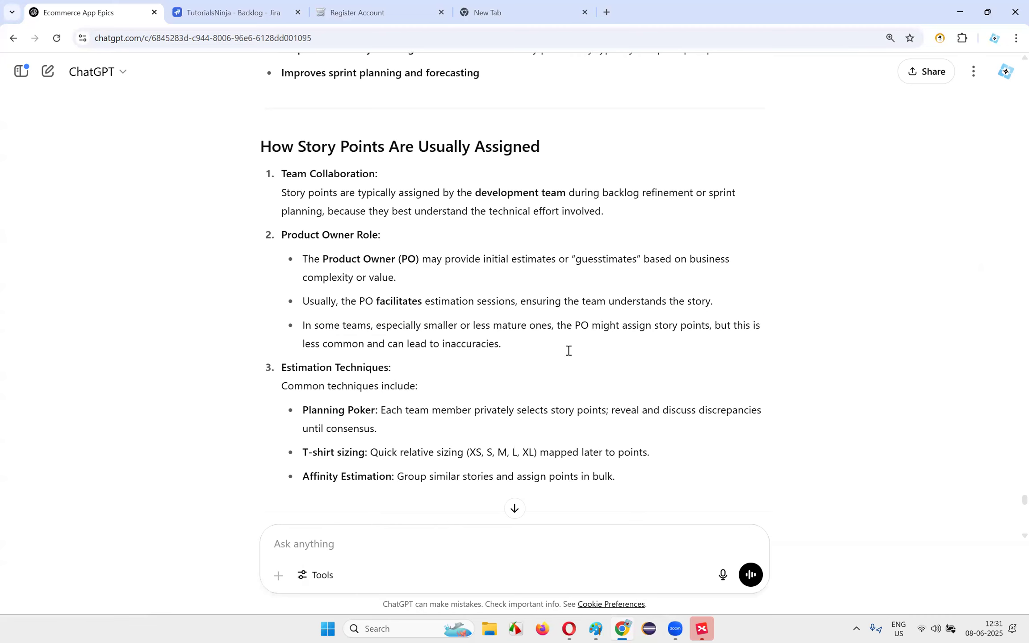
# - Read the Planning Poker and T-shirt sizing points under Estimation Techniques
pyautogui.scroll(-1, 395, 342)
pyautogui.moveTo(283, 308); pyautogui.dragTo(483, 328)
pyautogui.click(484, 329)
pyautogui.scroll(-1, 384, 323)
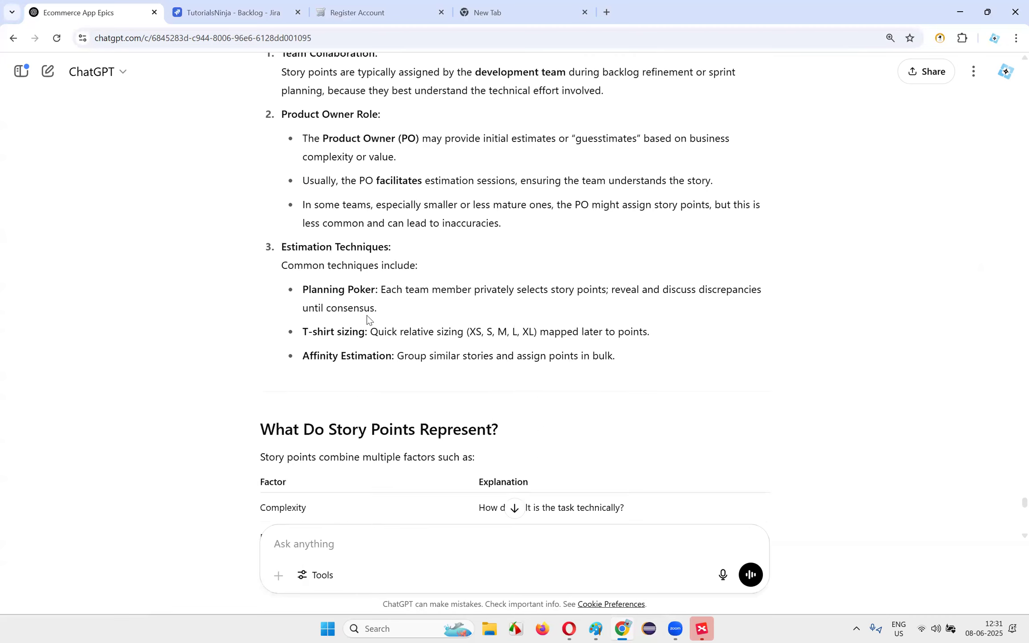
pyautogui.moveTo(303, 289); pyautogui.dragTo(728, 376)
pyautogui.click(728, 376)
pyautogui.moveTo(304, 289); pyautogui.dragTo(410, 308)
pyautogui.click(377, 332)
pyautogui.keyDown('shift'); pyautogui.click(539, 332); pyautogui.keyUp('shift')
pyautogui.click(674, 335)
# - Read the Affinity Estimation point and review the whole Estimation Techniques item
pyautogui.click(374, 355)
pyautogui.keyDown('shift'); pyautogui.click(514, 375); pyautogui.keyUp('shift')
pyautogui.click(328, 371)
pyautogui.doubleClick(707, 366)
pyautogui.click(703, 362)
pyautogui.moveTo(282, 246); pyautogui.dragTo(716, 365)
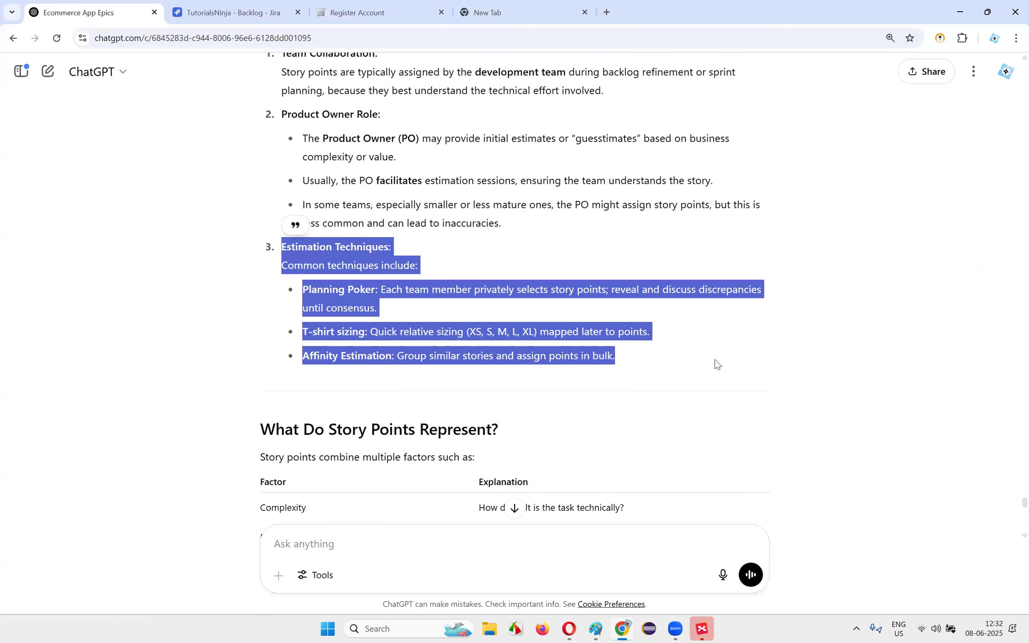
pyautogui.click(699, 390)
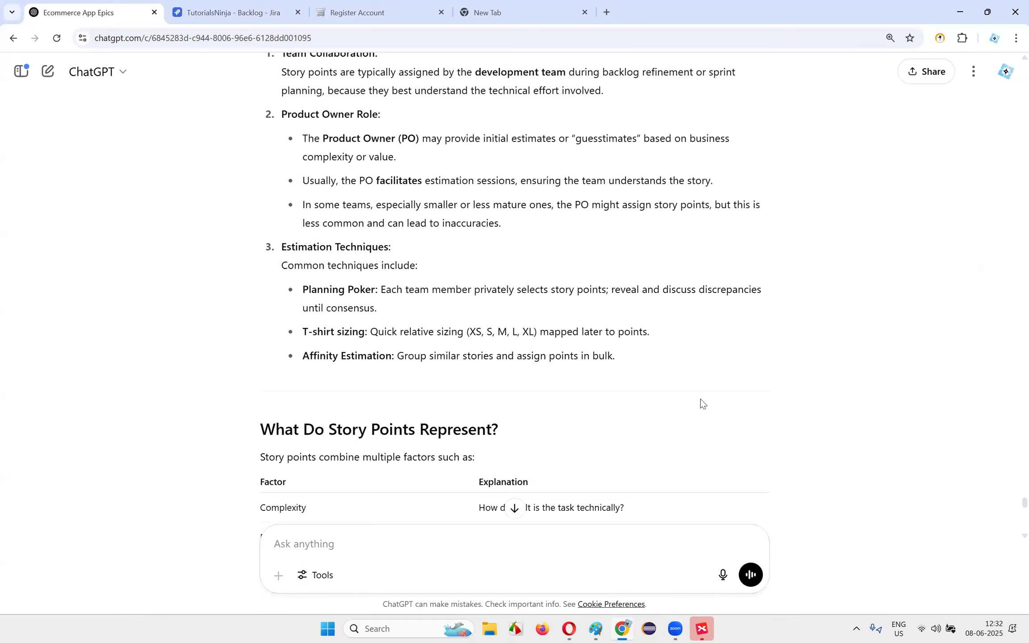
pyautogui.moveTo(282, 247); pyautogui.dragTo(675, 364)
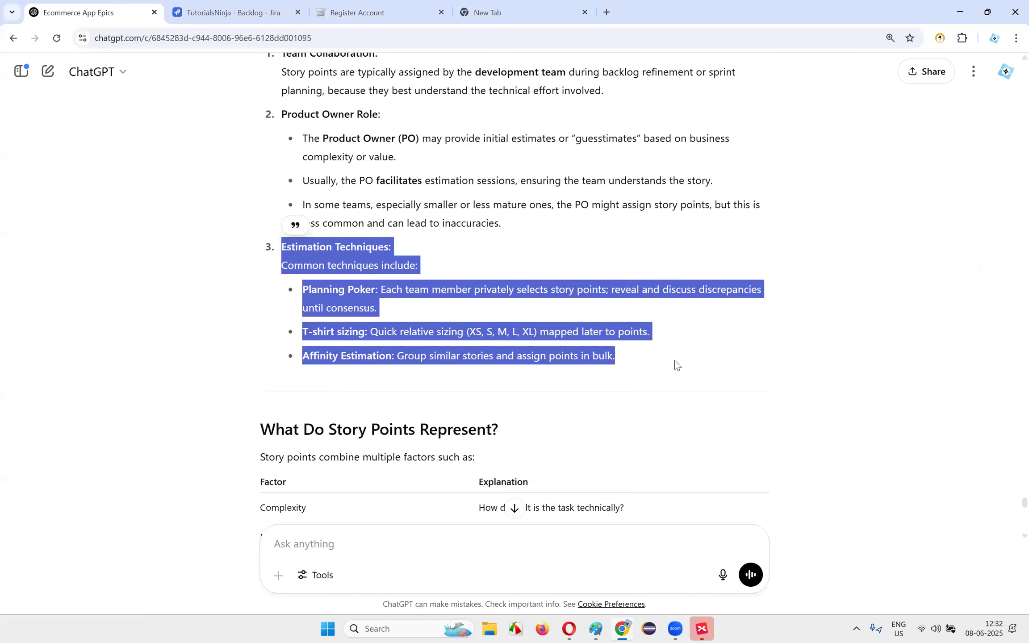
pyautogui.moveTo(273, 248); pyautogui.dragTo(651, 385)
pyautogui.click(557, 378)
# - Look over the "What Do Story Points Represent?" factors and the example Fibonacci story point scale
pyautogui.scroll(-4, 558, 379)
pyautogui.moveTo(255, 243); pyautogui.dragTo(538, 245)
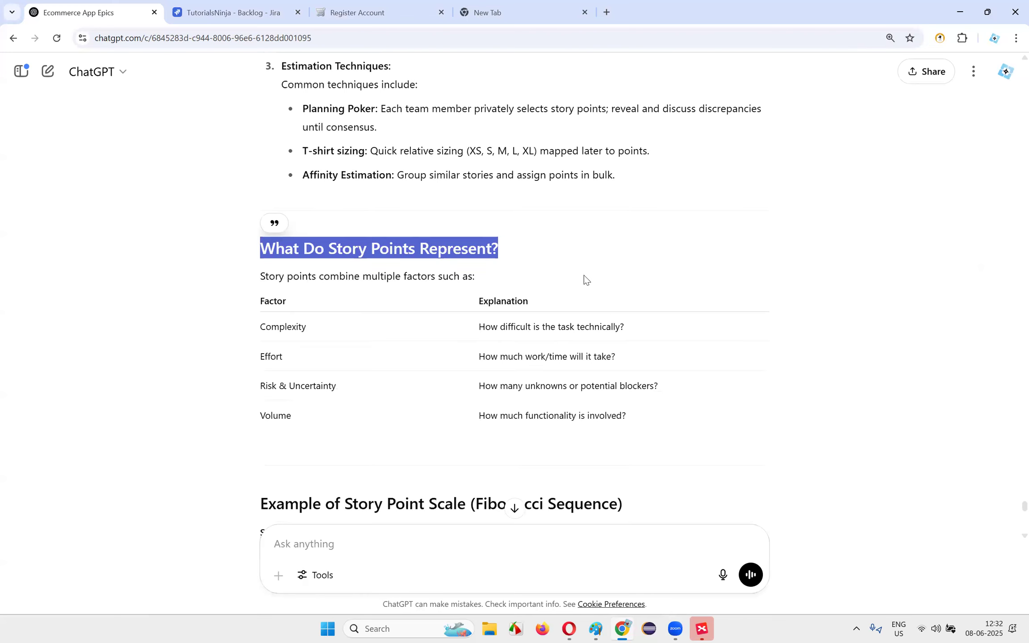
pyautogui.scroll(-5, 584, 275)
pyautogui.moveTo(243, 190); pyautogui.dragTo(642, 219)
pyautogui.click(716, 348)
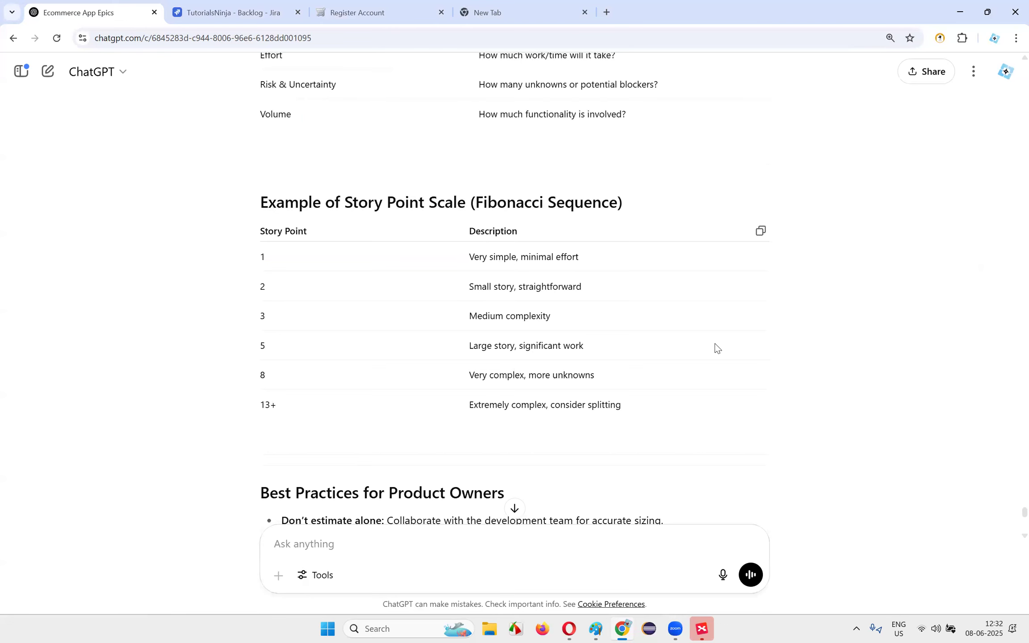
# - Skim the "Best Practices for Product Owners" list, including prioritization and avoiding time estimates
pyautogui.scroll(-5, 713, 339)
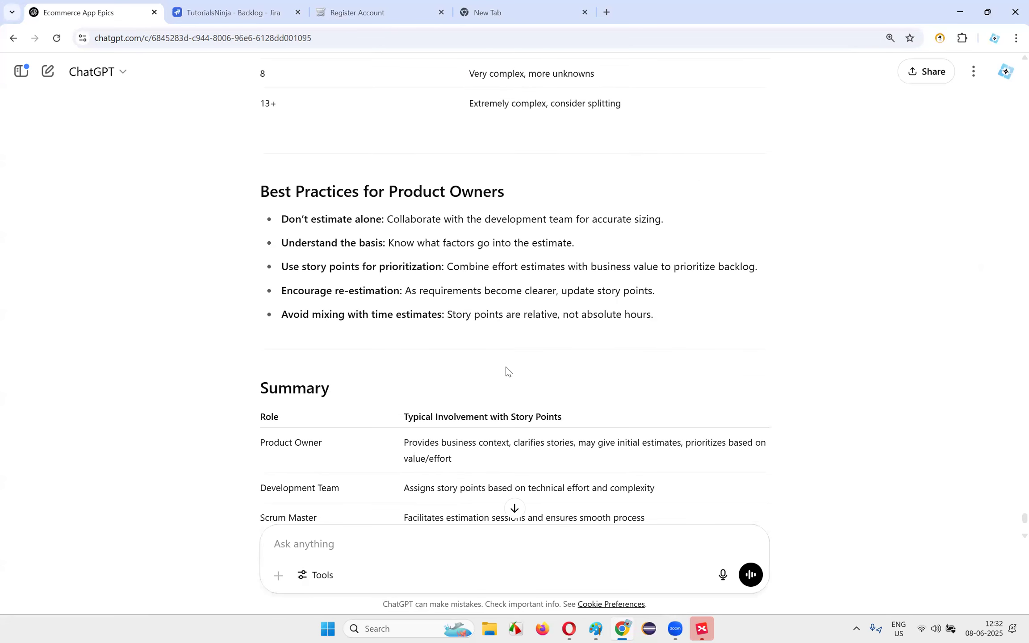
pyautogui.moveTo(309, 267); pyautogui.dragTo(673, 350)
pyautogui.click(673, 351)
pyautogui.scroll(-1, 672, 351)
pyautogui.moveTo(286, 230); pyautogui.dragTo(671, 287)
pyautogui.click(669, 295)
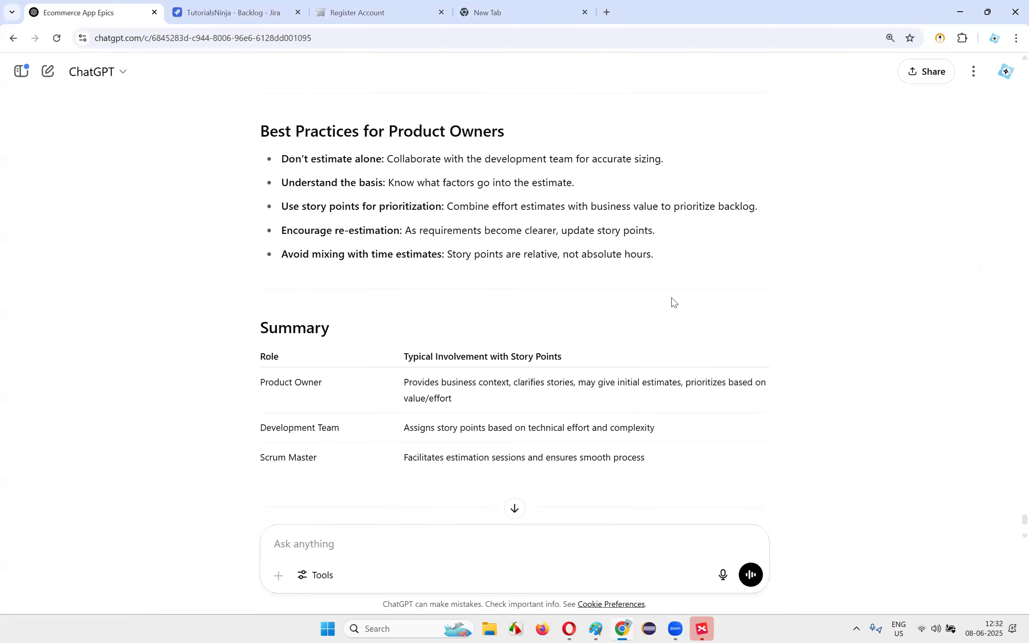
# - Read the Product Owner row of the Summary table on typical involvement with story points
pyautogui.scroll(-2, 539, 288)
pyautogui.tripleClick(538, 289)
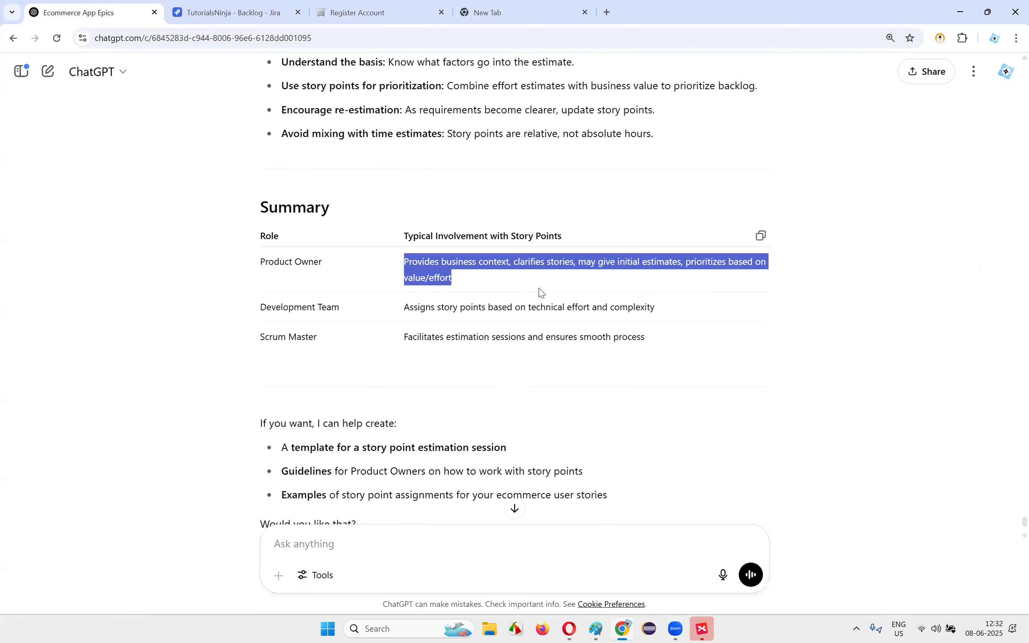
pyautogui.click(619, 280)
pyautogui.moveTo(579, 262); pyautogui.dragTo(683, 263)
pyautogui.moveTo(589, 239); pyautogui.dragTo(648, 211)
pyautogui.click(647, 212)
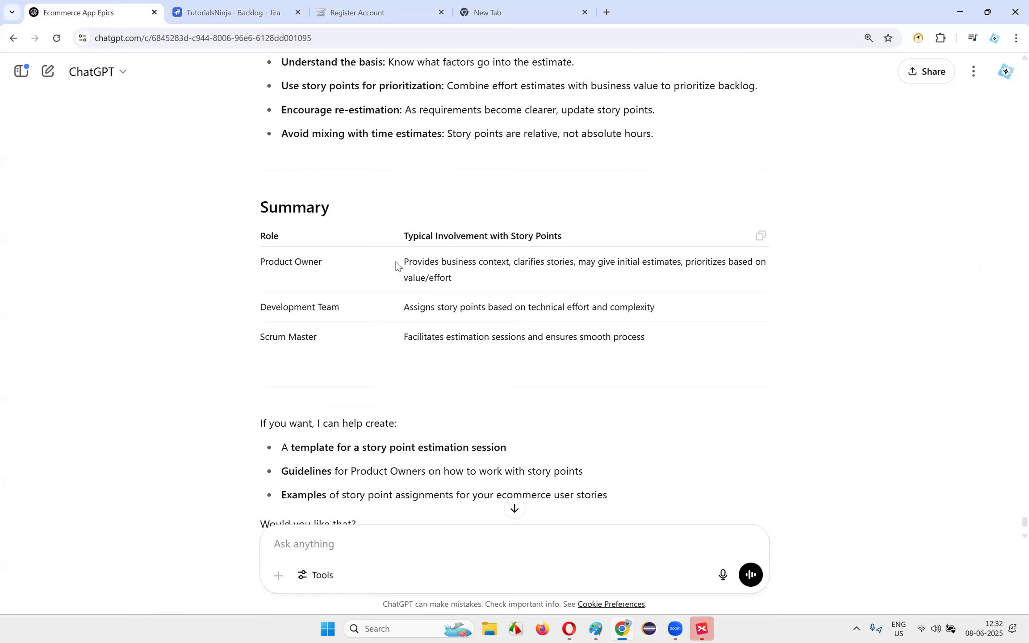
pyautogui.moveTo(404, 263); pyautogui.dragTo(713, 266)
pyautogui.moveTo(462, 277); pyautogui.dragTo(448, 286)
pyautogui.click(416, 280)
# - Read the Development Team and Scrum Master rows of the Summary table and compare them with the Product Owner row
pyautogui.moveTo(266, 308); pyautogui.dragTo(326, 310)
pyautogui.moveTo(403, 316); pyautogui.dragTo(677, 312)
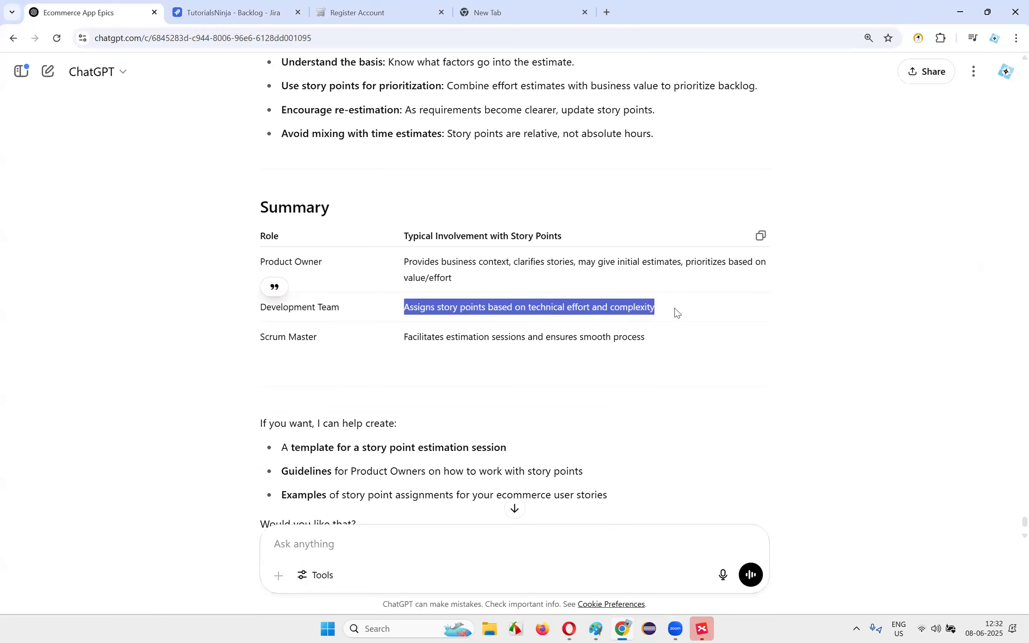
pyautogui.click(676, 312)
pyautogui.moveTo(403, 339); pyautogui.dragTo(745, 340)
pyautogui.click(731, 340)
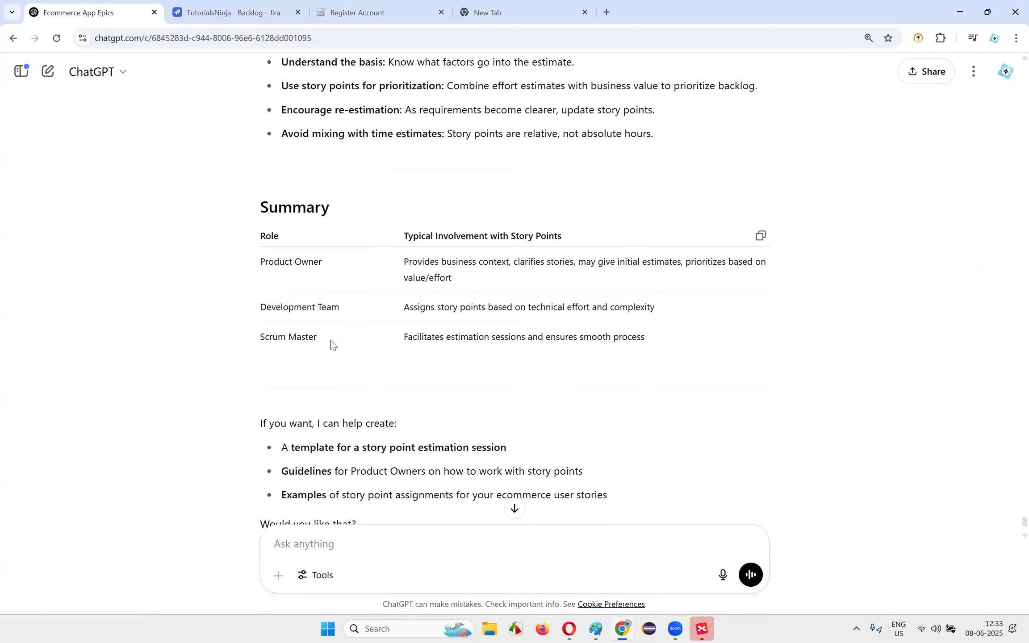
pyautogui.moveTo(538, 337); pyautogui.dragTo(684, 352)
pyautogui.click(691, 342)
pyautogui.click(684, 353)
pyautogui.moveTo(402, 332); pyautogui.dragTo(678, 337)
pyautogui.click(670, 341)
pyautogui.moveTo(401, 336); pyautogui.dragTo(661, 340)
pyautogui.moveTo(260, 263); pyautogui.dragTo(681, 309)
pyautogui.click(676, 304)
# - Return to the prompt asking for details on Product Owner story point estimates and reread it
pyautogui.scroll(15, 563, 298)
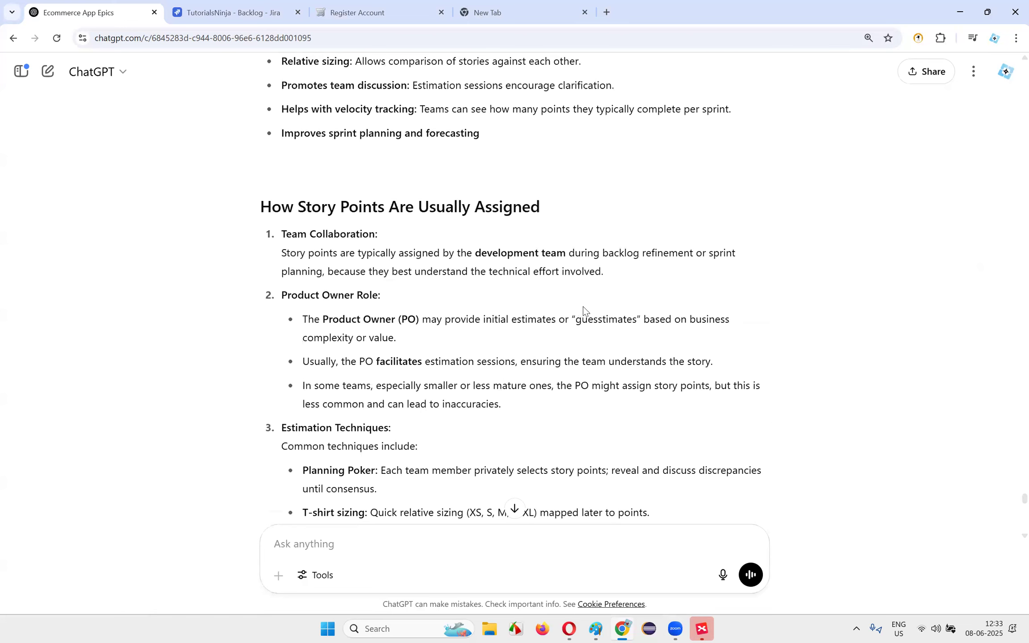
pyautogui.scroll(12, 582, 307)
pyautogui.scroll(-5, 581, 312)
pyautogui.scroll(3, 585, 317)
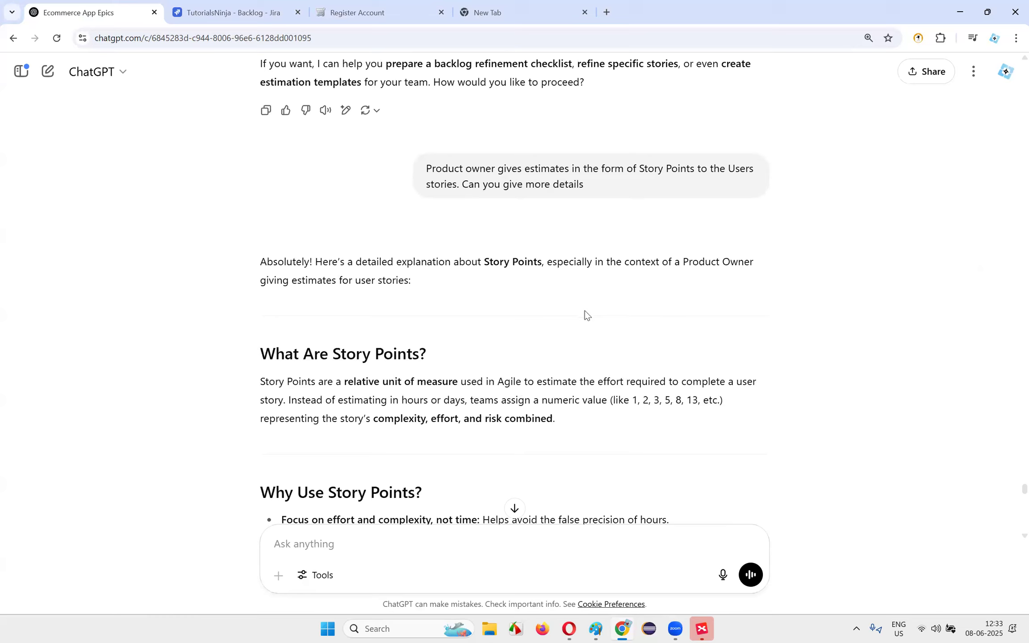
pyautogui.moveTo(430, 169); pyautogui.dragTo(602, 187)
pyautogui.click(602, 186)
pyautogui.doubleClick(431, 168)
pyautogui.click(620, 181)
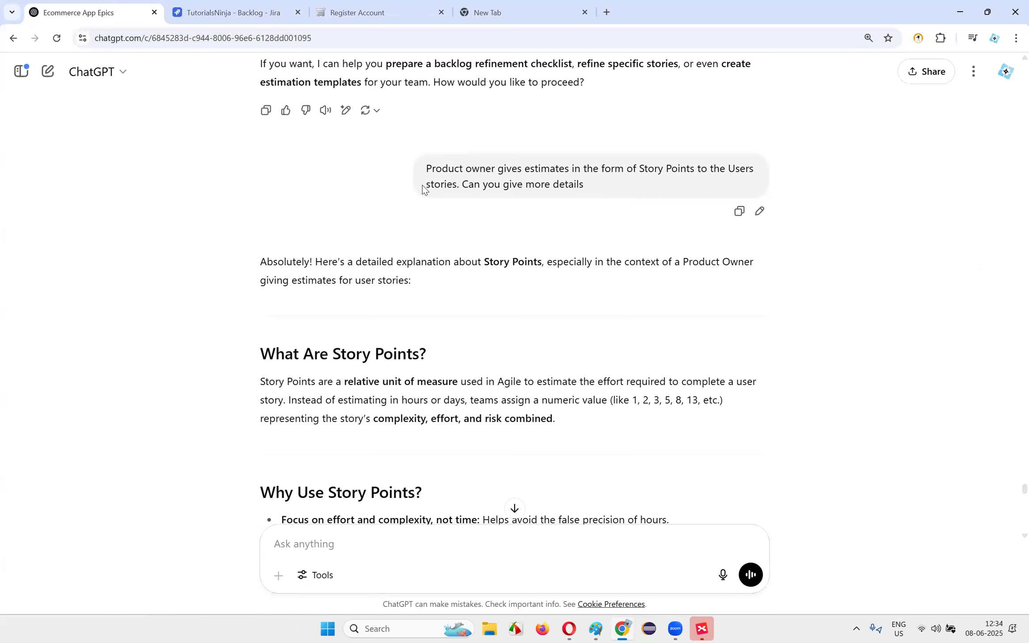
pyautogui.tripleClick(625, 193)
pyautogui.moveTo(656, 262); pyautogui.dragTo(649, 260)
pyautogui.moveTo(426, 168); pyautogui.dragTo(530, 172)
pyautogui.click(646, 226)
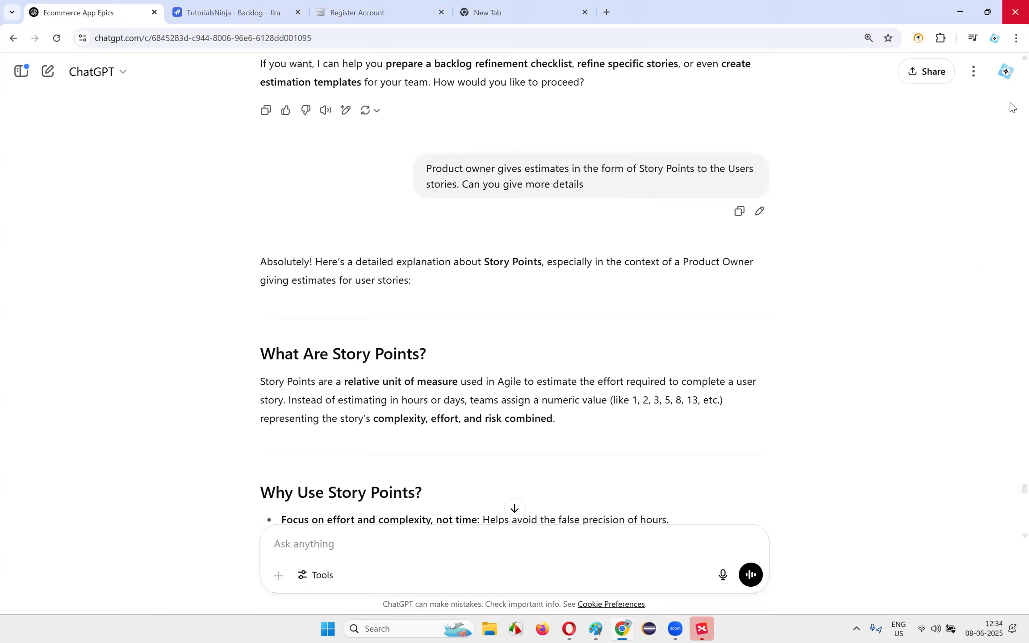
# - Reread the answer's opening sentence about story points in the context of a Product Owner giving estimates
pyautogui.tripleClick(620, 247)
pyautogui.click(566, 314)
pyautogui.moveTo(273, 262); pyautogui.dragTo(578, 321)
pyautogui.click(579, 321)
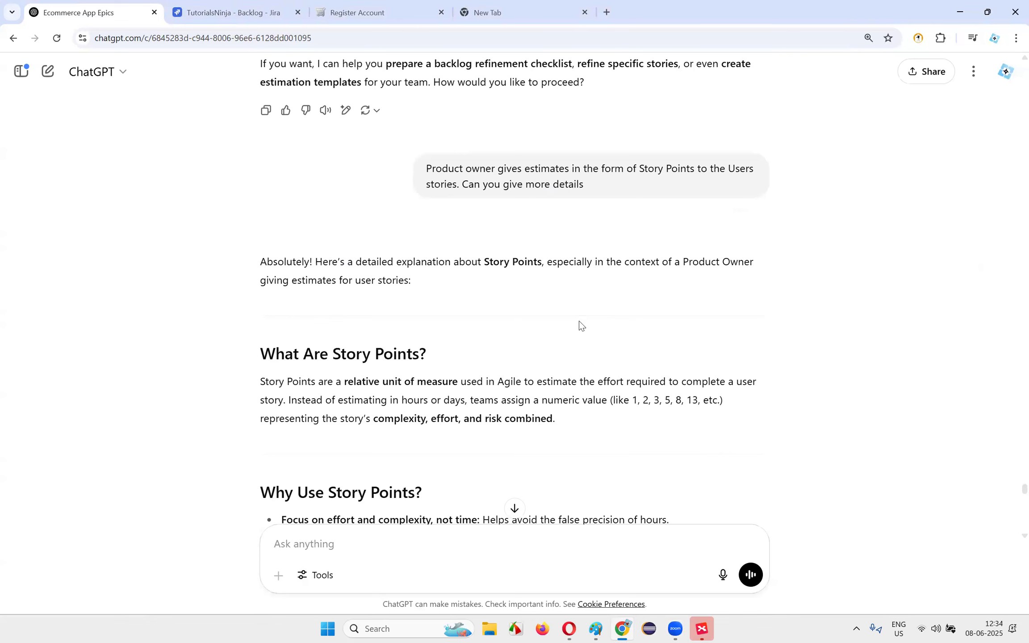
# - Study the "Promotes team discussion" point under "Why Use Story Points?"
pyautogui.scroll(-5, 619, 298)
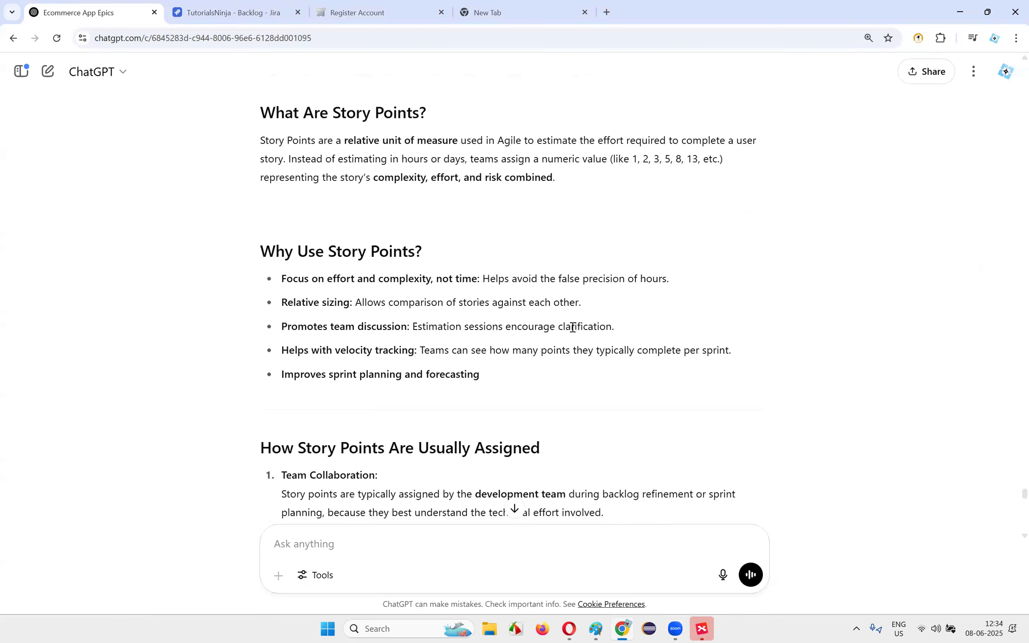
pyautogui.tripleClick(679, 332)
pyautogui.click(360, 342)
pyautogui.moveTo(282, 327); pyautogui.dragTo(407, 328)
pyautogui.moveTo(322, 326); pyautogui.dragTo(790, 330)
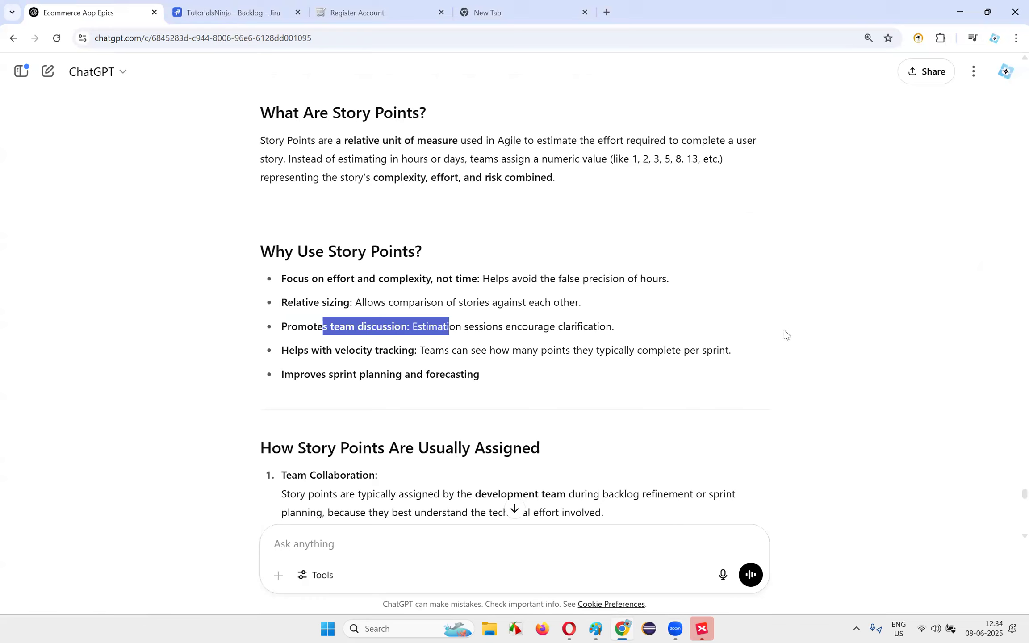
pyautogui.click(326, 323)
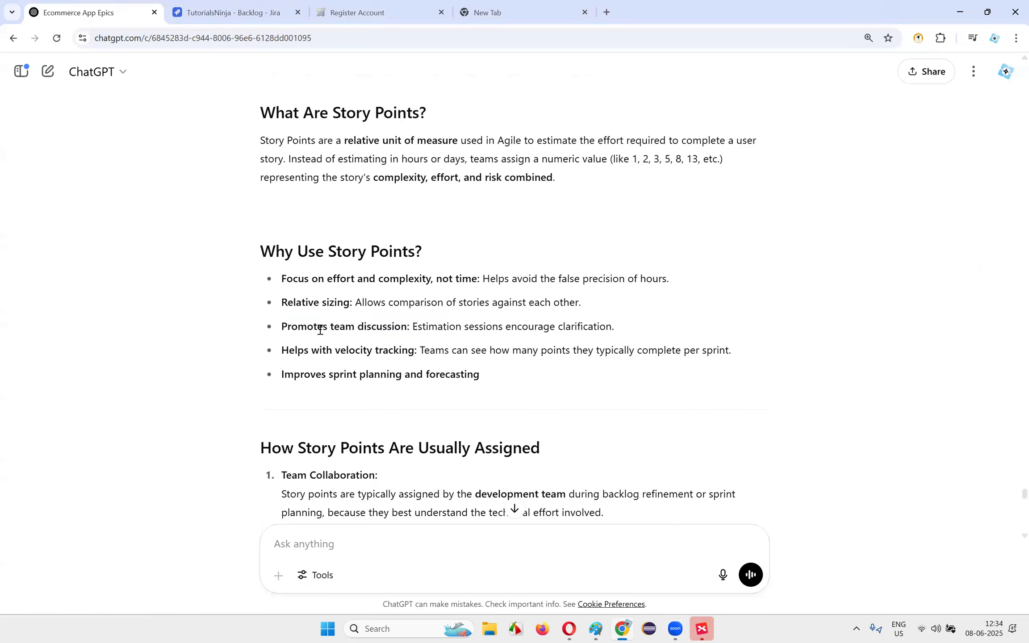
pyautogui.tripleClick(302, 335)
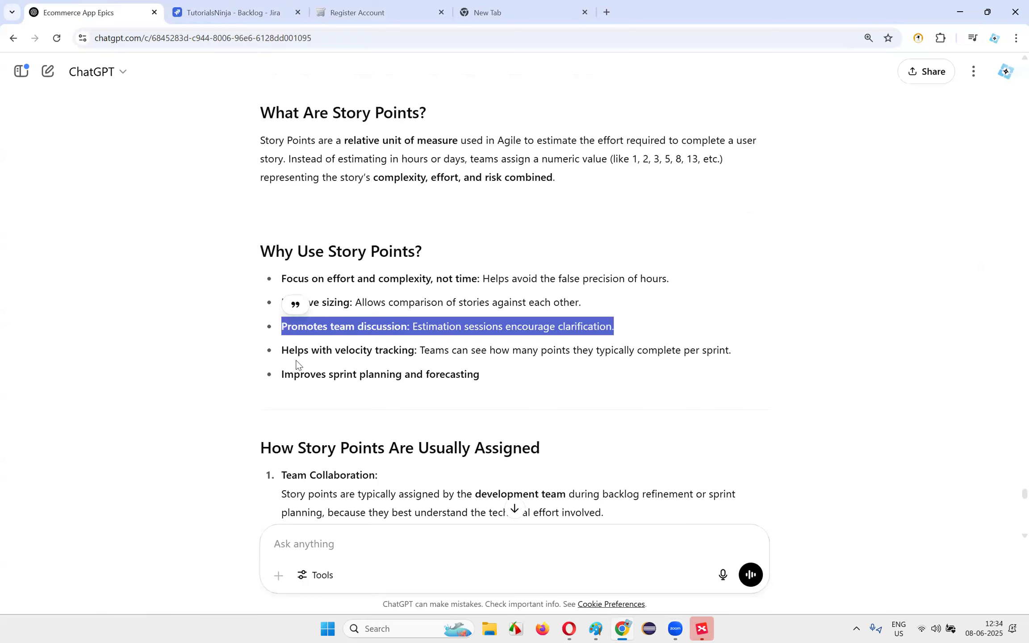
pyautogui.click(683, 313)
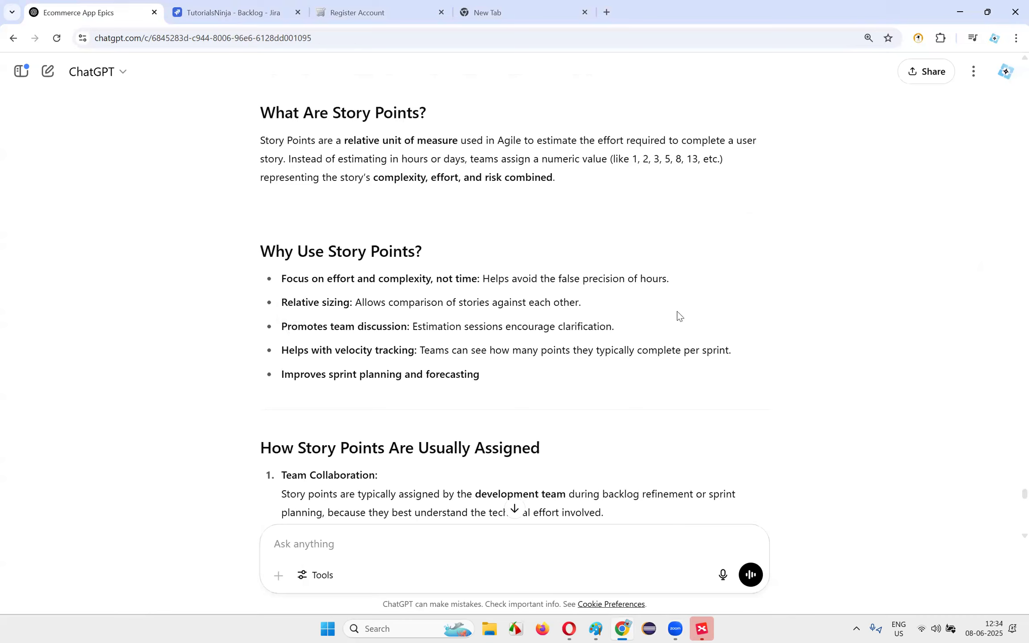
pyautogui.moveTo(394, 332); pyautogui.dragTo(549, 327)
pyautogui.click(689, 340)
pyautogui.moveTo(345, 326); pyautogui.dragTo(711, 326)
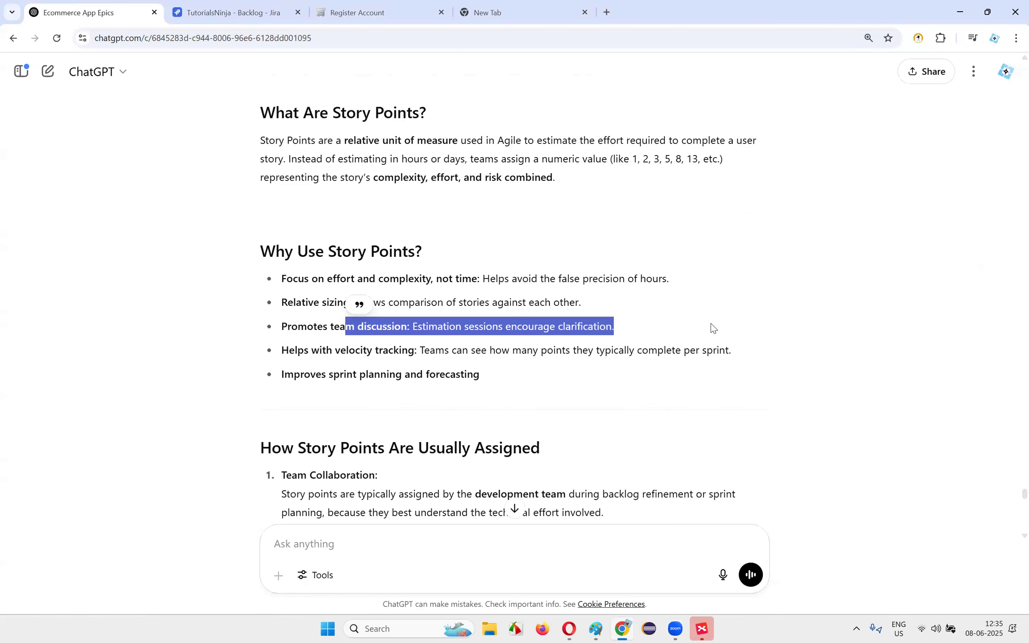
# - Review the remaining "Why Use Story Points?" benefits and the items under "How Story Points Are Usually Assigned"
pyautogui.scroll(2, 714, 328)
pyautogui.scroll(-3, 693, 320)
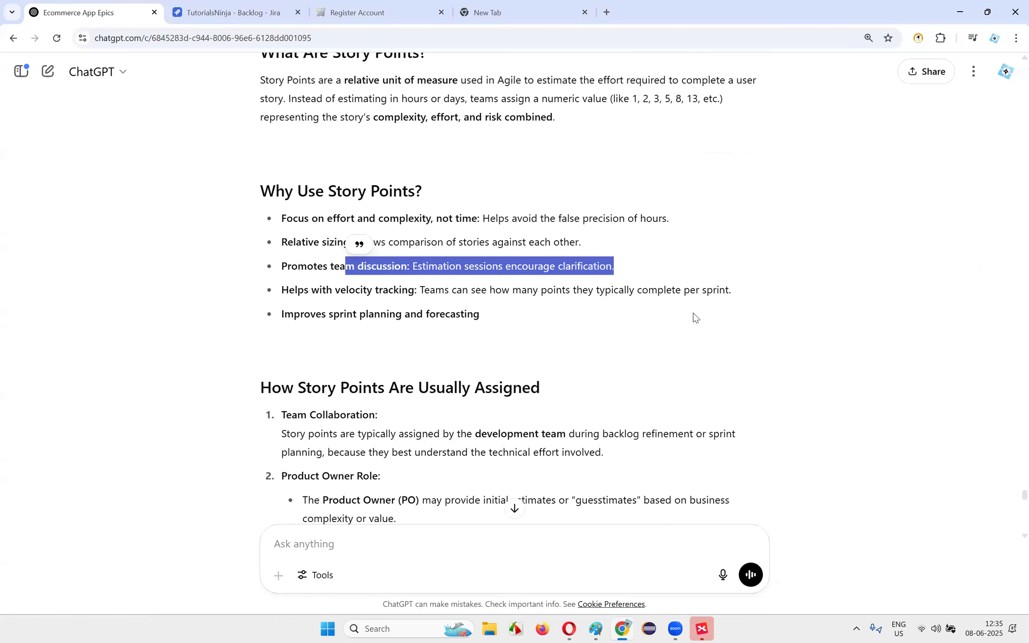
pyautogui.moveTo(298, 266); pyautogui.dragTo(627, 332)
pyautogui.click(633, 327)
pyautogui.scroll(-3, 629, 321)
pyautogui.moveTo(250, 231); pyautogui.dragTo(655, 388)
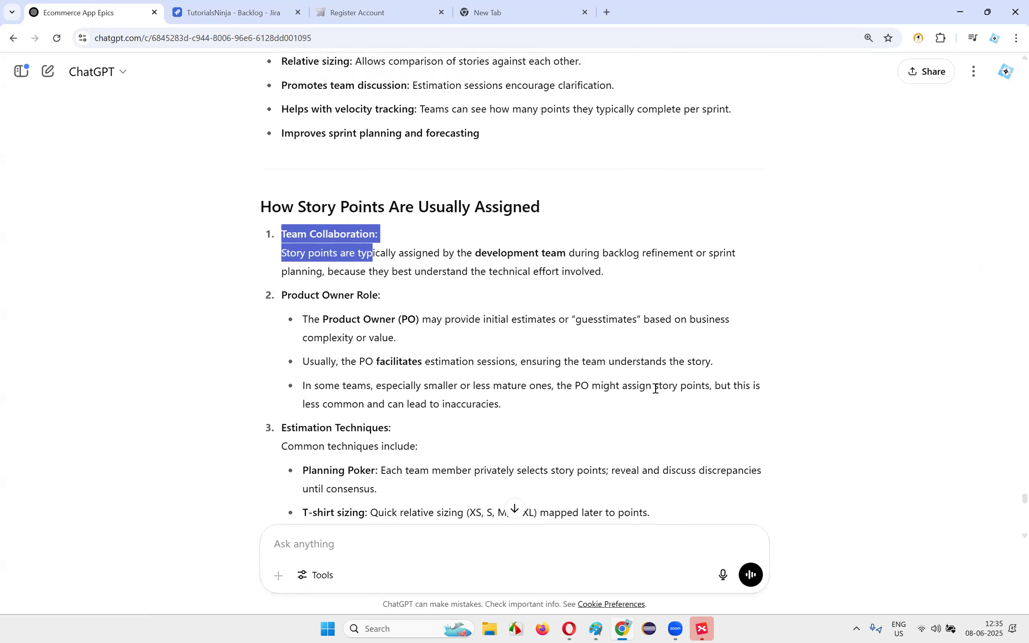
pyautogui.click(655, 388)
pyautogui.scroll(-2, 655, 388)
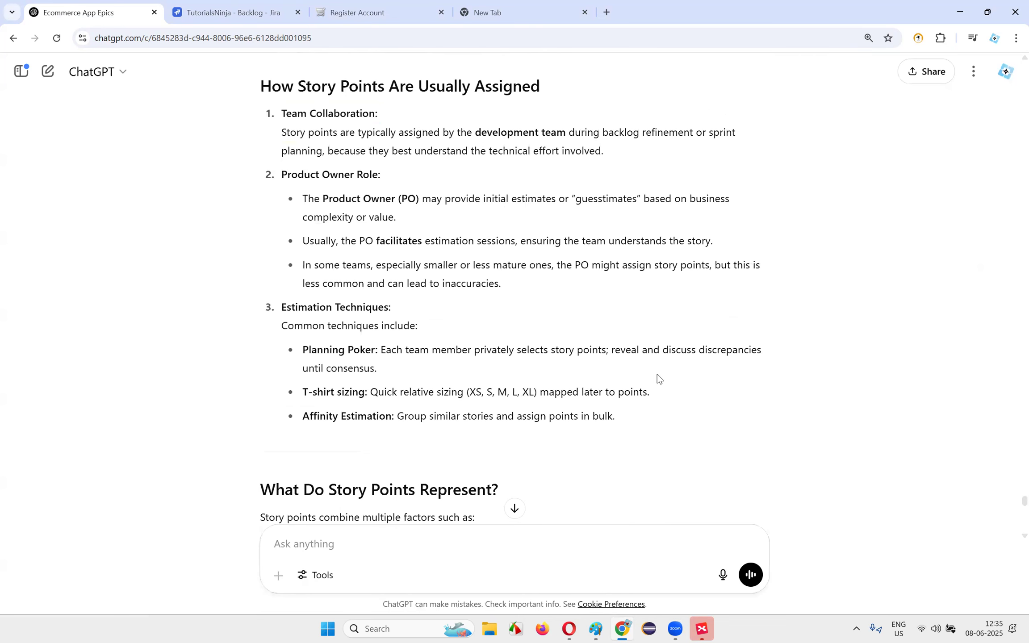
pyautogui.scroll(1, 653, 356)
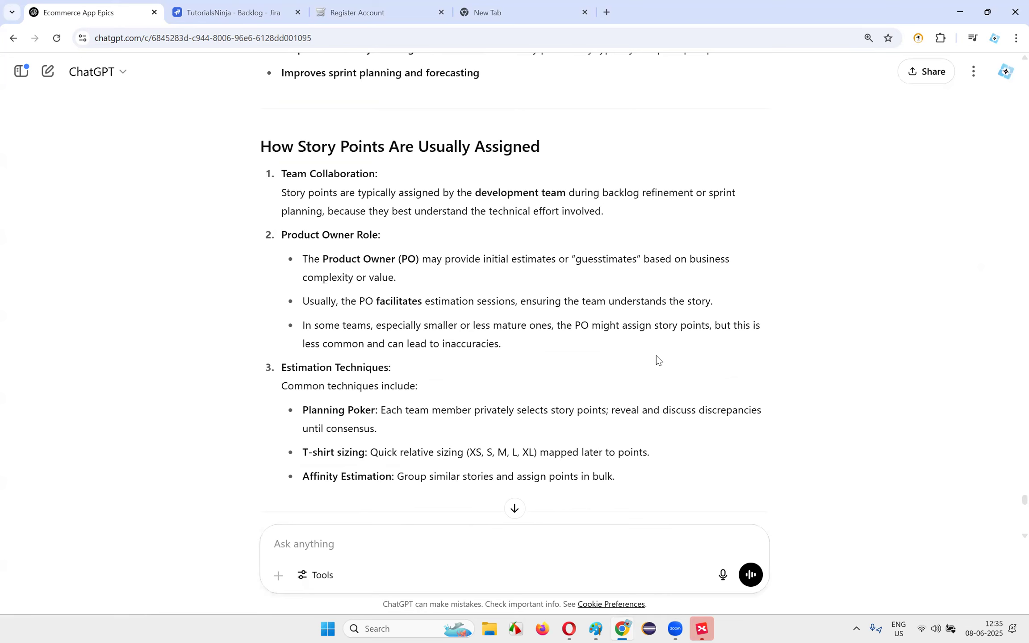
# - Go back through the answer from its prompt and reread when the development team assigns story points under Team Collaboration
pyautogui.scroll(10, 656, 355)
pyautogui.scroll(-2, 654, 344)
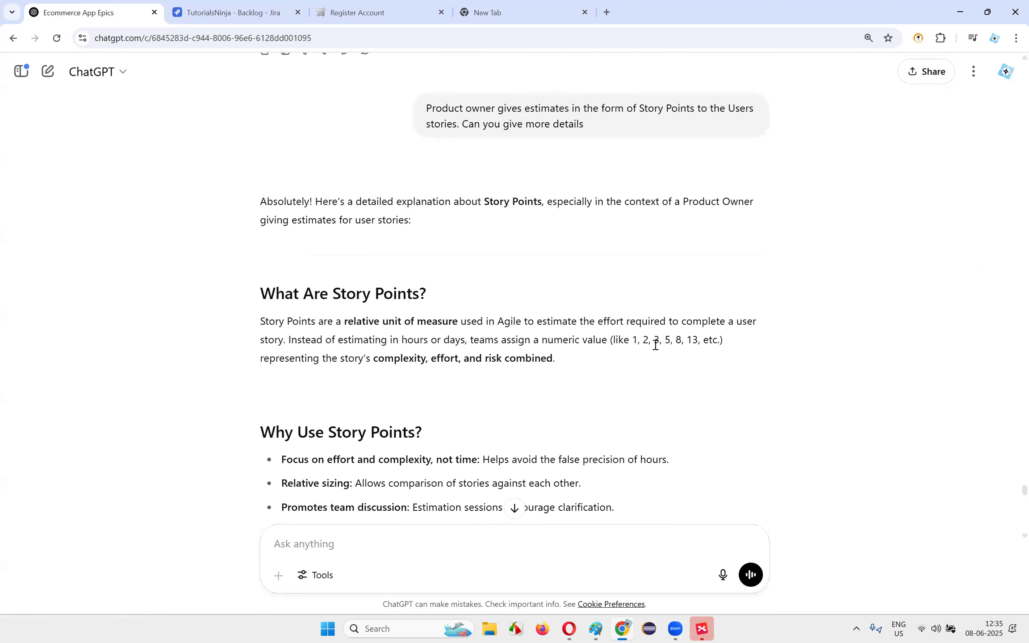
pyautogui.scroll(-4, 657, 346)
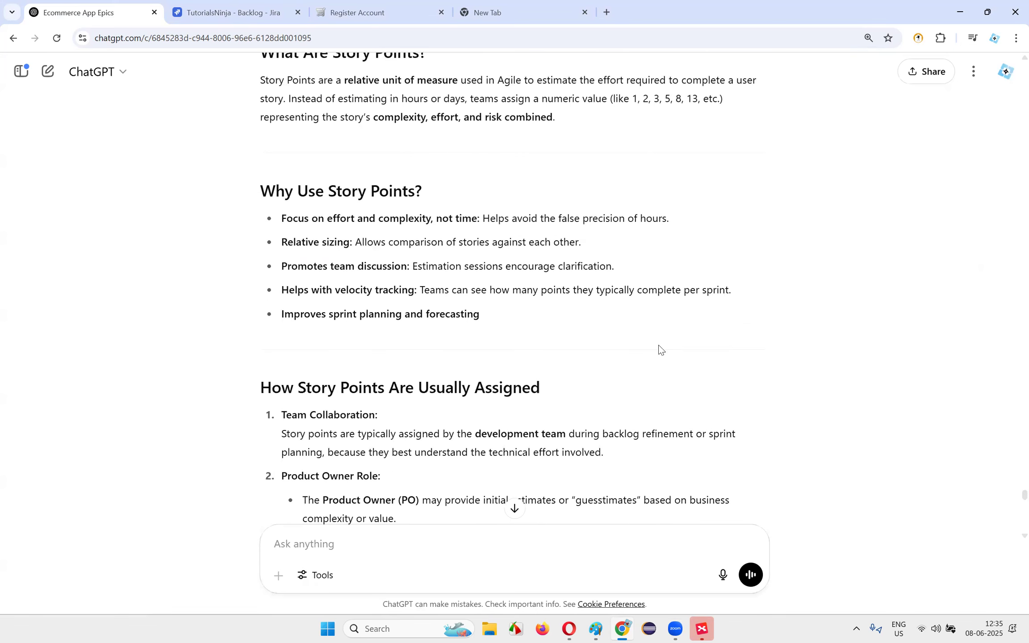
pyautogui.scroll(-4, 660, 350)
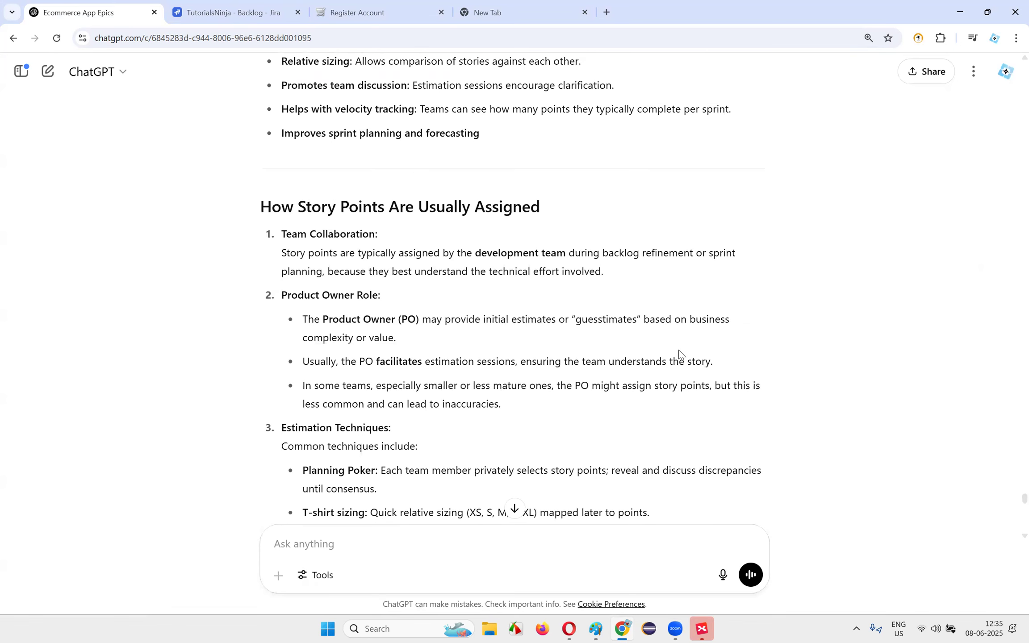
pyautogui.moveTo(569, 253); pyautogui.dragTo(694, 255)
pyautogui.click(608, 254)
pyautogui.moveTo(285, 271); pyautogui.dragTo(739, 274)
pyautogui.click(652, 283)
pyautogui.click(602, 256)
pyautogui.doubleClick(321, 271)
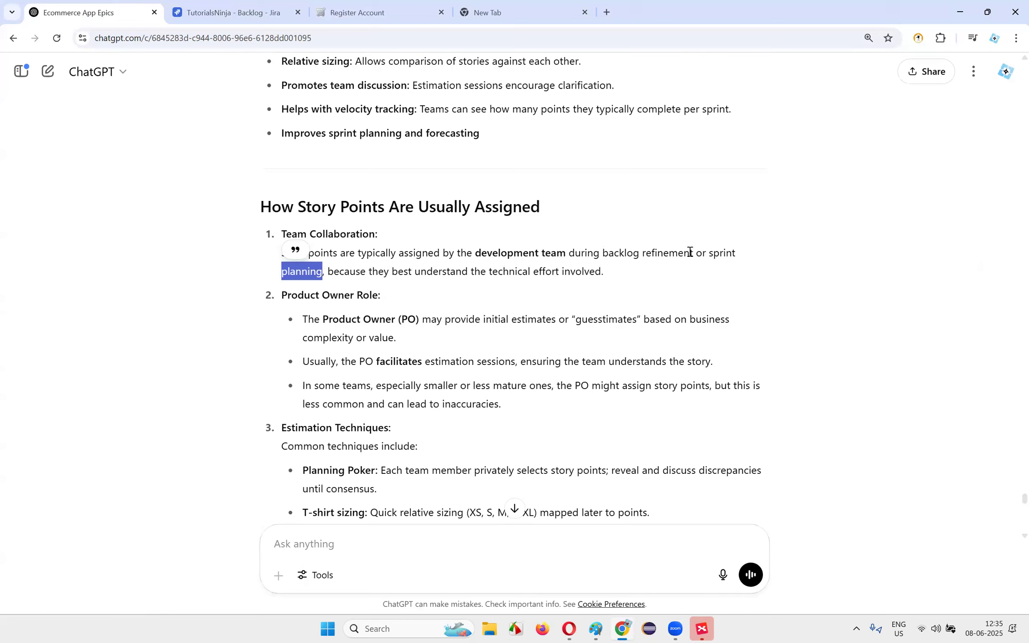
# - Examine the mentions of backlog refinement and sprint planning in the Team Collaboration item
pyautogui.moveTo(603, 252); pyautogui.dragTo(694, 252)
pyautogui.moveTo(603, 253); pyautogui.dragTo(770, 259)
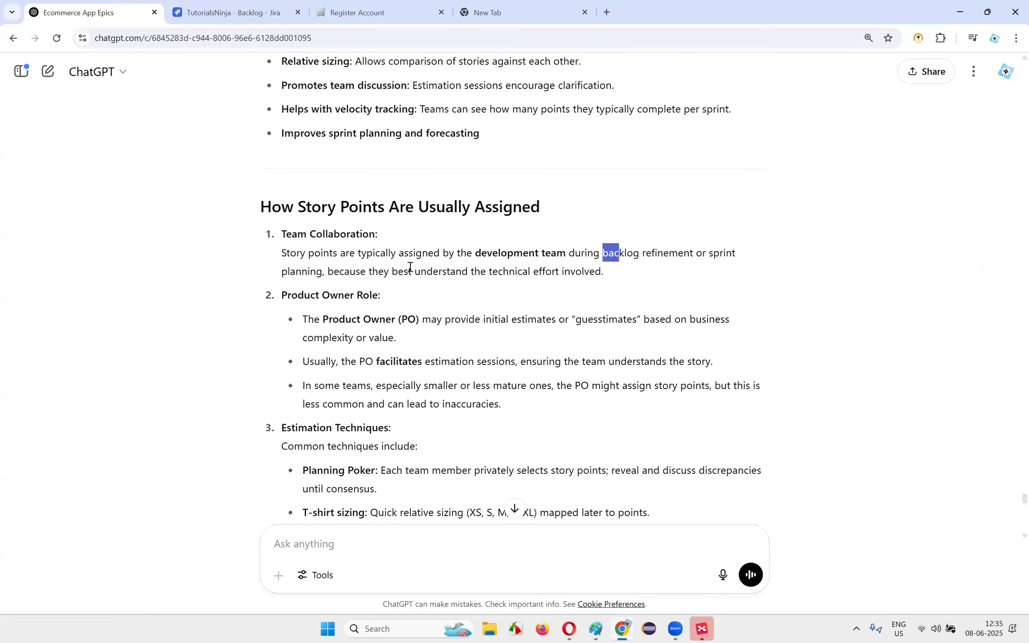
pyautogui.moveTo(330, 271); pyautogui.dragTo(325, 271)
pyautogui.moveTo(602, 253); pyautogui.dragTo(694, 253)
pyautogui.moveTo(286, 272); pyautogui.dragTo(338, 271)
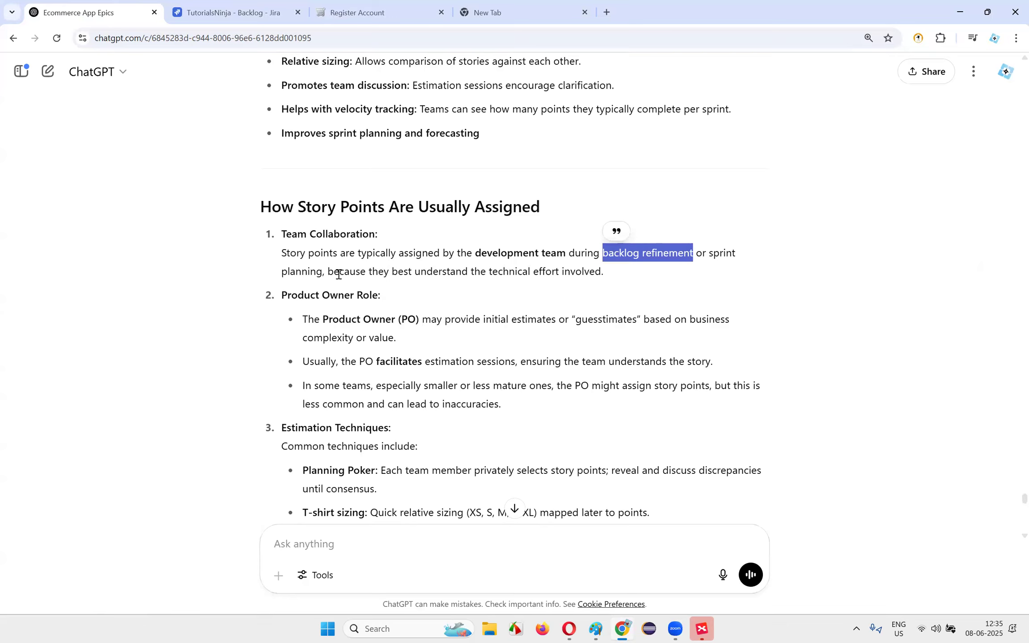
# - Copy the phrase "backlog refinement or sprint planning" from the Team Collaboration item
pyautogui.moveTo(609, 254); pyautogui.dragTo(695, 254)
pyautogui.click(317, 286)
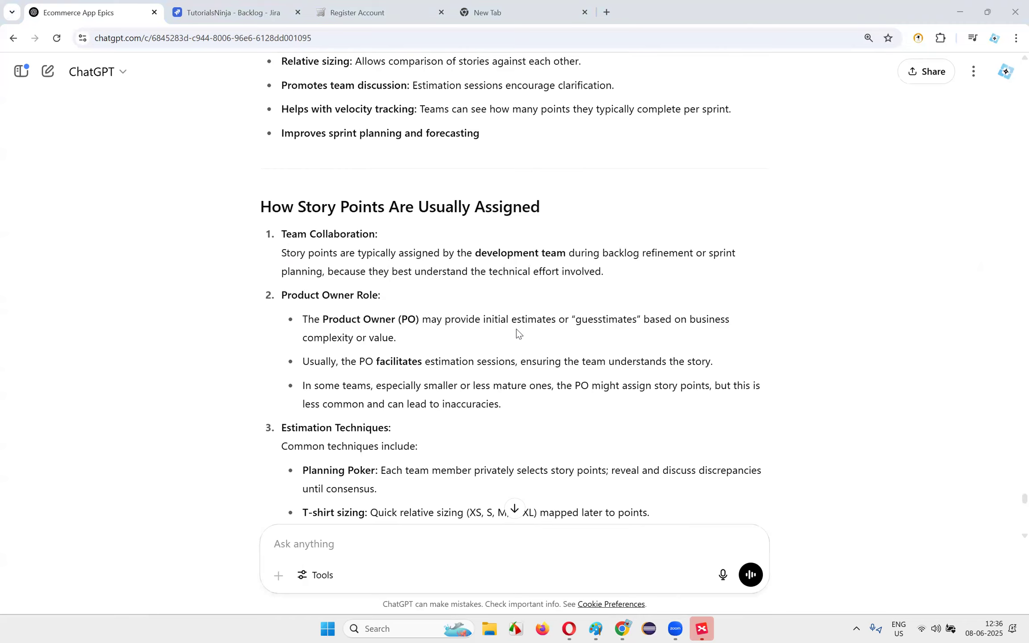
pyautogui.moveTo(603, 253); pyautogui.dragTo(321, 270)
pyautogui.hotkey('ctrl', 'c')
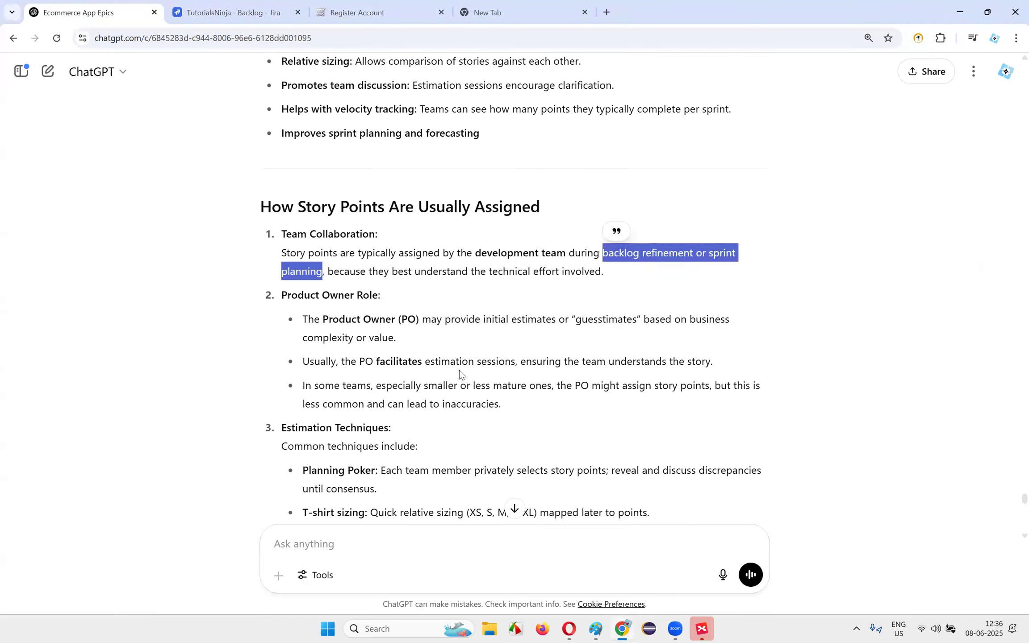
# - Ask ChatGPT "backlog refinement or sprint planning - Which happens first and explain ore", reusing the copied phrase
pyautogui.click(410, 564)
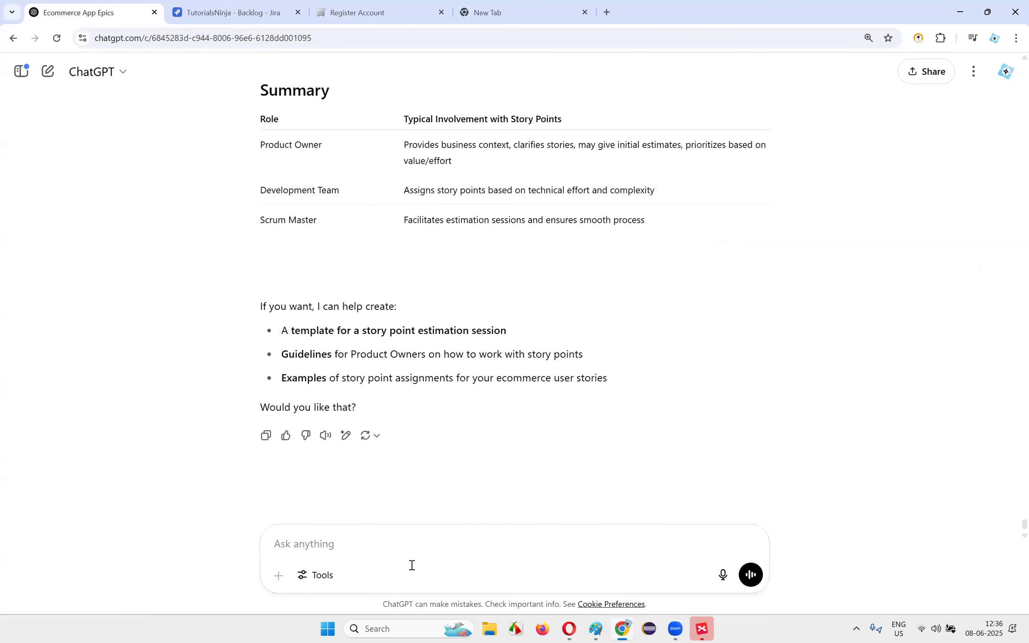
pyautogui.hotkey('ctrl', 'v')
pyautogui.write('- Wh')
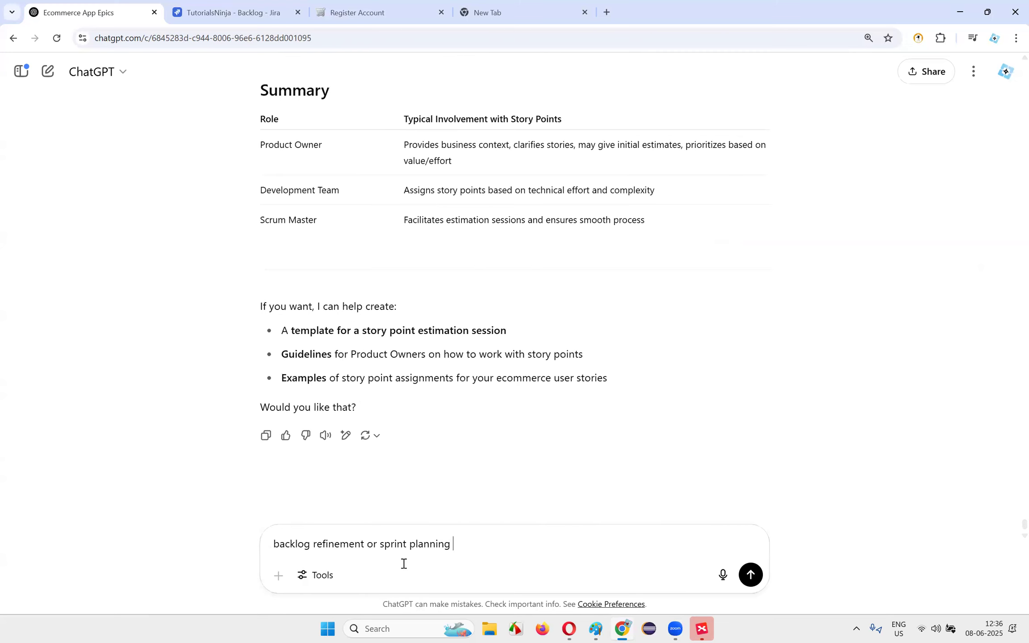
pyautogui.write('ich happens first and explain ore')
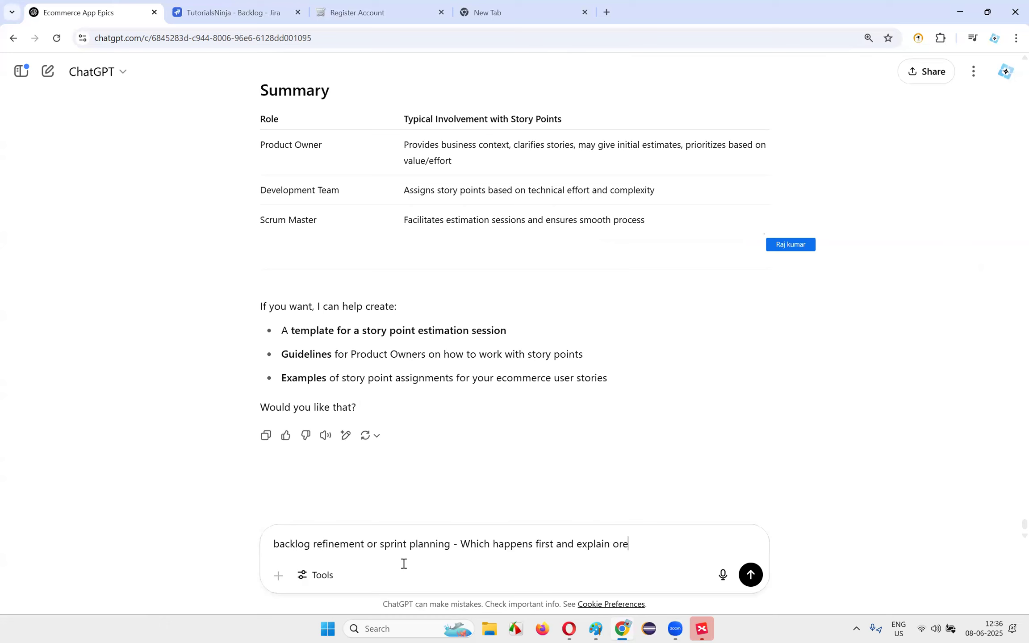
pyautogui.press('Return')
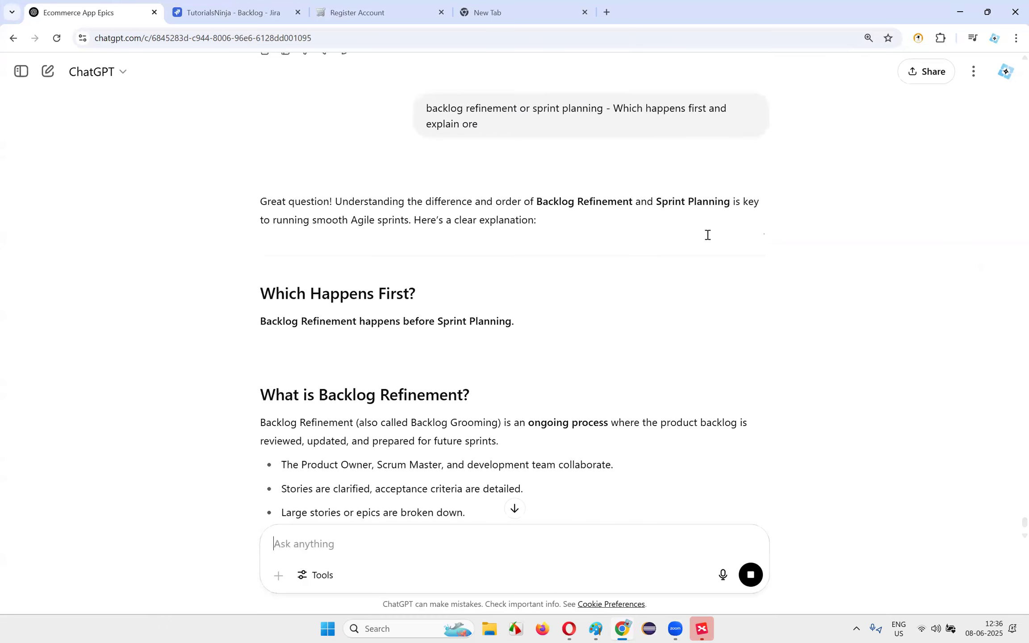
# - Read the answer's introduction and the statement under "Which Happens First?"
pyautogui.moveTo(265, 204); pyautogui.dragTo(695, 233)
pyautogui.click(695, 238)
pyautogui.scroll(-1, 318, 270)
pyautogui.moveTo(263, 261); pyautogui.dragTo(455, 266)
pyautogui.moveTo(551, 265); pyautogui.dragTo(551, 265)
pyautogui.click(551, 265)
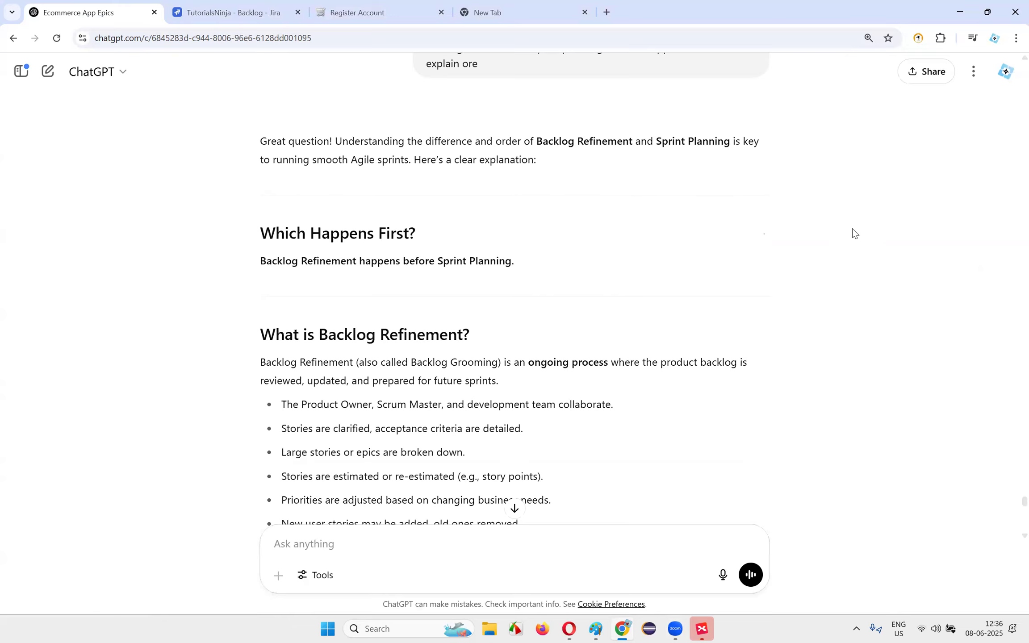
pyautogui.moveTo(260, 261); pyautogui.dragTo(365, 261)
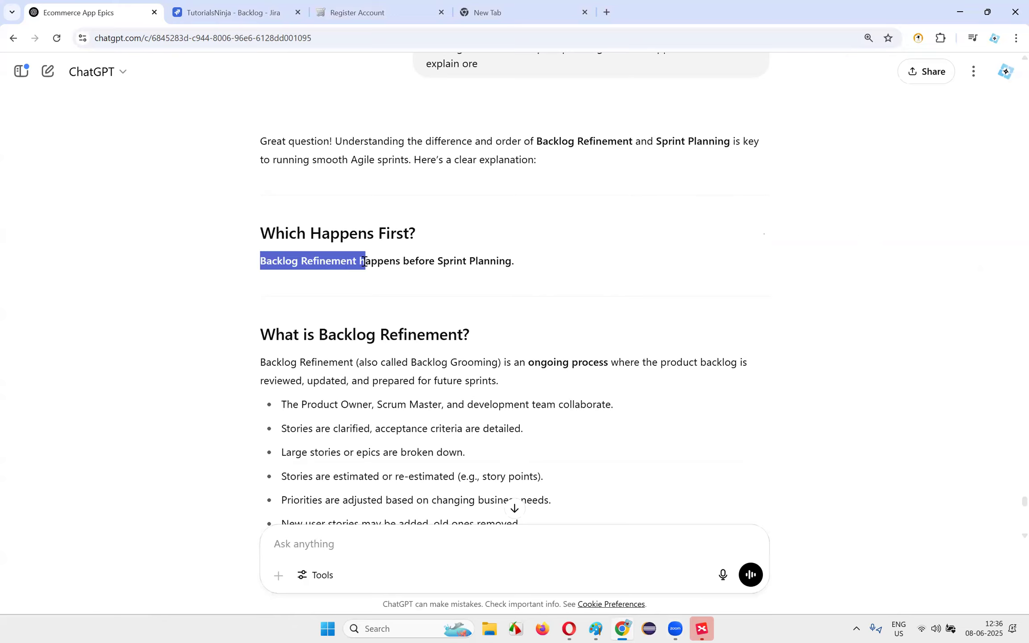
pyautogui.moveTo(548, 268); pyautogui.dragTo(547, 266)
pyautogui.click(456, 269)
# - Read the definition under "What is Backlog Refinement?", including what is done to the product backlog
pyautogui.scroll(-2, 491, 264)
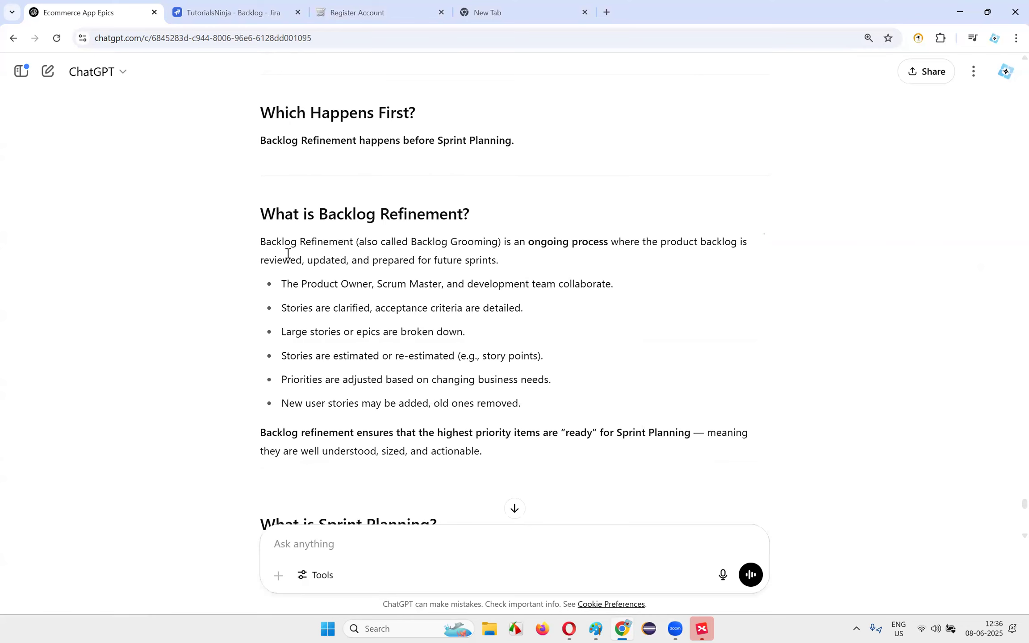
pyautogui.tripleClick(526, 257)
pyautogui.moveTo(266, 248); pyautogui.dragTo(500, 244)
pyautogui.click(601, 243)
pyautogui.moveTo(618, 241); pyautogui.dragTo(306, 267)
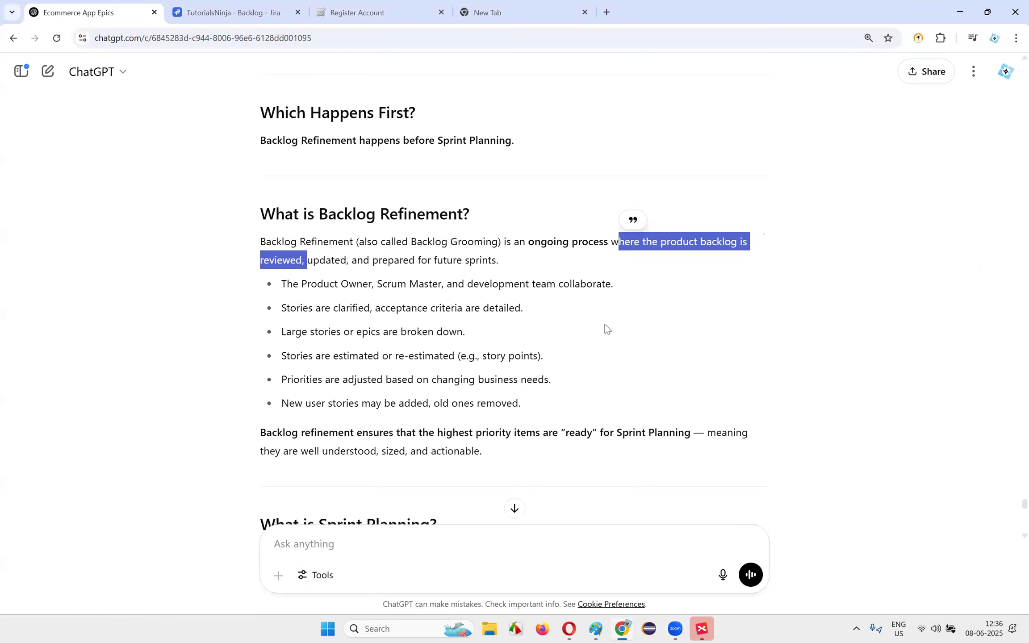
pyautogui.click(366, 280)
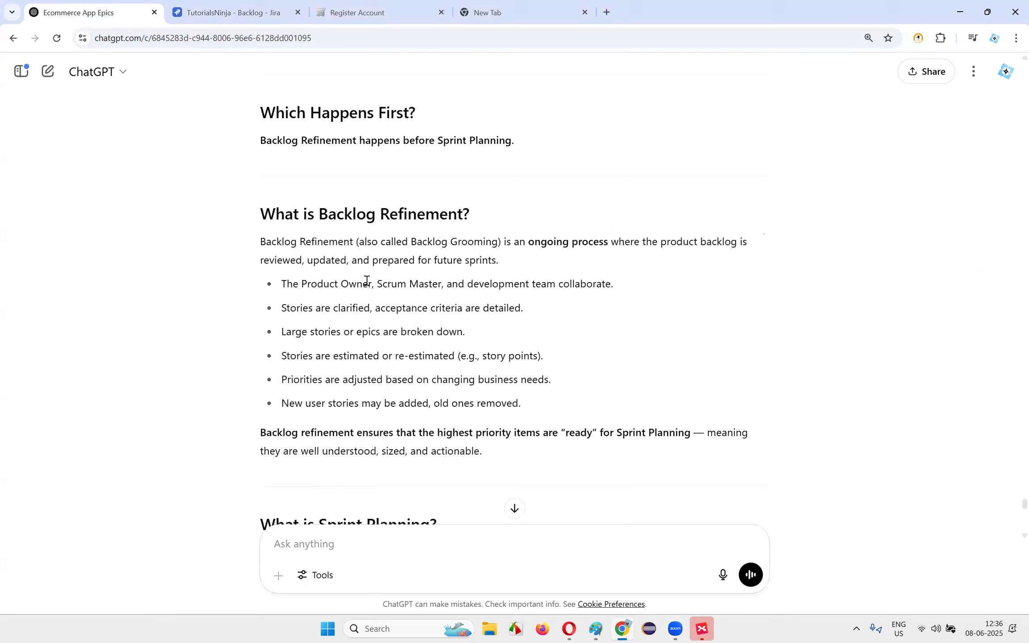
pyautogui.moveTo(358, 261); pyautogui.dragTo(269, 261)
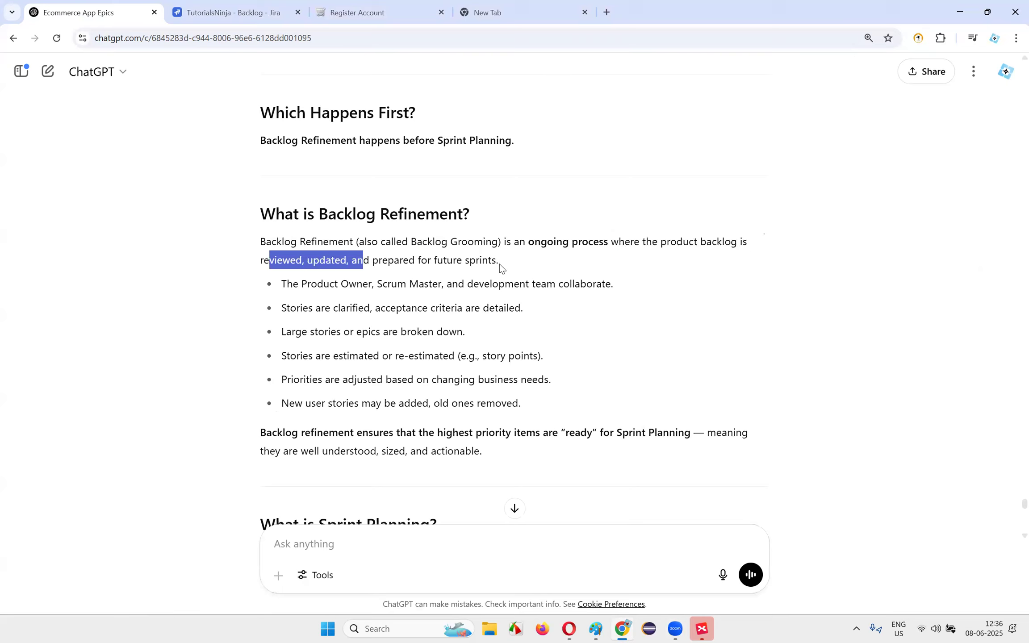
pyautogui.moveTo(499, 263); pyautogui.dragTo(493, 264)
pyautogui.moveTo(273, 241); pyautogui.dragTo(499, 263)
pyautogui.click(336, 351)
# - Examine the first Backlog Refinement item for the roles that collaborate
pyautogui.moveTo(296, 293); pyautogui.dragTo(635, 288)
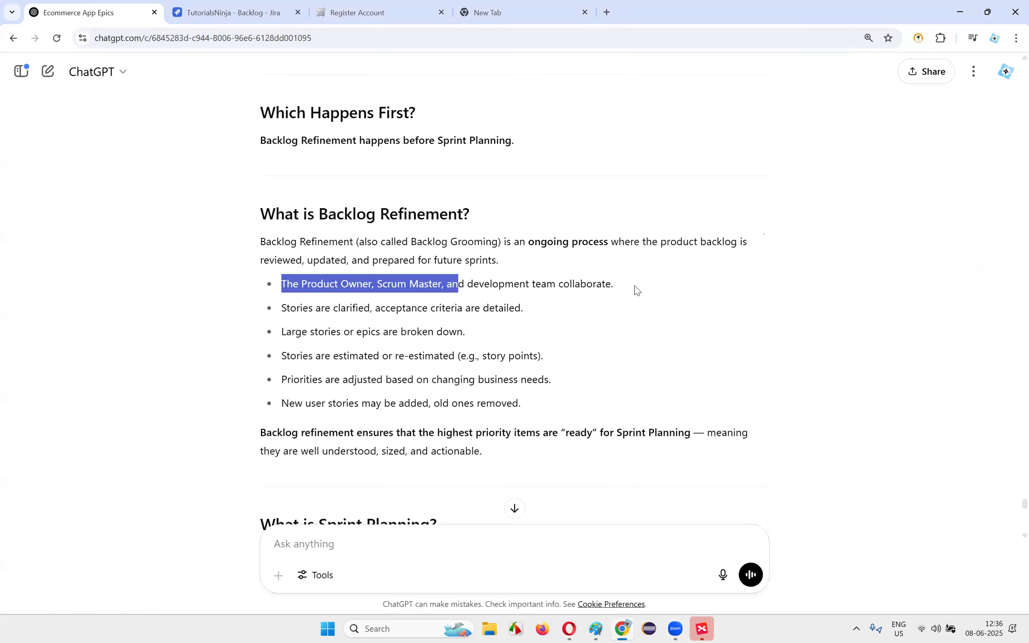
pyautogui.moveTo(327, 220); pyautogui.dragTo(473, 219)
pyautogui.moveTo(285, 288); pyautogui.dragTo(637, 293)
# - Quote "Scrum Master, and development team collaborate." from the first Backlog Refinement item in the message being composed
pyautogui.click(345, 278)
pyautogui.moveTo(303, 287); pyautogui.dragTo(445, 284)
pyautogui.moveTo(614, 284); pyautogui.dragTo(377, 284)
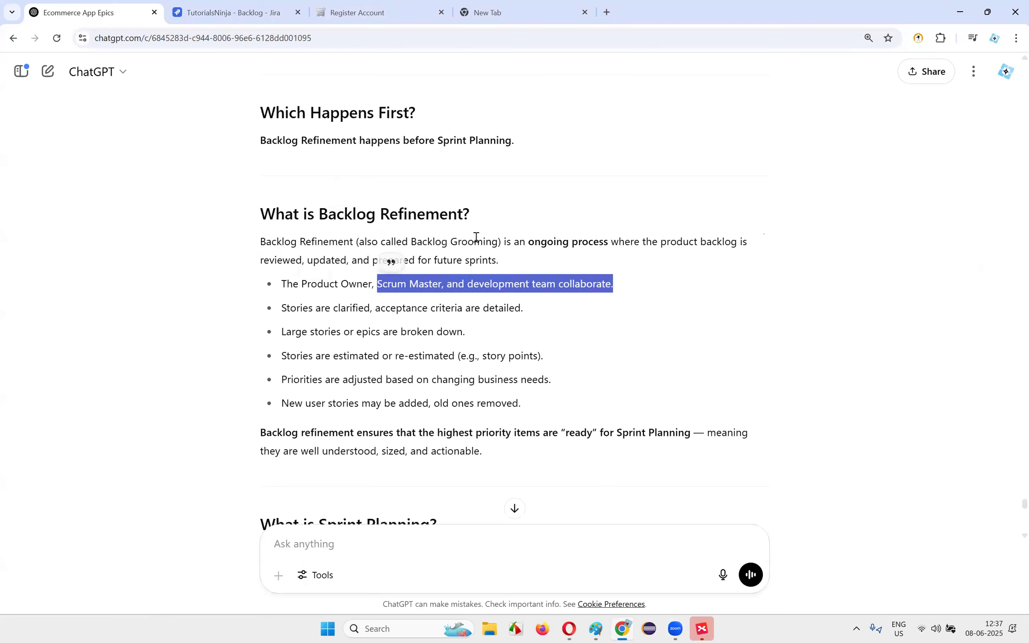
pyautogui.click(391, 263)
# - Reread the item on the Product Owner, Scrum Master and development team collaborating in backlog refinement
pyautogui.moveTo(476, 241); pyautogui.dragTo(535, 262)
pyautogui.click(360, 295)
pyautogui.moveTo(299, 288); pyautogui.dragTo(599, 302)
pyautogui.click(324, 295)
pyautogui.click(426, 311)
pyautogui.moveTo(291, 281); pyautogui.dragTo(680, 289)
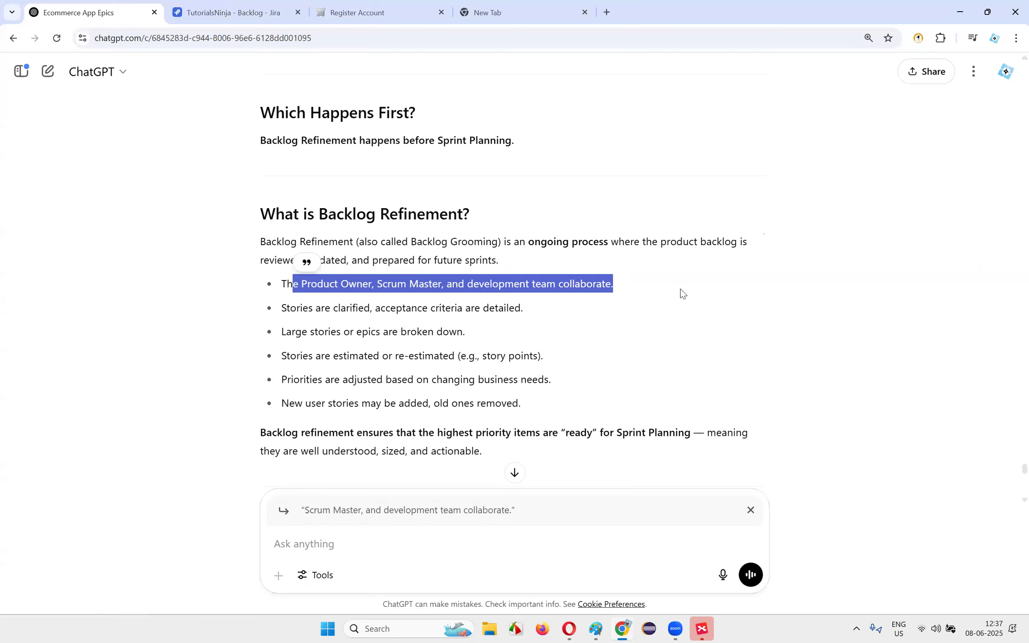
pyautogui.click(639, 303)
# - Go over the Backlog Refinement heading and its definition again, focusing on reviewing, updating and preparing the backlog
pyautogui.moveTo(328, 216); pyautogui.dragTo(480, 219)
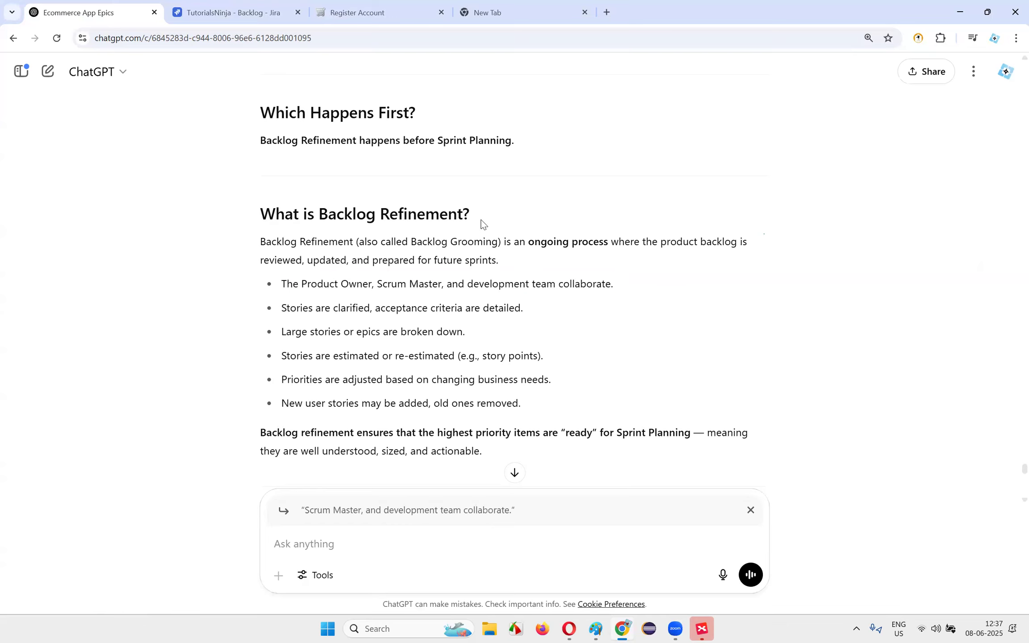
pyautogui.moveTo(320, 218); pyautogui.dragTo(549, 208)
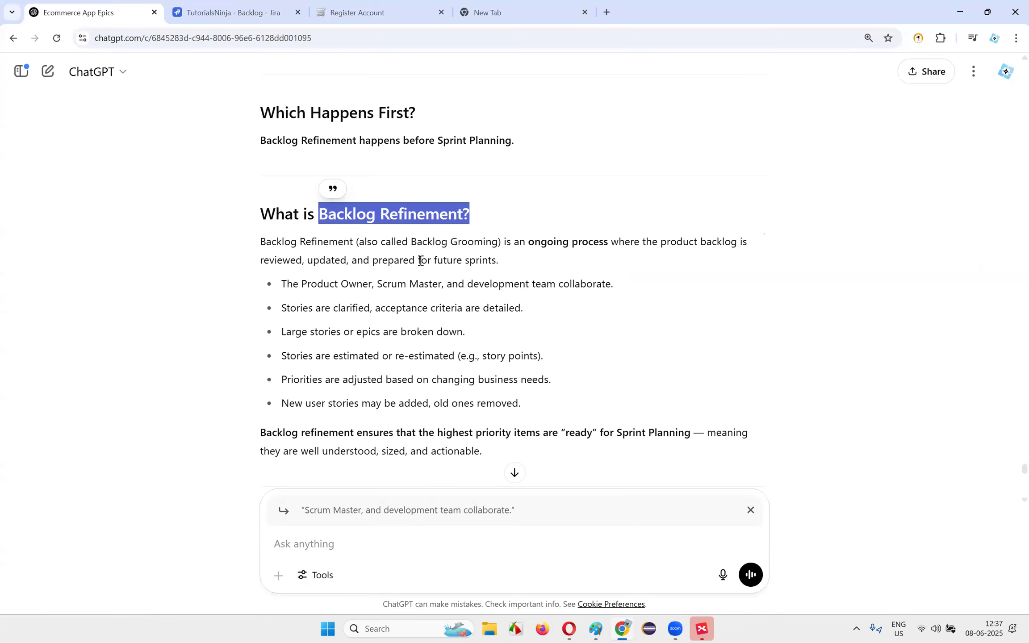
pyautogui.moveTo(263, 260); pyautogui.dragTo(525, 263)
pyautogui.click(268, 262)
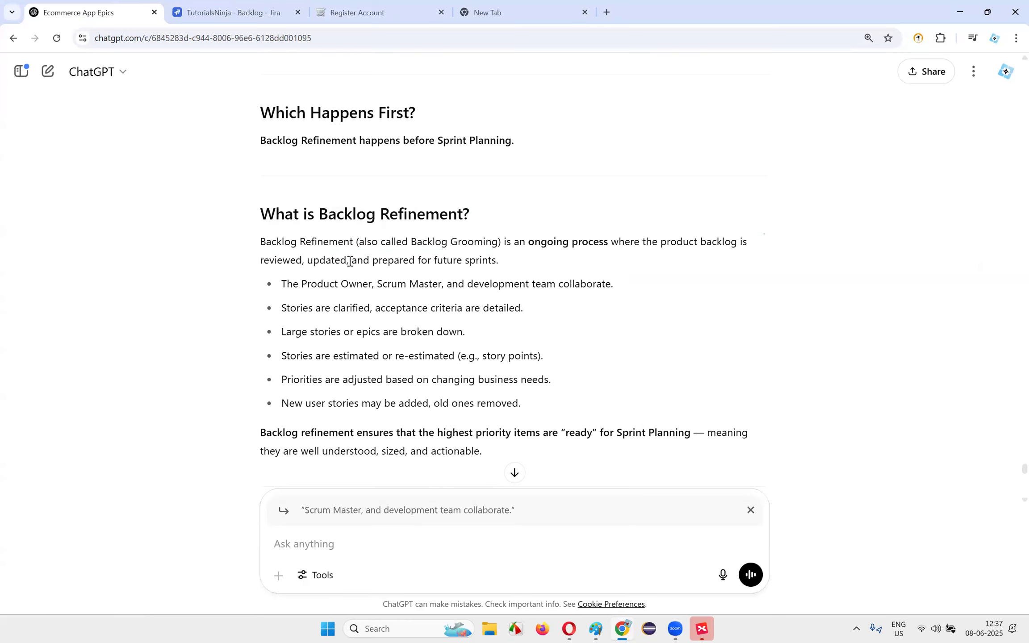
pyautogui.moveTo(261, 260); pyautogui.dragTo(559, 262)
pyautogui.click(261, 260)
pyautogui.moveTo(262, 261)
pyautogui.mouseDown()
pyautogui.moveTo(467, 254)
pyautogui.moveTo(529, 270)
pyautogui.moveTo(261, 261)
pyautogui.moveTo(580, 325)
pyautogui.mouseUp()
pyautogui.click(450, 305)
pyautogui.click(335, 247)
pyautogui.moveTo(266, 242); pyautogui.dragTo(570, 370)
# - Review the Backlog Refinement items on clarifying stories, detailing acceptance criteria, breaking down large stories and estimating
pyautogui.click(285, 314)
pyautogui.moveTo(280, 313); pyautogui.dragTo(370, 309)
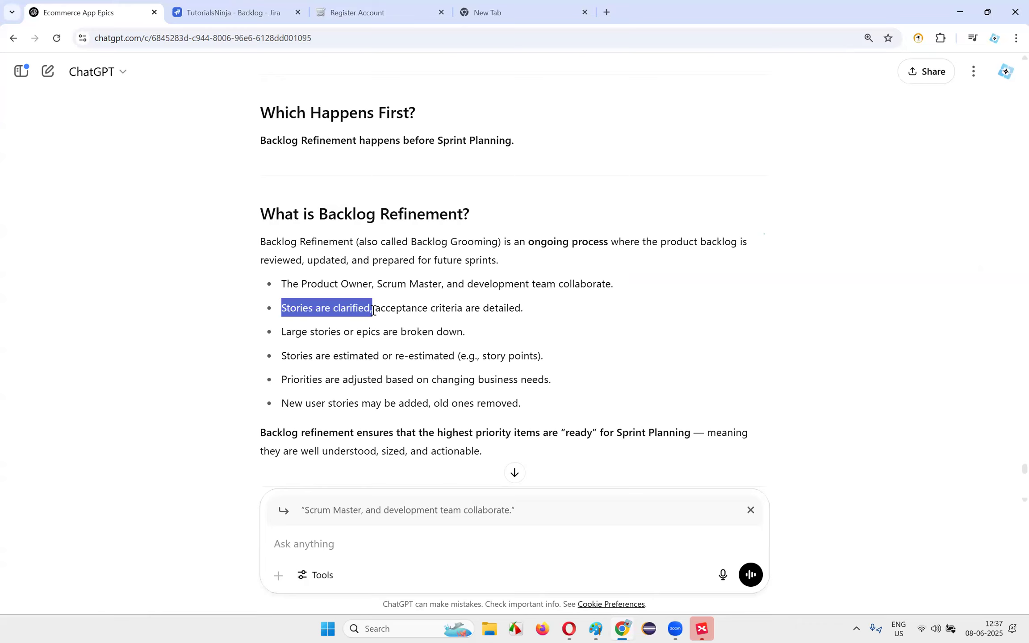
pyautogui.click(375, 315)
pyautogui.keyDown('shift'); pyautogui.click(559, 308); pyautogui.keyUp('shift')
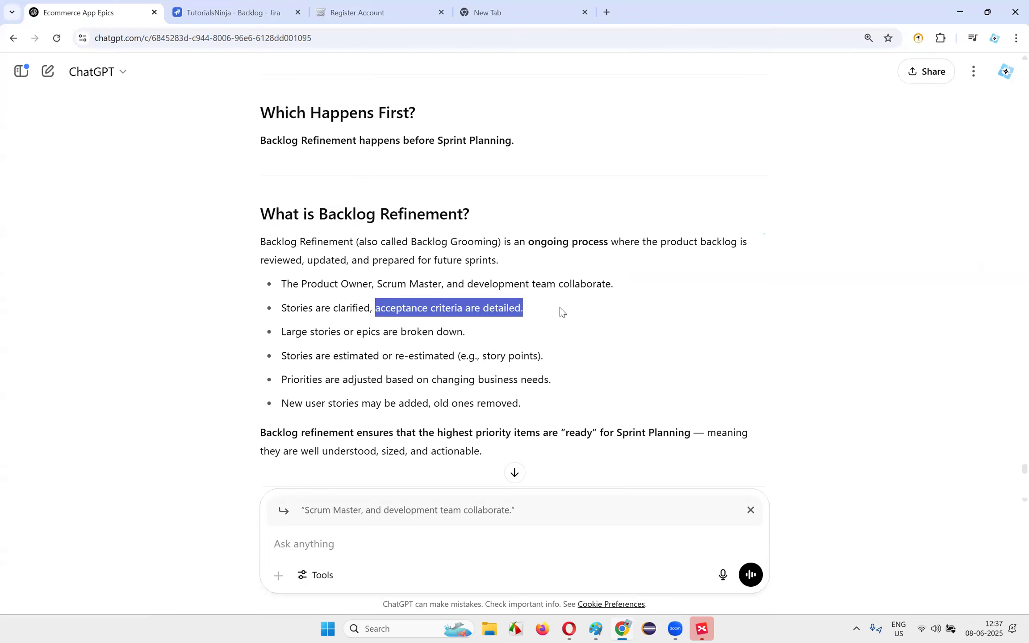
pyautogui.moveTo(286, 334); pyautogui.dragTo(573, 323)
pyautogui.click(483, 348)
pyautogui.moveTo(282, 331); pyautogui.dragTo(555, 360)
pyautogui.click(502, 347)
pyautogui.moveTo(621, 328); pyautogui.dragTo(621, 332)
pyautogui.click(285, 355)
pyautogui.scroll(-1, 337, 342)
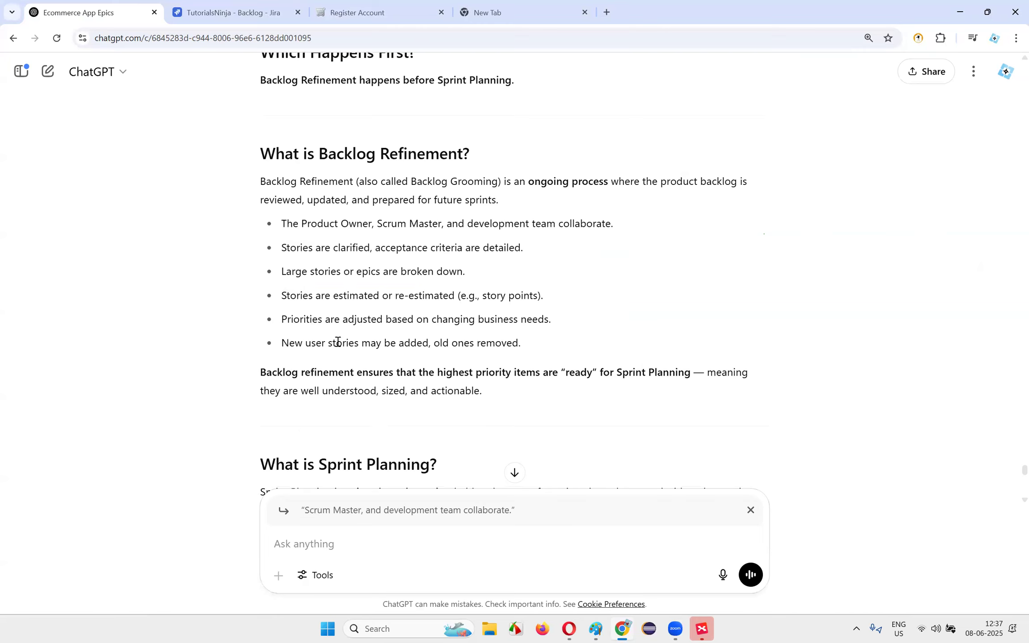
# - Review the Backlog Refinement items on adjusting priorities and on adding new or removing old user stories
pyautogui.moveTo(263, 158); pyautogui.dragTo(537, 344)
pyautogui.click(580, 371)
pyautogui.moveTo(276, 317); pyautogui.dragTo(589, 327)
pyautogui.click(267, 322)
pyautogui.moveTo(280, 319); pyautogui.dragTo(569, 323)
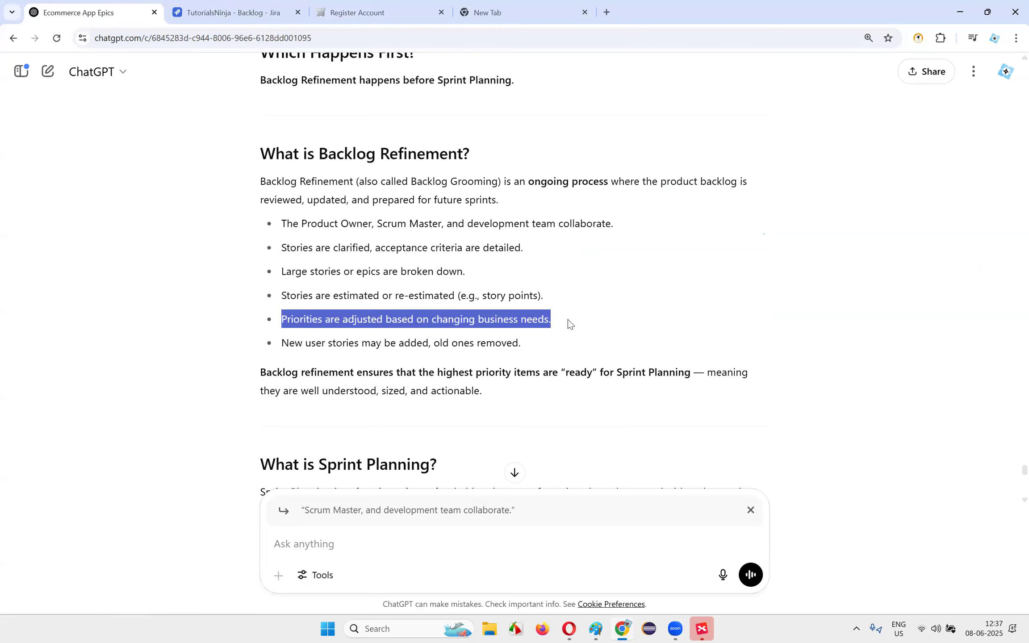
pyautogui.click(338, 360)
pyautogui.moveTo(281, 343); pyautogui.dragTo(540, 348)
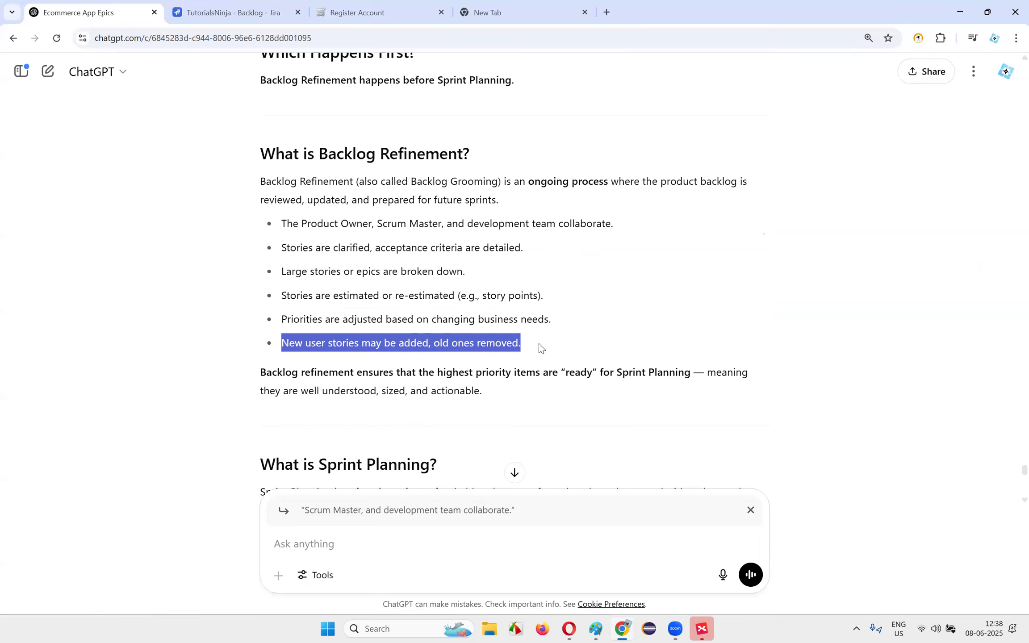
pyautogui.moveTo(282, 343); pyautogui.dragTo(682, 355)
pyautogui.click(600, 334)
pyautogui.click(496, 158)
pyautogui.click(553, 328)
pyautogui.scroll(-2, 441, 250)
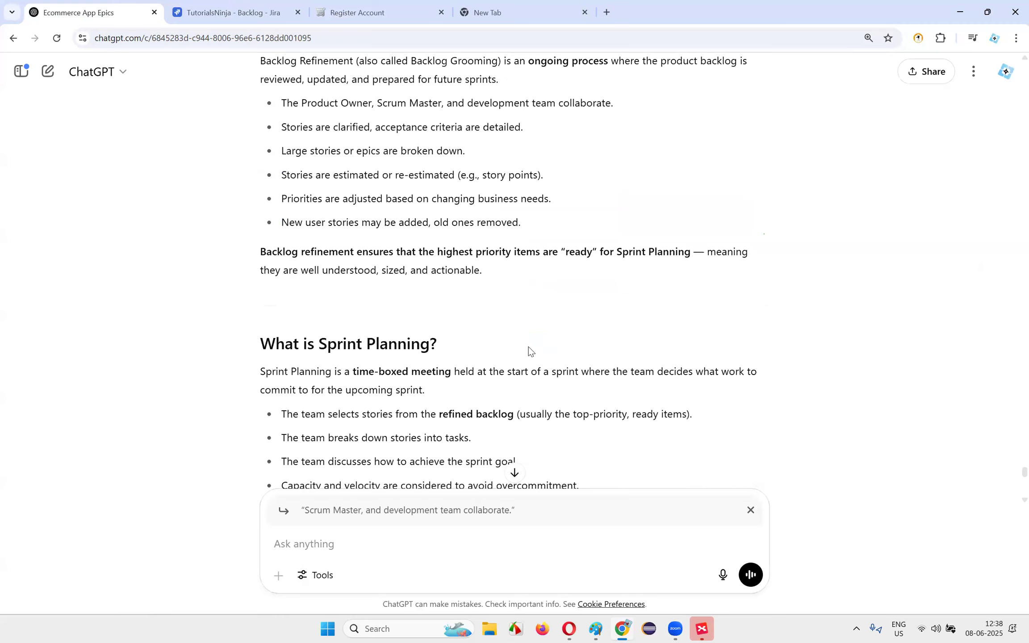
# - Return to "What is Backlog Refinement?" and look over the whole section from its heading to the last item
pyautogui.scroll(4, 528, 348)
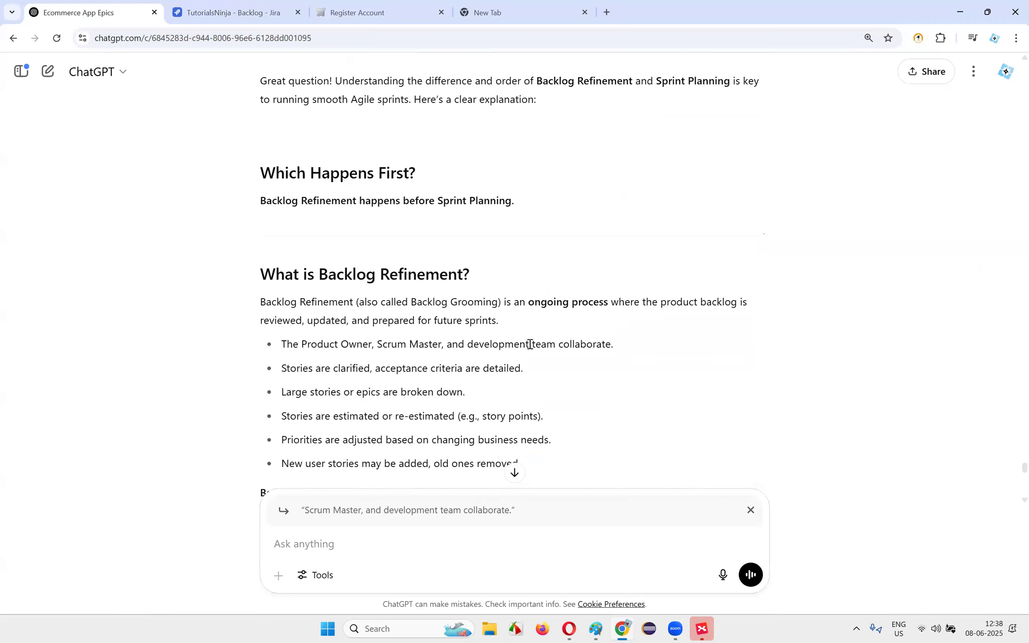
pyautogui.scroll(-1, 267, 212)
pyautogui.moveTo(584, 407); pyautogui.dragTo(261, 207)
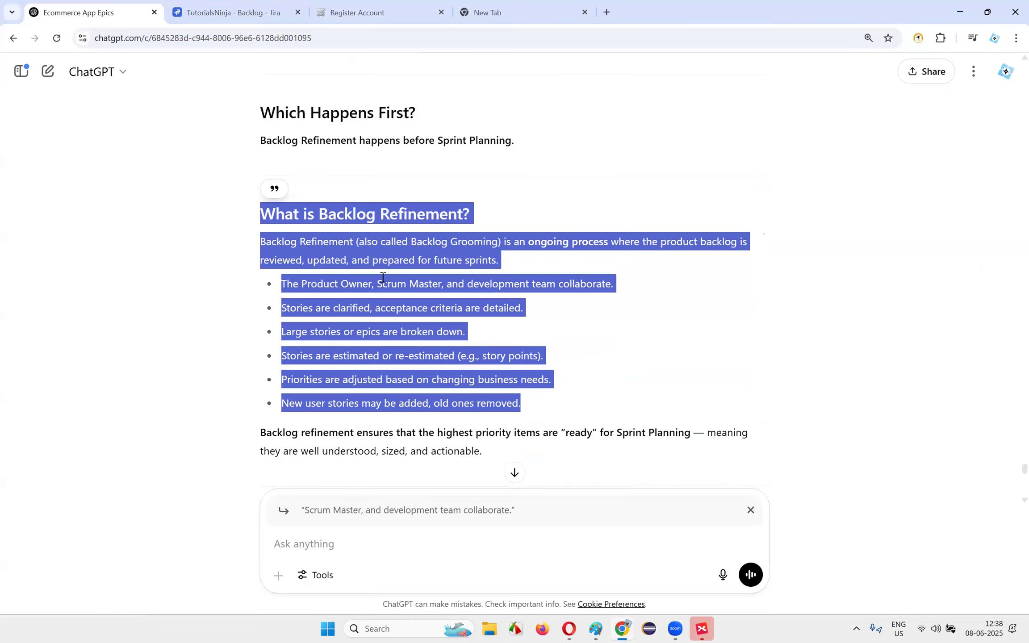
pyautogui.click(324, 202)
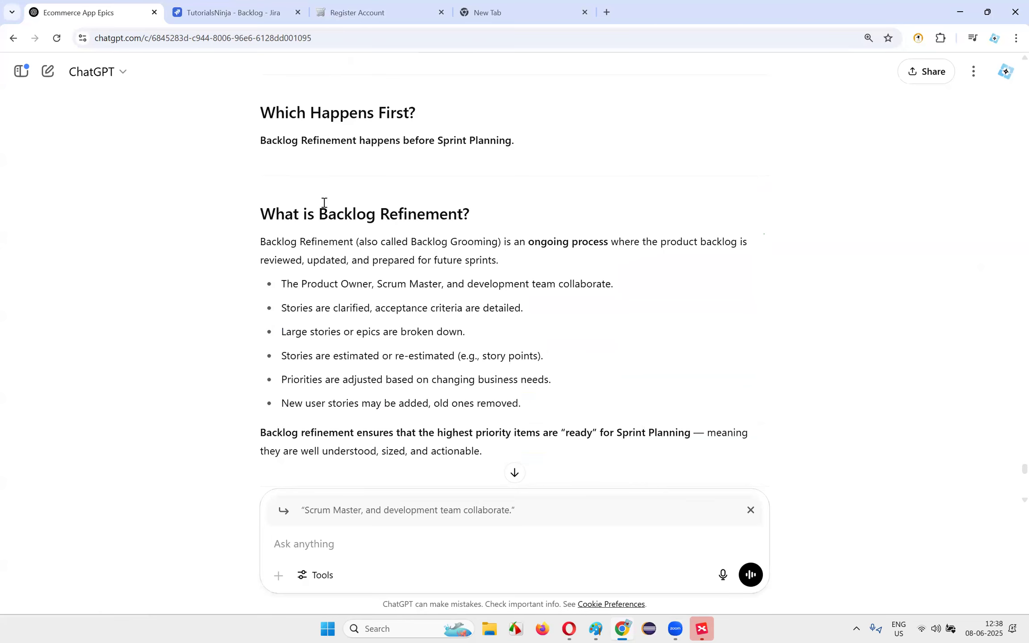
# - Compare the term "Backlog Refinement" in the heading with "Backlog Grooming" in the definition
pyautogui.moveTo(319, 215); pyautogui.dragTo(466, 215)
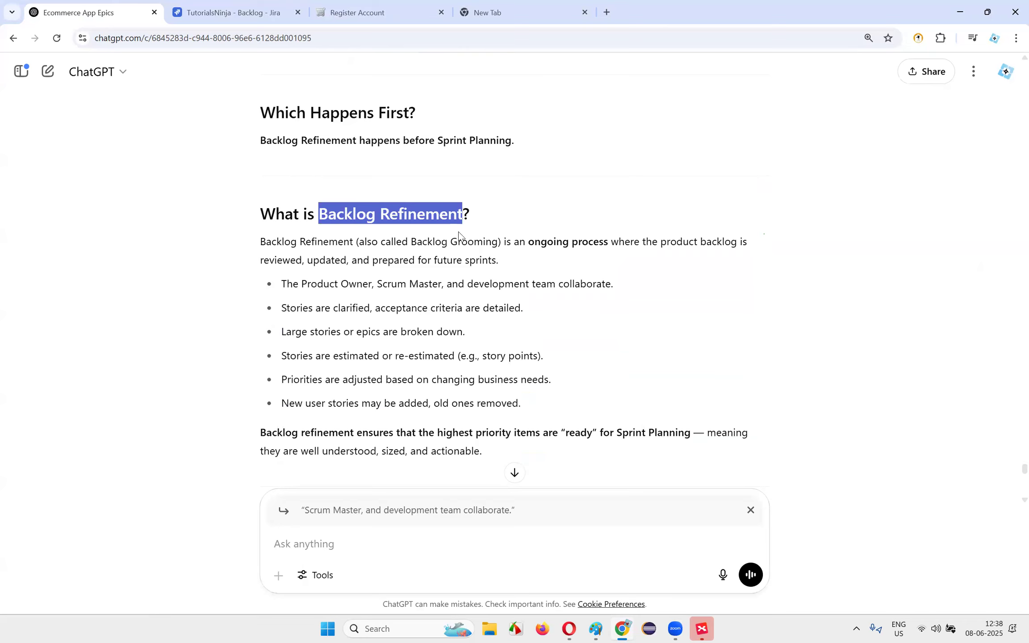
pyautogui.moveTo(410, 242); pyautogui.dragTo(499, 242)
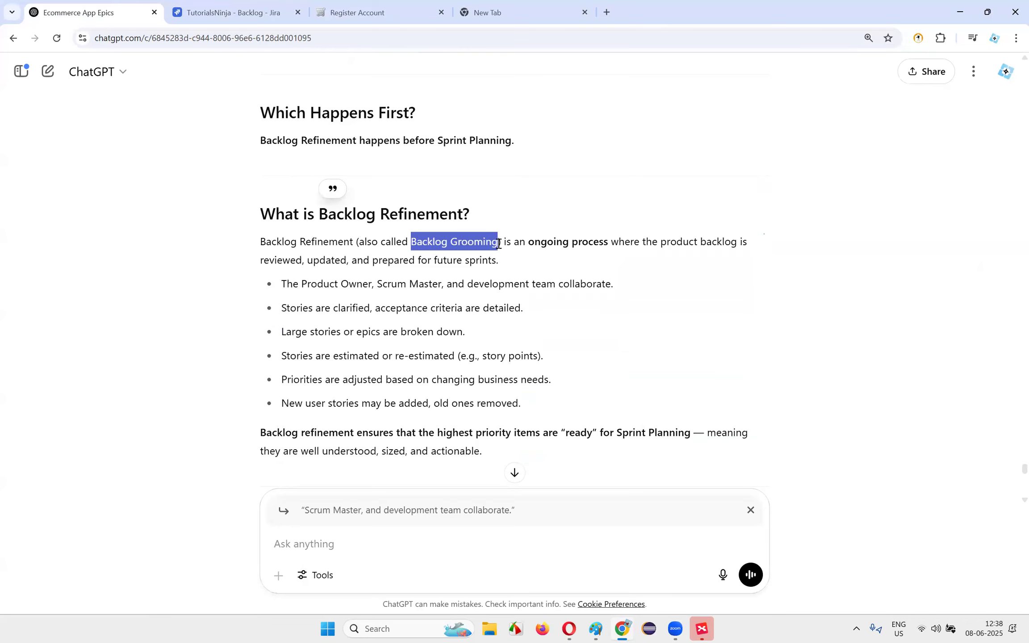
pyautogui.click(335, 231)
pyautogui.moveTo(319, 214); pyautogui.dragTo(458, 215)
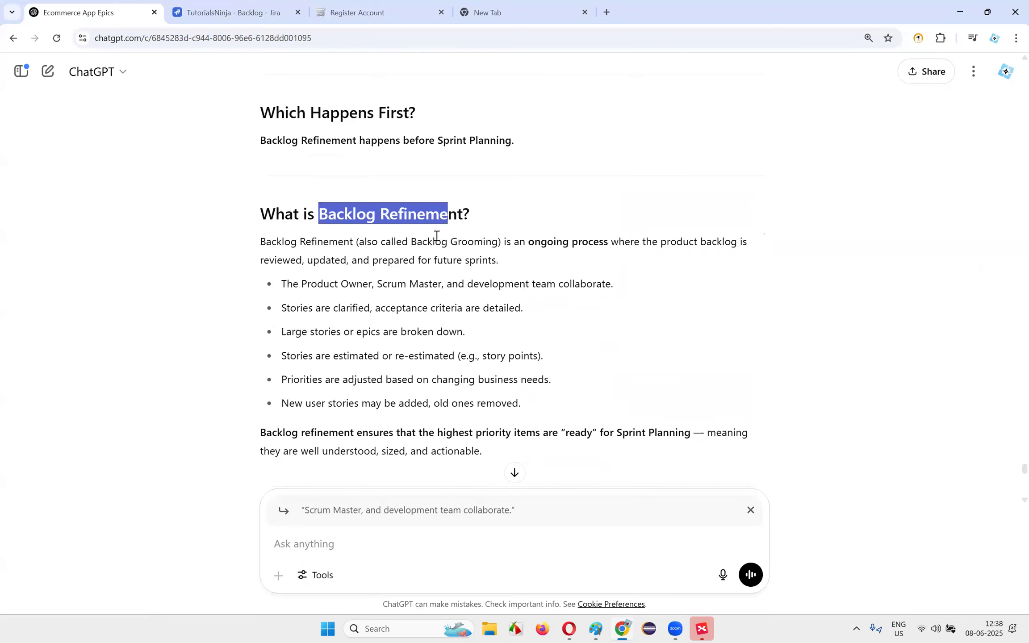
pyautogui.moveTo(411, 241); pyautogui.dragTo(499, 242)
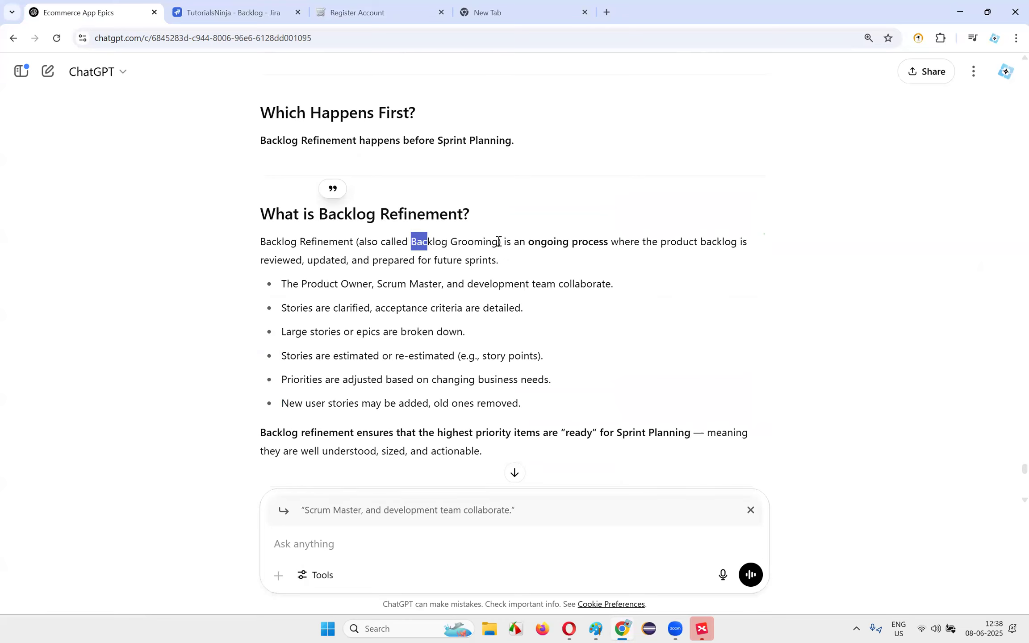
pyautogui.click(335, 228)
pyautogui.moveTo(319, 214); pyautogui.dragTo(411, 242)
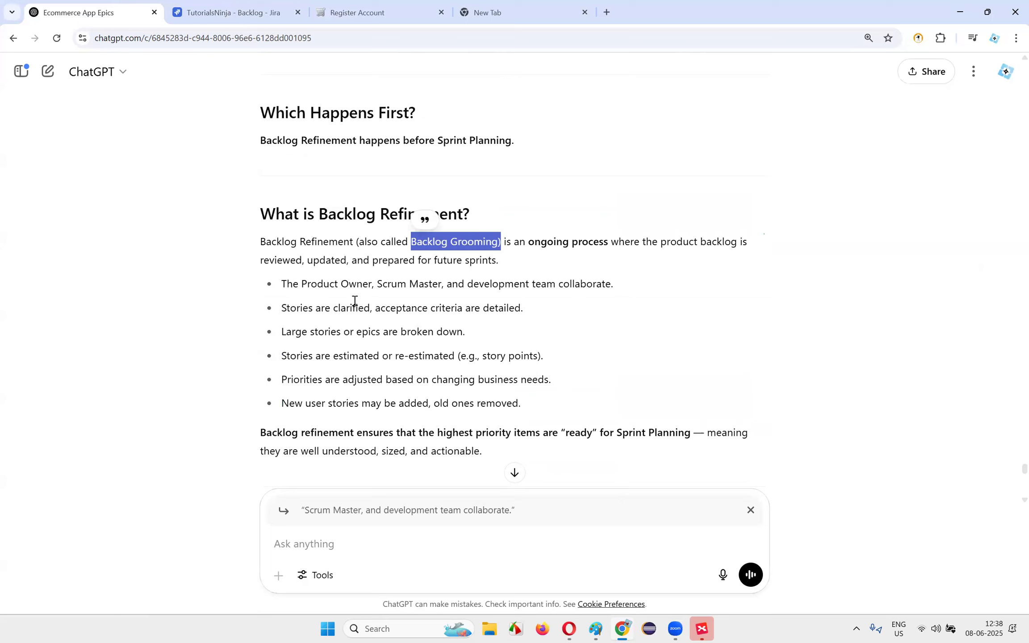
# - Review the full list of Backlog Refinement activities and the Product Owner's mention in the first item
pyautogui.moveTo(274, 214); pyautogui.dragTo(535, 375)
pyautogui.click(330, 311)
pyautogui.moveTo(292, 285); pyautogui.dragTo(573, 416)
pyautogui.click(285, 221)
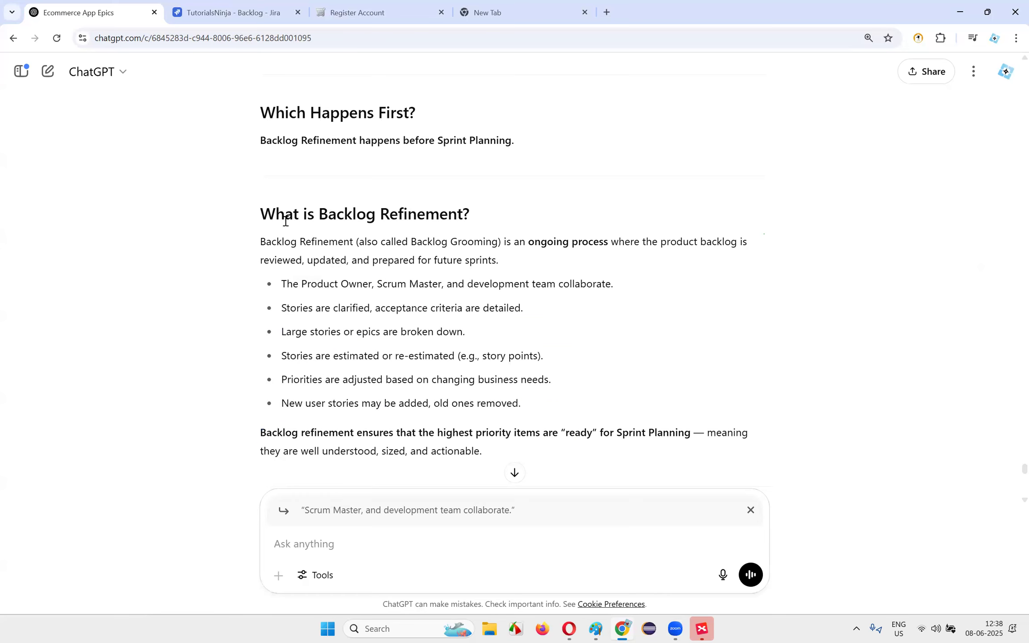
pyautogui.moveTo(440, 211); pyautogui.dragTo(480, 218)
pyautogui.moveTo(301, 284); pyautogui.dragTo(382, 284)
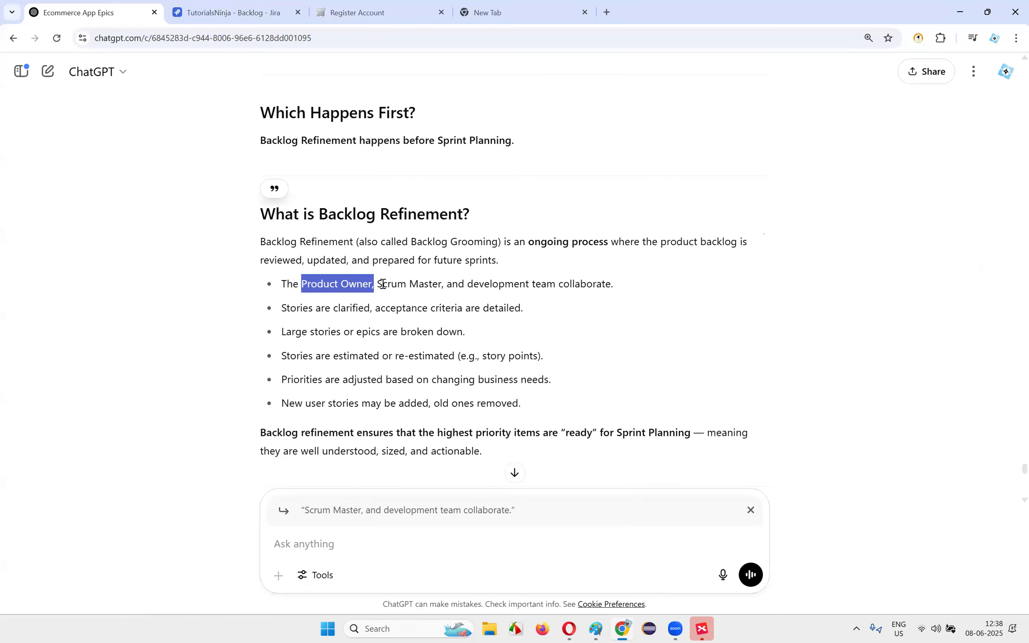
pyautogui.click(508, 191)
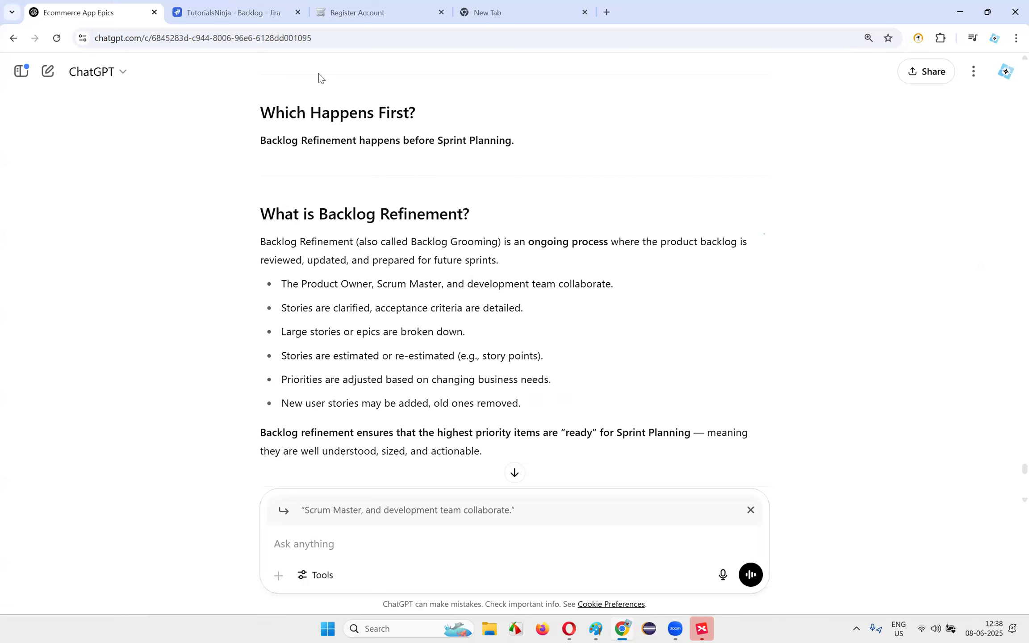
# - Check the TutorialsNinja backlog in Jira and return to ChatGPT's "What is Backlog Refinement?" heading
pyautogui.hotkey('ctrl', 'Tab')
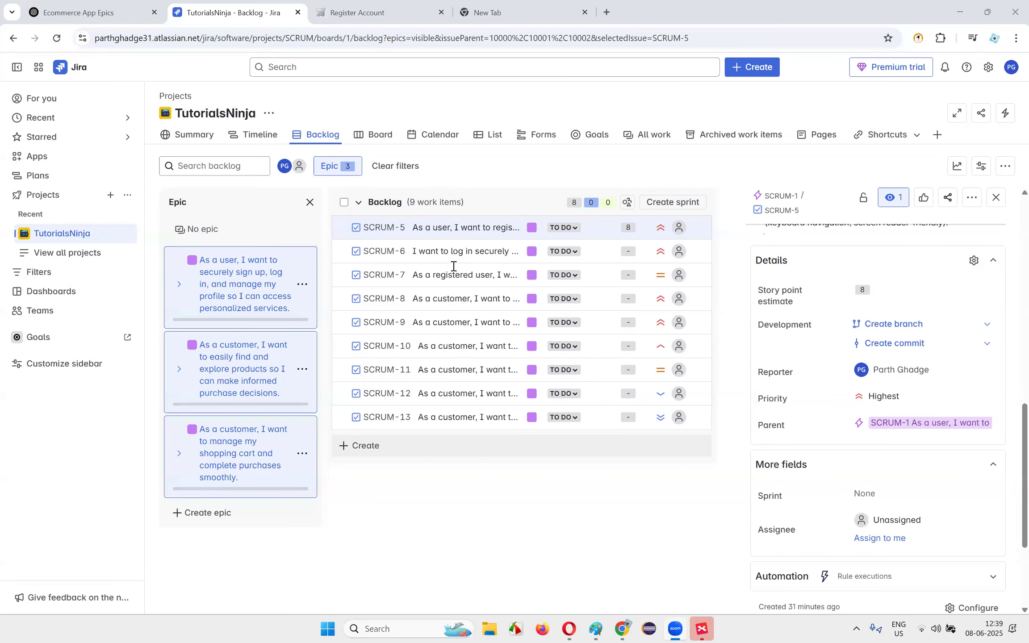
pyautogui.hotkey('ctrl', 'shift', 'Tab')
pyautogui.moveTo(319, 213); pyautogui.dragTo(496, 243)
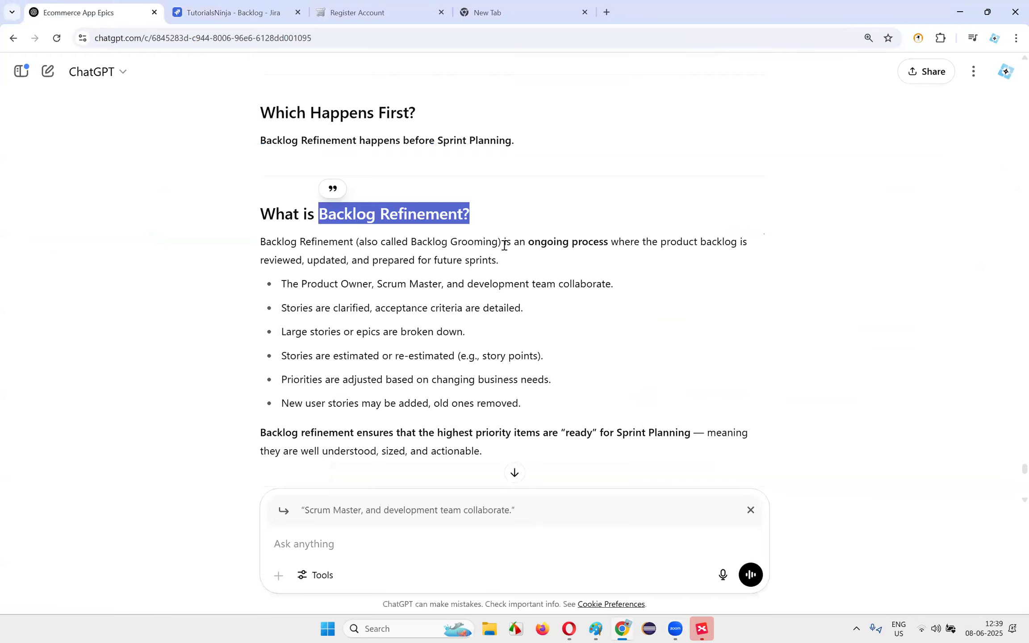
# - Read the Backlog Refinement definition from the term "Backlog Grooming" through the preparation for future sprints
pyautogui.moveTo(411, 242); pyautogui.dragTo(503, 242)
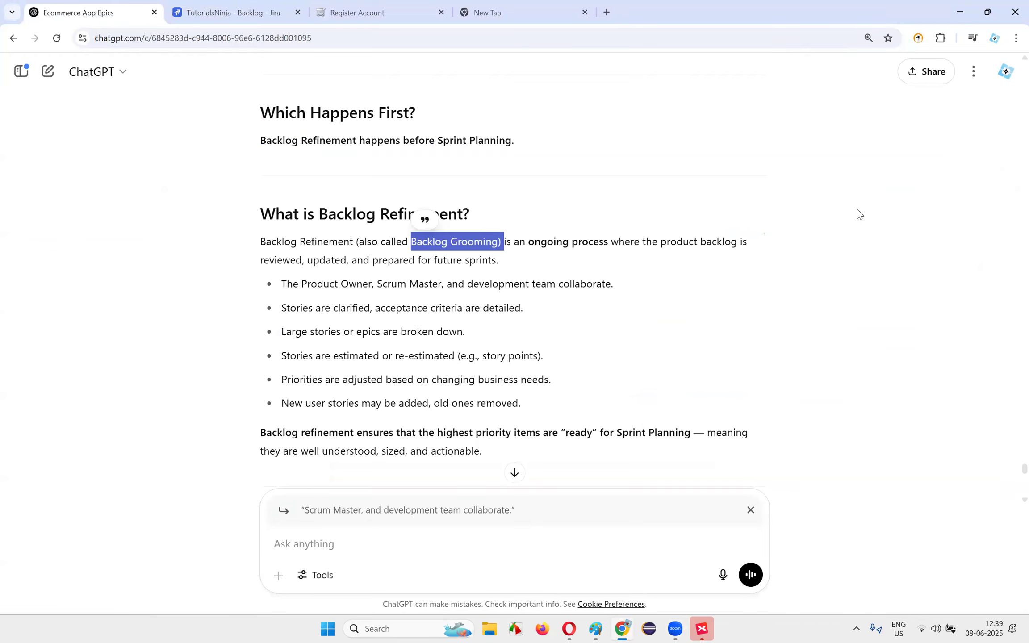
pyautogui.click(518, 351)
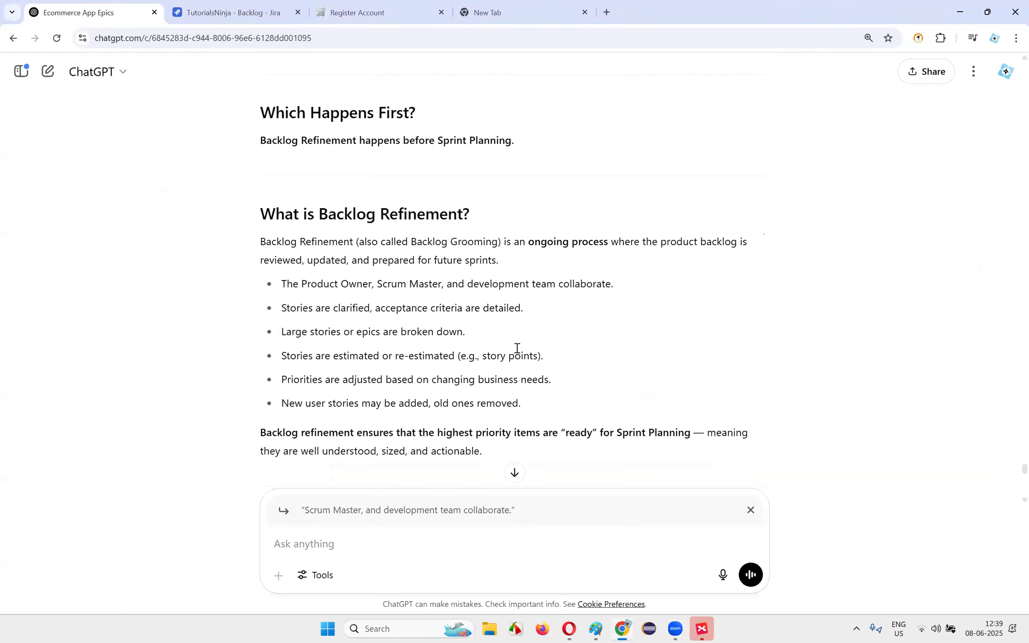
pyautogui.moveTo(379, 241); pyautogui.dragTo(732, 266)
pyautogui.moveTo(467, 241); pyautogui.dragTo(711, 266)
pyautogui.moveTo(652, 240); pyautogui.dragTo(774, 249)
pyautogui.moveTo(331, 257); pyautogui.dragTo(525, 261)
pyautogui.click(567, 262)
# - Look over the "What is Backlog Refinement?" section from its heading to the closing statement about ready items
pyautogui.scroll(-3, 638, 269)
pyautogui.moveTo(261, 93); pyautogui.dragTo(561, 324)
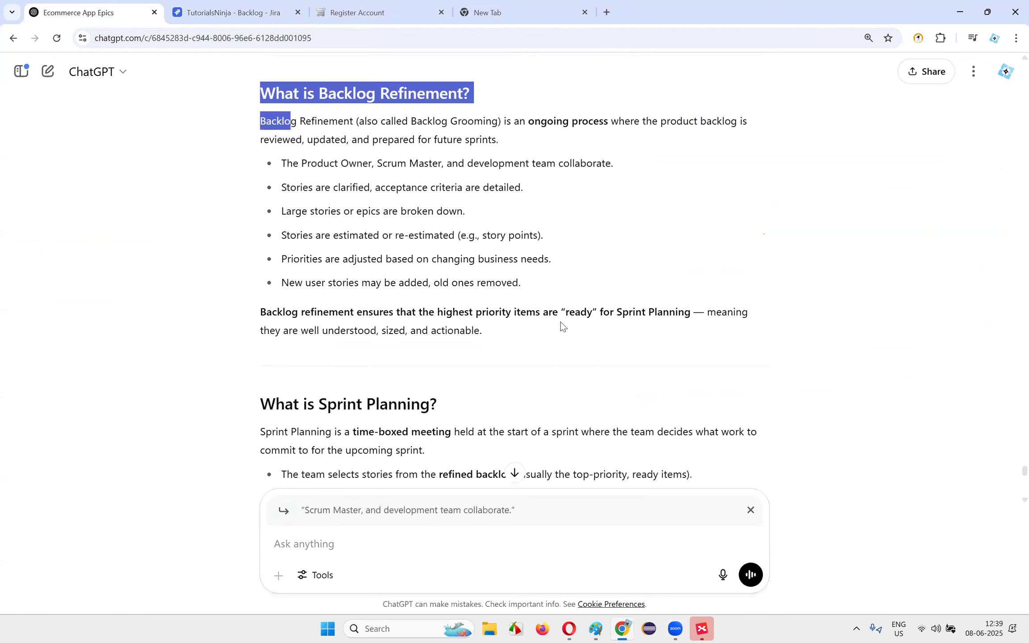
pyautogui.click(366, 276)
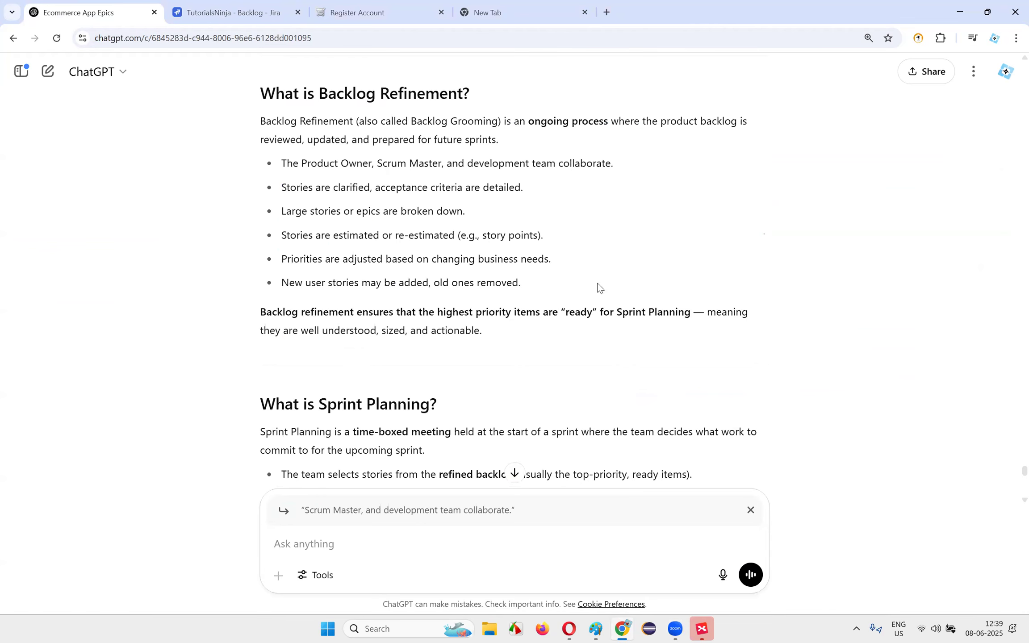
# - Review the activities listed under "What is Sprint Planning?", from selecting stories to finalizing the sprint backlog
pyautogui.scroll(-5, 601, 308)
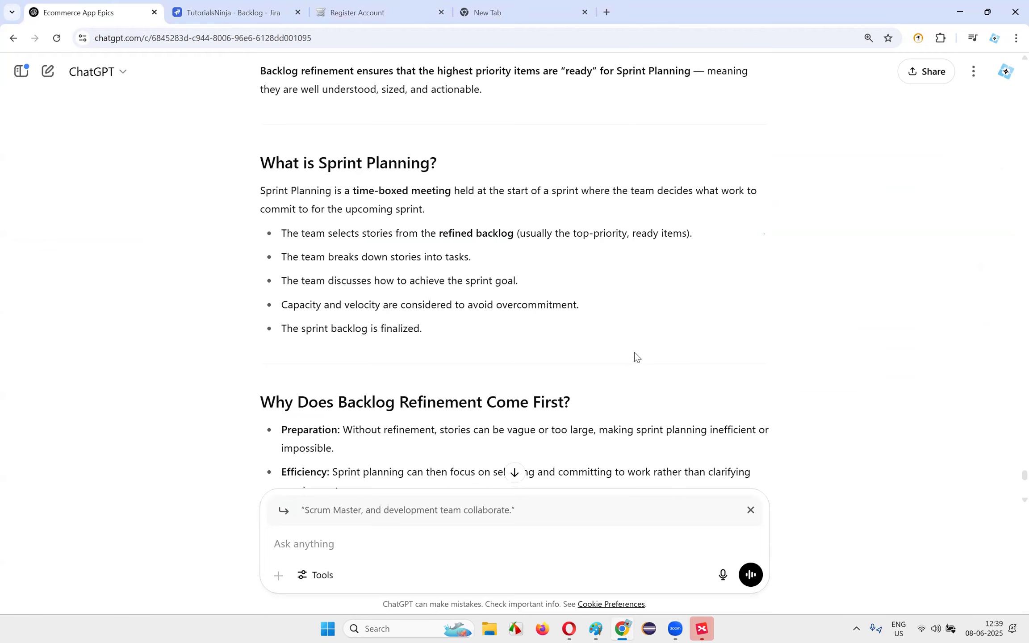
pyautogui.moveTo(281, 257); pyautogui.dragTo(405, 257)
pyautogui.click(521, 282)
pyautogui.moveTo(325, 281); pyautogui.dragTo(456, 282)
pyautogui.moveTo(281, 257); pyautogui.dragTo(423, 329)
pyautogui.moveTo(318, 164); pyautogui.dragTo(397, 163)
pyautogui.keyDown('shift'); pyautogui.click(561, 328); pyautogui.keyUp('shift')
pyautogui.click(334, 261)
pyautogui.moveTo(281, 233); pyautogui.dragTo(498, 335)
# - Reread the Sprint Planning section and its definition as a time-boxed meeting for committing to the upcoming sprint's work
pyautogui.moveTo(260, 157); pyautogui.dragTo(458, 334)
pyautogui.click(662, 139)
pyautogui.moveTo(264, 193); pyautogui.dragTo(451, 191)
pyautogui.moveTo(524, 190); pyautogui.dragTo(314, 209)
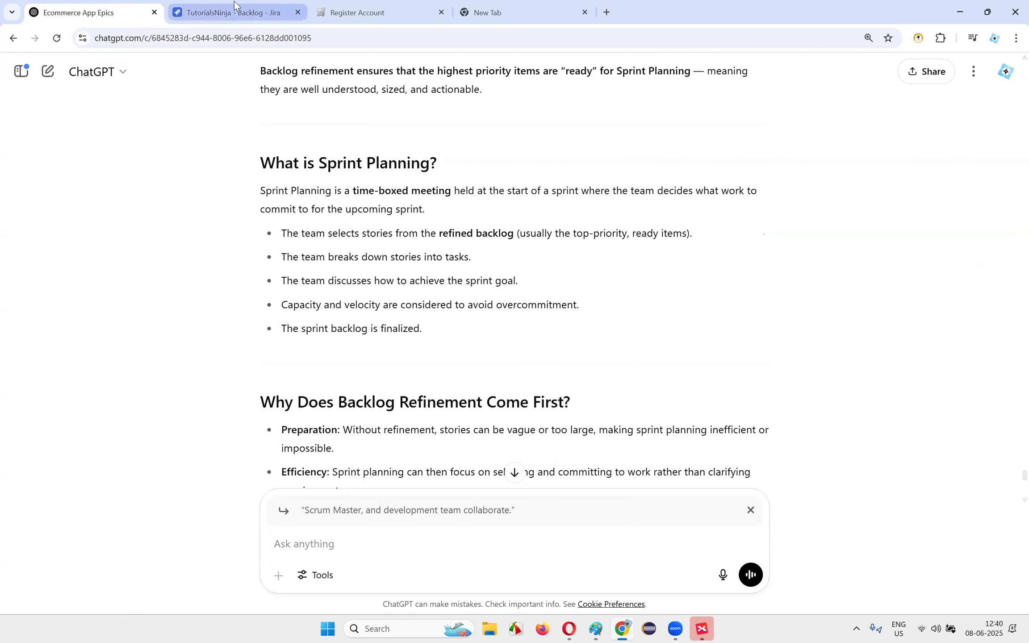
# - Check the TutorialsNinja backlog in Jira and return to ChatGPT's Backlog Grooming definition
pyautogui.click(263, 10)
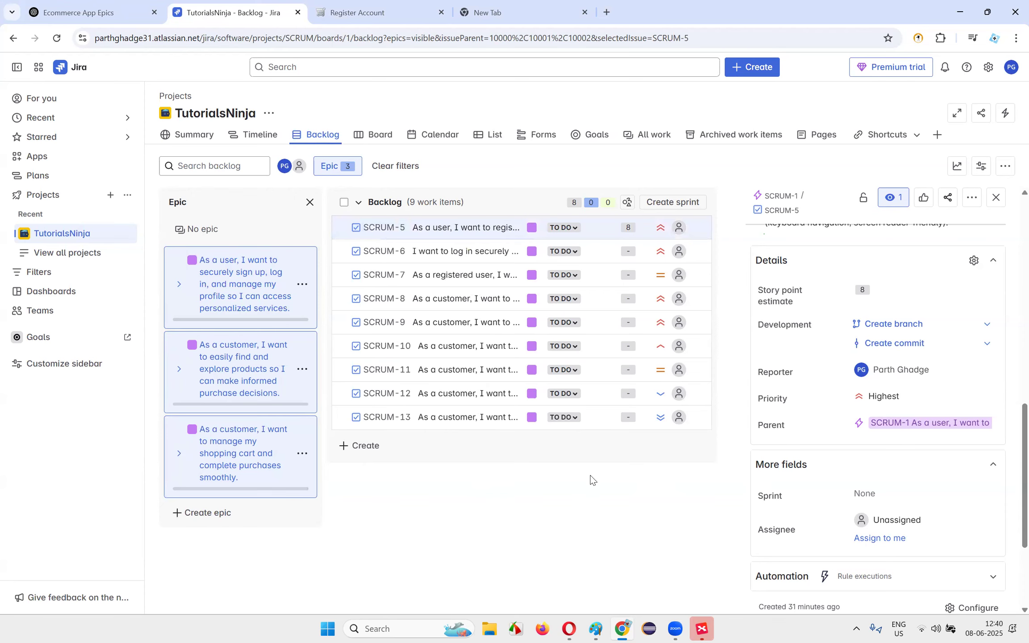
pyautogui.click(120, 7)
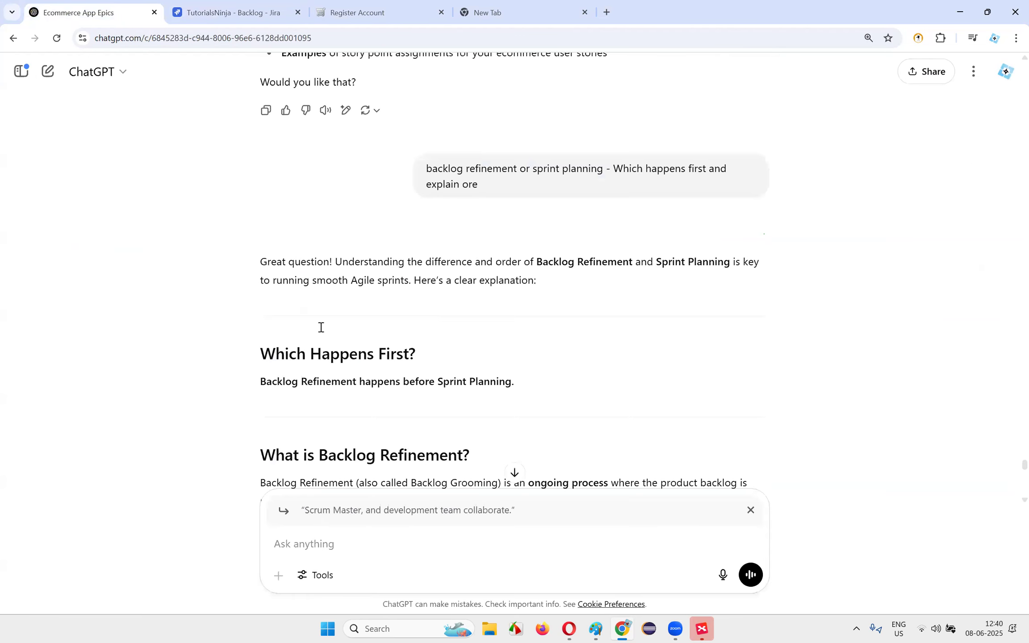
pyautogui.scroll(-2, 321, 327)
pyautogui.moveTo(328, 331); pyautogui.dragTo(481, 344)
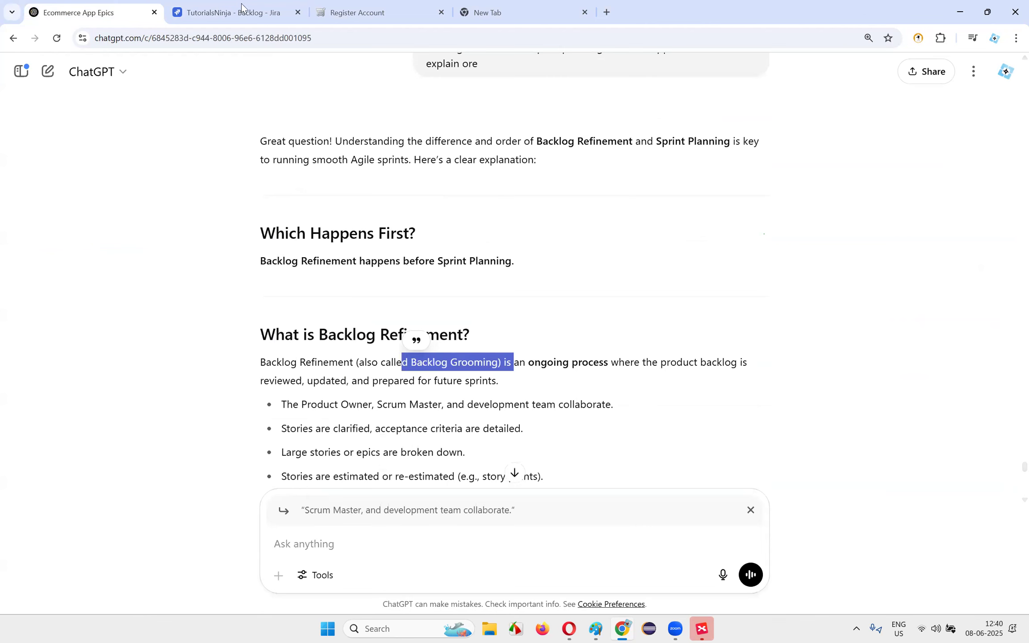
# - Switch to the TutorialsNinja backlog in Jira and look through SCRUM-5's acceptance criteria, details and activity
pyautogui.click(222, 10)
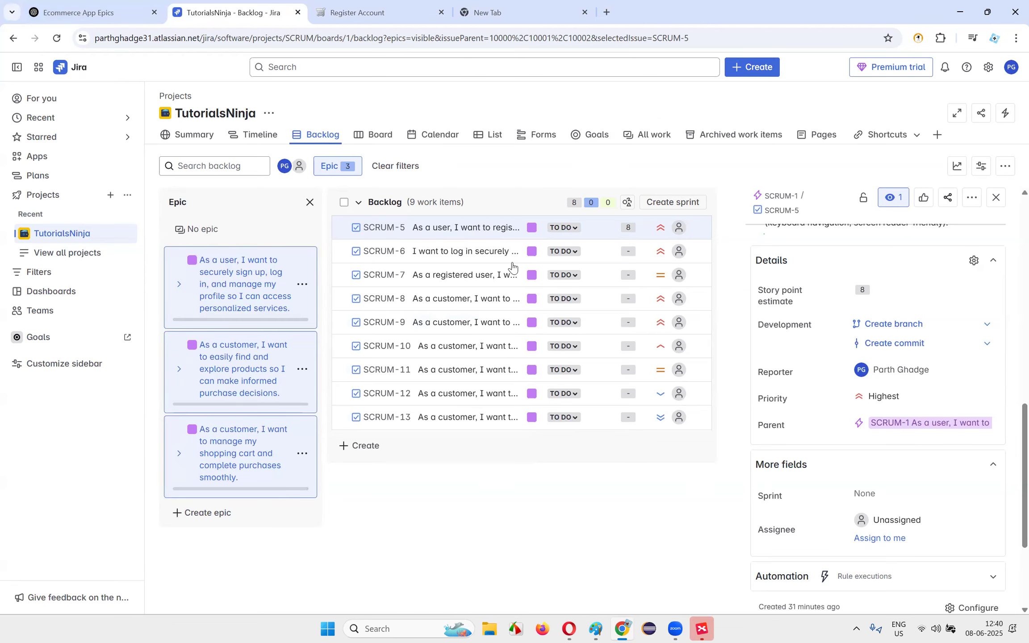
pyautogui.scroll(5, 893, 447)
pyautogui.scroll(-5, 870, 468)
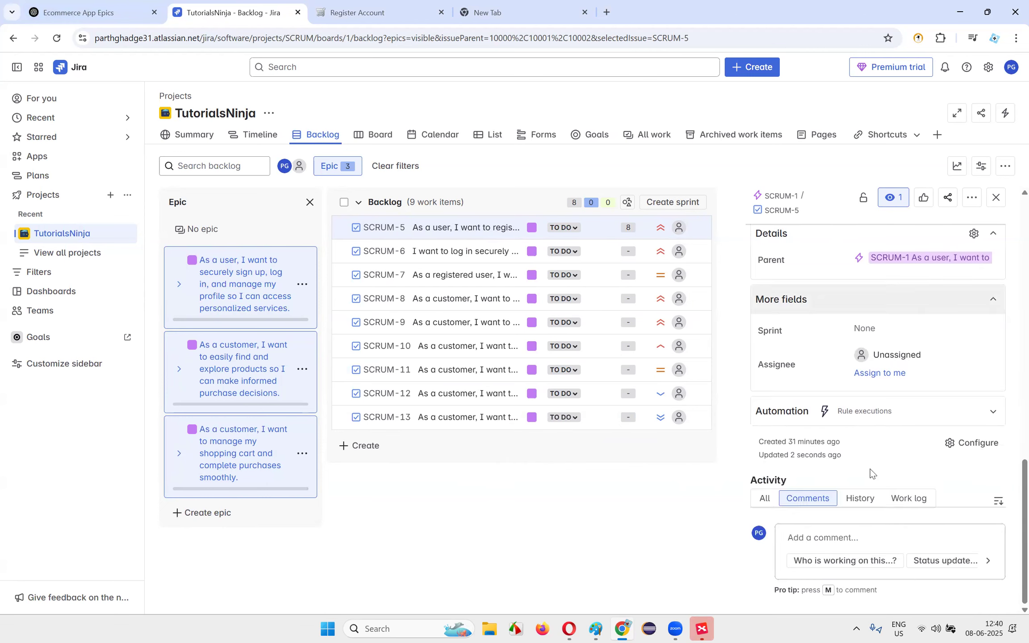
pyautogui.scroll(10, 893, 491)
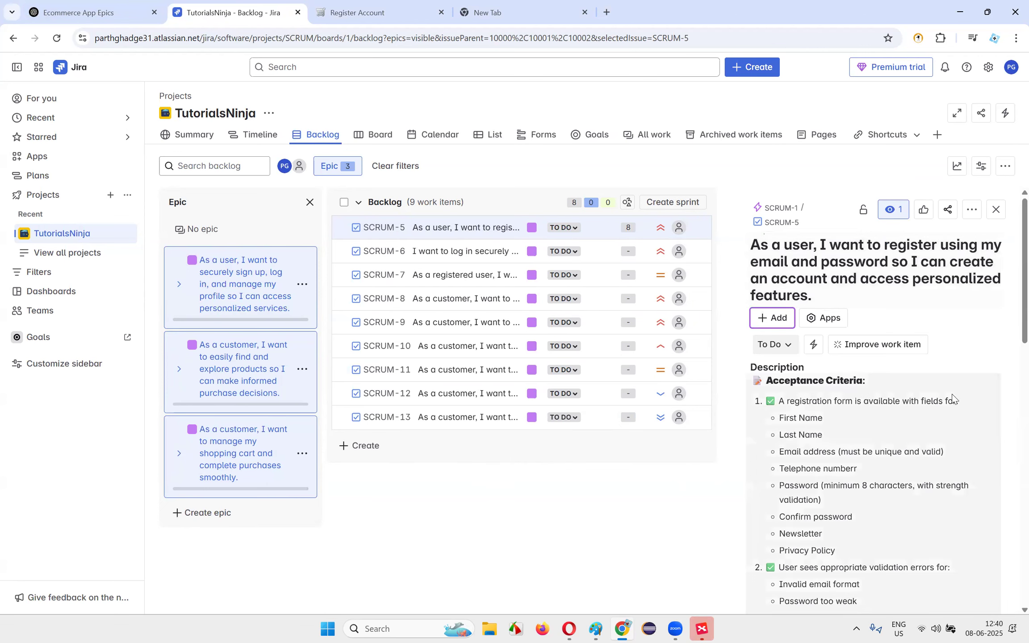
pyautogui.scroll(-10, 894, 447)
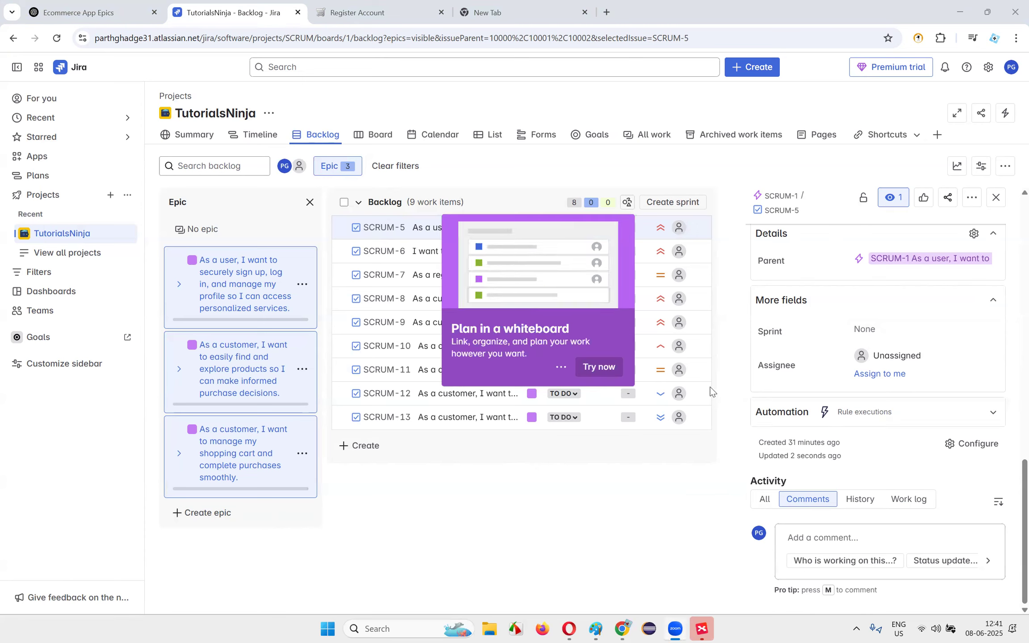
pyautogui.click(513, 499)
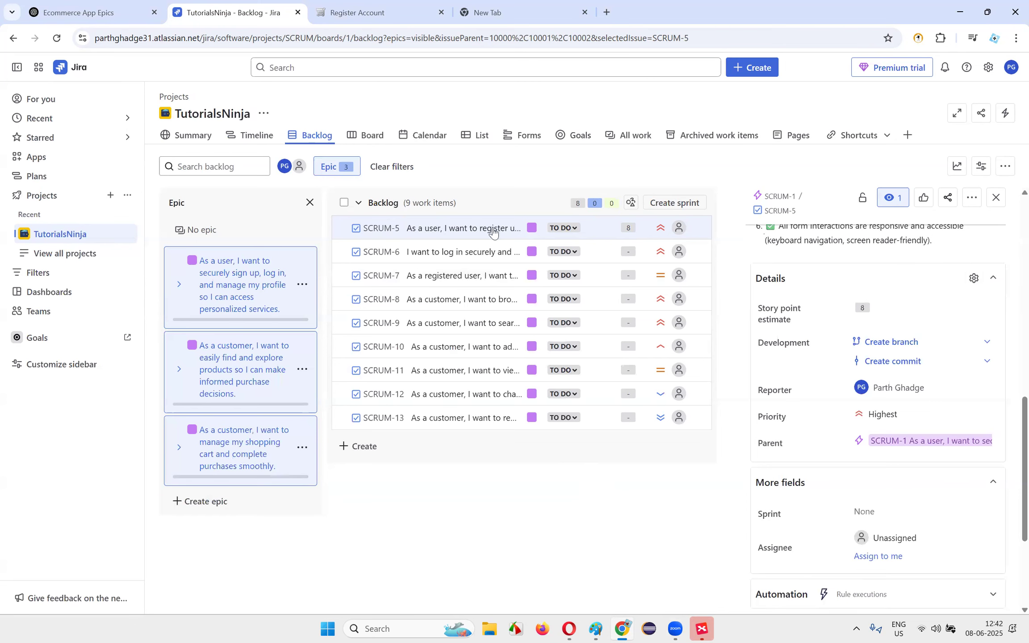
pyautogui.click(360, 446)
pyautogui.click(392, 466)
pyautogui.click(771, 68)
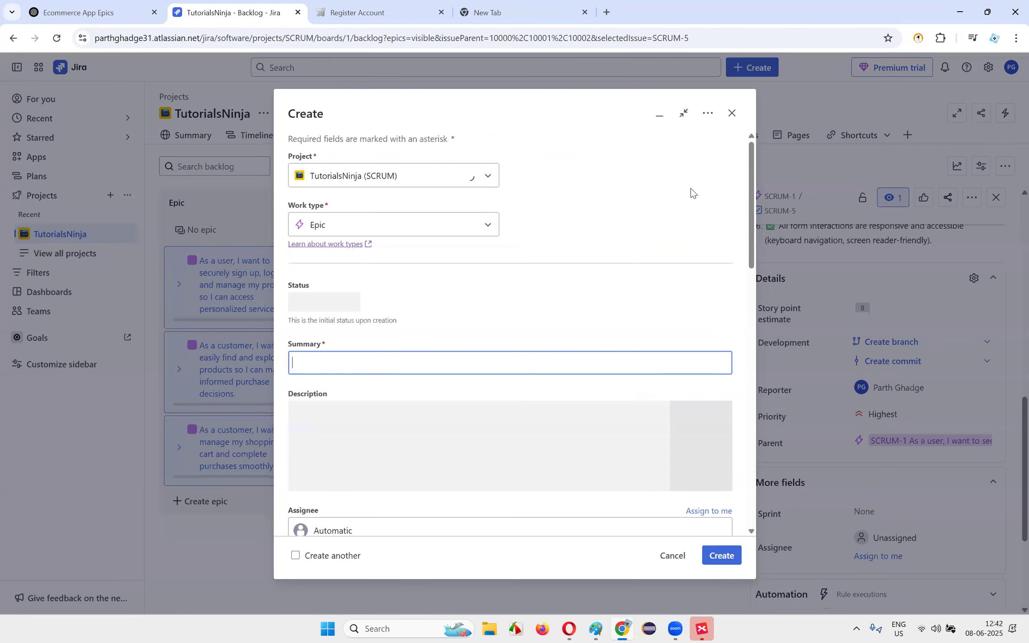
pyautogui.click(732, 113)
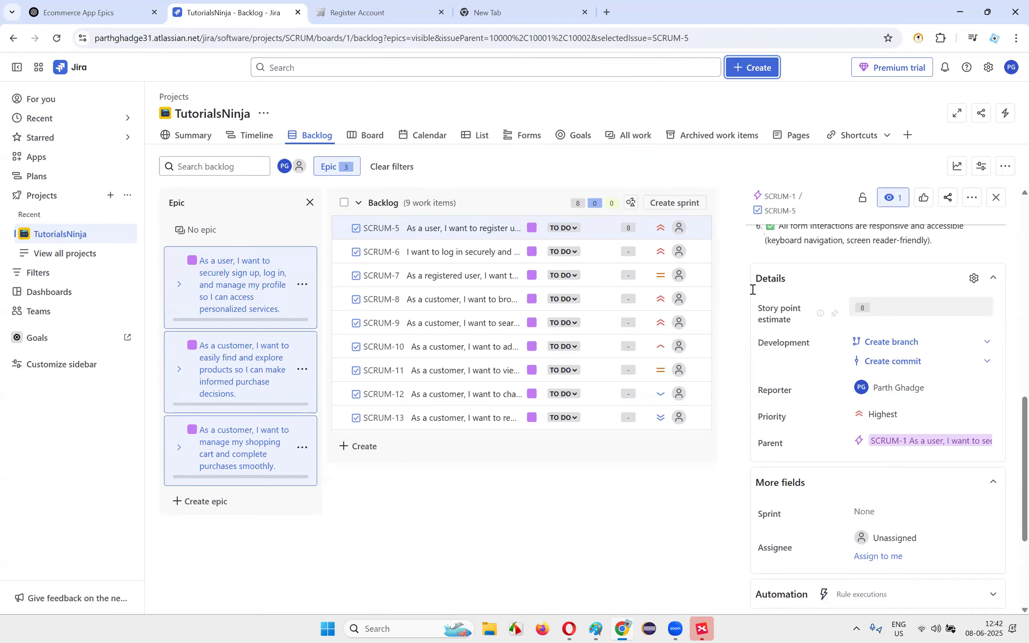
pyautogui.click(364, 451)
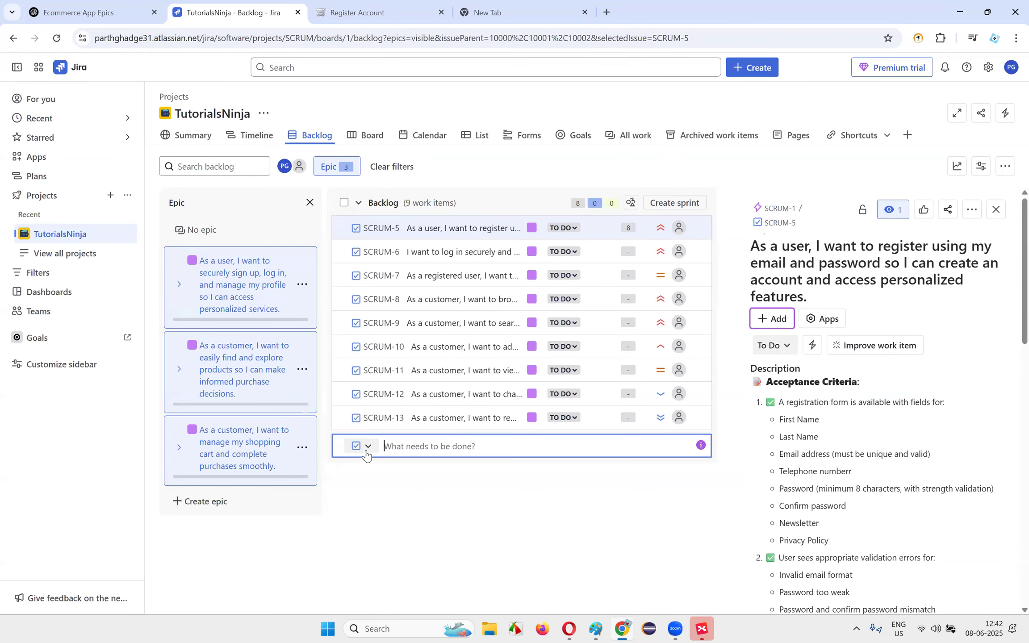
pyautogui.click(673, 468)
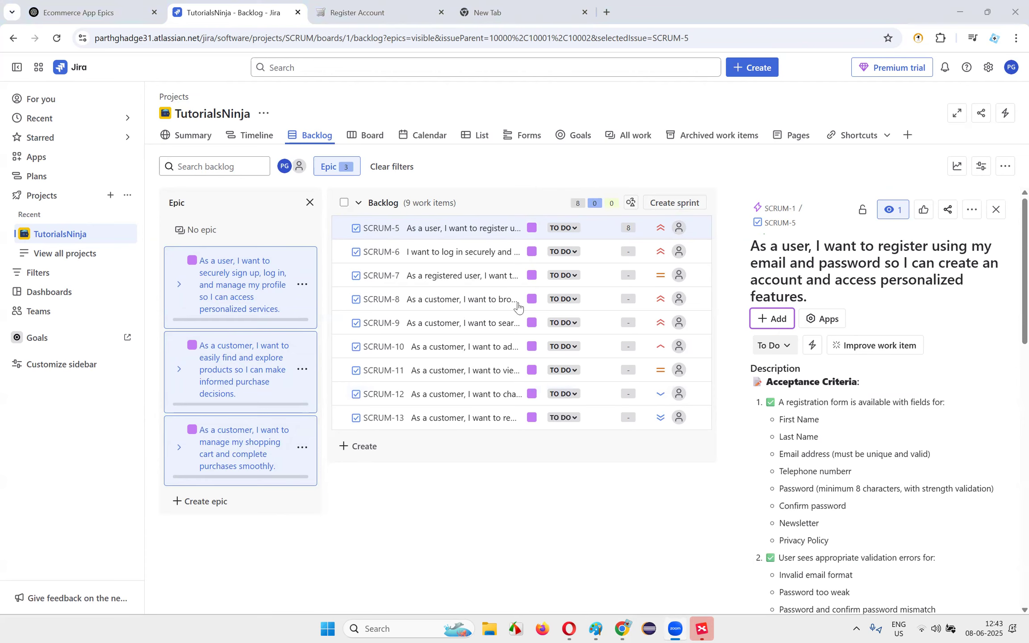
# - Look through SCRUM-5's description and return to ChatGPT to compare "Backlog Refinement" with "Backlog Grooming"
pyautogui.scroll(-15, 901, 447)
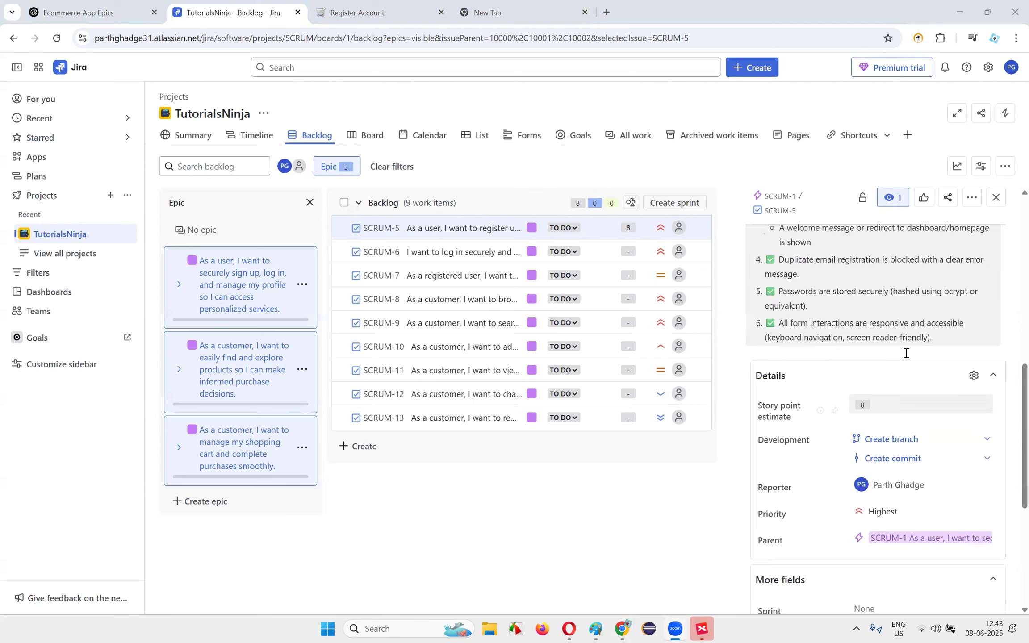
pyautogui.scroll(15, 897, 385)
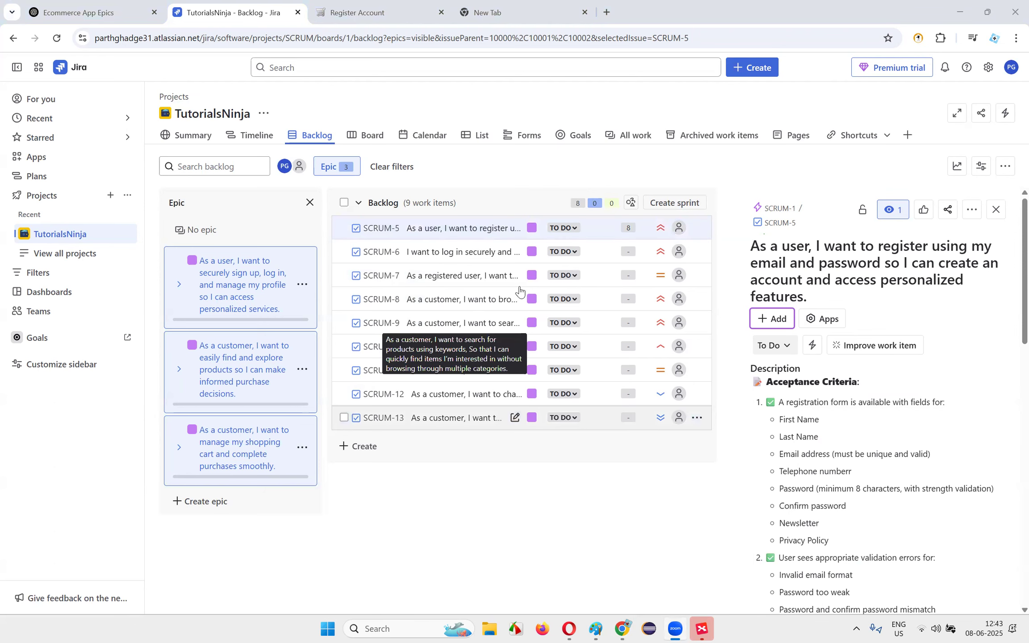
pyautogui.click(94, 13)
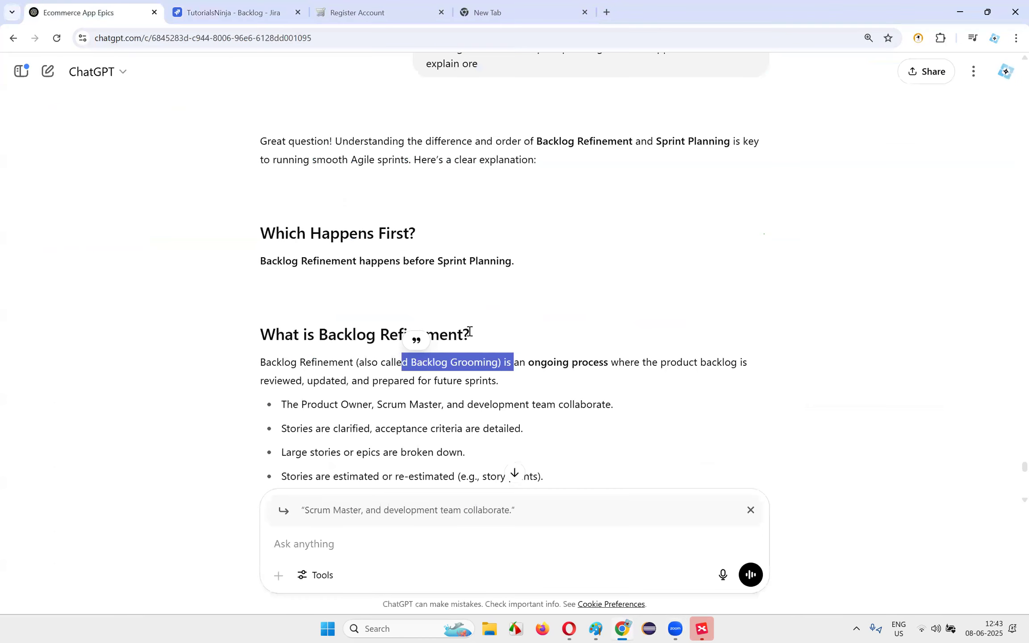
pyautogui.moveTo(343, 336); pyautogui.dragTo(470, 332)
pyautogui.moveTo(411, 361); pyautogui.dragTo(493, 365)
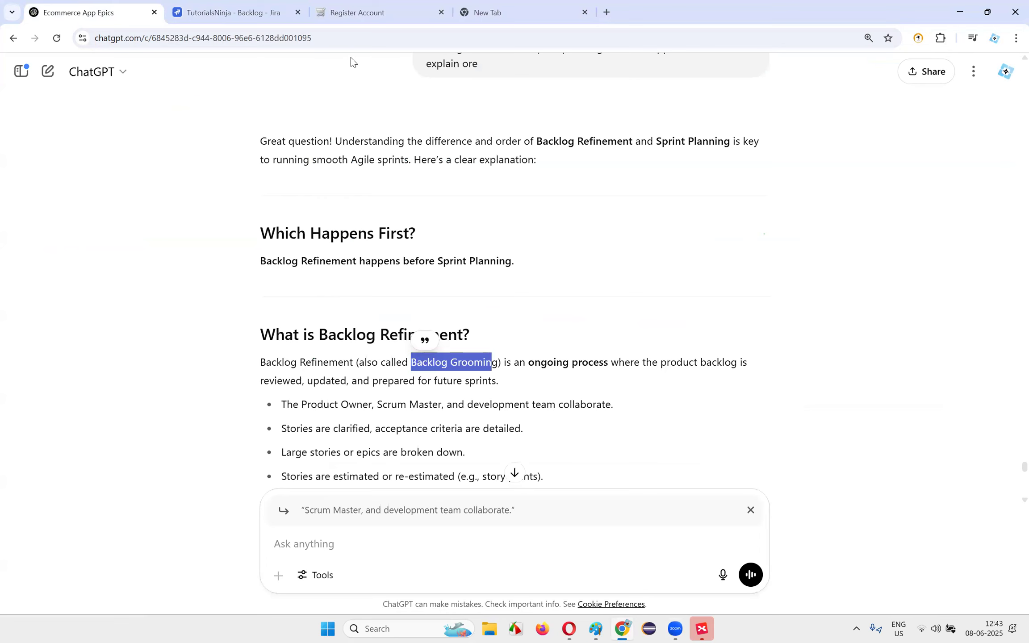
# - Return to Jira and review SCRUM-5's acceptance criteria together with its story point estimate and priority
pyautogui.hotkey('ctrl', 'Tab')
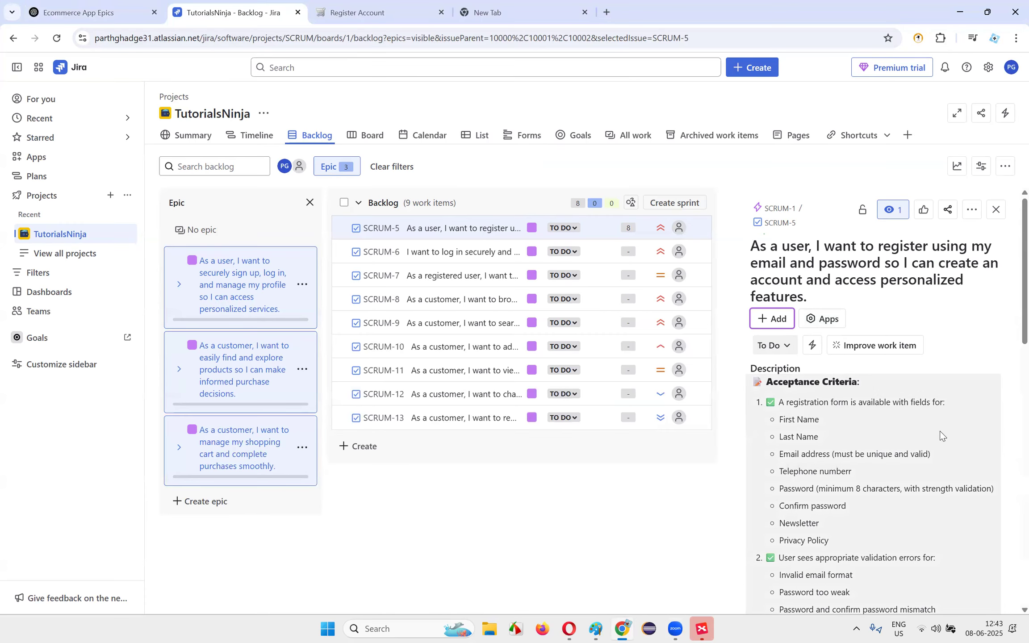
pyautogui.scroll(-8, 922, 436)
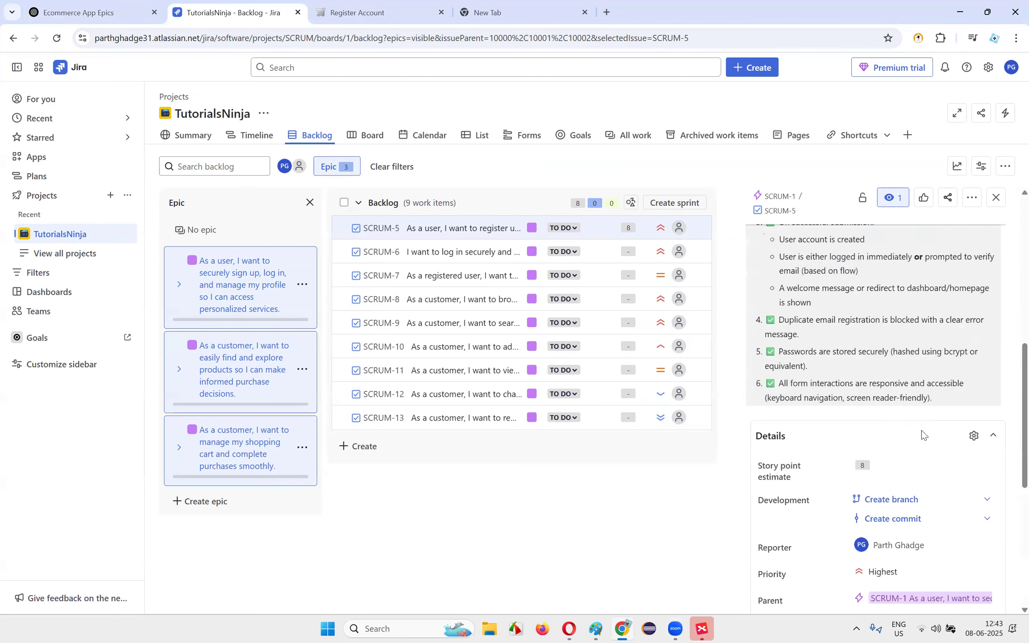
pyautogui.scroll(-4, 922, 436)
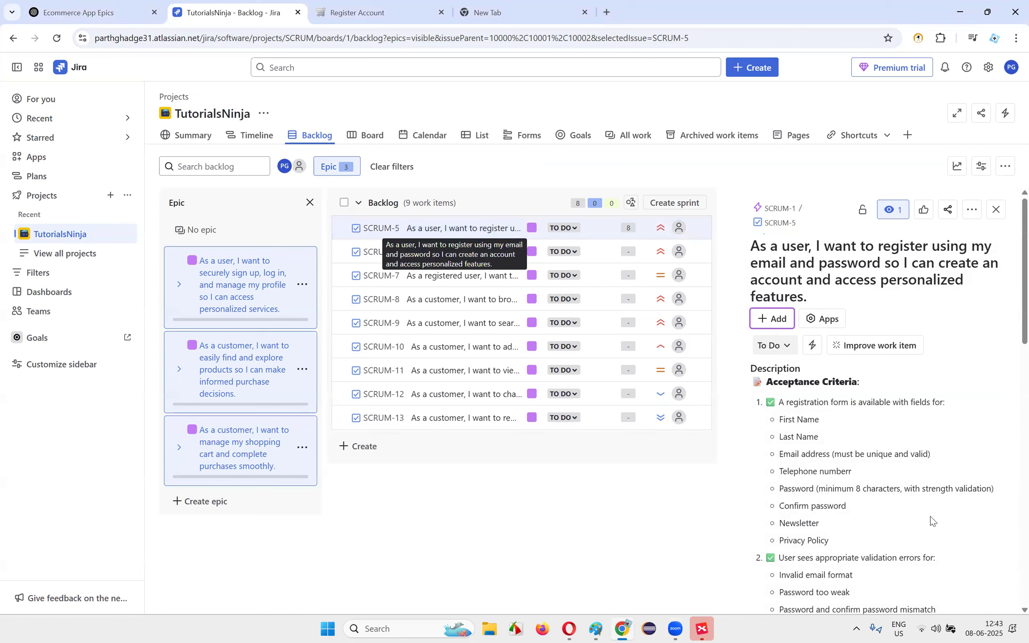
pyautogui.scroll(-8, 932, 371)
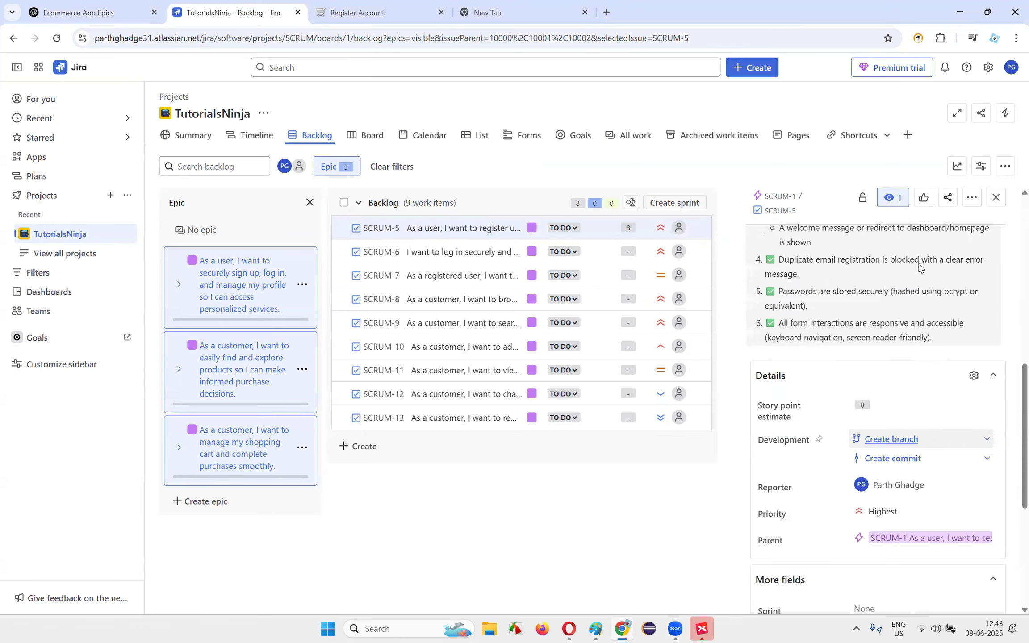
pyautogui.scroll(7, 915, 437)
pyautogui.scroll(-5, 908, 538)
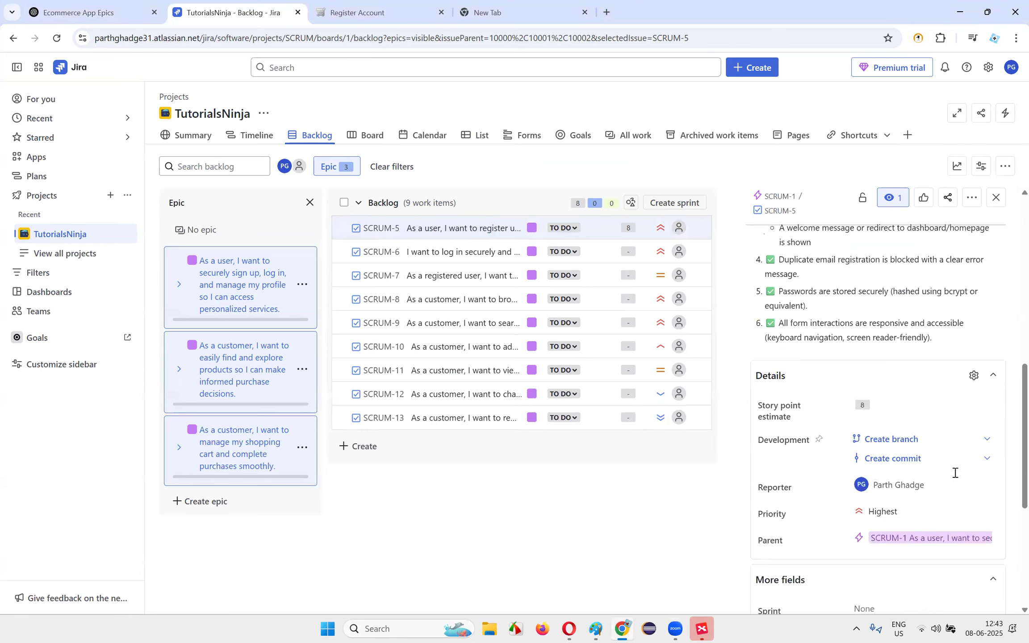
pyautogui.scroll(4, 482, 255)
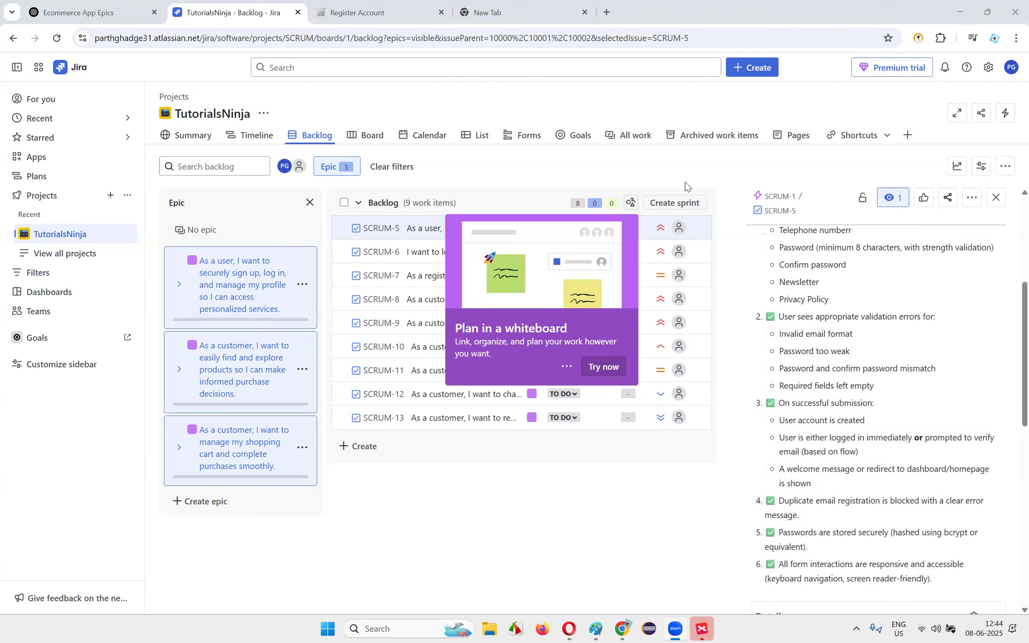
# - Create an empty sprint from the backlog, look over its planning area, and delete the sprint
pyautogui.click(686, 204)
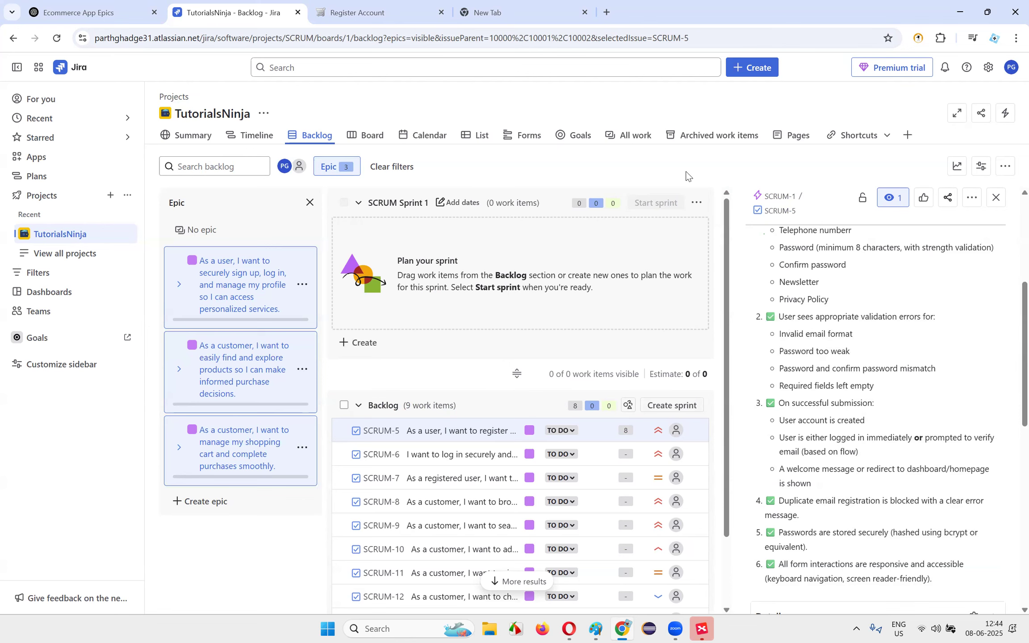
pyautogui.scroll(-2, 553, 309)
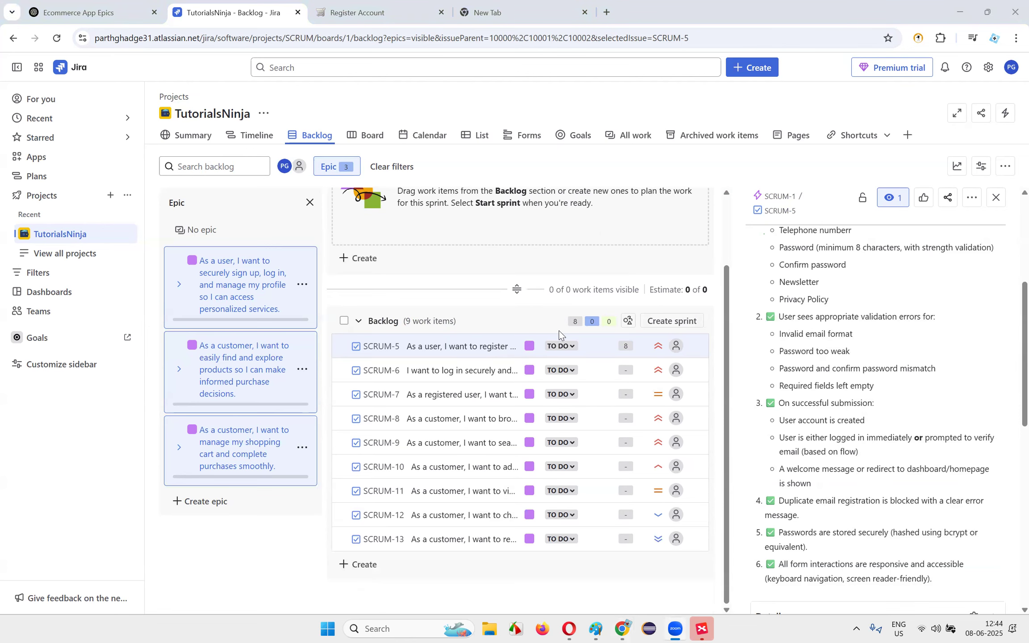
pyautogui.scroll(2, 559, 331)
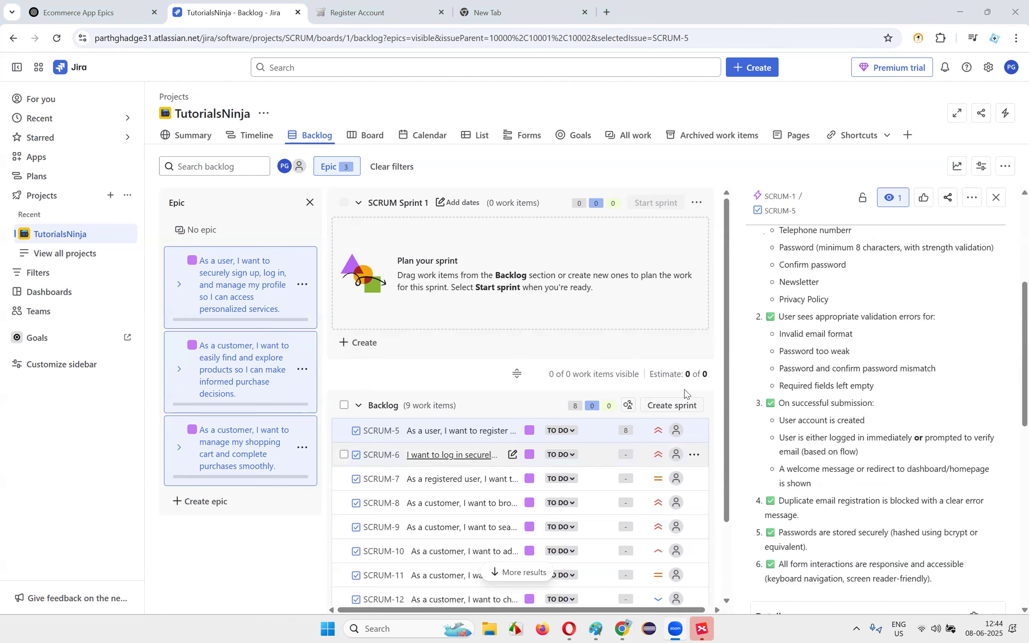
pyautogui.scroll(-2, 592, 420)
pyautogui.scroll(2, 688, 493)
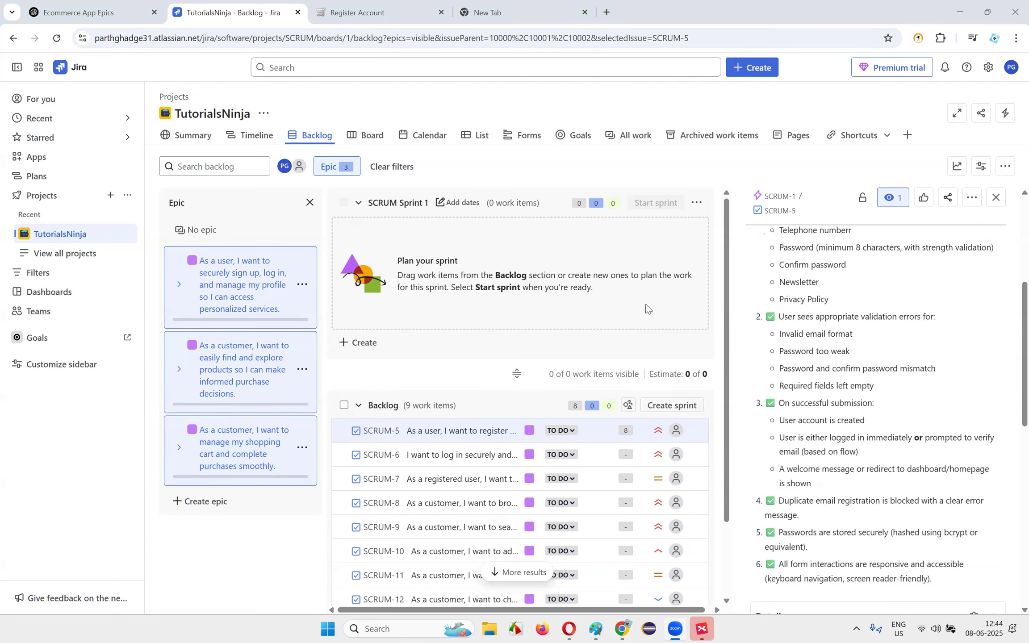
pyautogui.click(696, 202)
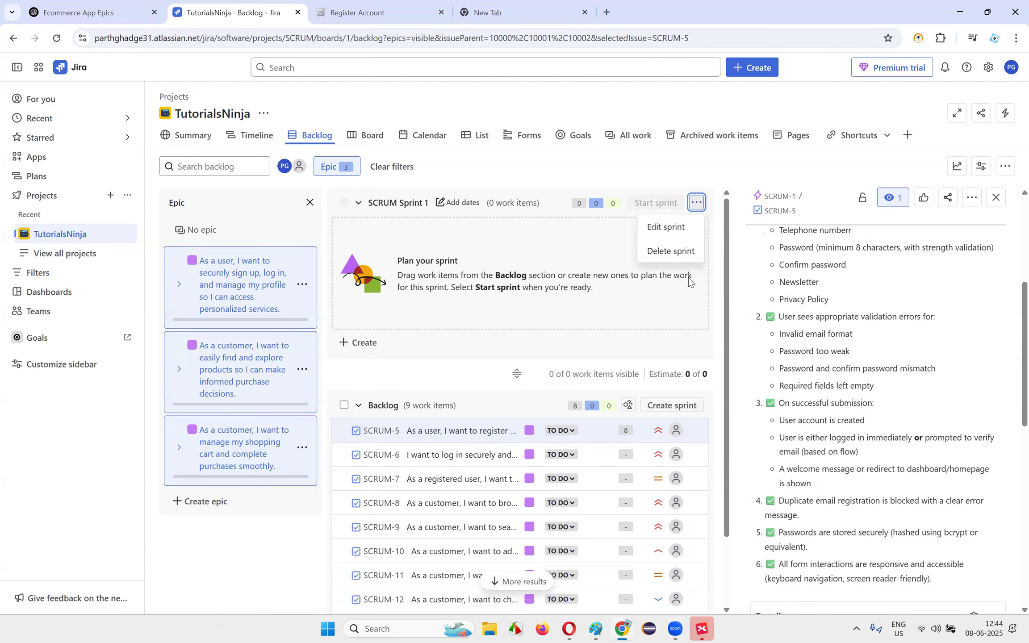
pyautogui.click(681, 249)
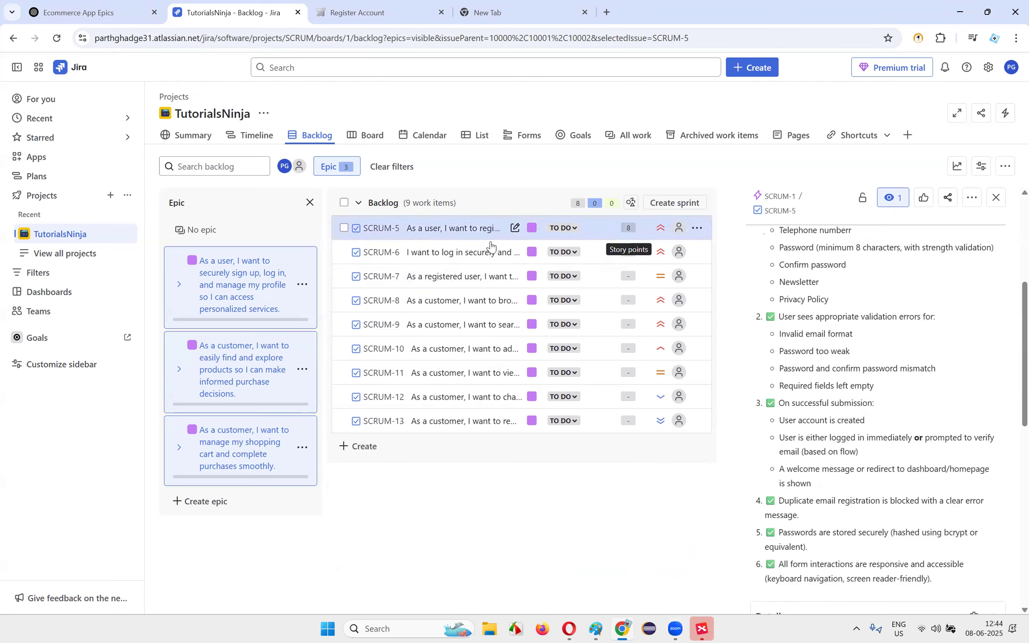
# - Open the secure login story SCRUM-6 and go to its details
pyautogui.click(474, 252)
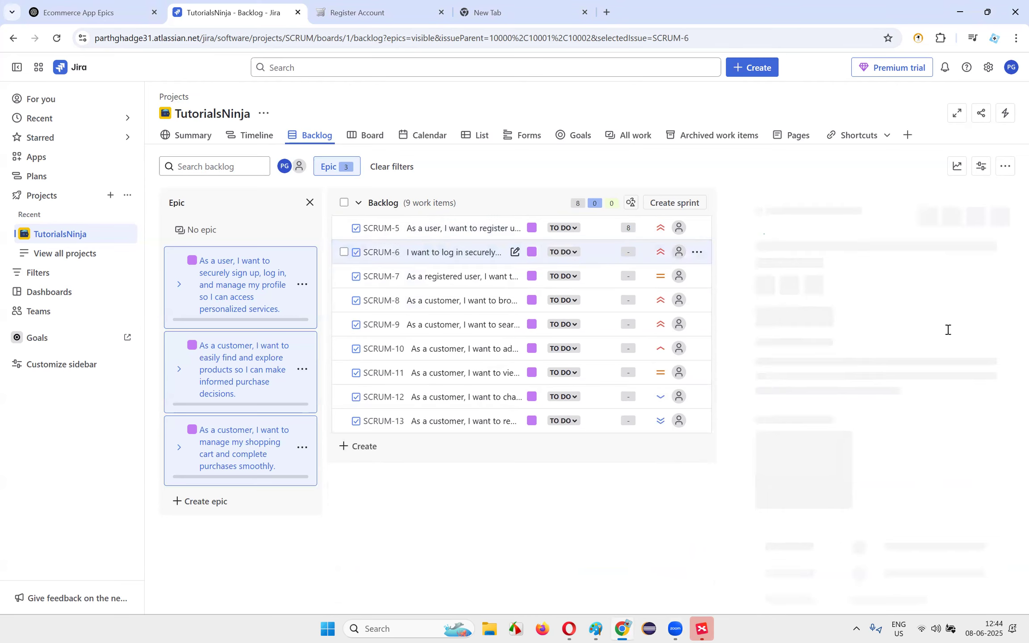
pyautogui.scroll(-15, 868, 350)
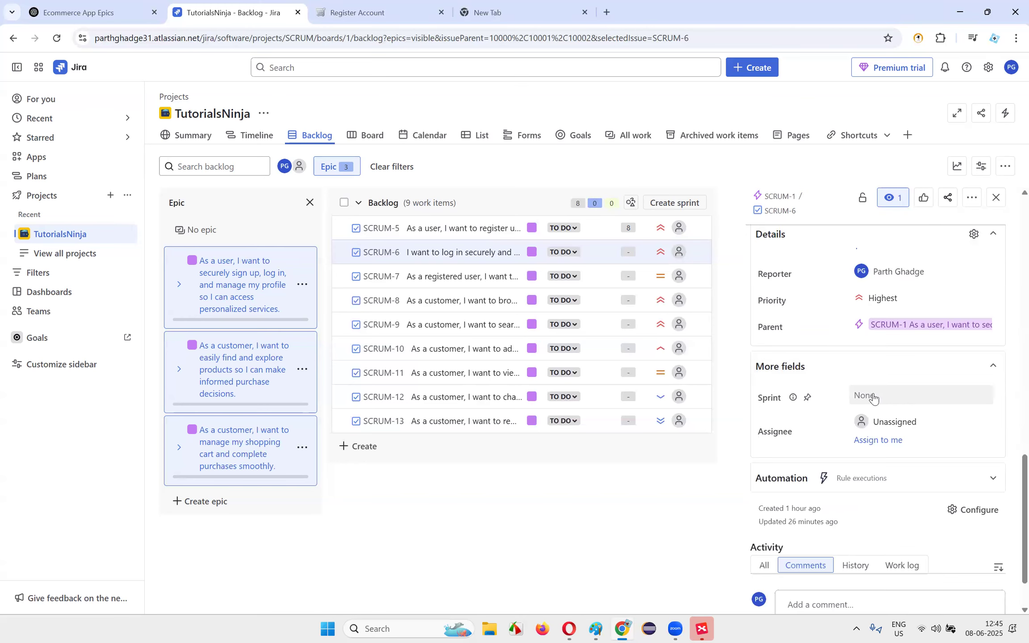
pyautogui.click(874, 399)
pyautogui.write('5')
pyautogui.click(835, 422)
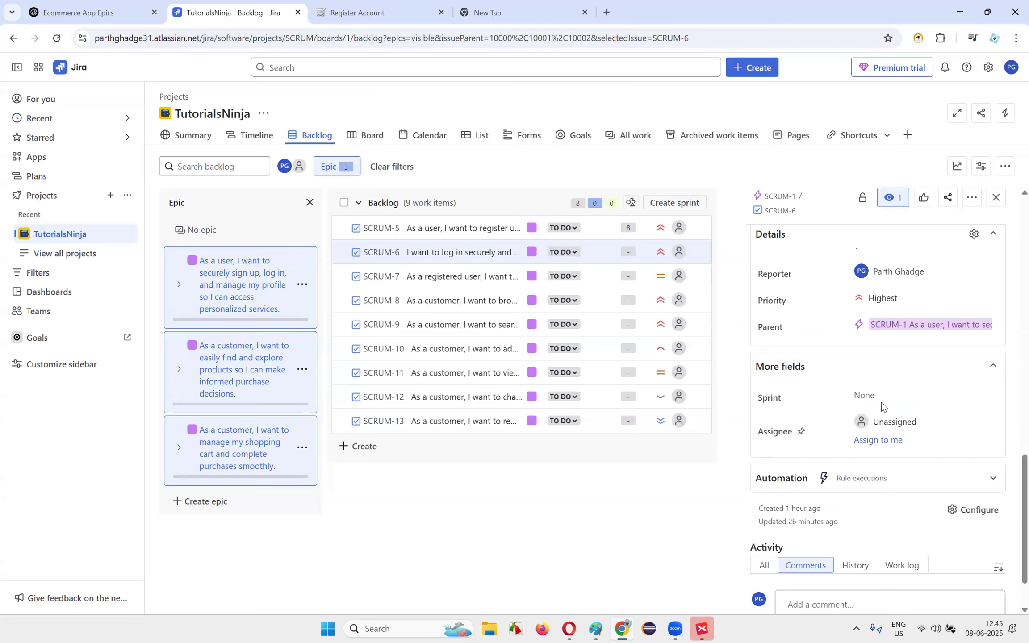
pyautogui.click(880, 404)
pyautogui.write('5')
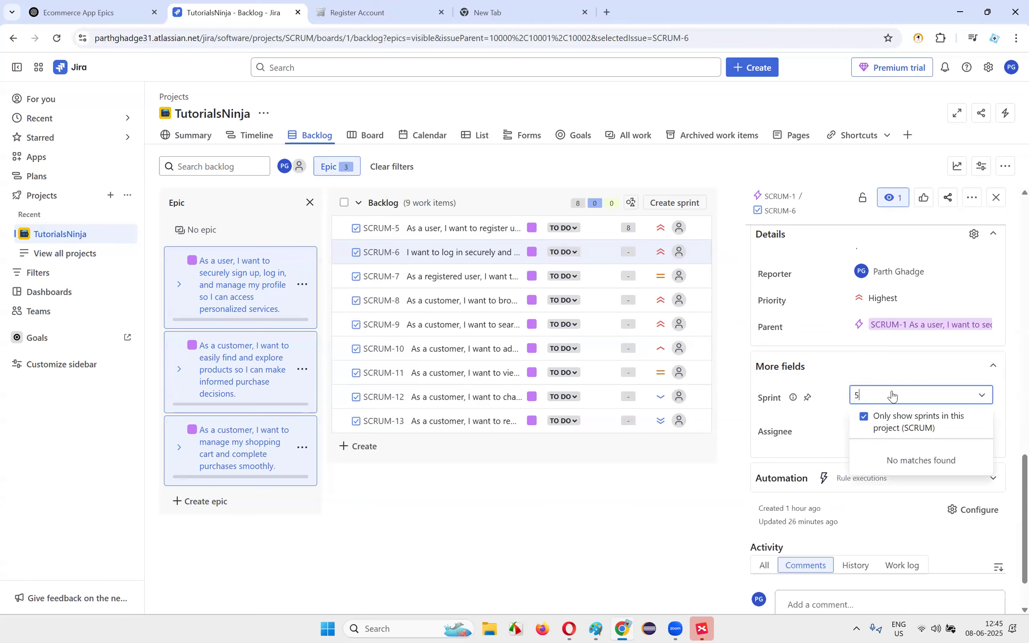
pyautogui.press('Escape')
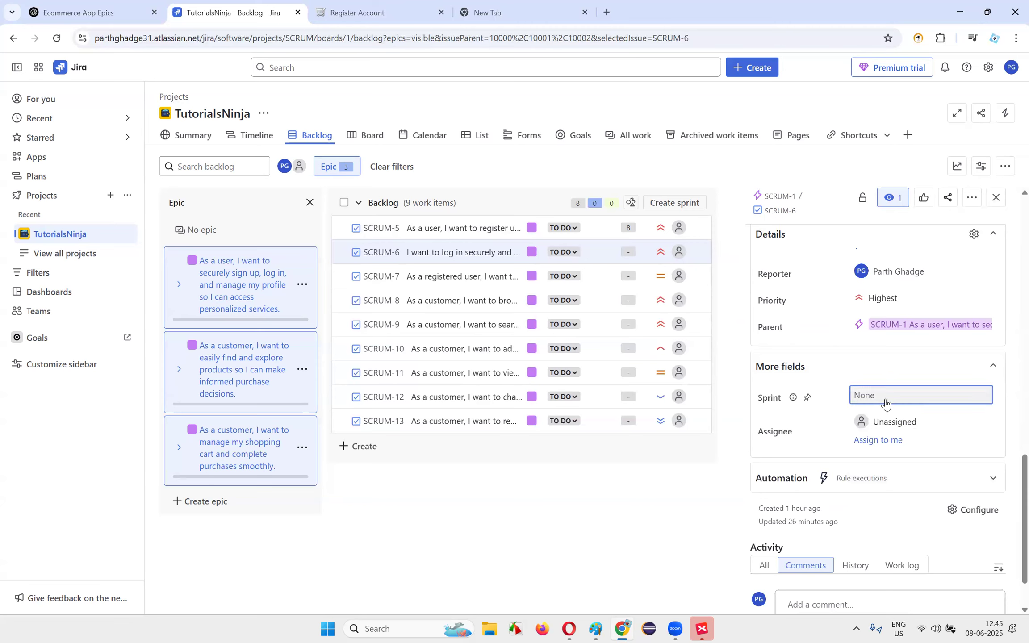
pyautogui.click(886, 403)
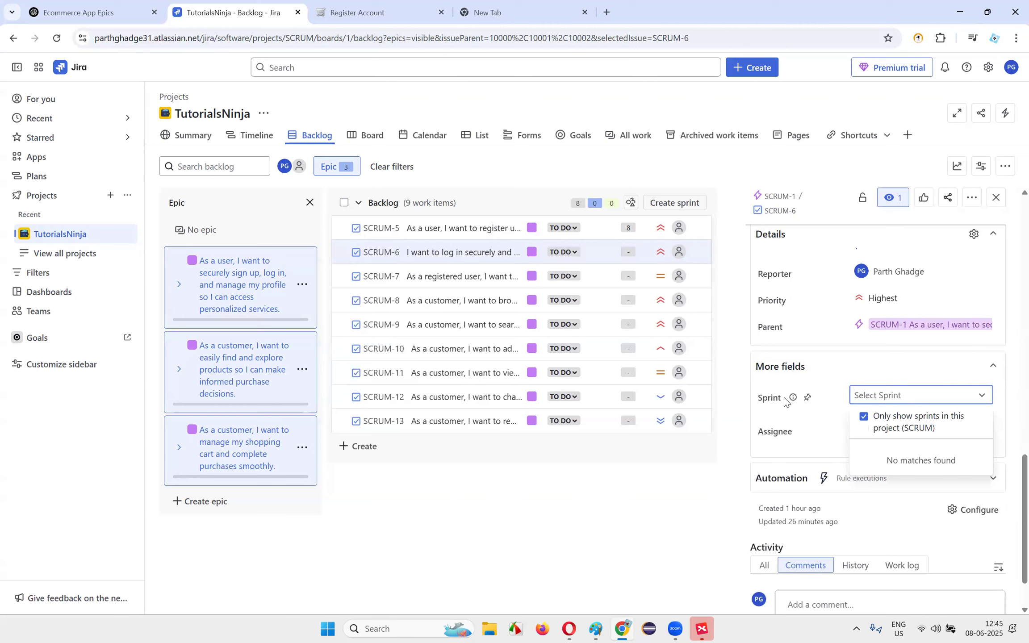
pyautogui.click(880, 374)
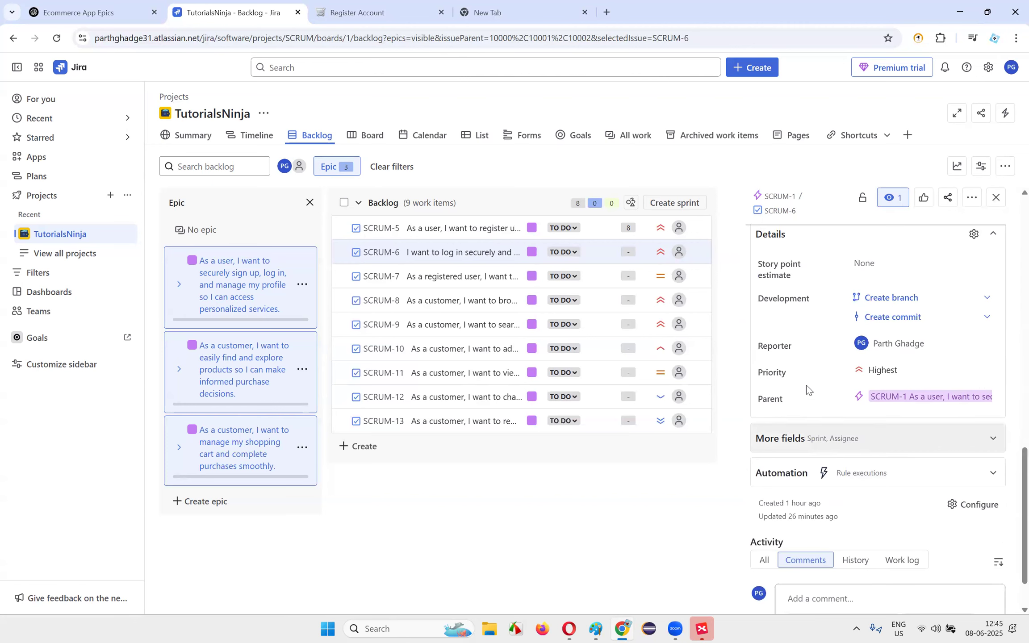
# - Set the story point estimate of the secure login story SCRUM-6 to 5
pyautogui.scroll(3, 870, 373)
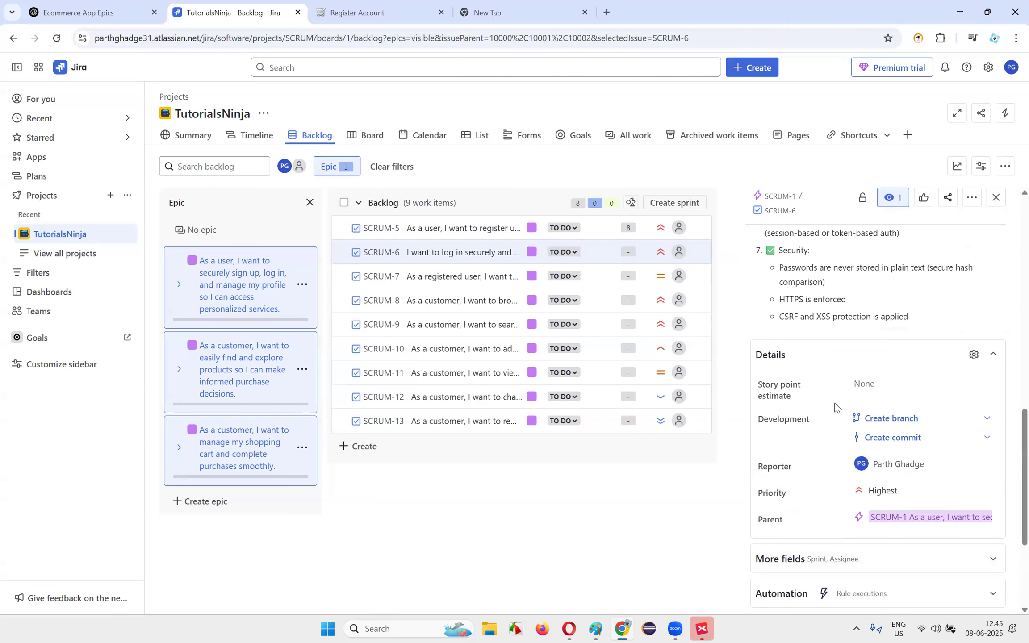
pyautogui.click(908, 383)
pyautogui.write('5')
pyautogui.click(958, 404)
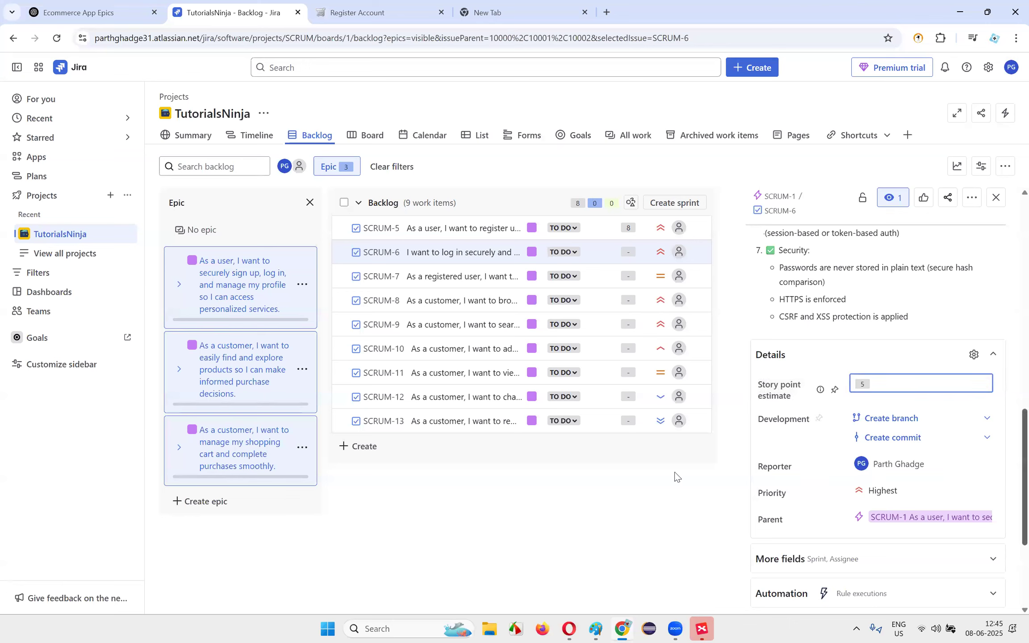
# - Look over the password reset story SCRUM-7 and set its story point estimate to 5
pyautogui.click(465, 276)
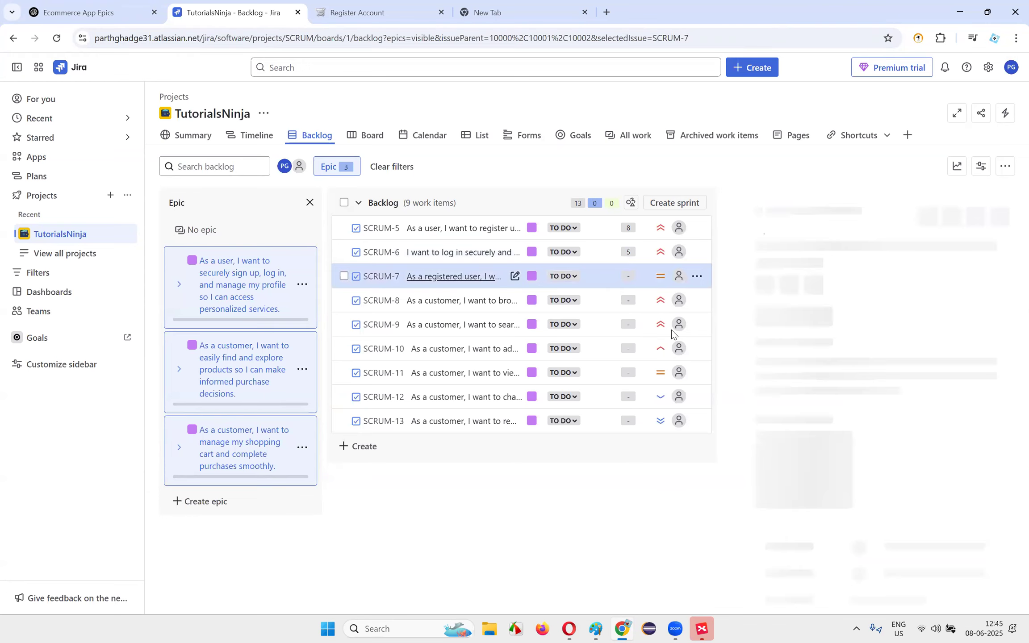
pyautogui.scroll(-5, 956, 357)
pyautogui.scroll(5, 932, 332)
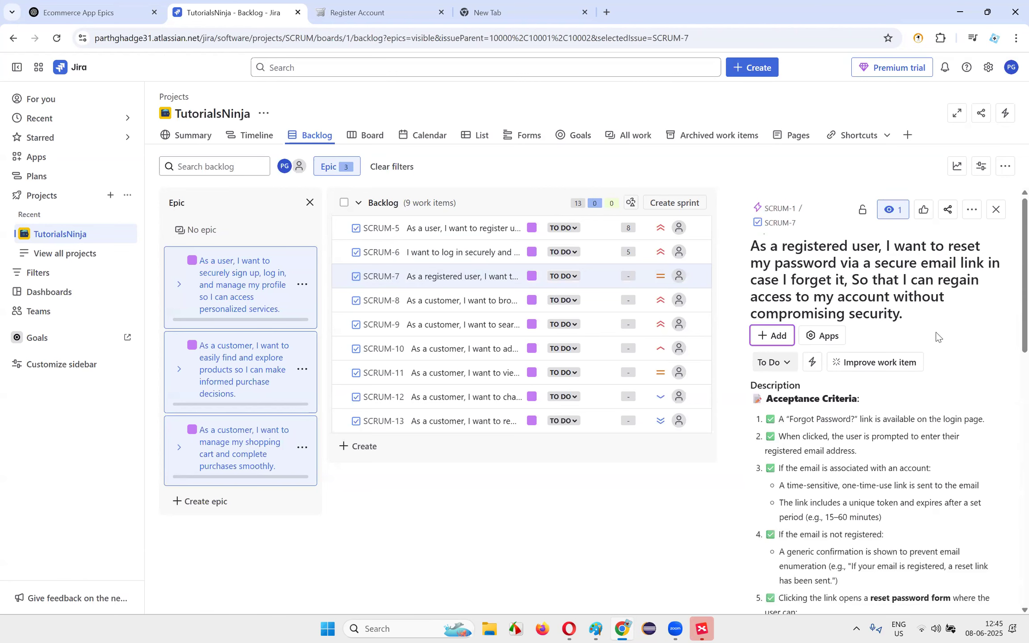
pyautogui.scroll(-5, 936, 337)
pyautogui.scroll(-5, 871, 357)
pyautogui.click(870, 356)
pyautogui.write('5')
pyautogui.click(962, 378)
# - Set the story point estimate of SCRUM-8, the story about browsing products by category, to 5
pyautogui.click(460, 301)
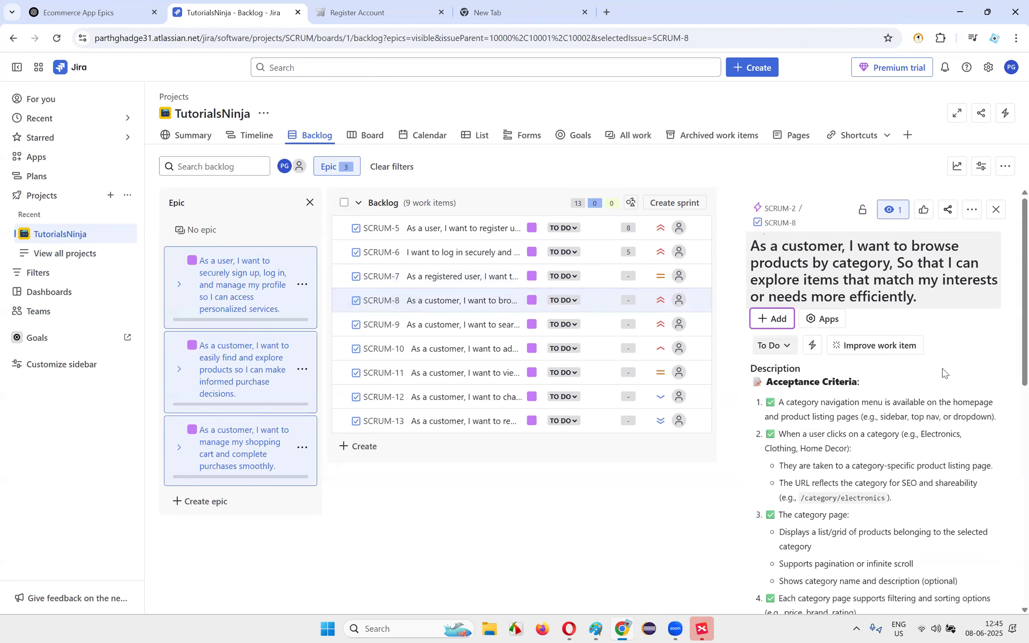
pyautogui.scroll(-8, 891, 335)
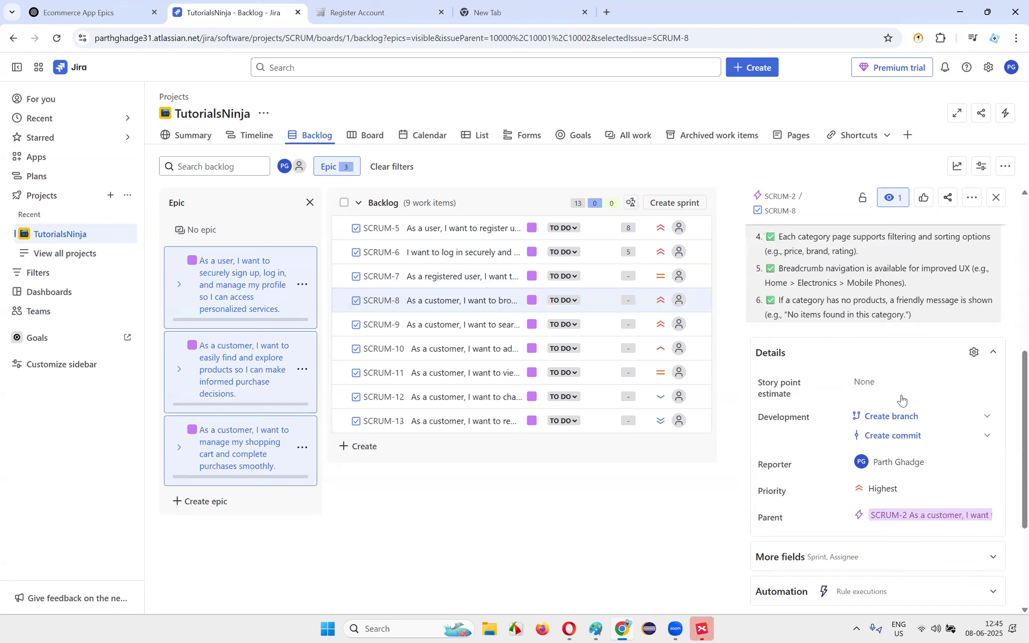
pyautogui.click(875, 380)
pyautogui.write('5')
pyautogui.click(960, 406)
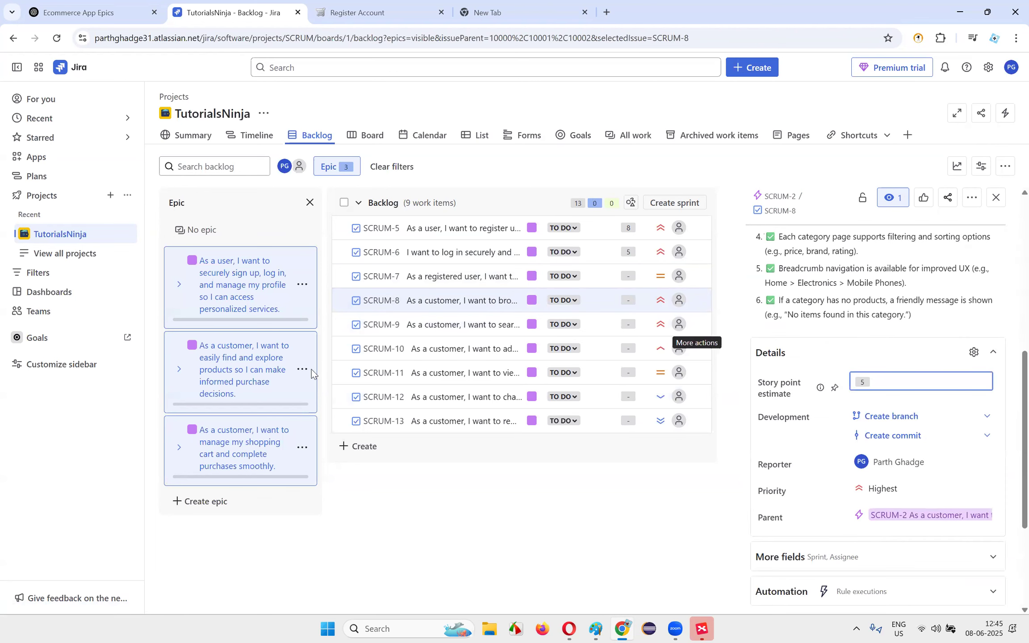
# - Set the story point estimate of the product search story SCRUM-9 to 3
pyautogui.click(452, 328)
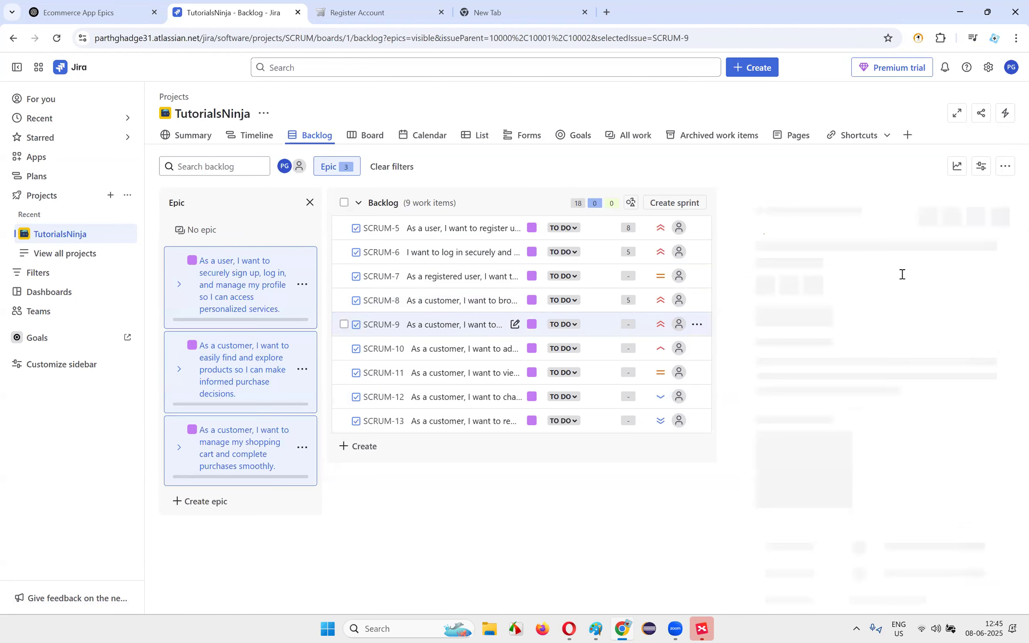
pyautogui.scroll(-8, 875, 401)
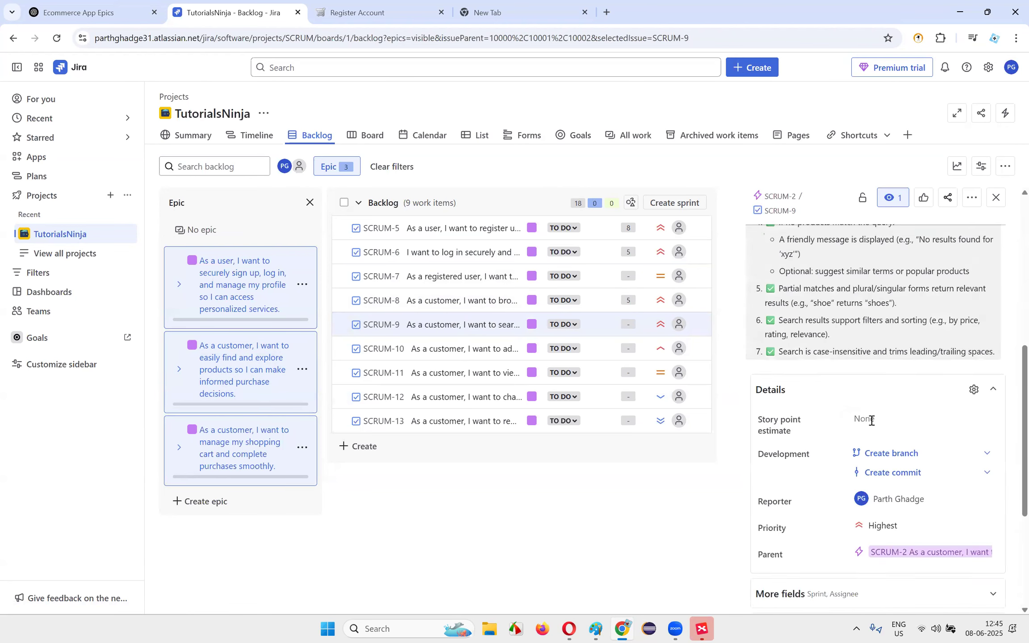
pyautogui.click(873, 420)
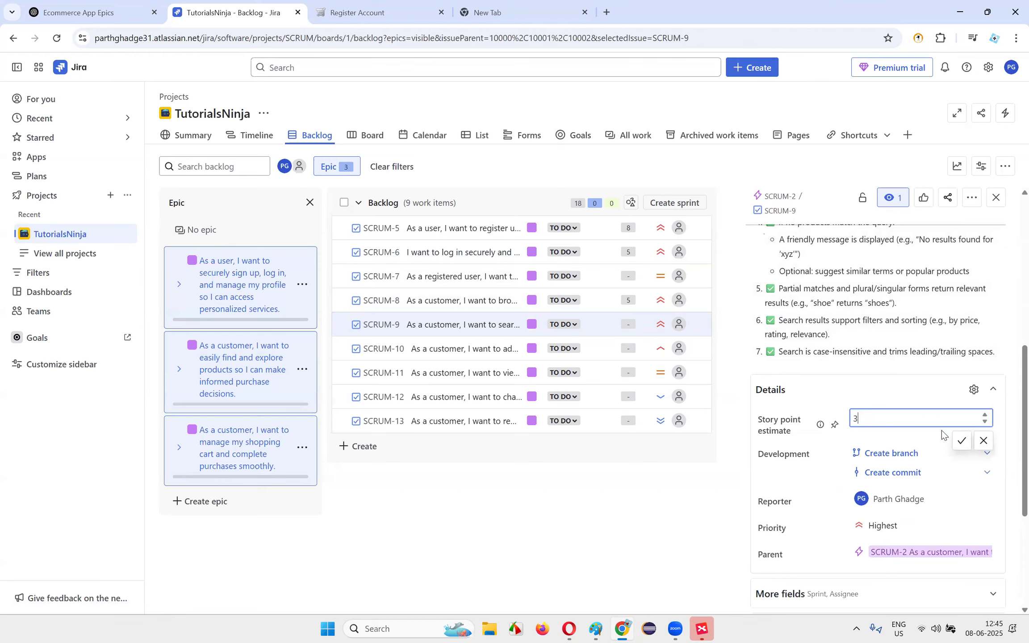
pyautogui.press('Return')
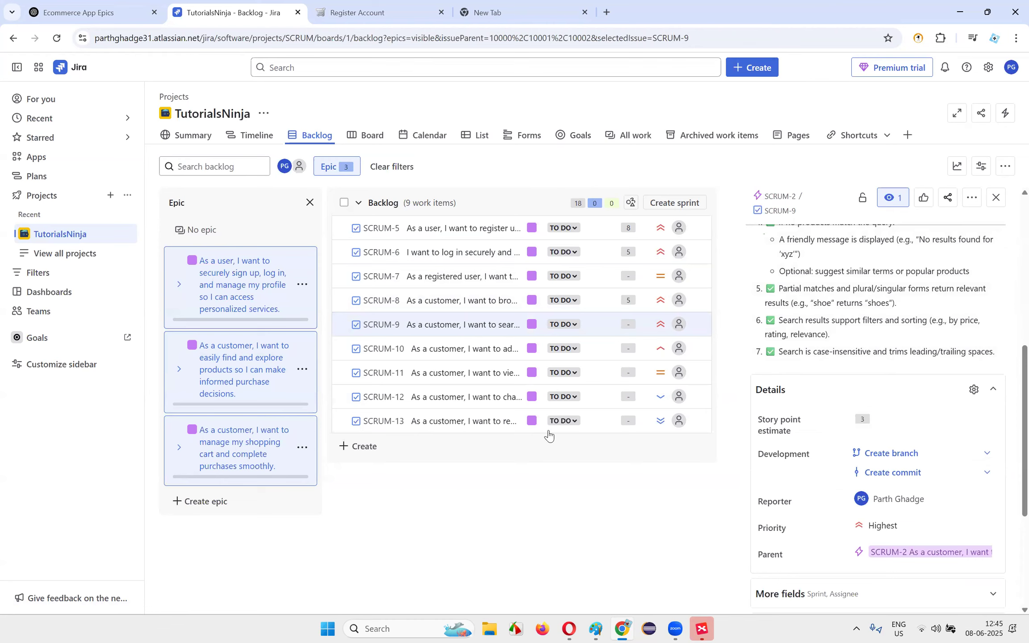
# - Set the story point estimate of SCRUM-10, the story about adding products to the cart, to 5
pyautogui.click(474, 372)
pyautogui.click(475, 353)
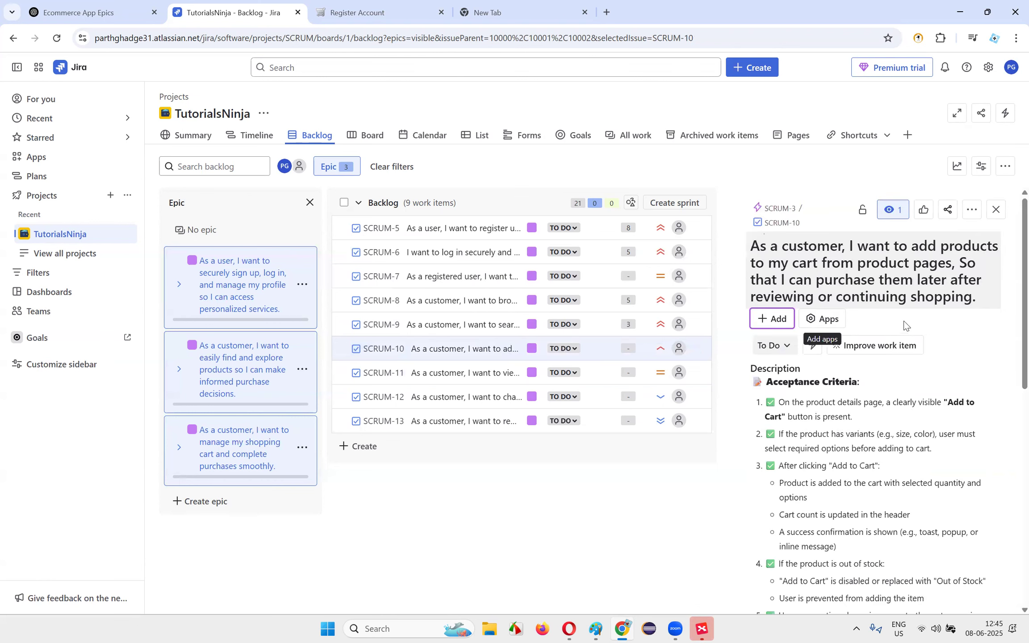
pyautogui.scroll(-10, 902, 330)
pyautogui.scroll(-4, 884, 311)
pyautogui.click(882, 307)
pyautogui.write('5')
# - Set the story point estimate of SCRUM-11, the story about viewing the cart contents, to 2
pyautogui.click(485, 376)
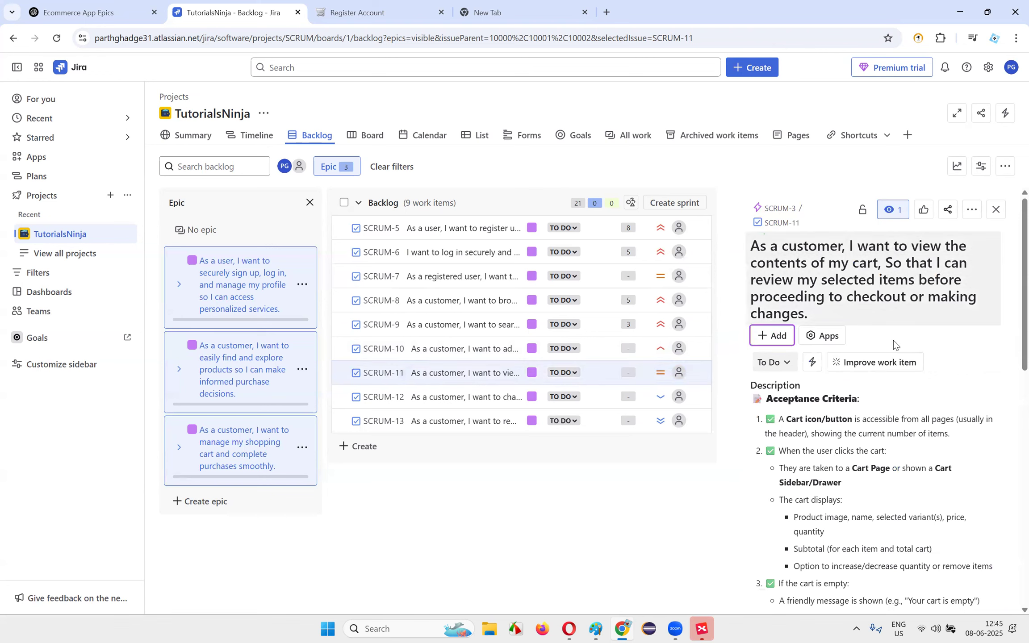
pyautogui.scroll(-8, 884, 415)
pyautogui.click(880, 411)
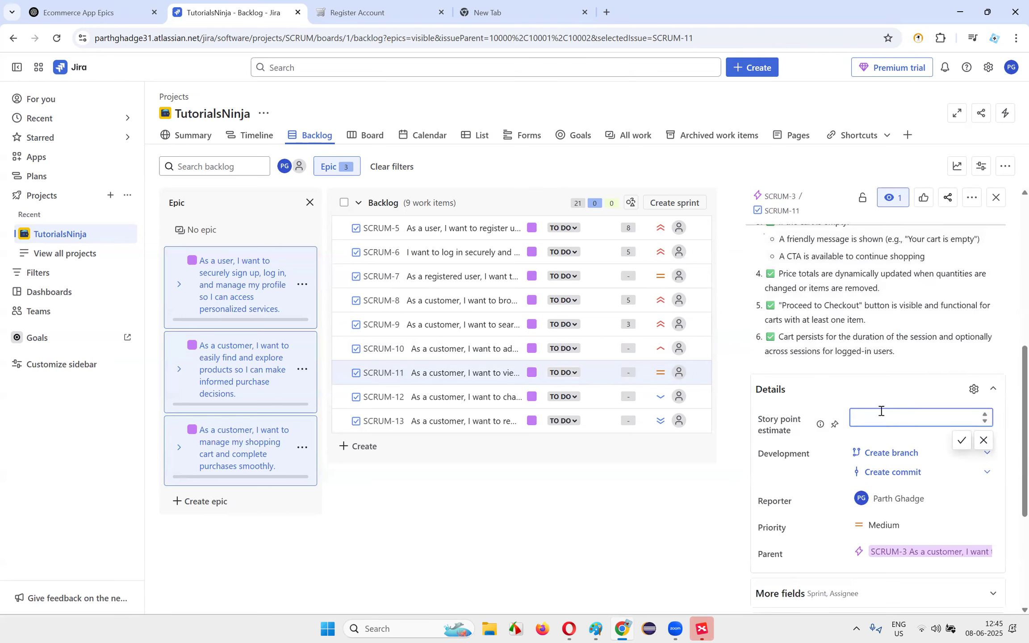
pyautogui.write('2')
pyautogui.press('Return')
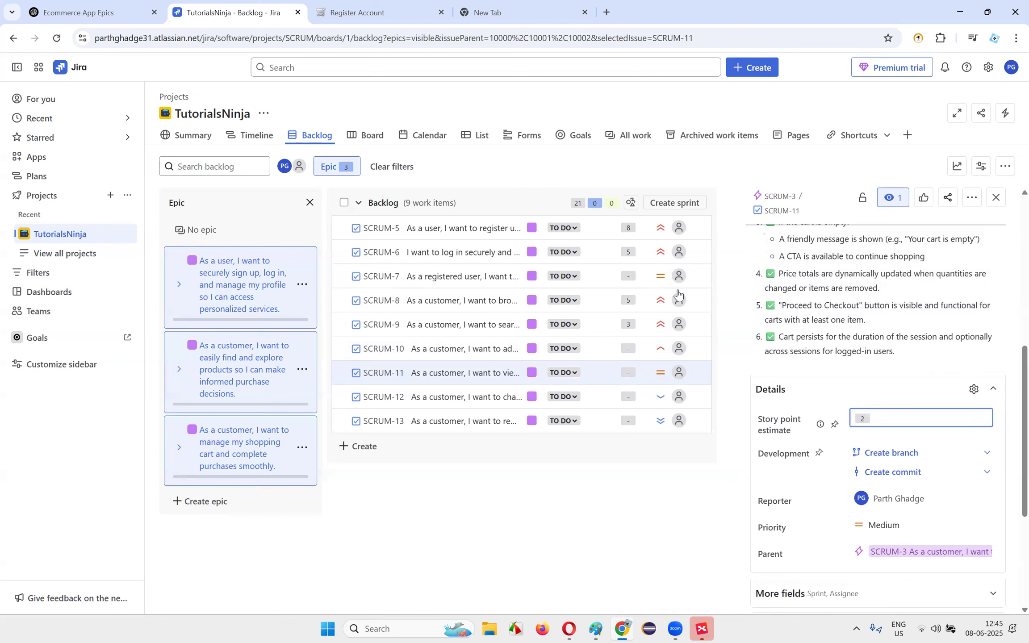
# - Set the story point estimate of the low-priority cart story SCRUM-12 to 1
pyautogui.click(487, 396)
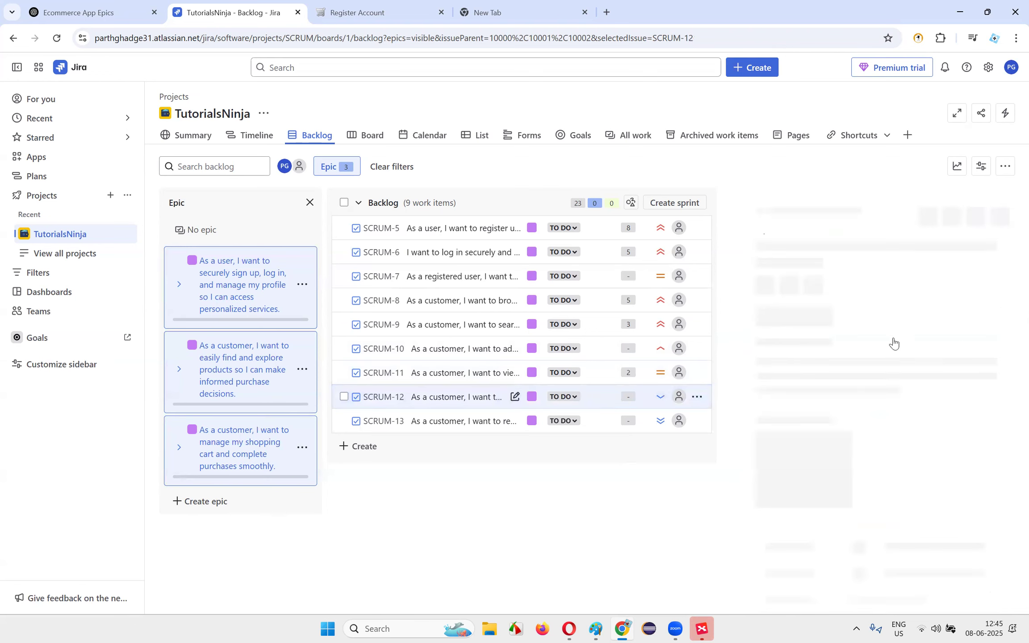
pyautogui.scroll(-8, 900, 407)
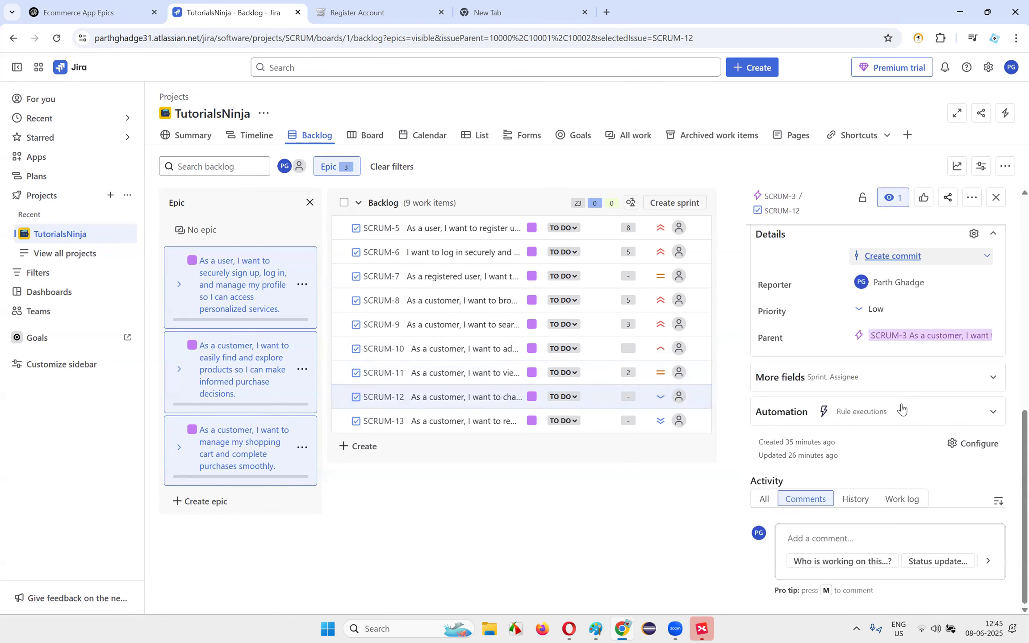
pyautogui.scroll(4, 912, 334)
pyautogui.scroll(-4, 877, 294)
pyautogui.click(870, 263)
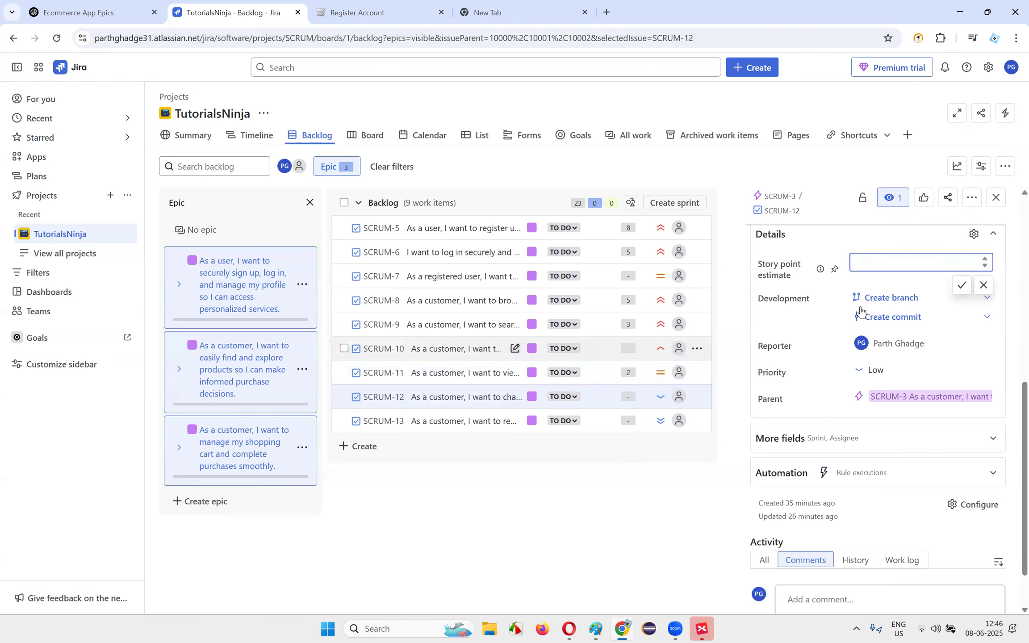
pyautogui.write('1')
pyautogui.press('Return')
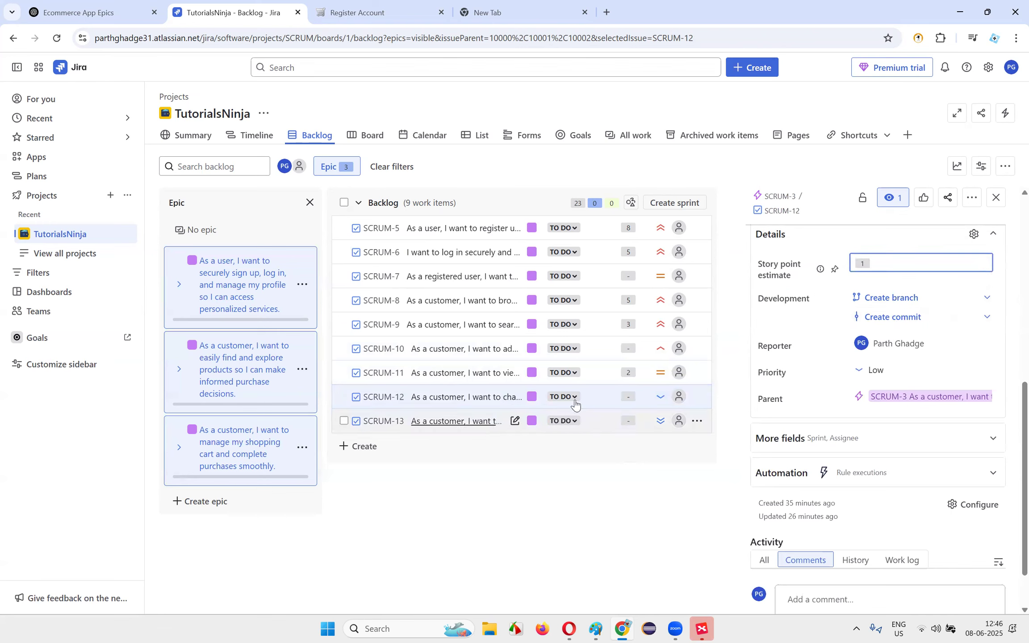
# - Set the story point estimate of SCRUM-13, the story about removing items from the cart, to 1
pyautogui.click(464, 421)
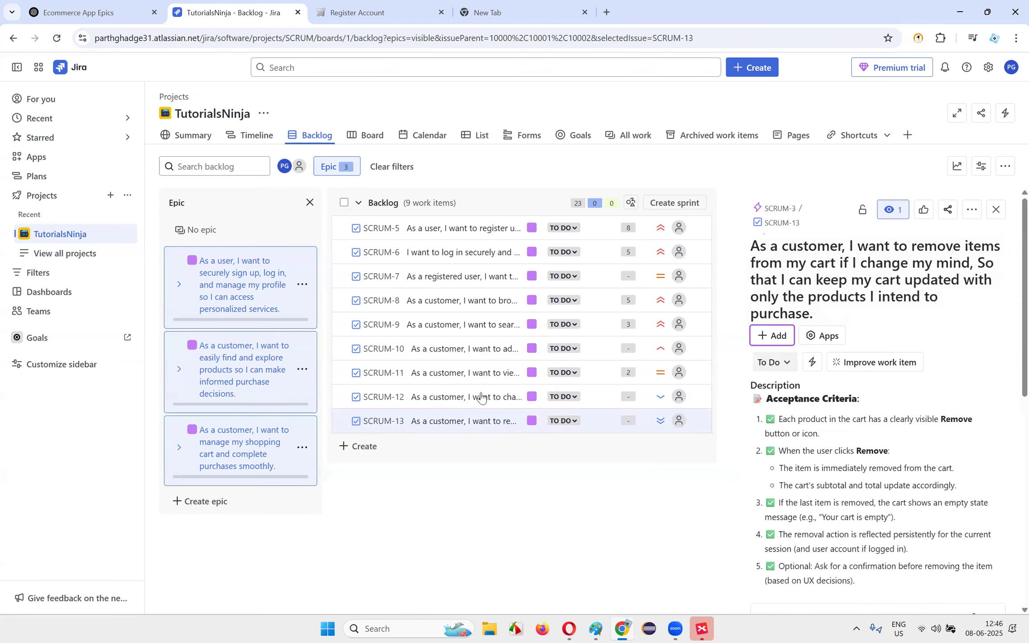
pyautogui.scroll(-5, 938, 353)
pyautogui.scroll(-3, 867, 285)
pyautogui.click(875, 285)
pyautogui.write('1')
pyautogui.press('Return')
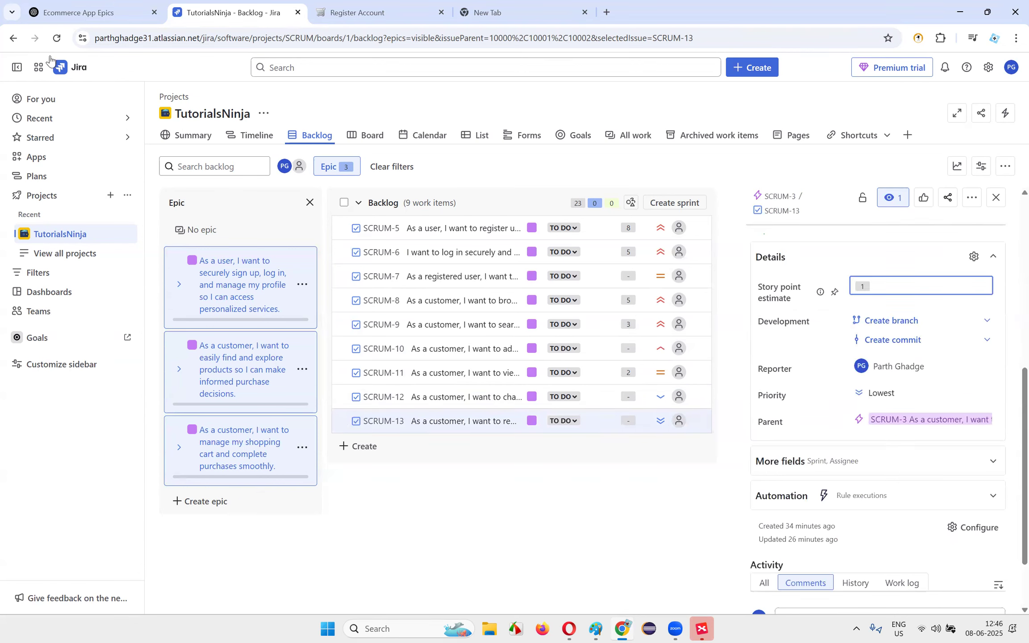
# - Reload the backlog to check the story point estimates, switching briefly to ChatGPT and back to Jira
pyautogui.click(59, 43)
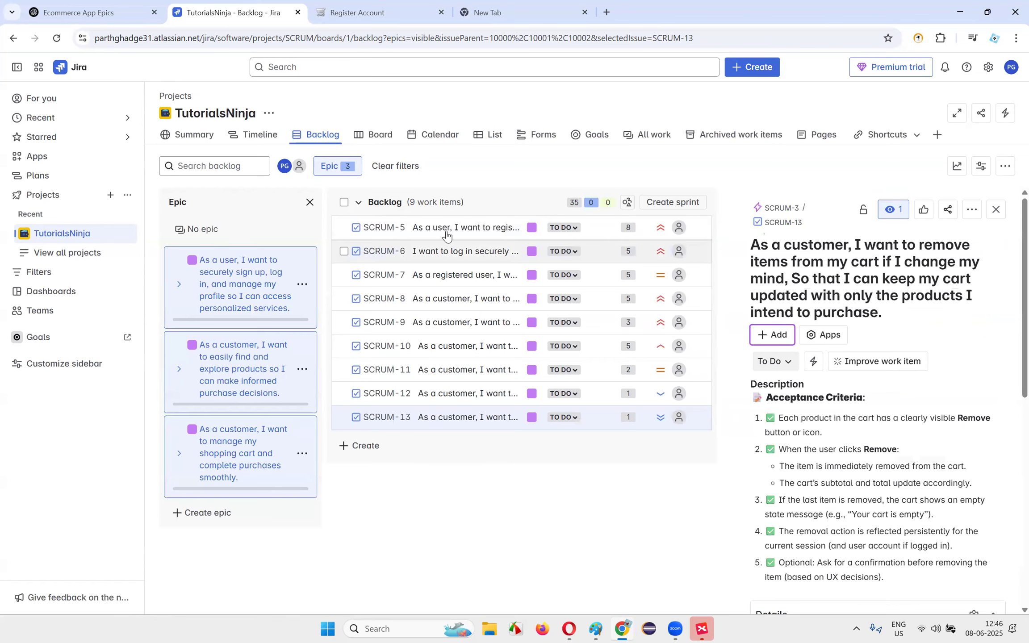
pyautogui.click(49, 2)
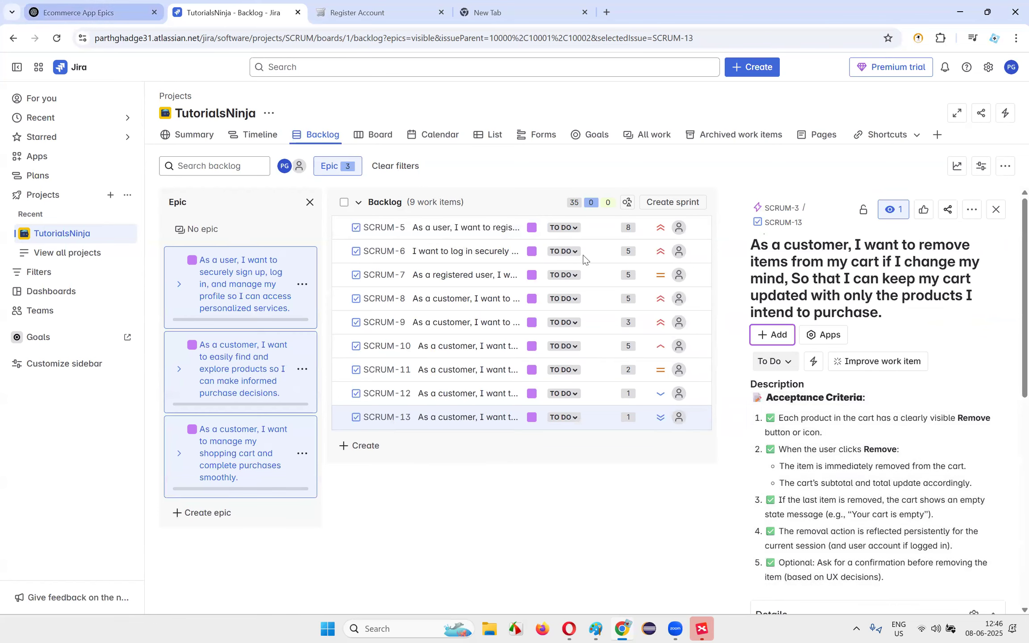
pyautogui.click(307, 2)
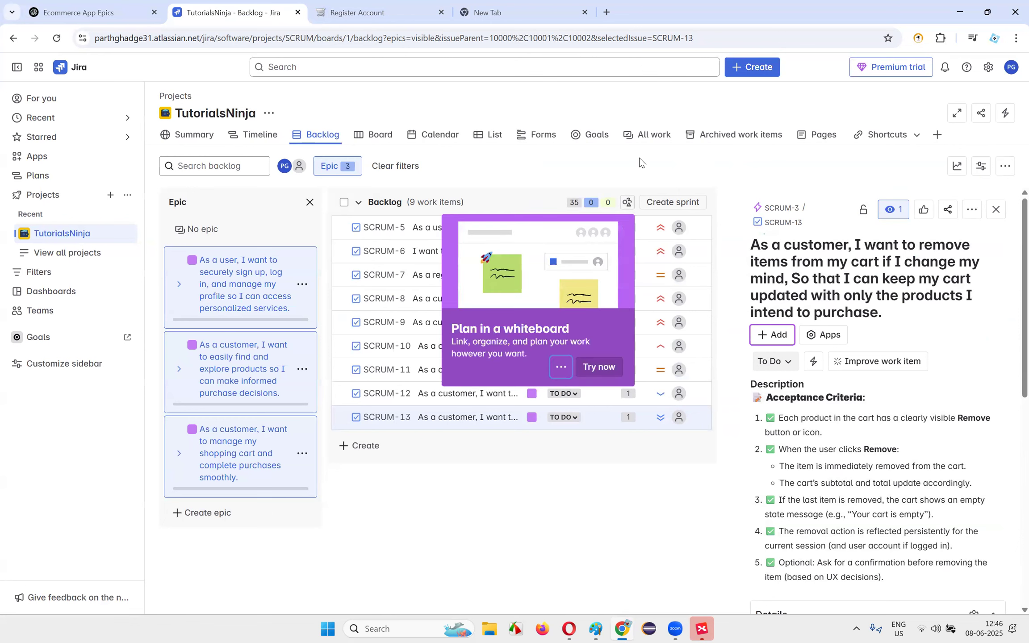
# - Create a sprint from the backlog and move SCRUM-5 and SCRUM-6 into it, with SCRUM-6 placed first
pyautogui.click(678, 203)
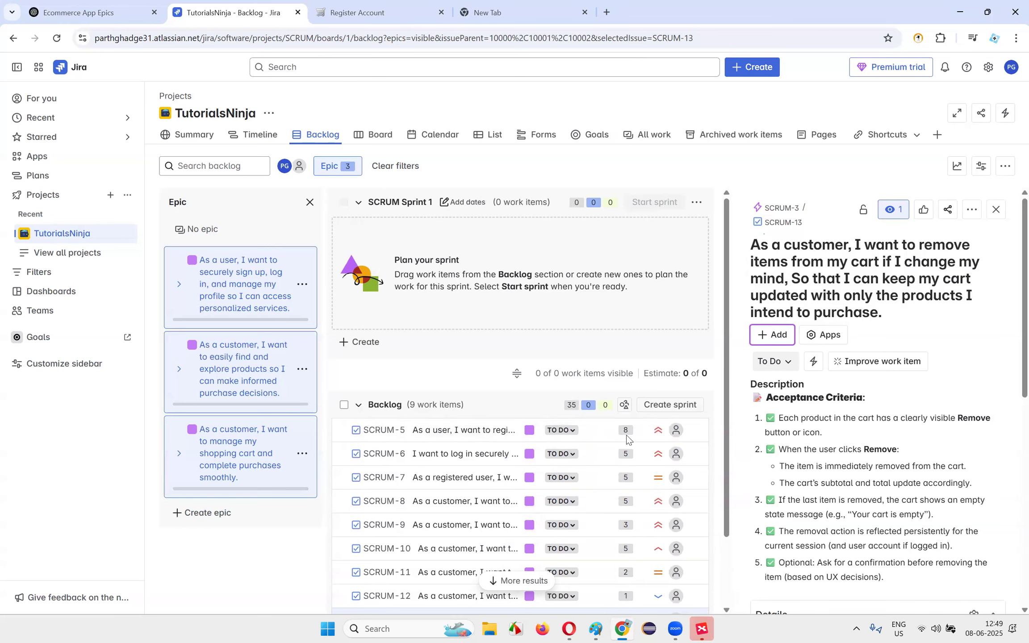
pyautogui.moveTo(589, 434); pyautogui.dragTo(586, 307)
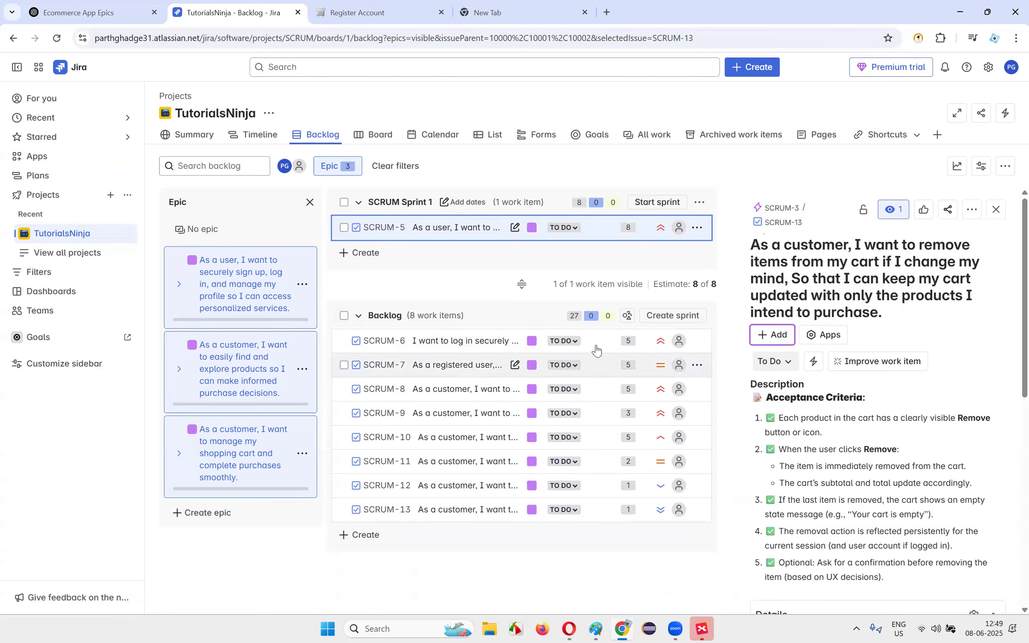
pyautogui.moveTo(595, 346); pyautogui.dragTo(570, 247)
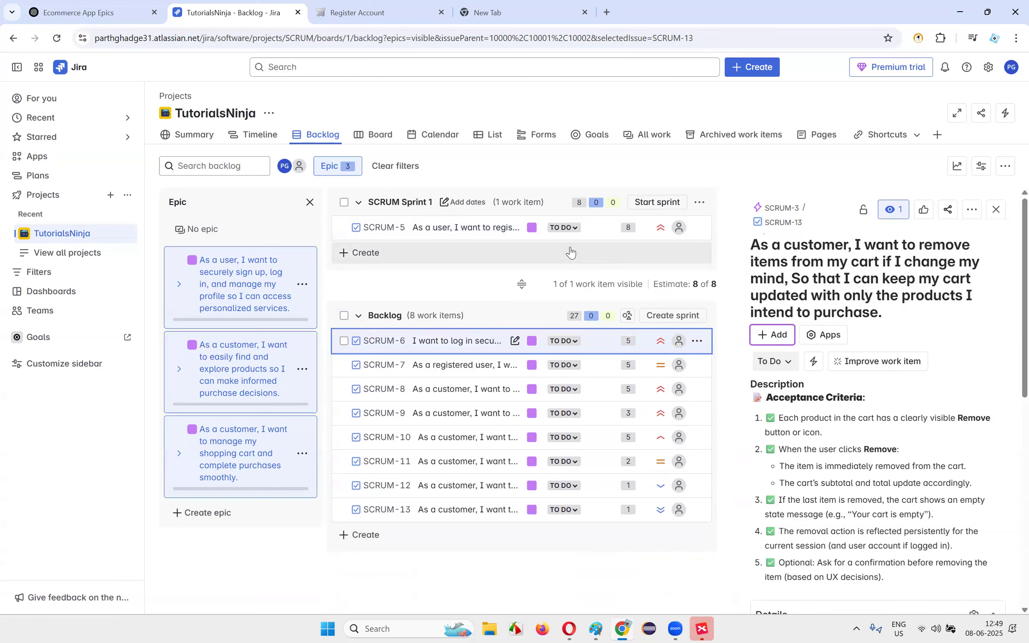
pyautogui.moveTo(580, 331); pyautogui.dragTo(571, 218)
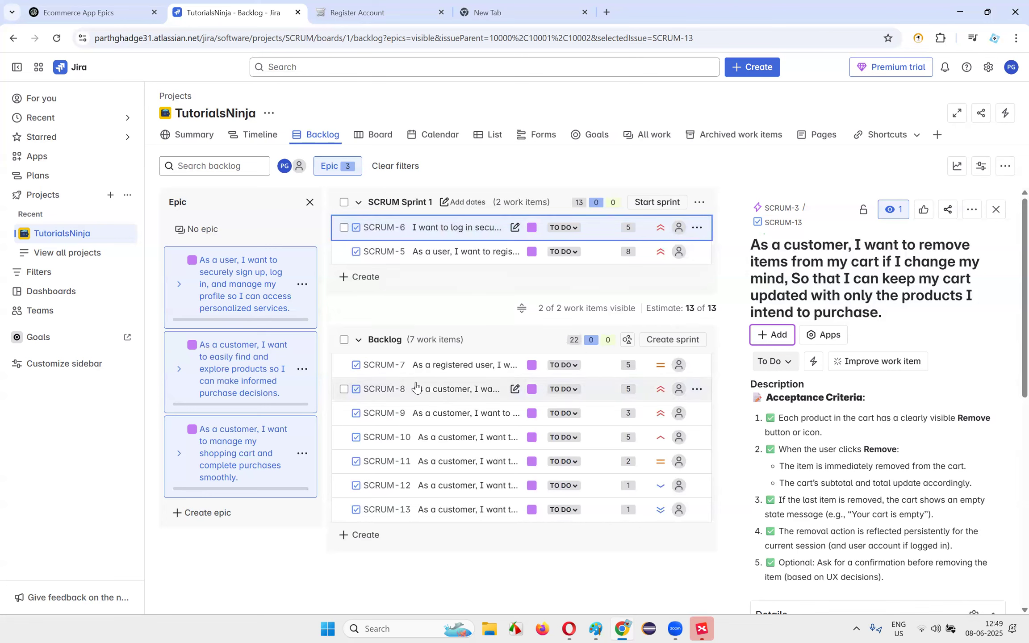
# - Move the product browsing story SCRUM-8 from the backlog into SCRUM Sprint 1, placing it after SCRUM-5
pyautogui.moveTo(610, 399); pyautogui.dragTo(593, 265)
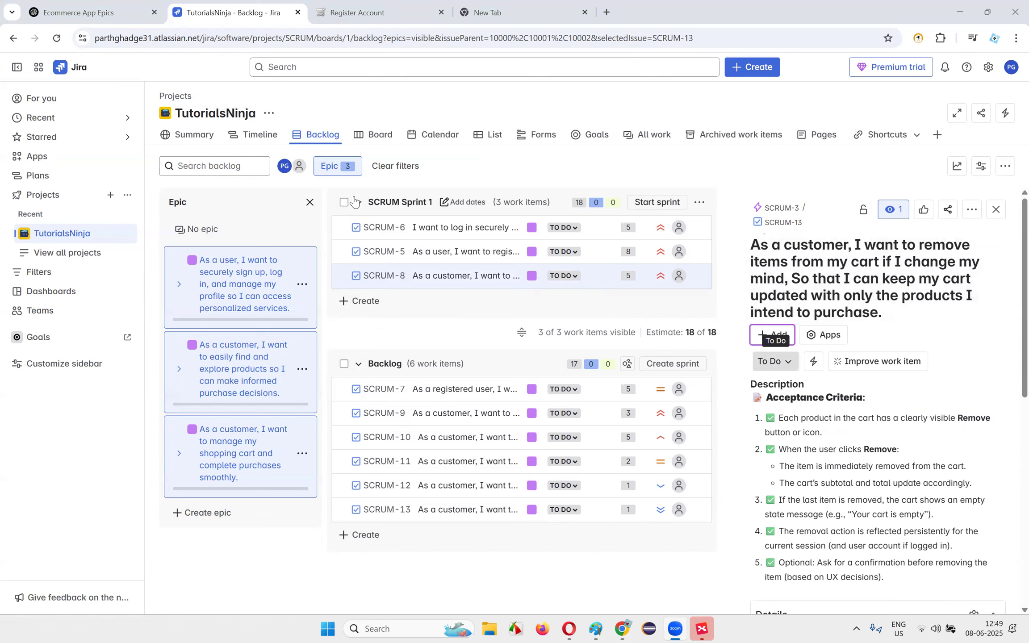
pyautogui.click(660, 103)
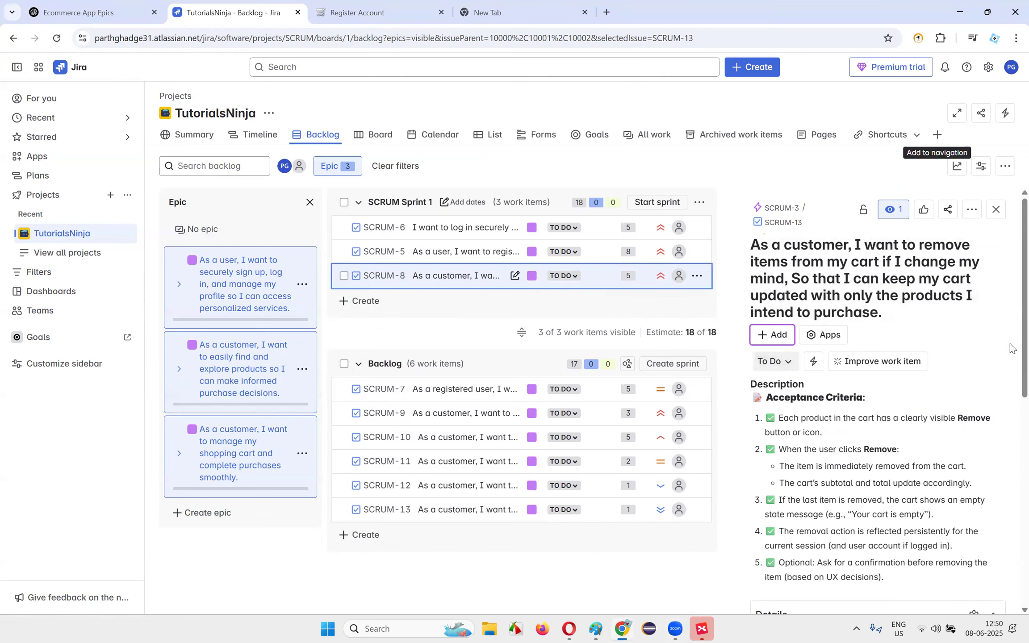
pyautogui.scroll(-3, 1012, 576)
pyautogui.scroll(3, 1013, 275)
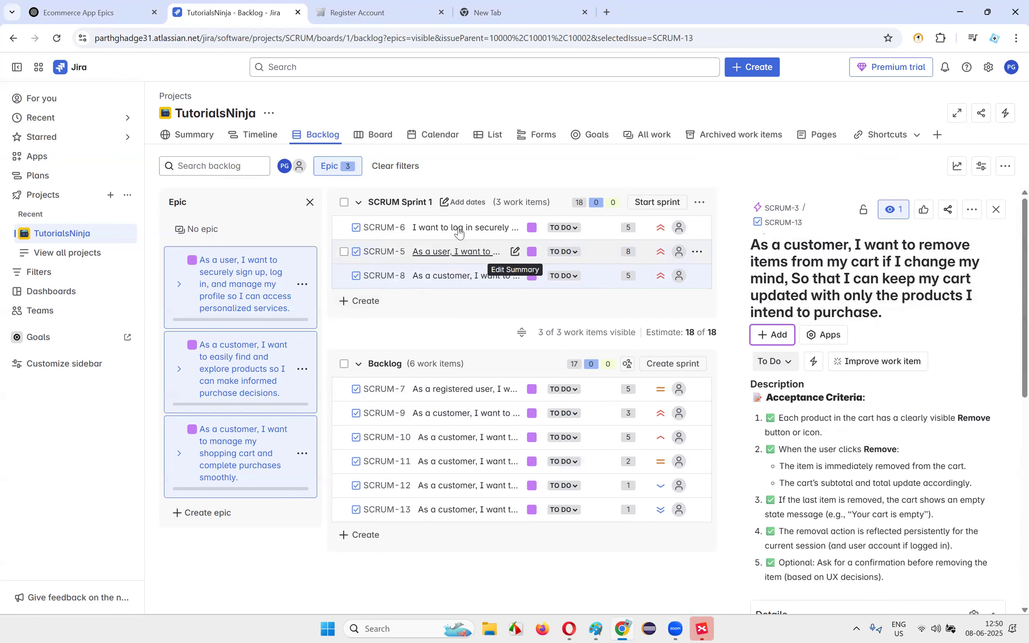
# - Open the start settings of SCRUM Sprint 1, keeping the sprint name and the 2-week duration
pyautogui.click(658, 205)
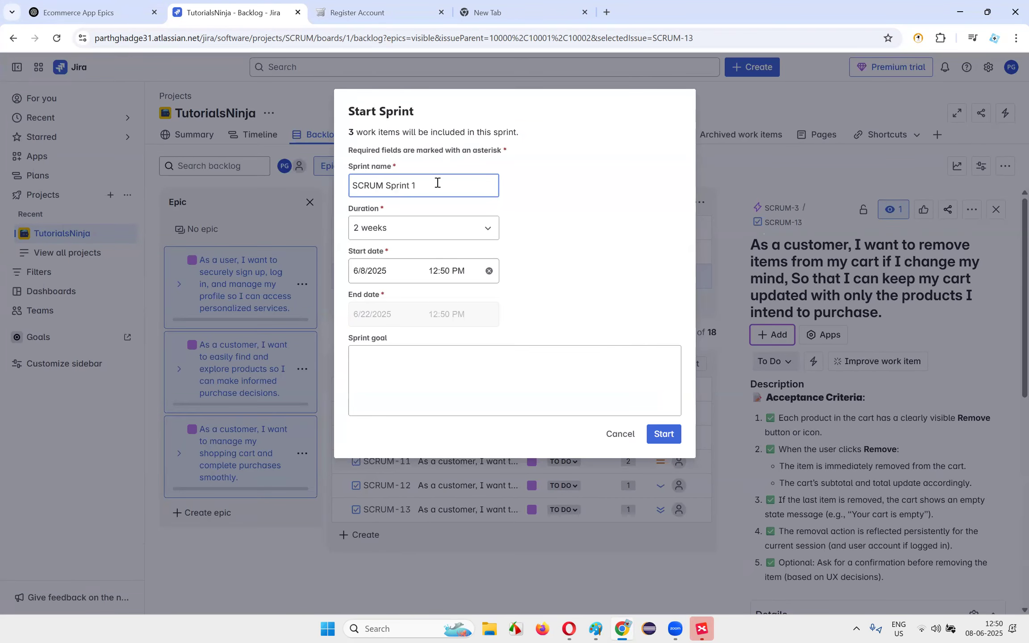
pyautogui.hotkey('ctrl', 'a')
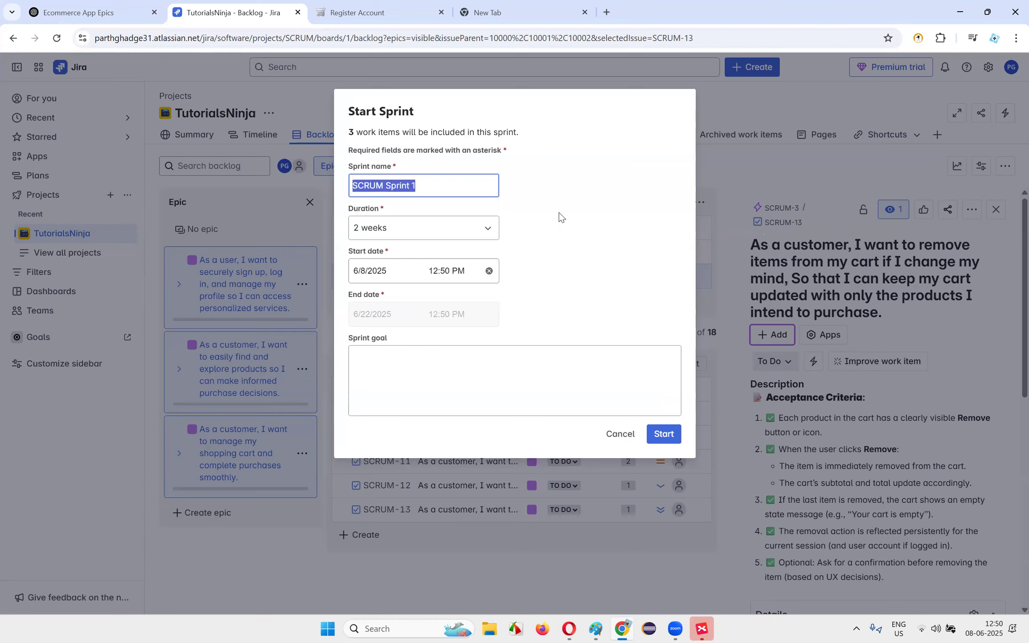
pyautogui.click(389, 185)
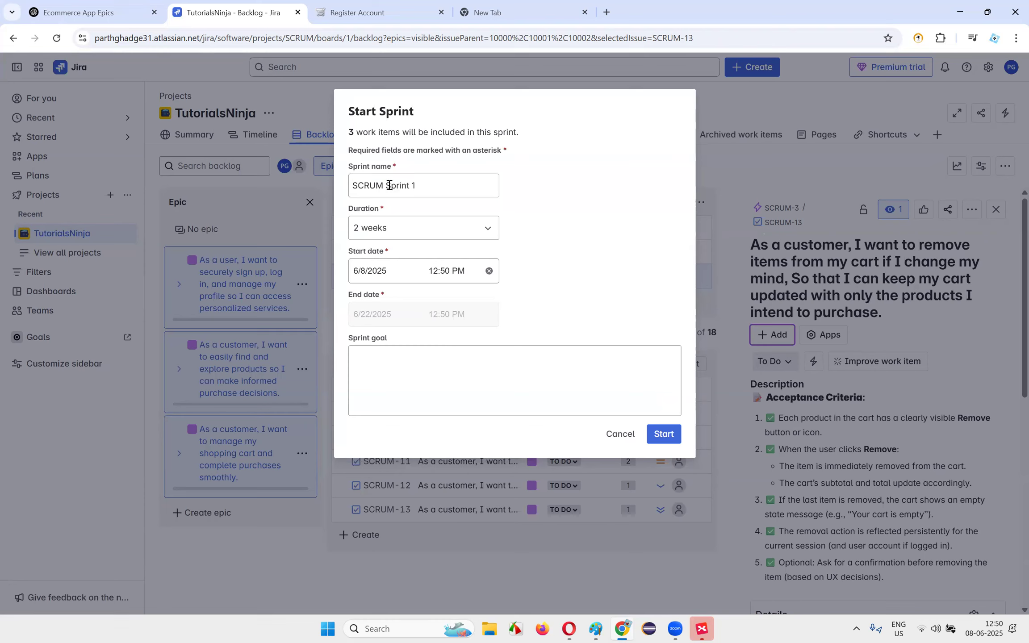
pyautogui.click(375, 229)
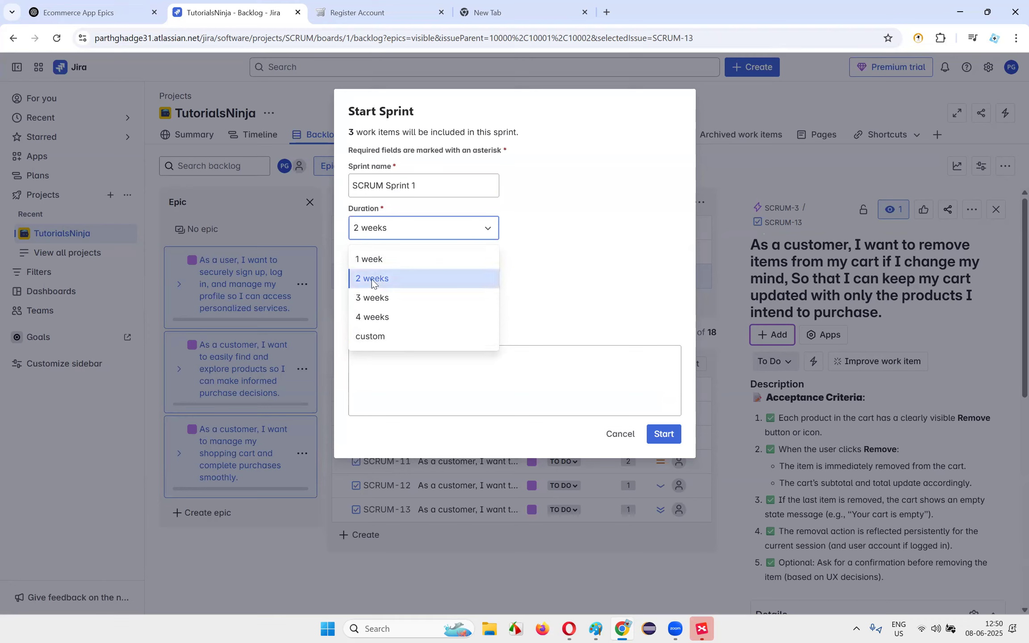
pyautogui.click(570, 263)
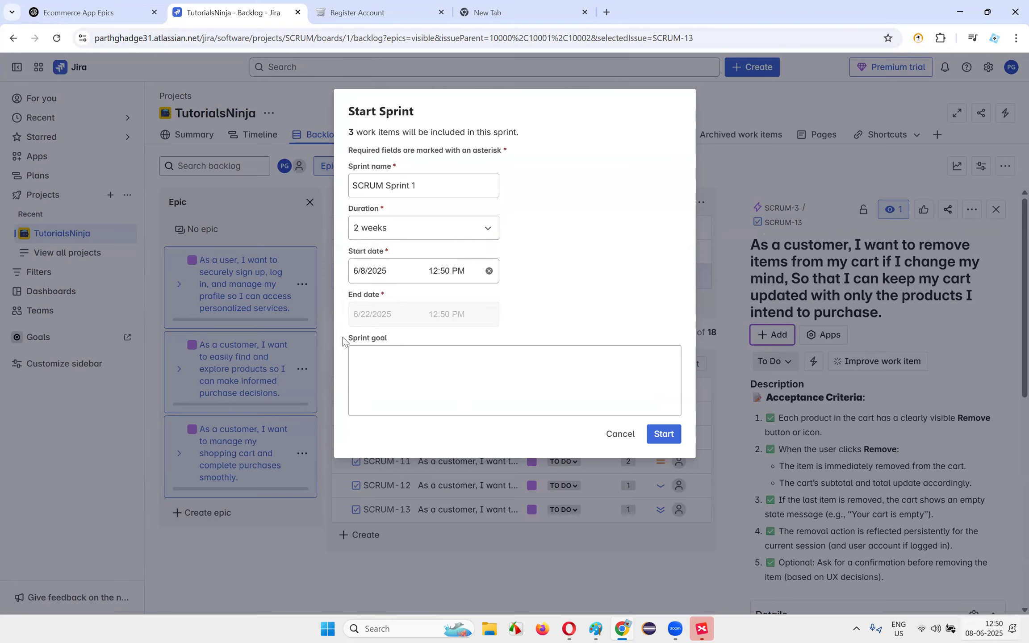
# - Start the sprint with the goal "By the end of the sprint, register, login functionalities and search functionalities needs to be ready at a high level."
pyautogui.click(463, 381)
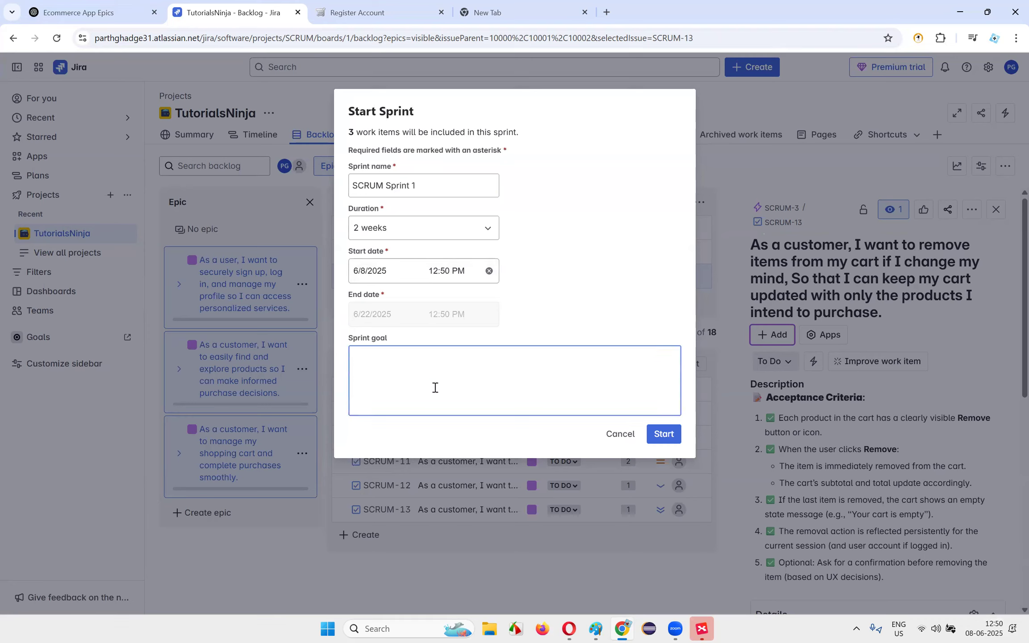
pyautogui.write('By the end of the sprint, register')
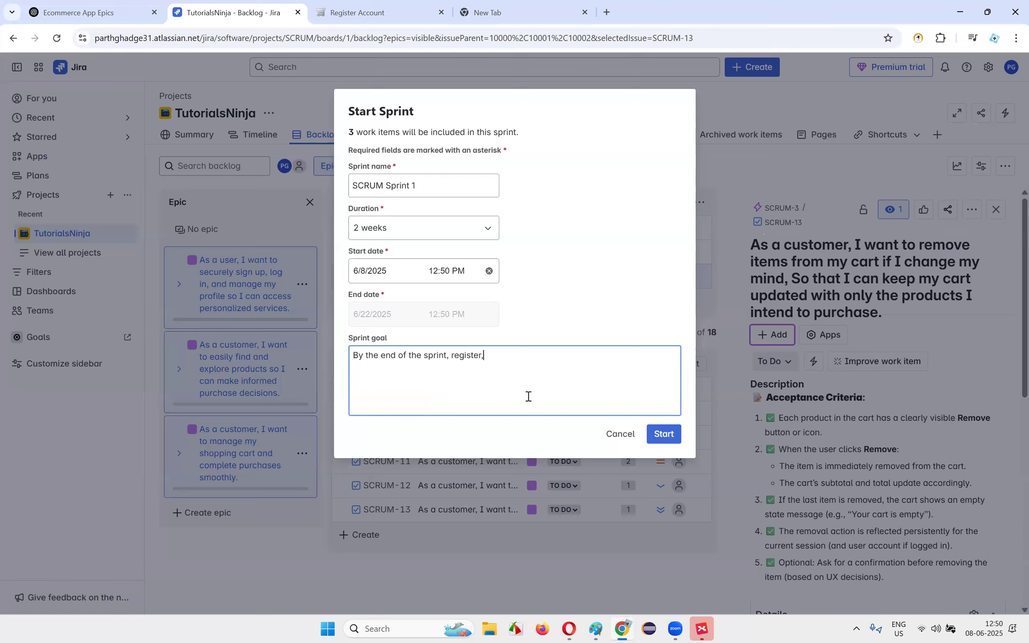
pyautogui.write(', login functionalities needs to be ready')
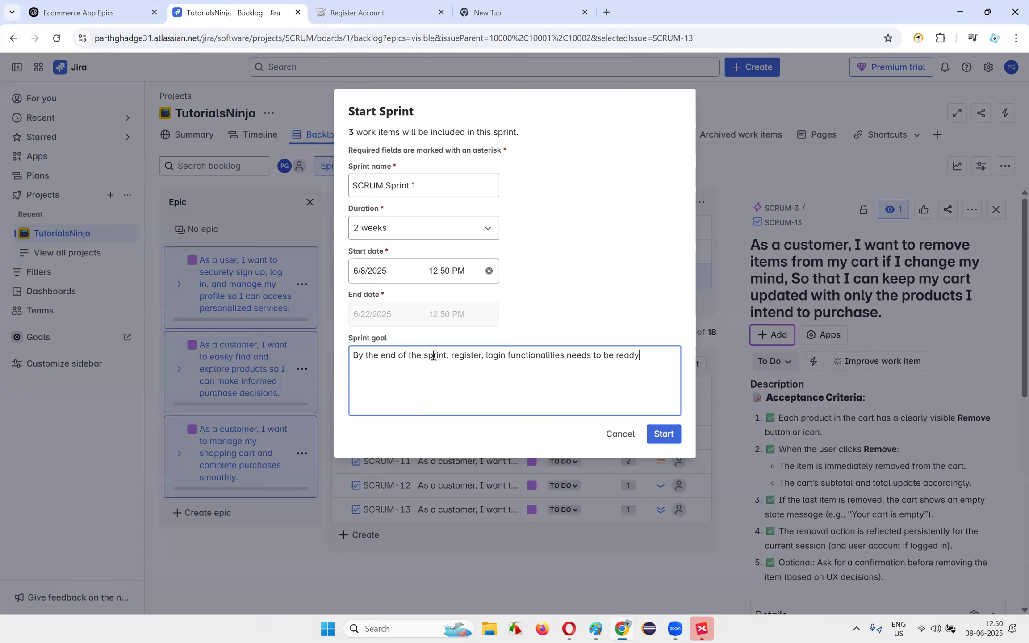
pyautogui.click(568, 355)
pyautogui.write('and seach functionalities')
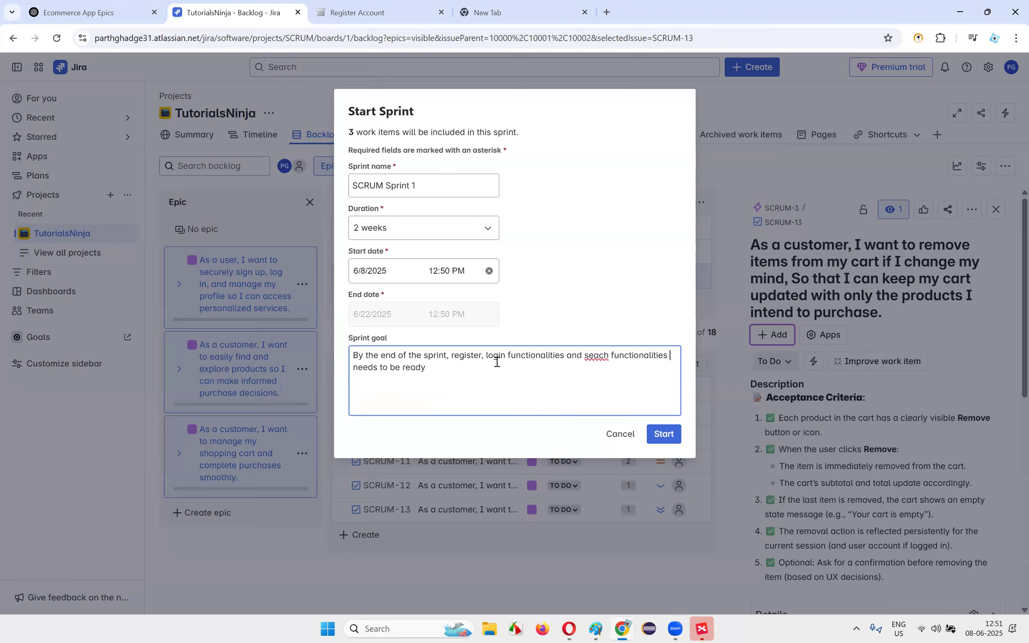
pyautogui.click(442, 371)
pyautogui.write('at thigh level.')
pyautogui.click(599, 356)
pyautogui.write('rr')
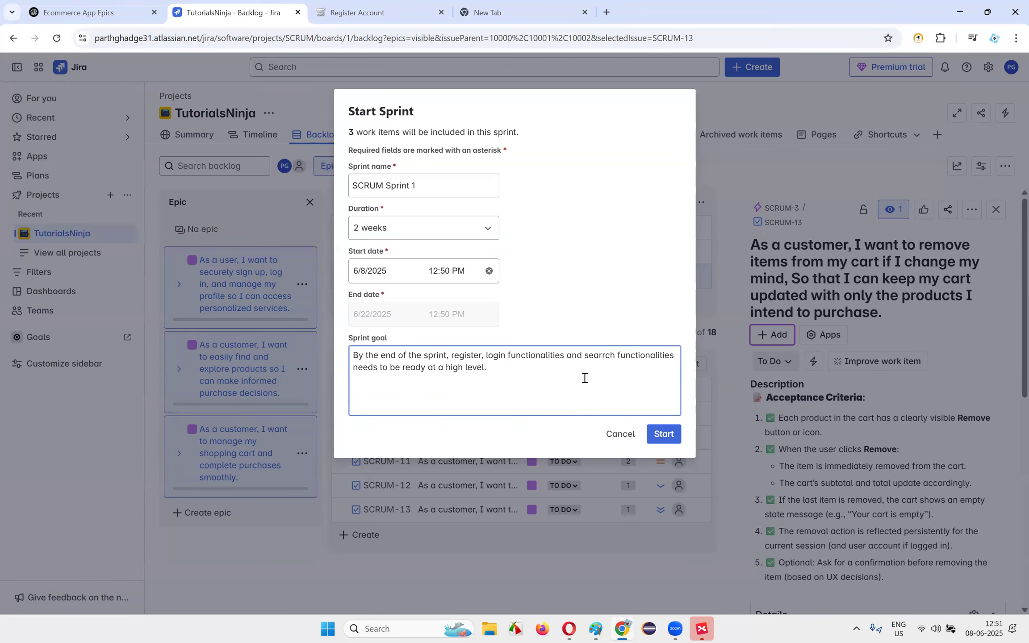
pyautogui.press('BackSpace')
pyautogui.click(663, 439)
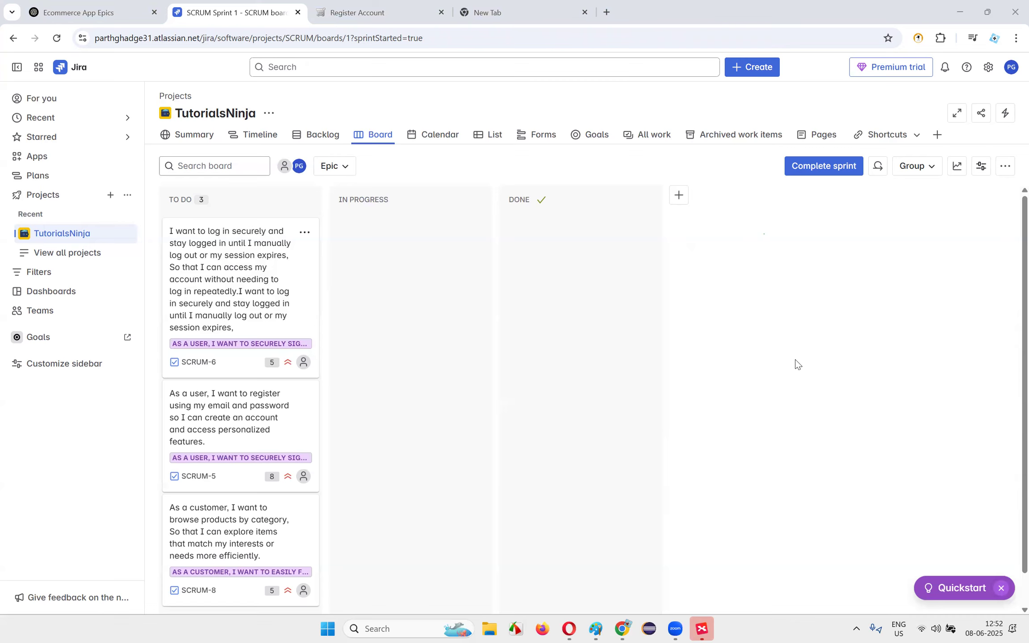
# - Switch to ChatGPT and review the backlog refinement and sprint planning explanations, checking briefly against the Jira sprint board
pyautogui.click(92, 13)
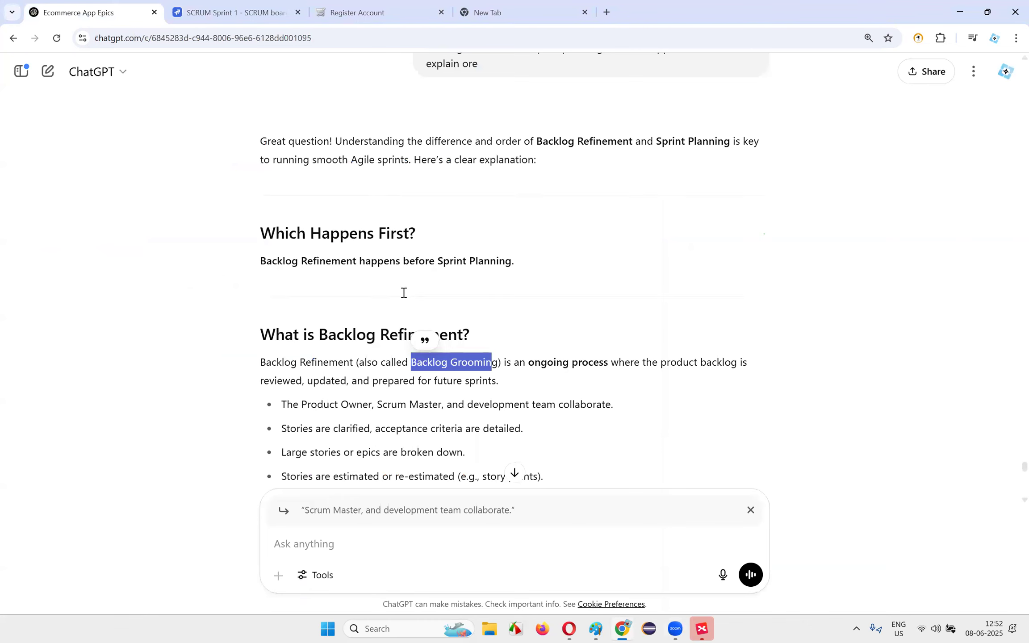
pyautogui.scroll(-8, 465, 323)
pyautogui.scroll(5, 464, 322)
pyautogui.moveTo(313, 241); pyautogui.dragTo(631, 429)
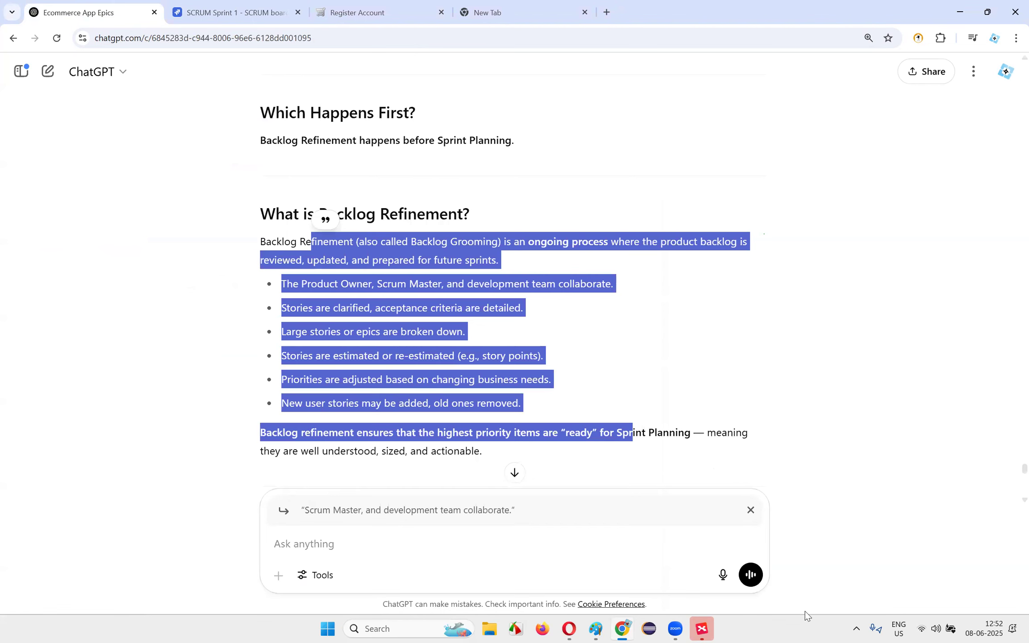
pyautogui.hotkey('ctrl', 'Tab')
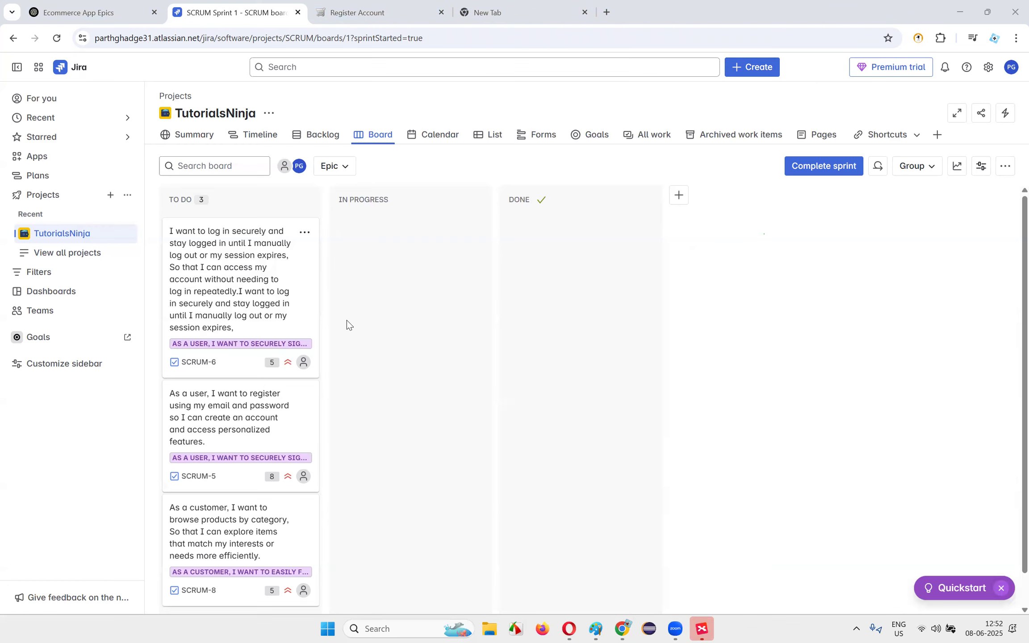
pyautogui.hotkey('ctrl', 'shift', 'Tab')
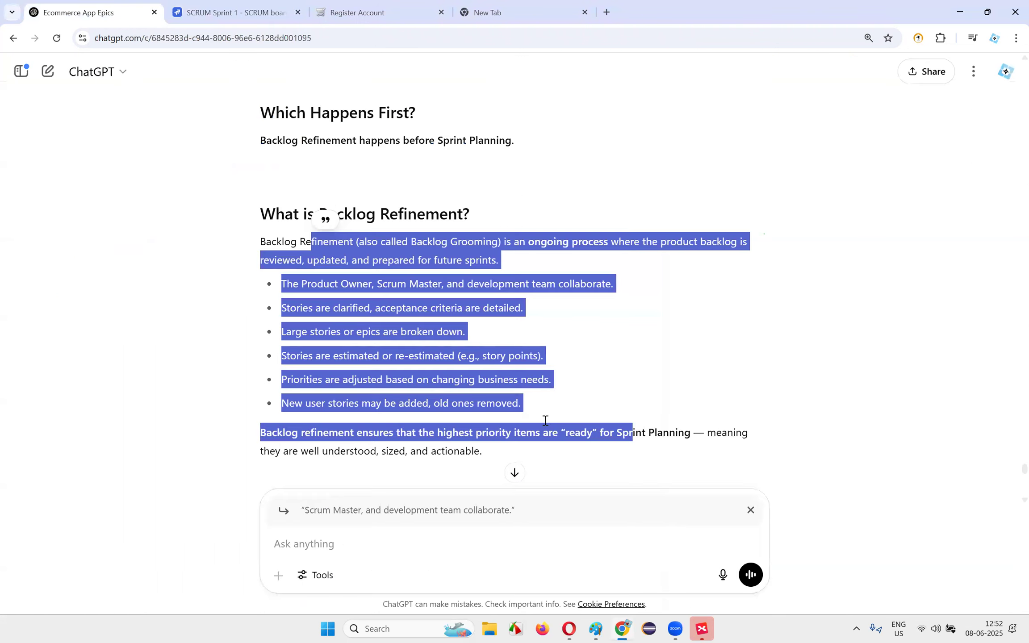
pyautogui.scroll(-6, 359, 533)
# - Remove the quoted reference from the ChatGPT prompt and ask about "Capacity Planning in Agile Scrum"
pyautogui.click(352, 544)
pyautogui.write('C')
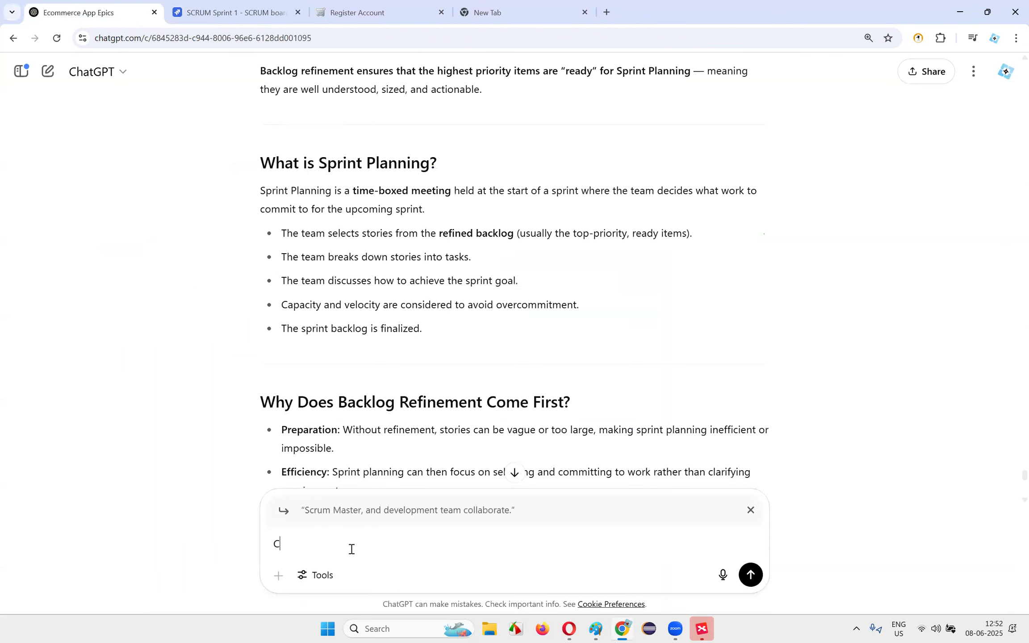
pyautogui.click(749, 507)
pyautogui.write('apacity ')
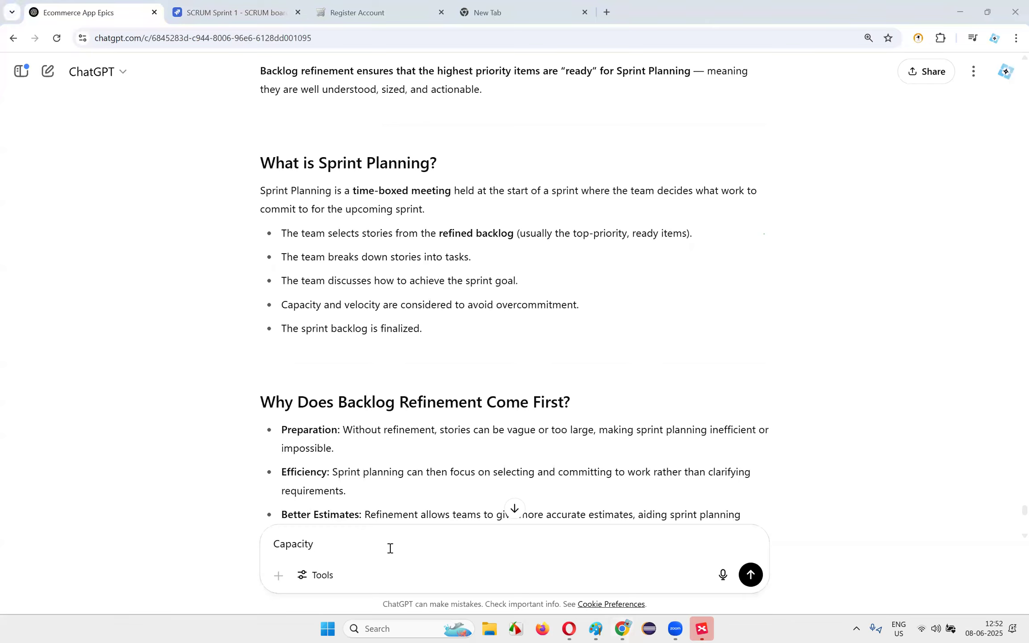
pyautogui.write('Planning in Agile Scrum')
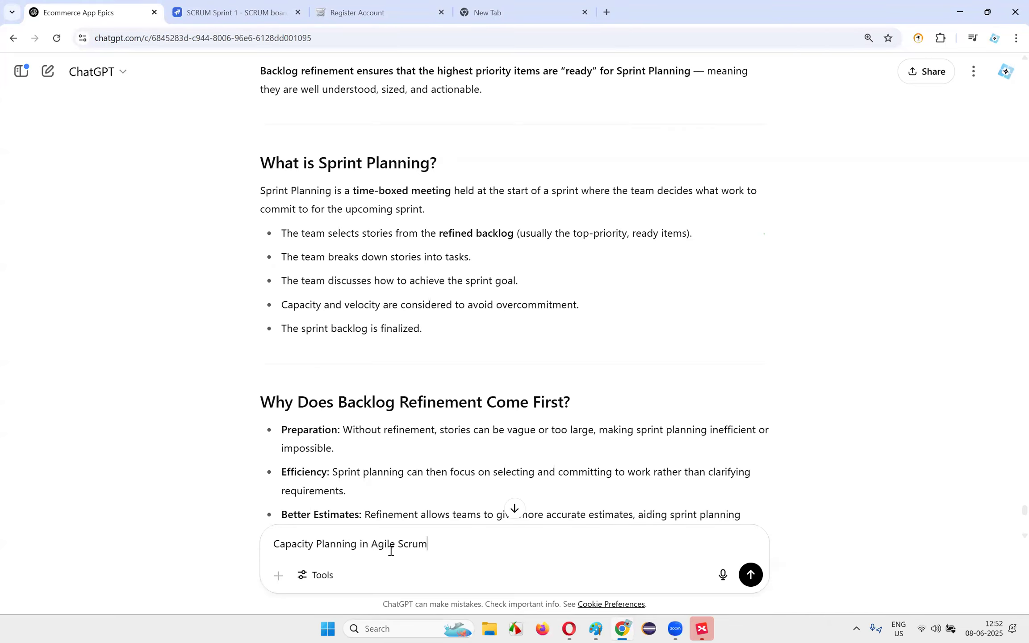
pyautogui.press('Return')
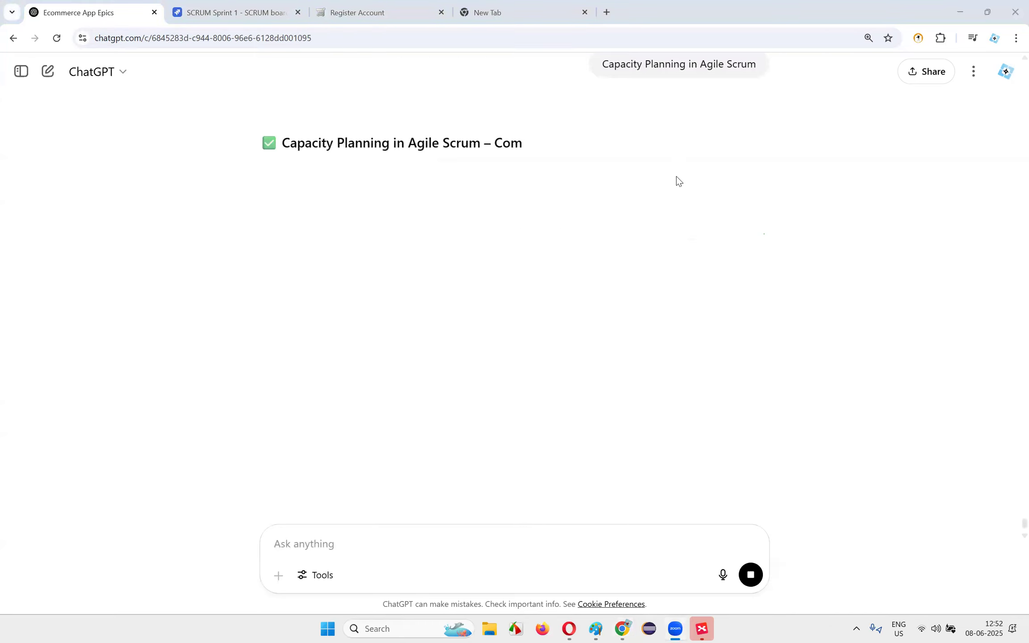
# - Read the introductory paragraph of the capacity planning guide, highlighting its heading and the text on sprint planning, time and resources
pyautogui.moveTo(373, 168); pyautogui.dragTo(642, 196)
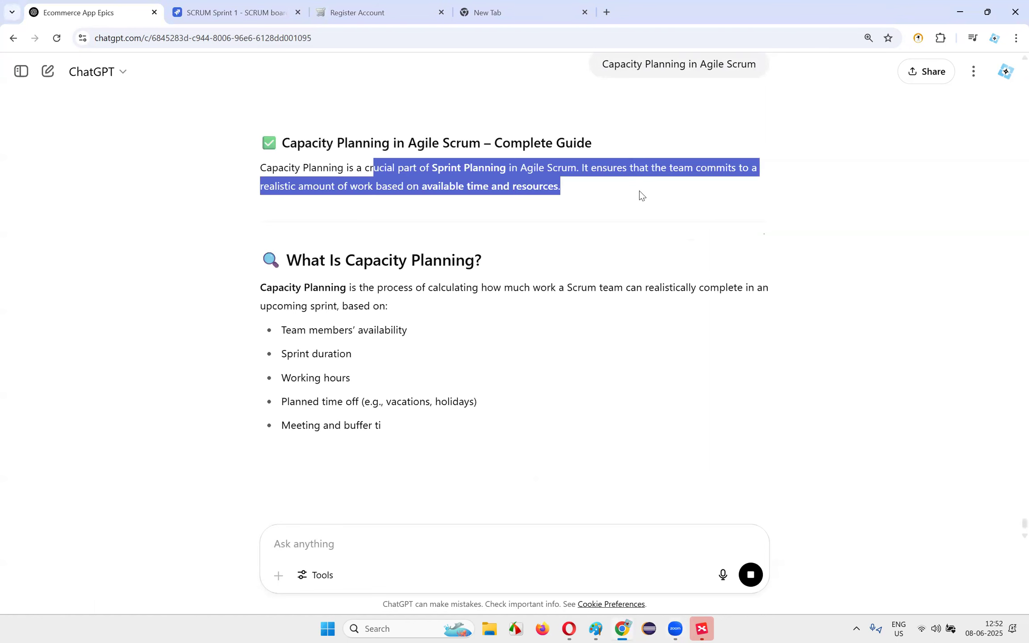
pyautogui.click(275, 187)
pyautogui.moveTo(261, 168); pyautogui.dragTo(736, 197)
pyautogui.click(735, 197)
pyautogui.click(271, 190)
pyautogui.moveTo(261, 186); pyautogui.dragTo(422, 186)
pyautogui.moveTo(565, 190); pyautogui.dragTo(298, 191)
pyautogui.tripleClick(473, 193)
pyautogui.moveTo(284, 144); pyautogui.dragTo(393, 145)
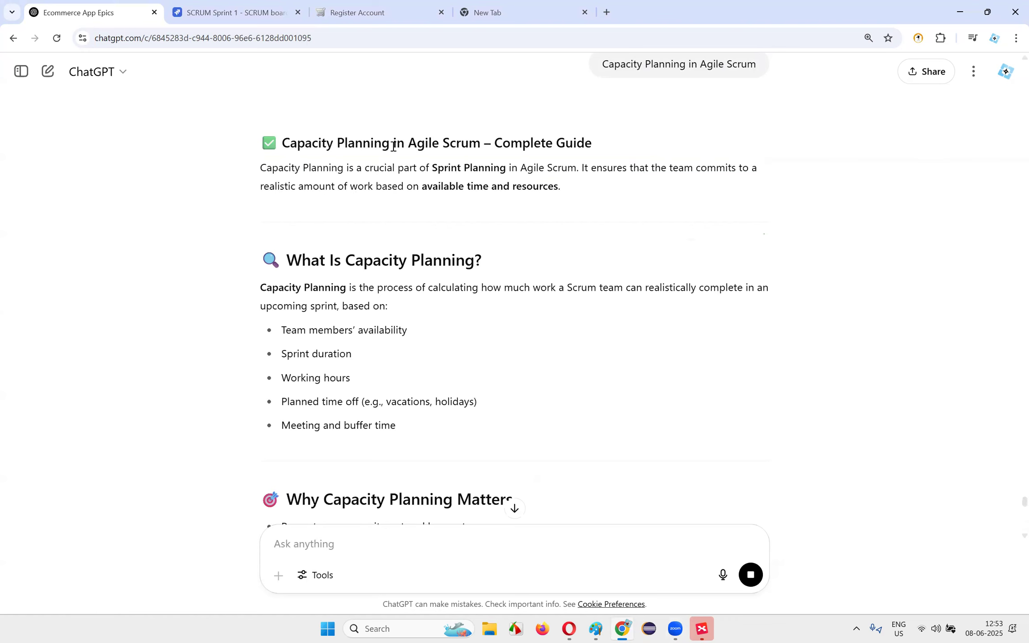
pyautogui.moveTo(291, 148); pyautogui.dragTo(420, 144)
pyautogui.click(374, 215)
pyautogui.tripleClick(664, 188)
pyautogui.click(660, 194)
pyautogui.moveTo(261, 167); pyautogui.dragTo(373, 168)
pyautogui.moveTo(475, 167); pyautogui.dragTo(564, 191)
pyautogui.click(233, 168)
pyautogui.moveTo(233, 167); pyautogui.dragTo(467, 254)
pyautogui.click(339, 179)
pyautogui.moveTo(281, 144); pyautogui.dragTo(393, 145)
pyautogui.click(432, 199)
pyautogui.moveTo(261, 168); pyautogui.dragTo(644, 191)
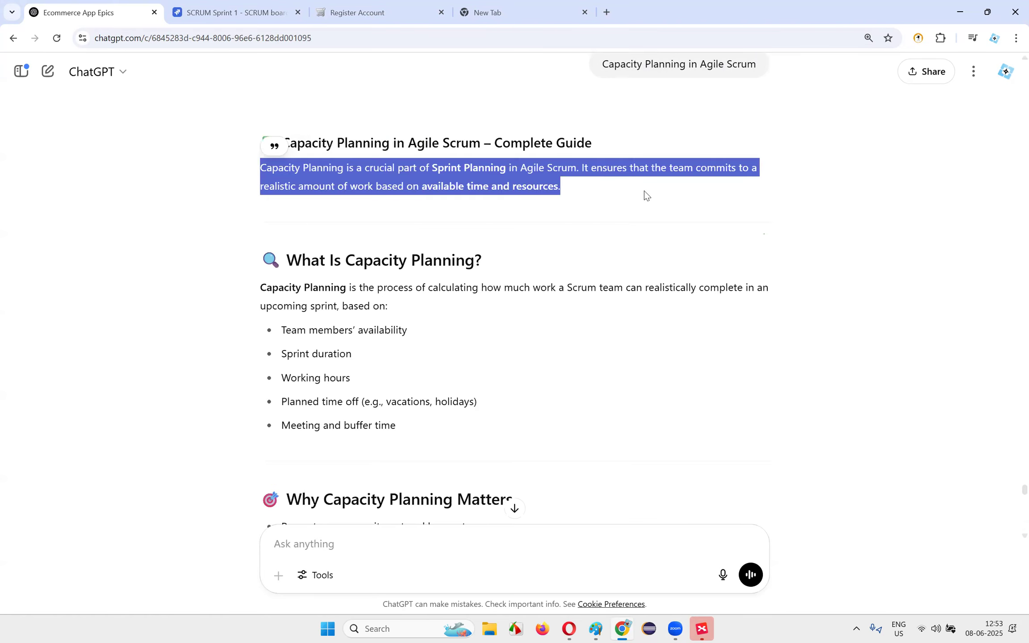
pyautogui.click(266, 168)
pyautogui.keyDown('shift'); pyautogui.click(663, 199); pyautogui.keyUp('shift')
pyautogui.click(662, 199)
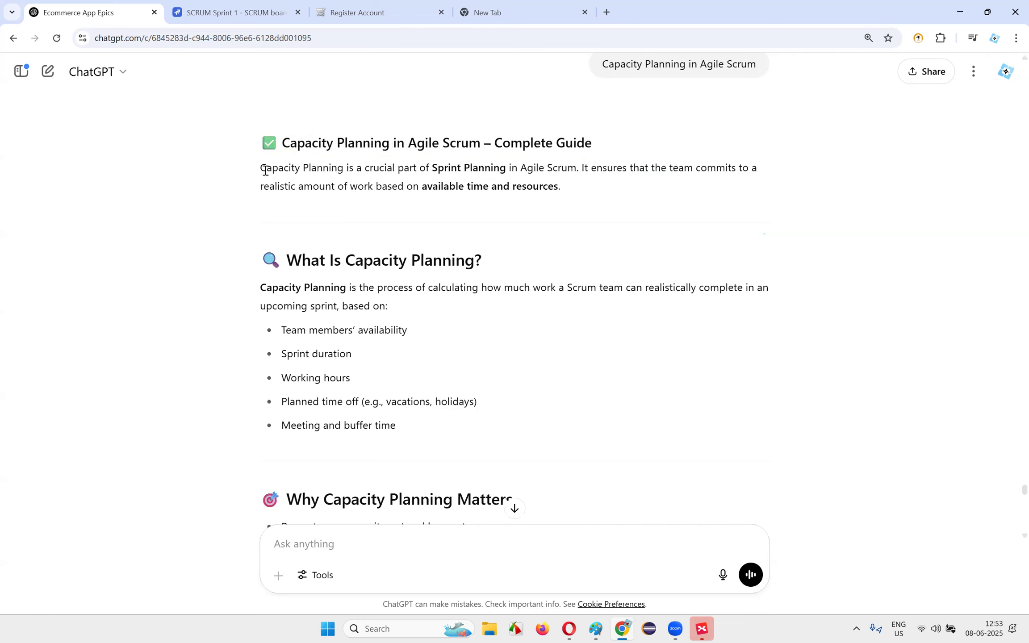
pyautogui.keyDown('shift'); pyautogui.click(659, 188); pyautogui.keyUp('shift')
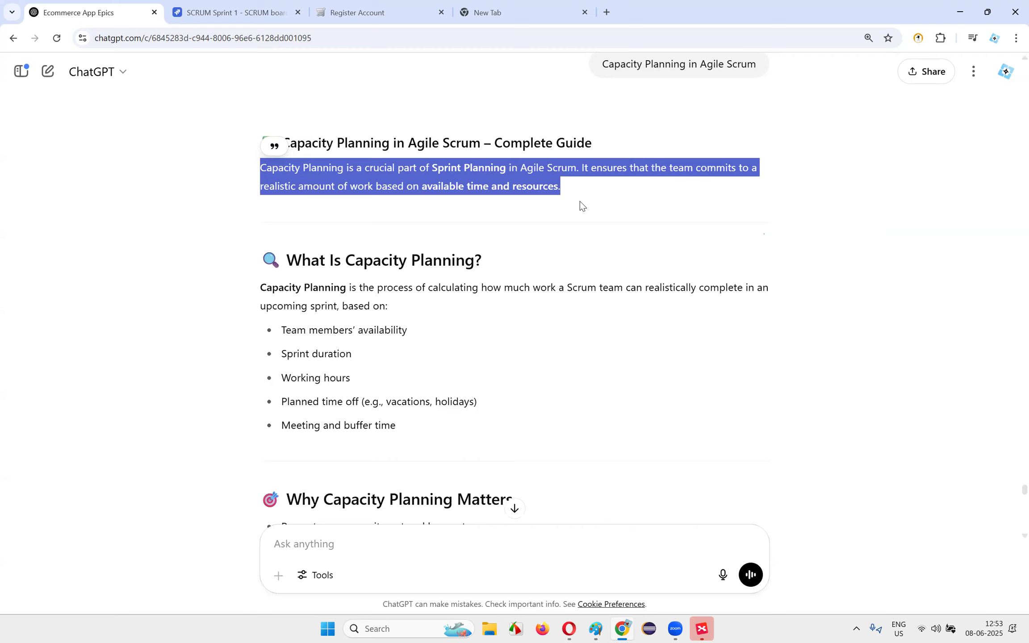
pyautogui.click(737, 250)
pyautogui.moveTo(280, 172); pyautogui.dragTo(252, 165)
pyautogui.click(263, 158)
pyautogui.keyDown('shift'); pyautogui.click(627, 191); pyautogui.keyUp('shift')
pyautogui.click(627, 191)
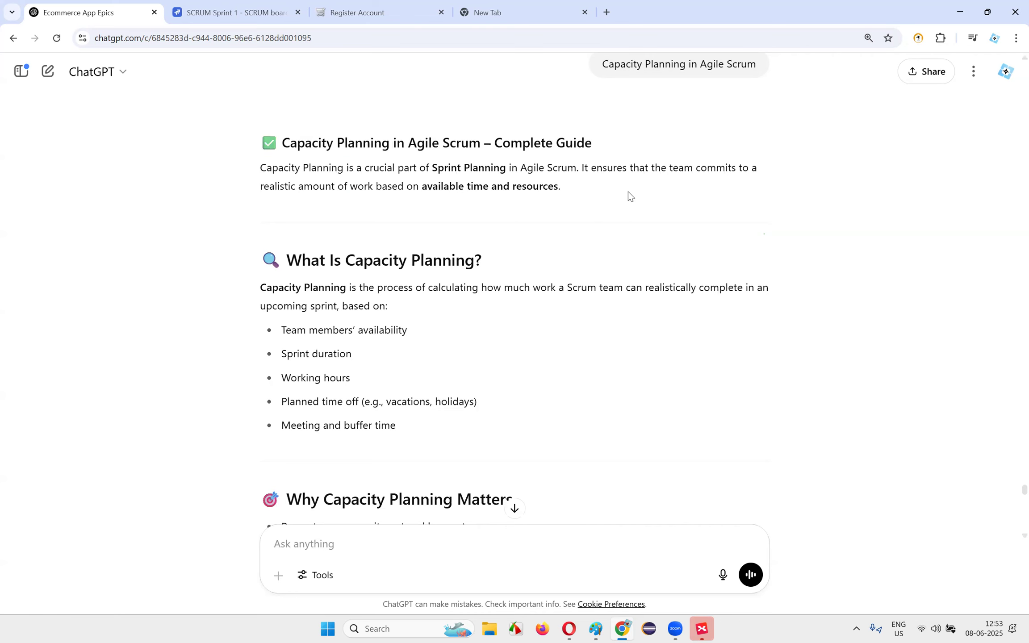